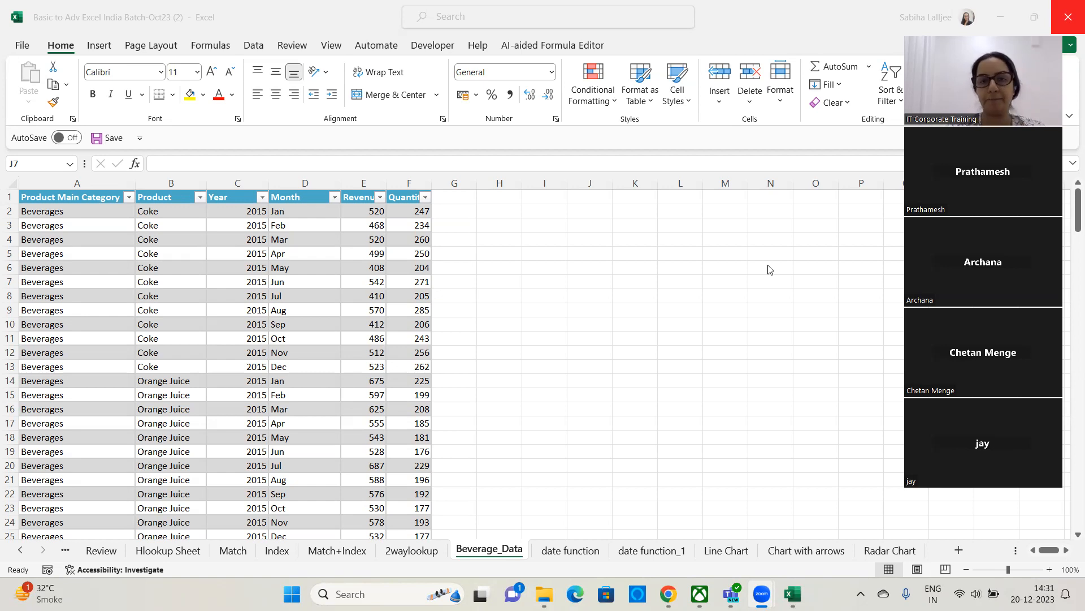
Enter the notes "PIVOT TABLE", "rotate" and "table - series of rows and columns" in cells K3 to K5.
click(639, 224)
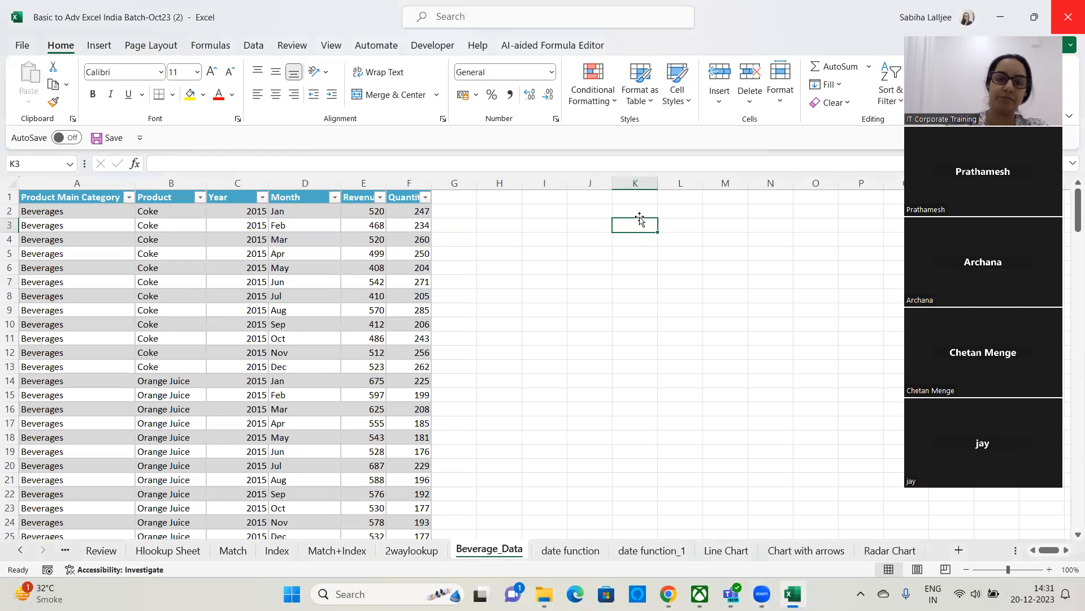
text(PIVOT TAB:ELE)
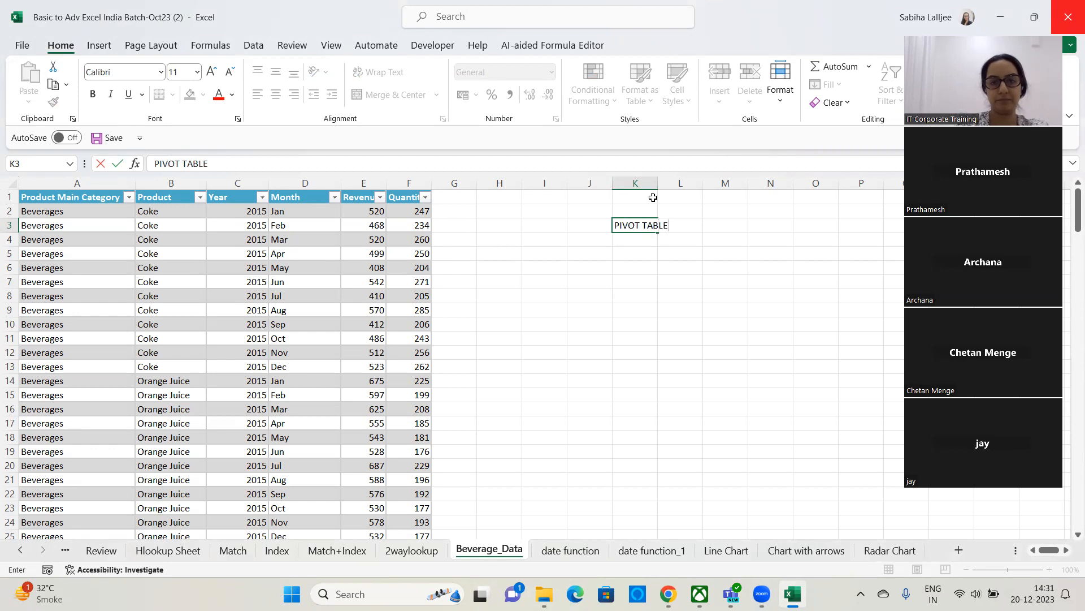
key(Return)
text(rotate)
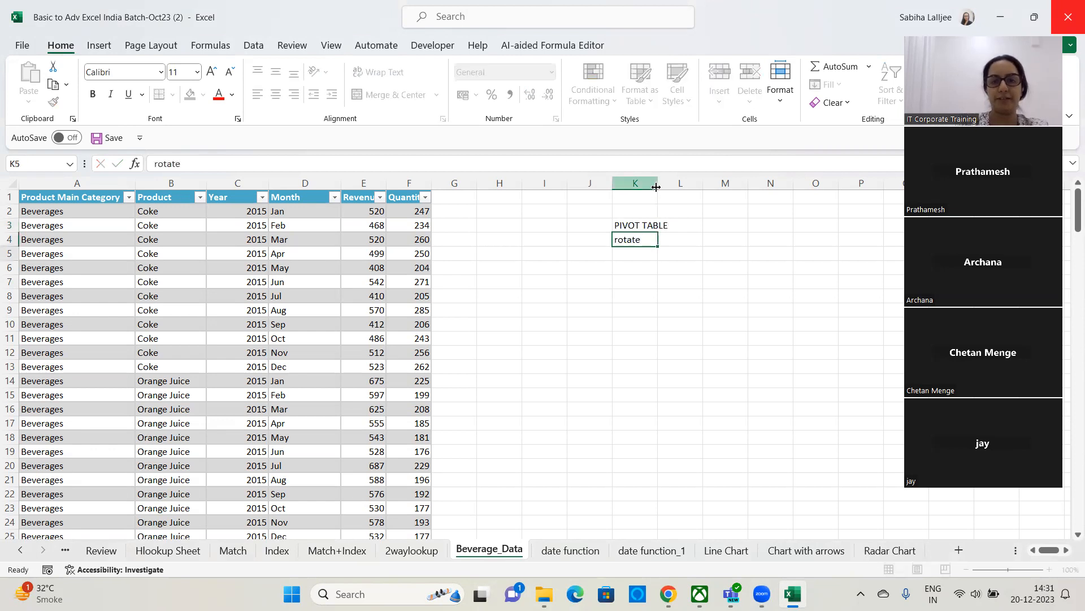
key(Return)
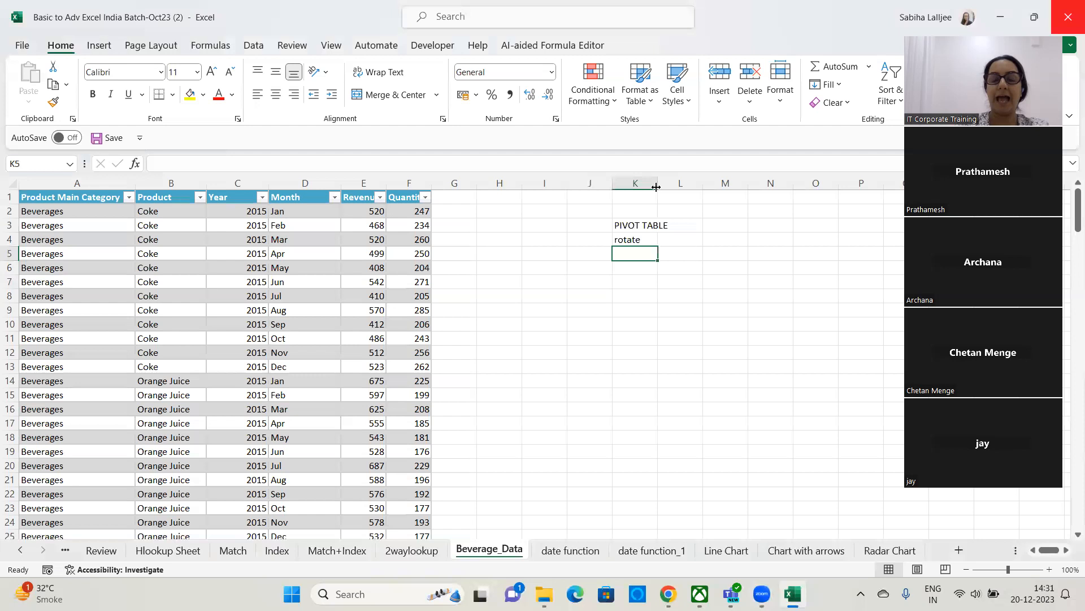
text(table -)
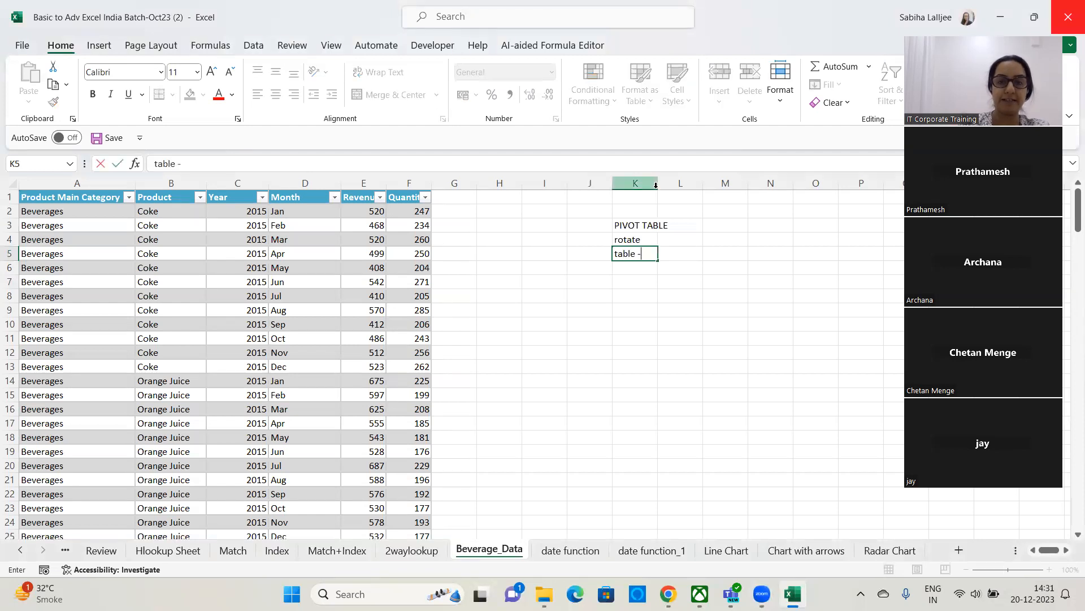
text( series of)
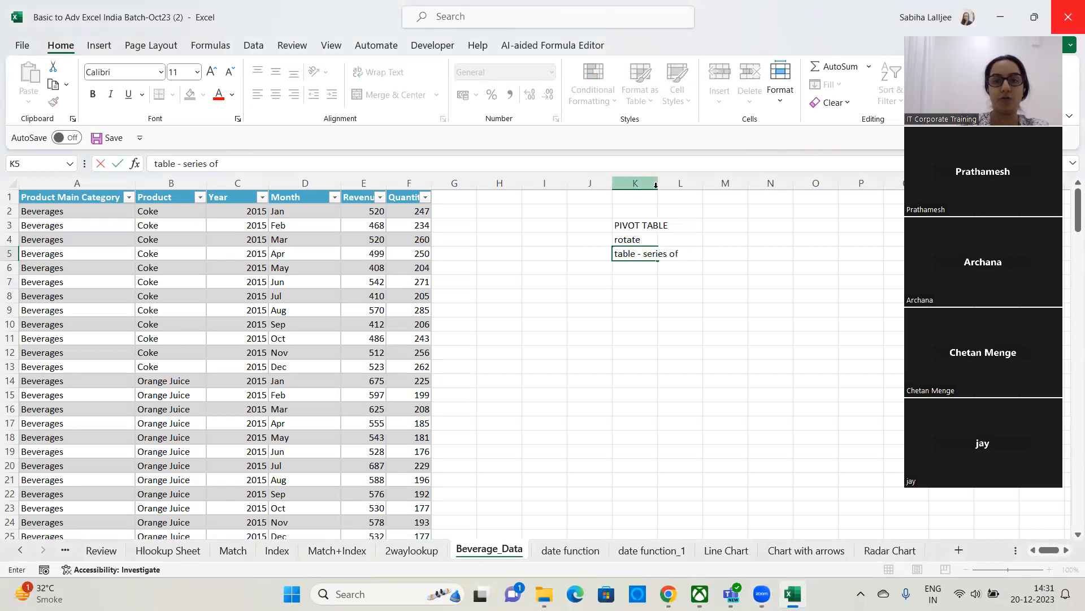
text( rows and columns)
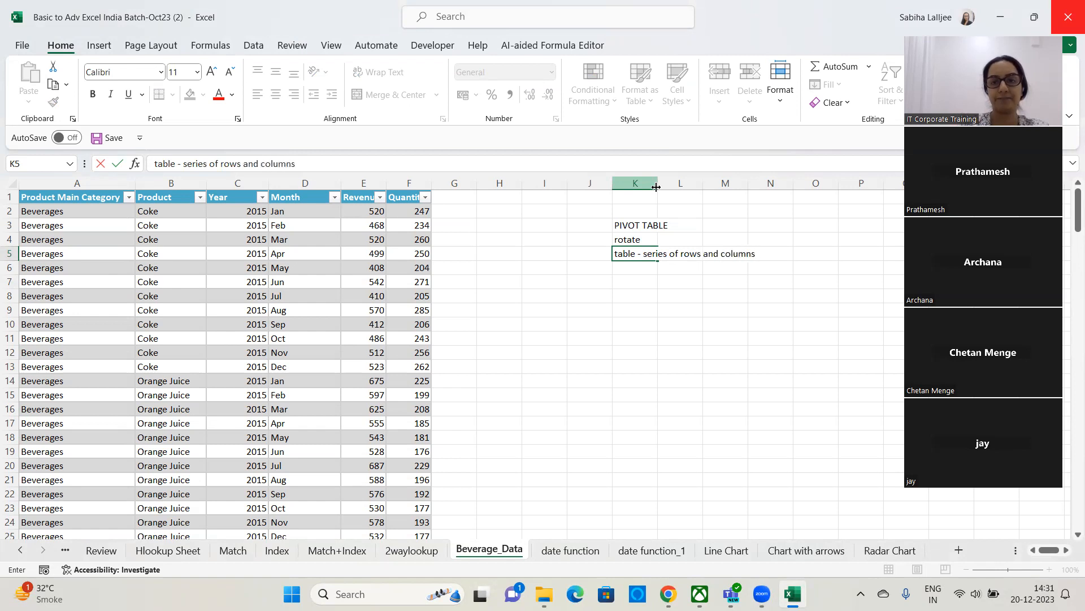
key(Return)
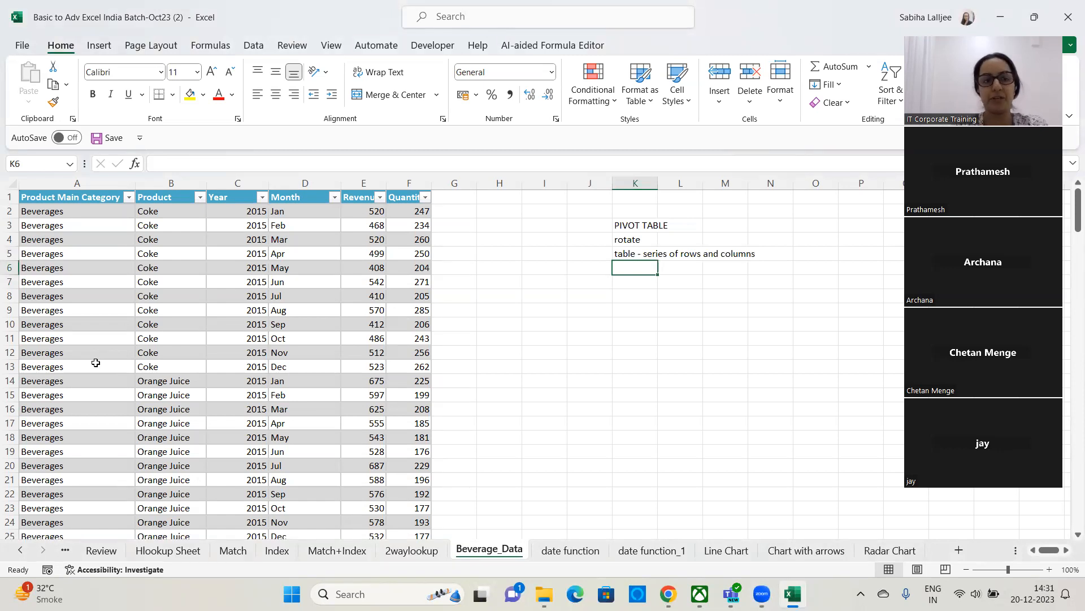
Enter the note "Data should meet certain requirements to use it in a pivot table" in cell K8.
click(127, 325)
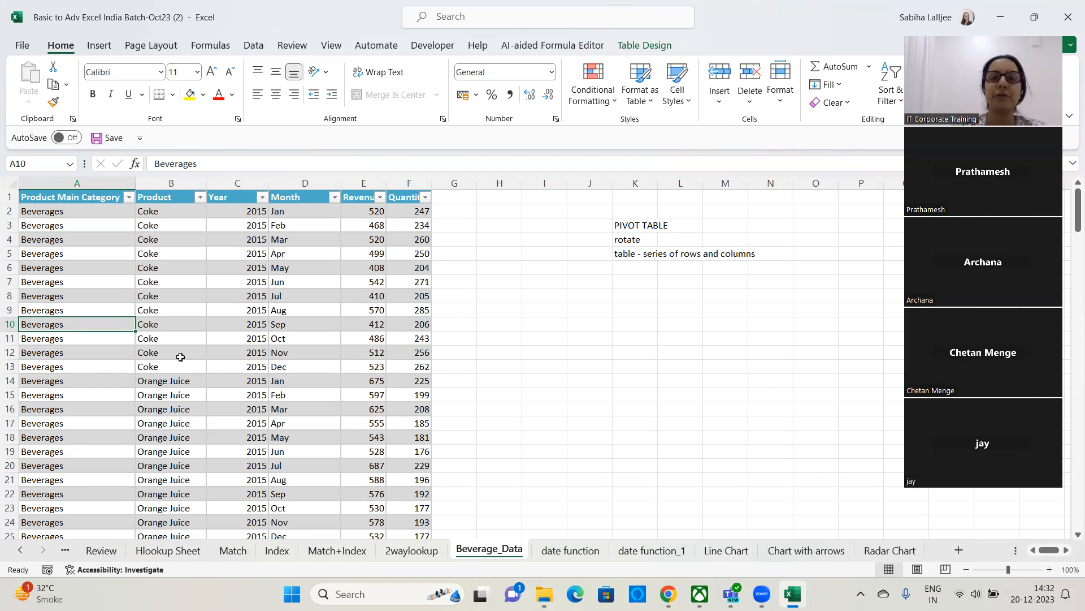
click(618, 299)
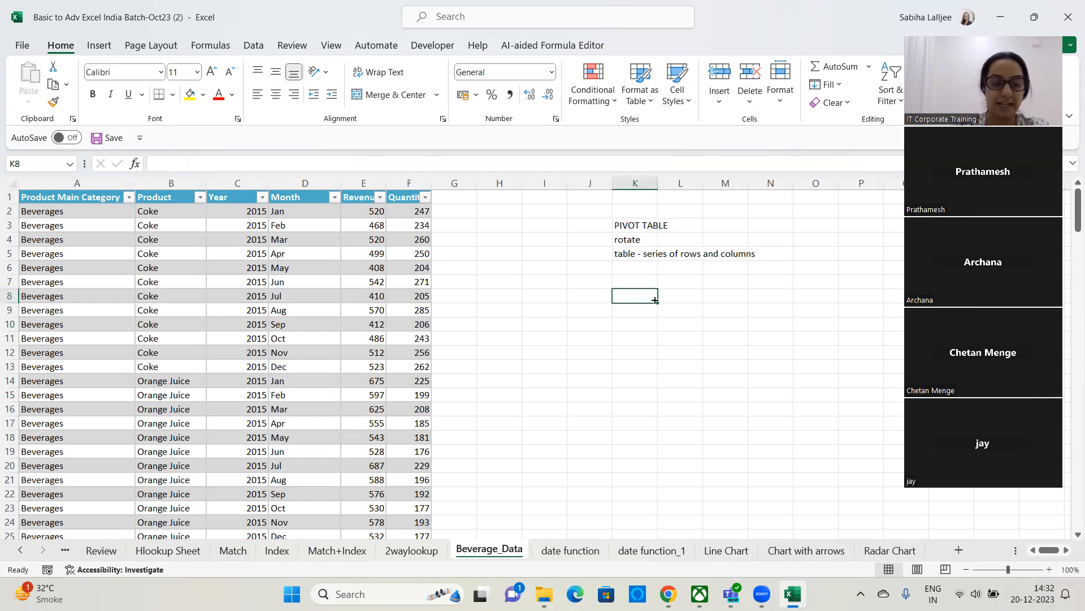
text(Data should)
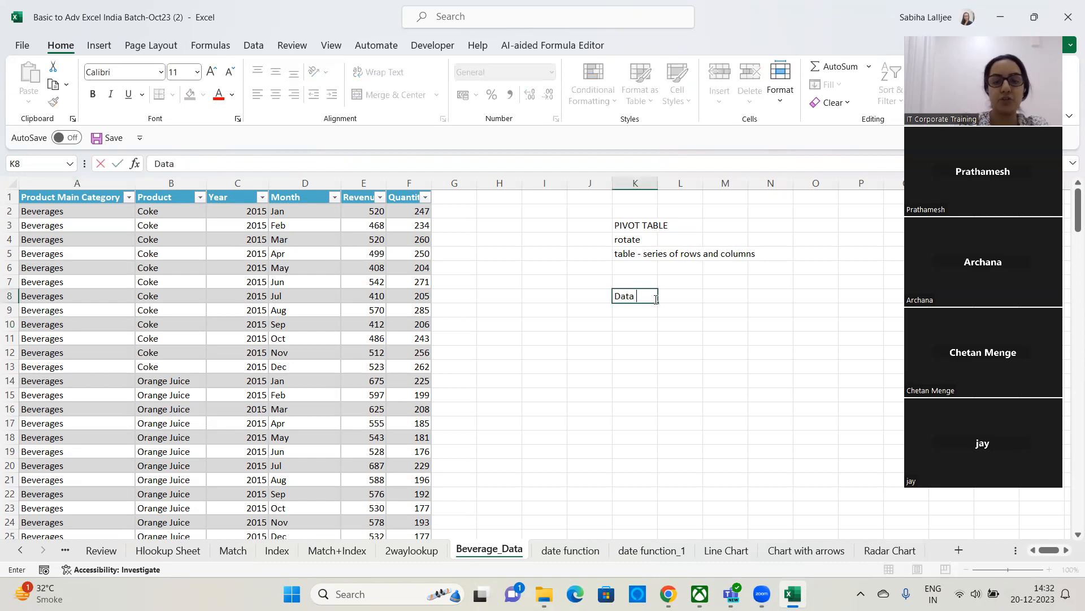
text( me)
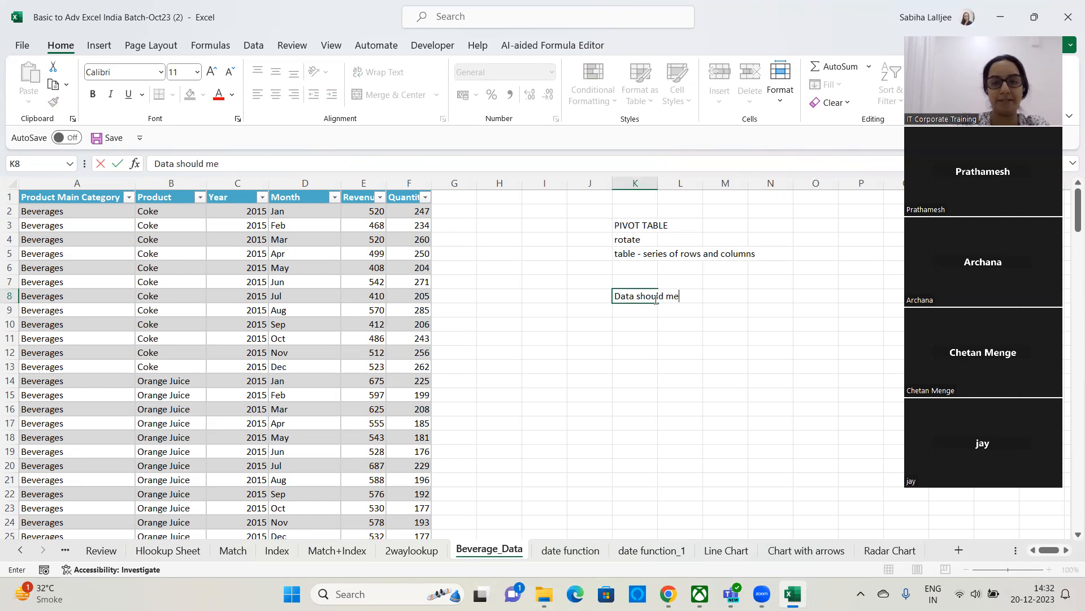
text(et certain re)
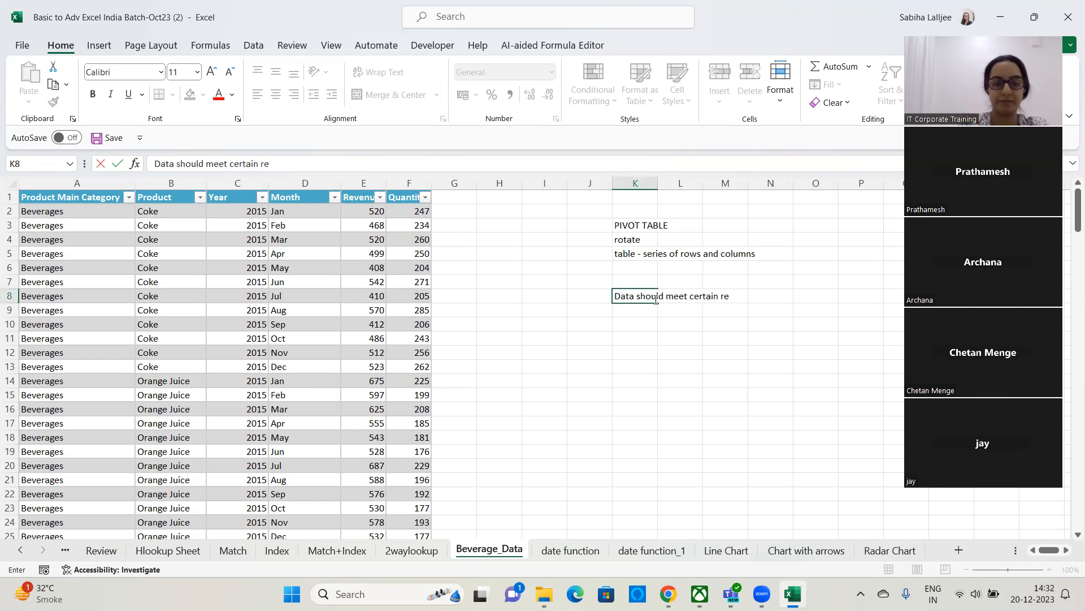
key(Tab)
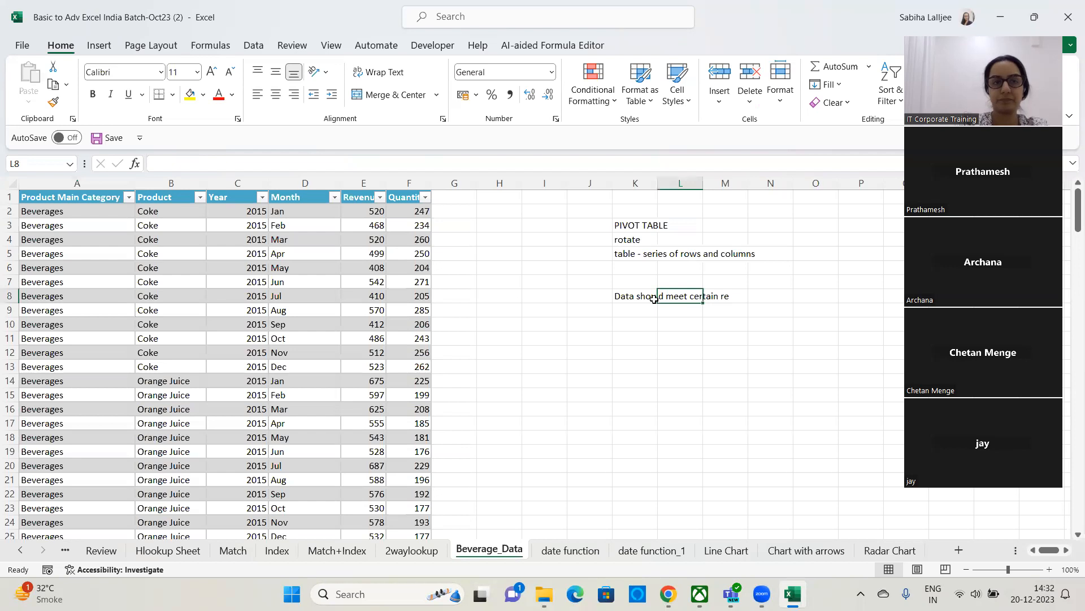
click(653, 298)
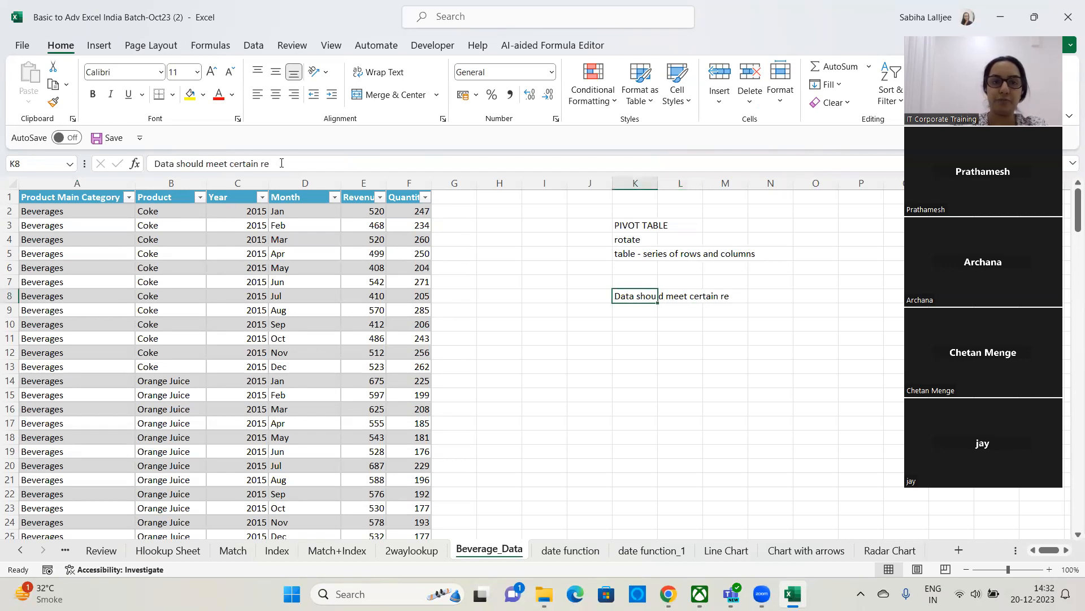
click(281, 163)
text(quirement)
text(s to use i)
text(t as)
key(BackSpace)
key(BackSpace)
text(in)
key(Caps_Lock)
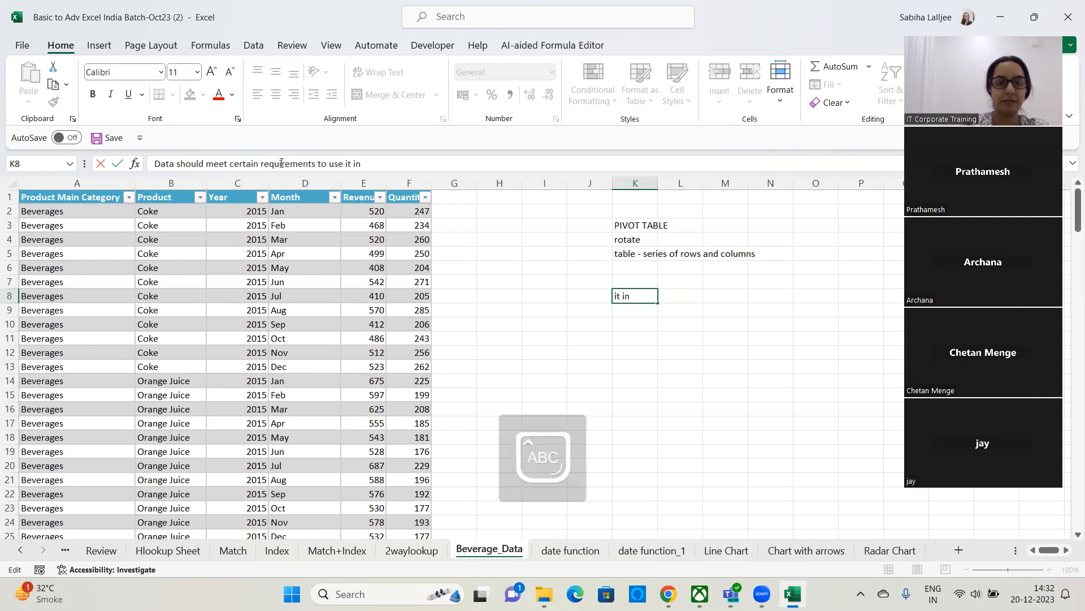
text(A)
key(Caps_Lock)
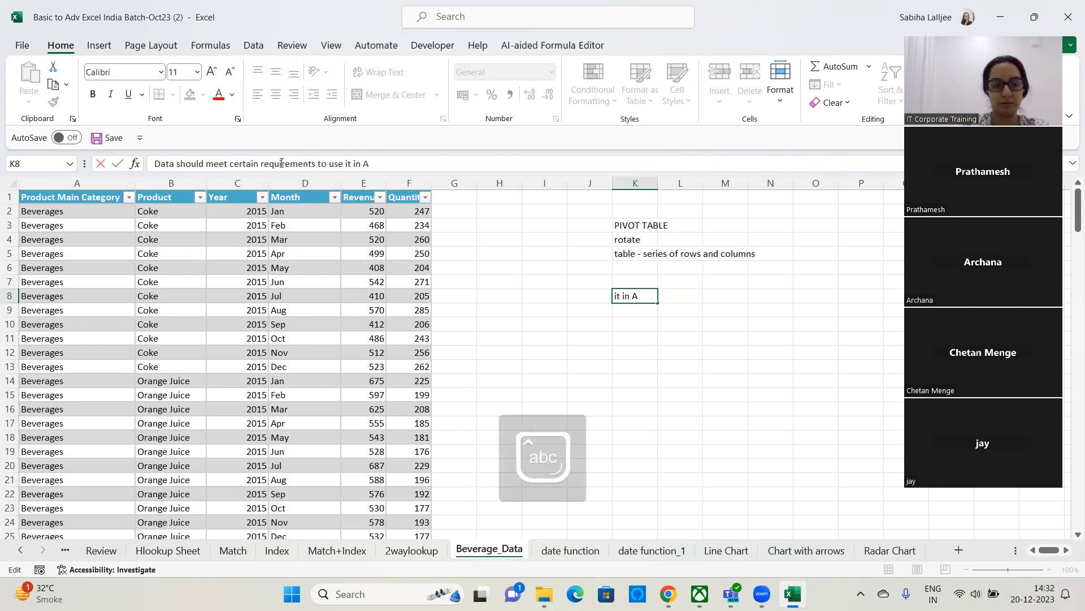
key(BackSpace)
text(a o)
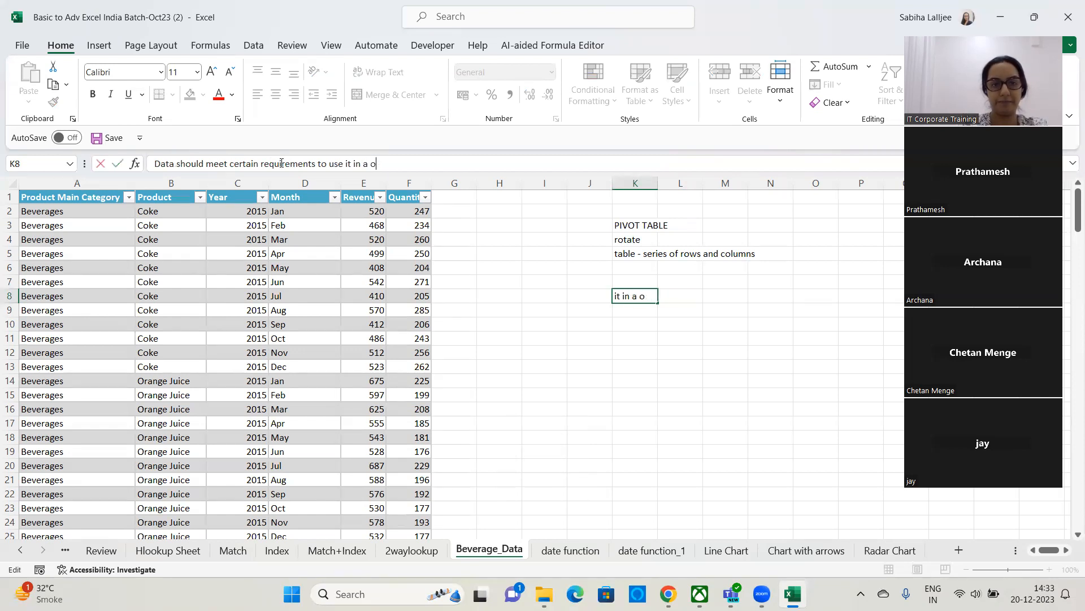
text(pivot tabble)
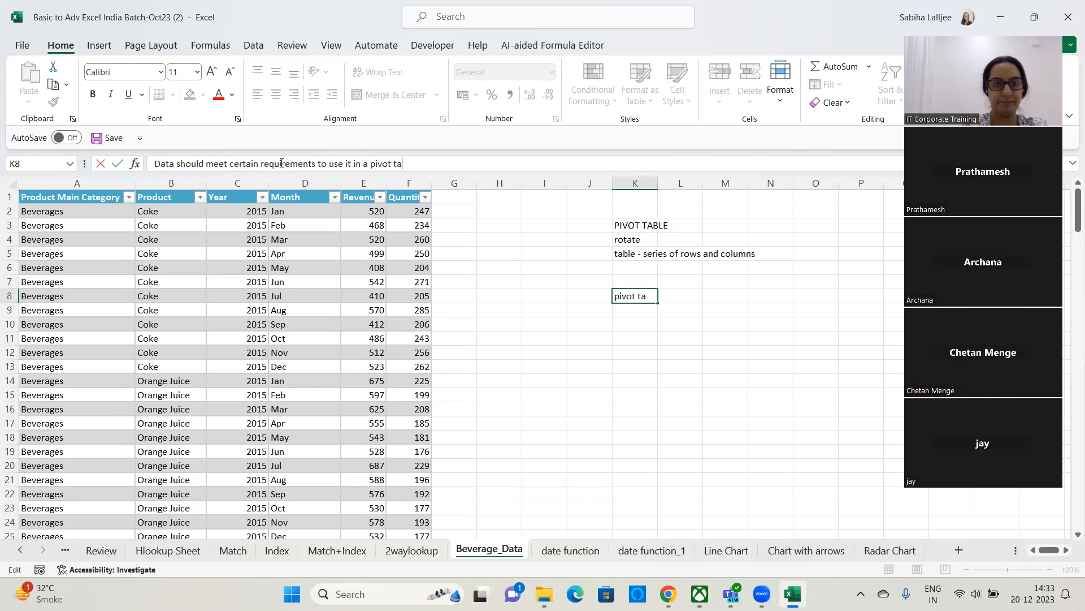
key(BackSpace)
key(BackSpace)
key(BackSpace)
text(le)
key(Return)
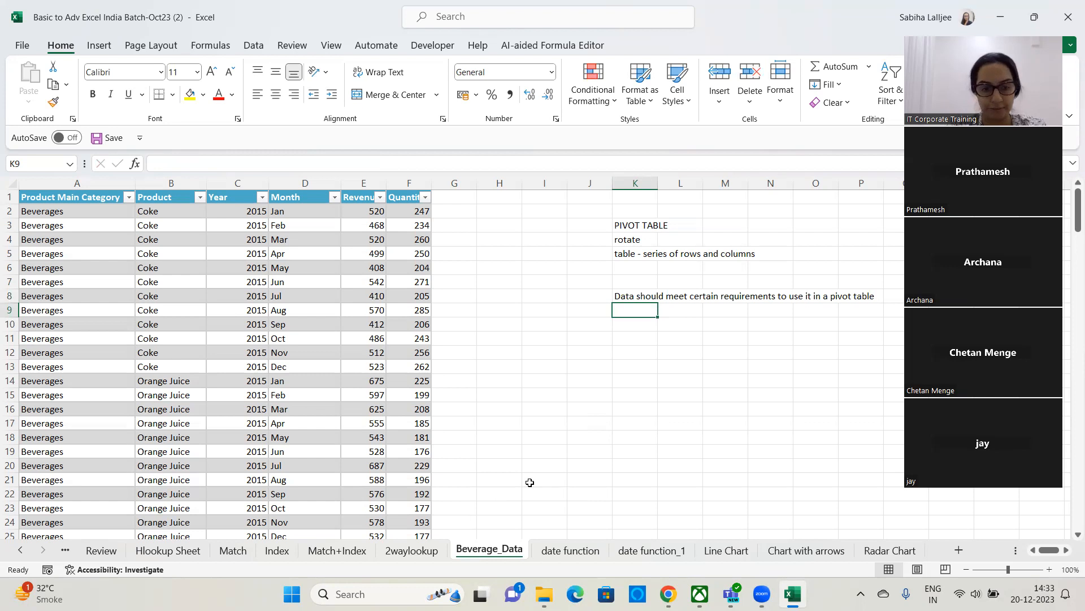
Add "header rows" in cell K9 as the first requirement under the pivot table data note.
click(394, 456)
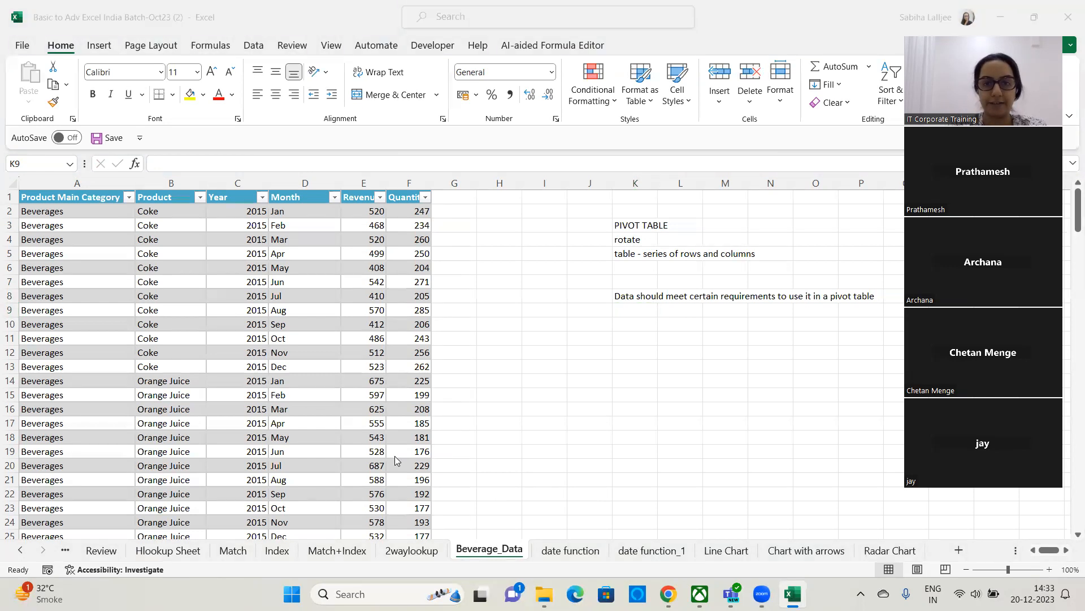
click(631, 310)
text(hear)
text(er rows)
key(Return)
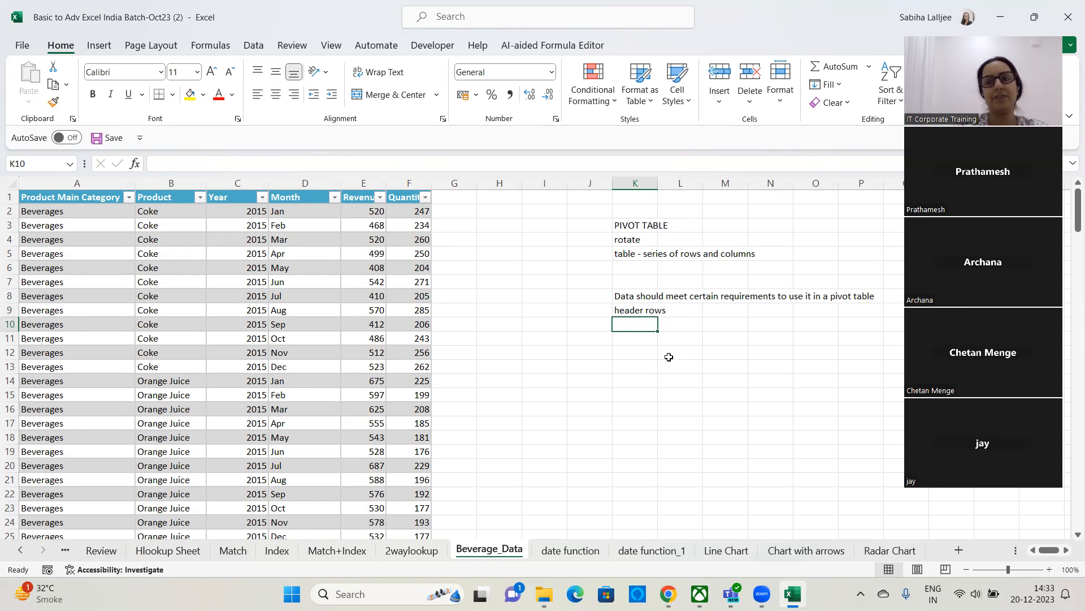
Add the requirement "no totals or sub totals in between" in cell K10.
click(645, 312)
click(637, 323)
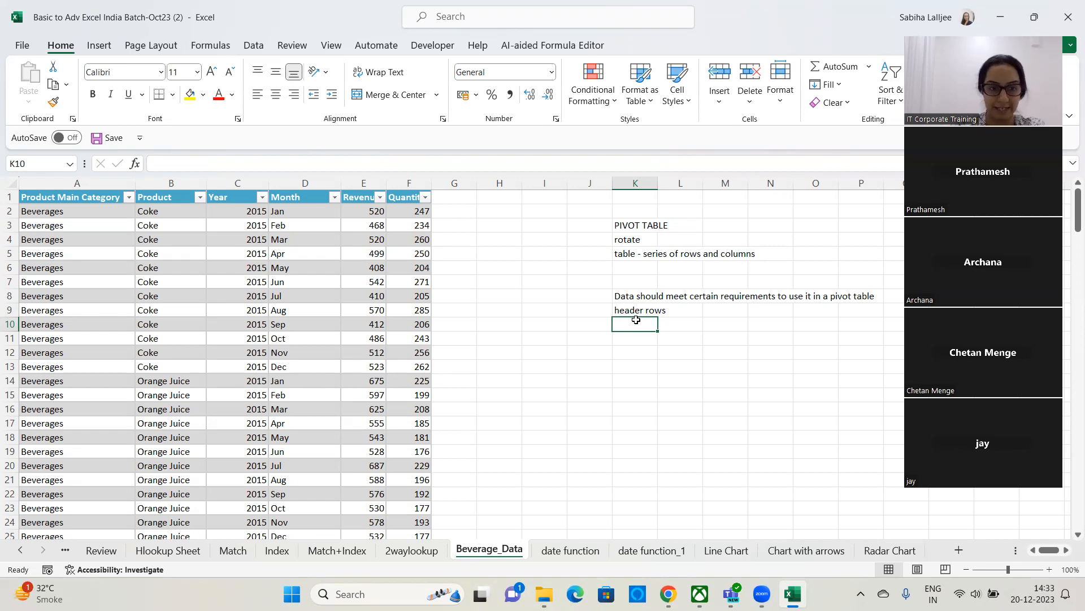
text(no tot)
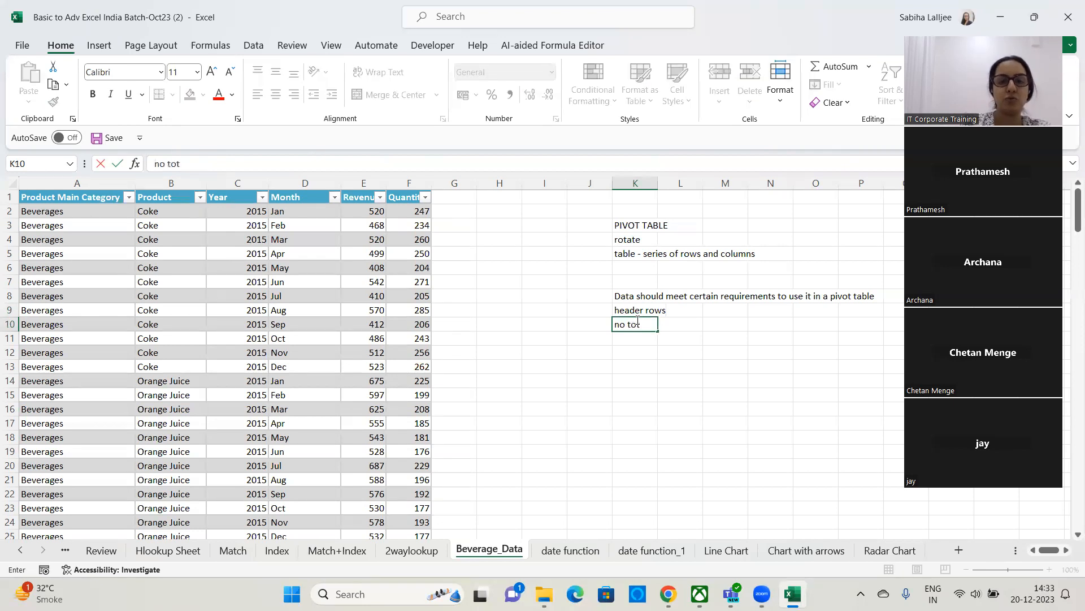
text(als or sub totals in betwee)
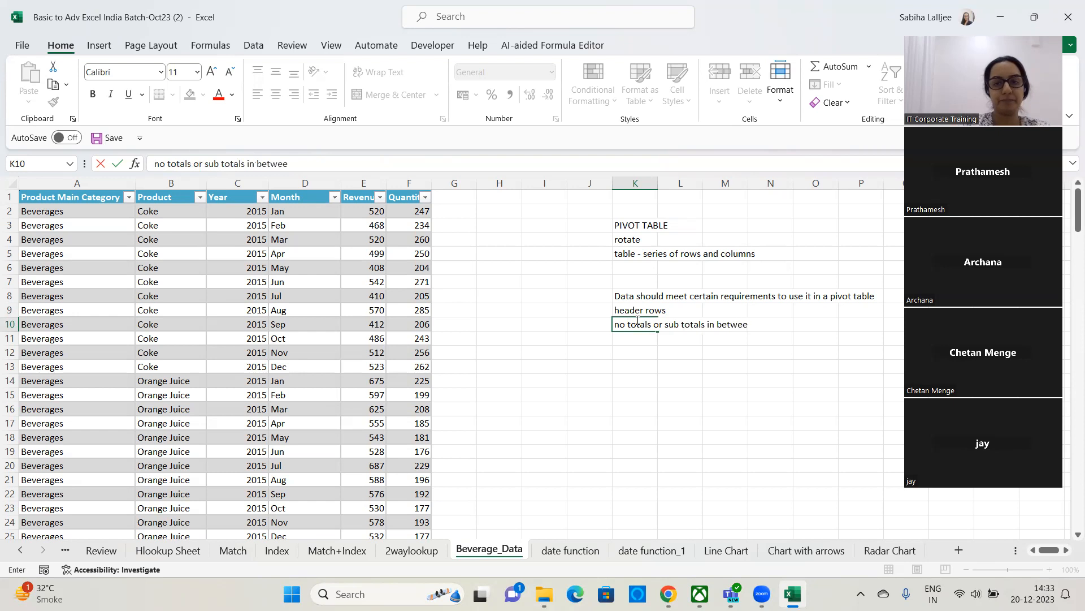
text(n)
key(Return)
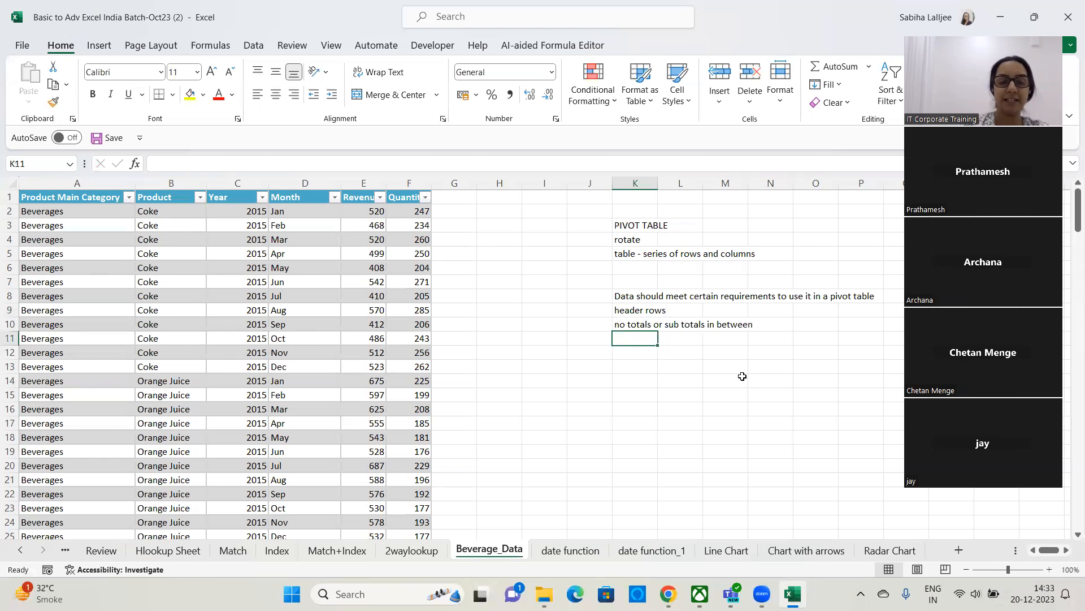
Add the requirement "blanks in between" in cell K11.
text(blacks in)
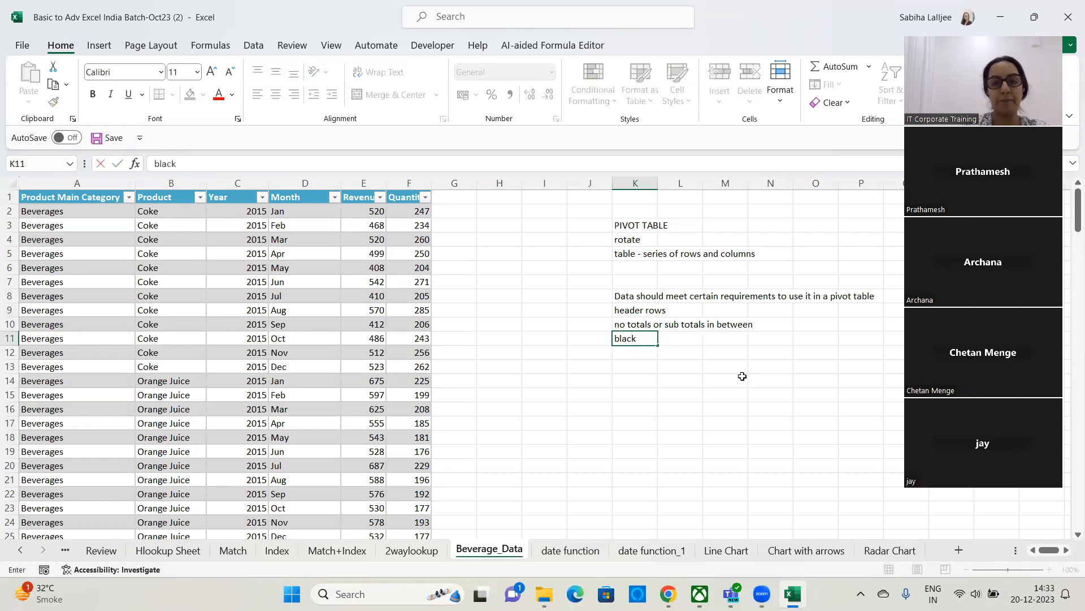
key(BackSpace)
key(BackSpace)
key(BackSpace)
key(BackSpace)
key(BackSpace)
key(BackSpace)
text(nks in)
text( between)
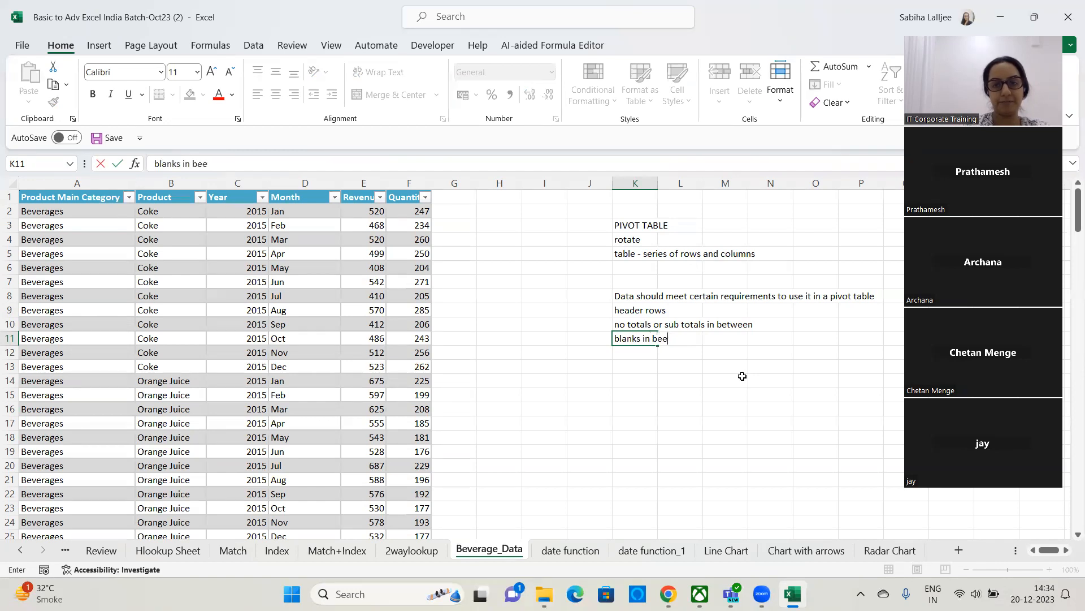
key(Return)
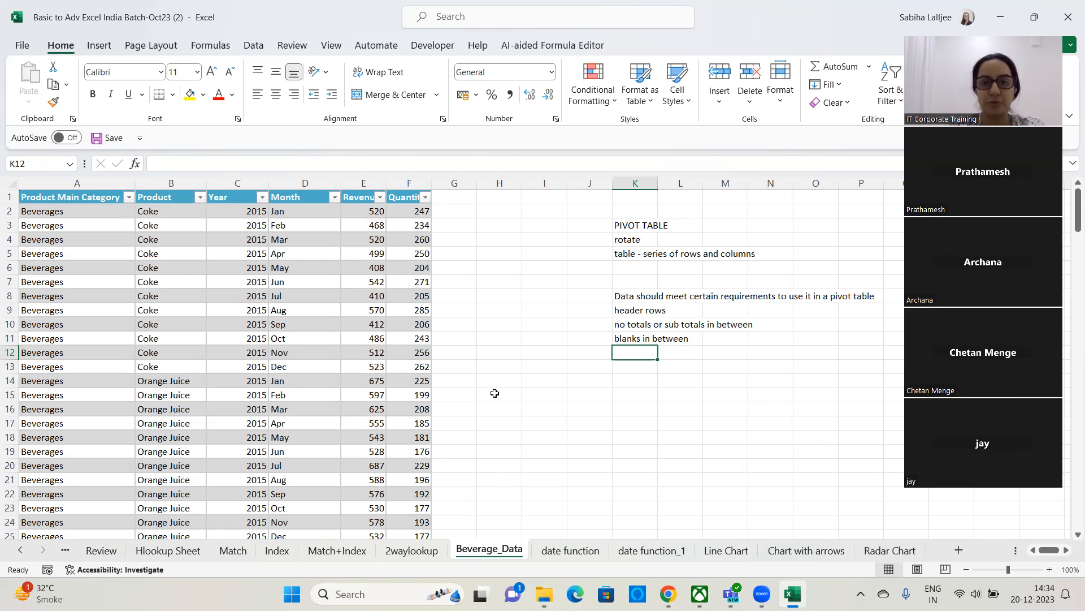
Look through the rows of the Beverage_Data table to check them against the listed requirements, and return to cell K12.
scroll(280, 348, down, 20)
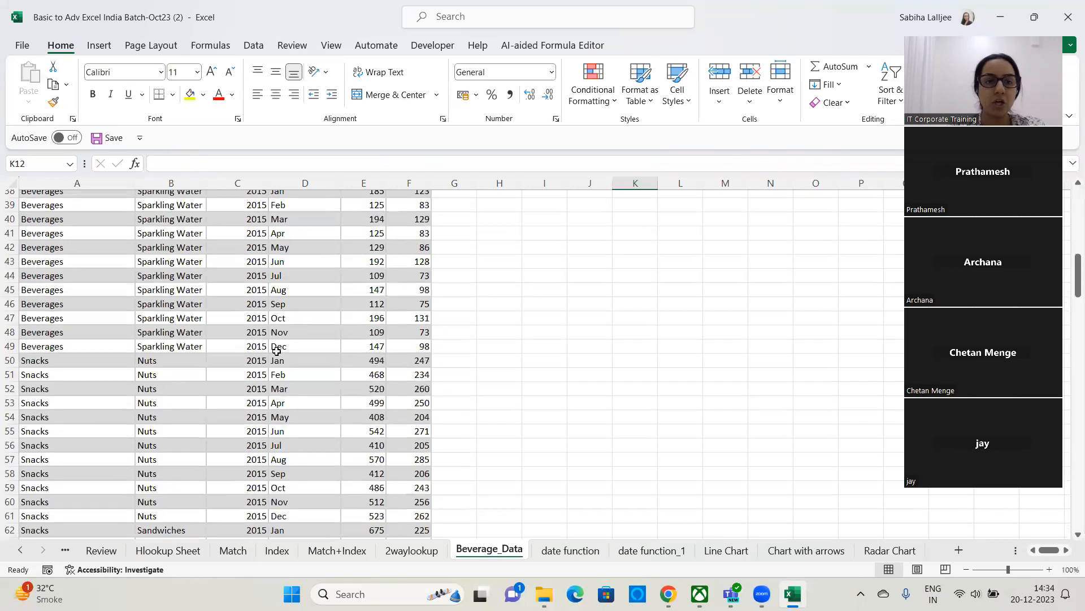
scroll(276, 353, down, 17)
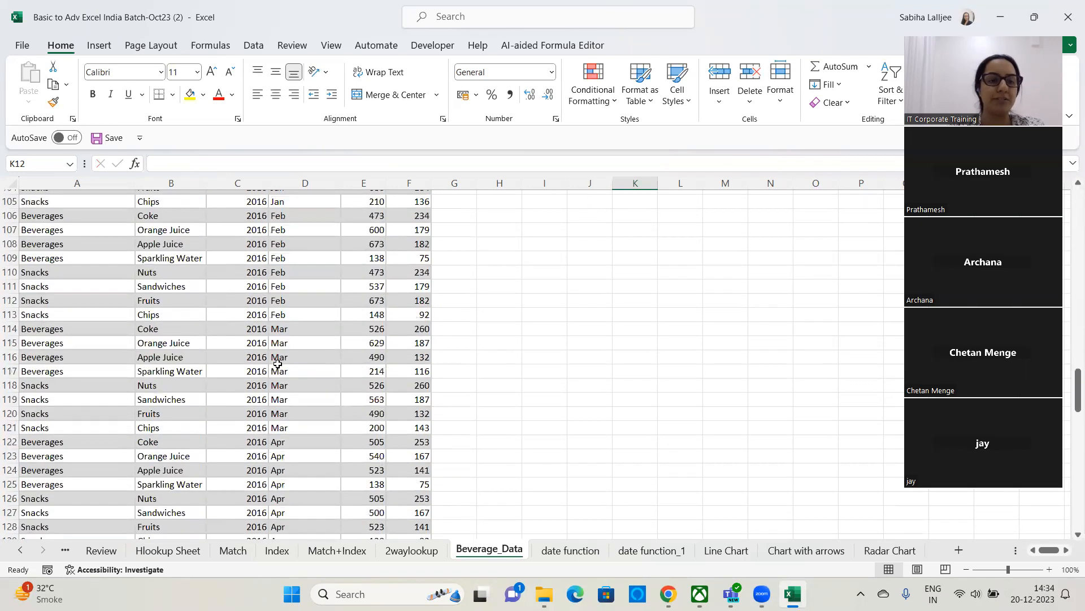
scroll(277, 373, down, 17)
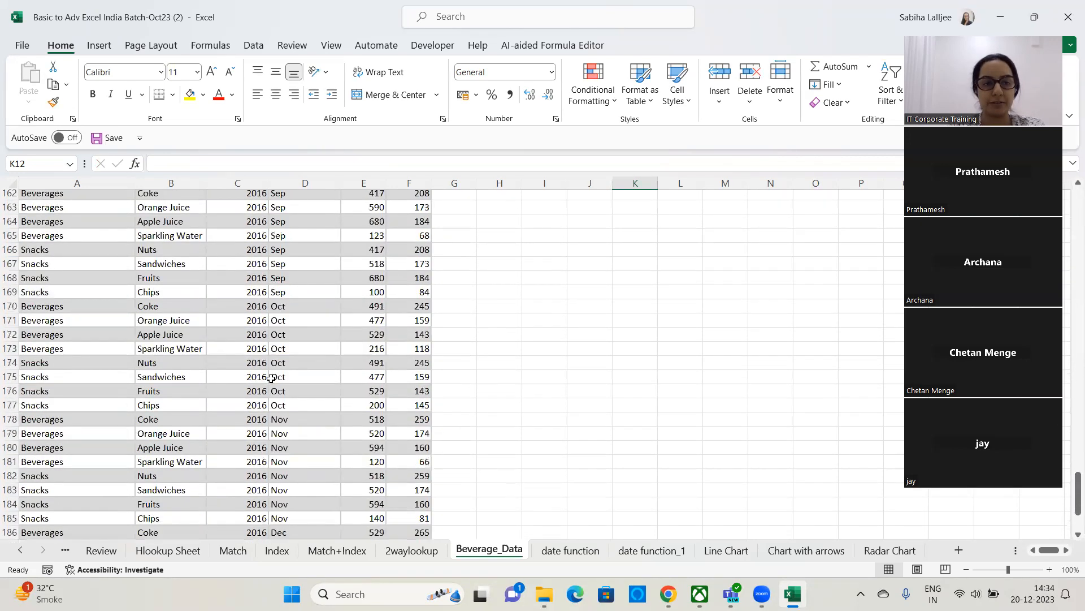
scroll(271, 381, down, 3)
scroll(274, 370, up, 10)
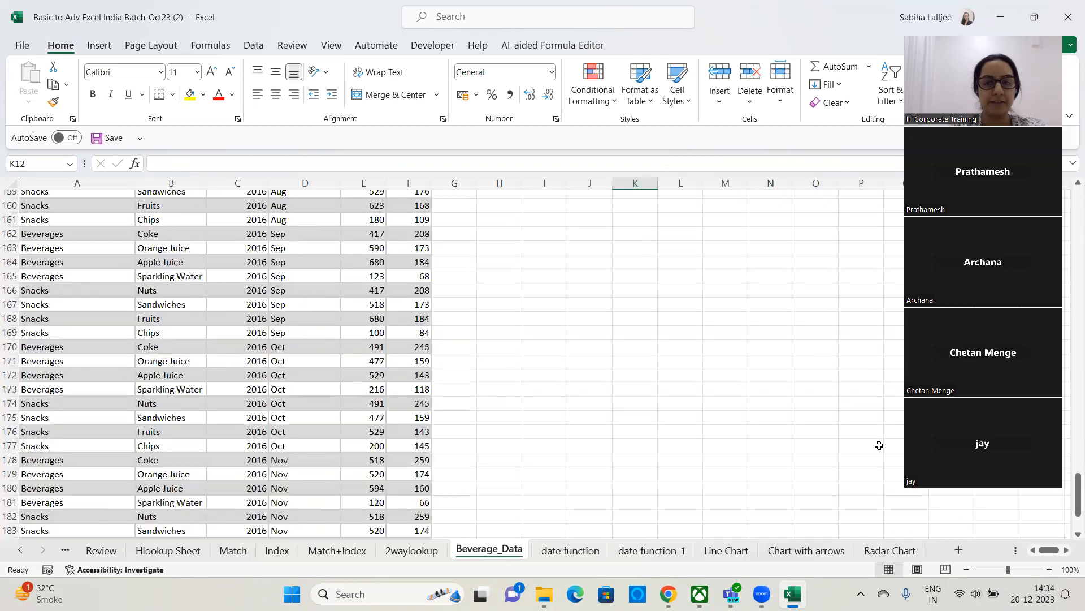
drag(1077, 495, 1077, 210)
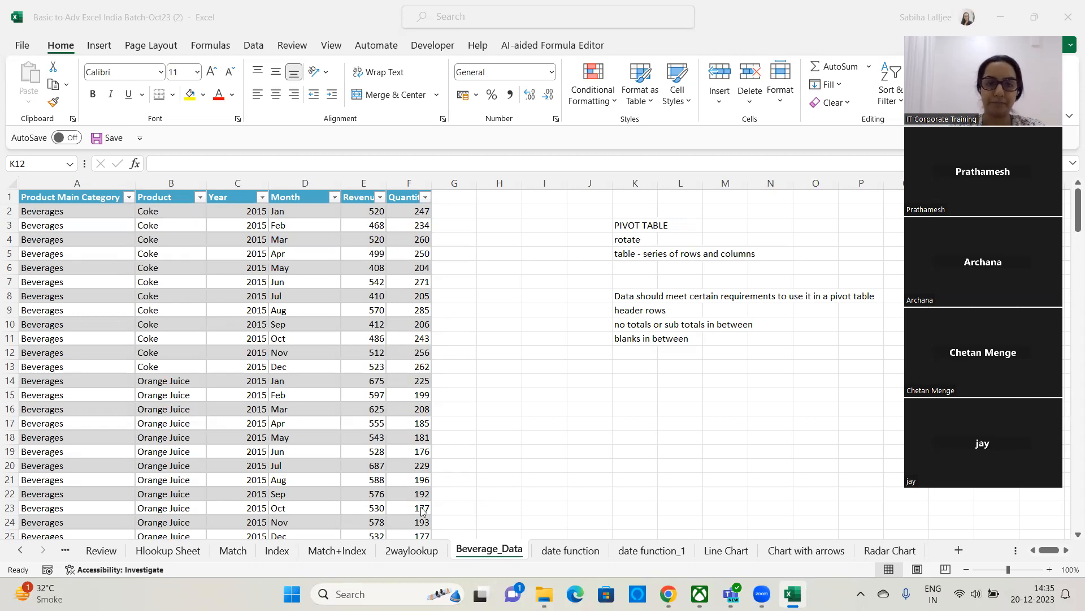
click(623, 356)
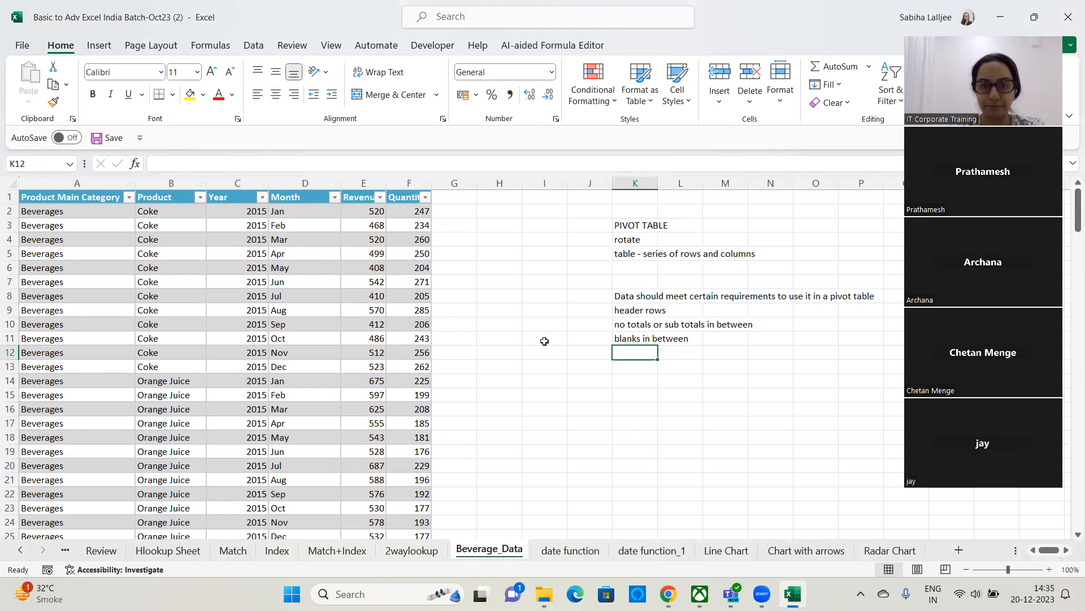
Create a pivot table from the Beverage_Data table and place it on a new worksheet.
scroll(586, 358, down, 2)
scroll(587, 357, up, 2)
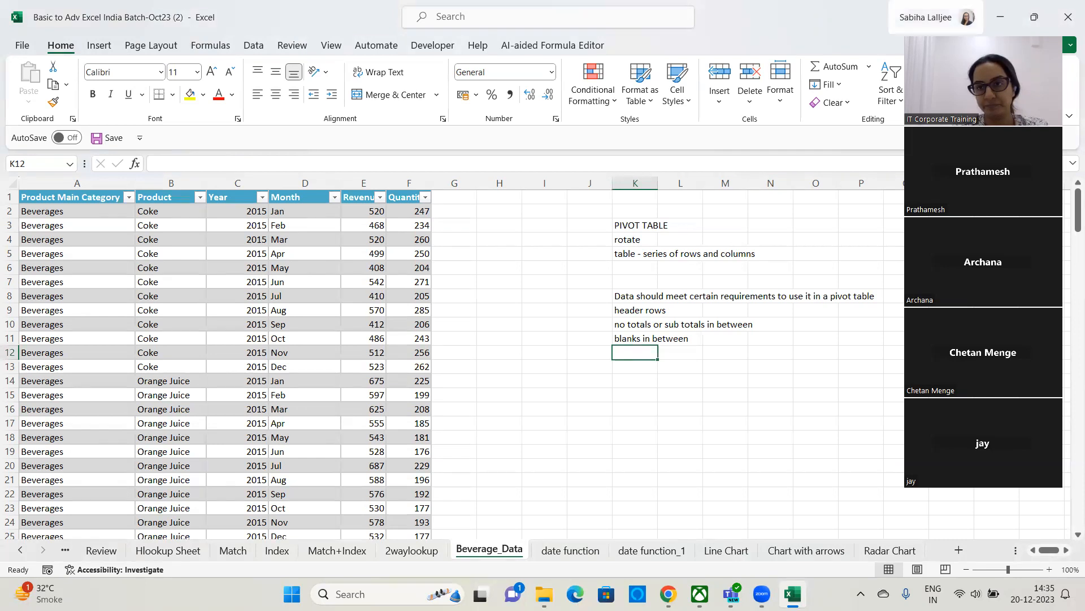
click(51, 281)
click(649, 45)
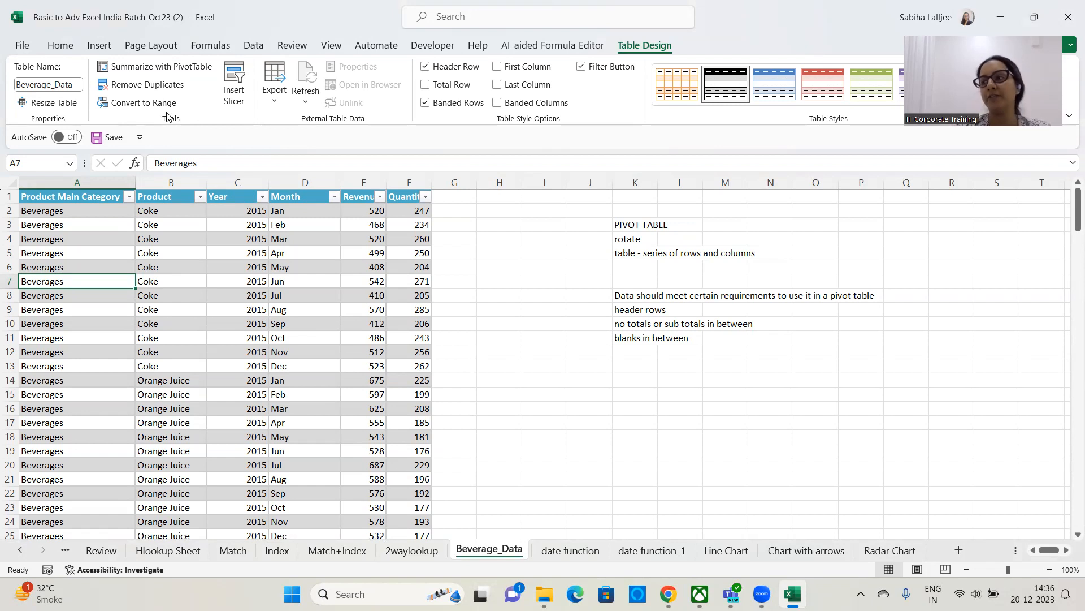
click(161, 66)
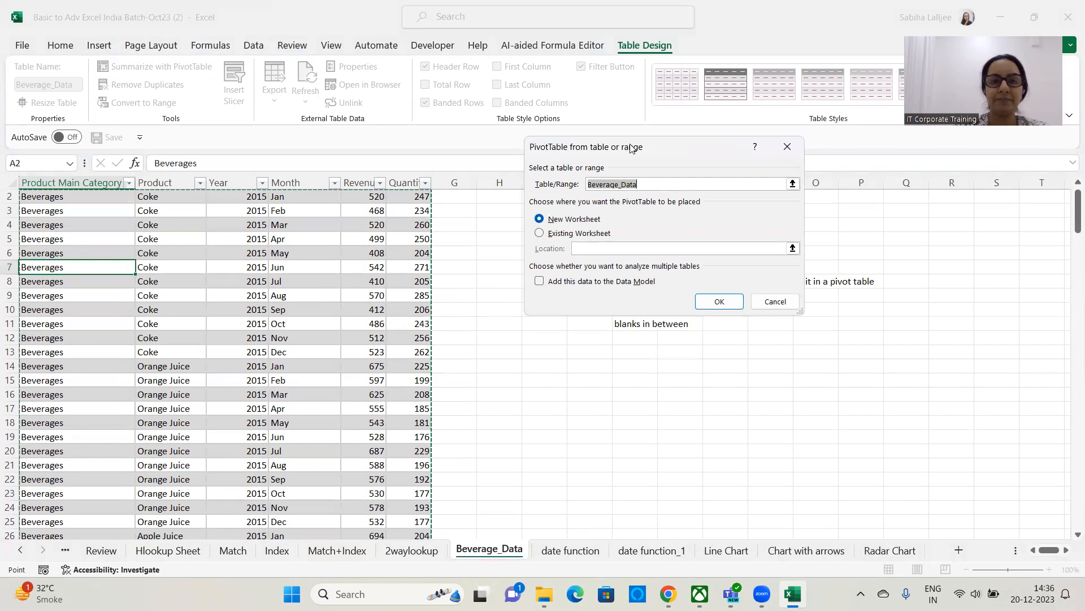
drag(630, 146, 513, 90)
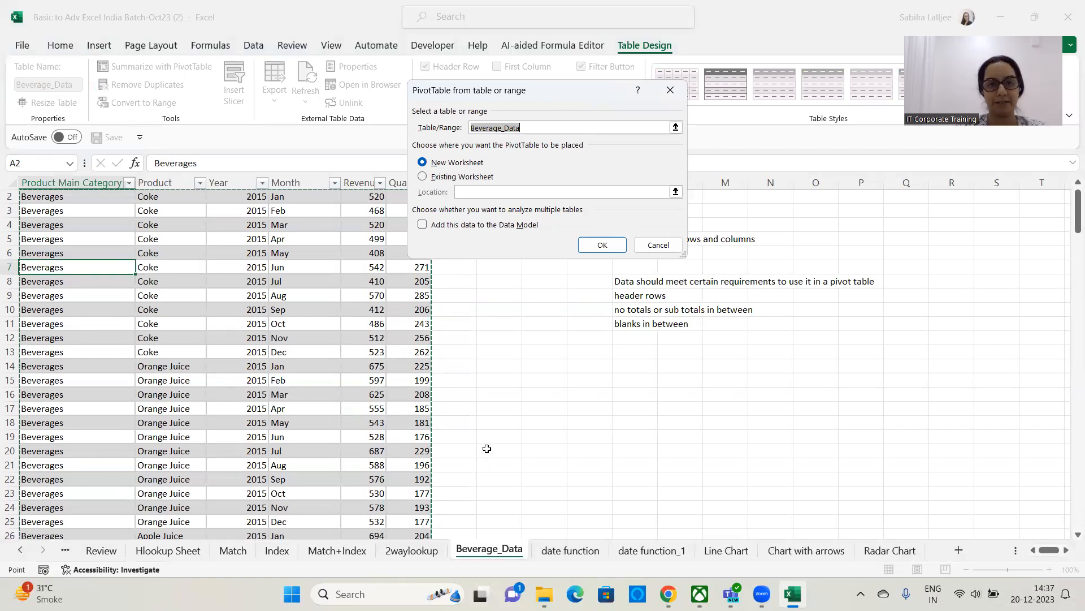
click(605, 246)
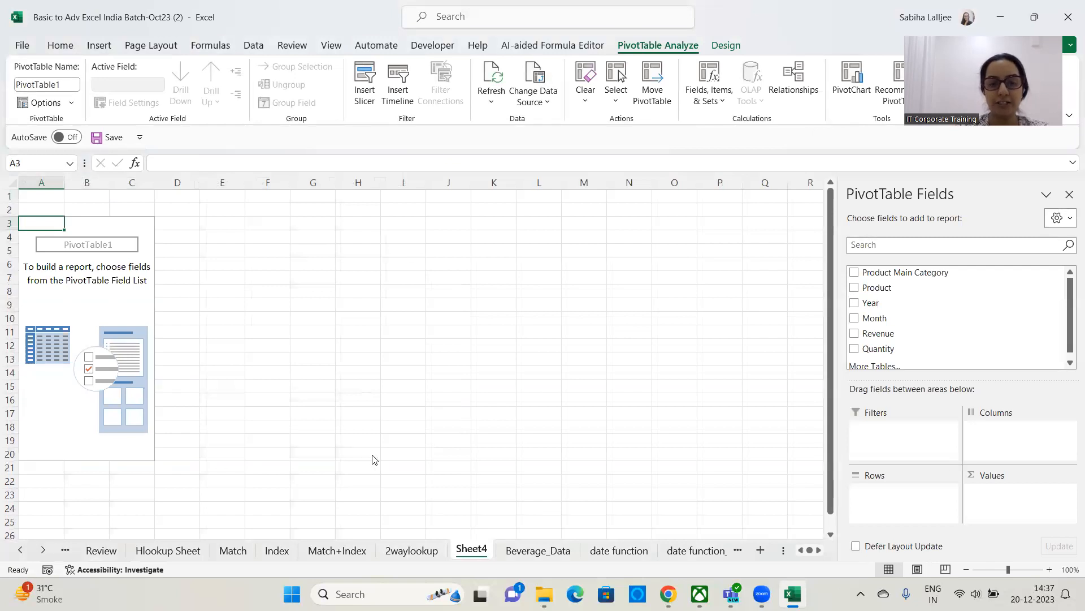
List the pivot table areas "Rows", "Columns" and "Values" in cells K4 to K6 beside the empty pivot table.
right_click(481, 550)
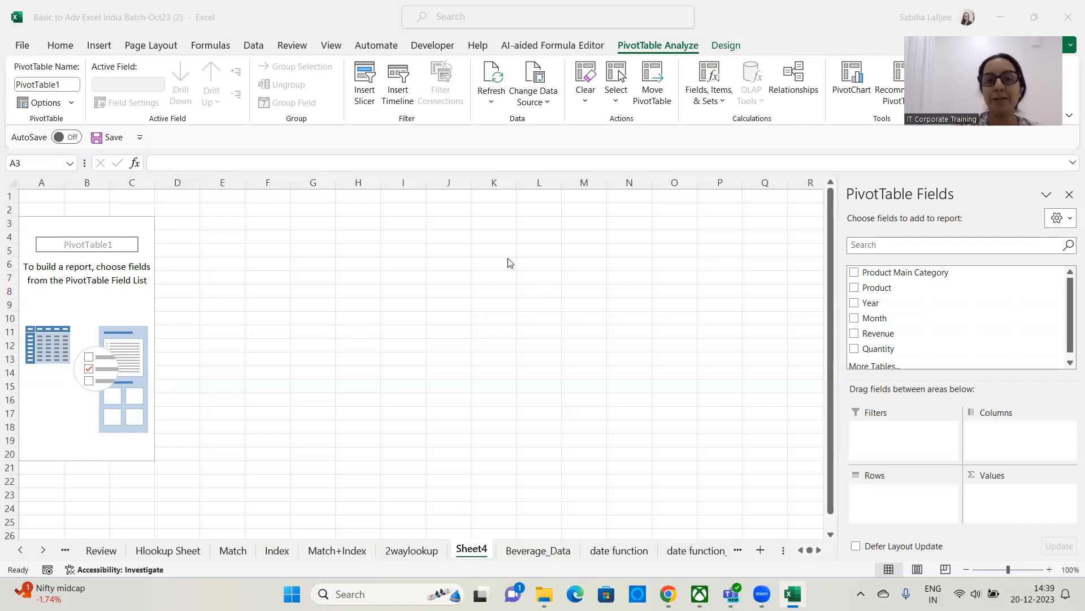
click(482, 239)
click(484, 235)
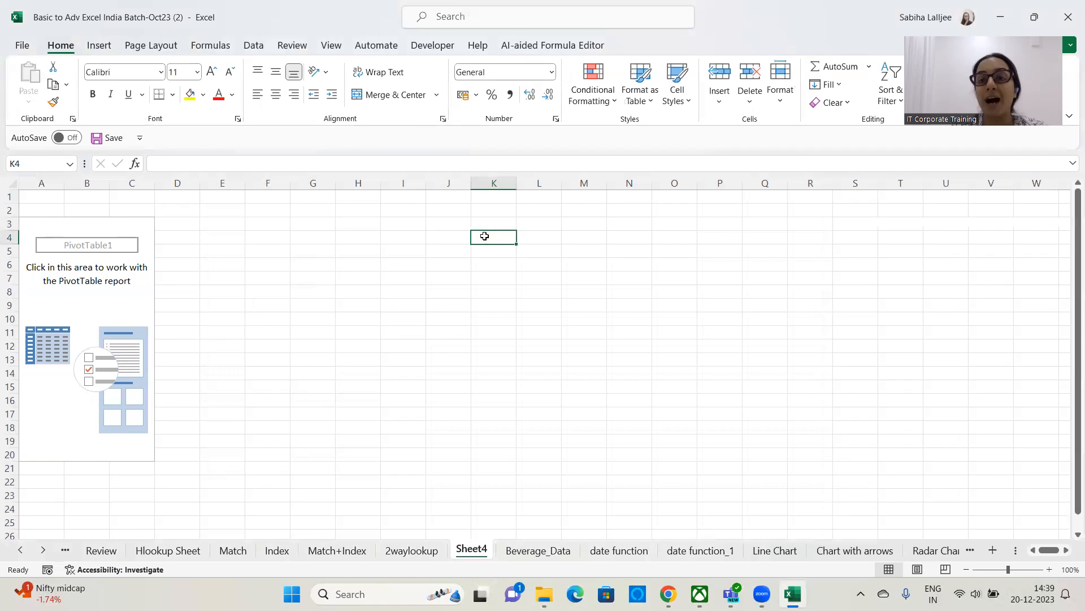
click(84, 321)
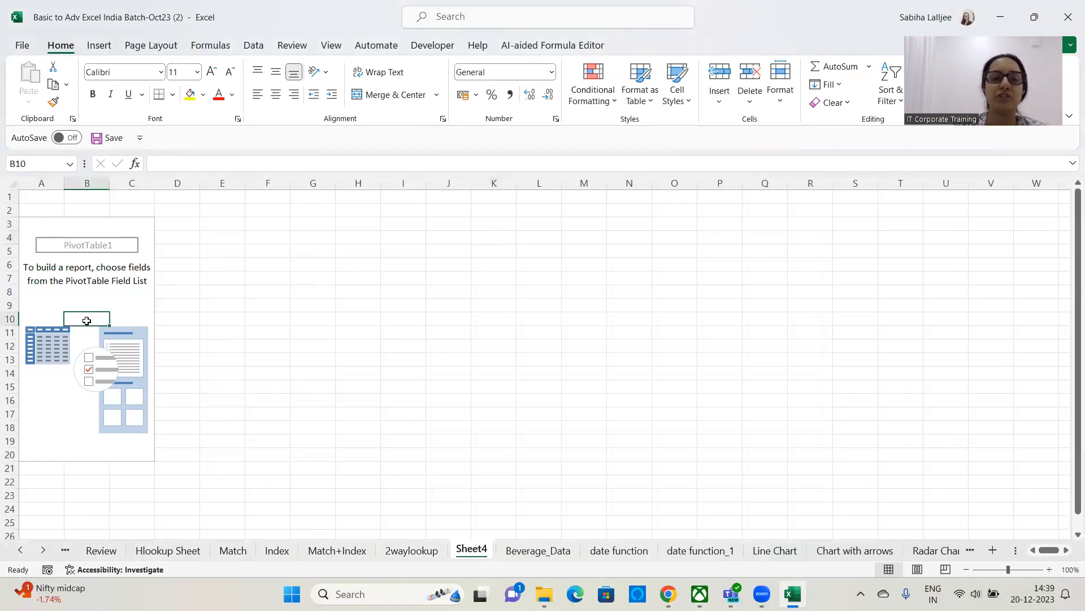
click(512, 235)
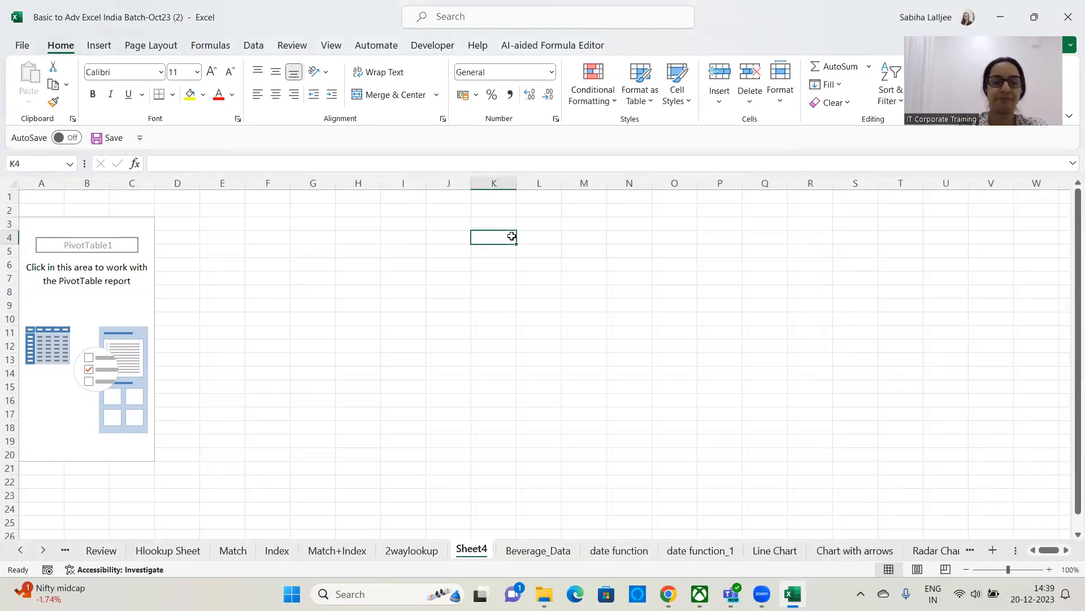
text(Rows)
key(Return)
text(Columns)
key(Return)
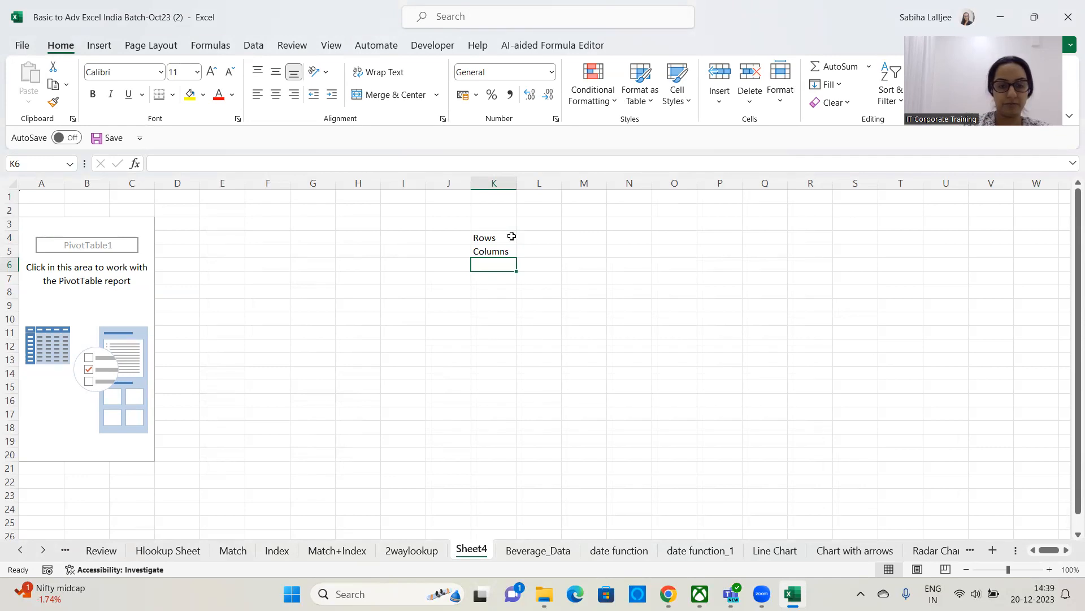
text(Values)
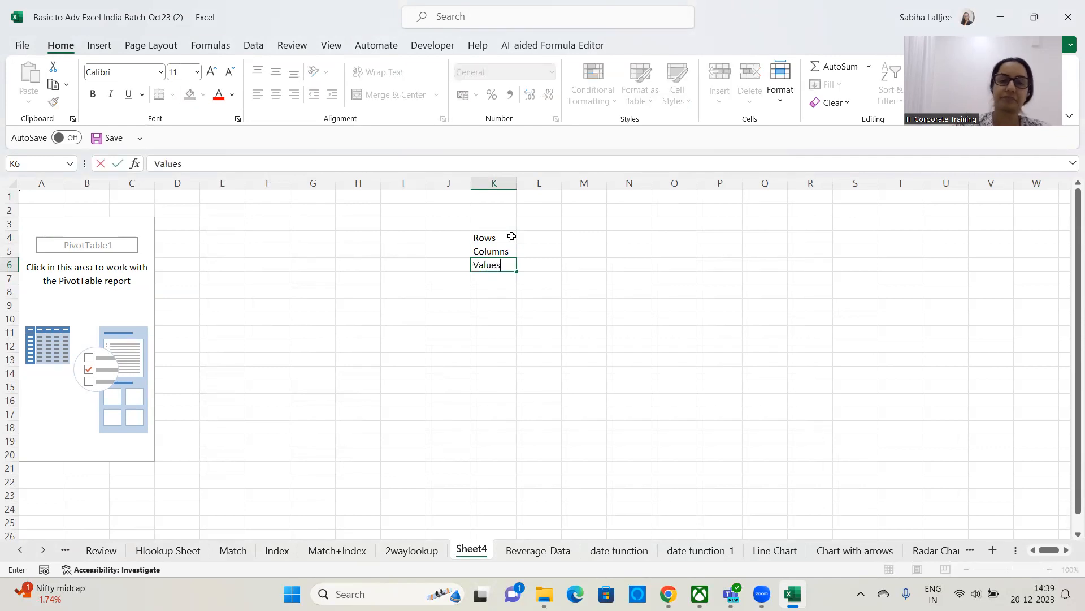
click(500, 360)
click(505, 240)
click(500, 252)
click(496, 265)
click(488, 361)
click(528, 240)
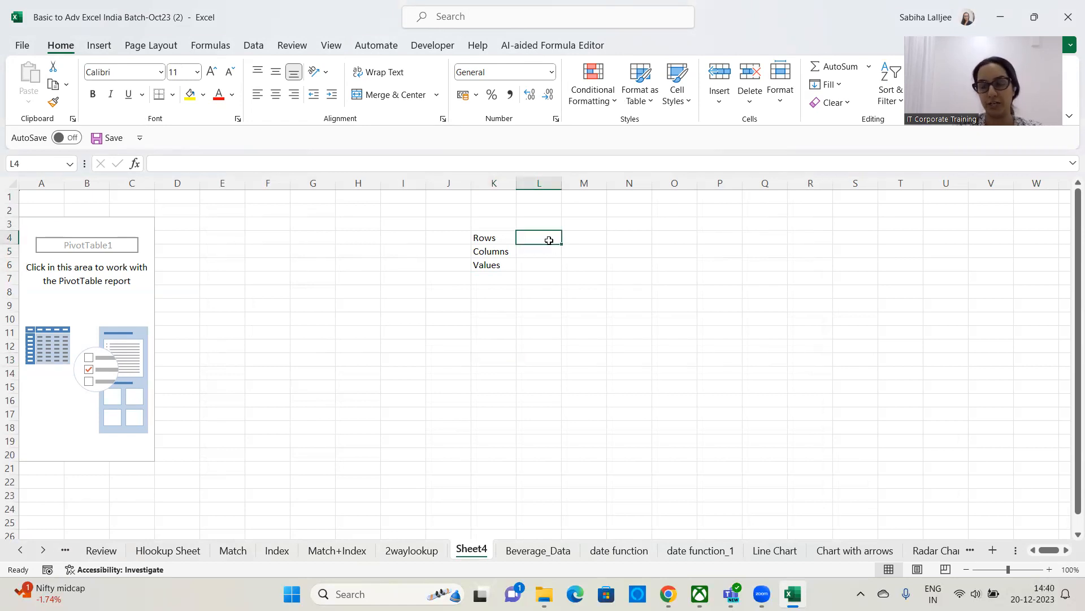
click(543, 250)
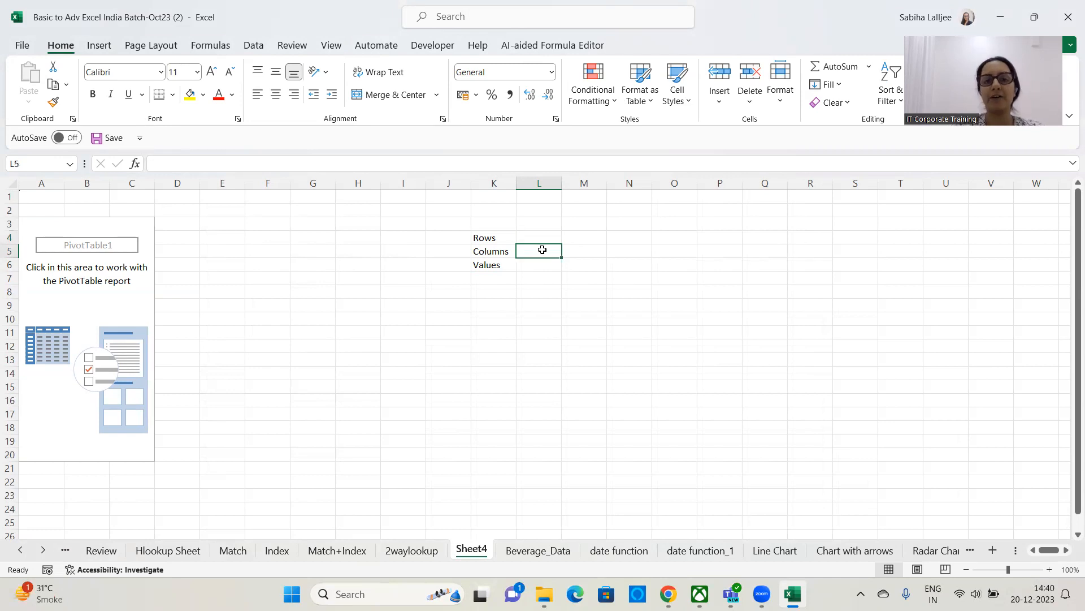
click(538, 236)
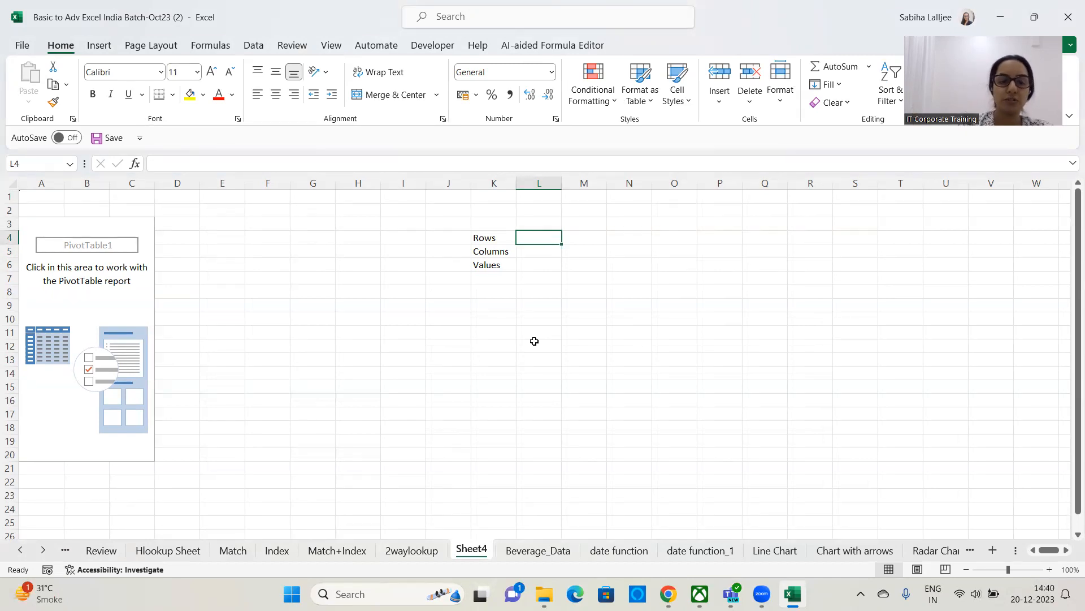
text(for what u want to put in the row shelf)
key(Return)
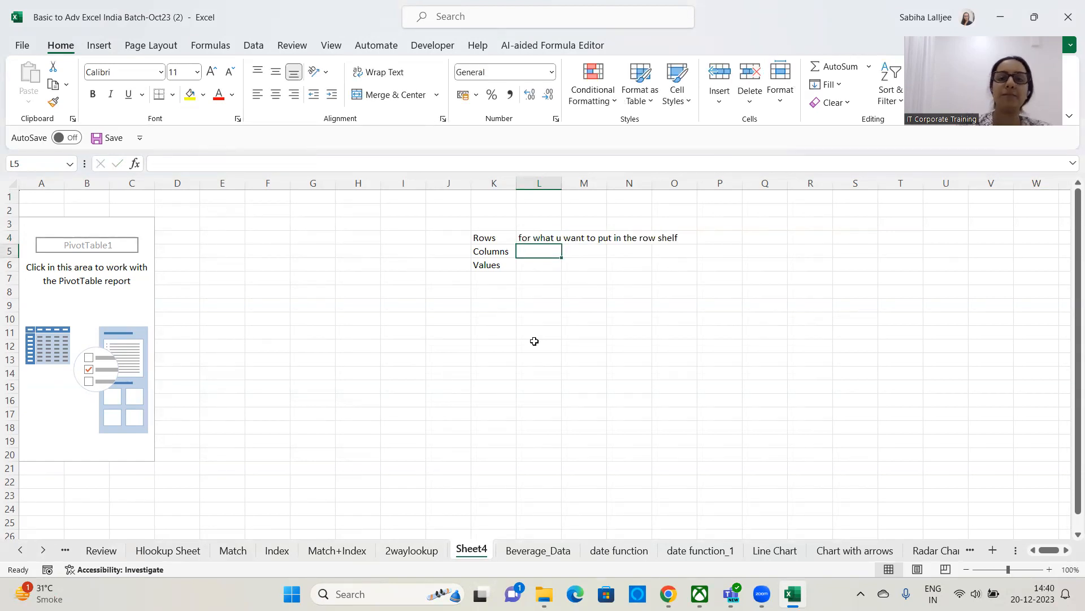
click(551, 238)
key(Delete)
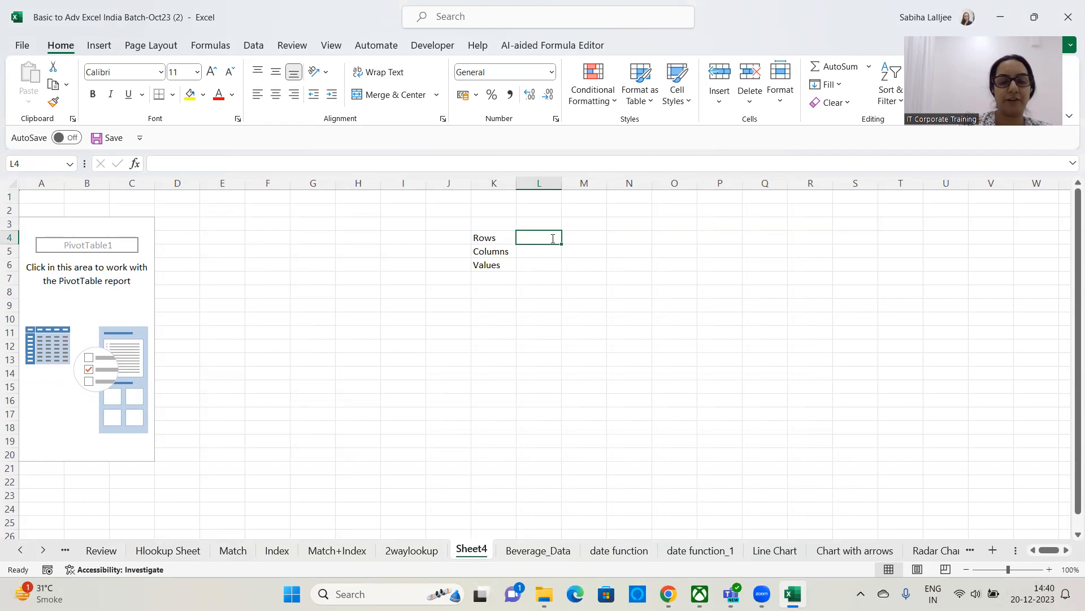
Describe Rows in cell L4 with the note "labels - categories, sub categories, region, branch,".
text(labels - categoryes)
key(BackSpace)
key(BackSpace)
key(BackSpace)
text(u)
key(BackSpace)
text(ies, sub categ)
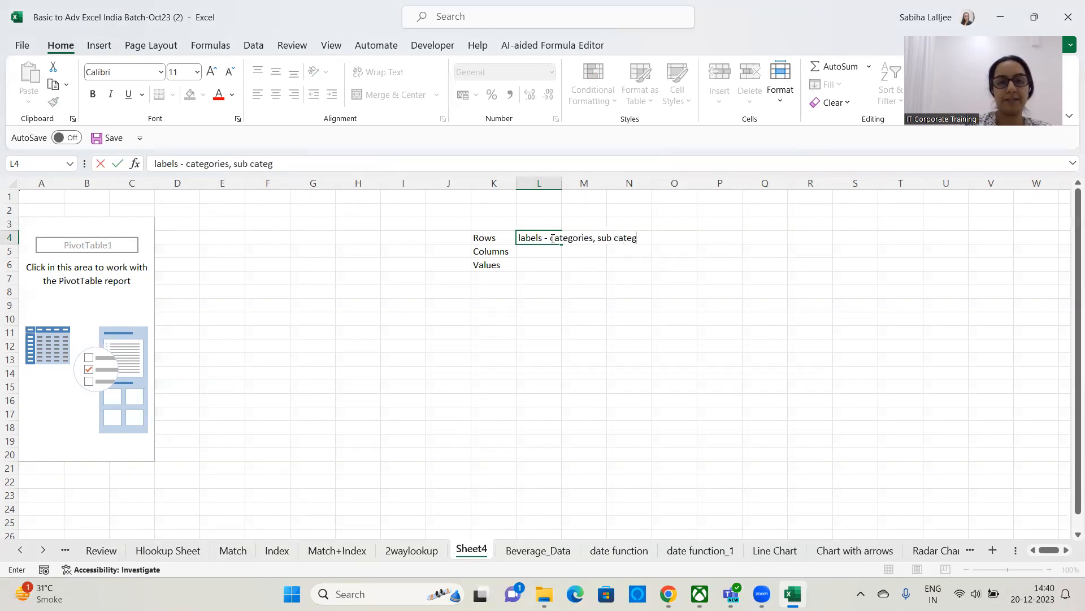
text(ories, )
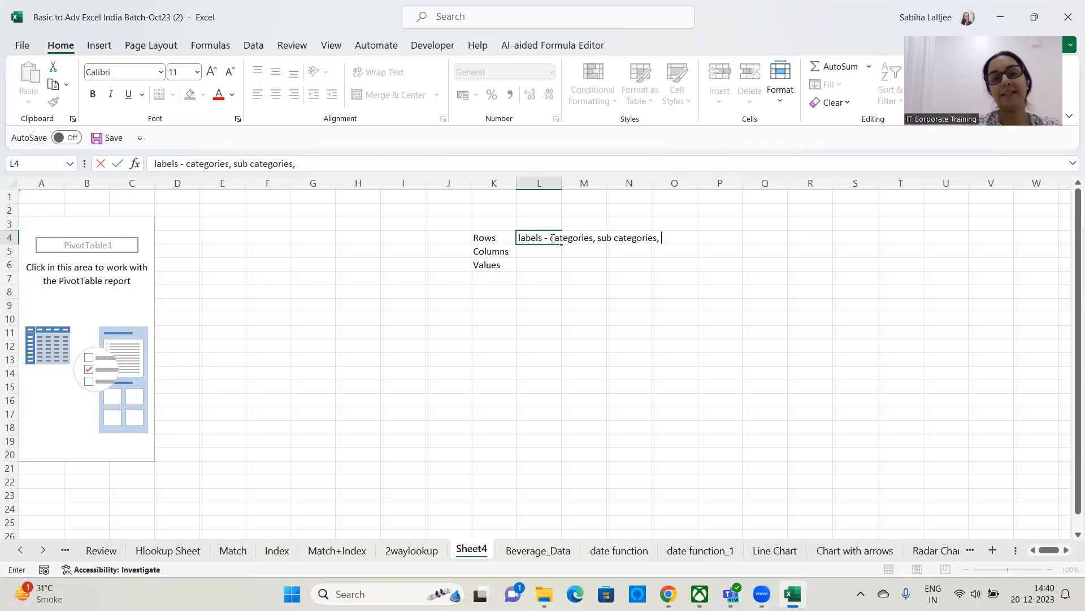
text(reg)
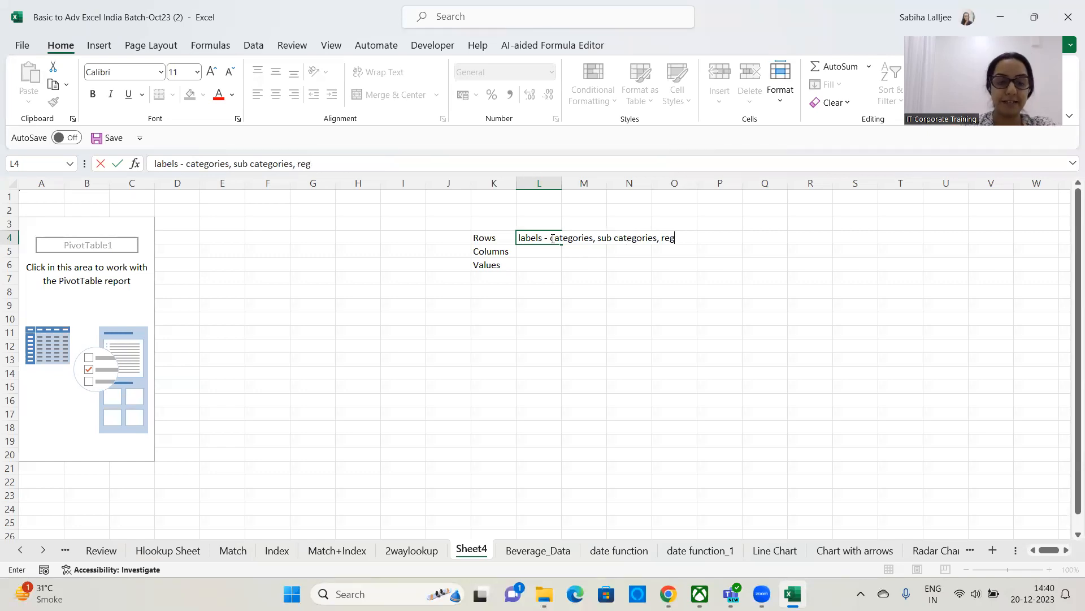
text(ion, branch,)
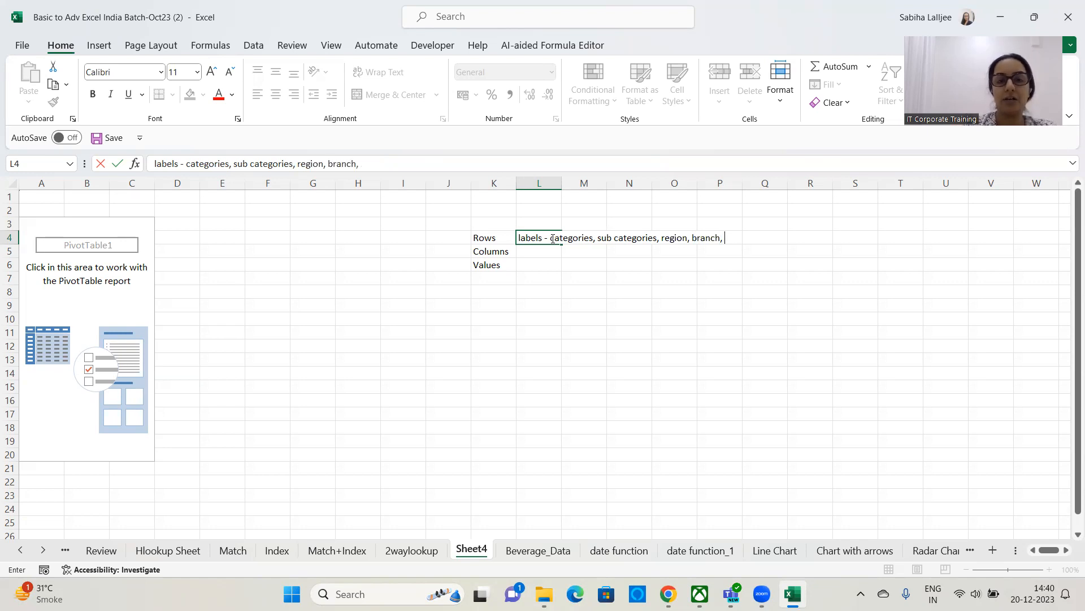
key(Return)
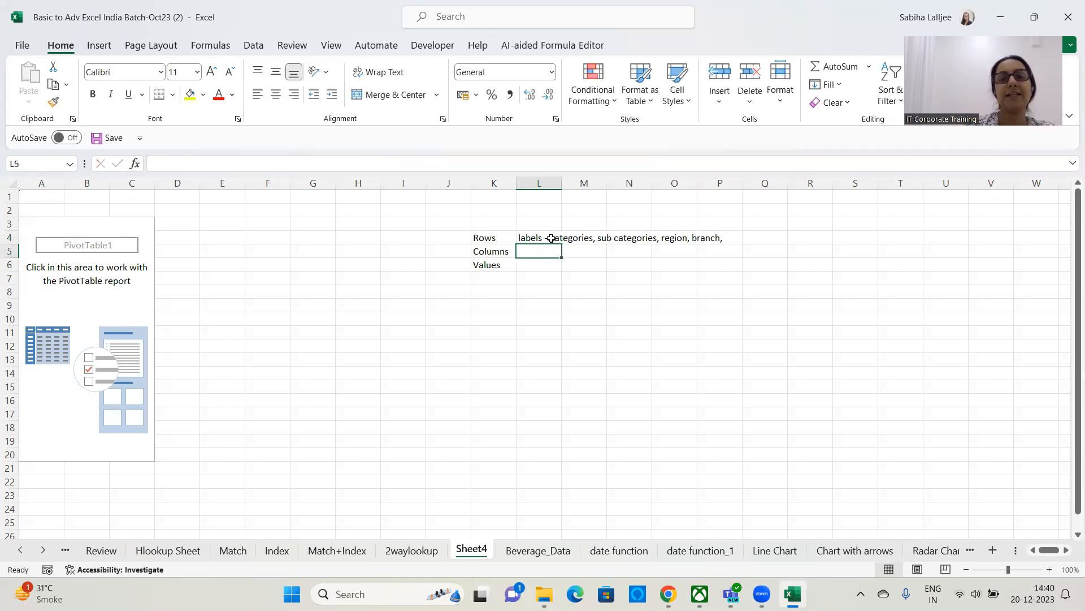
Enter "location, ship mode, product name, product description, Team leader name" in cell L5 beside Columns.
text(location)
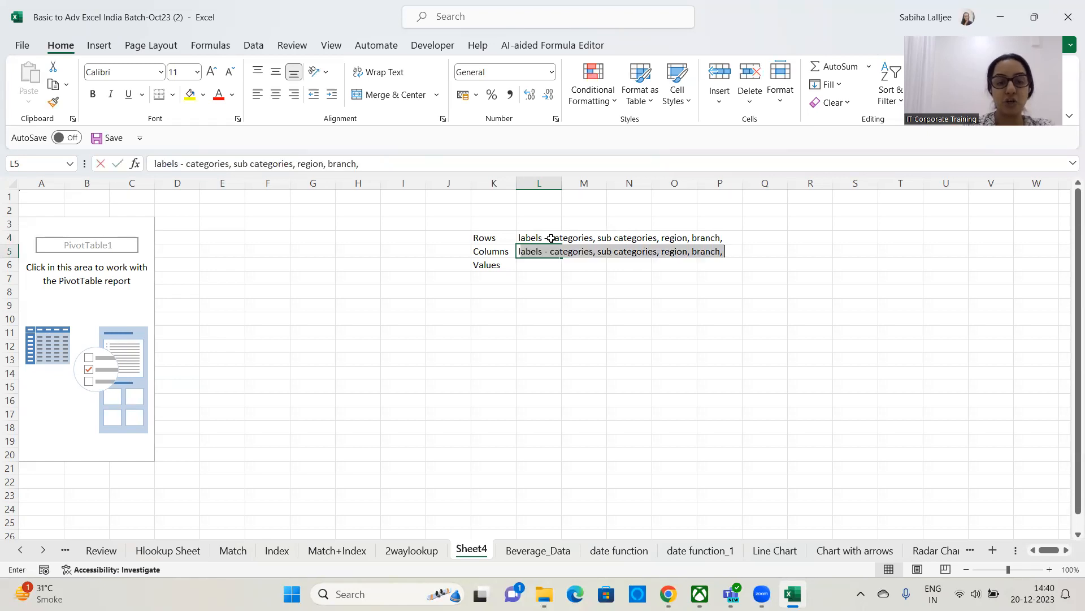
text(, ship mode,)
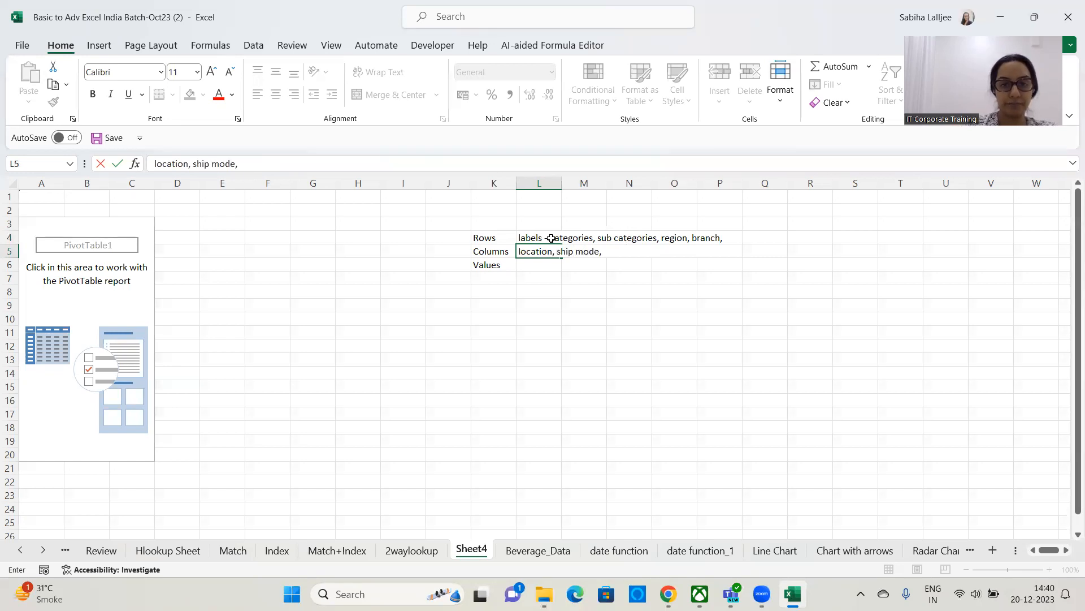
text( pro)
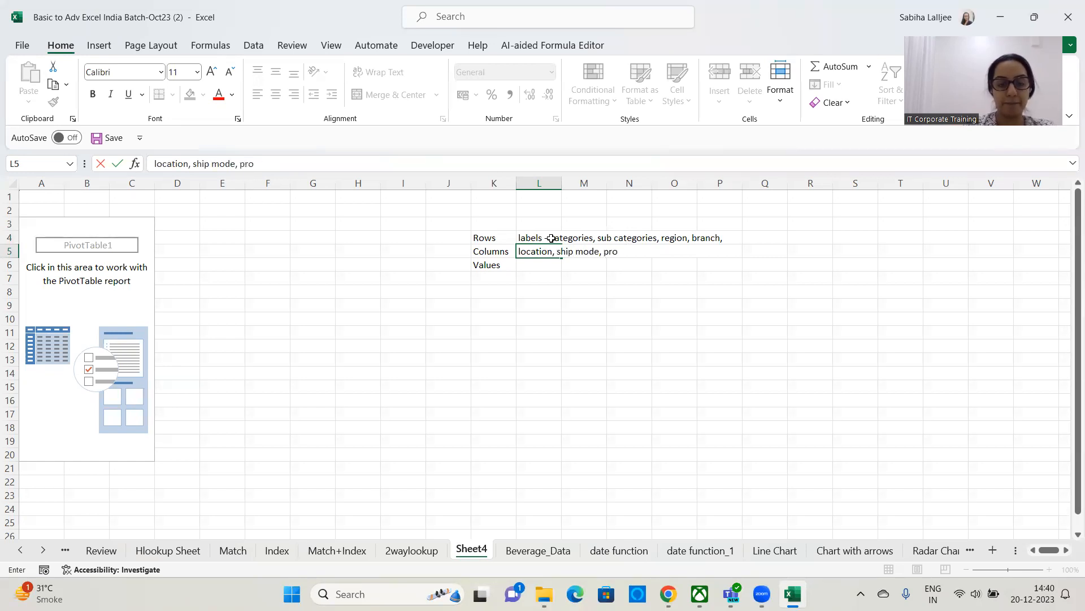
text(duct name, product description, )
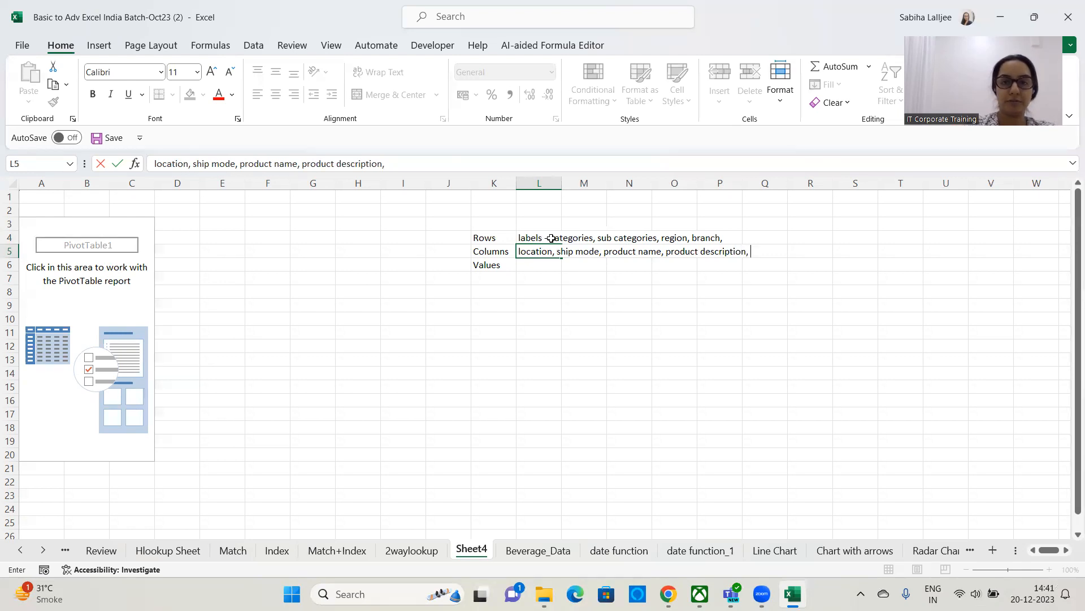
text(M)
key(BackSpace)
text(Tewa)
key(BackSpace)
key(BackSpace)
key(BackSpace)
text(a)
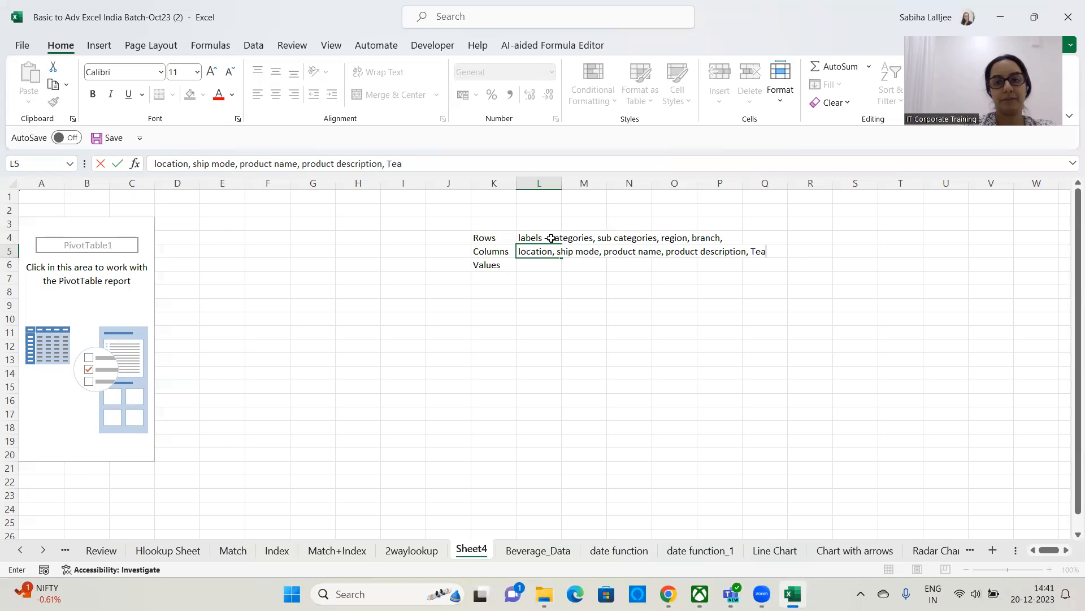
text(m leader name)
key(Return)
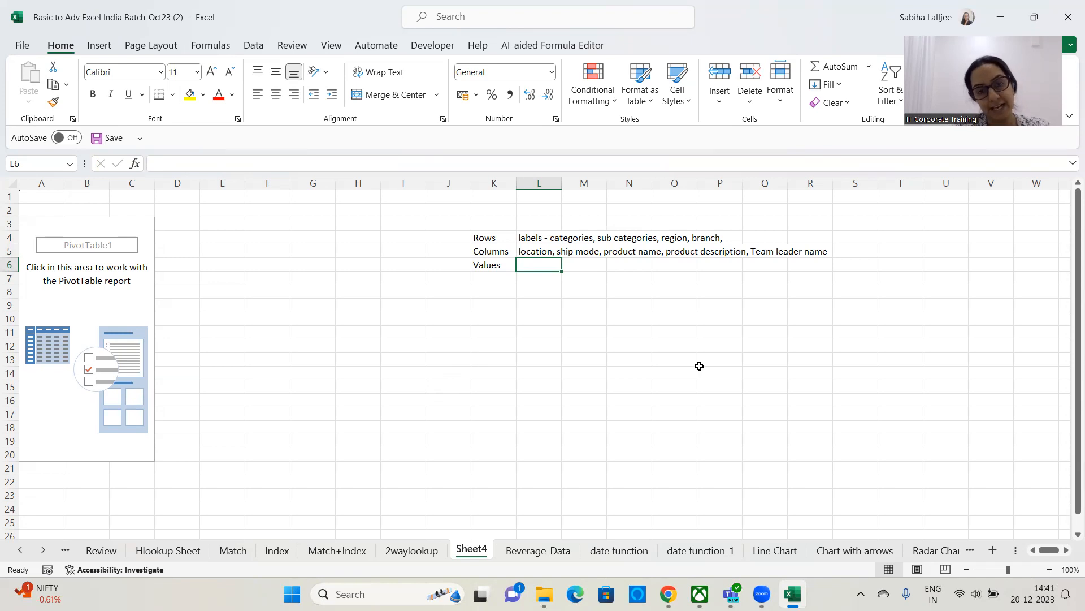
Bring up the field list of the empty pivot table and examine the calculations offered by AutoSum.
click(107, 333)
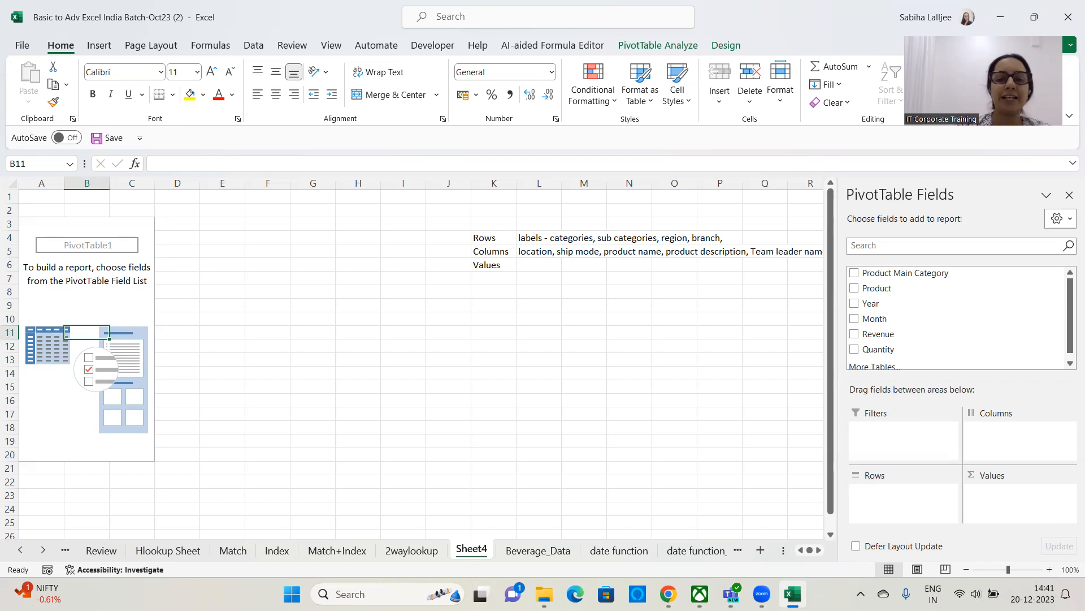
click(420, 581)
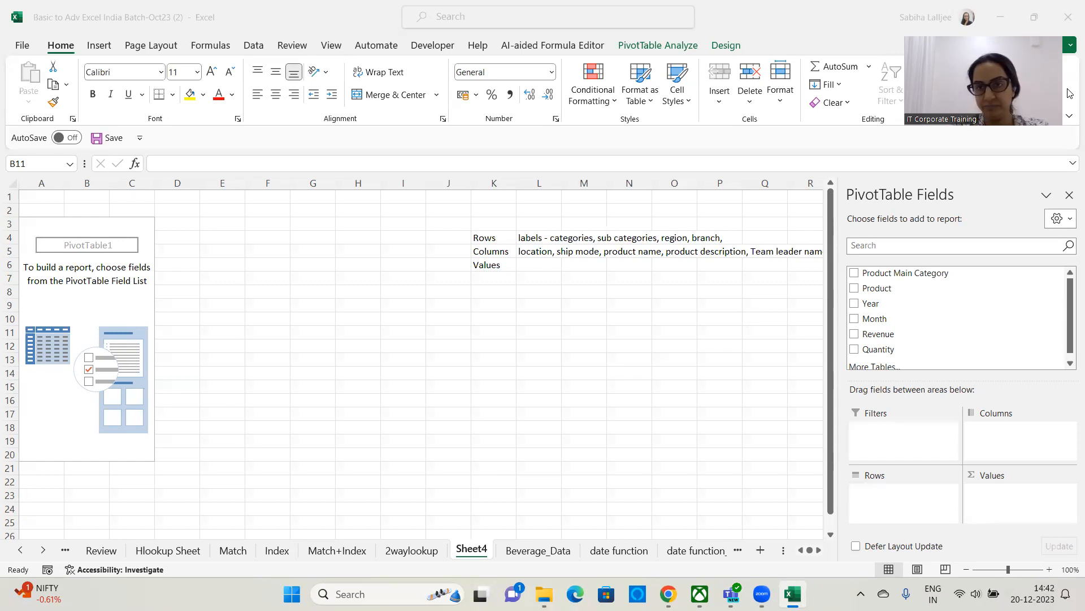
drag(1070, 93, 1006, 292)
click(870, 69)
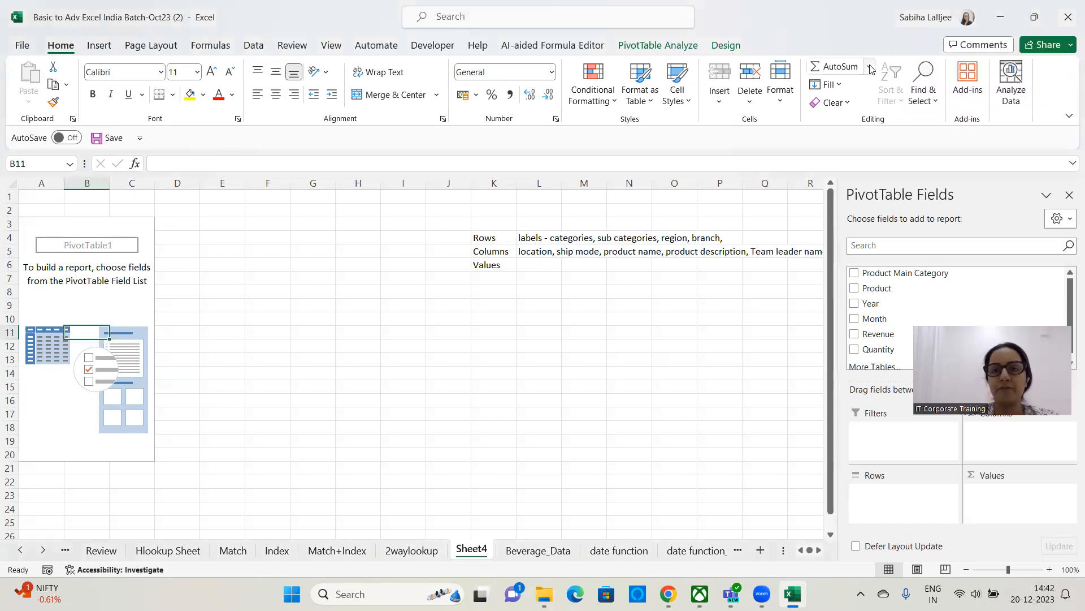
click(871, 68)
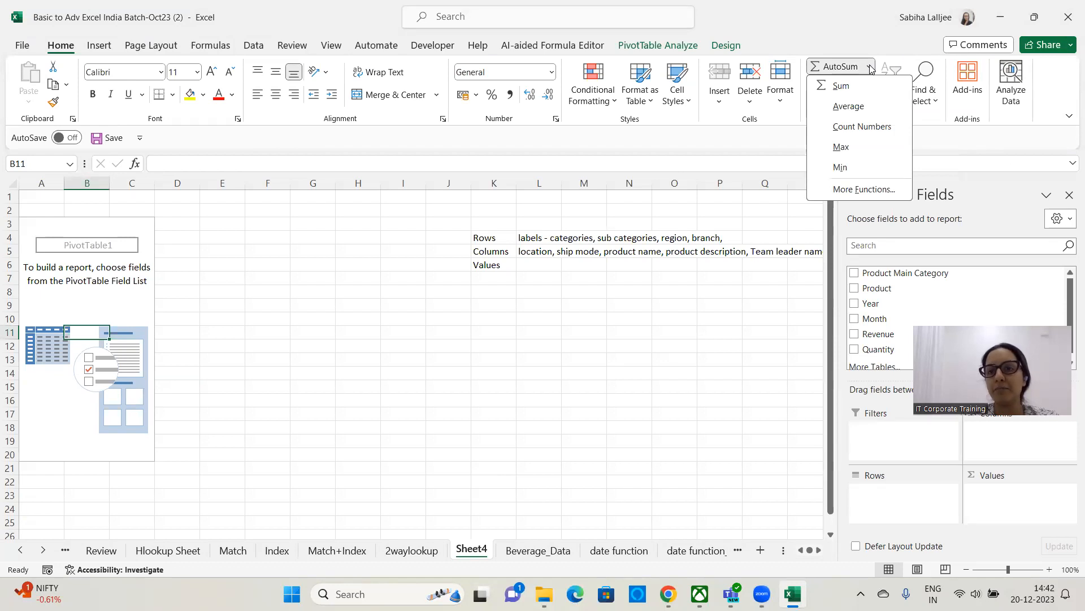
click(780, 383)
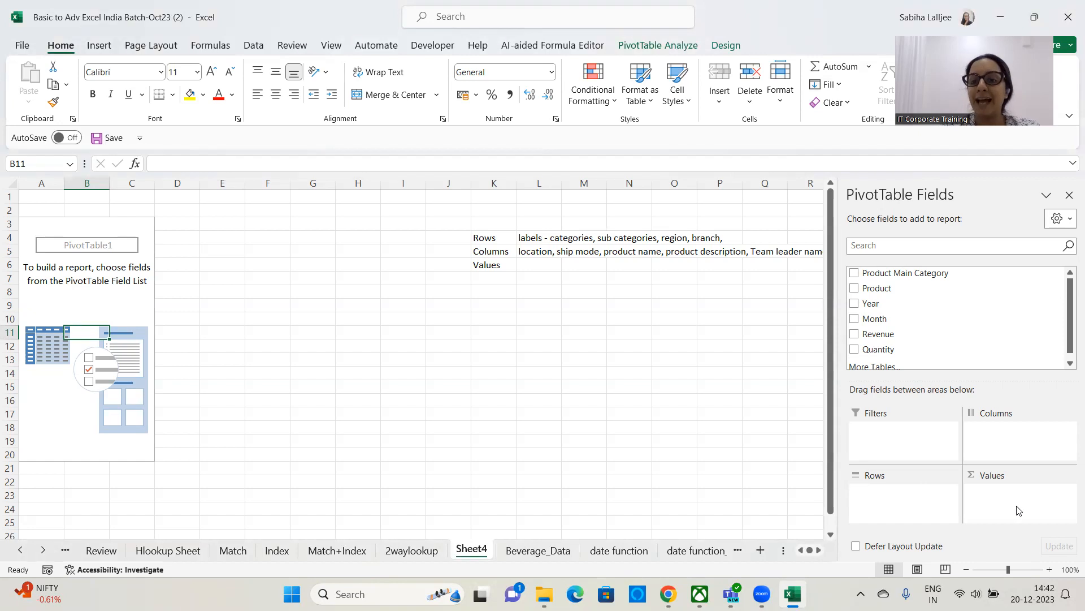
Describe Values in cell L6 with the note "math calc take place".
click(532, 266)
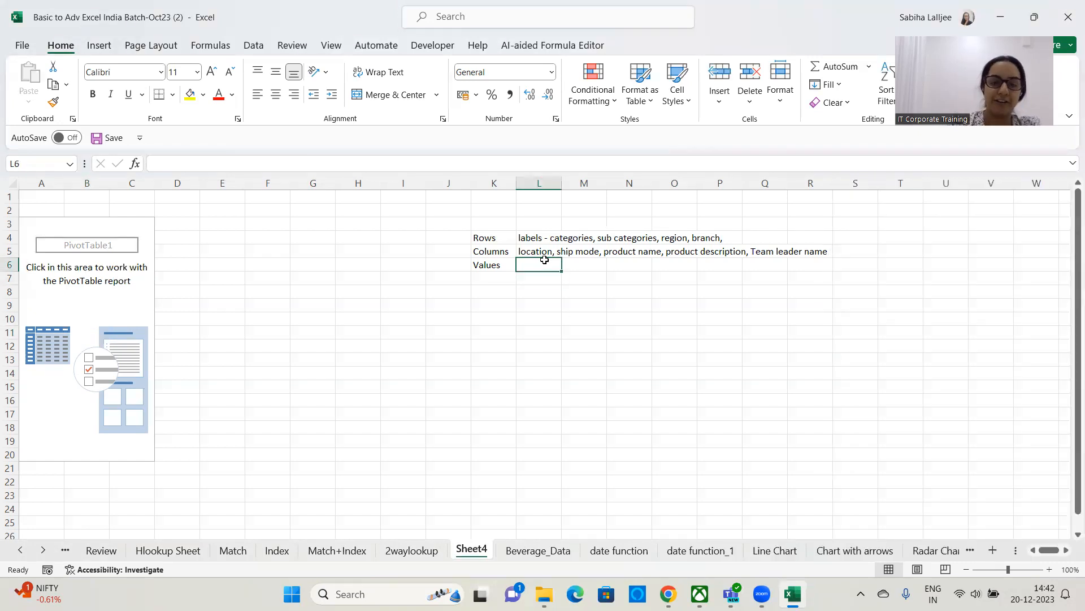
text(math ca)
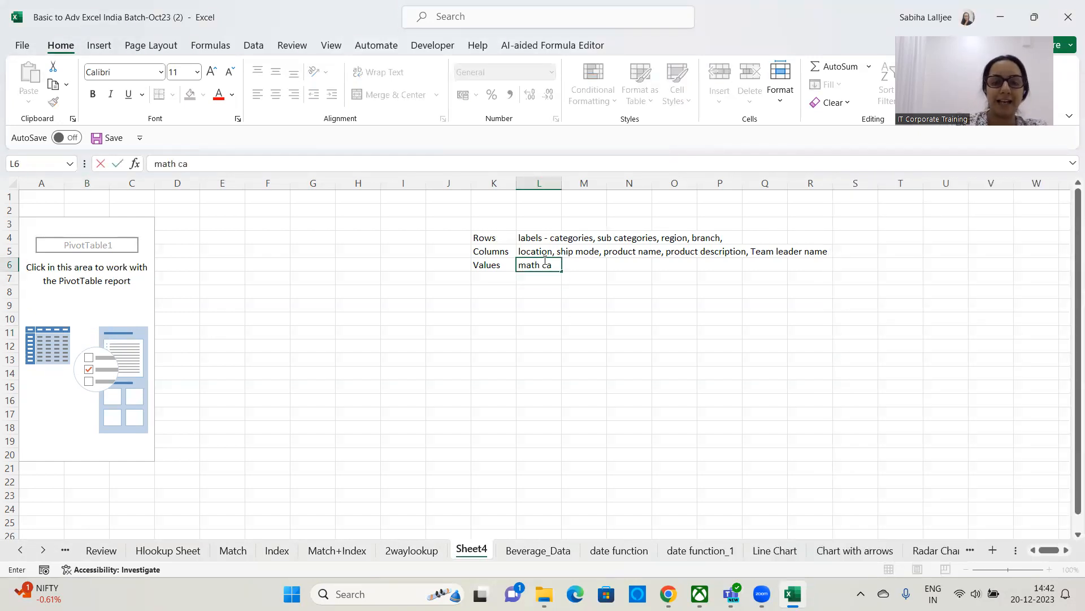
text(lc take place)
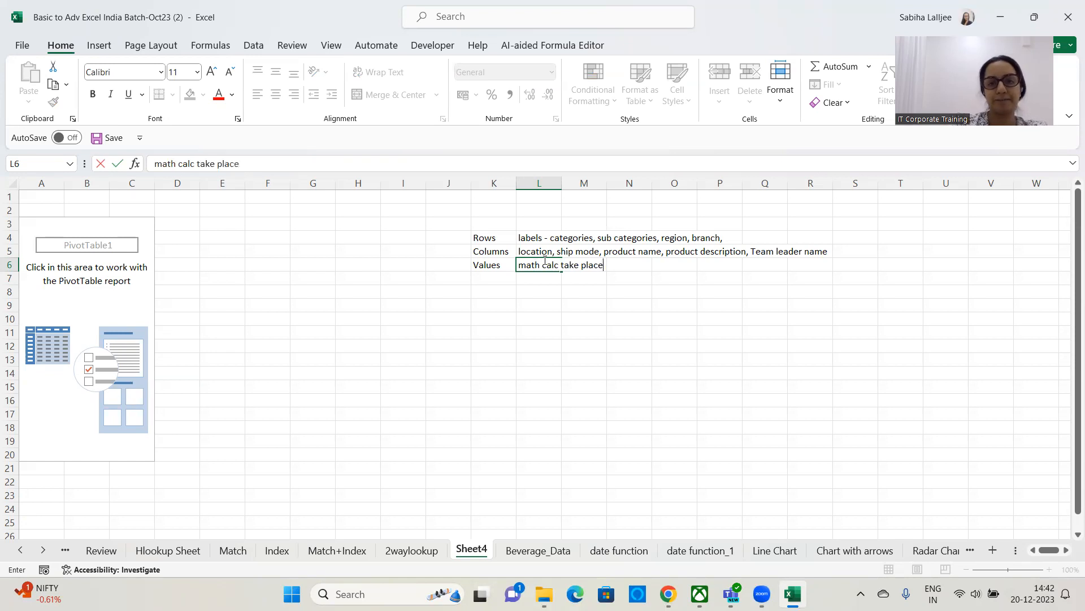
key(Return)
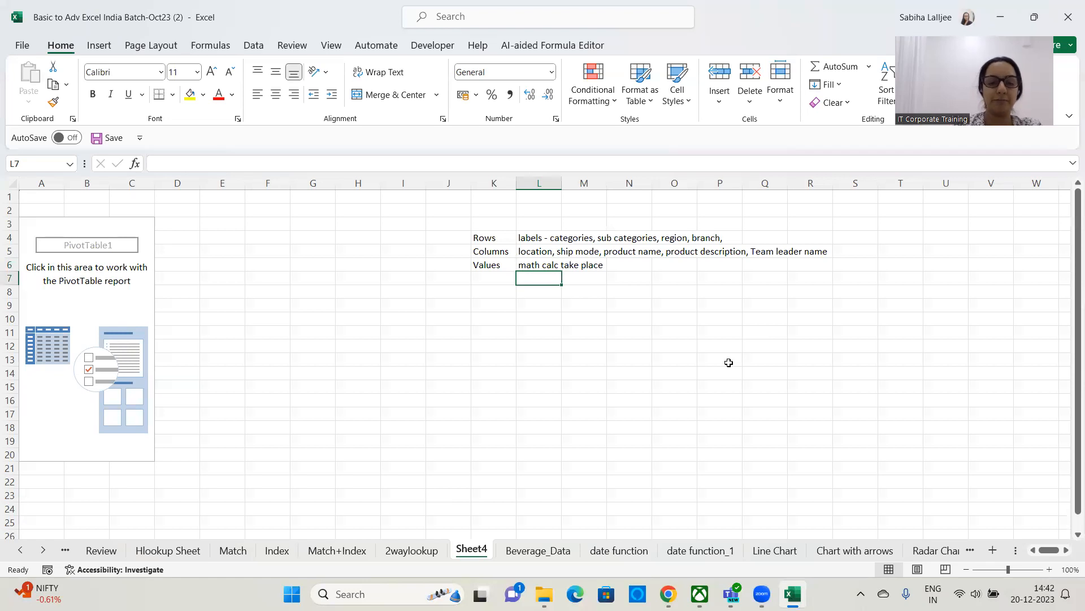
Enter "quantity, actual, estimate, price, production, profit, discount, sales" in cell L7 as examples of value fields.
text(quantity, ac)
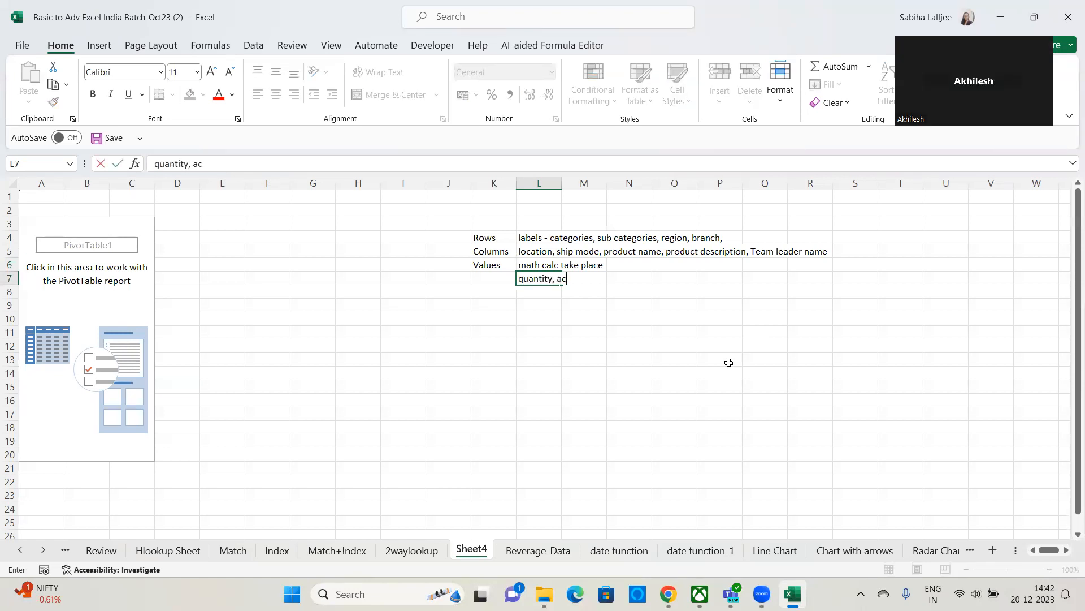
text(tual, est)
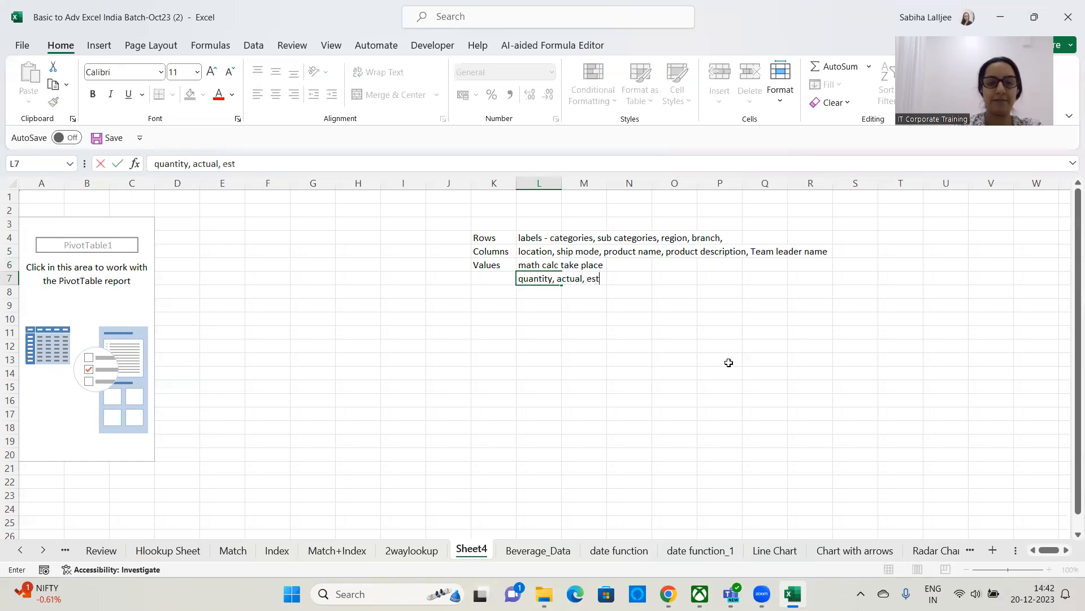
text(imate, pricem)
key(BackSpace)
text(, production, profti)
key(BackSpace)
key(BackSpace)
text(it,)
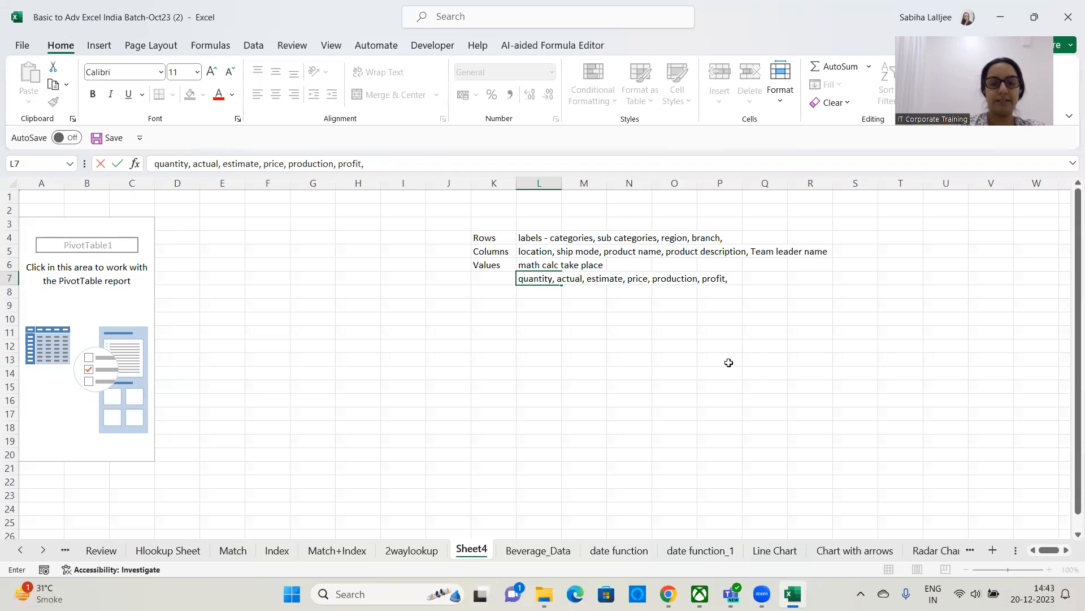
text( discount)
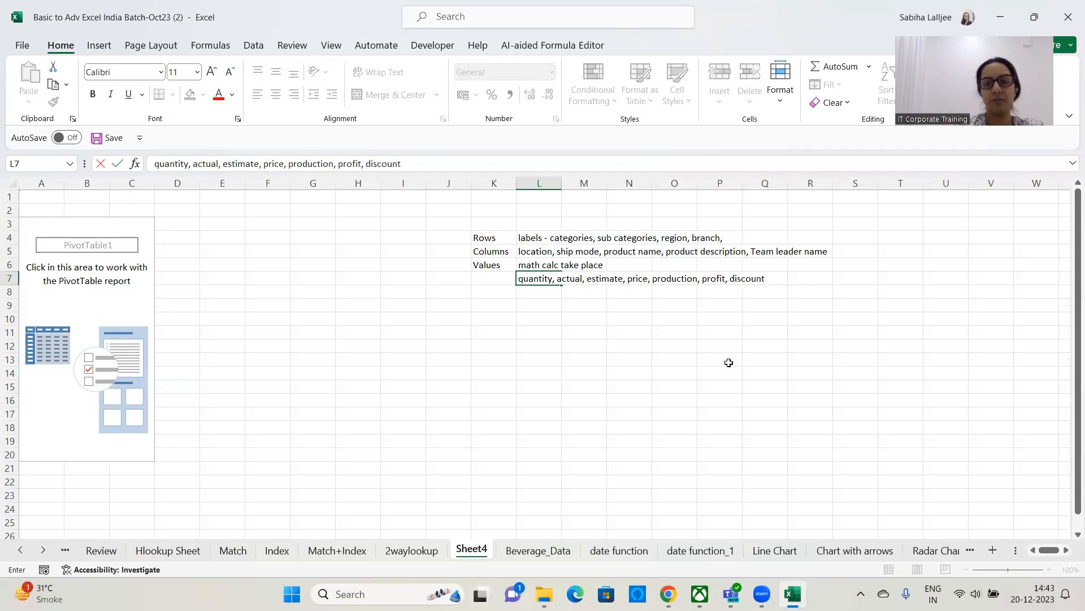
text(, sales)
key(Return)
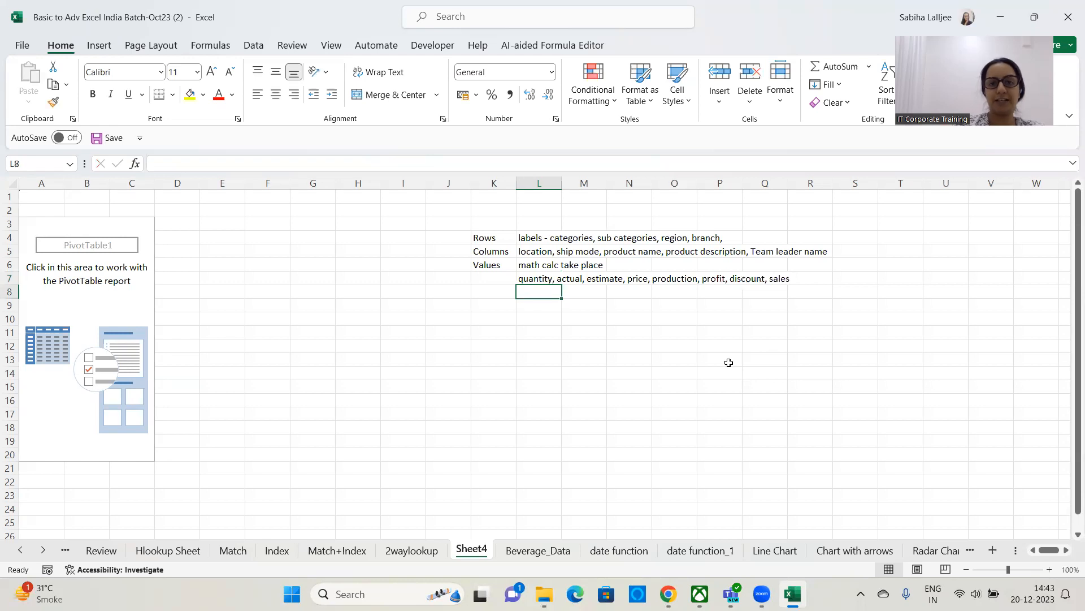
Build the pivot table with Product in the Rows area and the sum of Revenue in the Values area.
click(126, 266)
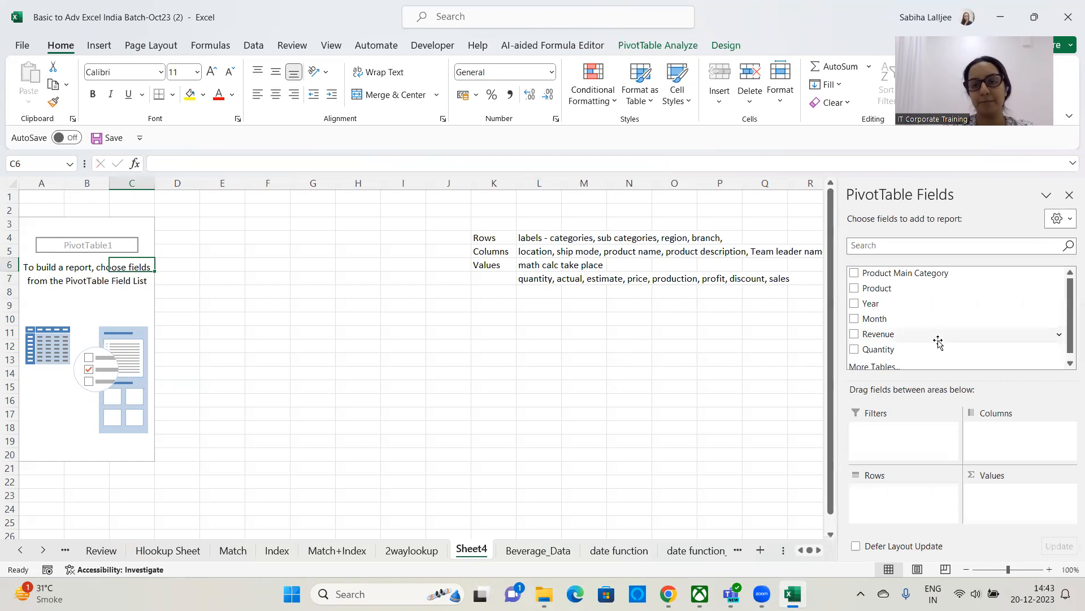
drag(890, 289, 889, 507)
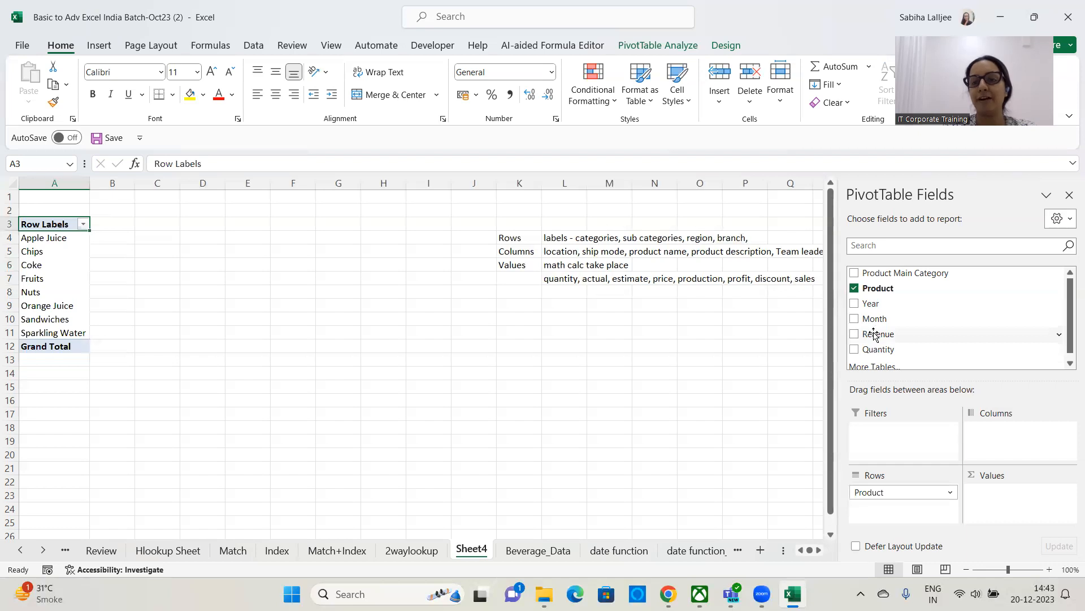
drag(874, 334, 1043, 517)
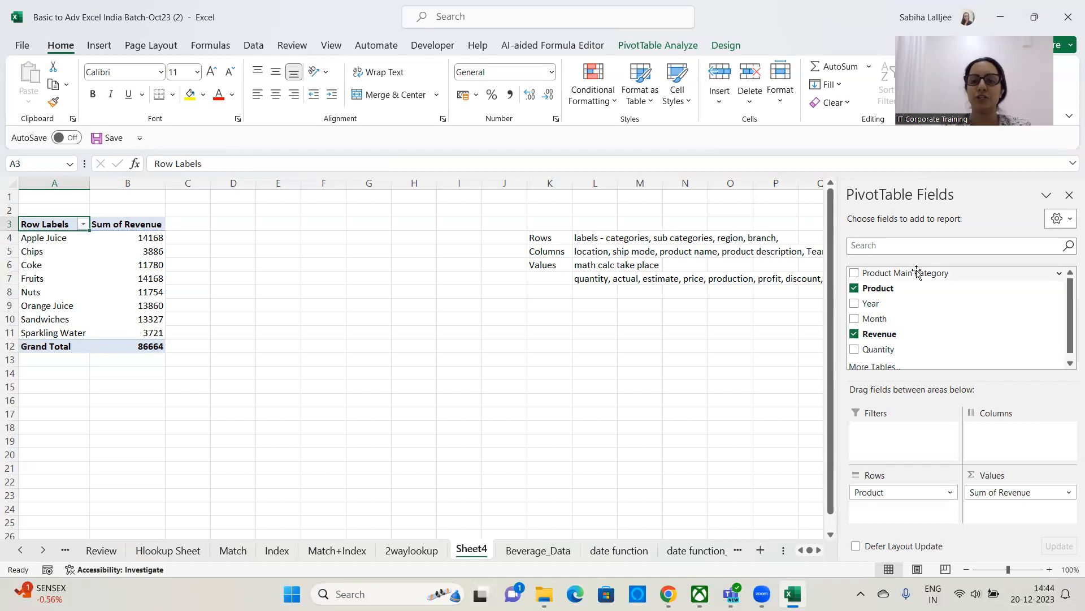
Add Product Main Category to the Rows area and move it up above Product.
drag(917, 275, 910, 528)
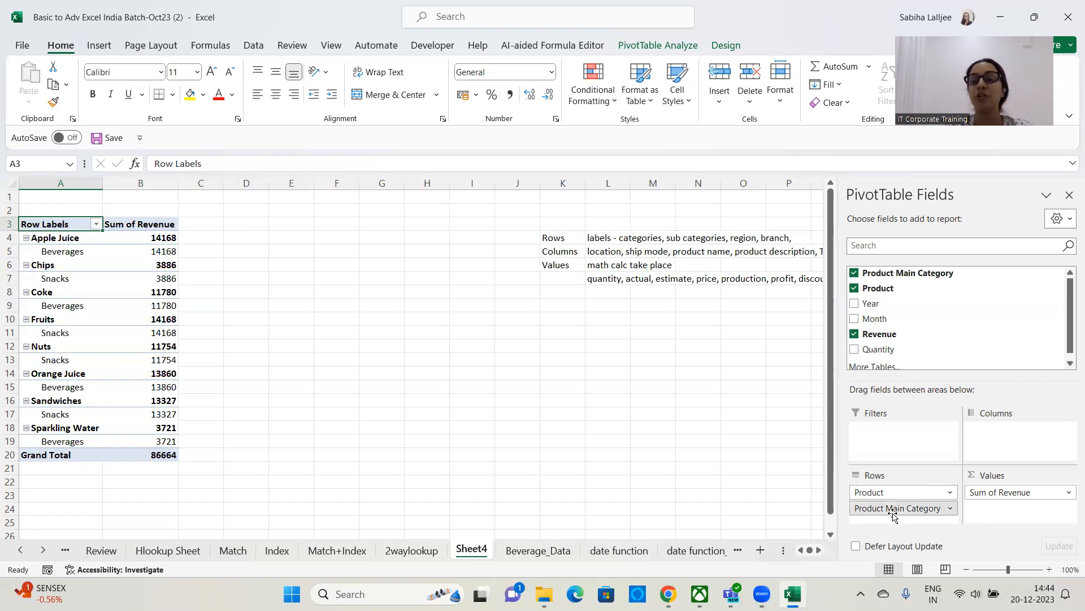
click(893, 509)
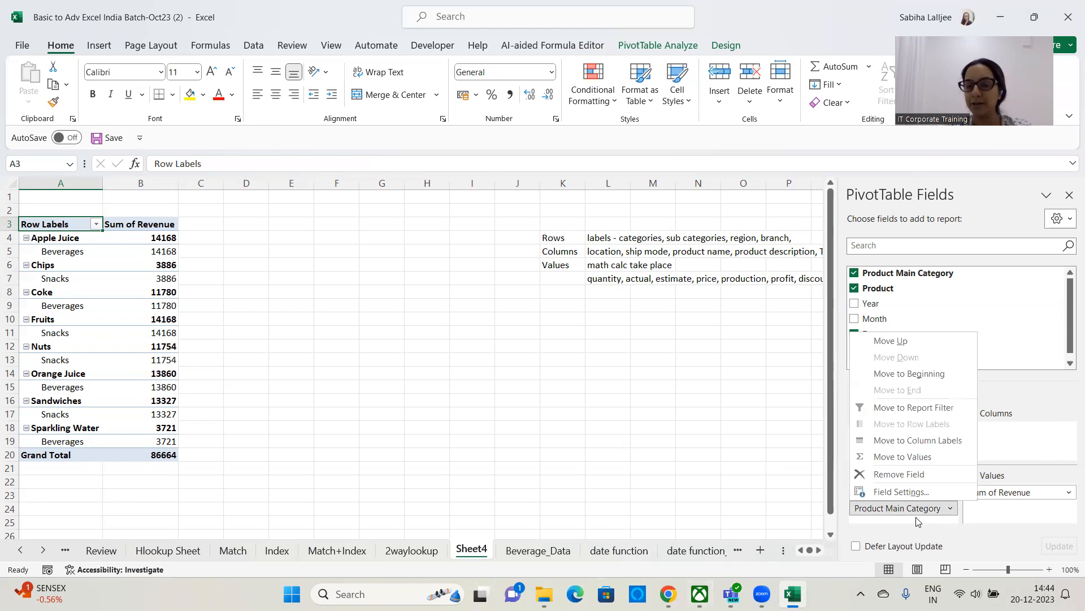
click(912, 340)
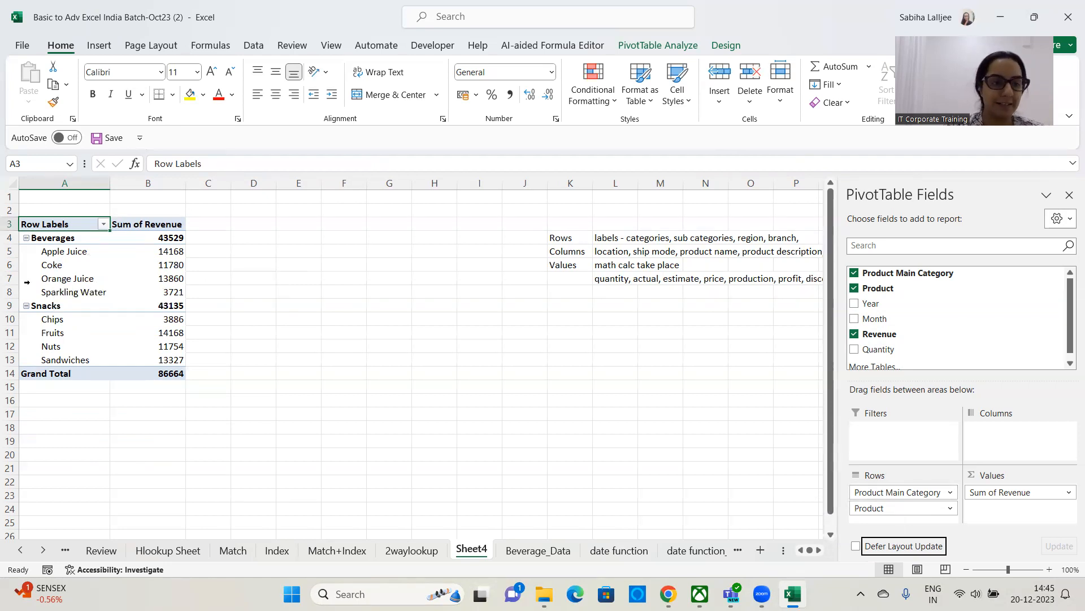
Collapse and re-expand the Beverages category in the pivot table several times.
click(26, 238)
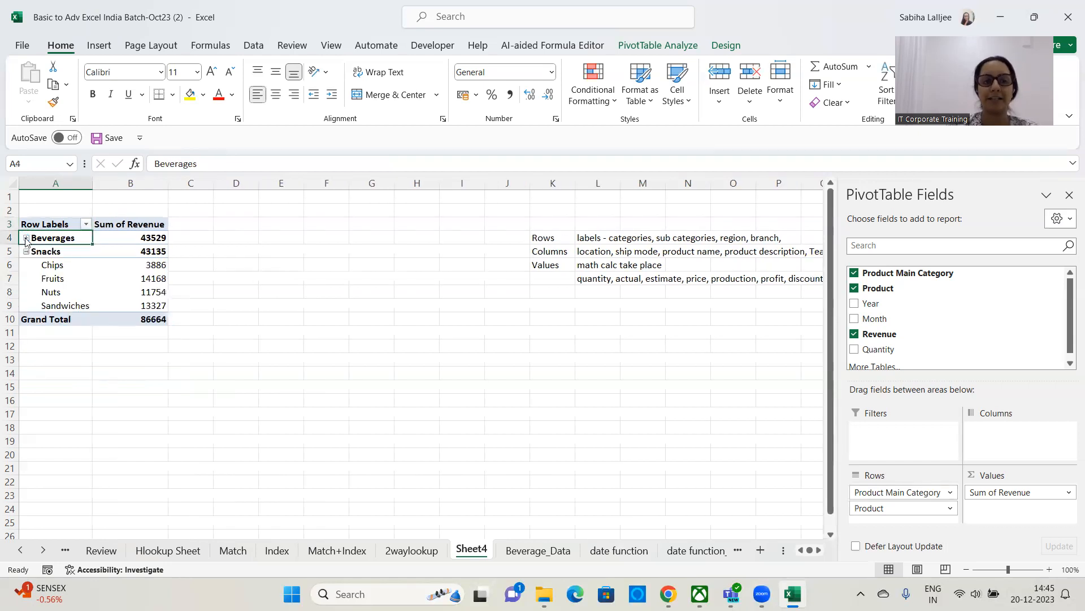
click(26, 239)
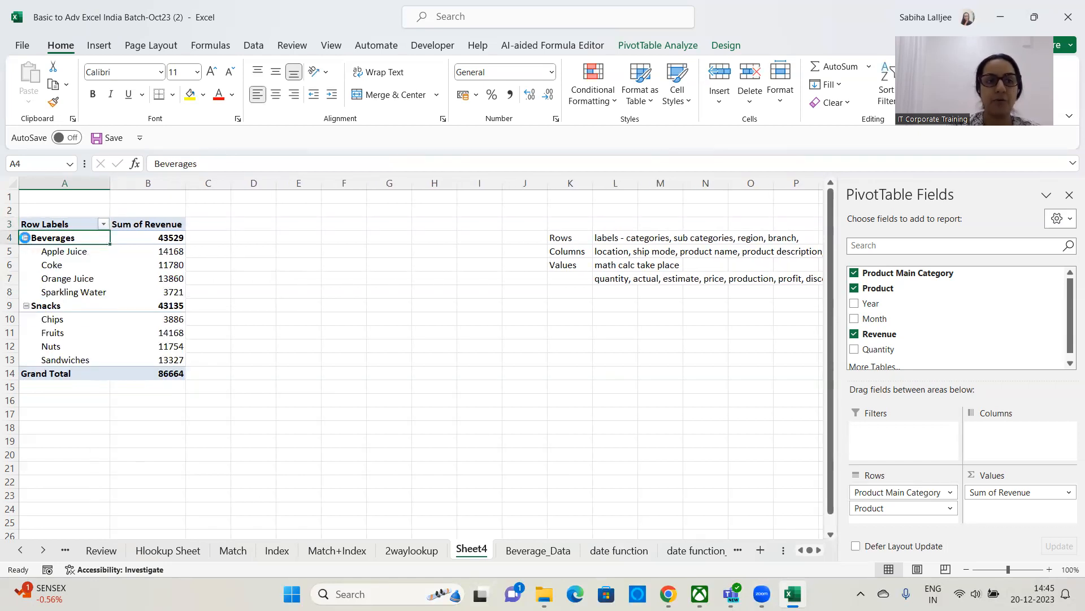
click(26, 239)
click(26, 238)
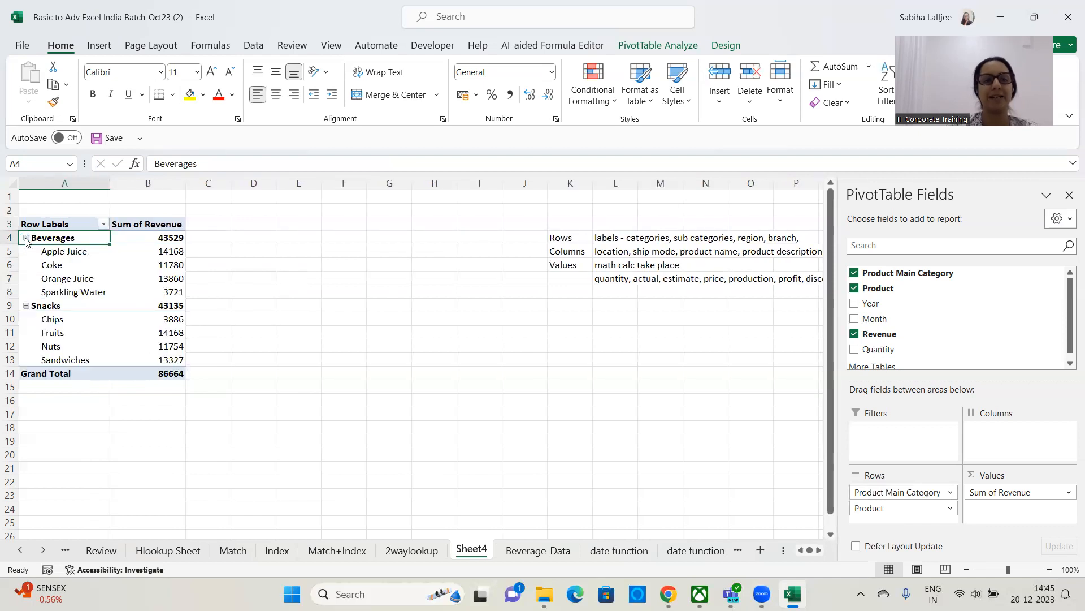
click(26, 239)
click(26, 238)
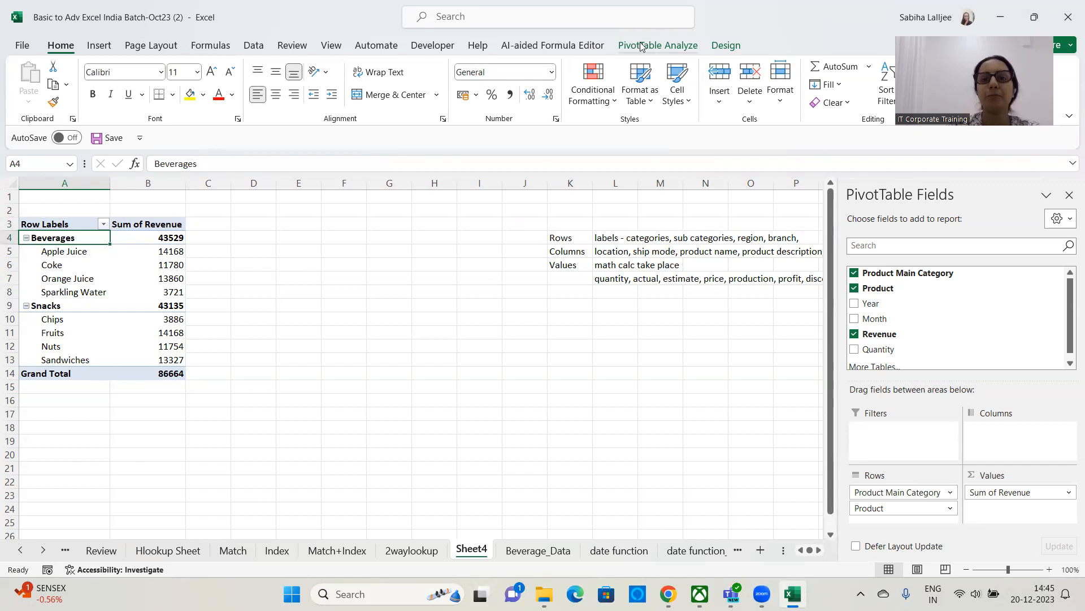
Collapse the entire Product Main Category field at once, then expand all of its items again.
click(658, 45)
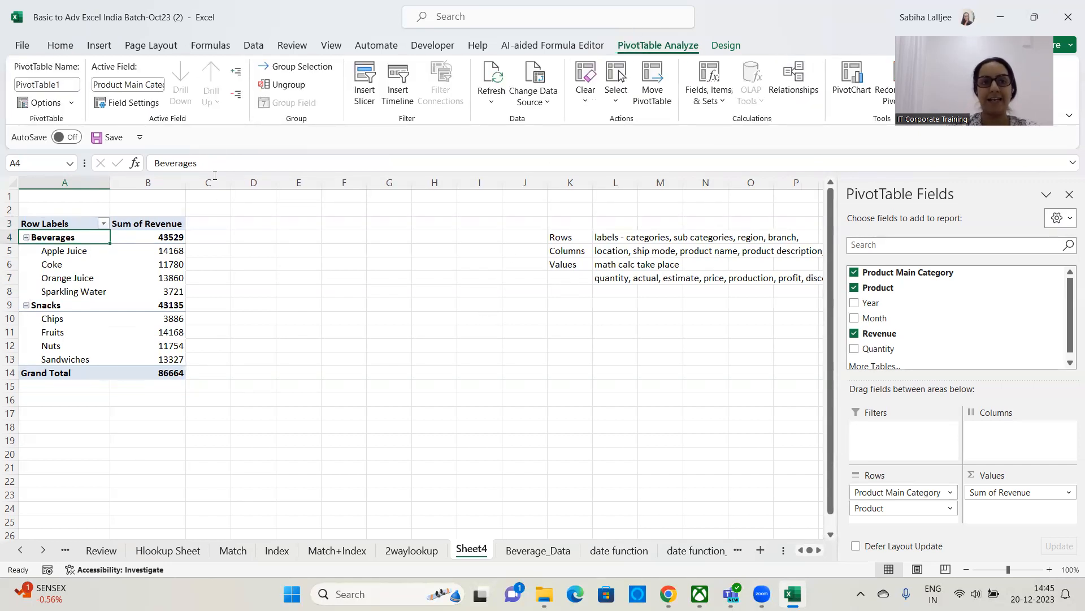
click(237, 96)
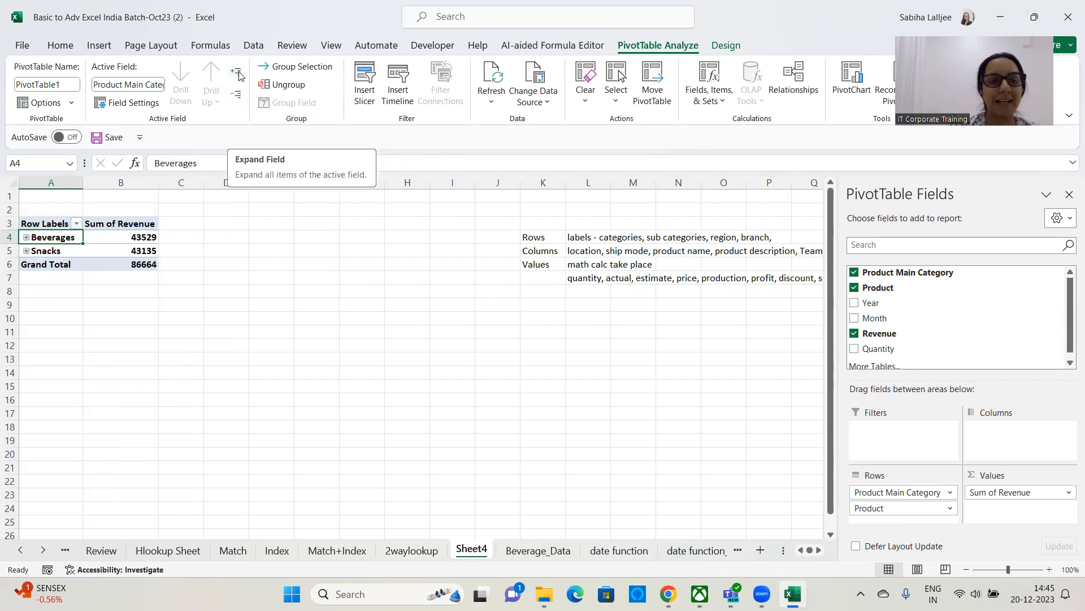
click(238, 72)
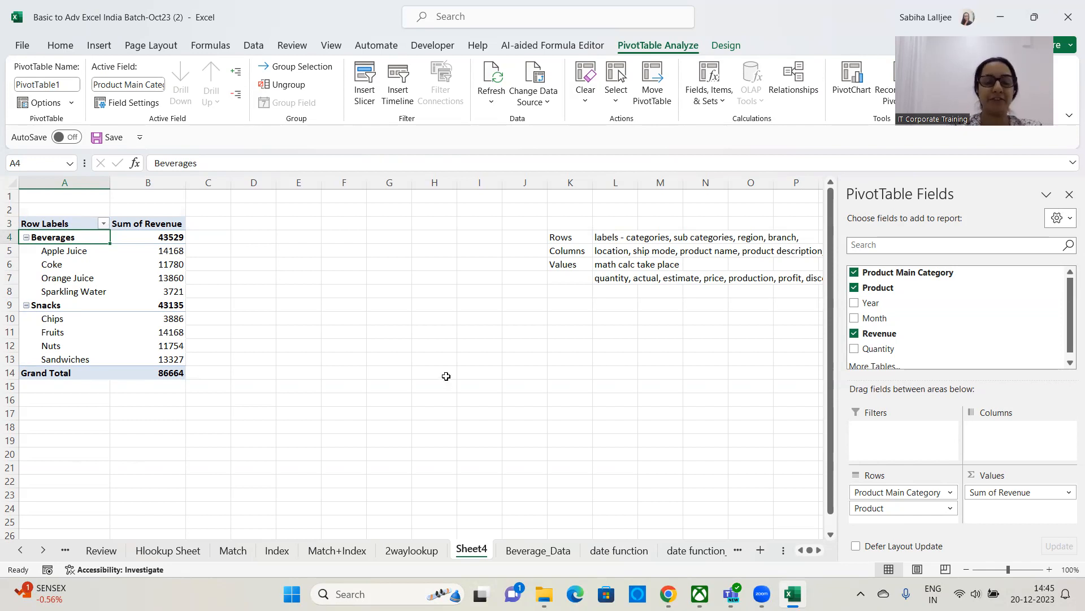
Toggle the product details of Beverages and of Snacks individually, leaving both categories expanded.
click(26, 238)
click(27, 237)
click(27, 238)
click(27, 237)
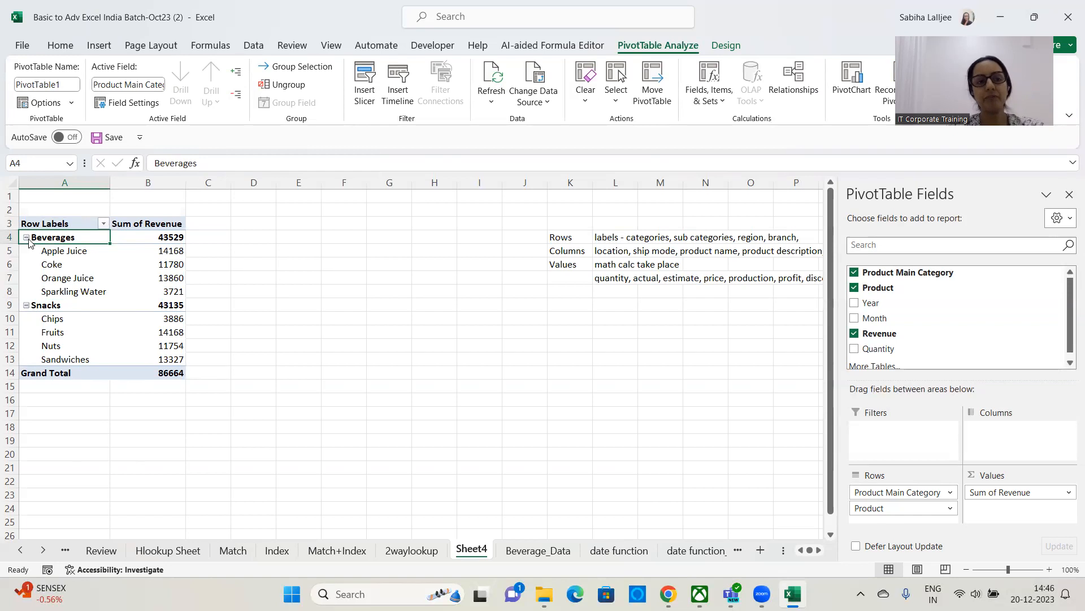
click(26, 237)
click(27, 238)
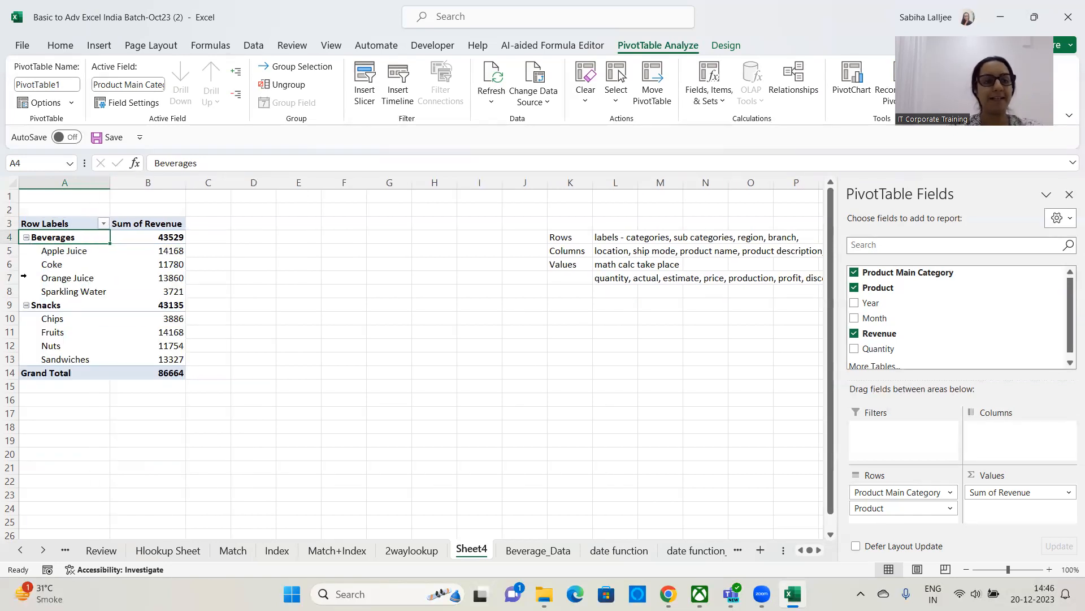
click(26, 305)
click(27, 304)
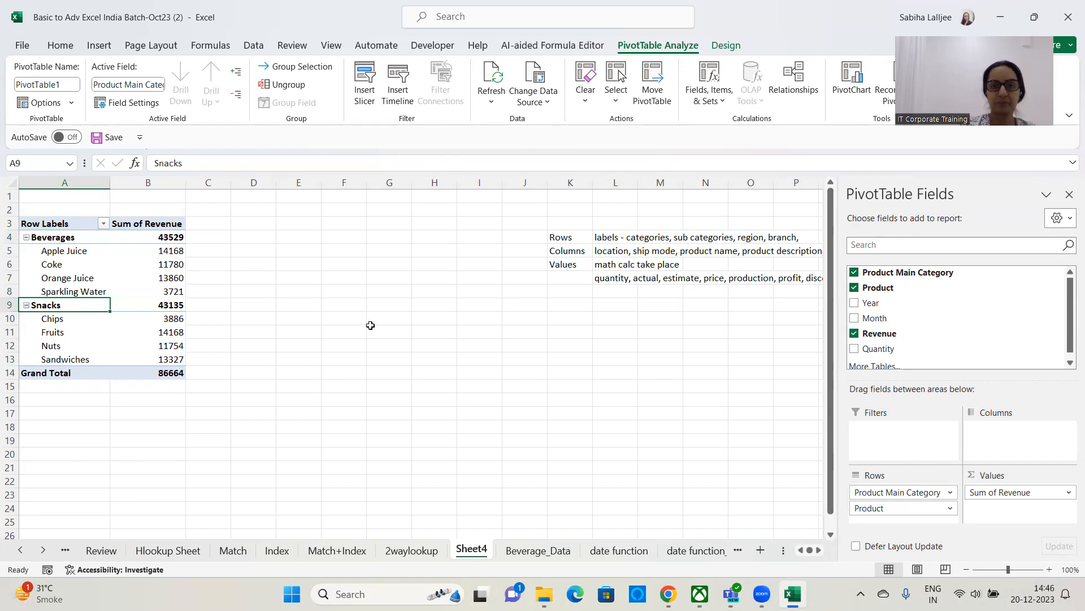
Enter "Social Media, Blogs & News" in cell K10 and return to the pivot table.
click(569, 318)
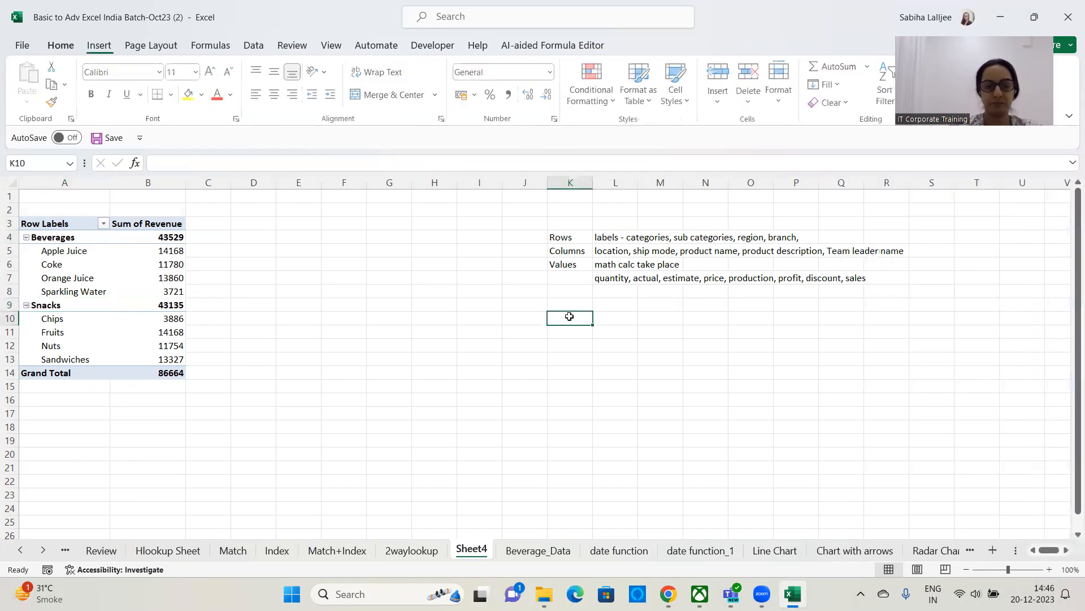
text(Social M)
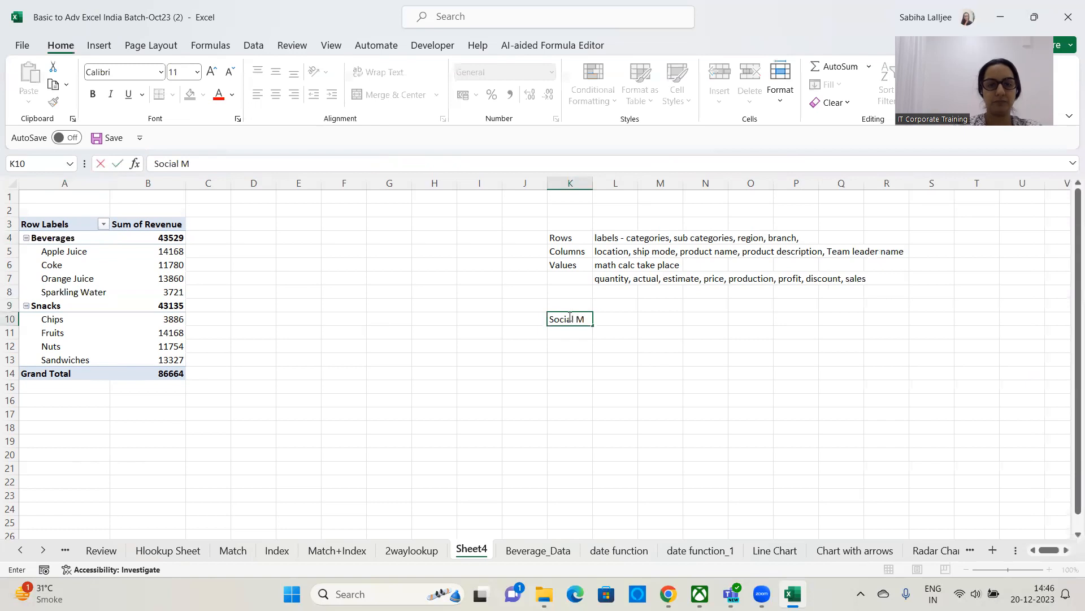
text(edaia, Blogs & News)
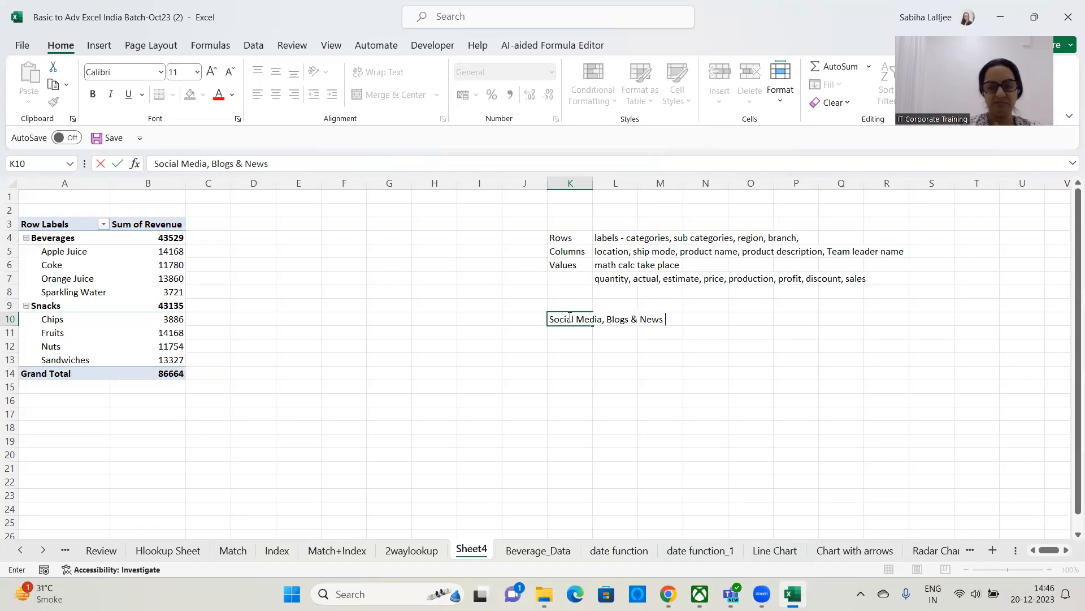
key(Return)
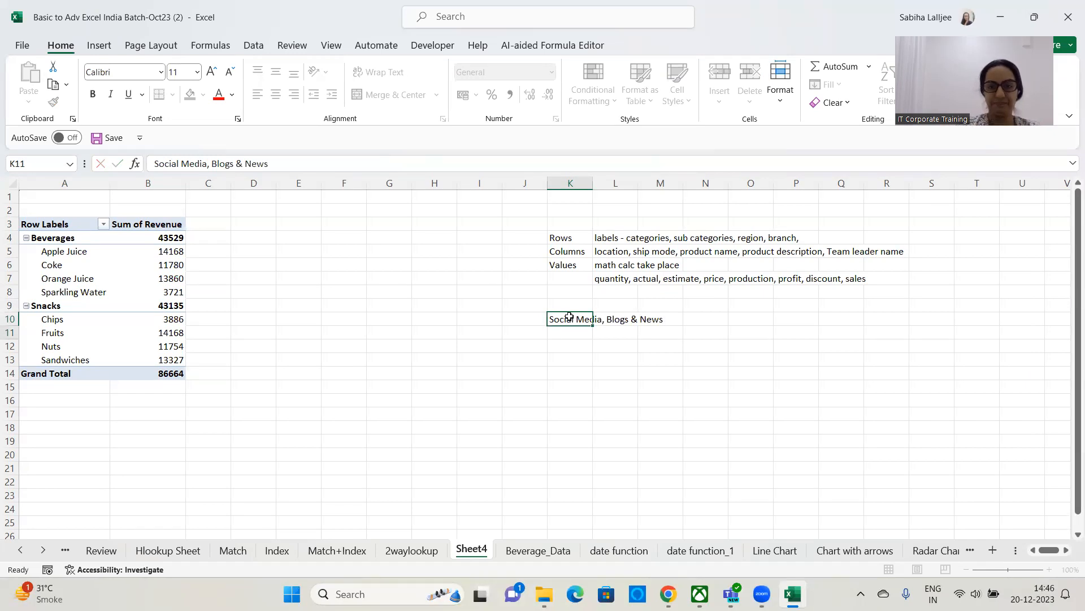
click(133, 271)
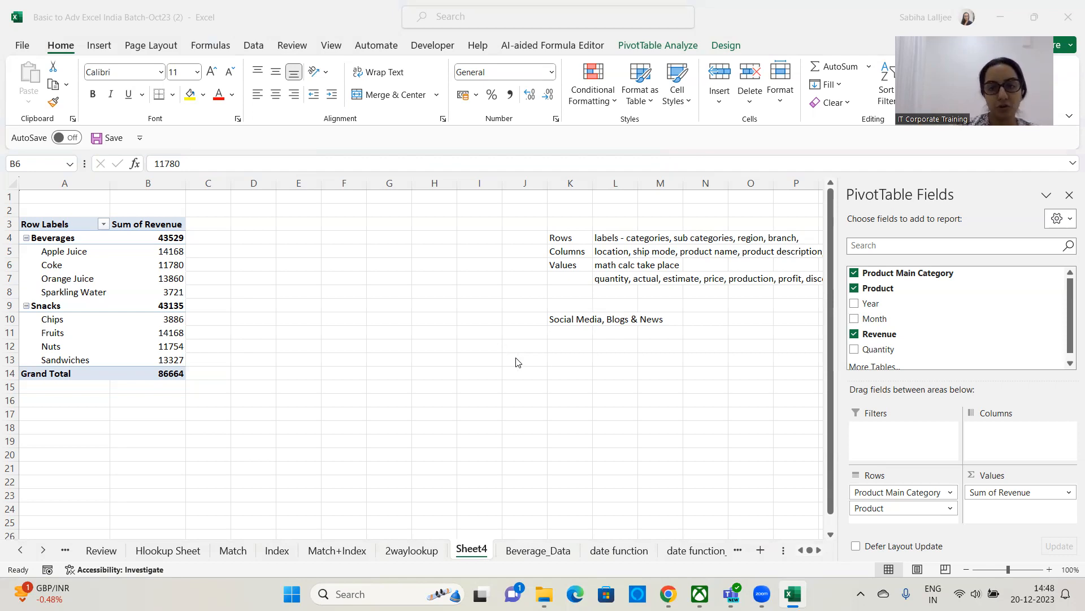
Add the note "Rows always keep more item fields" in cell K12.
click(572, 345)
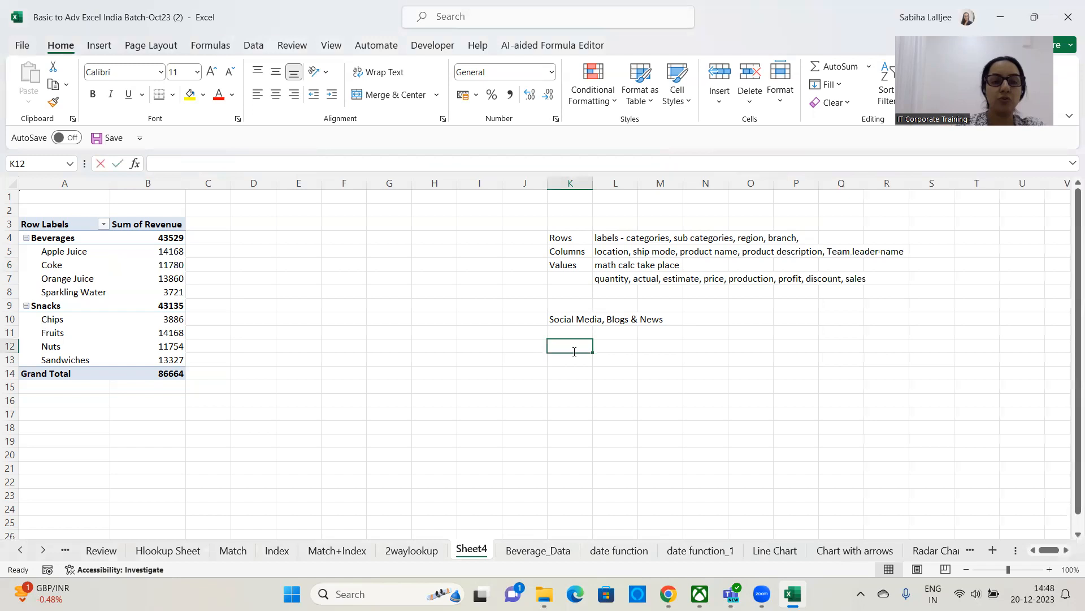
text(Rows alwauys keep more item fields)
key(Return)
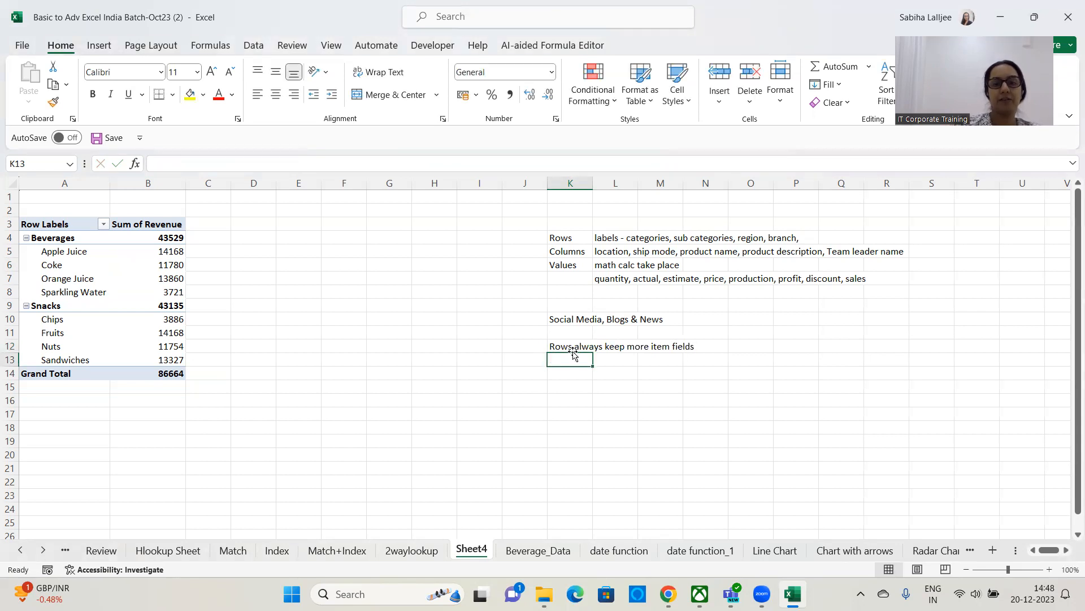
Add Month to the pivot table's Columns area, allowing the overlapped sheet data to be replaced.
click(112, 315)
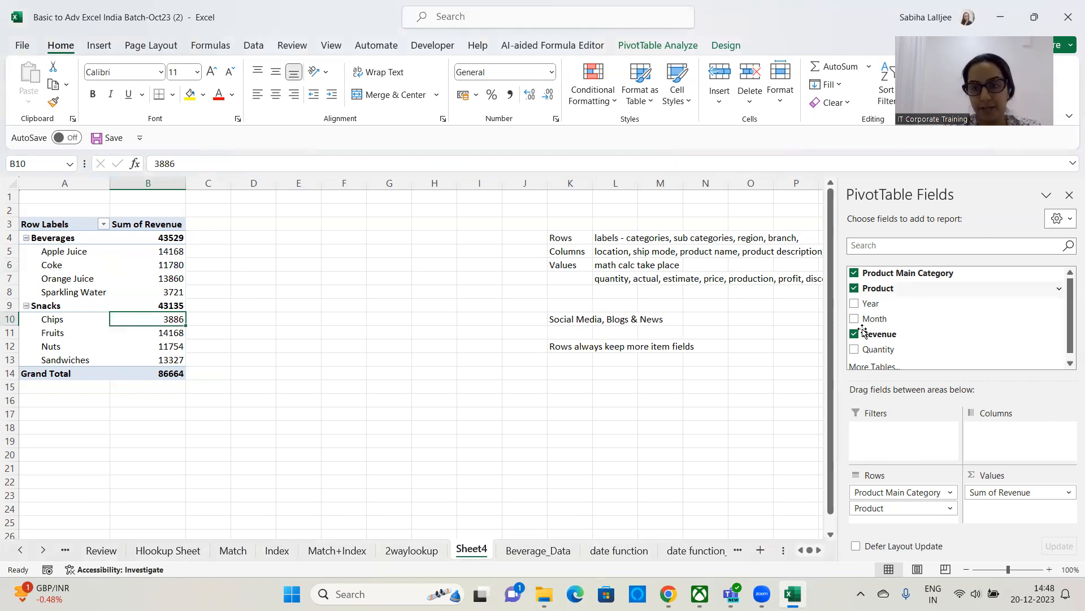
drag(867, 320, 1011, 444)
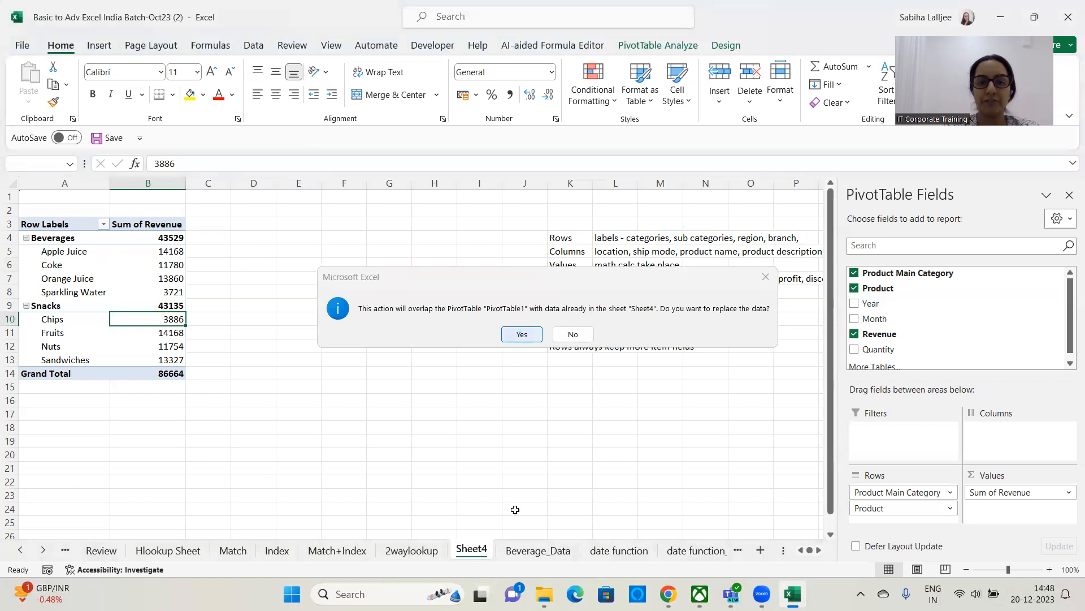
key(Return)
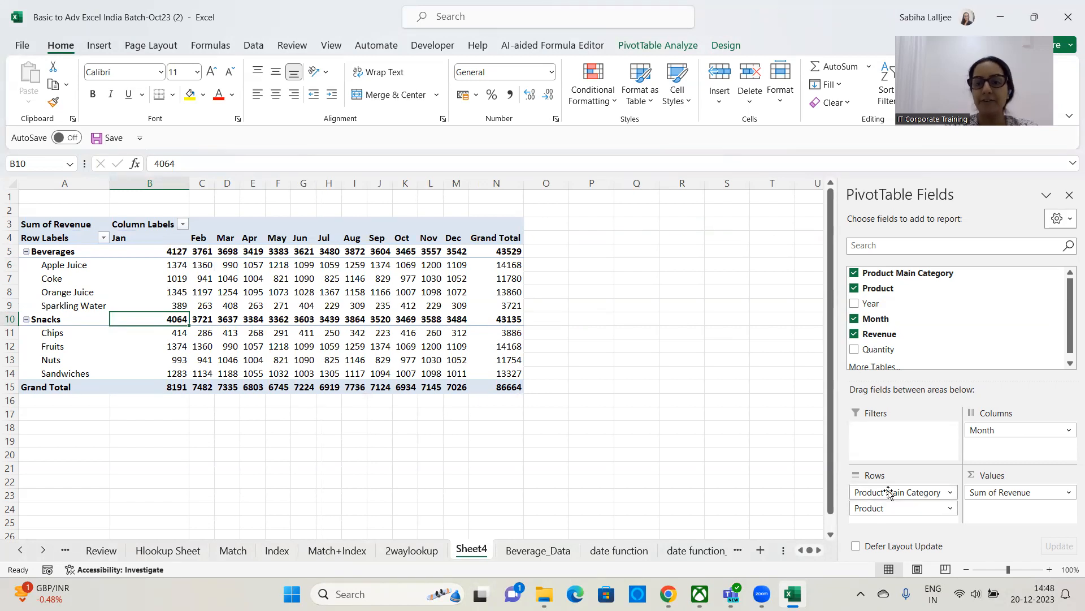
Remove Product Main Category and Product from Rows, move Month to Rows, and add Product Main Category to Columns.
drag(888, 492, 706, 493)
drag(898, 492, 706, 493)
drag(1012, 430, 908, 507)
drag(885, 275, 996, 447)
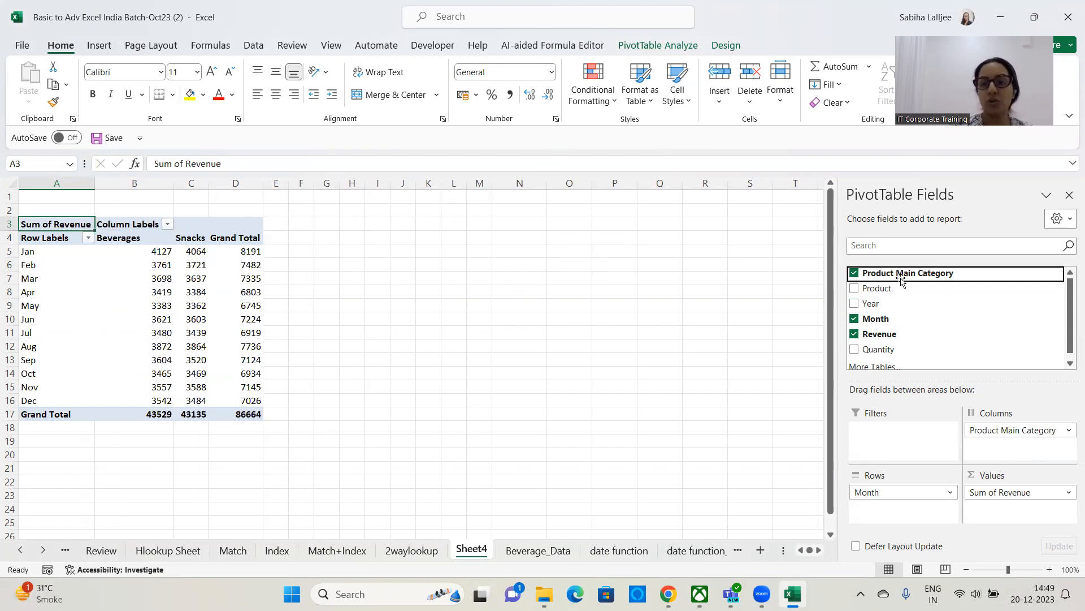
Add Product below Product Main Category in the Columns area and take it out again.
drag(892, 290, 1010, 458)
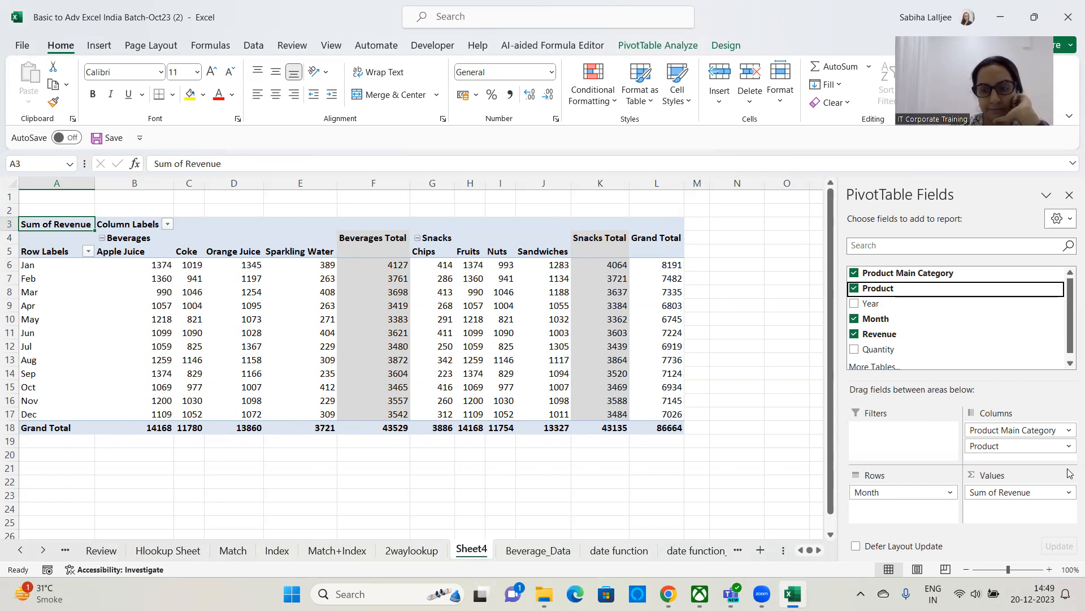
mouse_move(1005, 433)
mouse_down()
mouse_move(849, 453)
mouse_move(1038, 449)
mouse_move(945, 467)
mouse_move(998, 448)
mouse_up()
drag(689, 475, 687, 471)
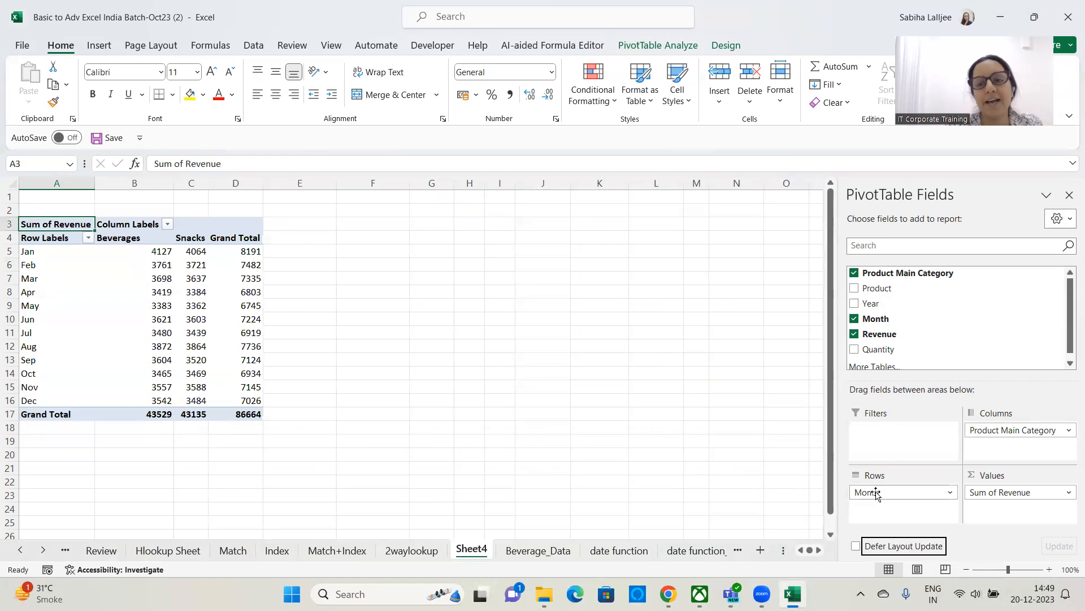
Widen the Snacks column slightly and view the value details of its December revenue.
drag(209, 183, 222, 184)
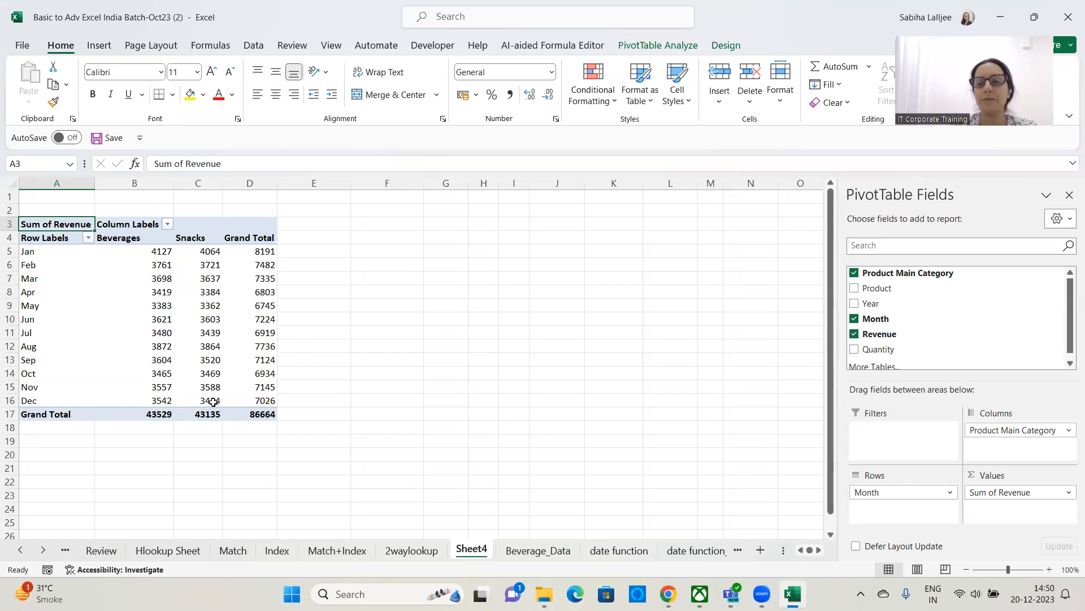
mouse_move(213, 402)
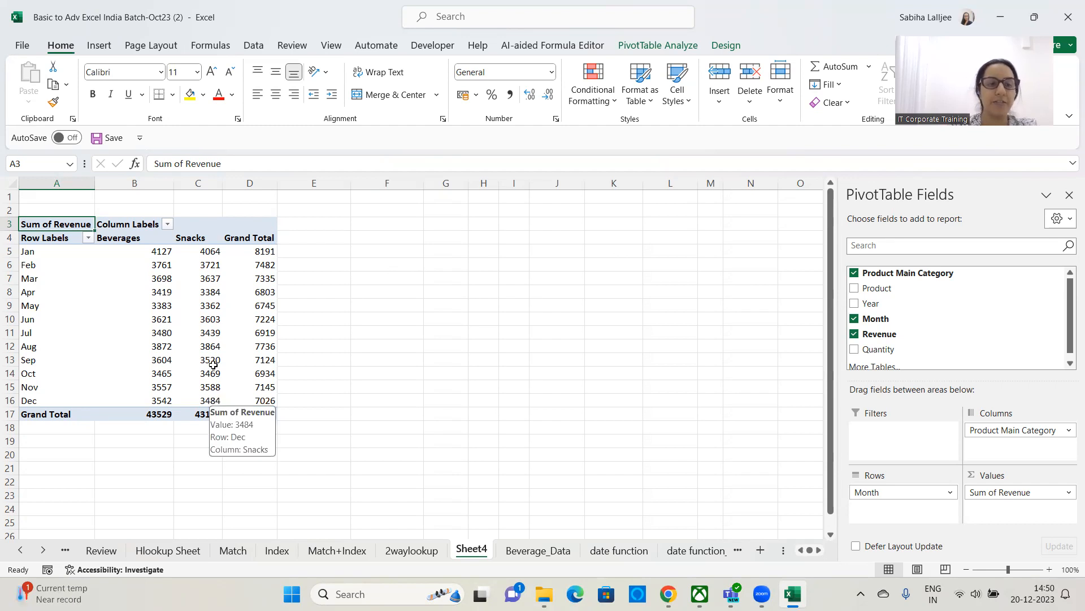
Try to open the value field settings from the Grand Total header and from the Sum of Revenue header.
click(257, 240)
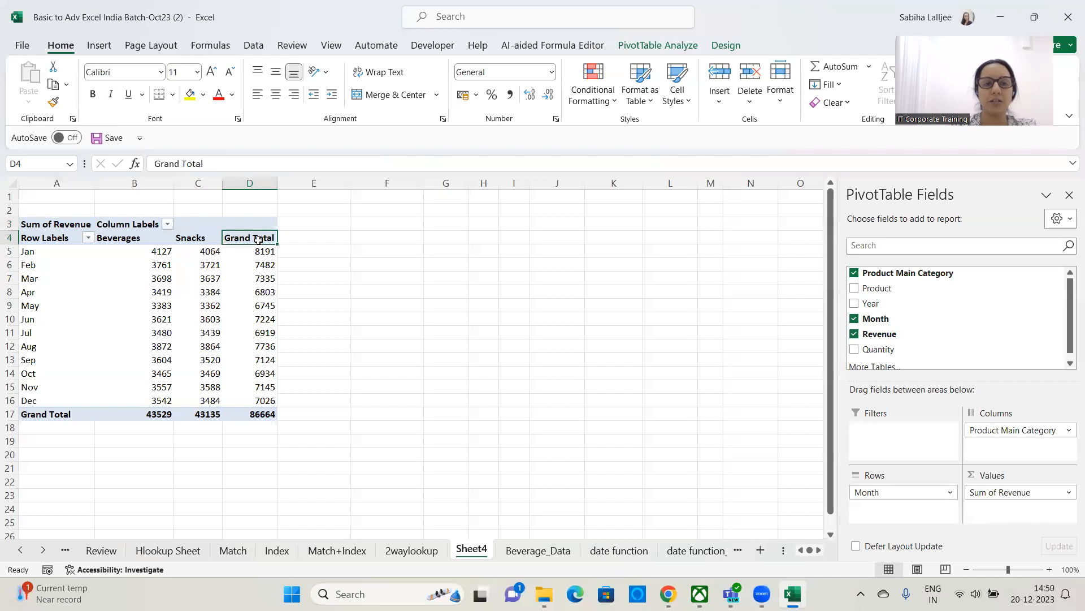
double_click(258, 240)
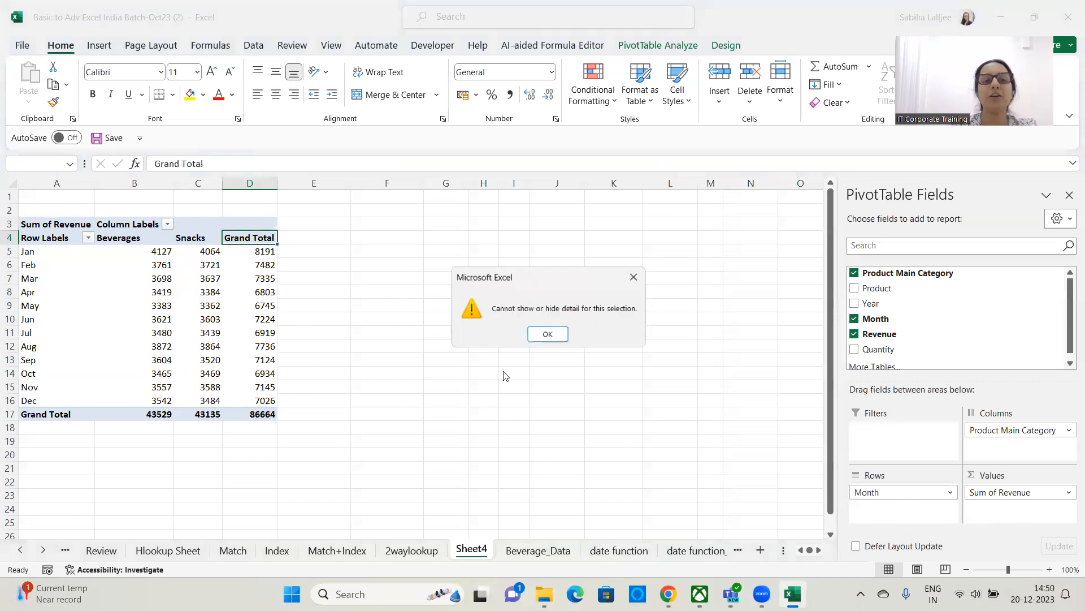
click(547, 335)
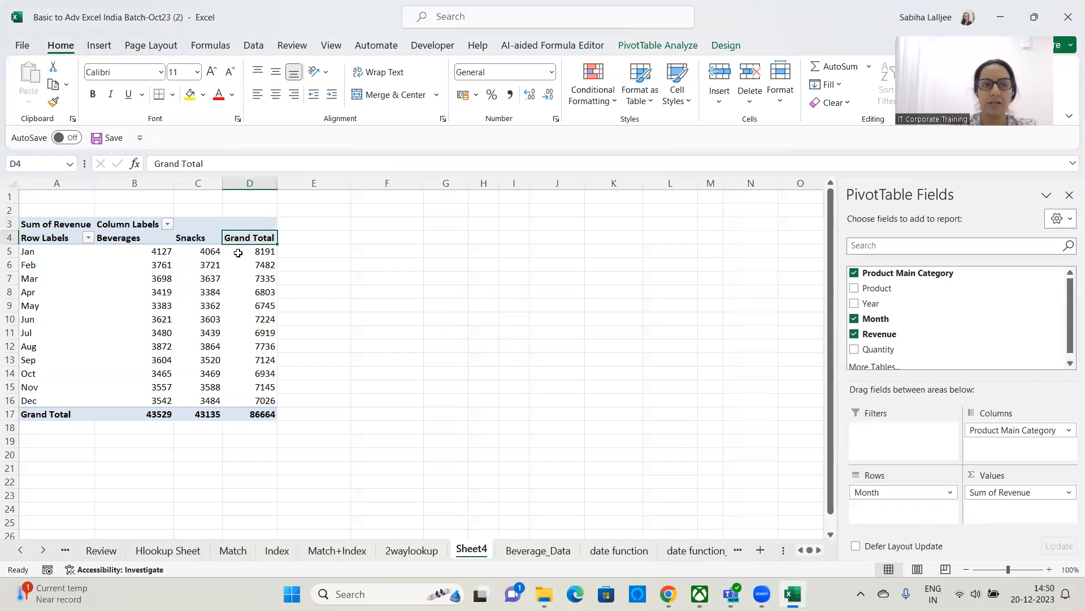
click(56, 224)
key(F2)
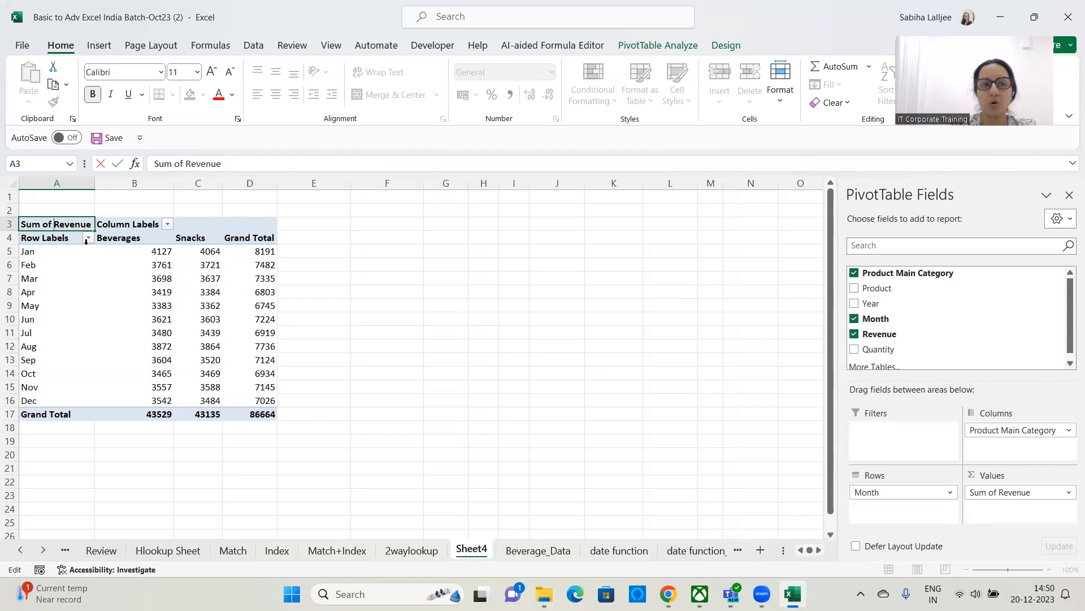
click(498, 335)
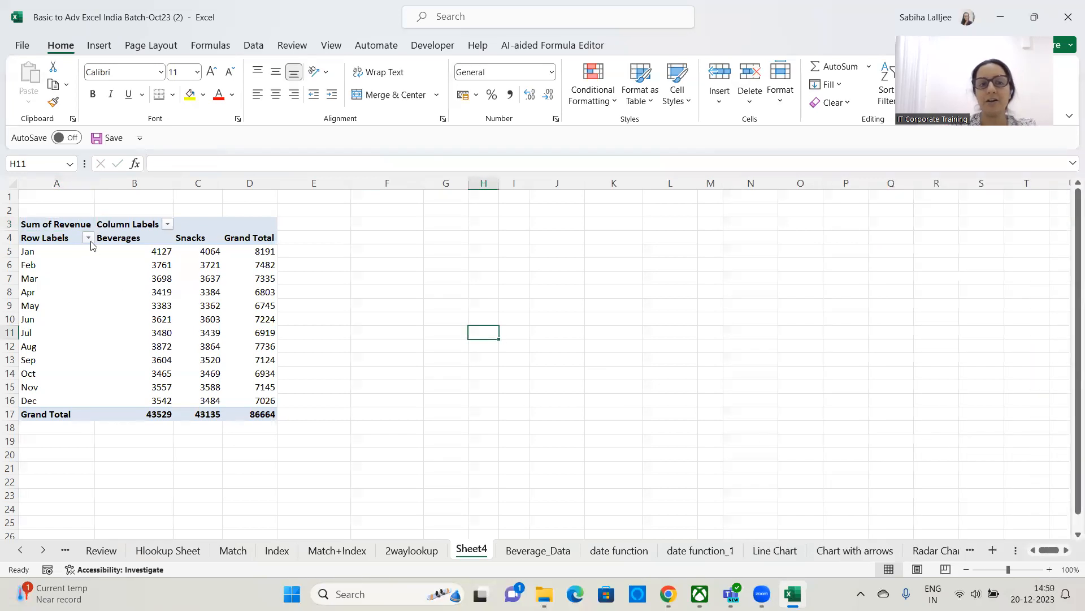
click(55, 224)
key(ctrl+a)
click(55, 225)
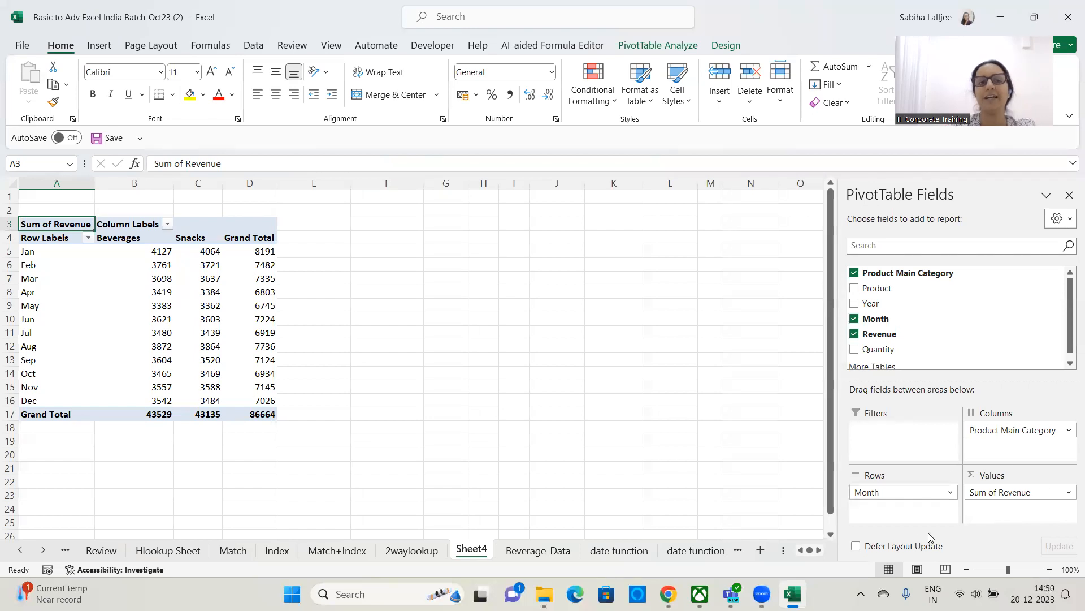
Change the Revenue value field's summary calculation to Average.
click(1069, 493)
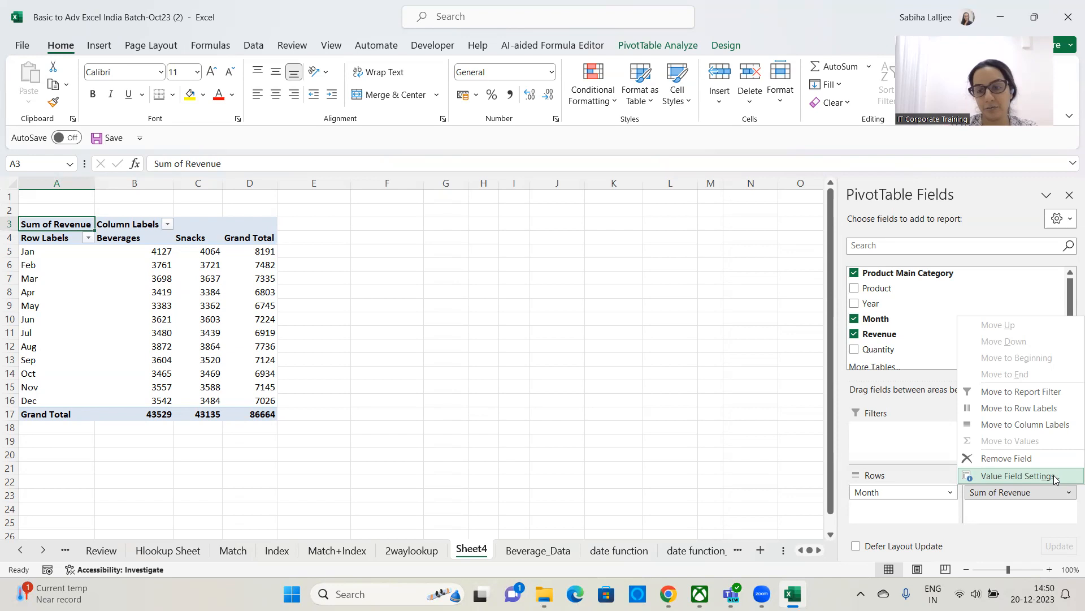
click(1018, 476)
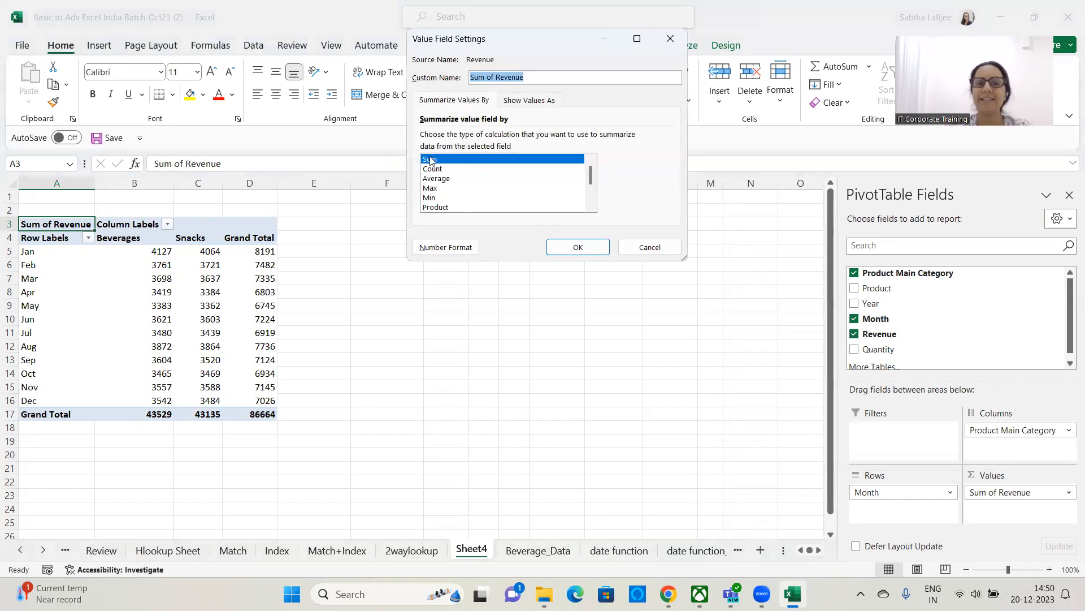
click(436, 178)
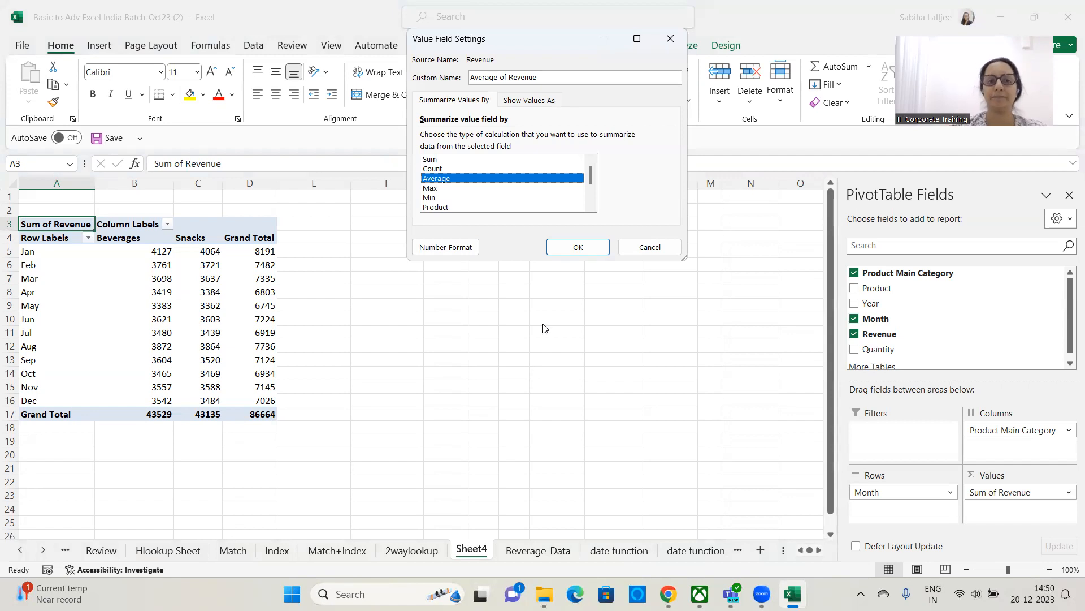
click(577, 248)
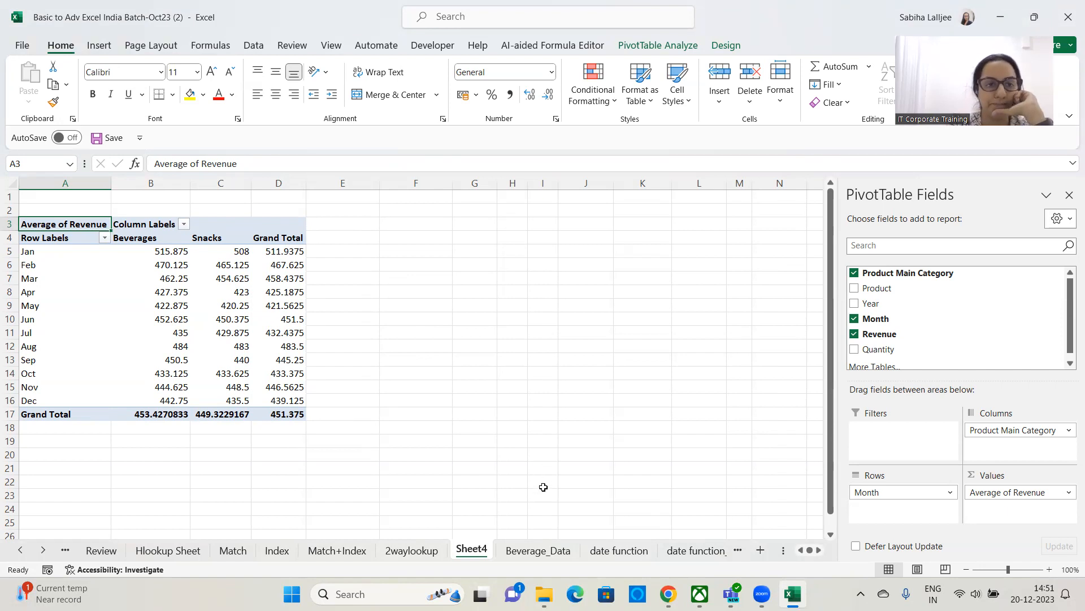
Change the Revenue value field's summary calculation to Count.
click(1069, 494)
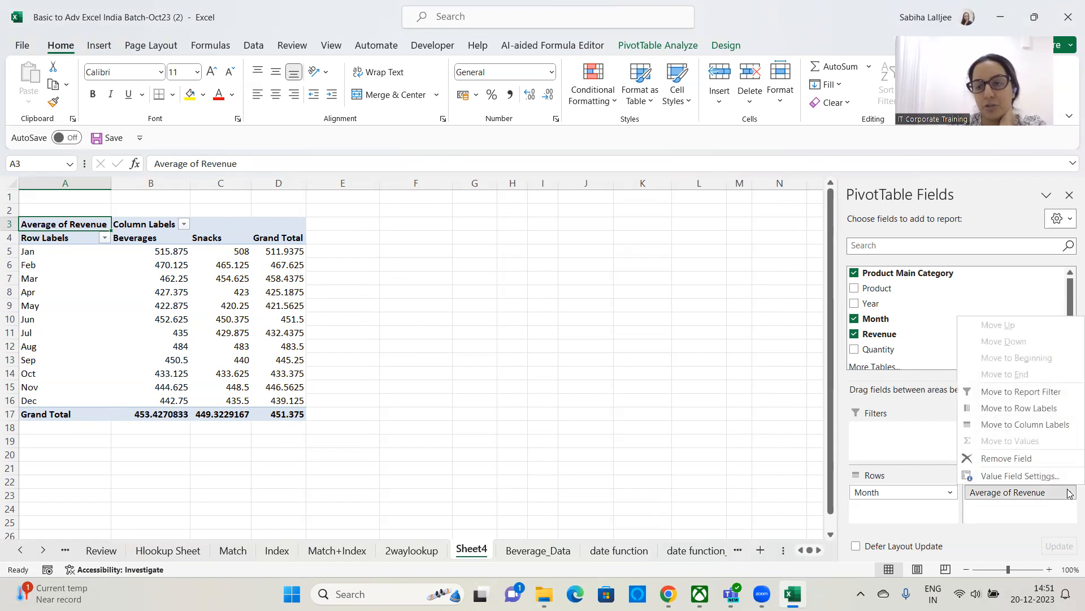
click(1032, 477)
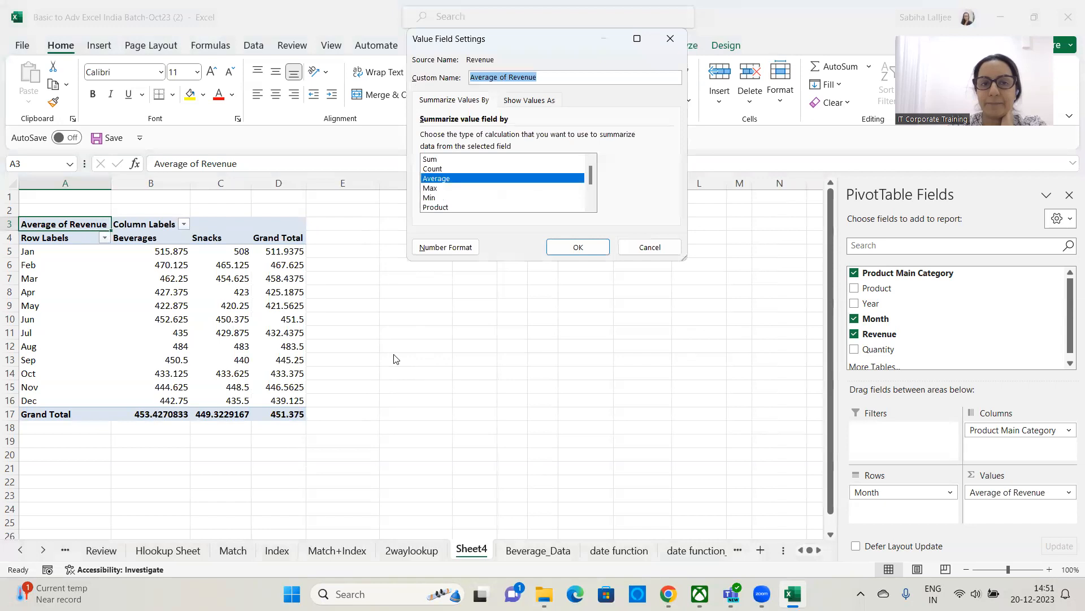
click(441, 169)
click(582, 248)
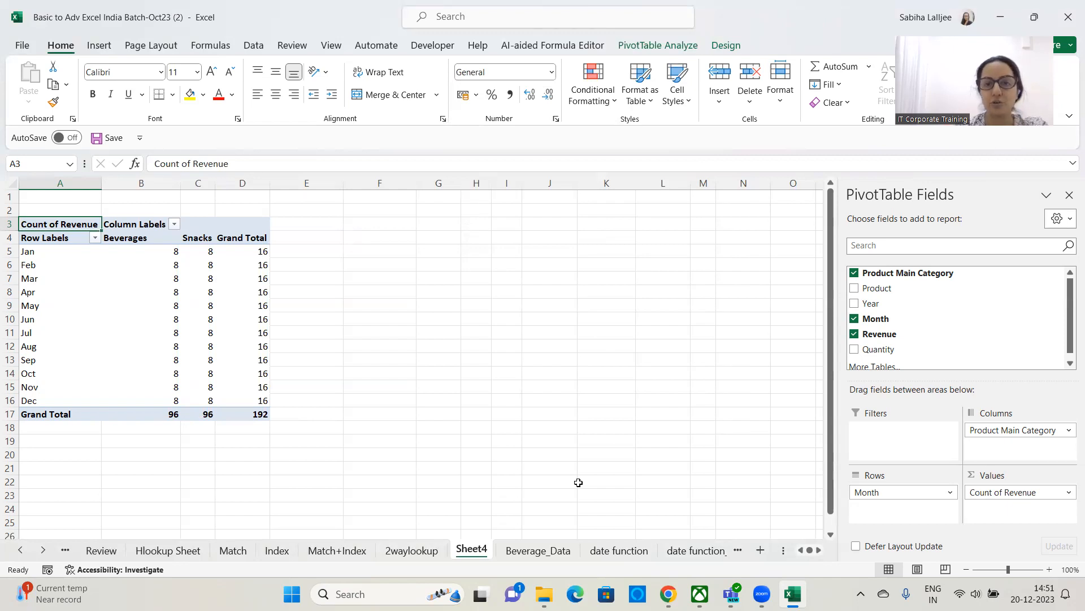
click(713, 220)
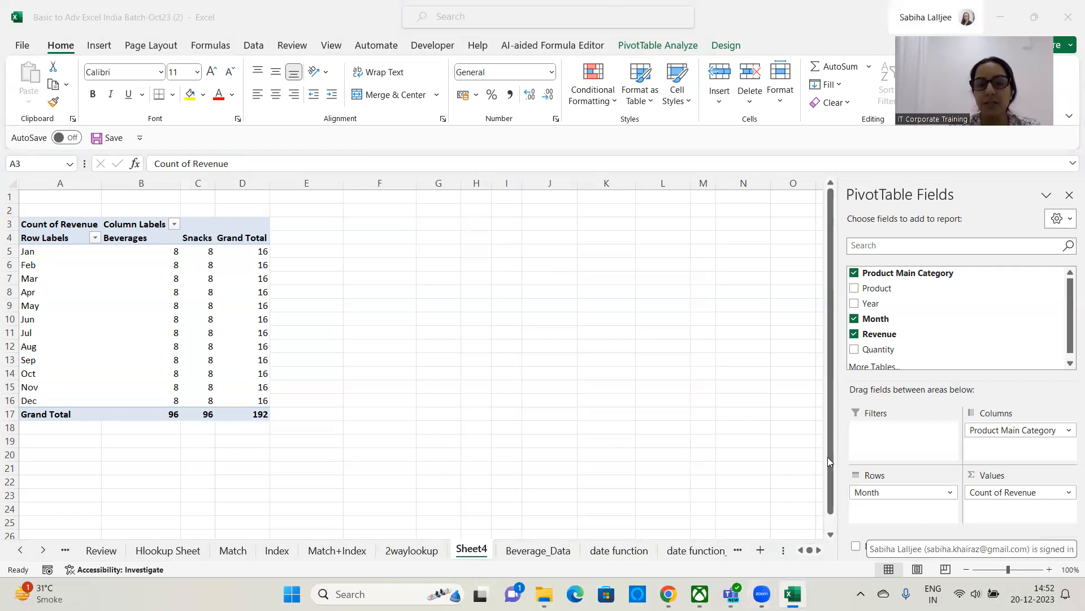
Empty the pivot table by removing Month, the Revenue value field and Product Main Category from their areas.
drag(895, 494, 751, 469)
drag(869, 493, 671, 479)
drag(973, 493, 667, 472)
drag(960, 431, 681, 426)
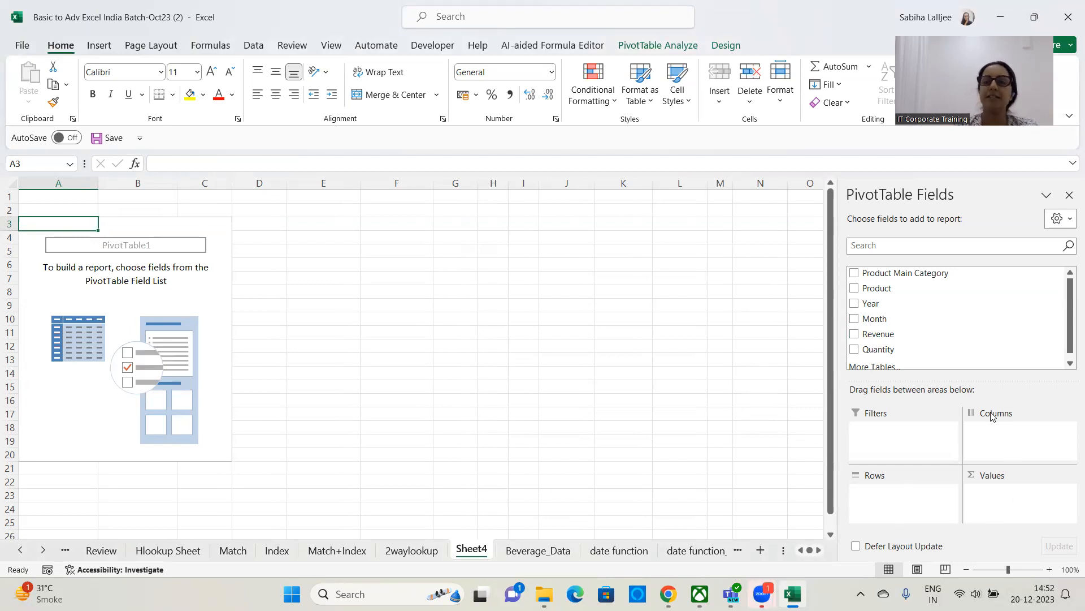
Place Year and then Month in the Rows area and add Revenue to the Values area.
drag(870, 304, 899, 509)
drag(875, 322, 897, 515)
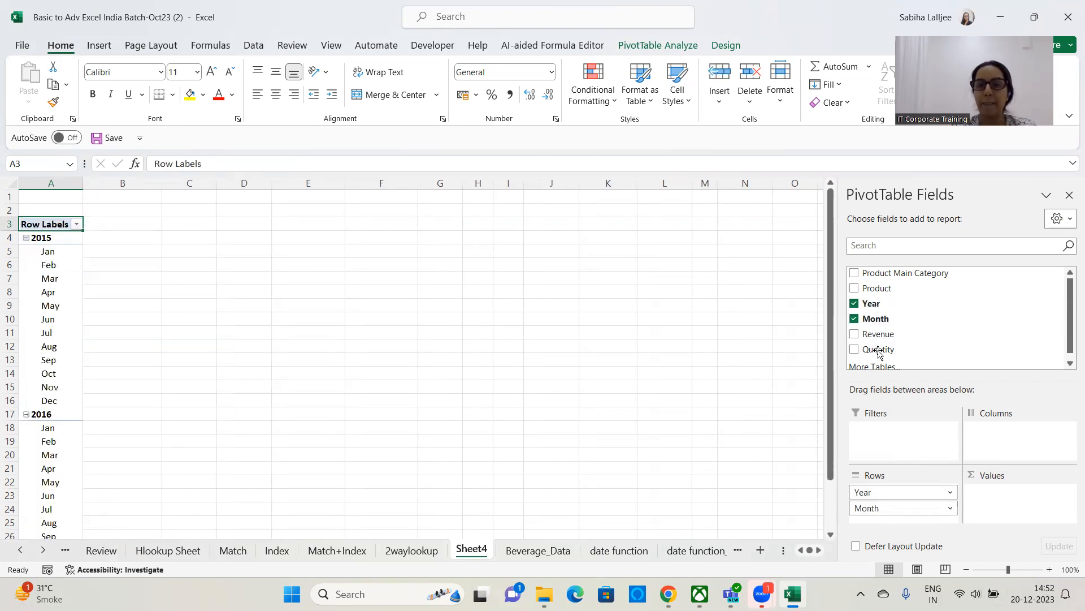
drag(880, 334, 982, 508)
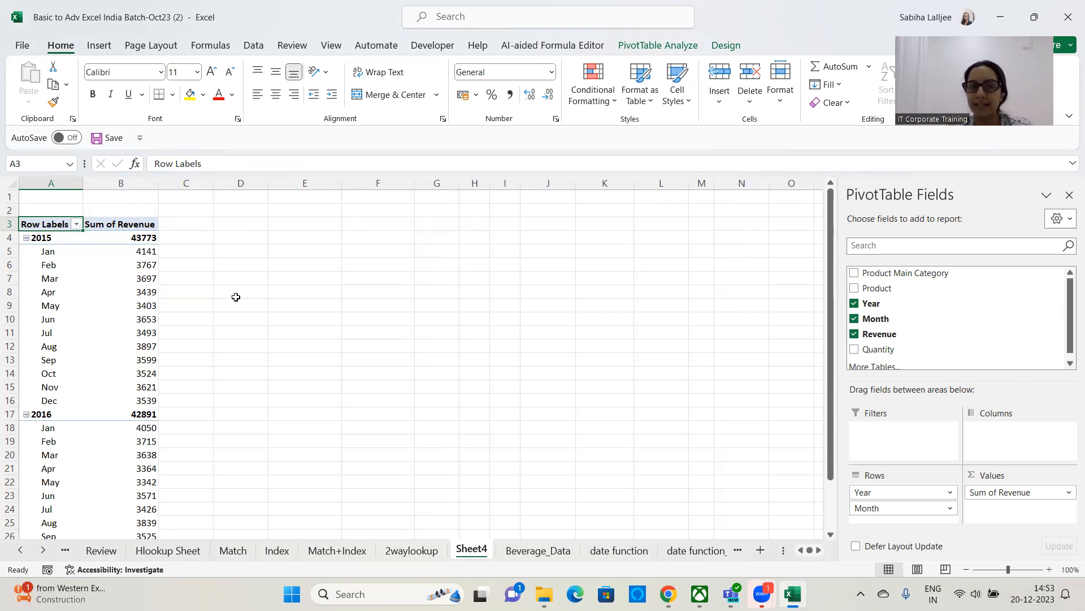
In the Revenue value field settings, enter the custom name "Percentage of the Total".
double_click(131, 224)
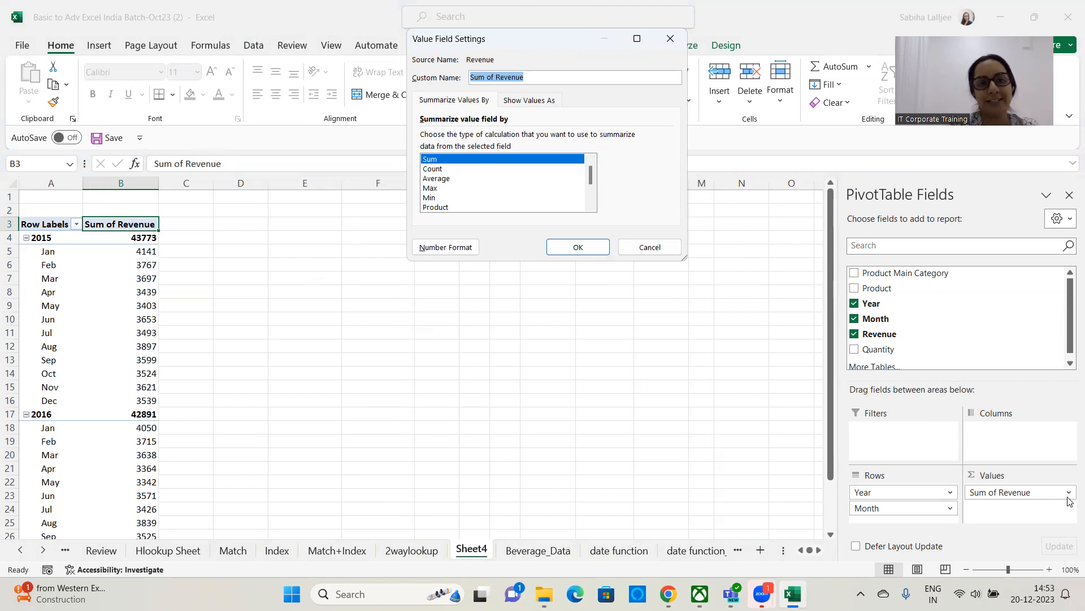
key(BackSpace)
text(Percentage )
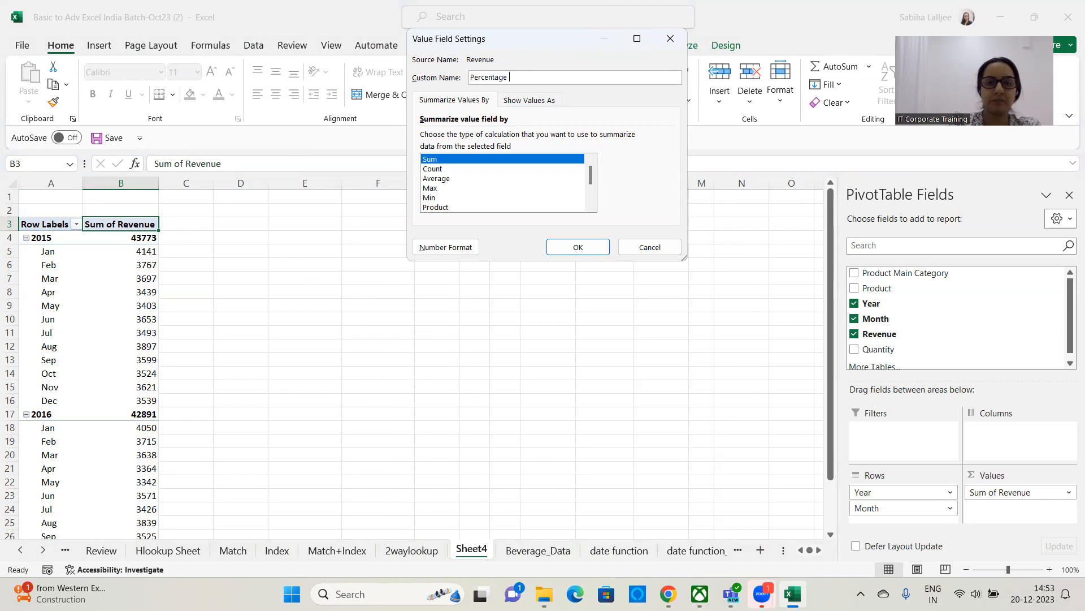
text(of the Tot)
key(BackSpace)
text(ota)
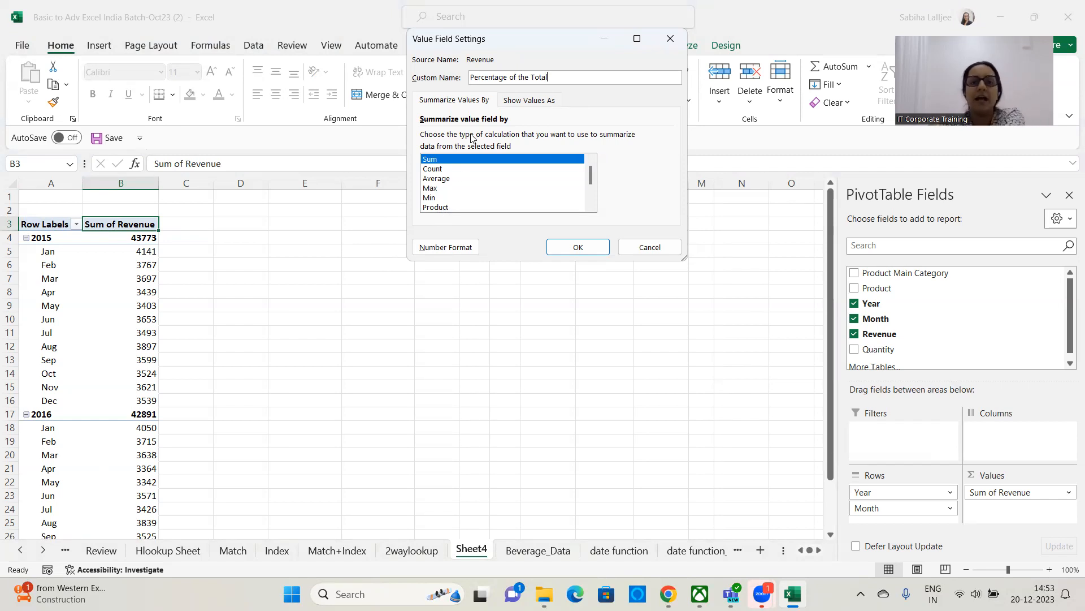
Show the Revenue values as % of Grand Total and apply the value field settings.
click(533, 100)
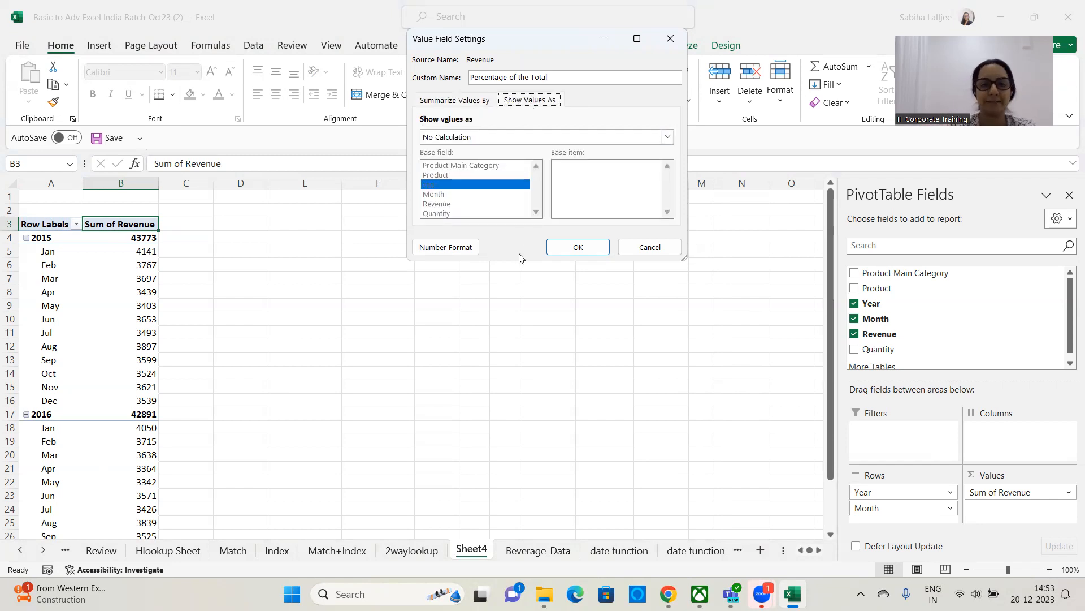
click(669, 140)
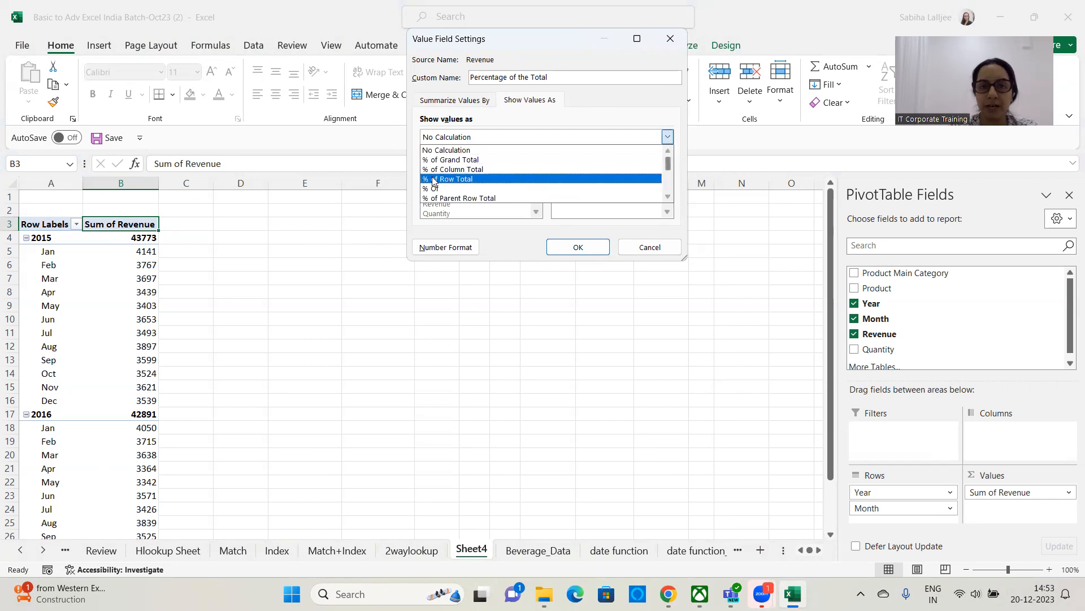
click(520, 161)
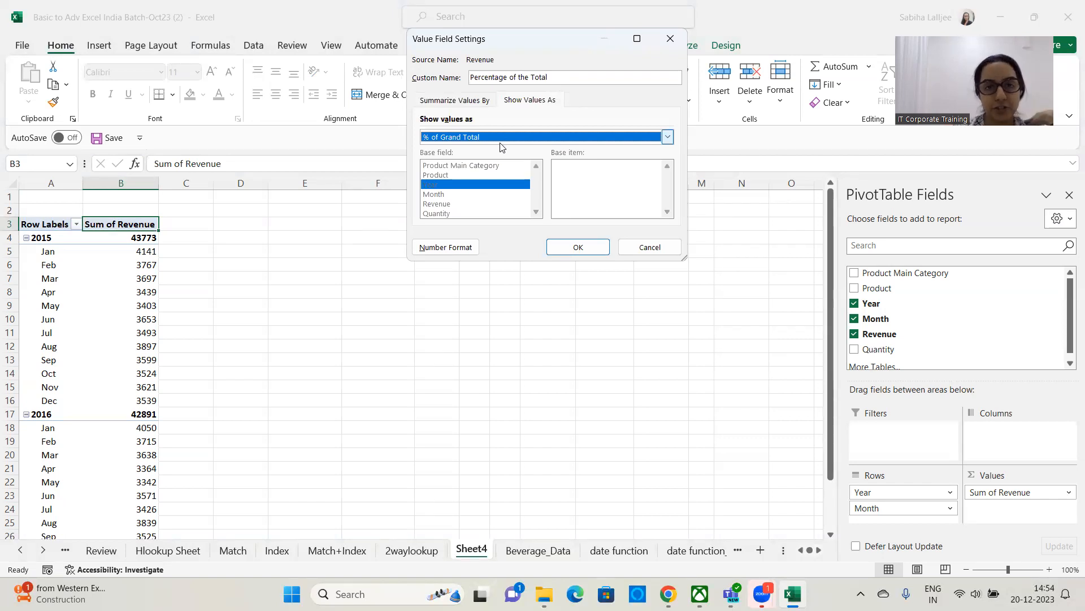
click(585, 246)
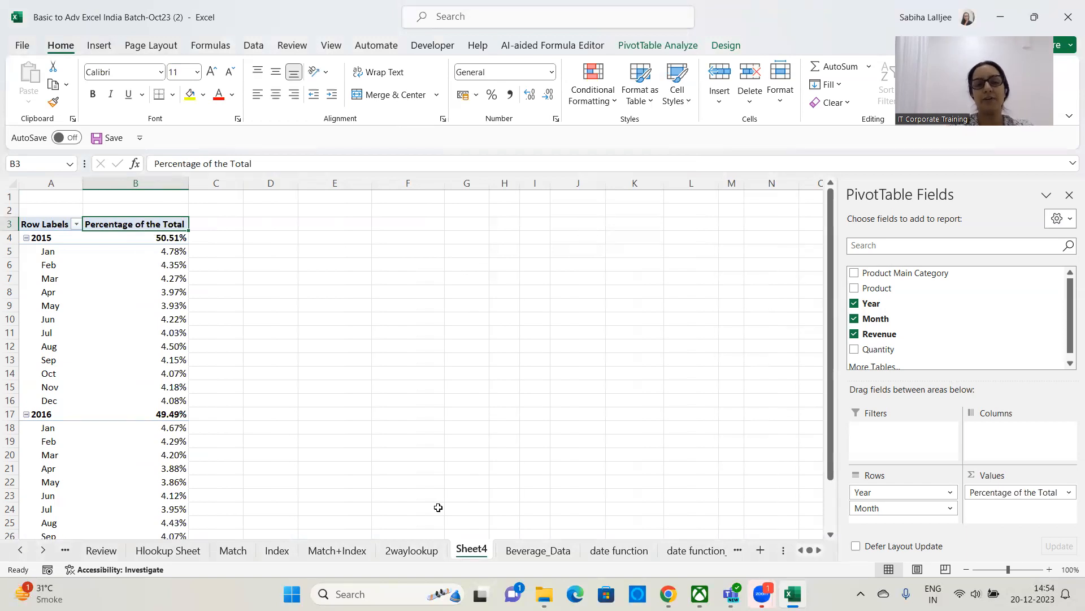
click(1069, 19)
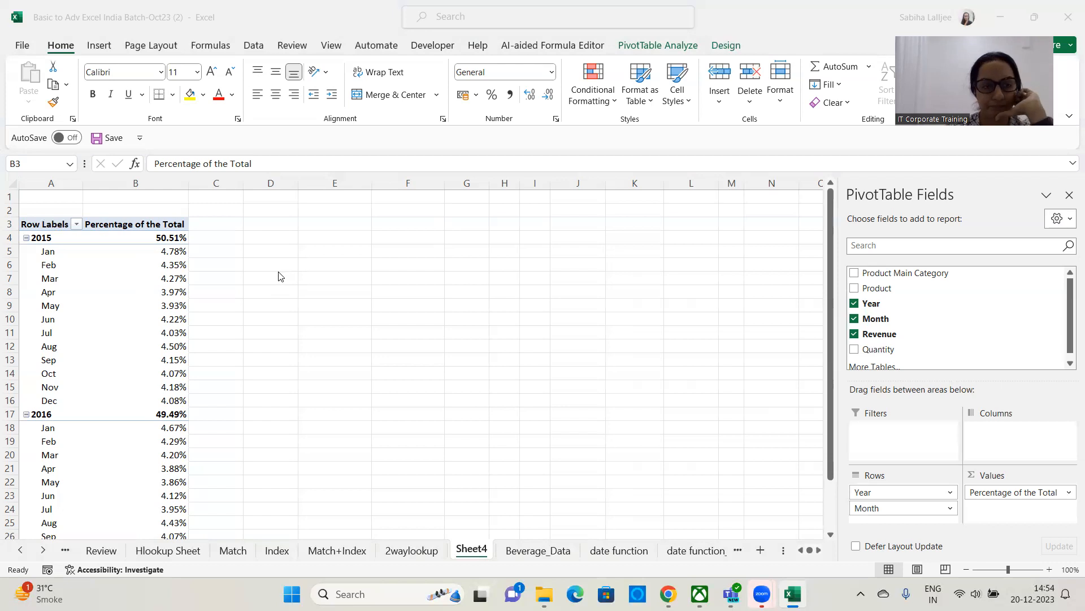
click(147, 333)
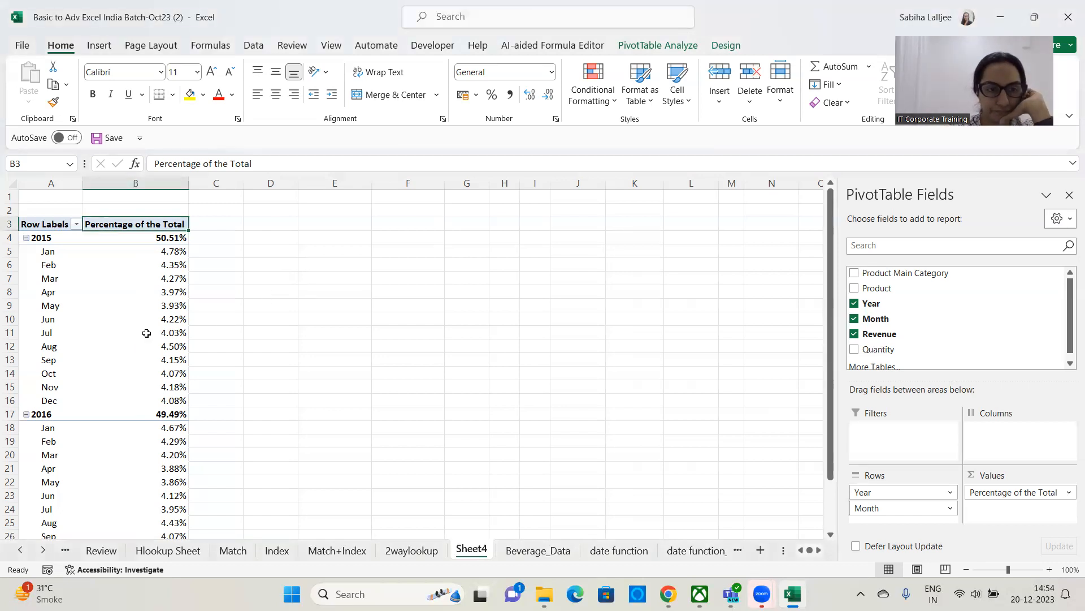
click(164, 305)
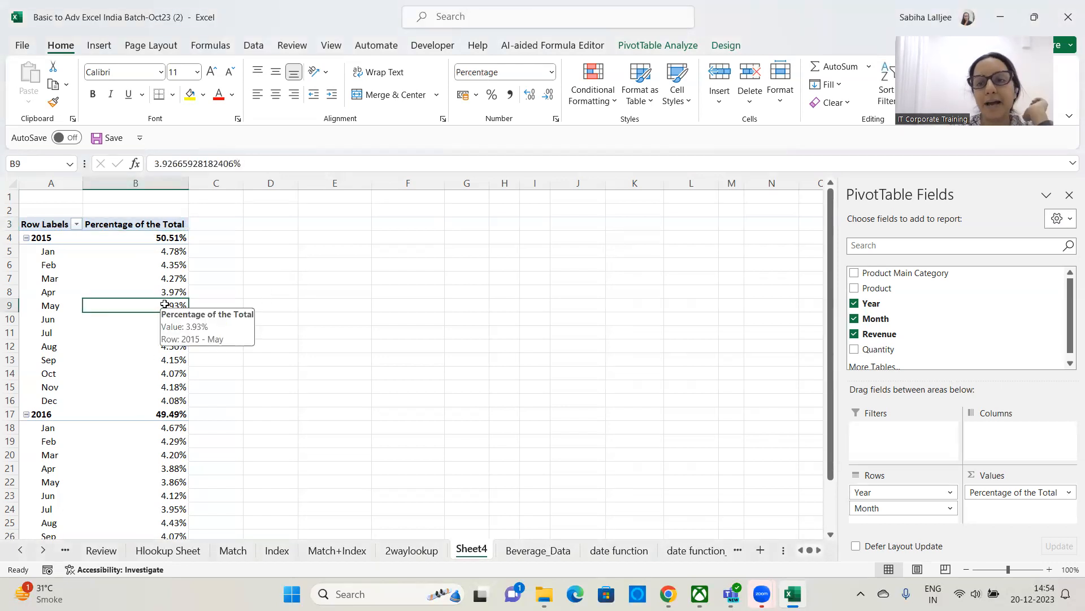
click(464, 379)
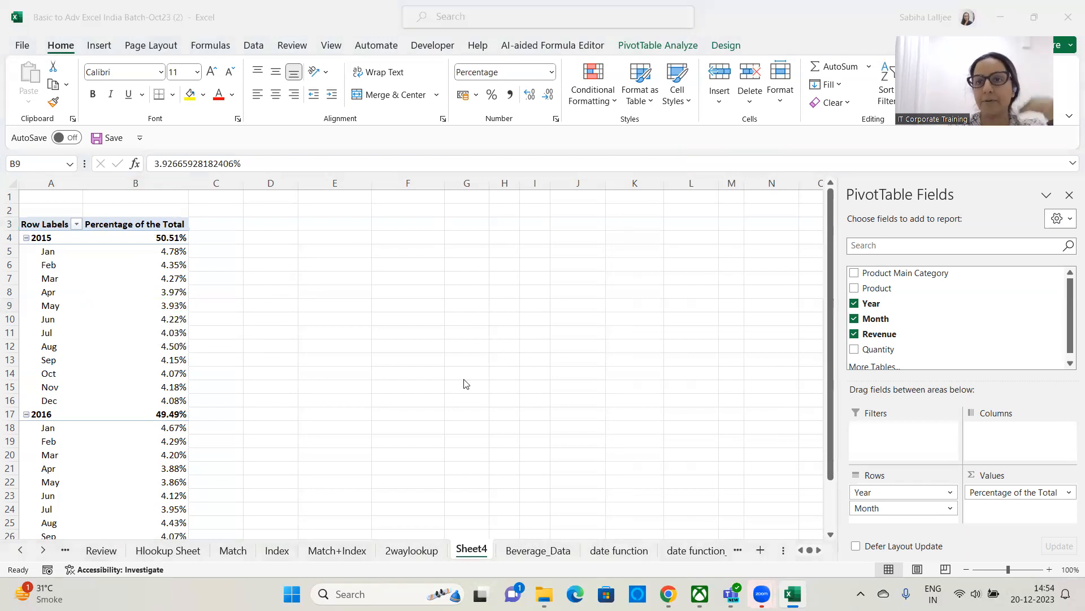
Open the value field settings from the Percentage of the Total heading and close them without changes.
click(132, 222)
click(132, 224)
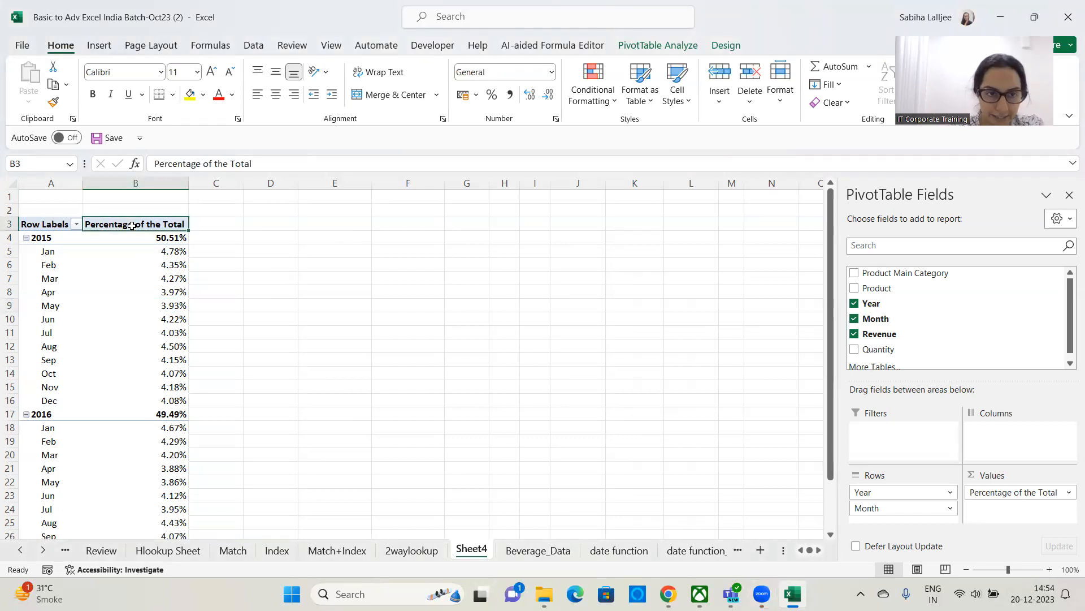
double_click(131, 224)
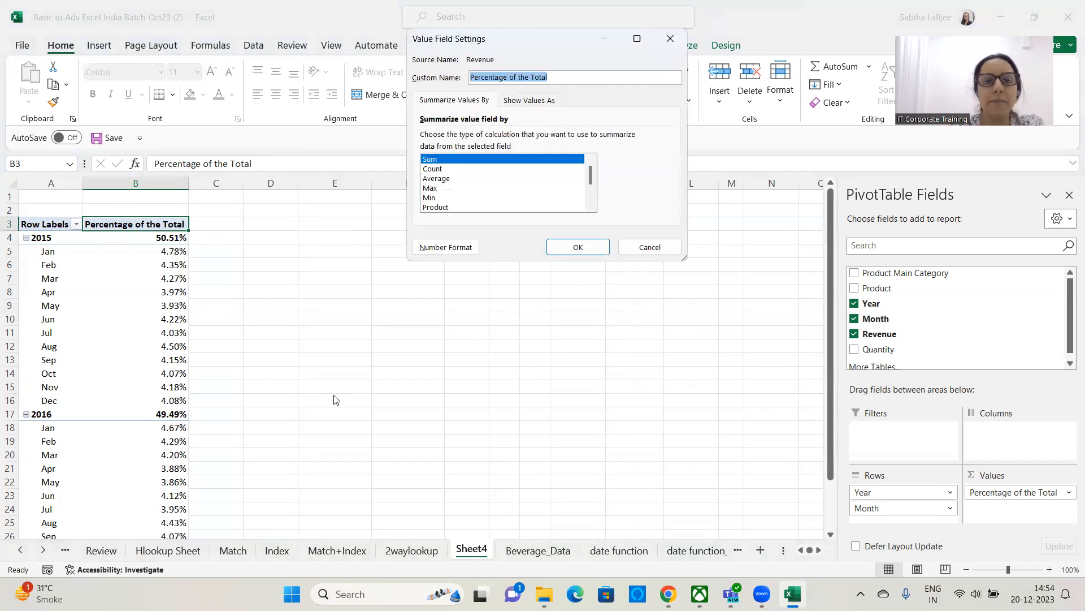
click(650, 247)
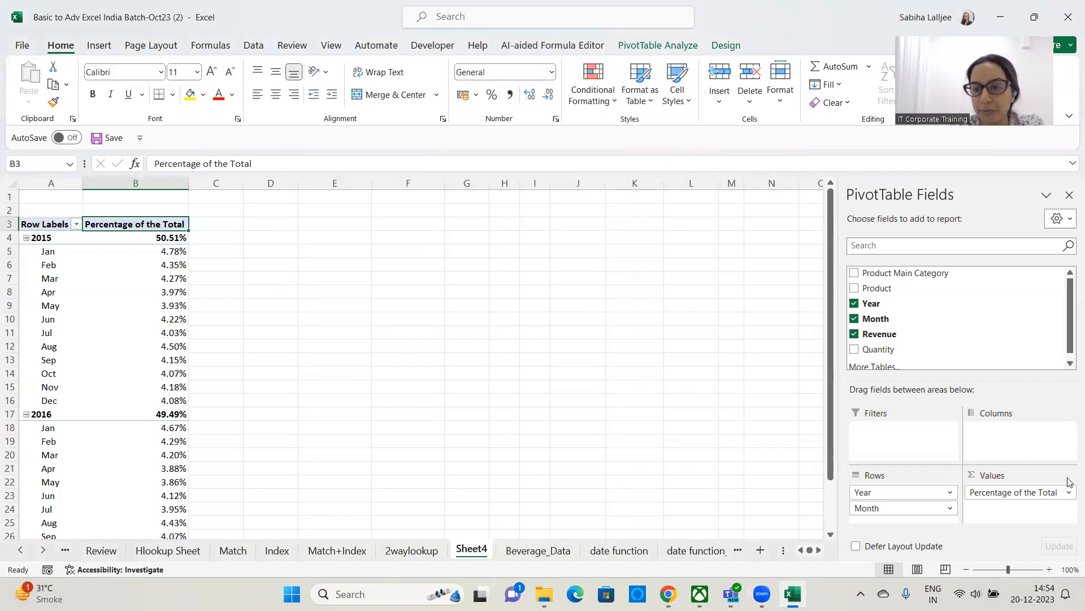
Review the Summarize Values By and Show Values As settings for the Percentage of the Total field in the Values area.
click(1069, 491)
click(1069, 491)
click(1069, 491)
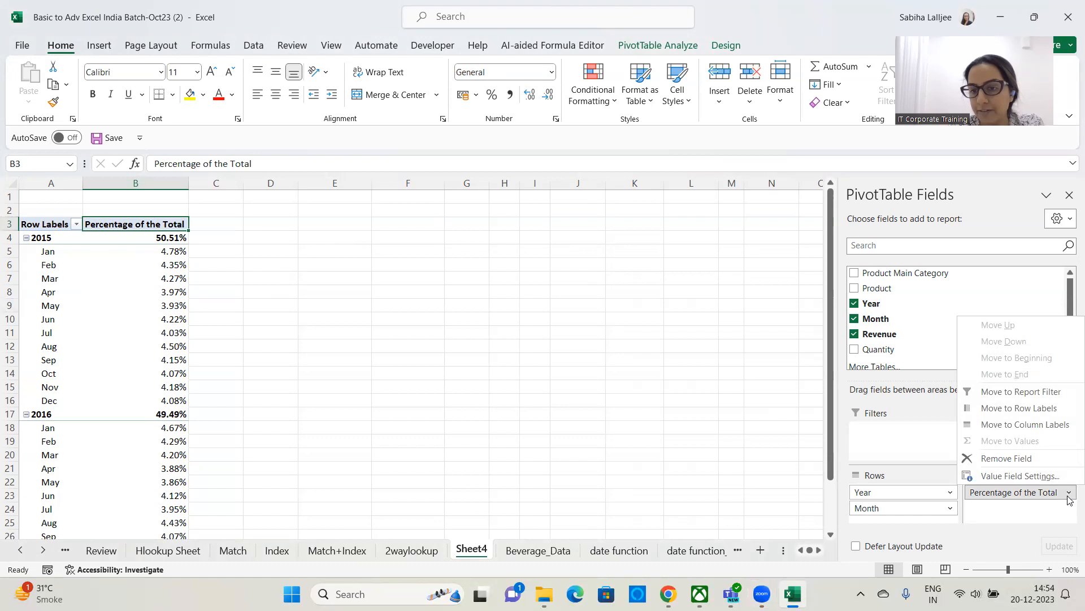
click(1039, 476)
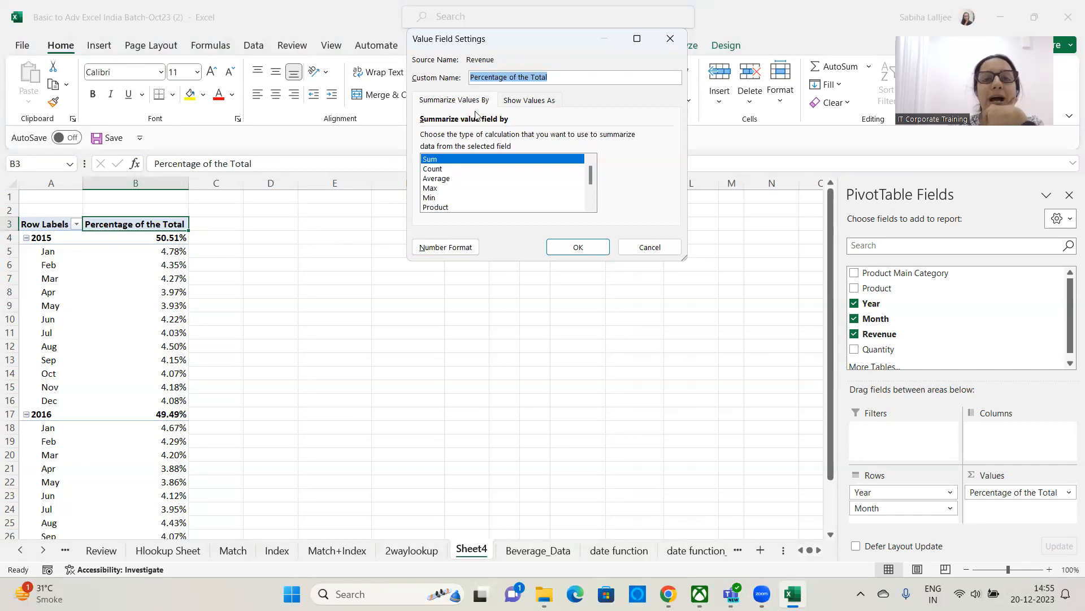
click(518, 105)
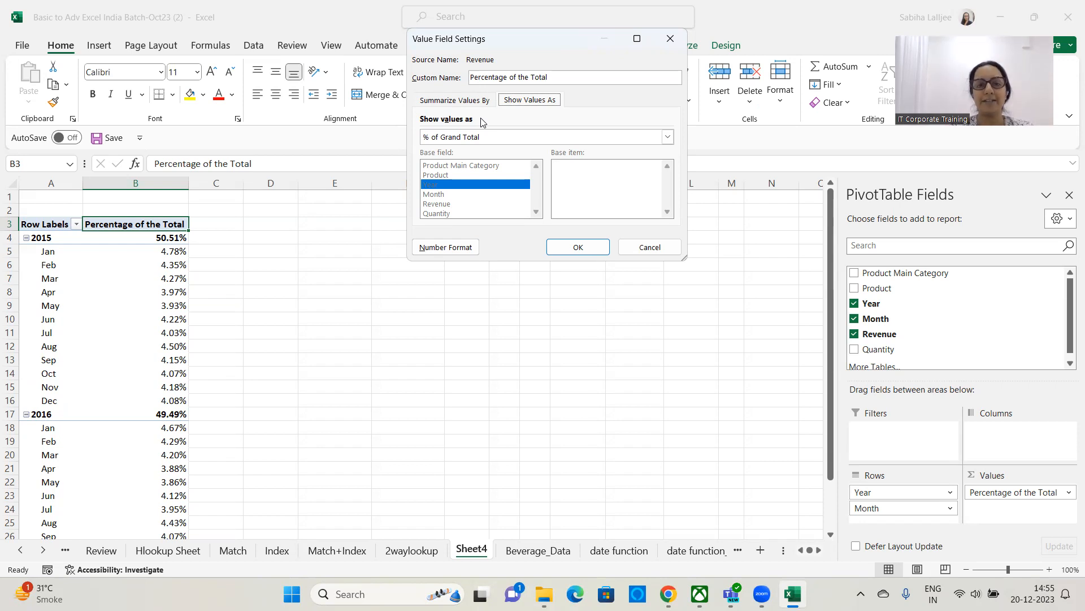
click(591, 246)
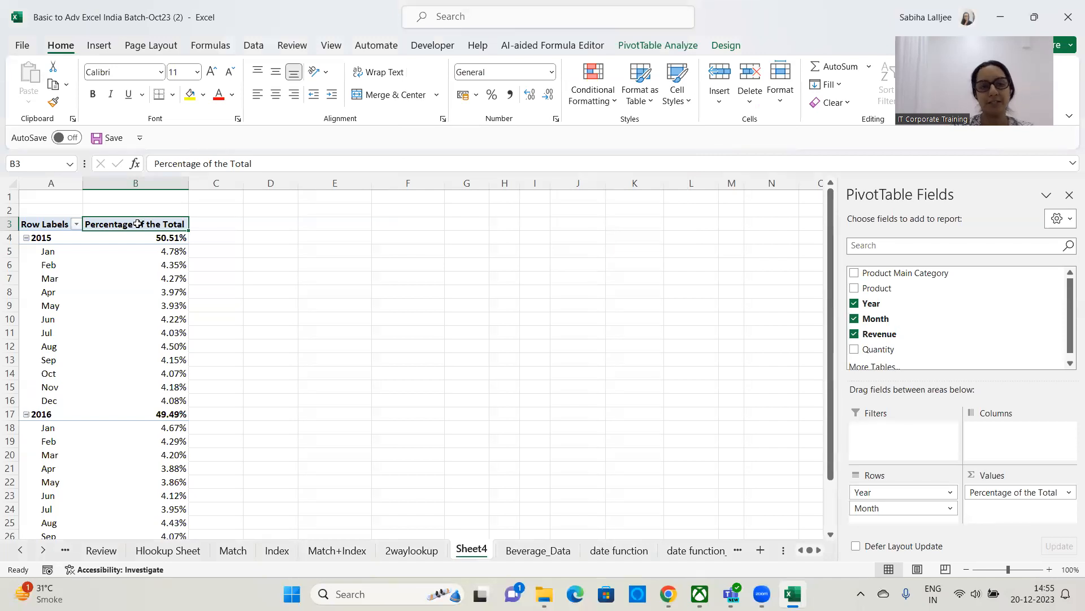
Check the Show Values As calculation again from the Percentage of the Total heading in the pivot table.
double_click(138, 224)
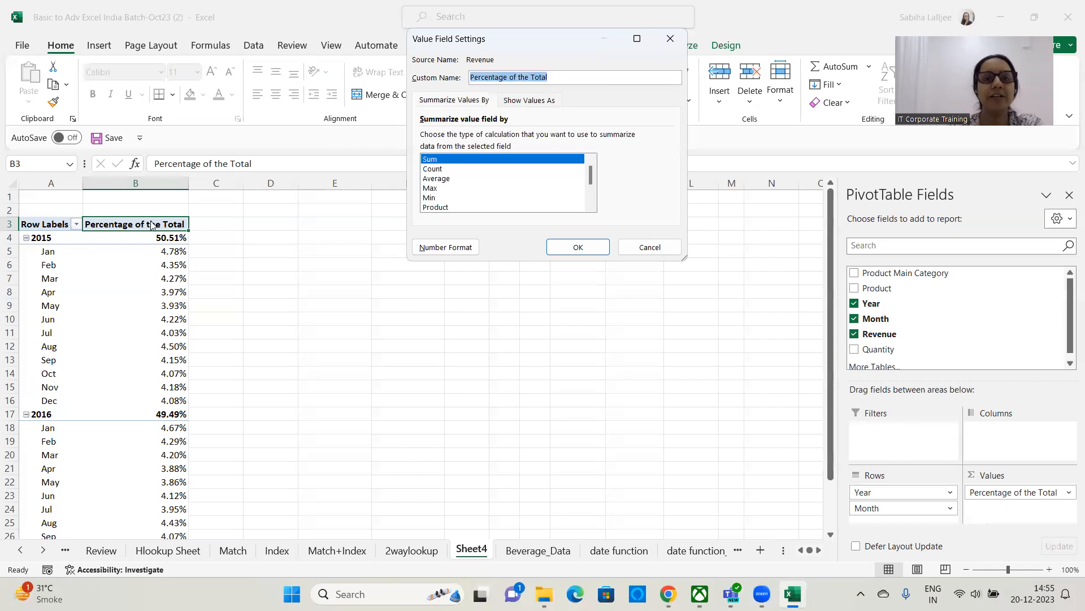
click(546, 100)
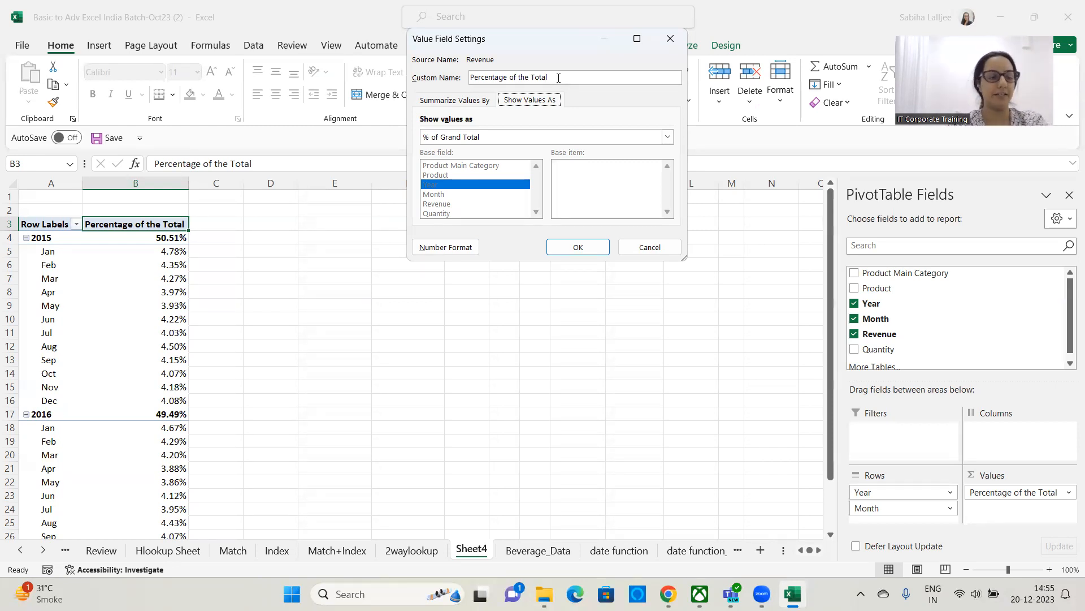
click(577, 241)
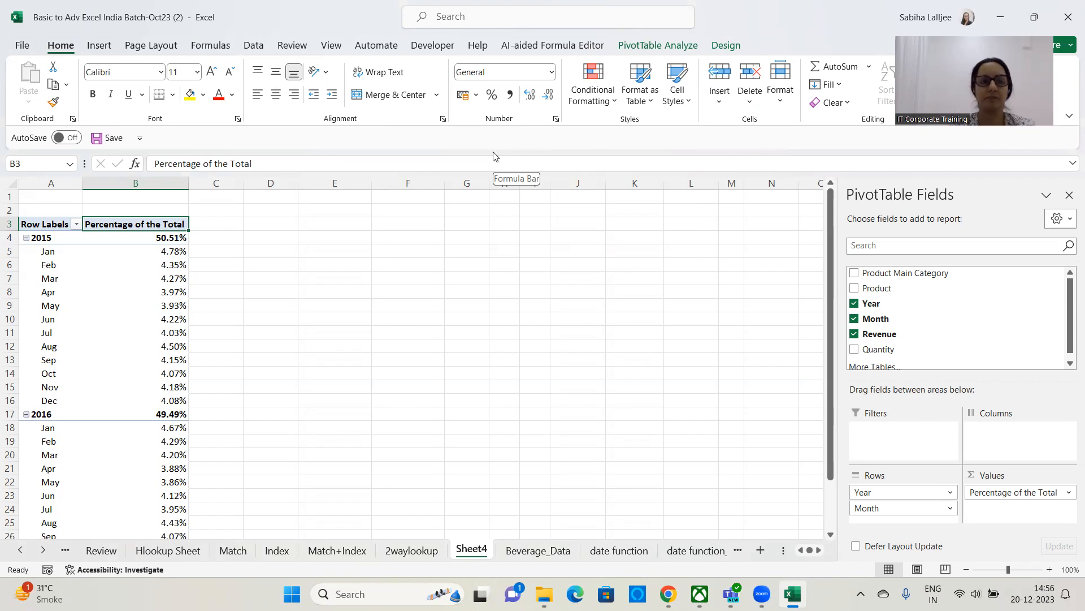
Examine the Month field's subtotal, filter, layout and print settings and close them without changes.
right_click(85, 294)
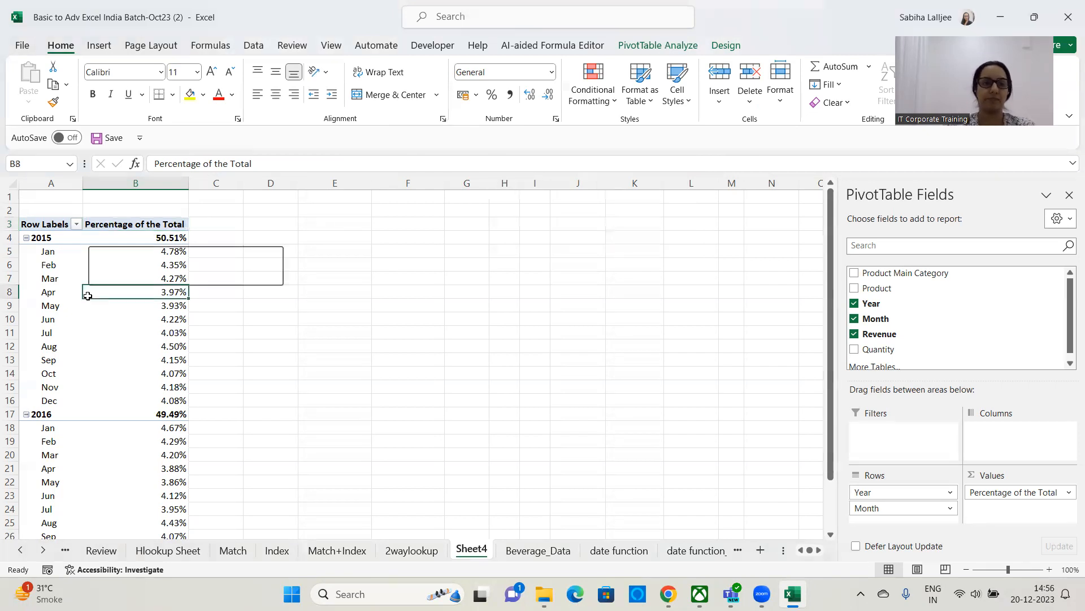
click(45, 316)
right_click(45, 316)
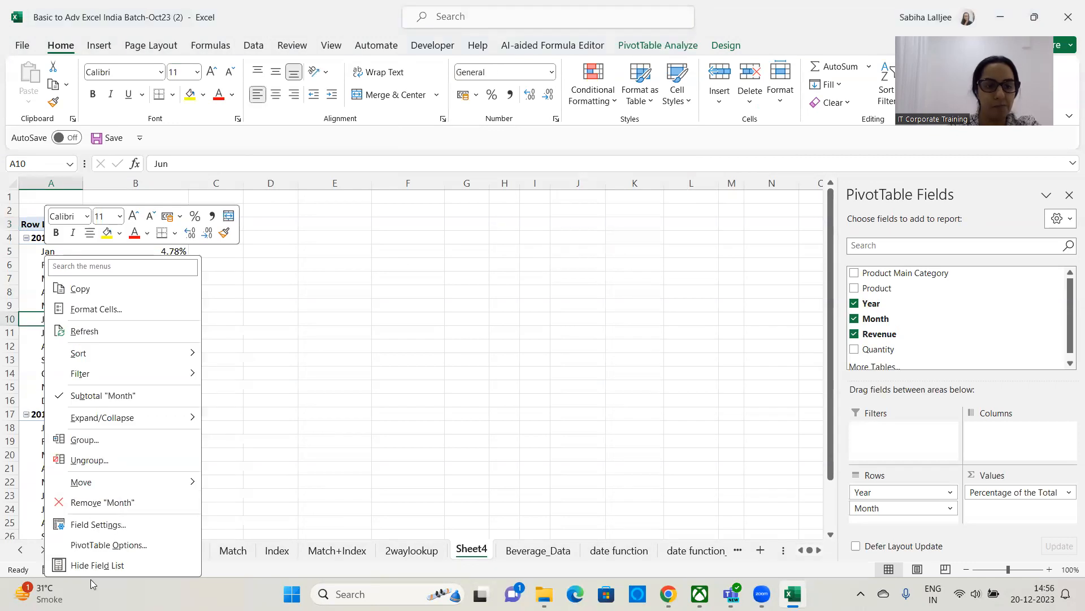
click(114, 525)
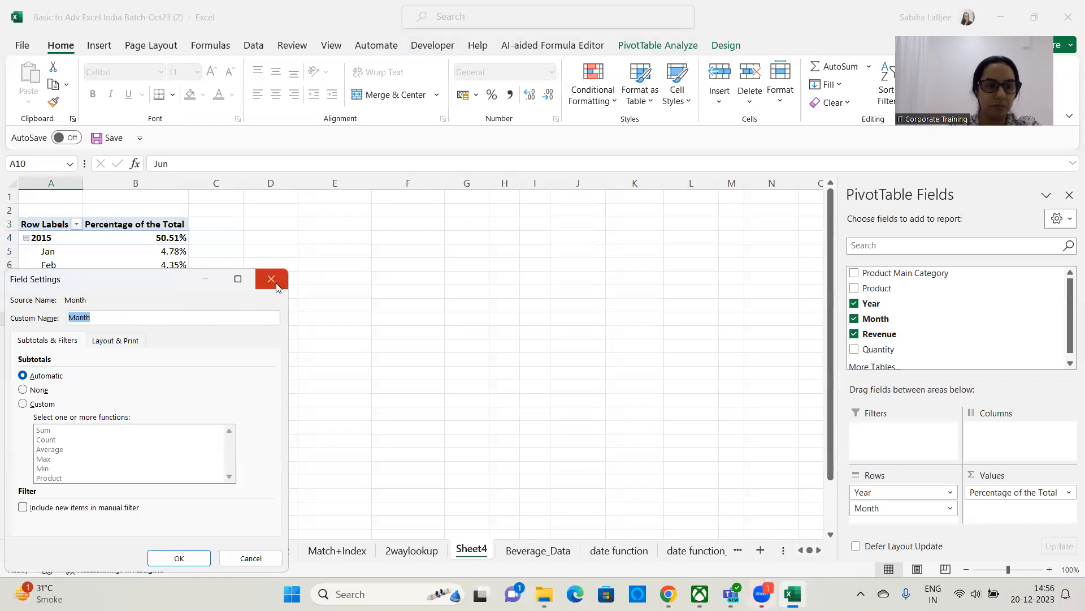
click(107, 341)
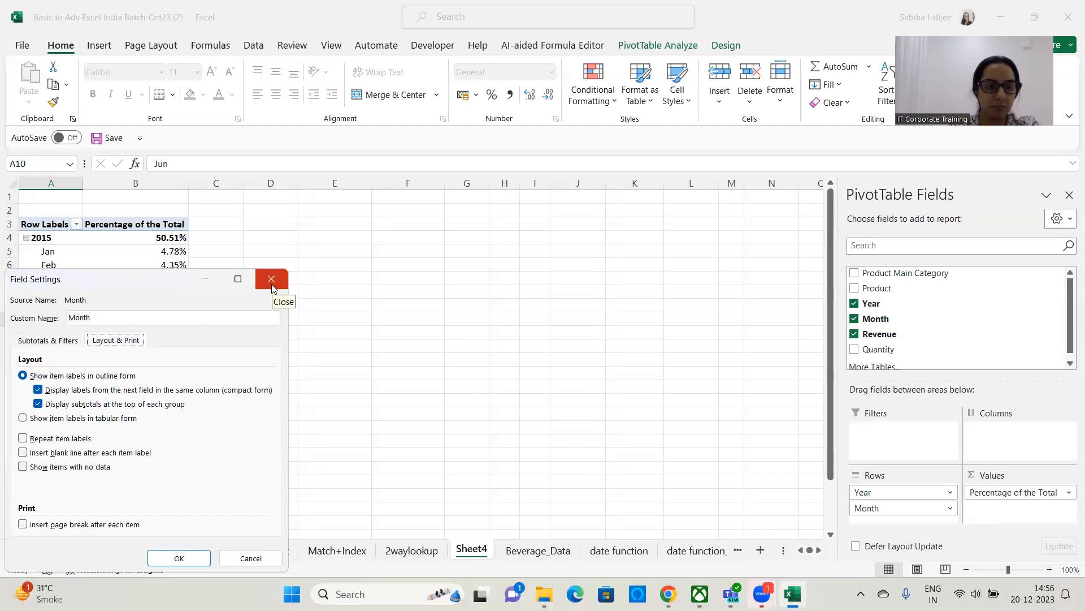
click(272, 288)
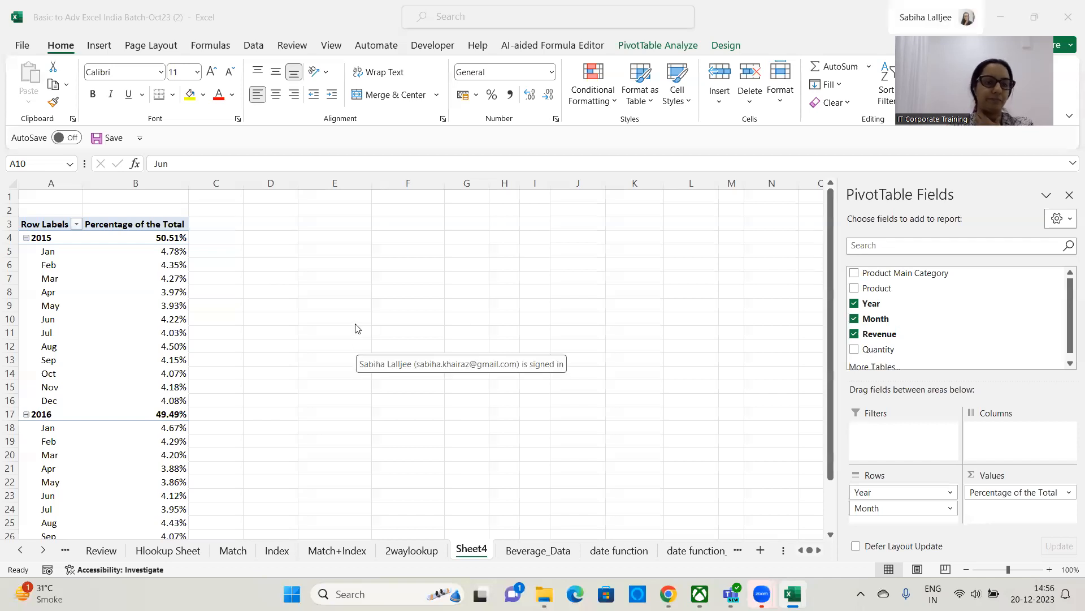
Select the month labels and examine the row label sort and filter options for both the Year and Month fields.
click(39, 294)
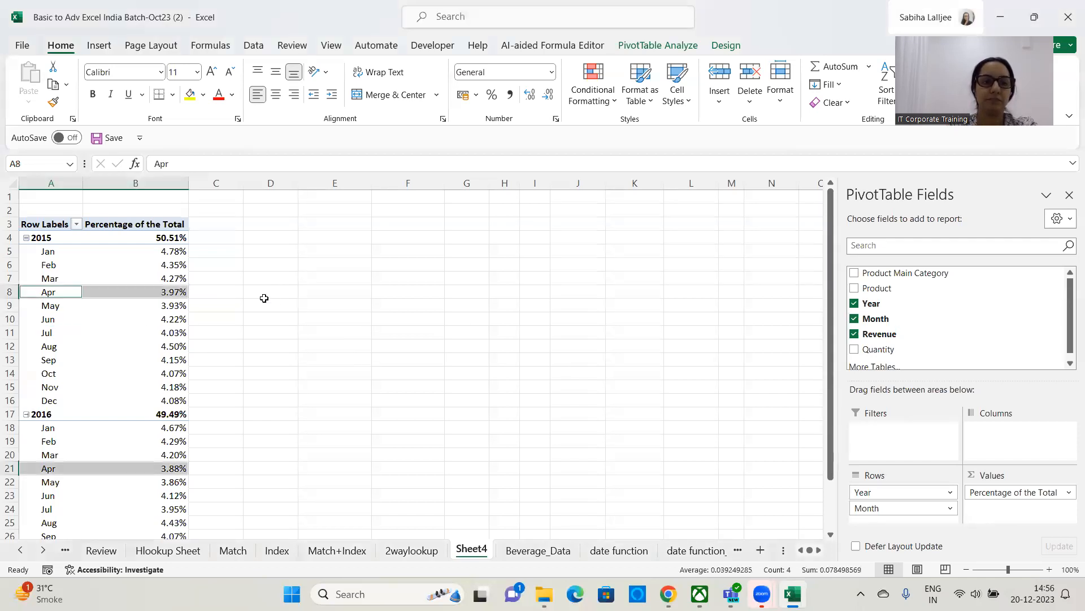
click(266, 305)
click(64, 313)
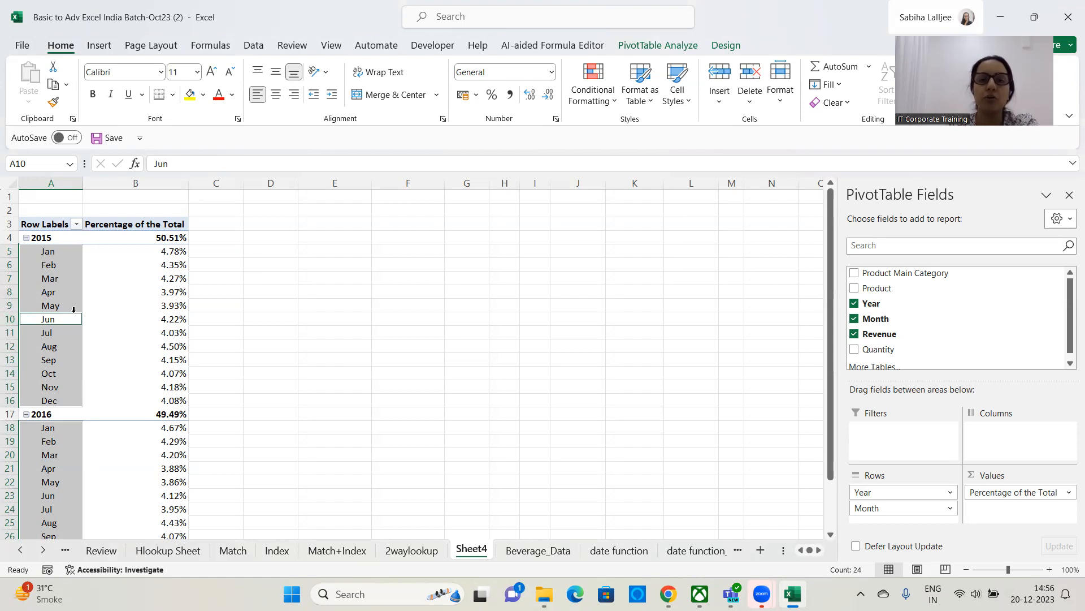
click(76, 224)
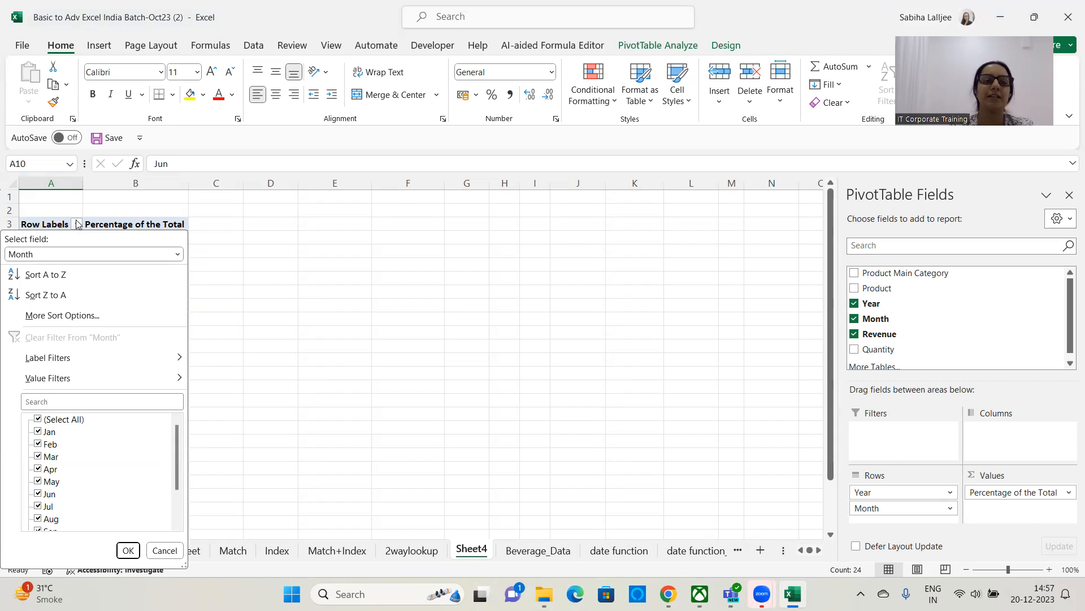
click(177, 254)
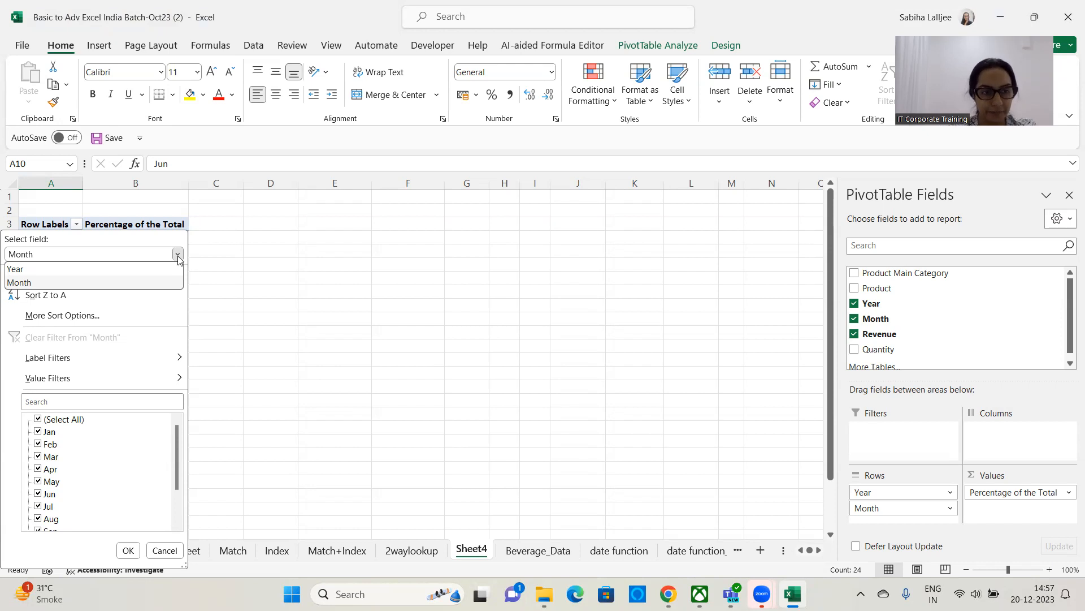
click(169, 269)
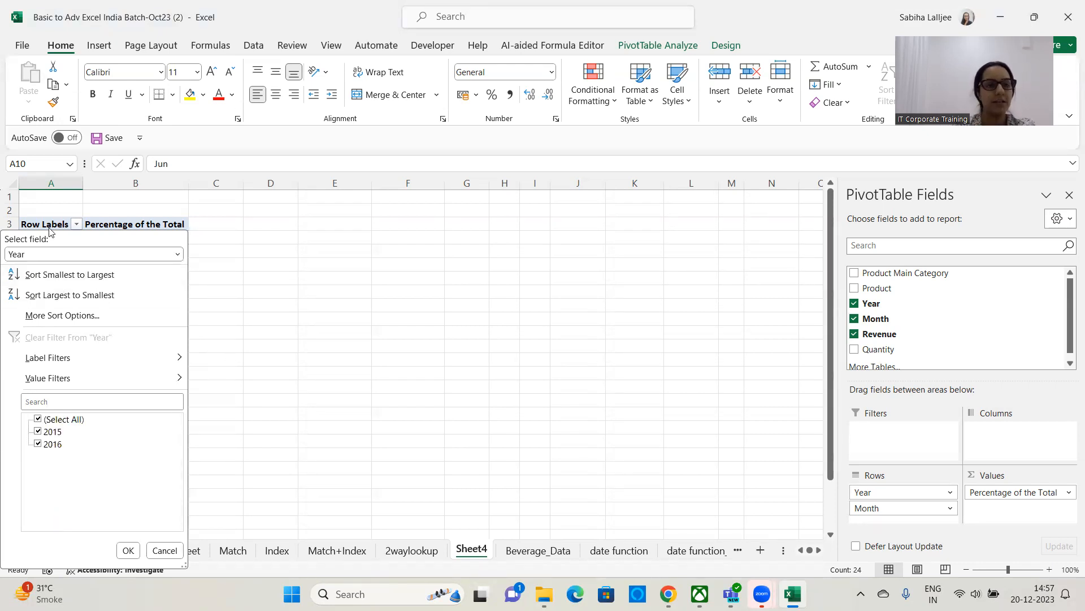
click(179, 255)
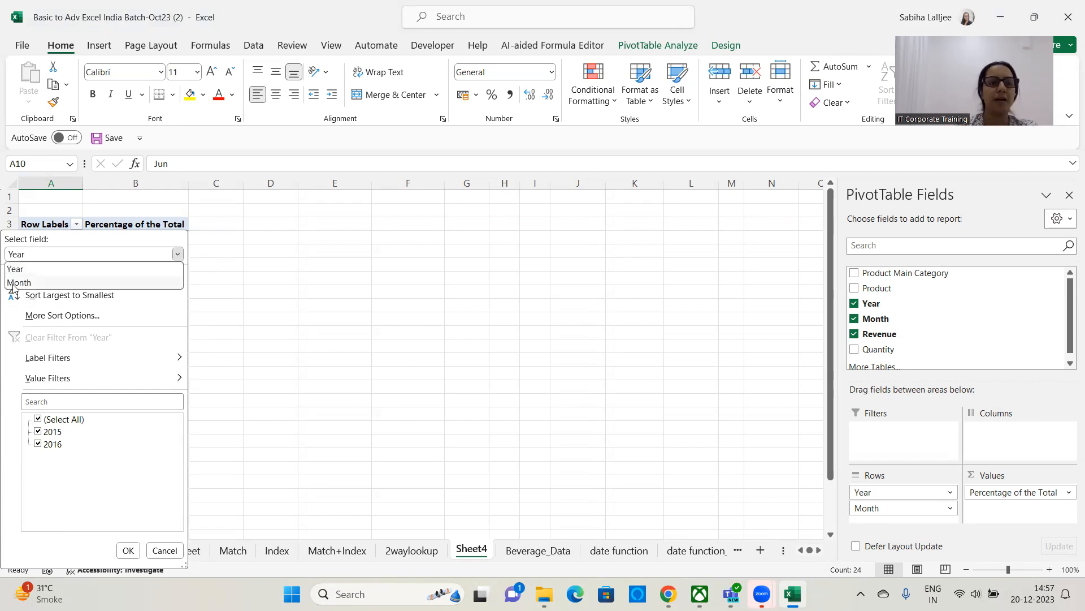
click(33, 282)
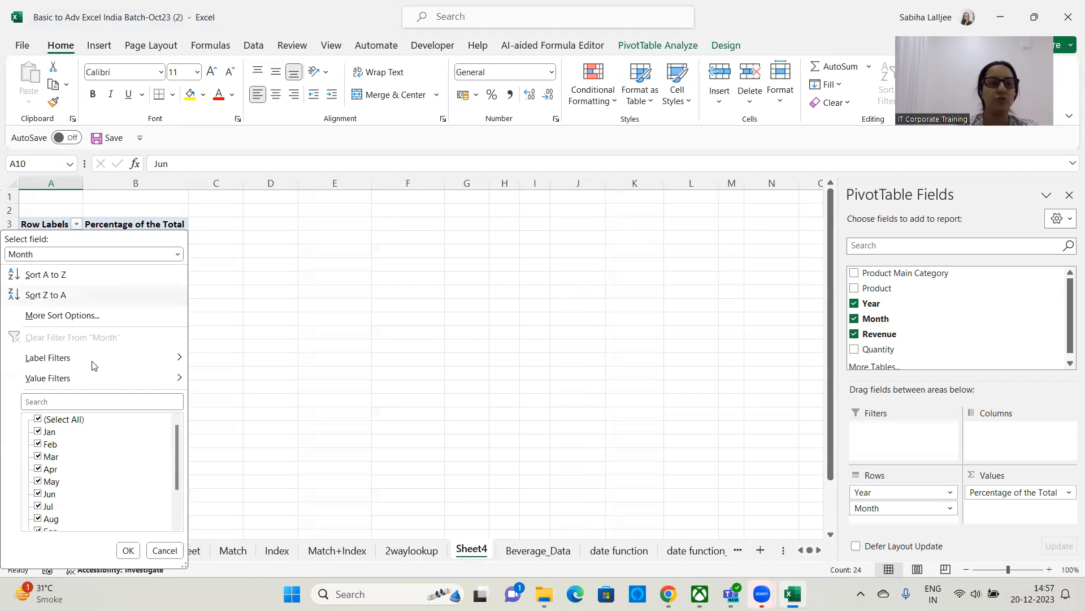
click(183, 253)
click(184, 252)
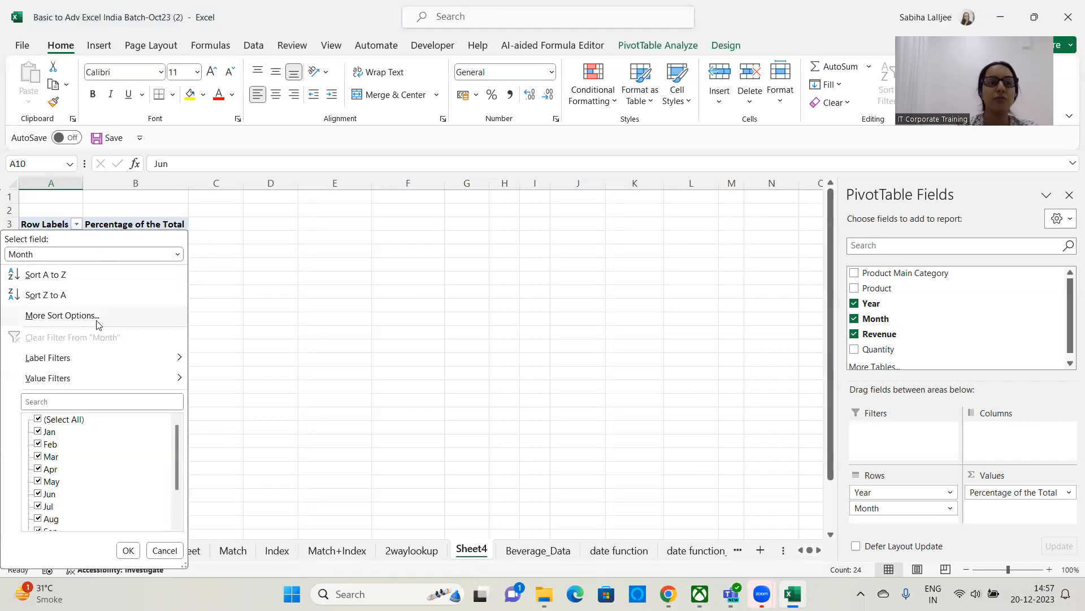
click(178, 255)
click(177, 255)
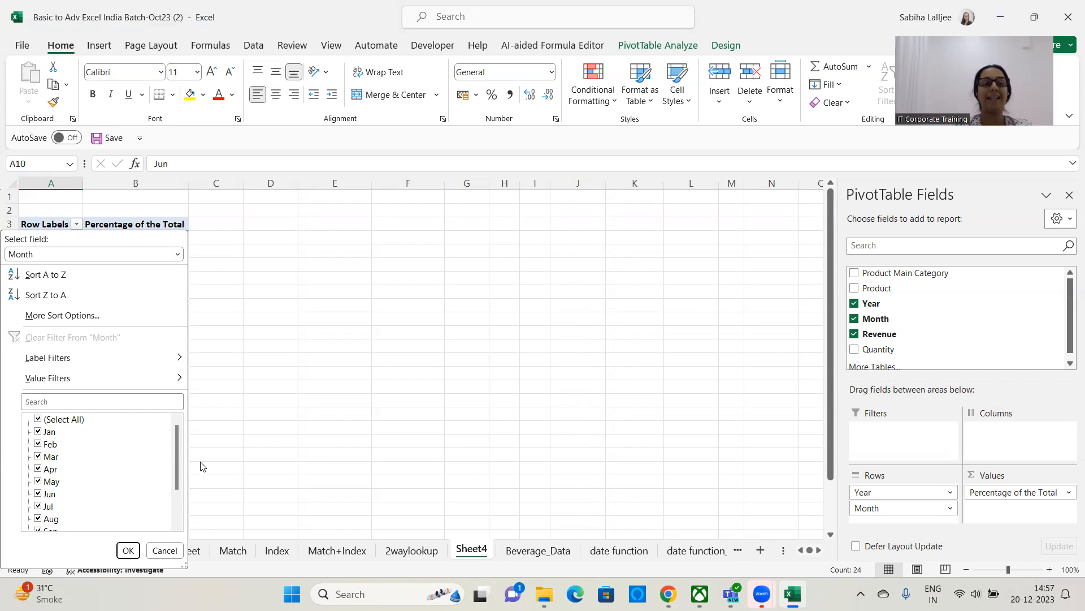
Filter the Month row labels to show only Jan, Feb, Mar and Apr.
drag(178, 464, 177, 462)
click(37, 420)
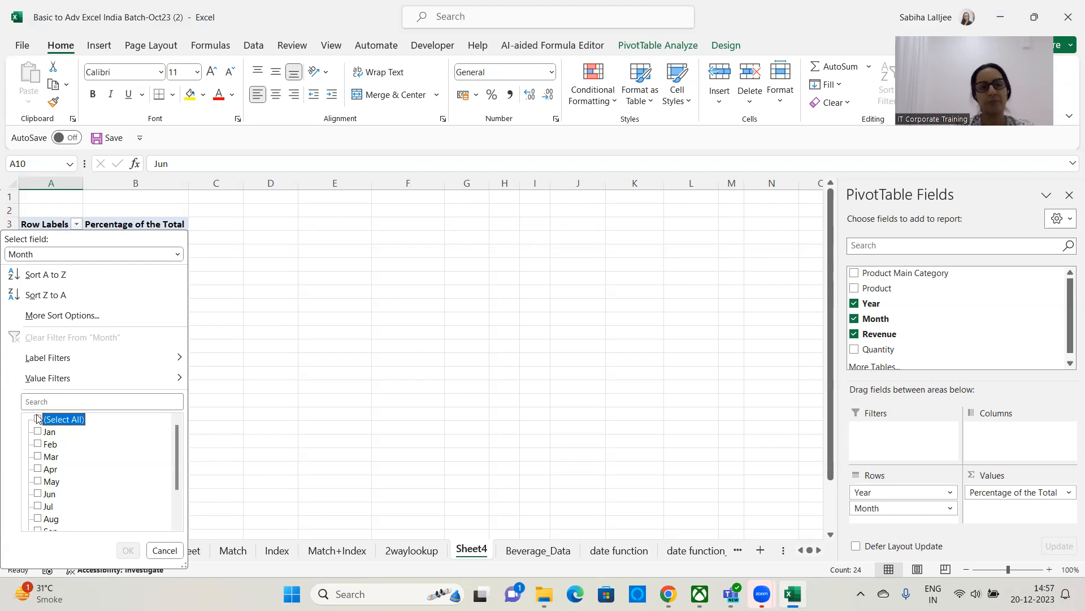
click(38, 431)
click(38, 447)
click(38, 456)
click(38, 468)
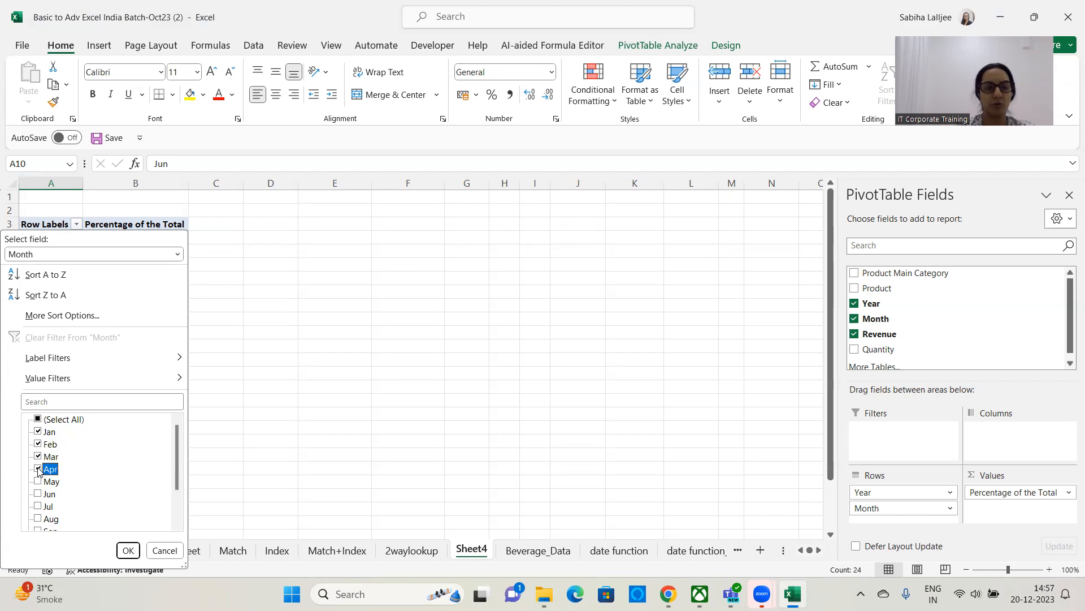
click(127, 550)
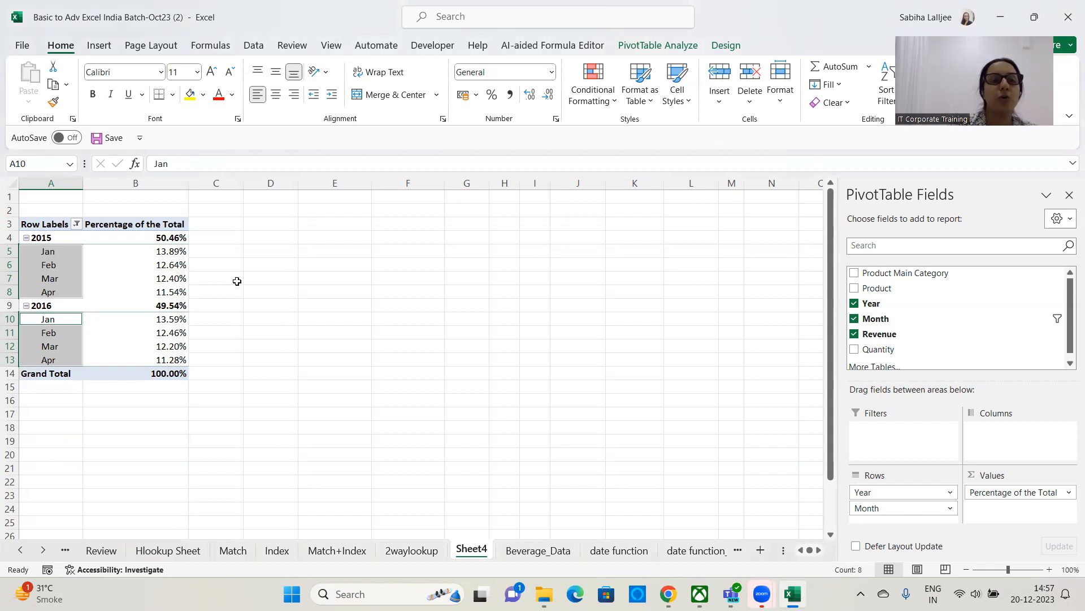
Clear the Month filter from the row labels, and view the Year field's filter options without changing them.
click(76, 225)
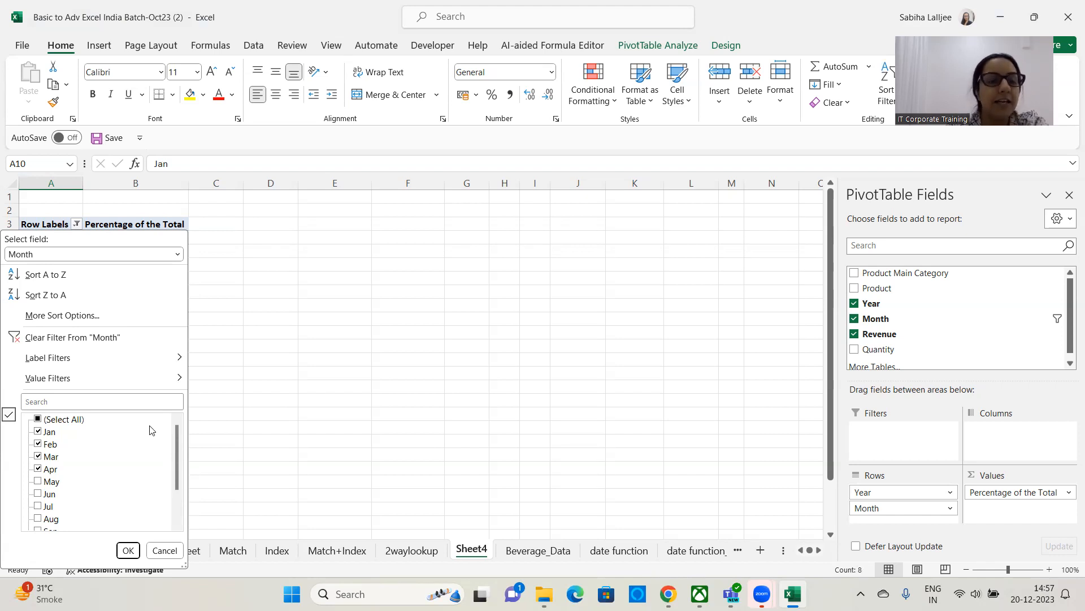
click(100, 338)
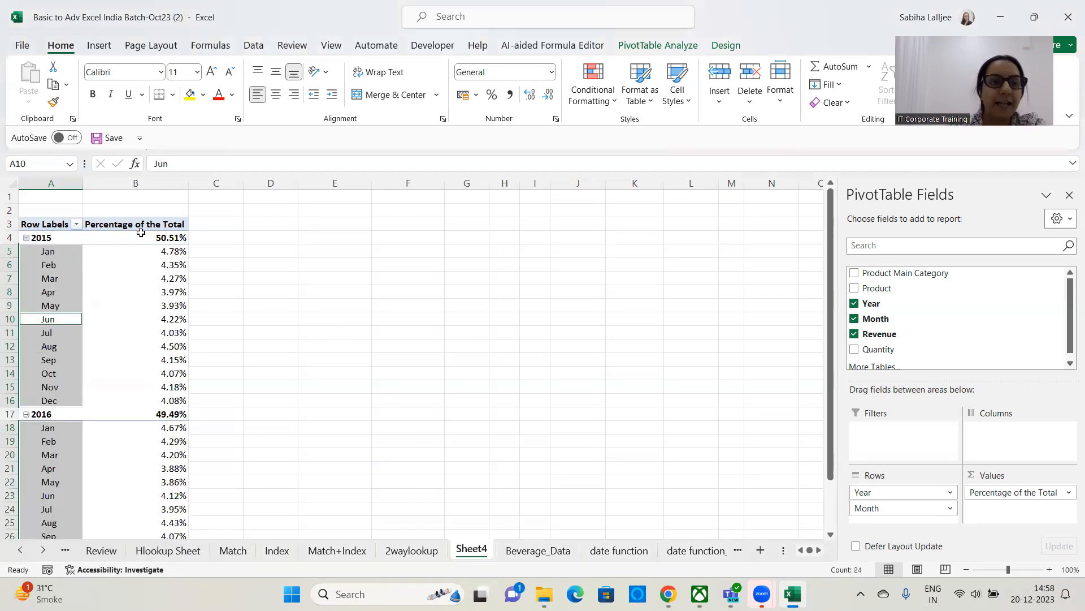
click(75, 227)
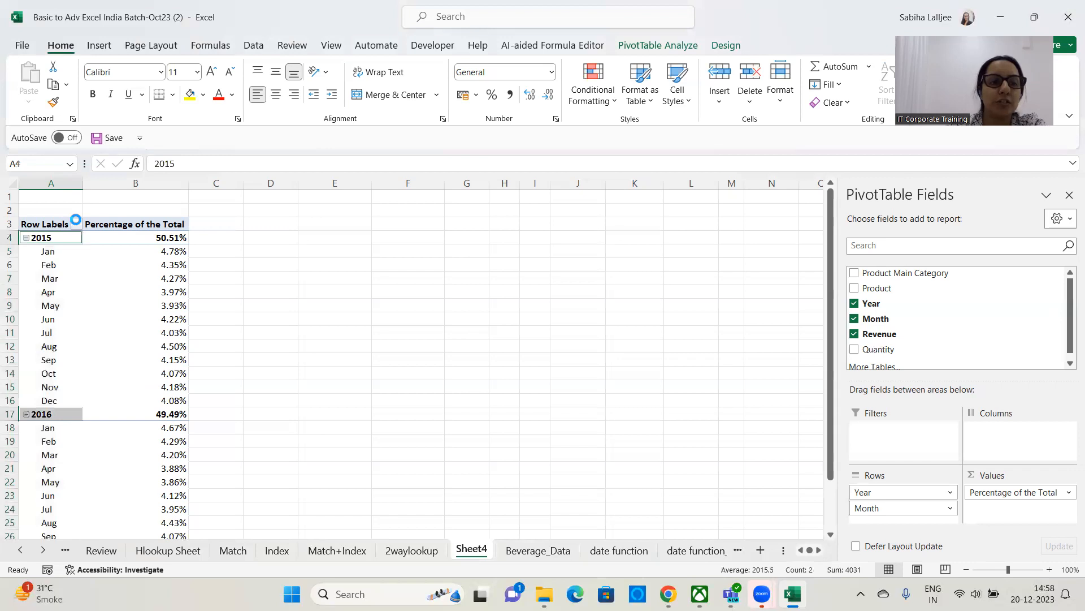
click(76, 225)
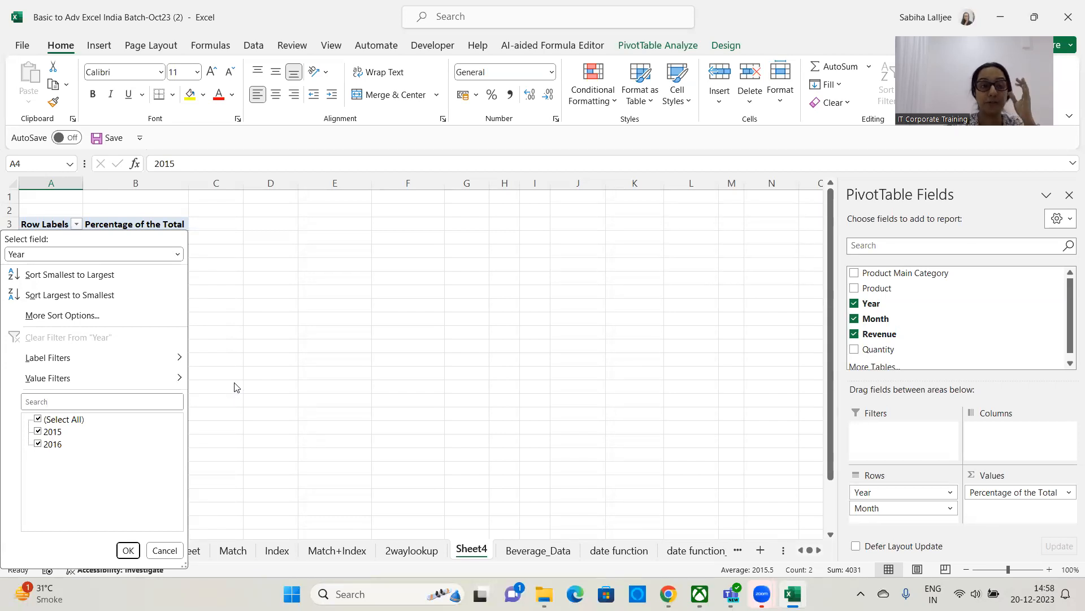
click(288, 351)
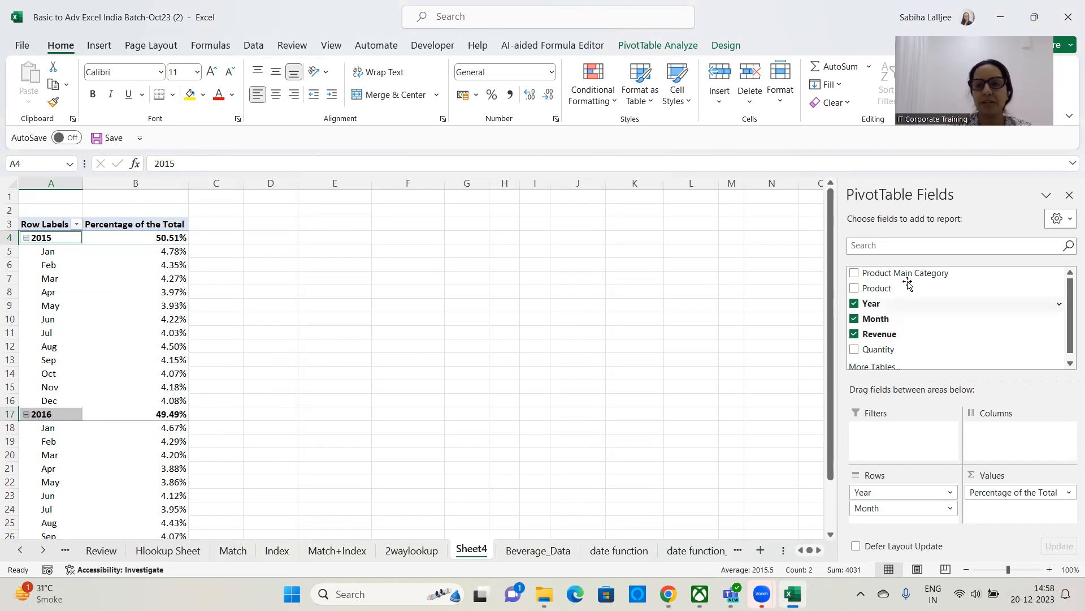
Add the Product field to Columns and filter the column labels to Apple Juice, Fruits, Nuts, Orange Juice and Sandwiches.
drag(881, 287, 1015, 444)
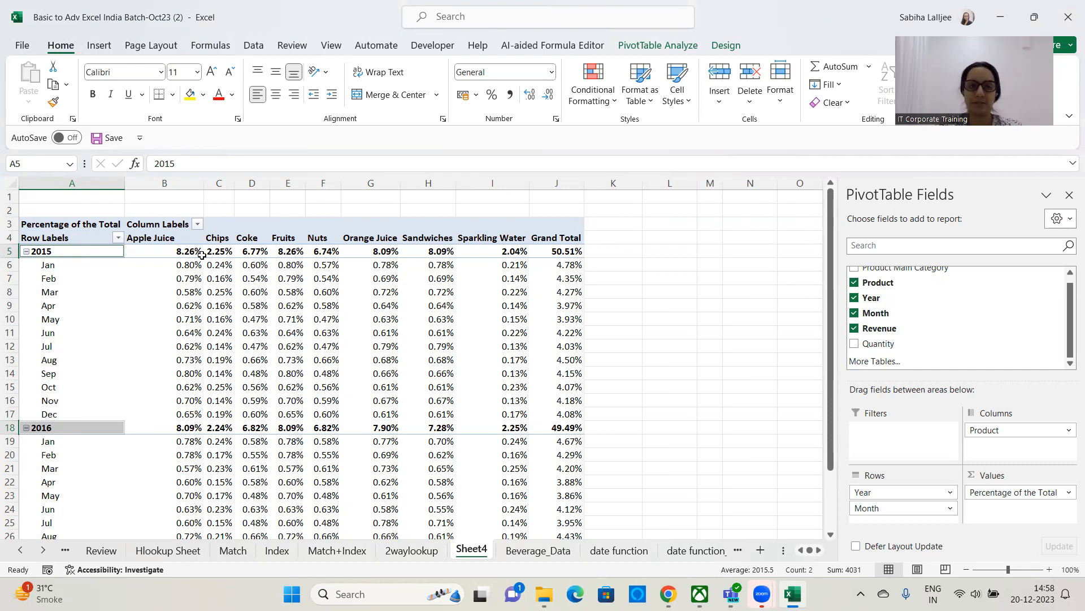
click(198, 224)
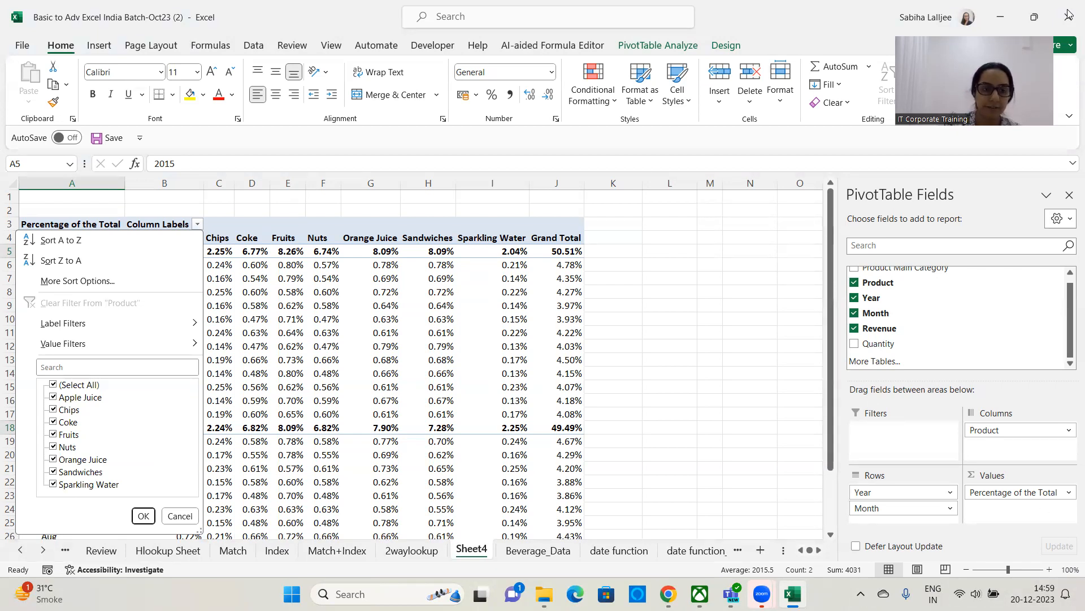
click(52, 385)
click(52, 397)
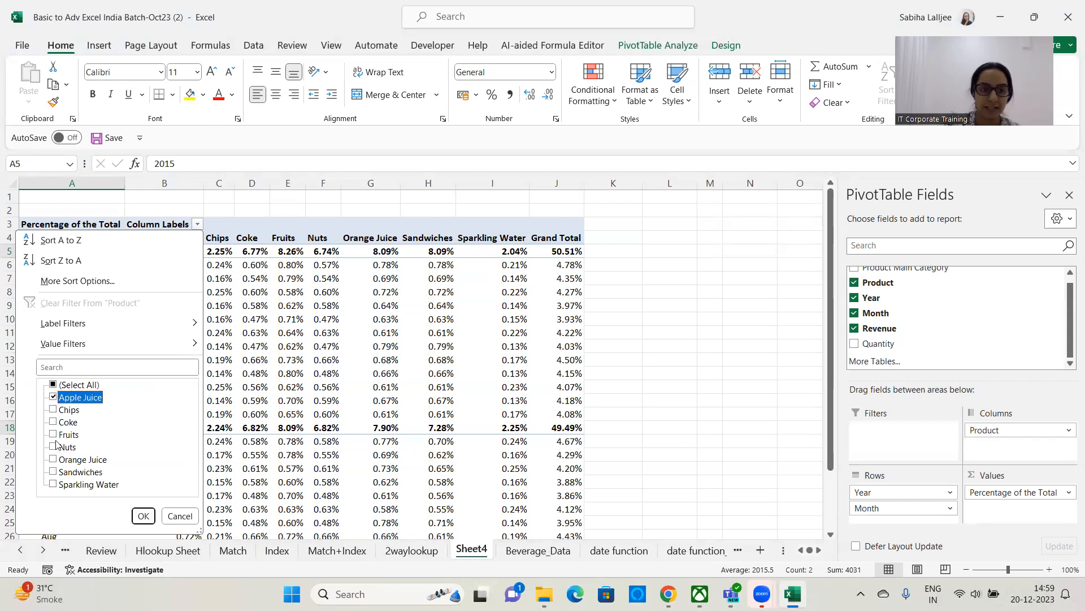
click(52, 434)
click(53, 447)
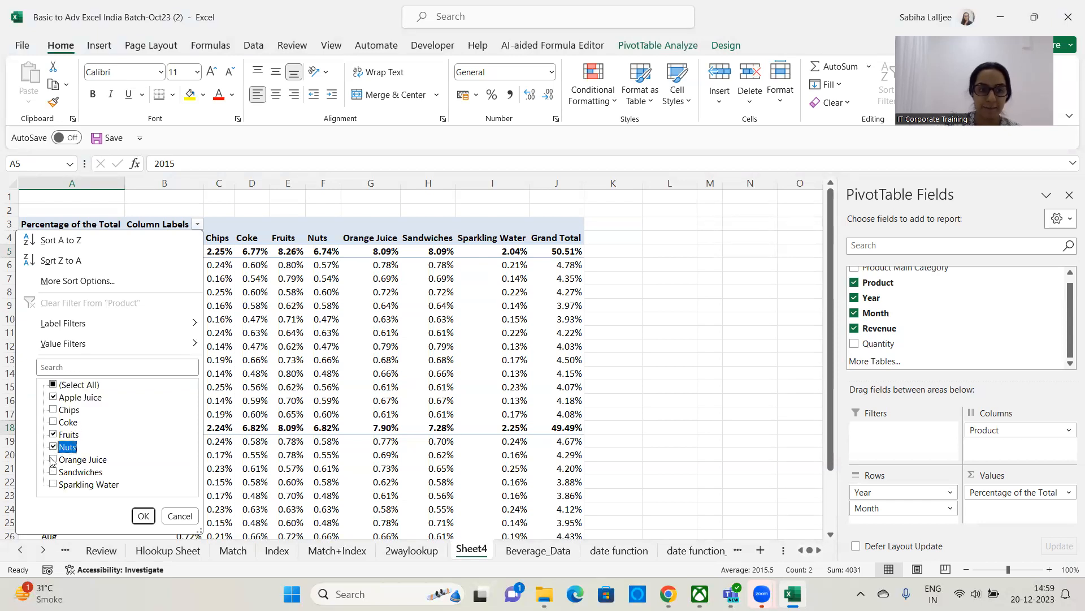
click(53, 459)
click(52, 472)
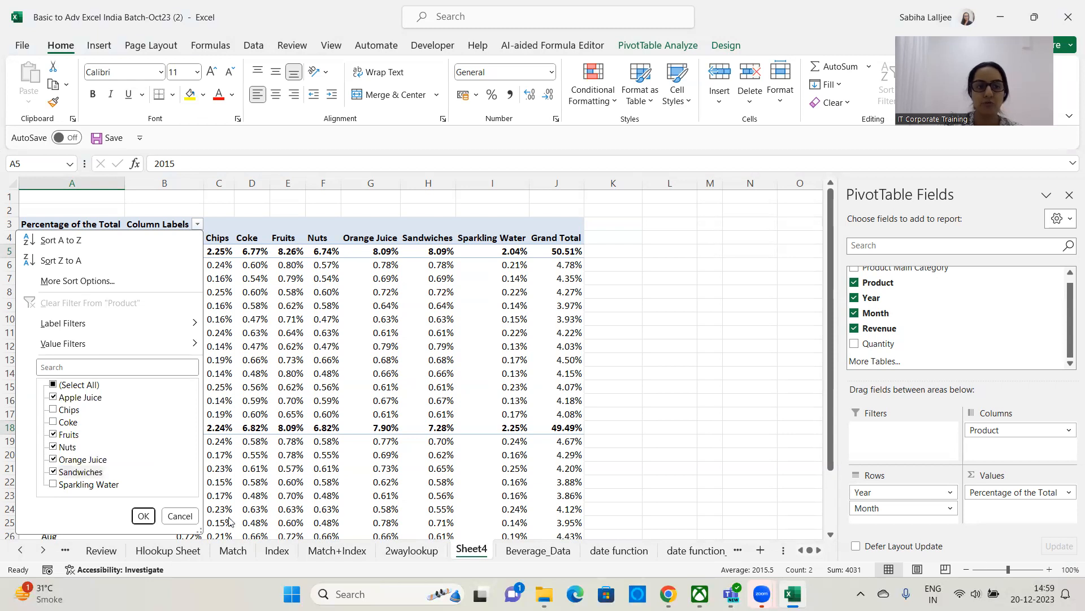
click(143, 516)
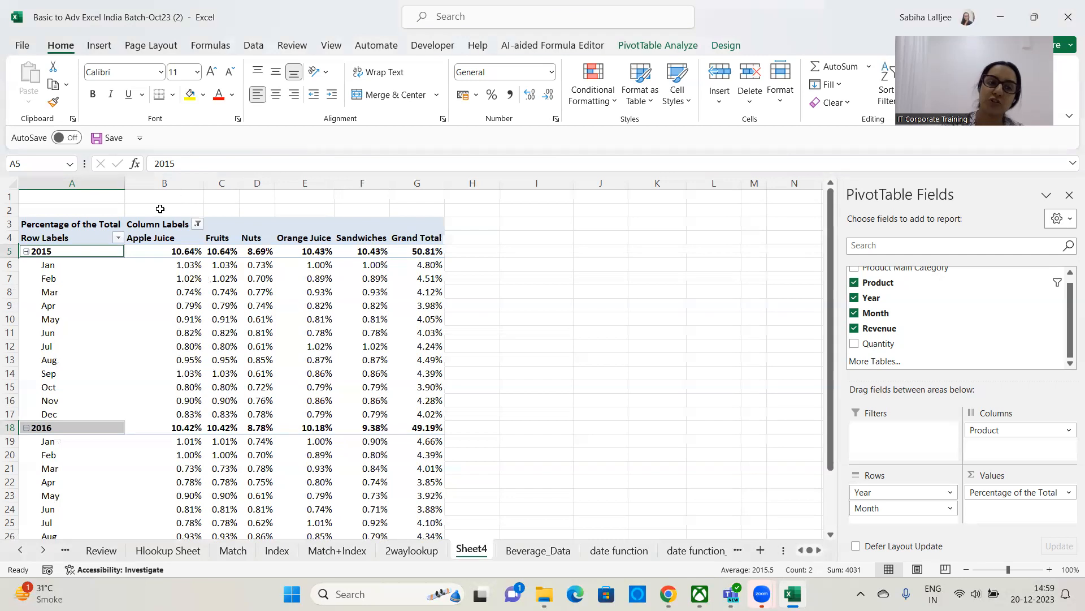
View the filter options of the row labels and the column labels, closing both without changes.
click(119, 238)
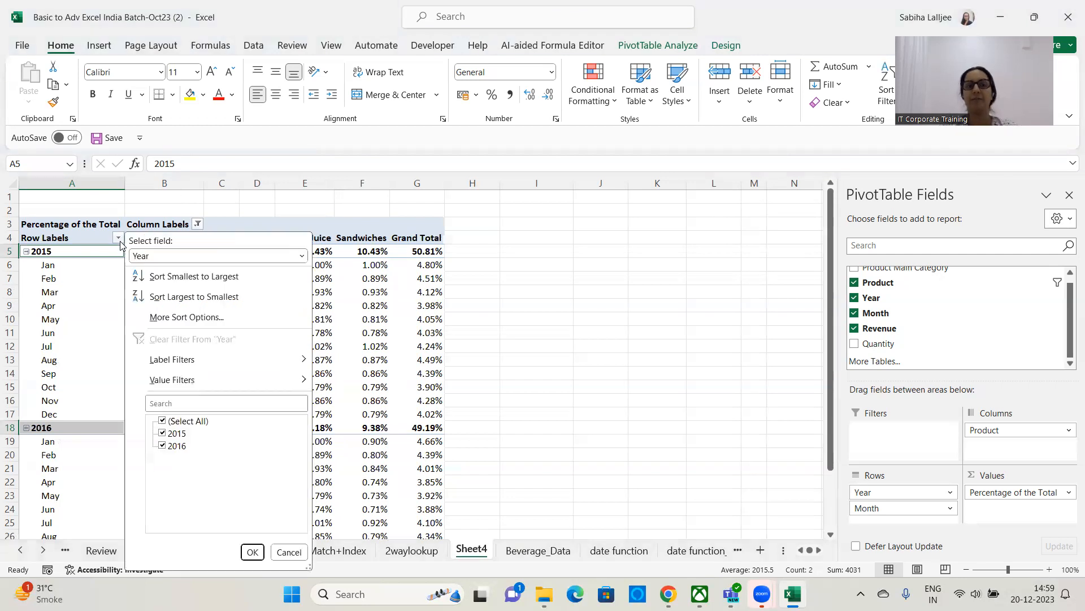
click(120, 242)
click(197, 226)
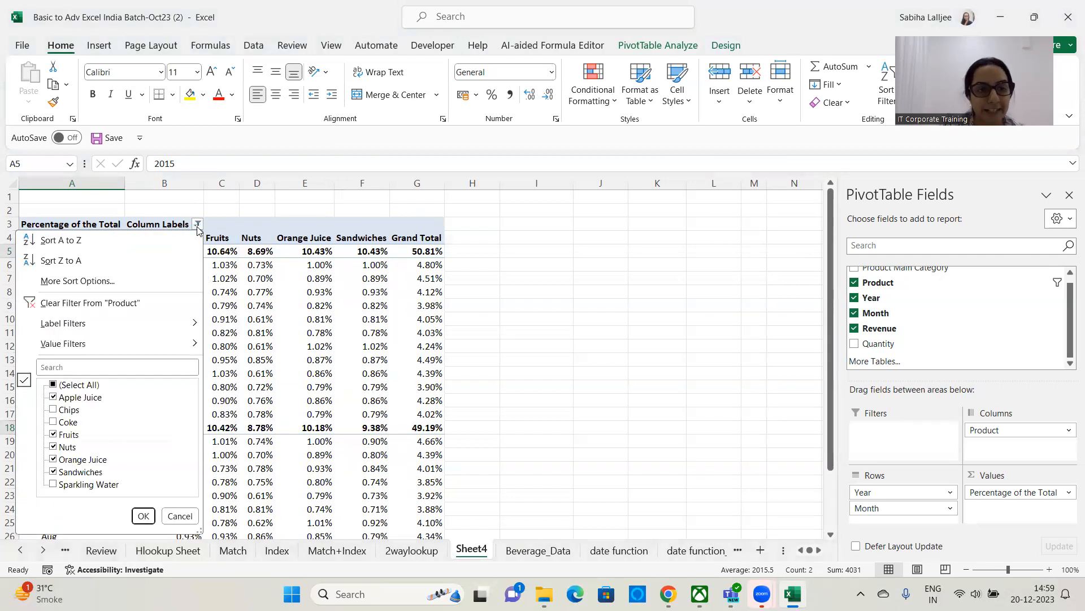
click(197, 227)
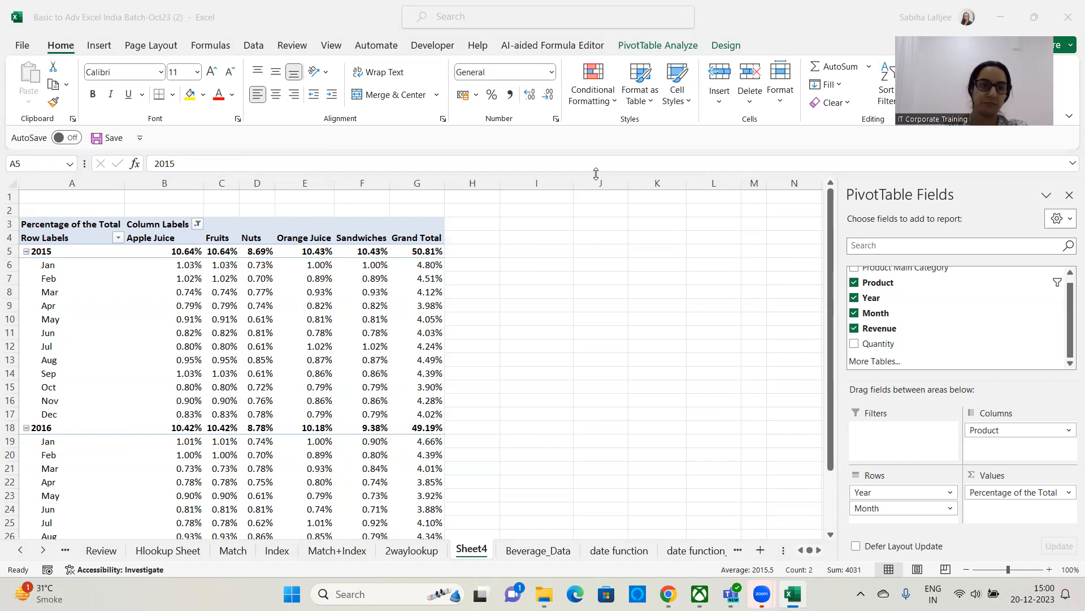
Examine the totals and filters settings in the PivotTable Options and close them without changes.
click(48, 309)
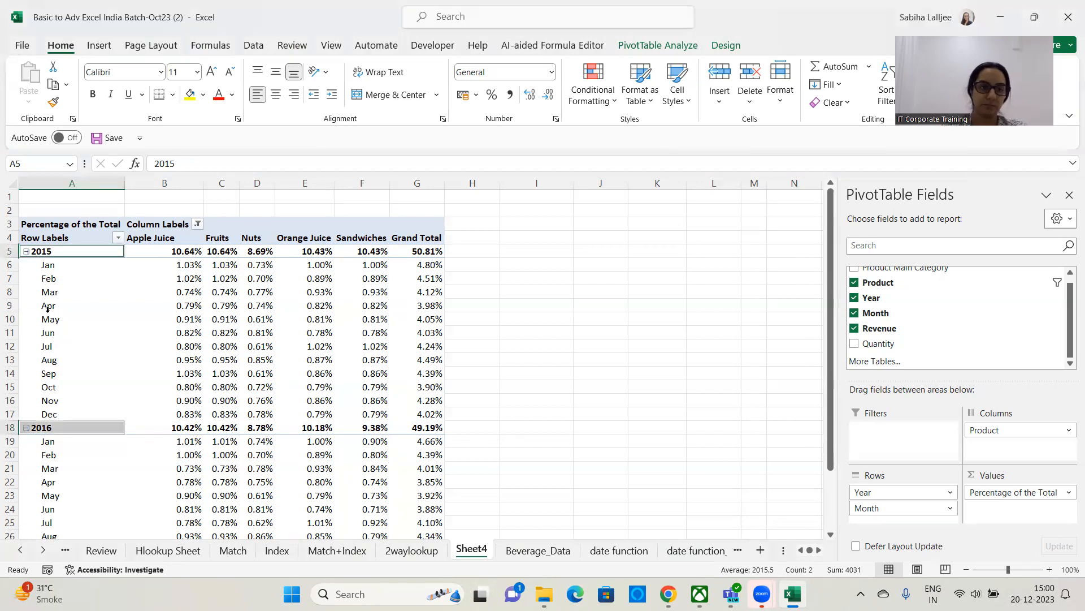
click(48, 361)
drag(49, 355, 38, 320)
right_click(39, 320)
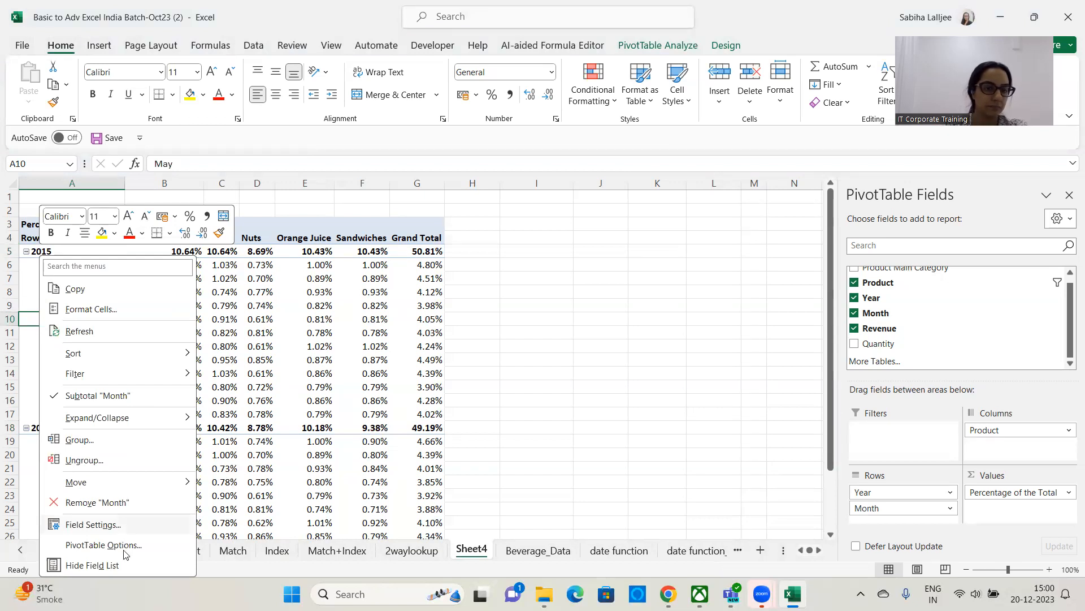
click(102, 545)
click(182, 277)
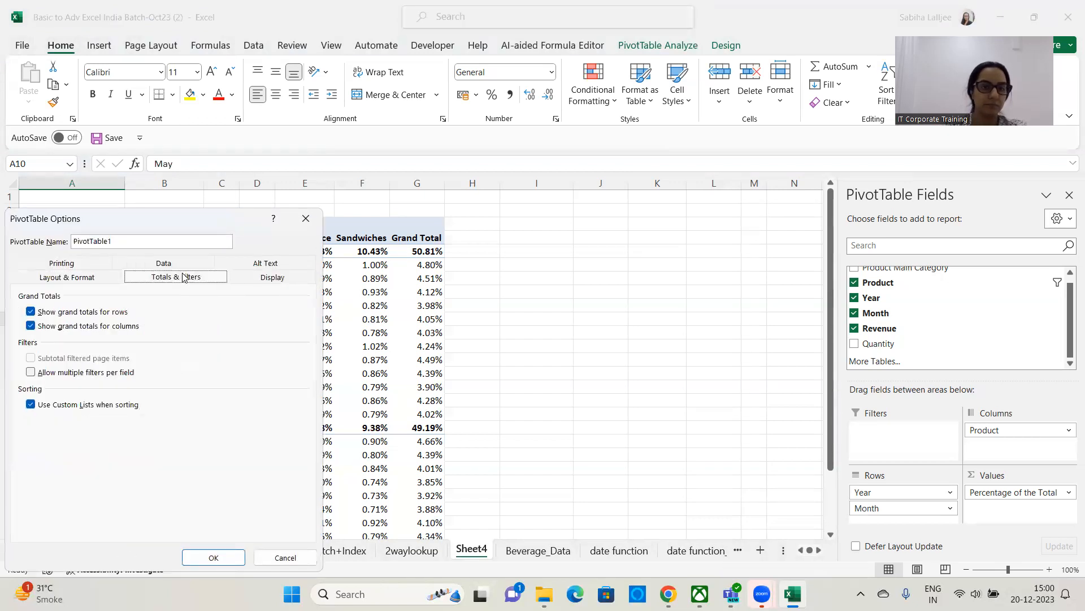
click(306, 219)
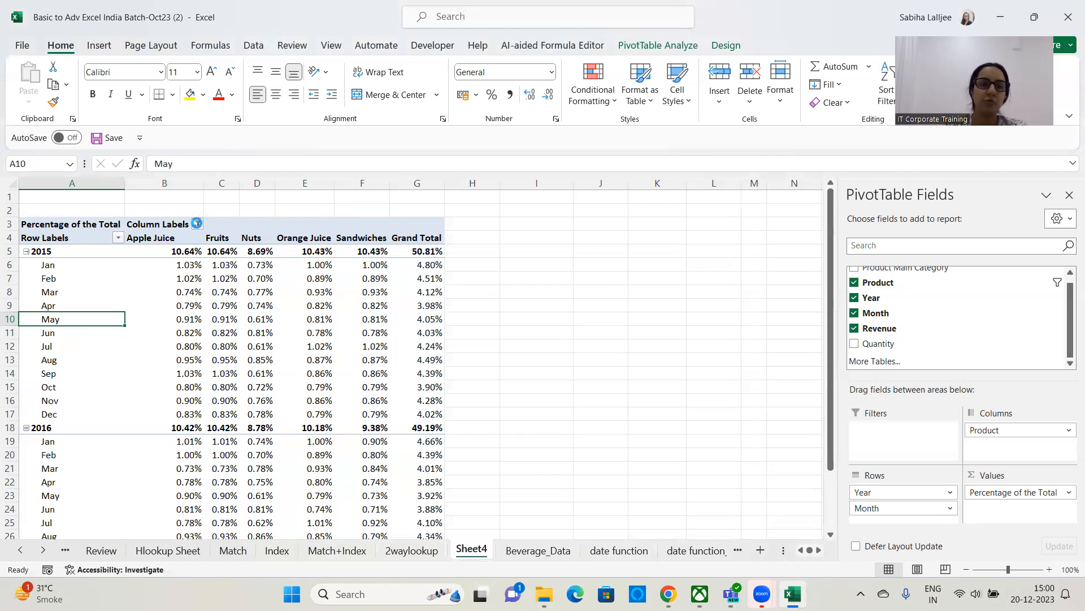
Clear the Product filter from the column labels.
click(196, 224)
click(76, 305)
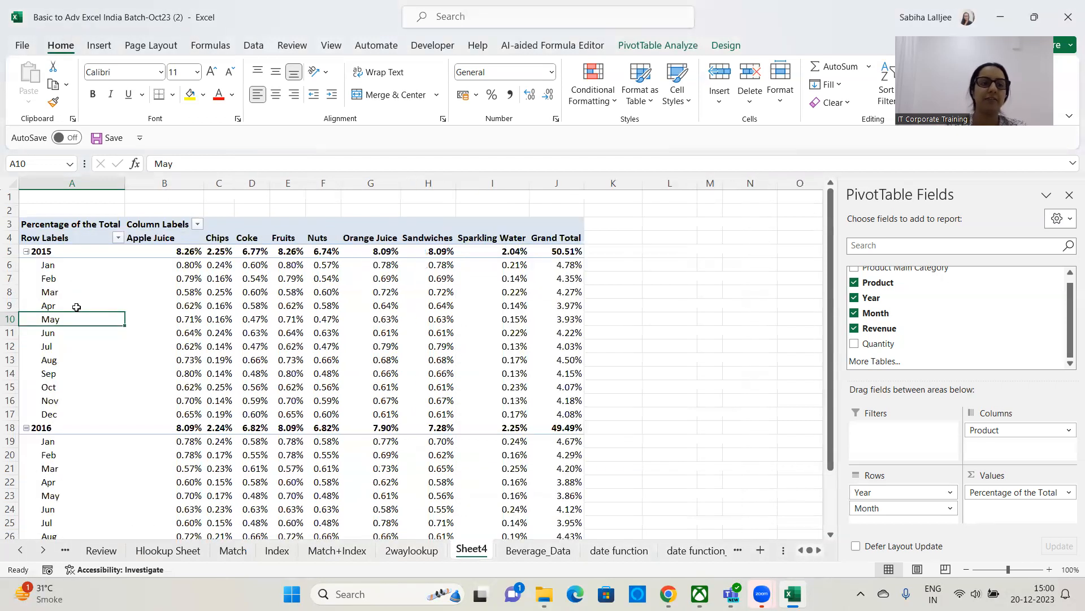
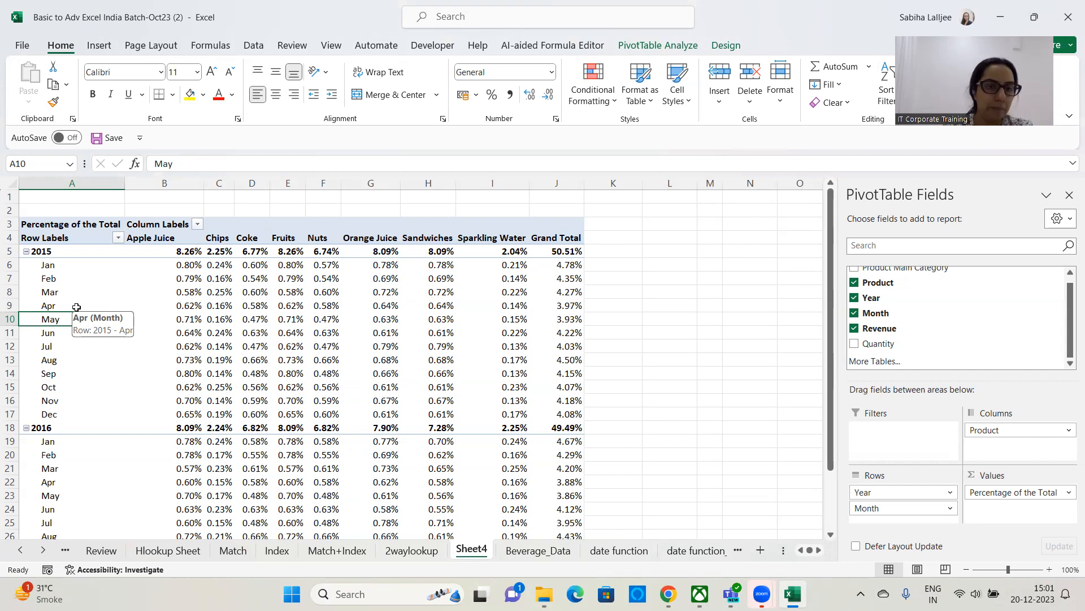
Apply a label filter to the Month row labels to show only months beginning with J.
click(117, 238)
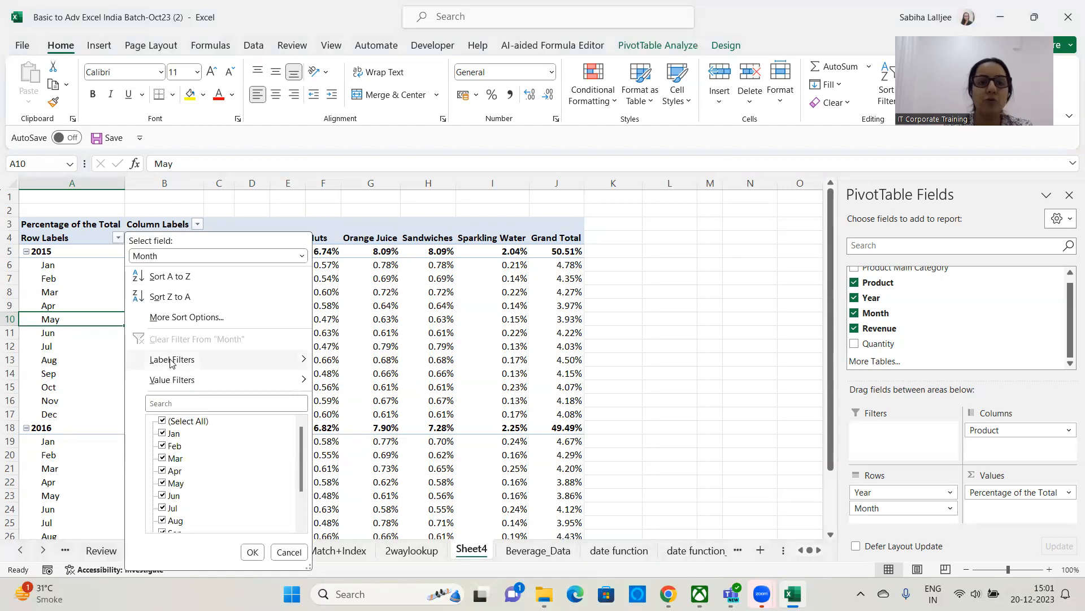
mouse_move(171, 362)
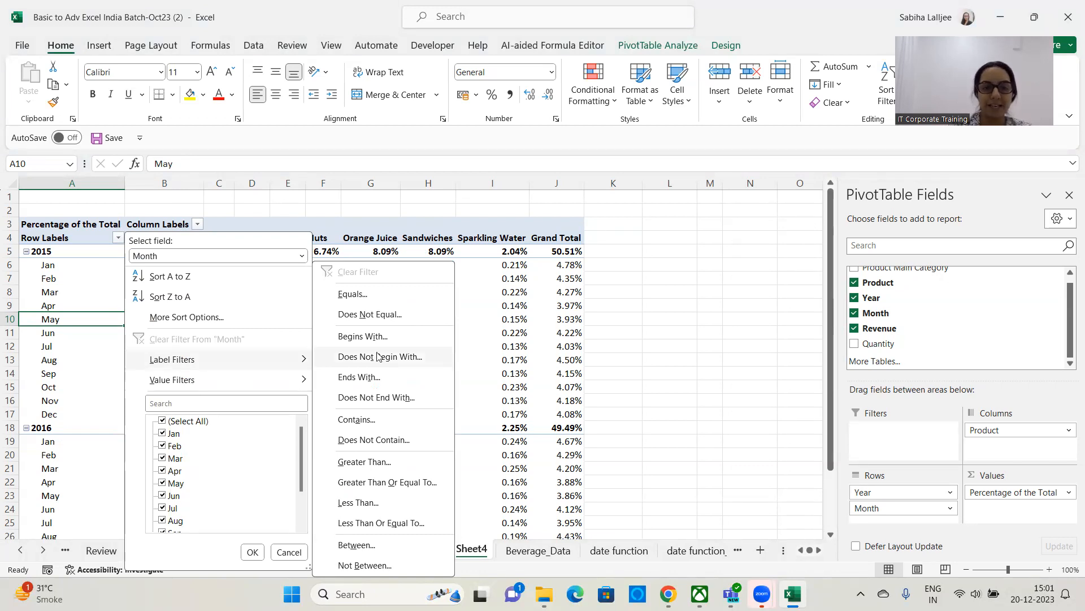
click(383, 336)
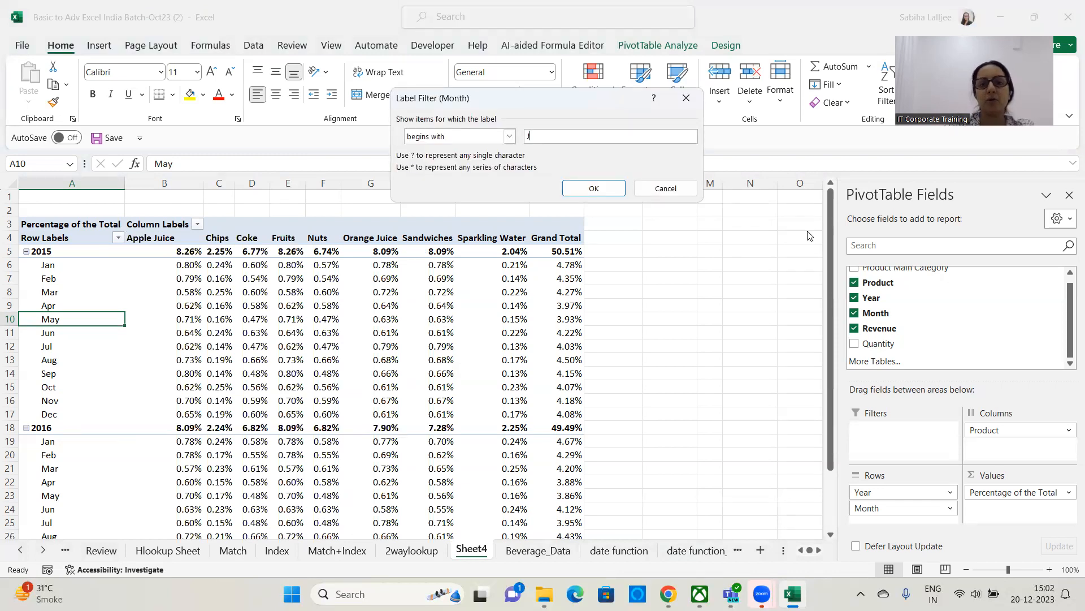
click(611, 192)
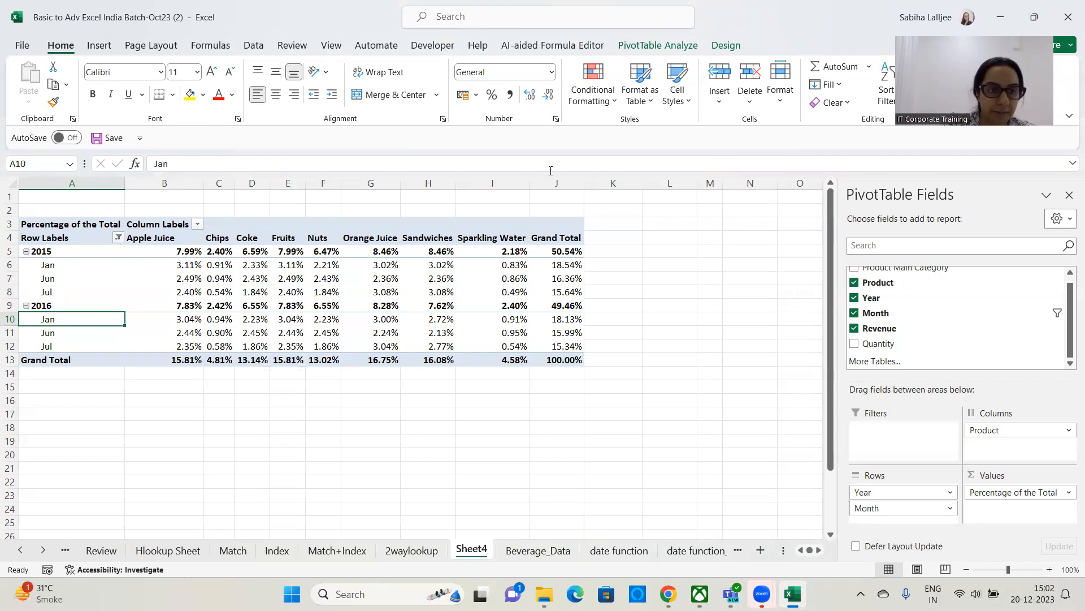
Apply a value filter to Month for Percentage of the Total greater than 5%, and look through the filtered table.
click(118, 238)
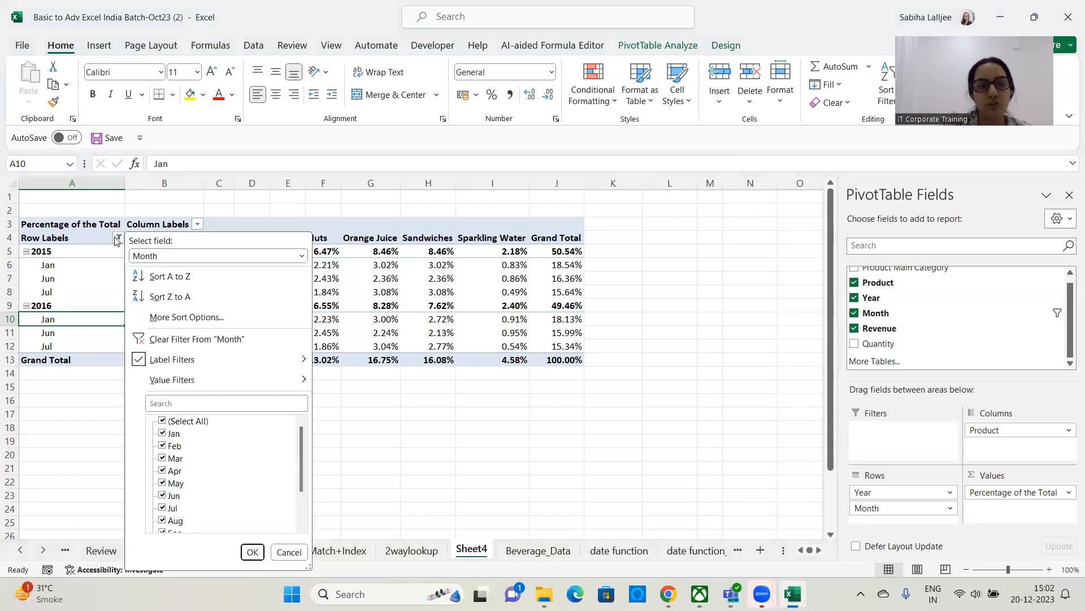
mouse_move(240, 387)
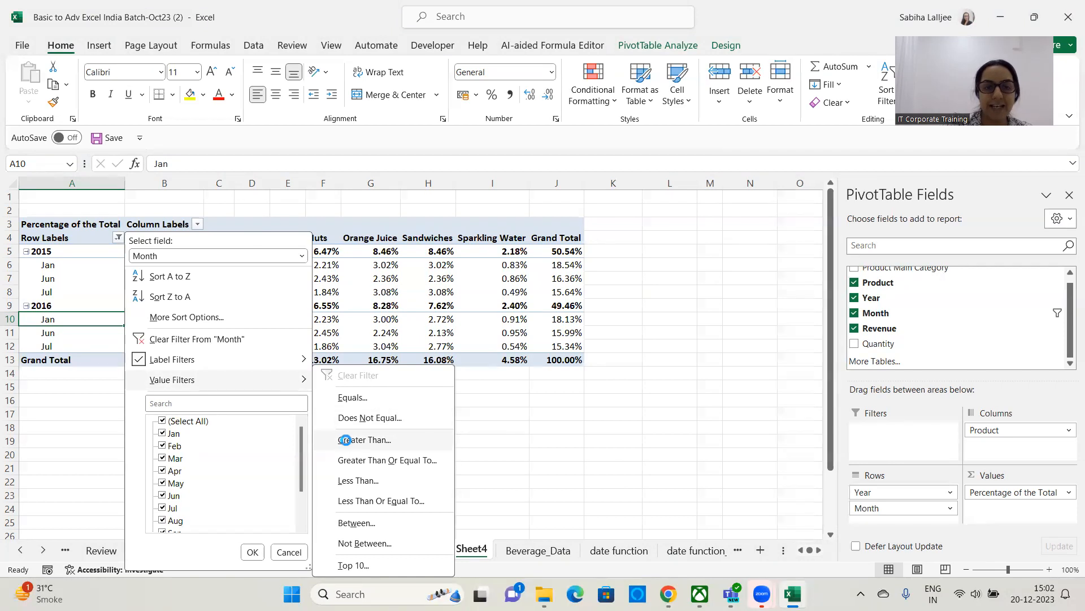
click(347, 443)
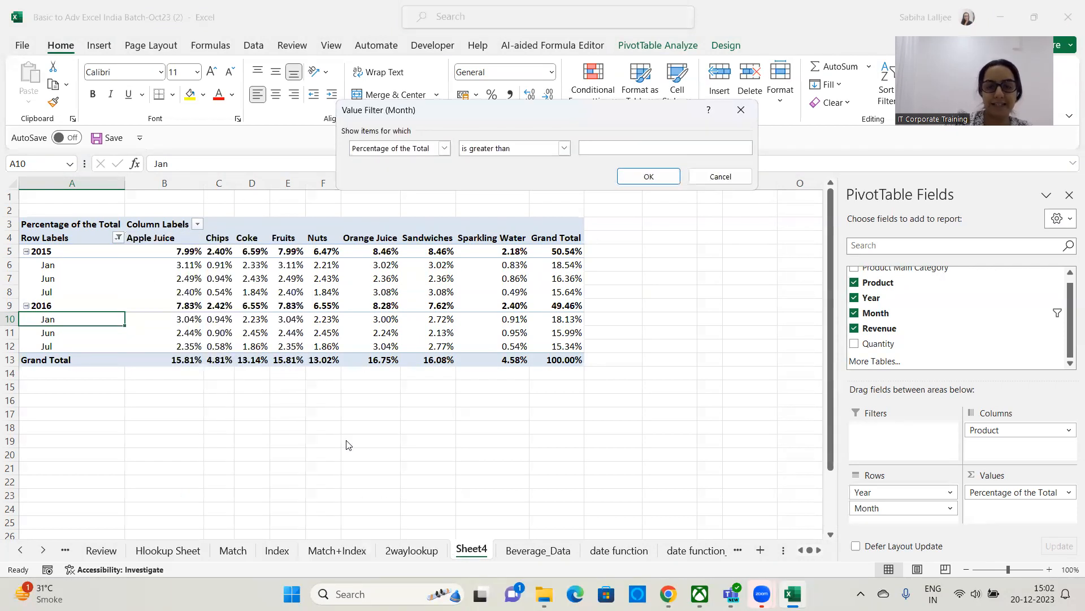
text(5%)
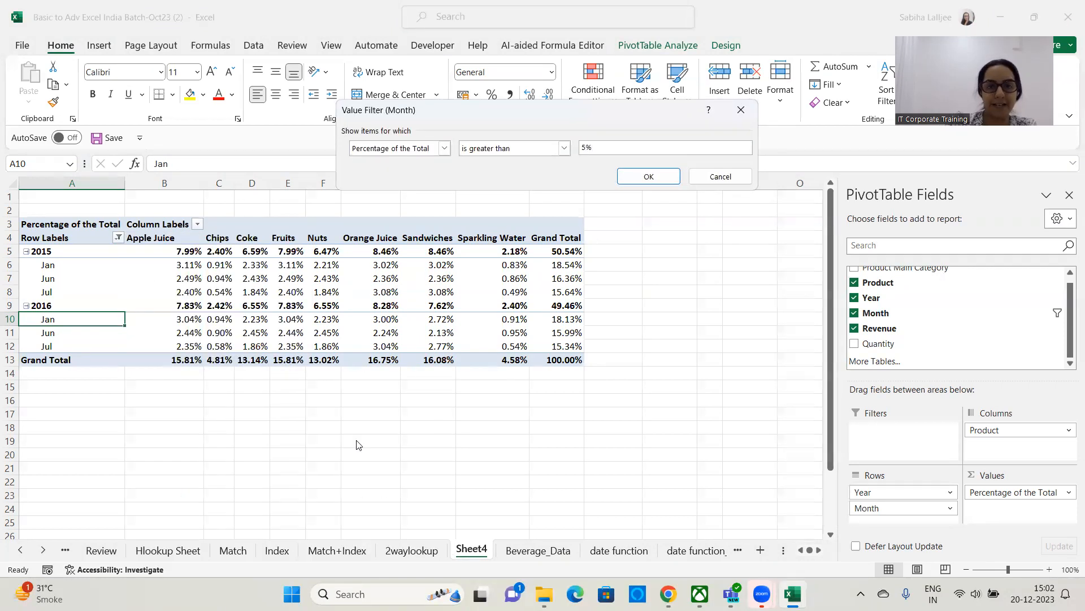
click(645, 180)
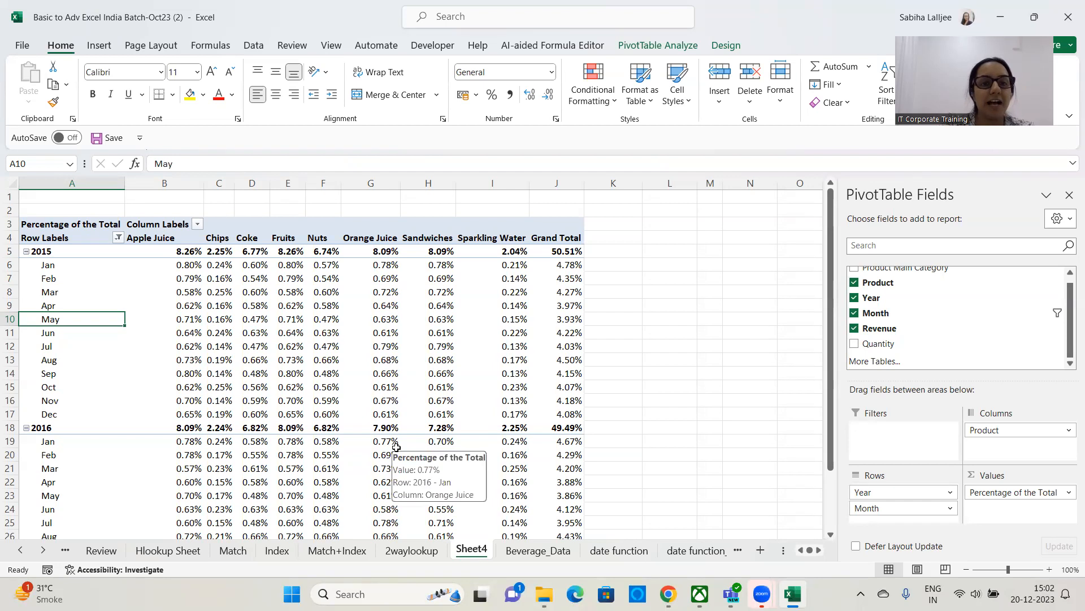
scroll(712, 350, down, 4)
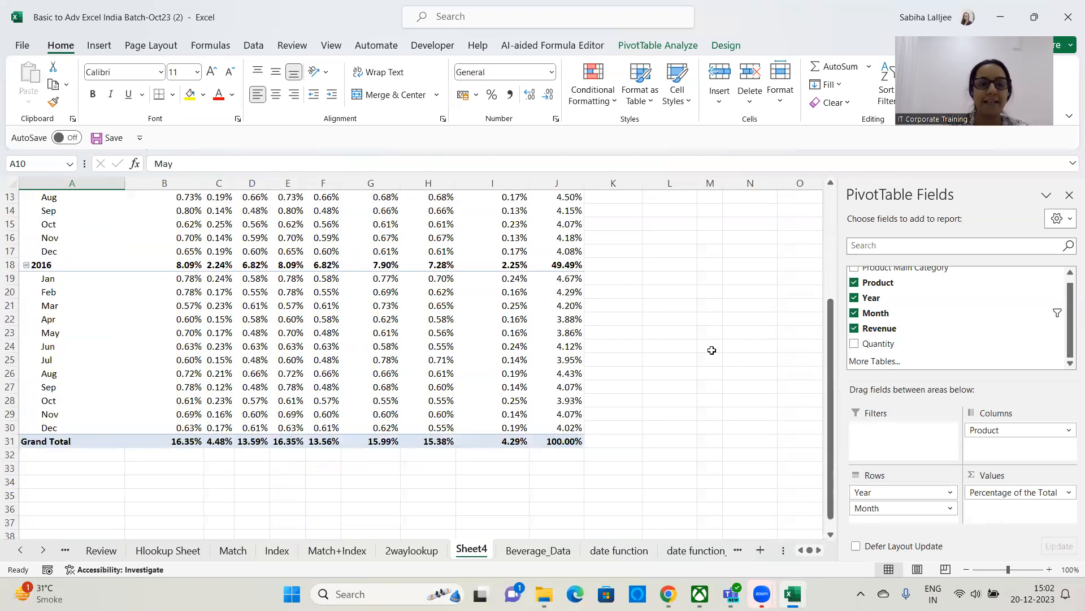
scroll(710, 350, up, 4)
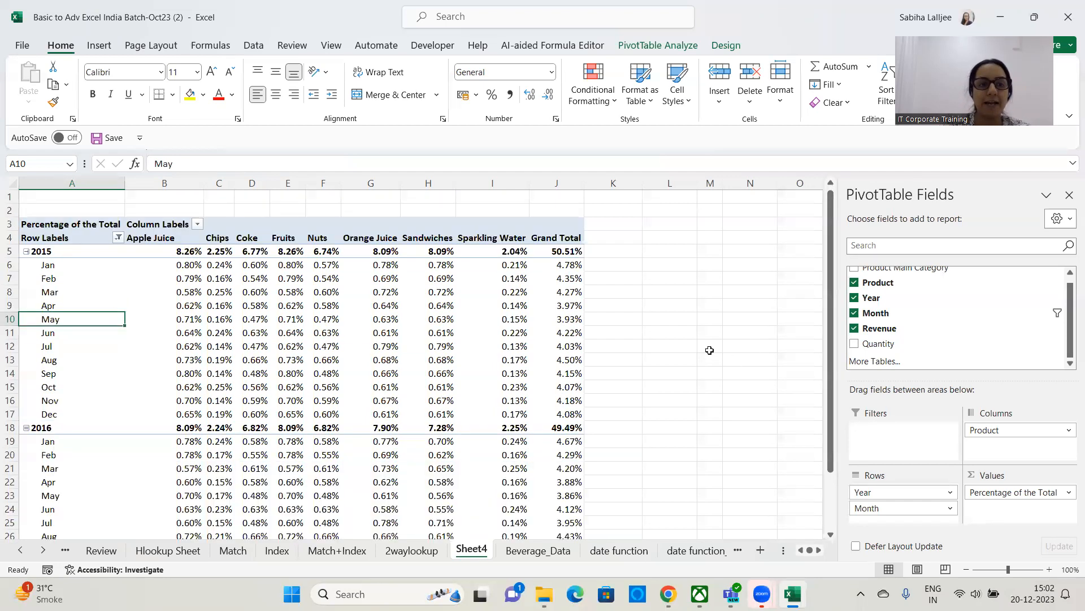
Review the Month field's greater-than value filter settings and cancel without changes.
click(118, 237)
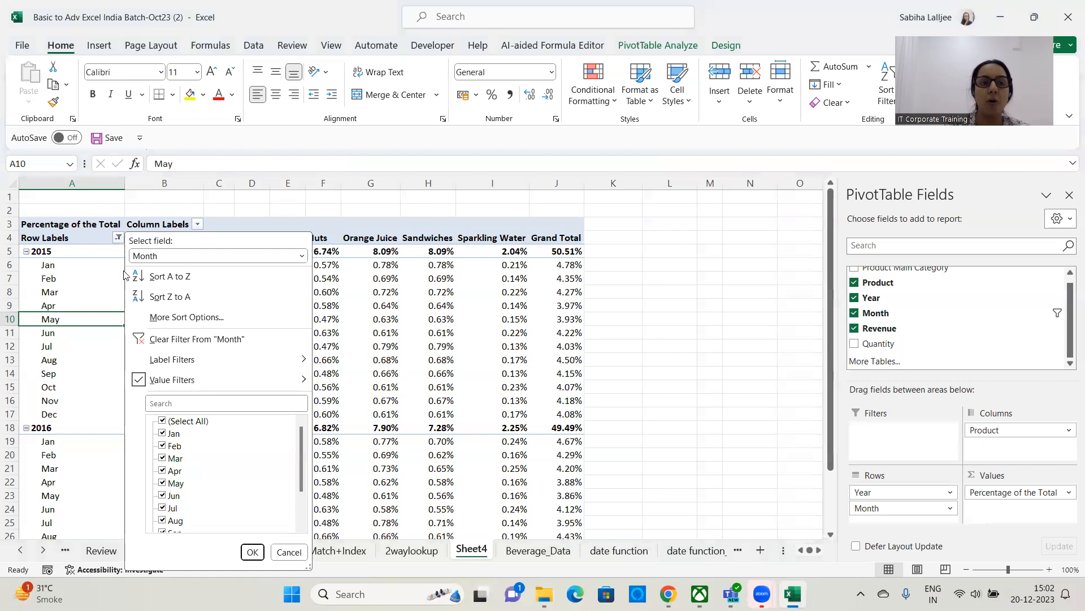
mouse_move(207, 386)
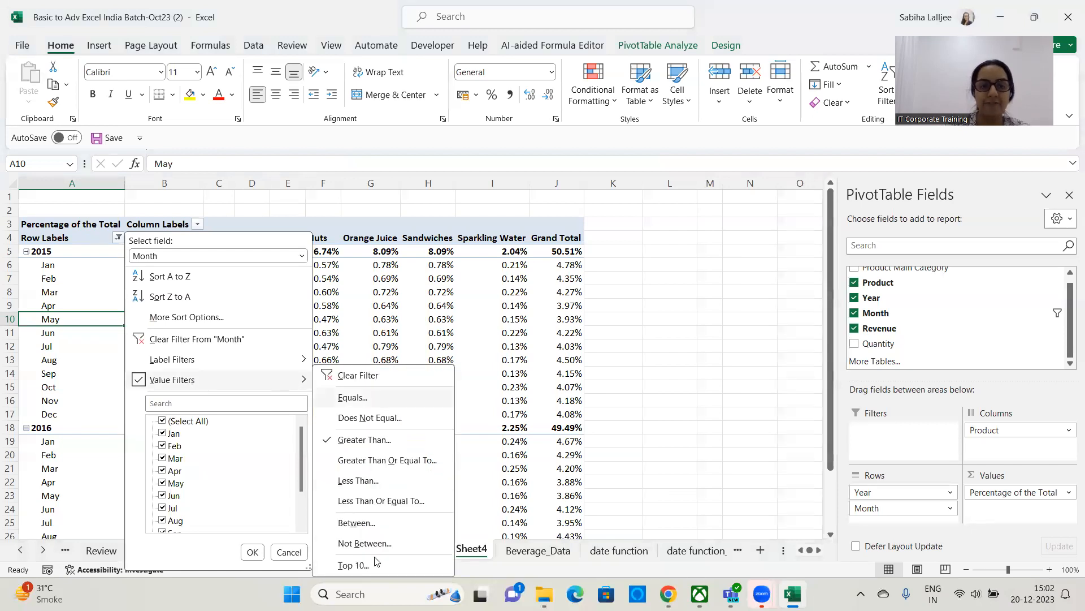
click(364, 440)
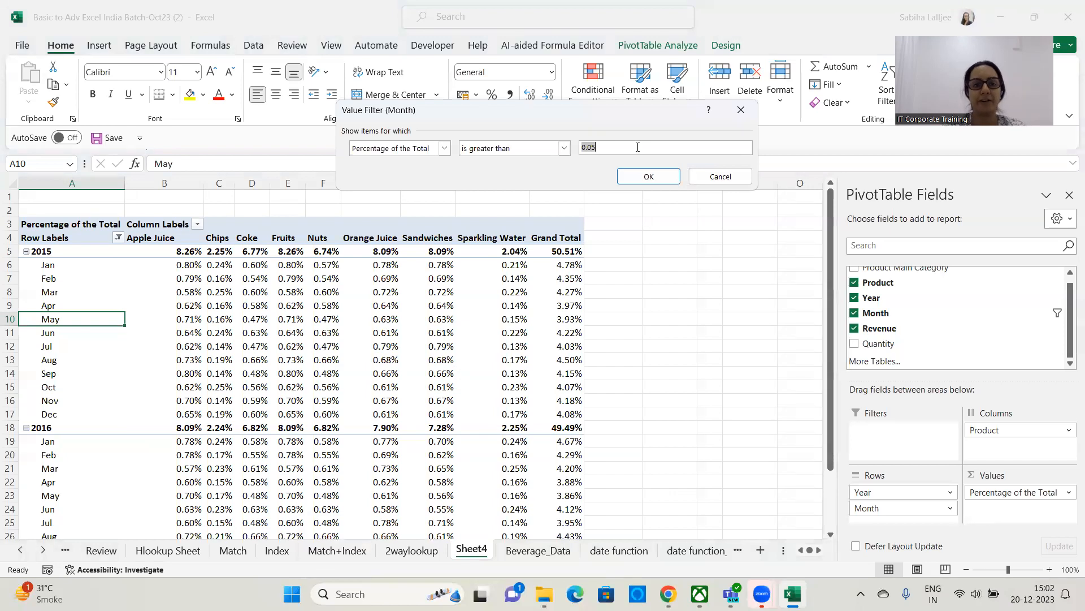
click(715, 178)
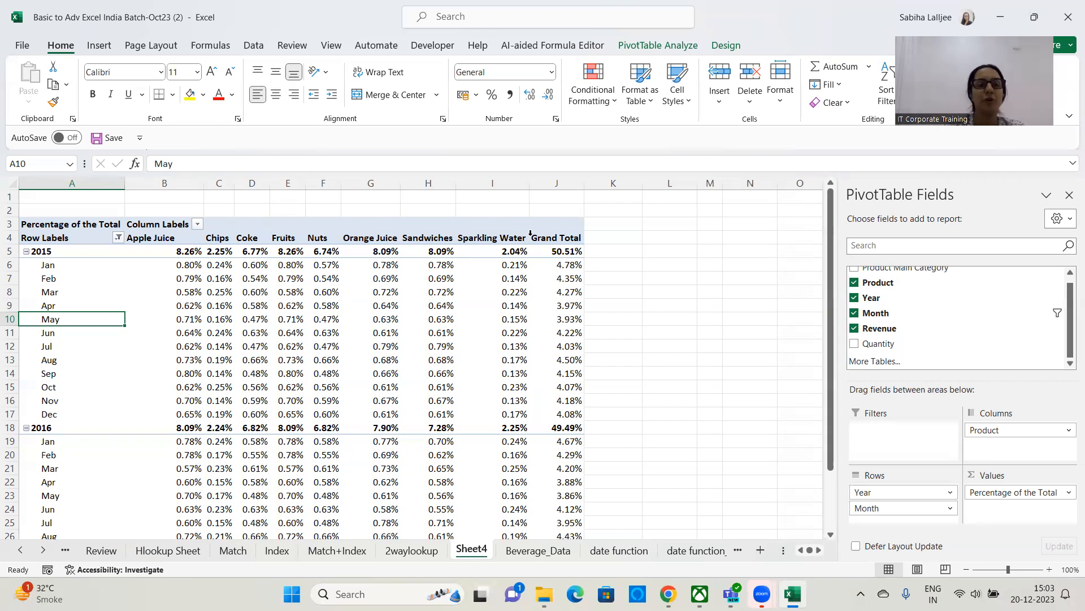
Allow multiple filters per field in the pivot table's options for totals and filters.
right_click(206, 281)
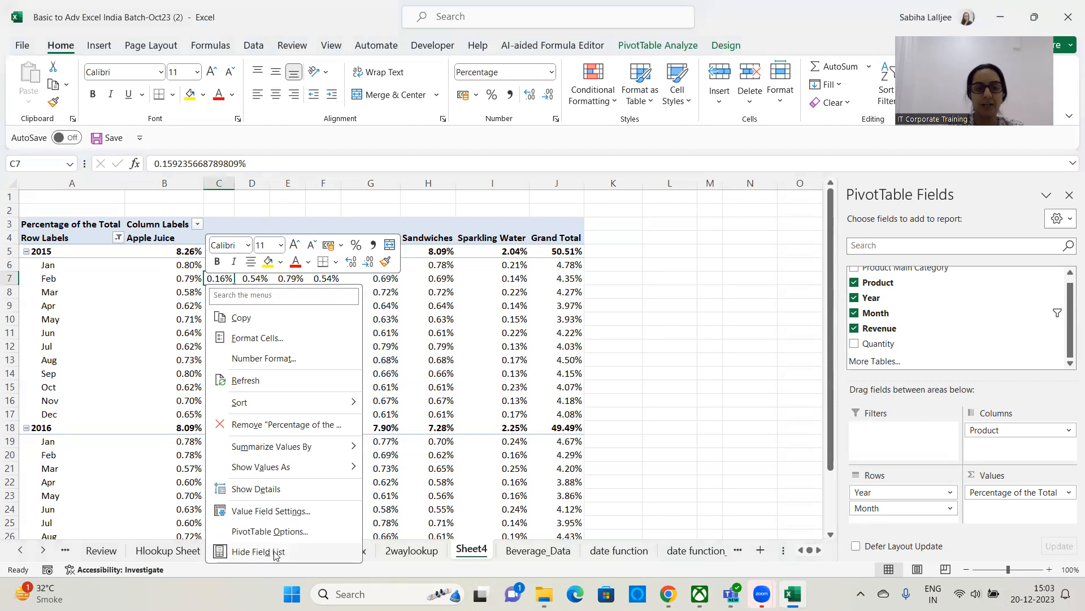
click(270, 532)
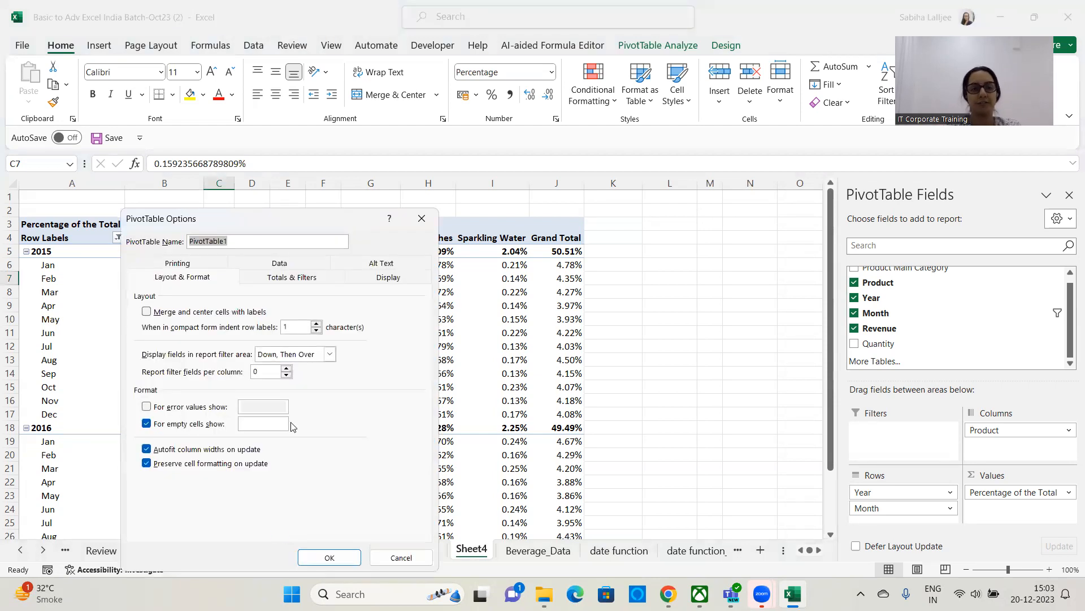
drag(310, 228, 510, 88)
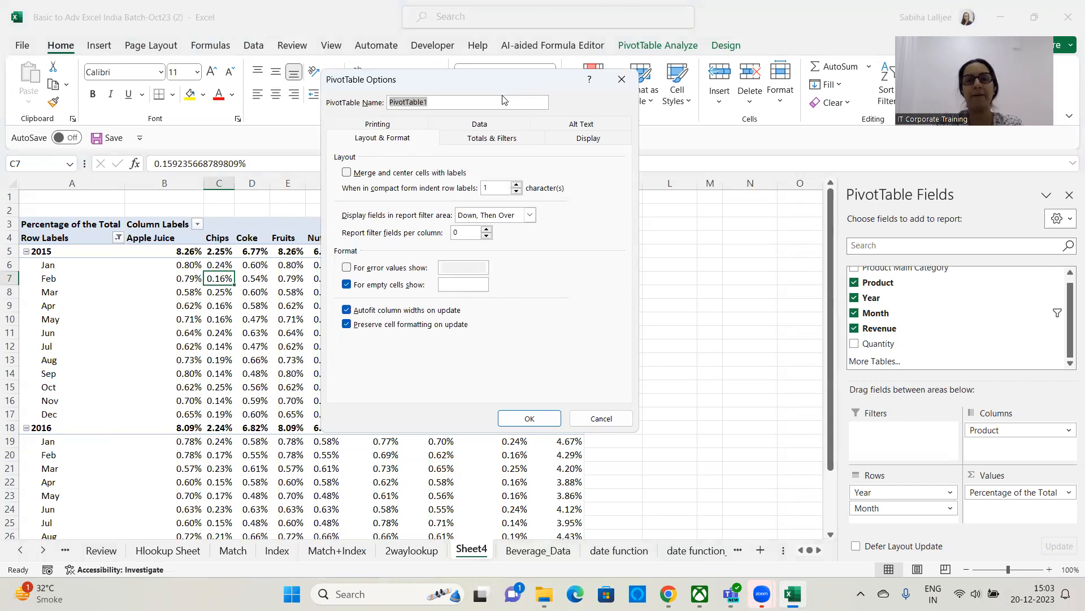
click(506, 139)
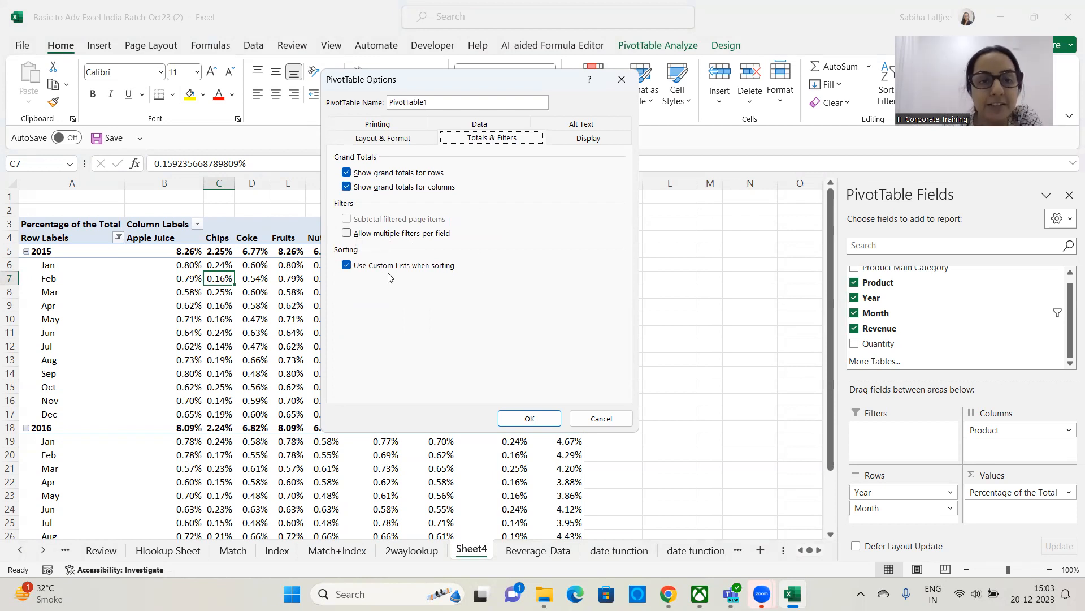
click(346, 234)
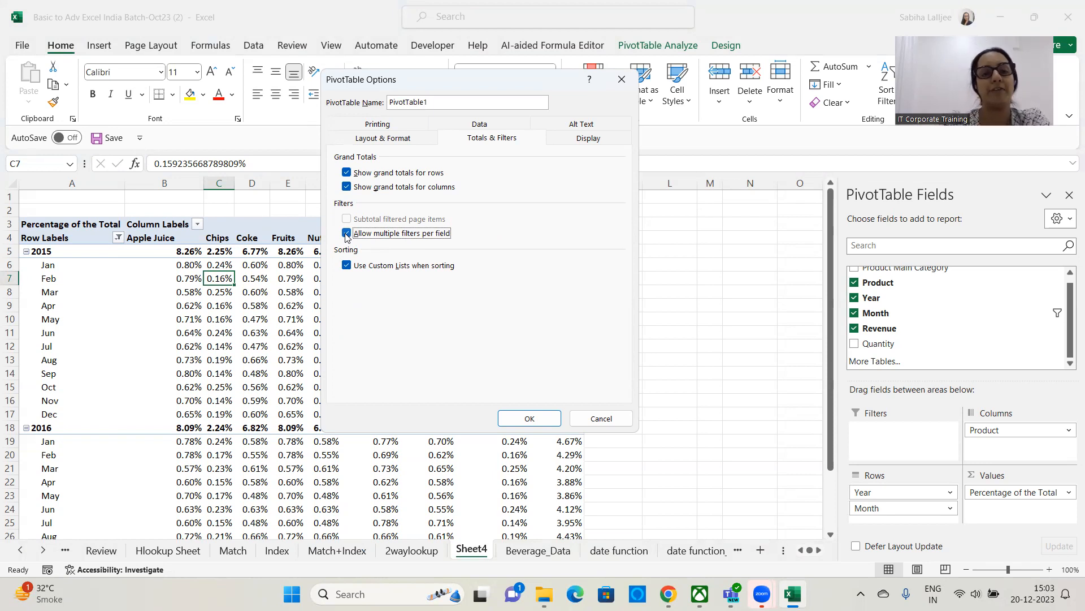
click(539, 421)
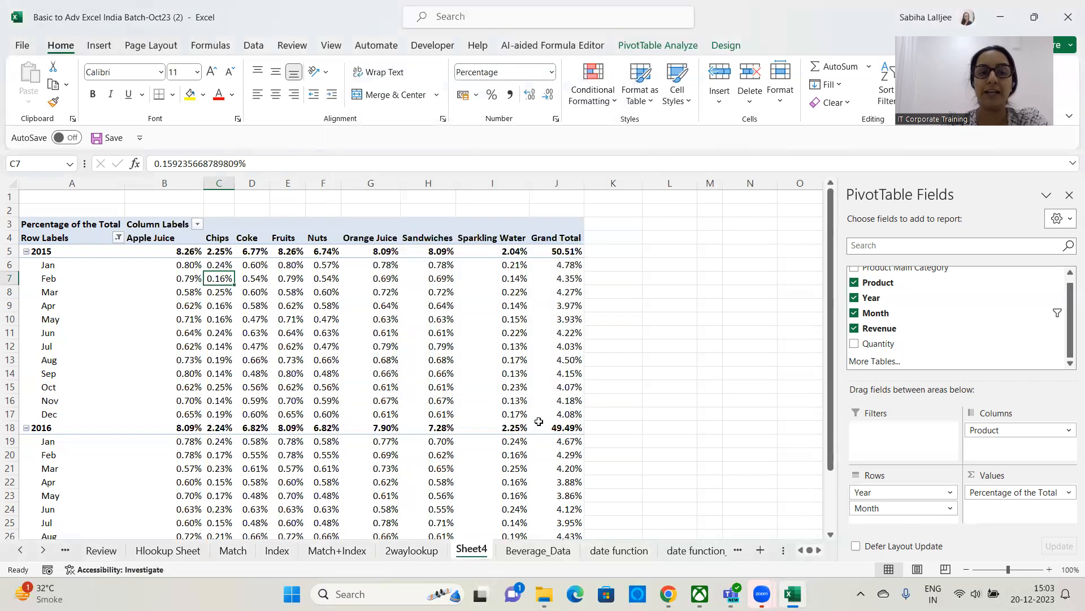
Look through the label and value filter choices for the Year field in the row labels.
click(118, 237)
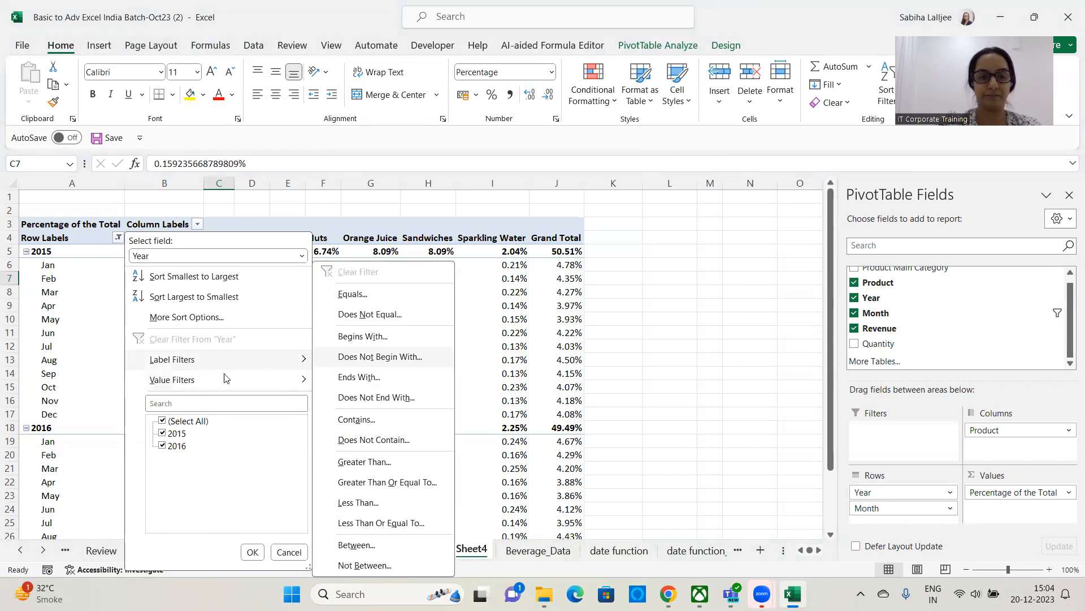
click(118, 237)
click(118, 237)
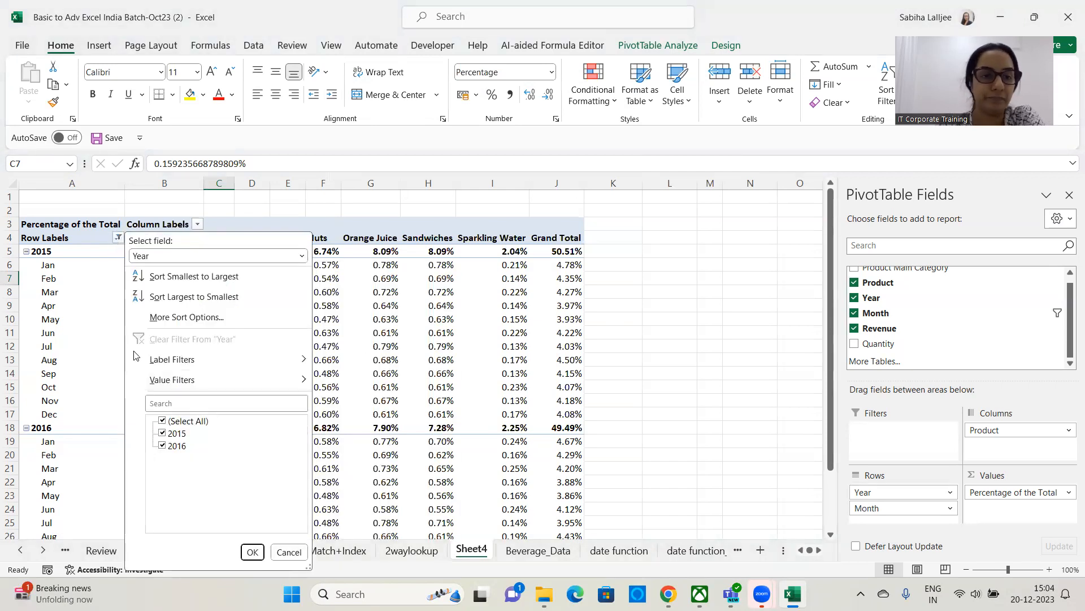
click(51, 296)
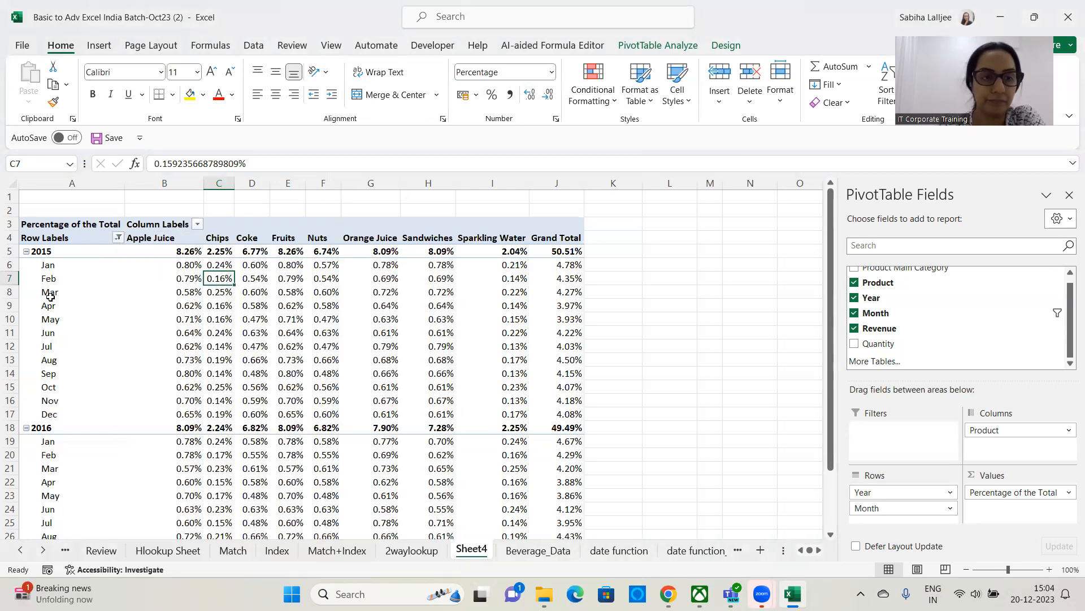
click(59, 246)
click(58, 238)
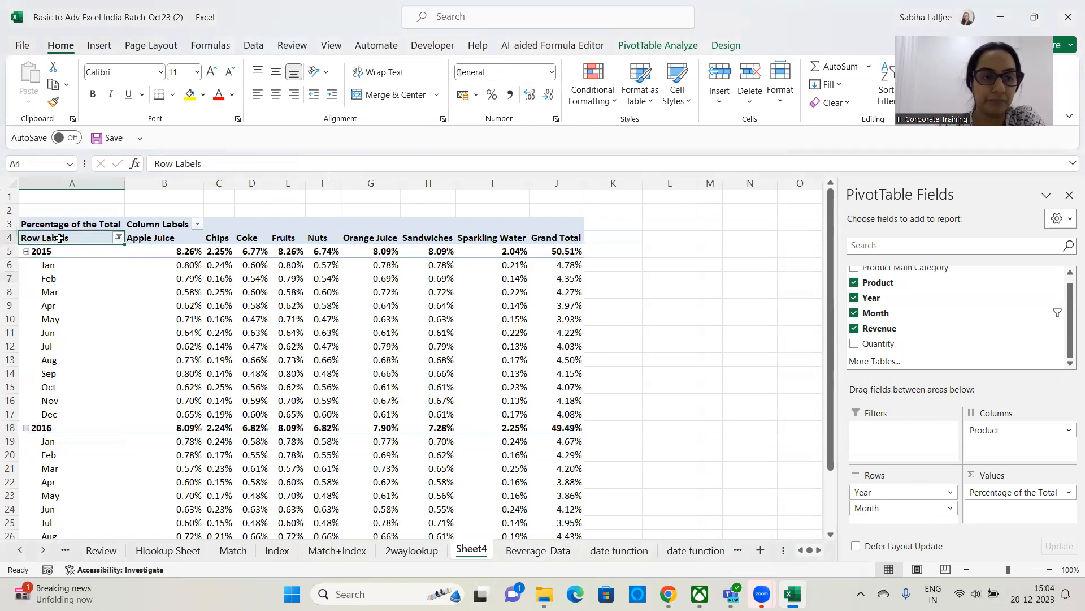
click(117, 237)
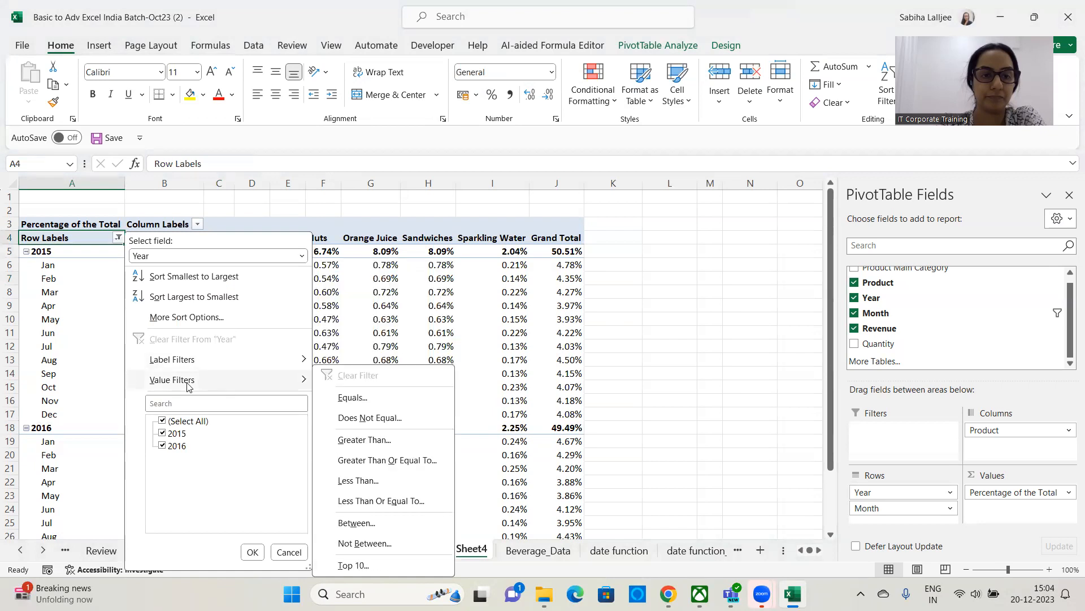
click(104, 252)
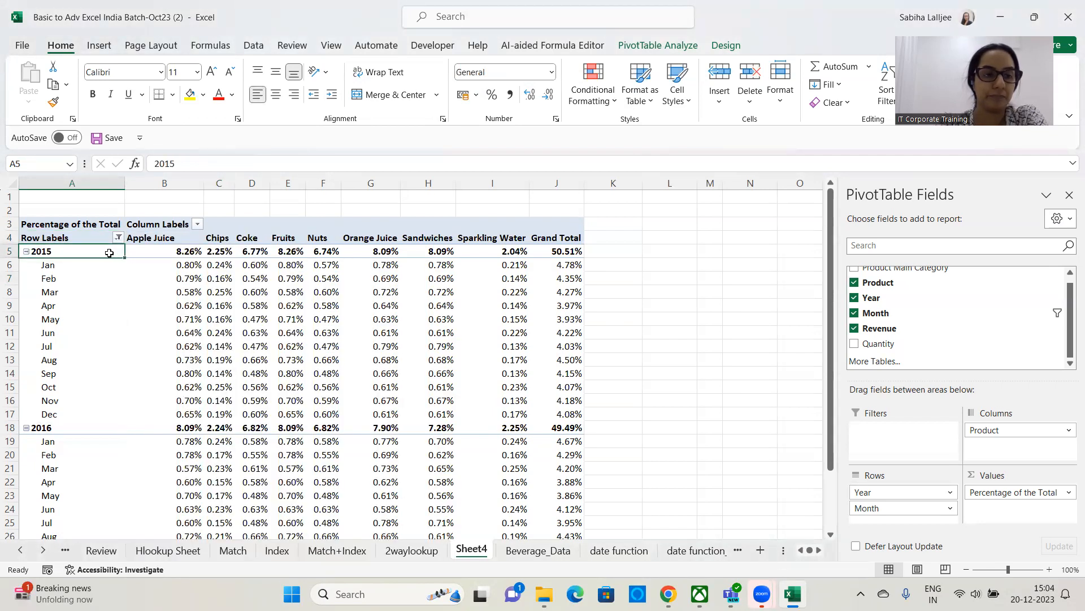
click(118, 238)
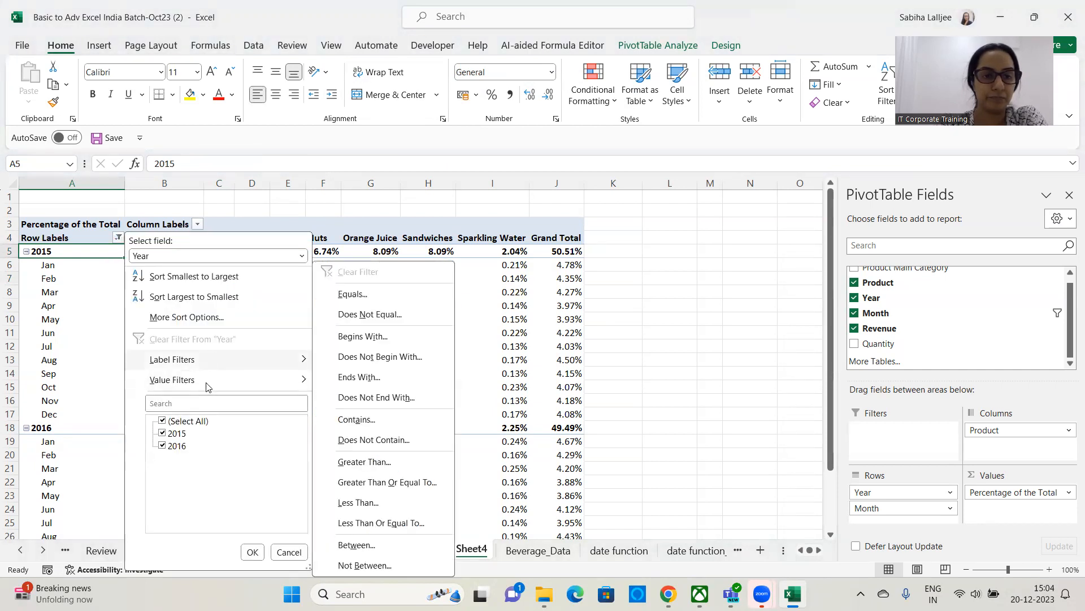
mouse_move(207, 386)
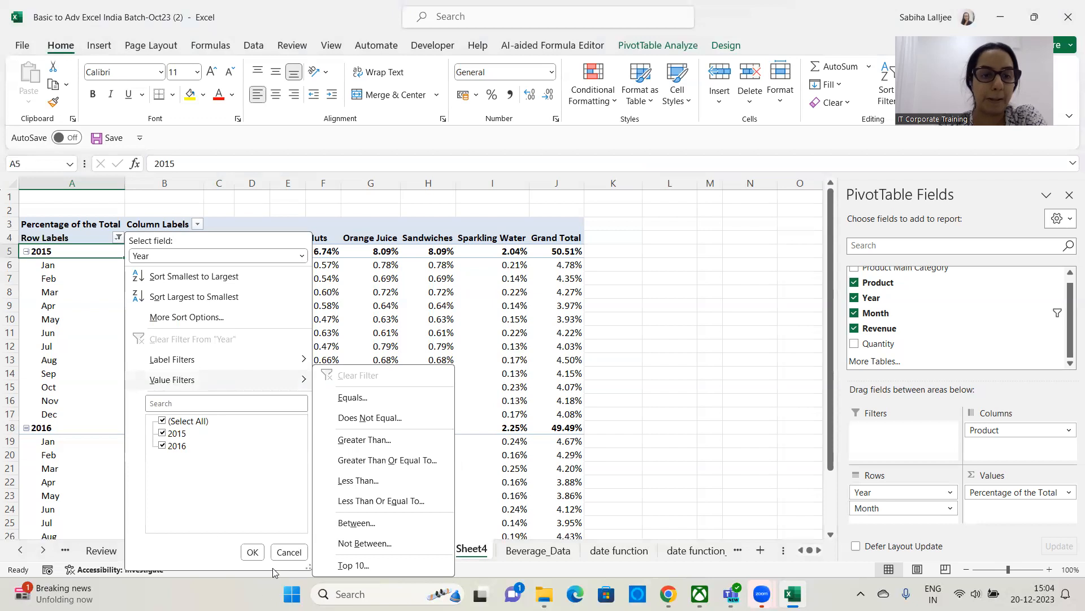
click(283, 553)
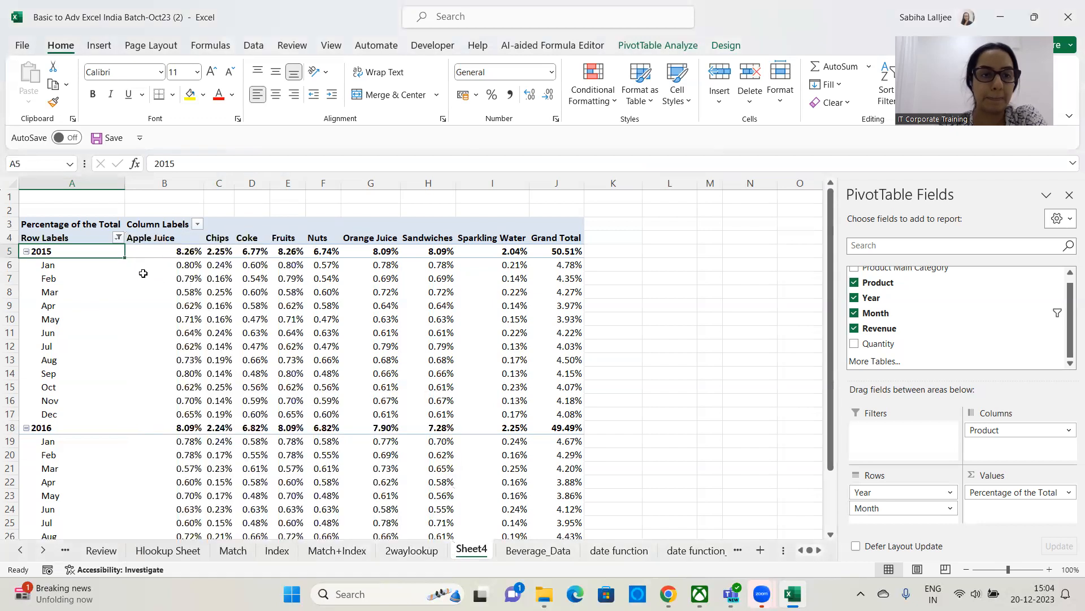
click(118, 237)
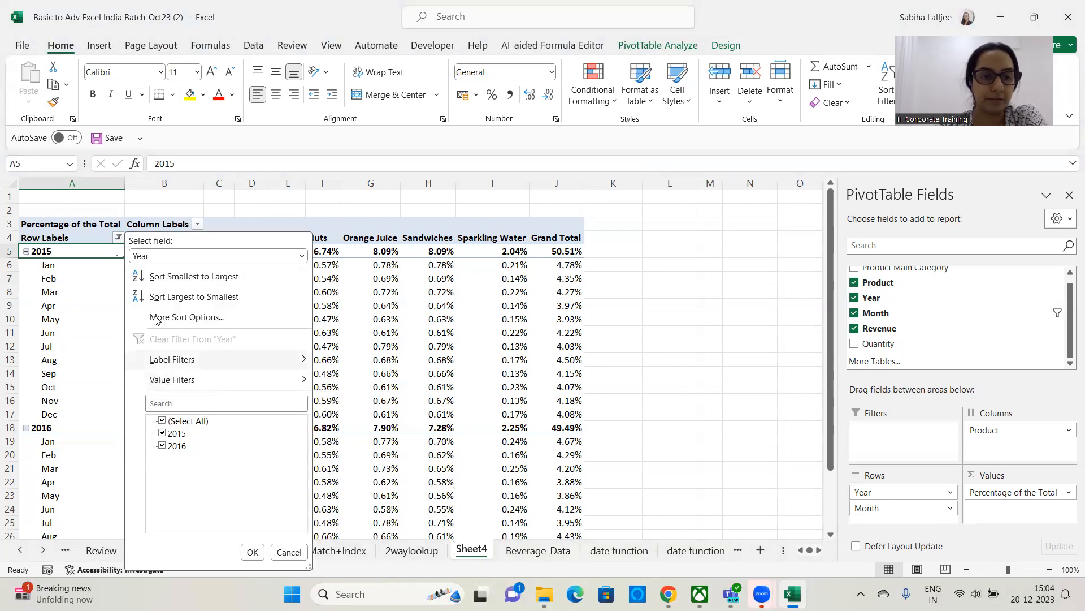
click(253, 551)
Clear the value filter from the Month field in the row labels.
click(82, 271)
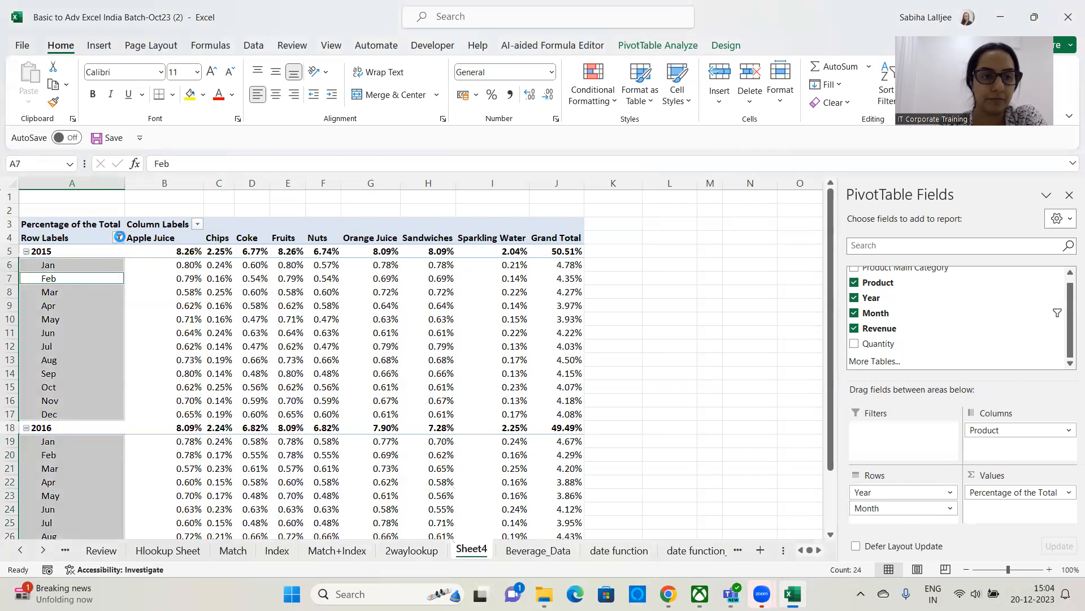
click(118, 237)
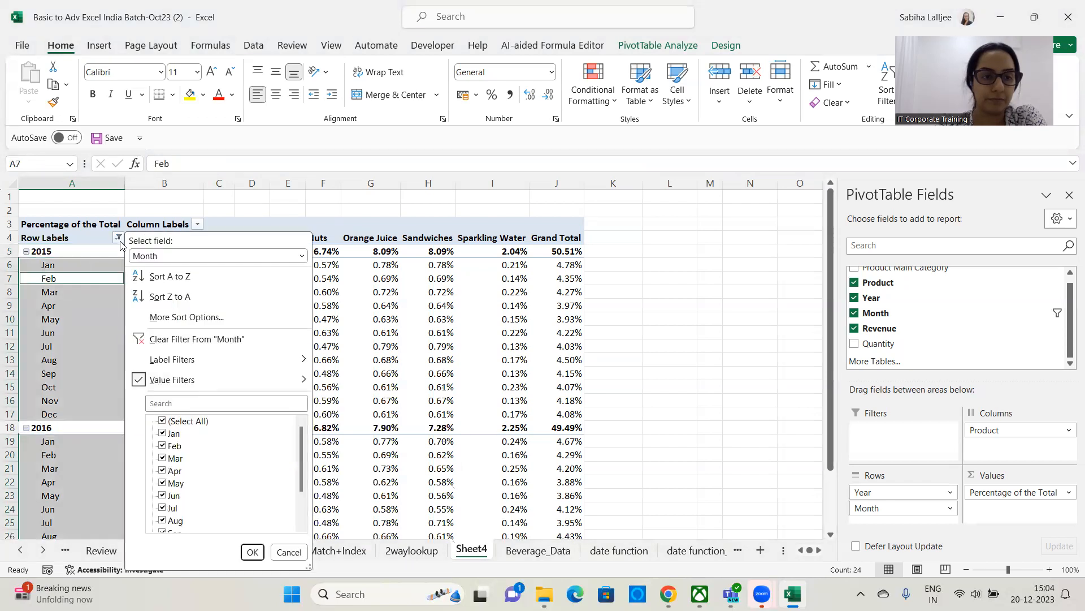
click(172, 342)
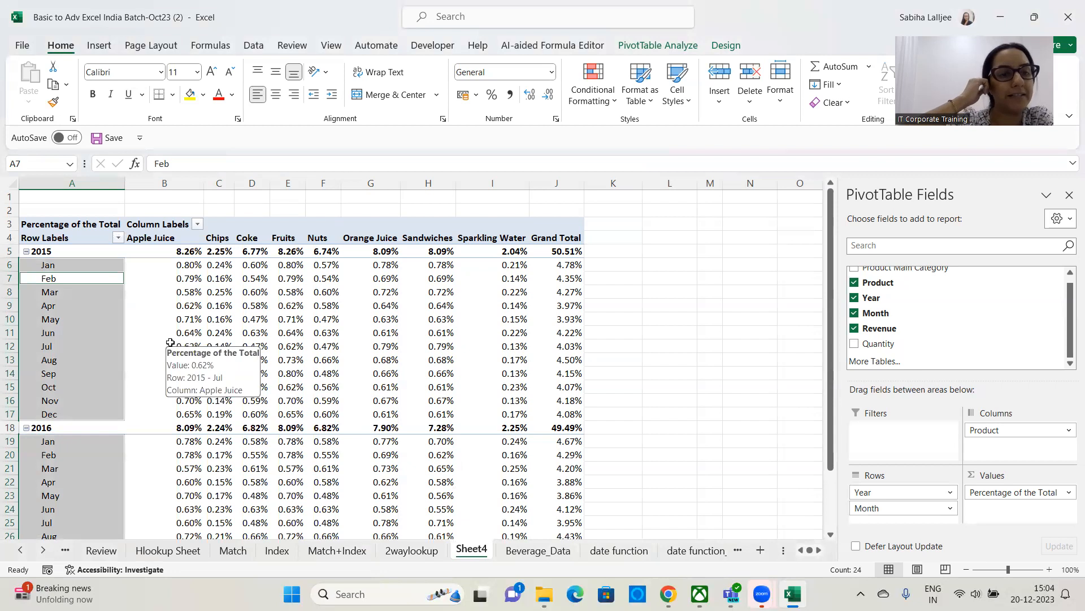
click(121, 240)
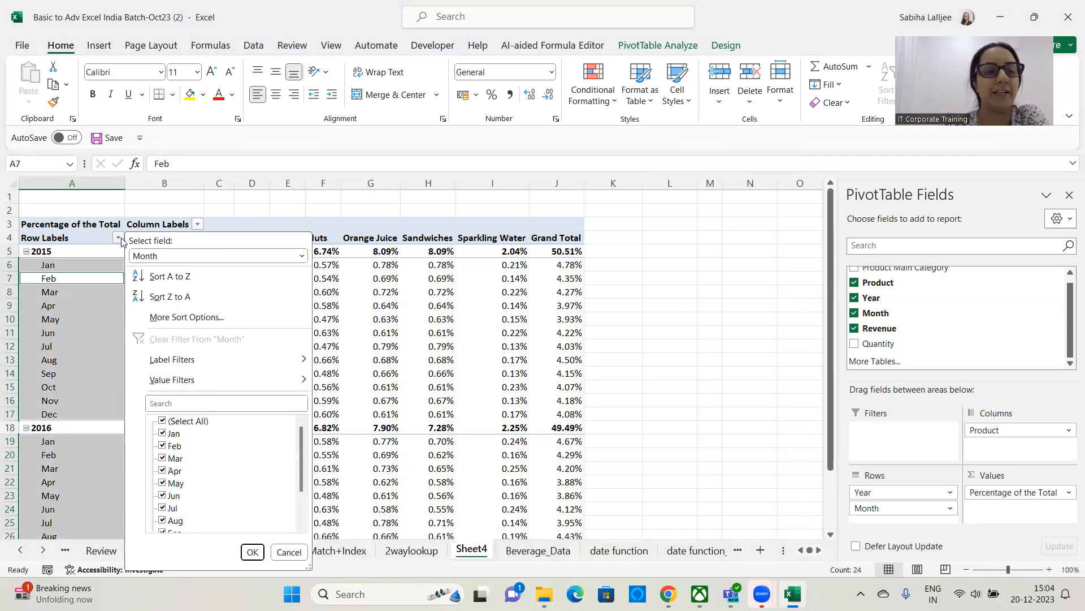
click(337, 381)
click(463, 386)
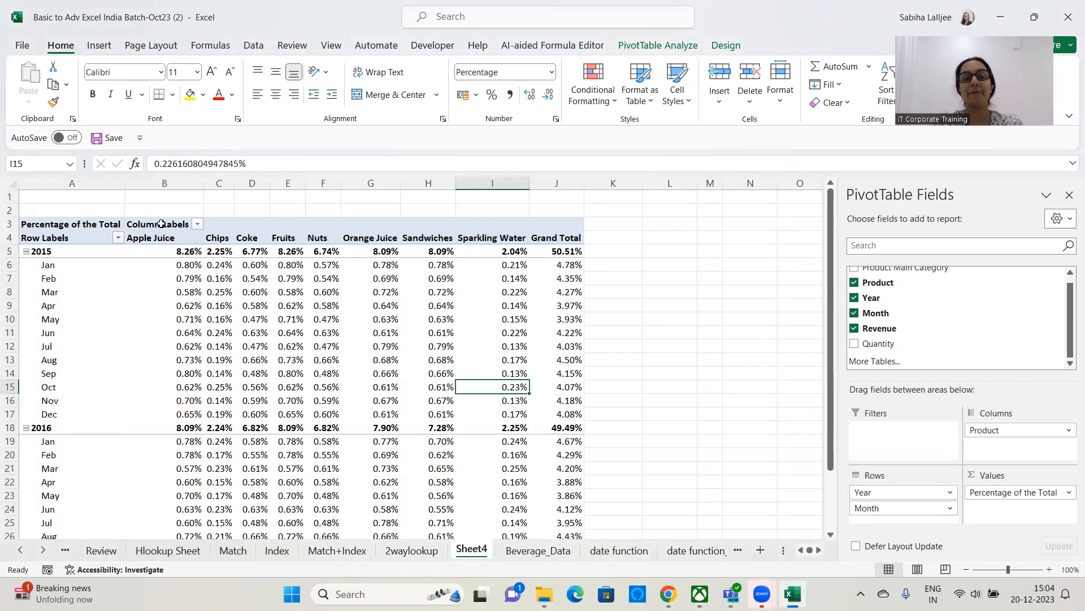
Check the setting for multiple filters per field in the pivot table's options and close them.
right_click(148, 318)
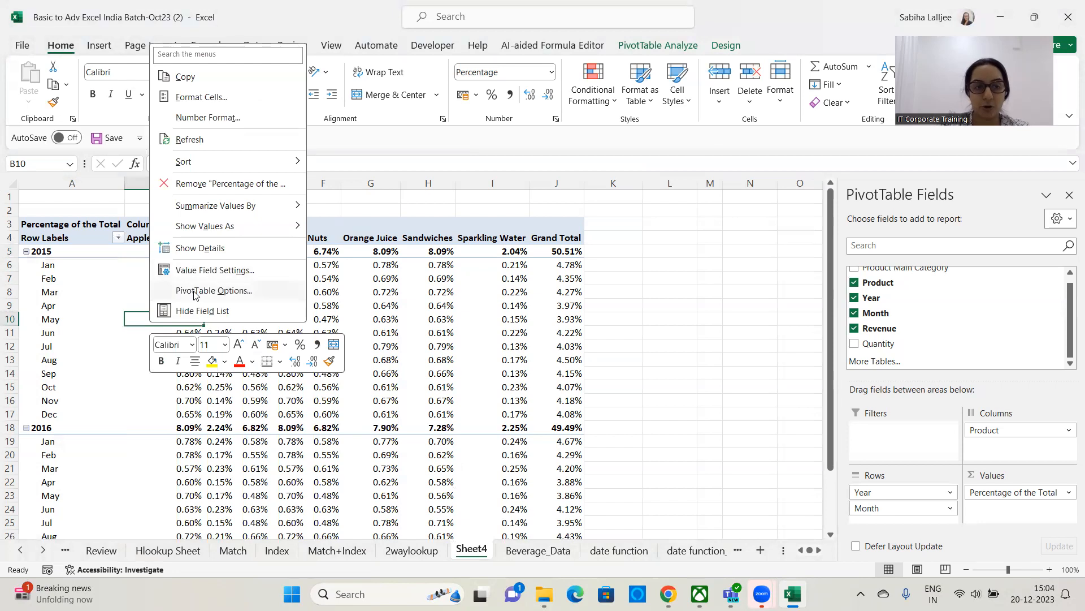
click(209, 291)
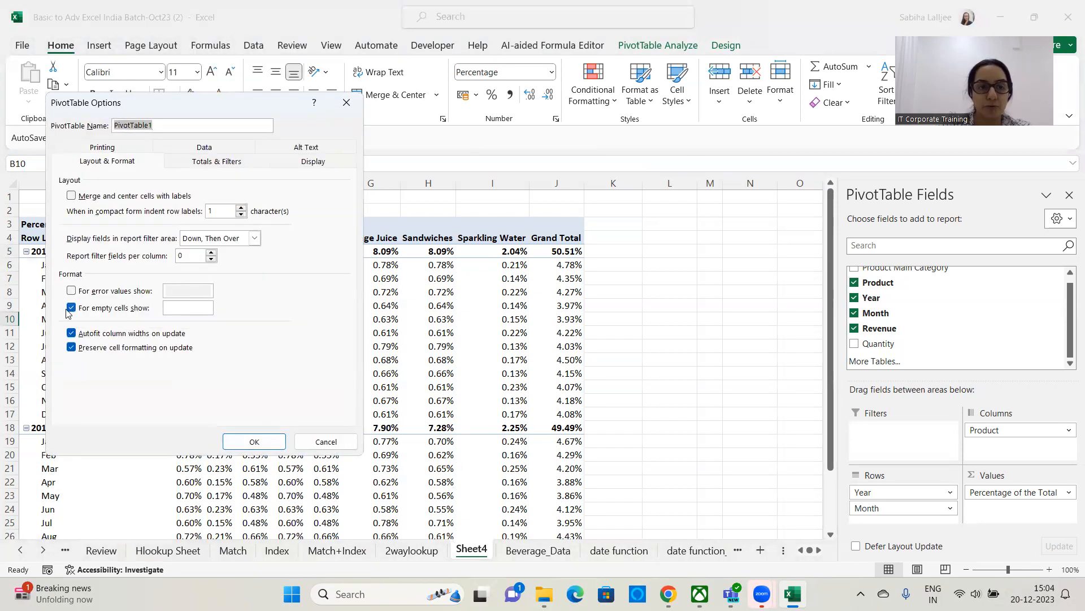
click(213, 162)
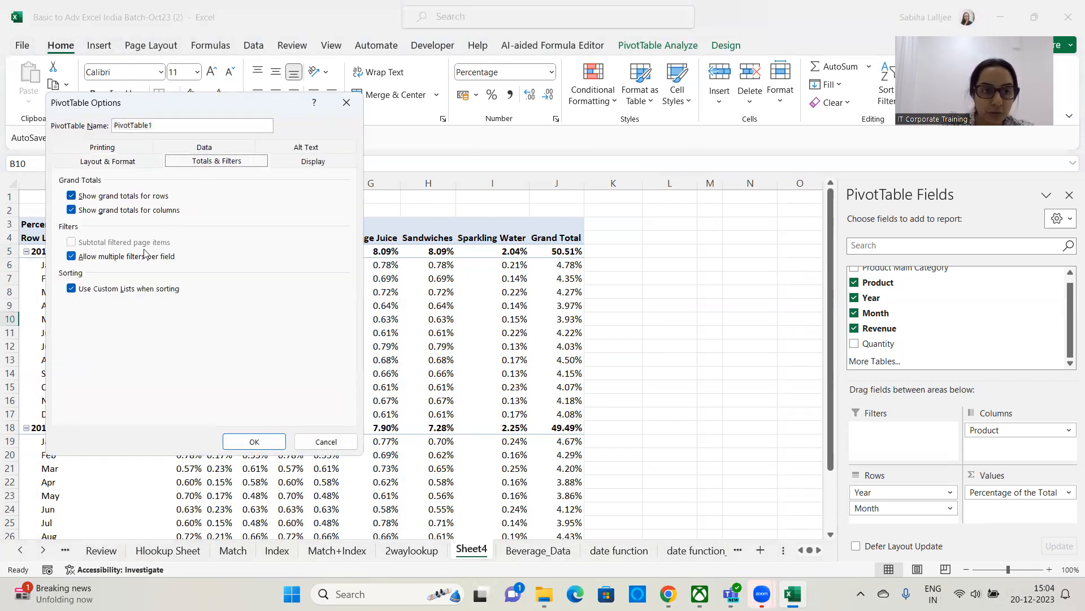
click(263, 443)
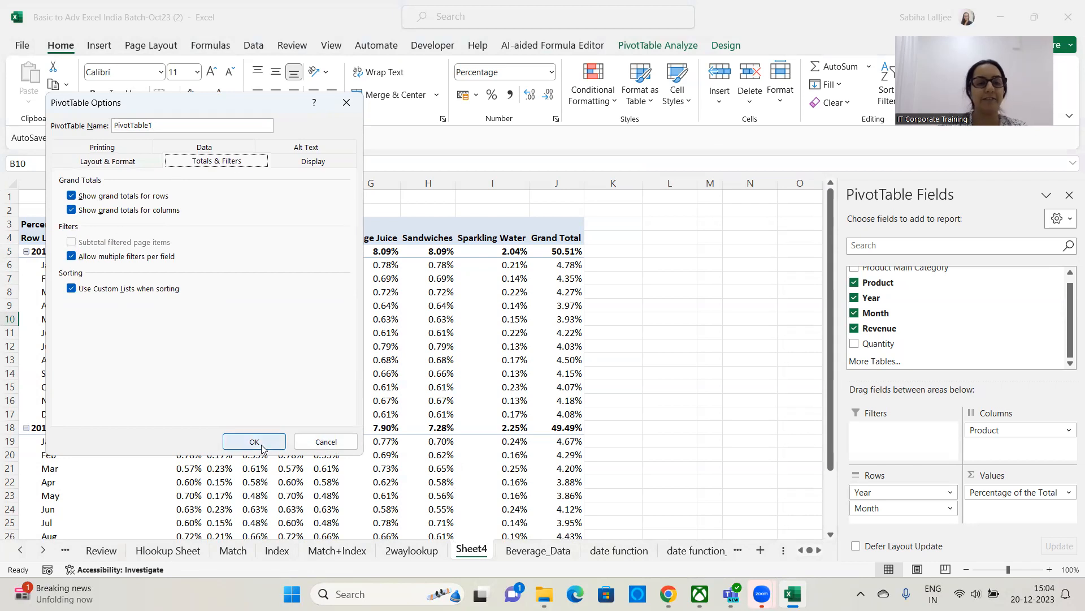
Apply a label filter to the Month field to show only labels beginning with J.
click(118, 237)
click(85, 249)
click(85, 278)
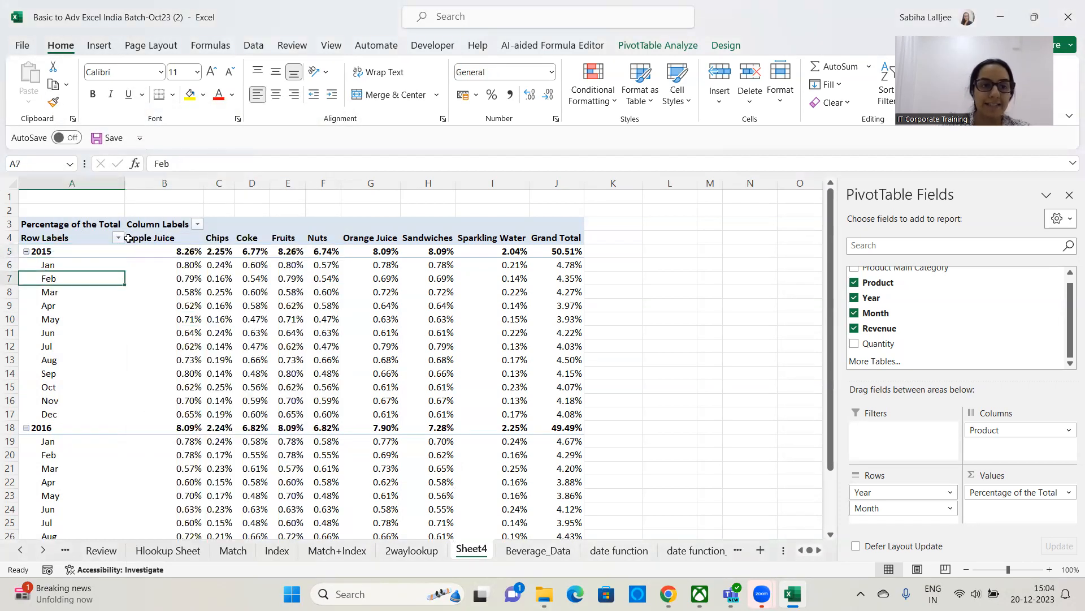
click(118, 238)
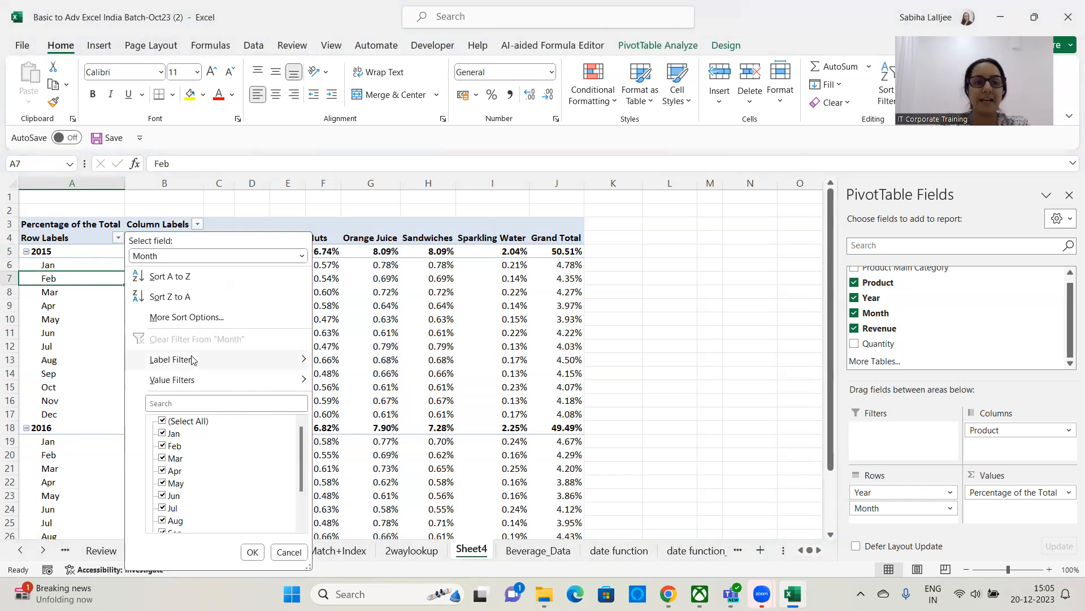
click(351, 339)
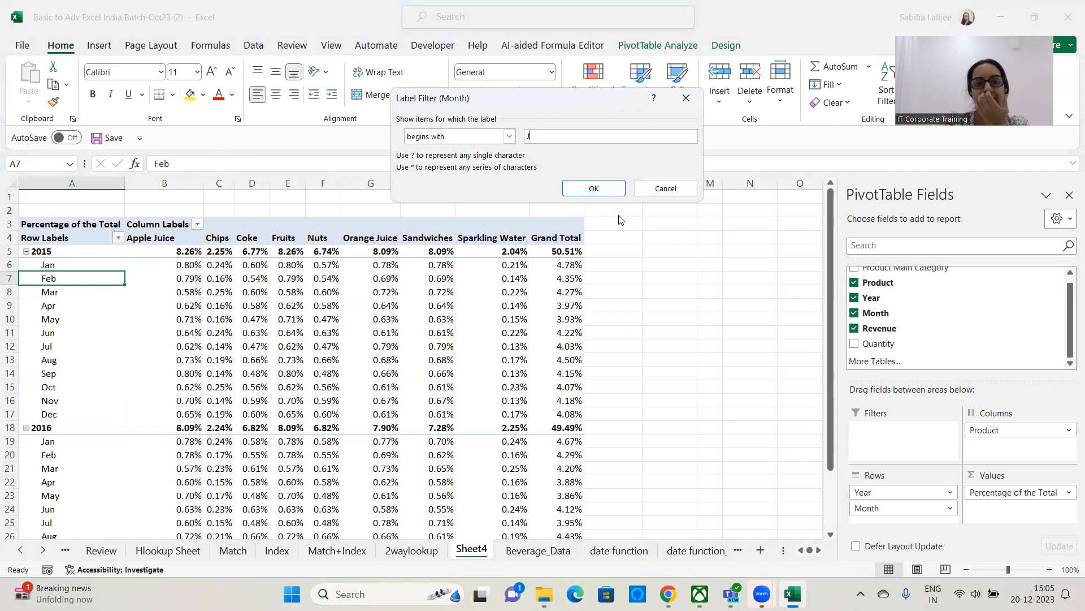
click(612, 184)
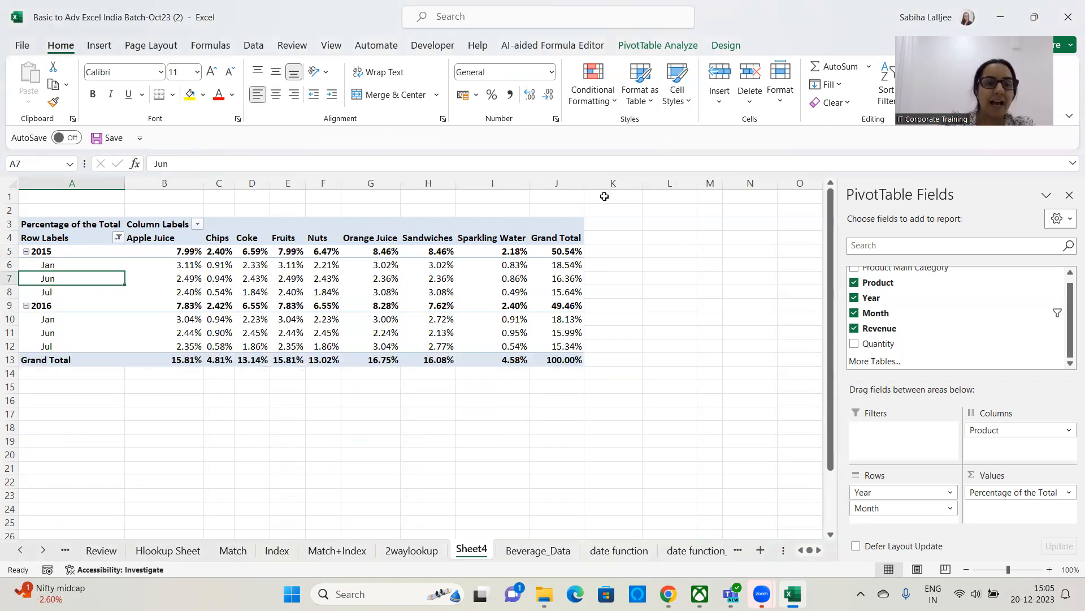
Add a value filter to the Month field for Percentage of the Total greater than 3%.
click(118, 238)
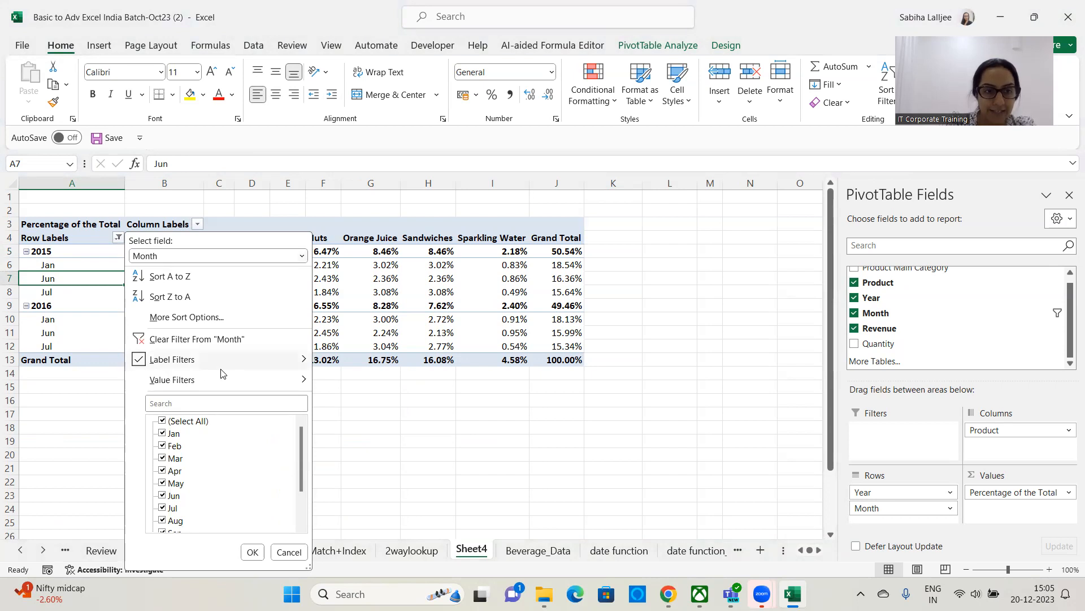
mouse_move(223, 387)
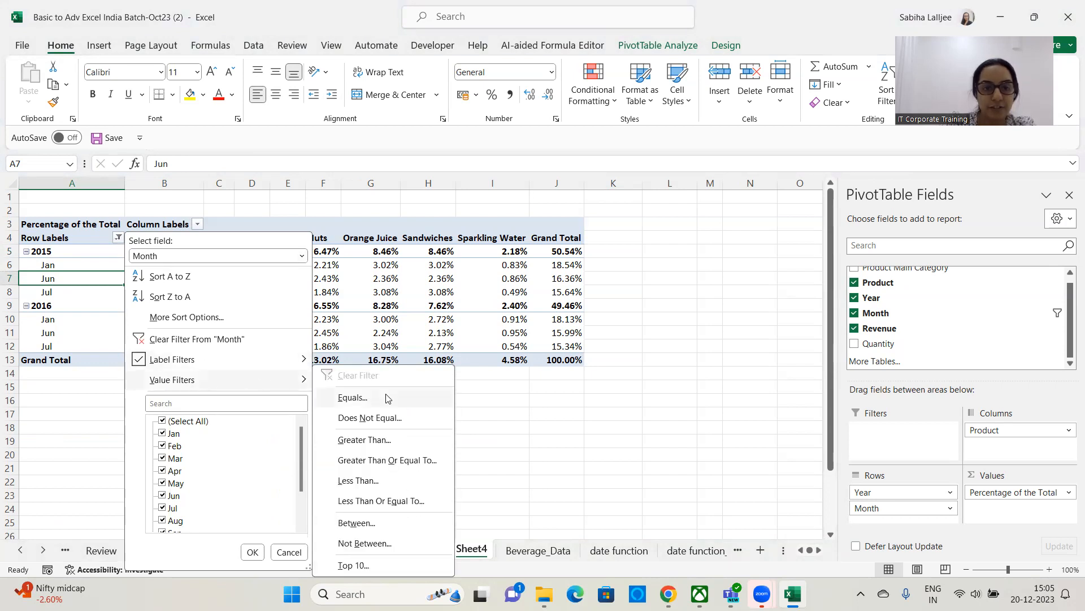
click(364, 439)
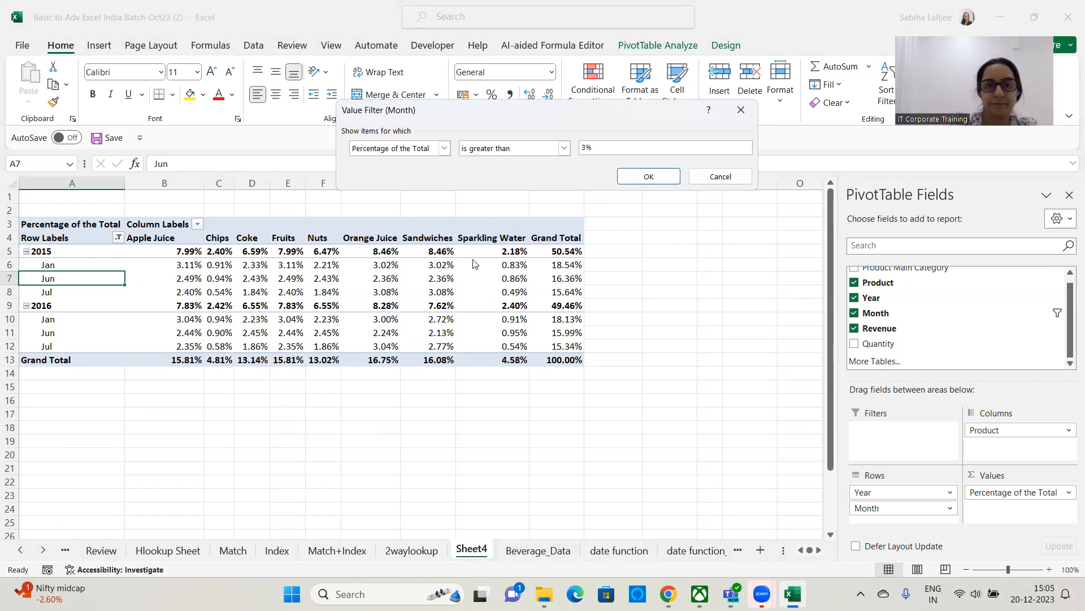
click(649, 176)
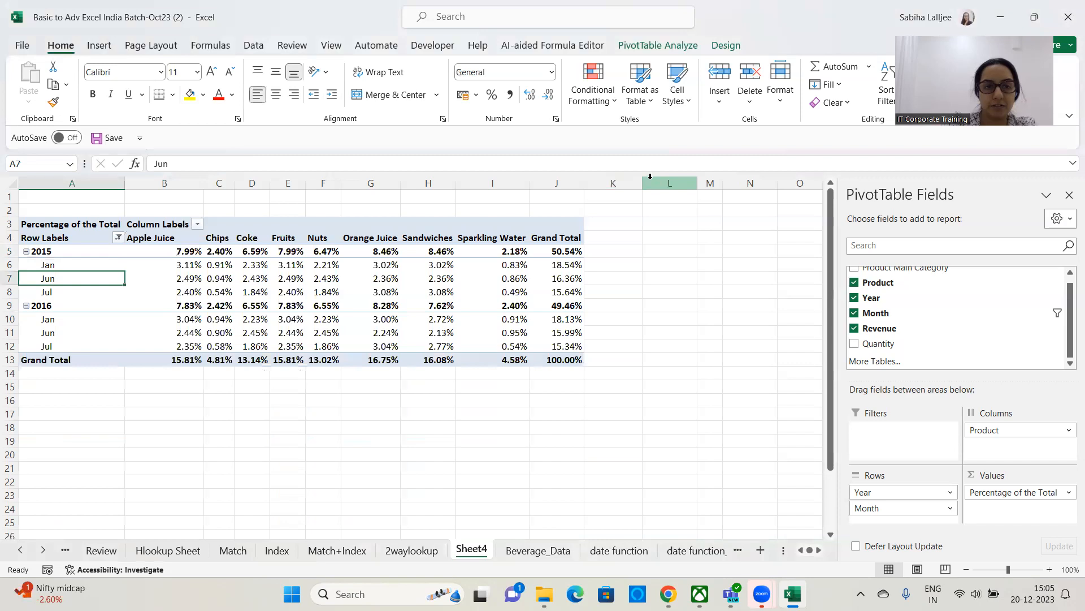
Clear all filters from the pivot table's Month field.
click(244, 281)
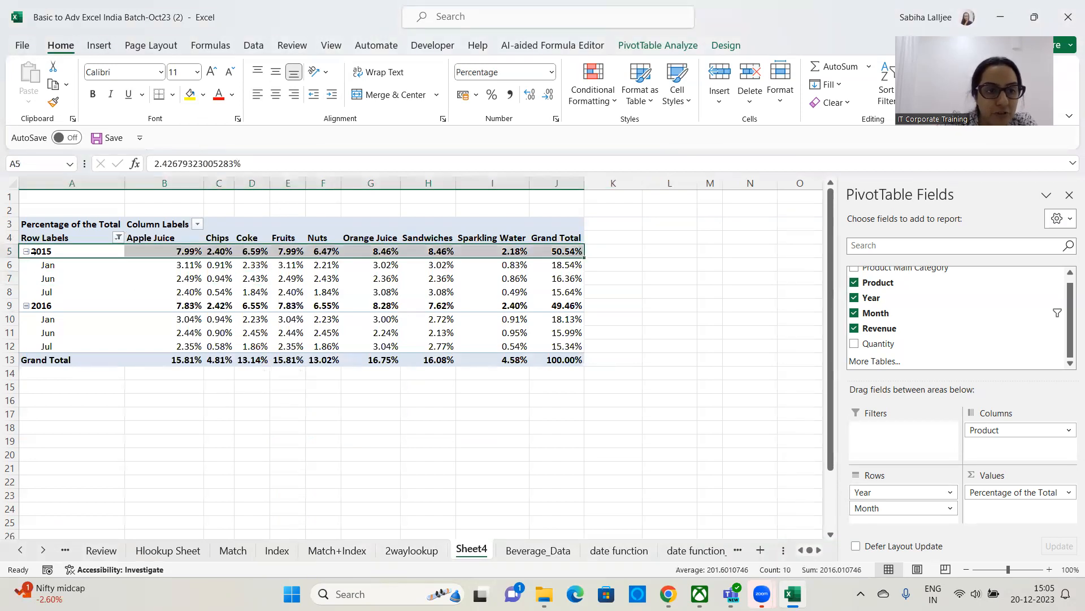
click(59, 253)
click(118, 238)
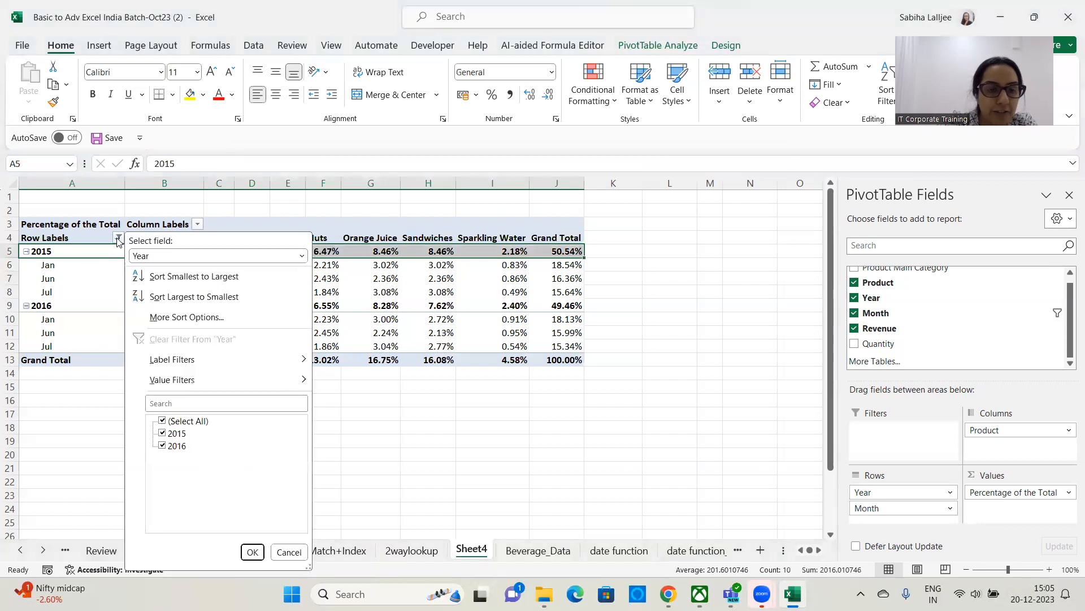
click(61, 237)
click(57, 263)
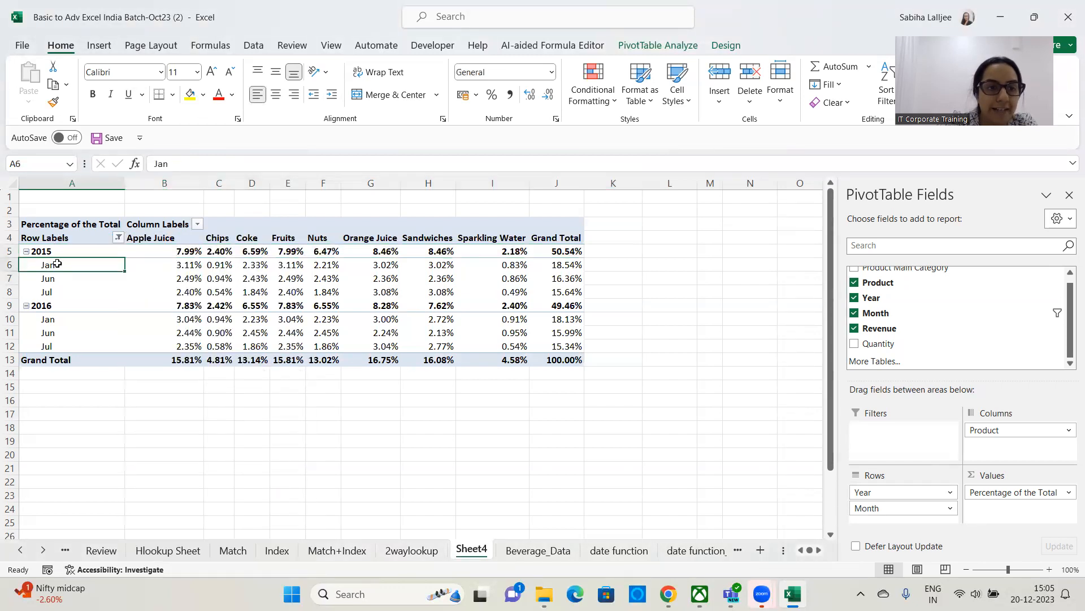
click(118, 238)
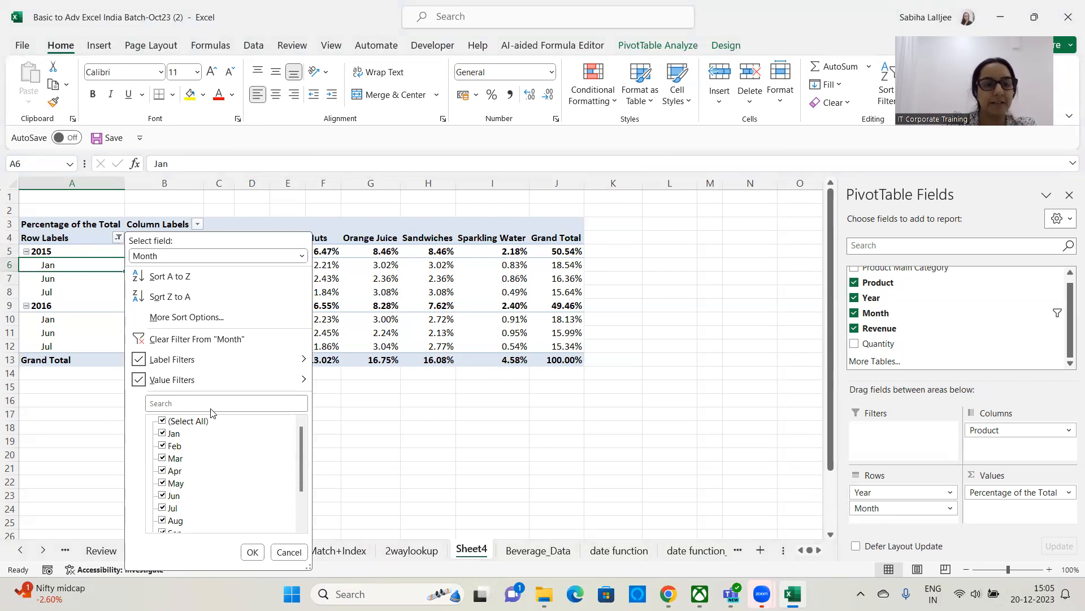
click(204, 338)
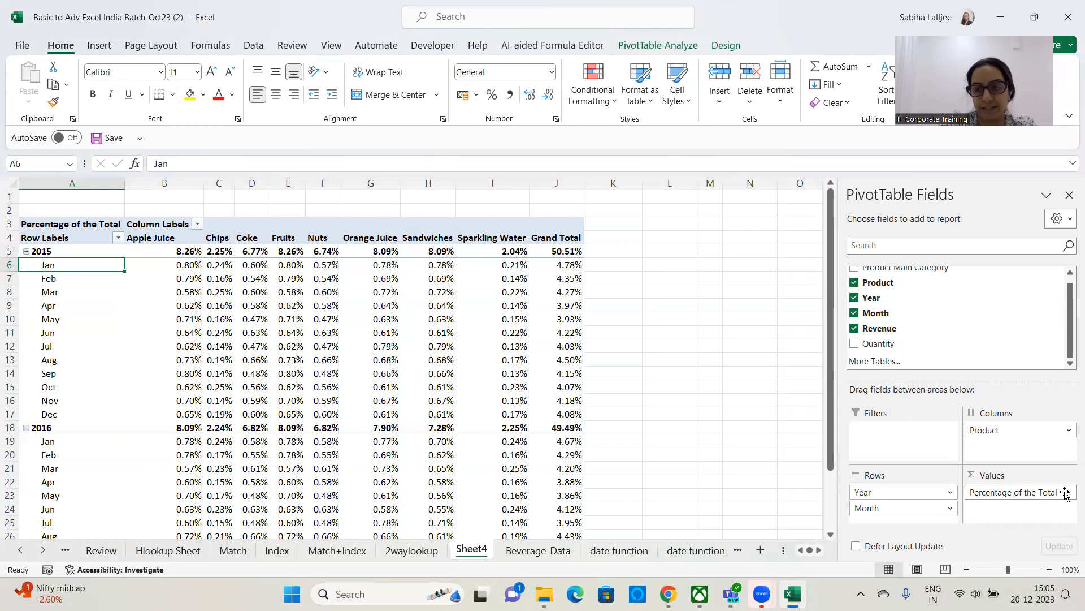
Set the Percentage of the Total value field to show values with No Calculation instead of % of Grand Total.
click(1027, 495)
click(1033, 477)
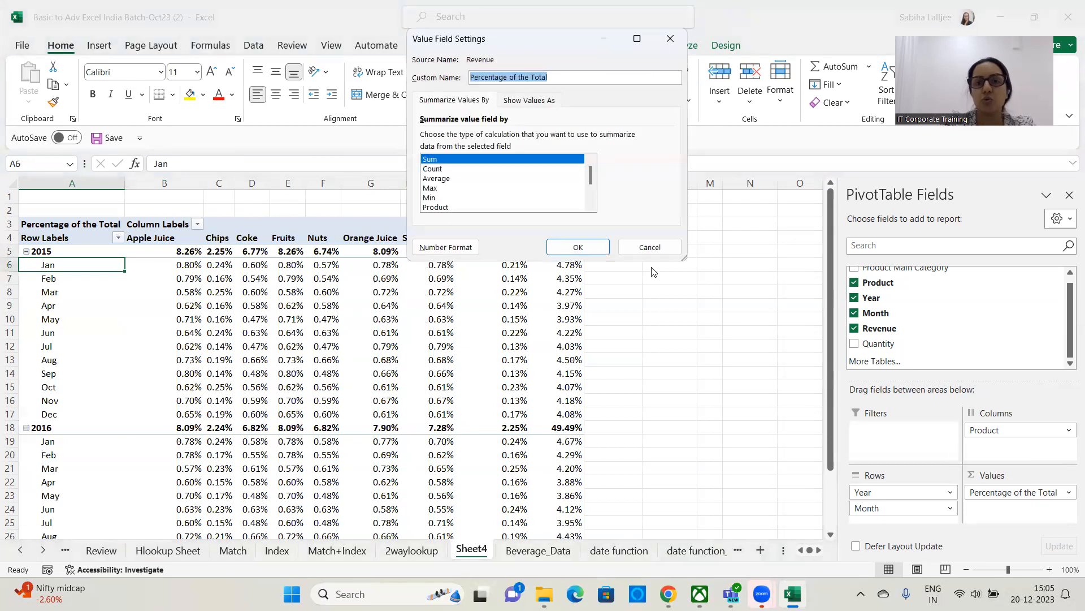
click(545, 102)
click(500, 134)
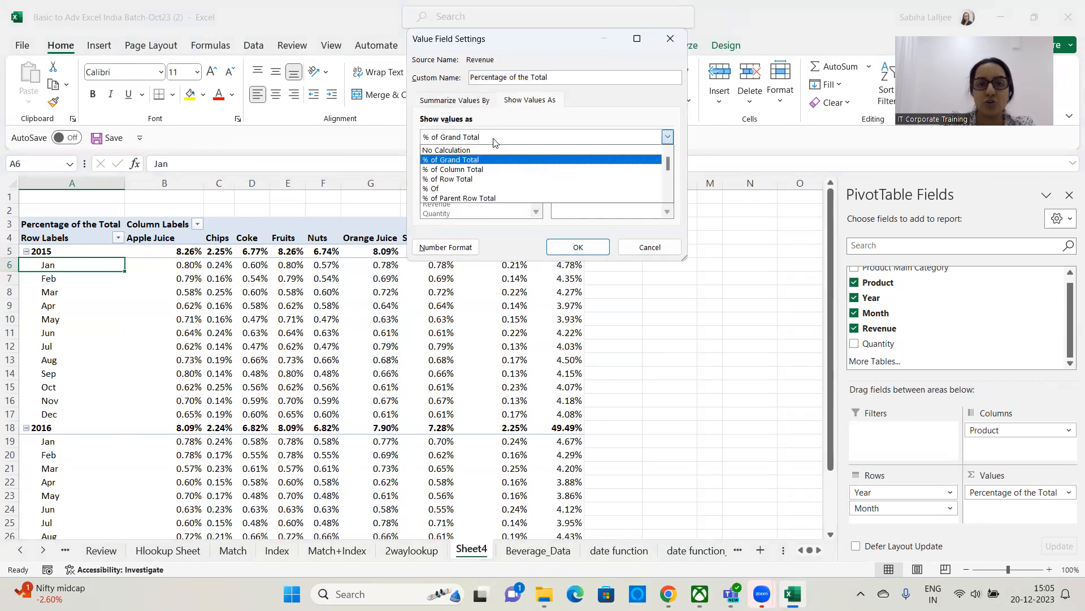
click(476, 141)
click(476, 143)
click(476, 143)
click(484, 143)
click(473, 150)
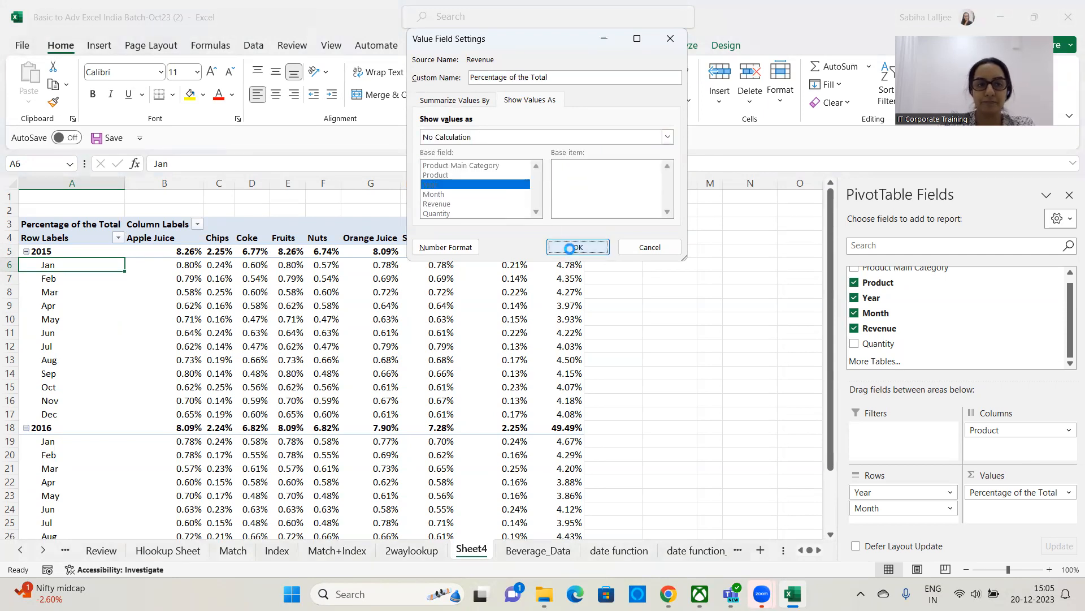
click(574, 246)
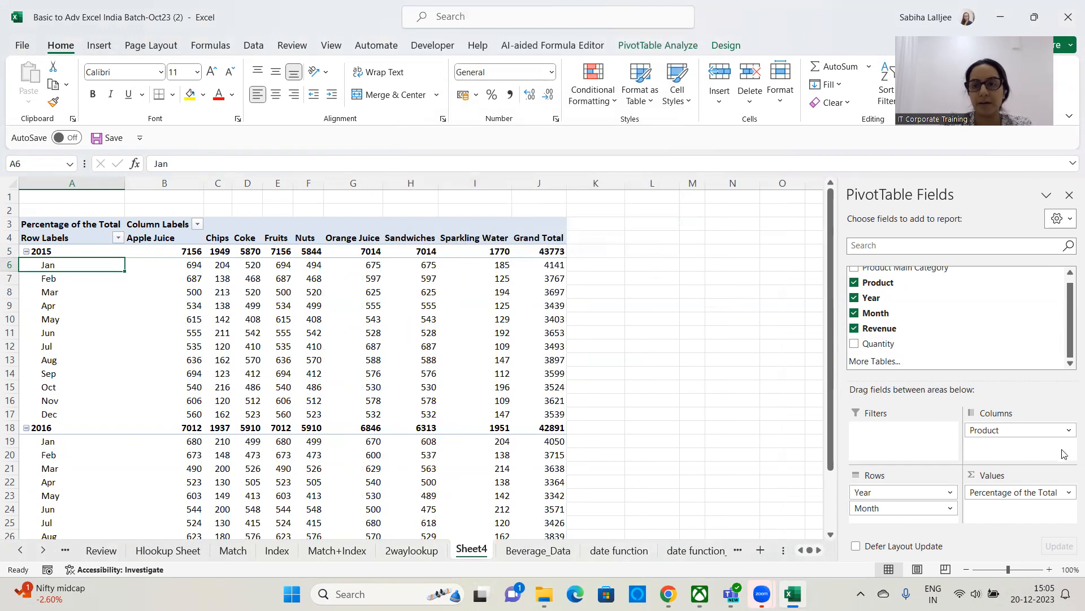
Remove the Product field from the columns and the Year field from the rows of the pivot table.
drag(1050, 431, 702, 410)
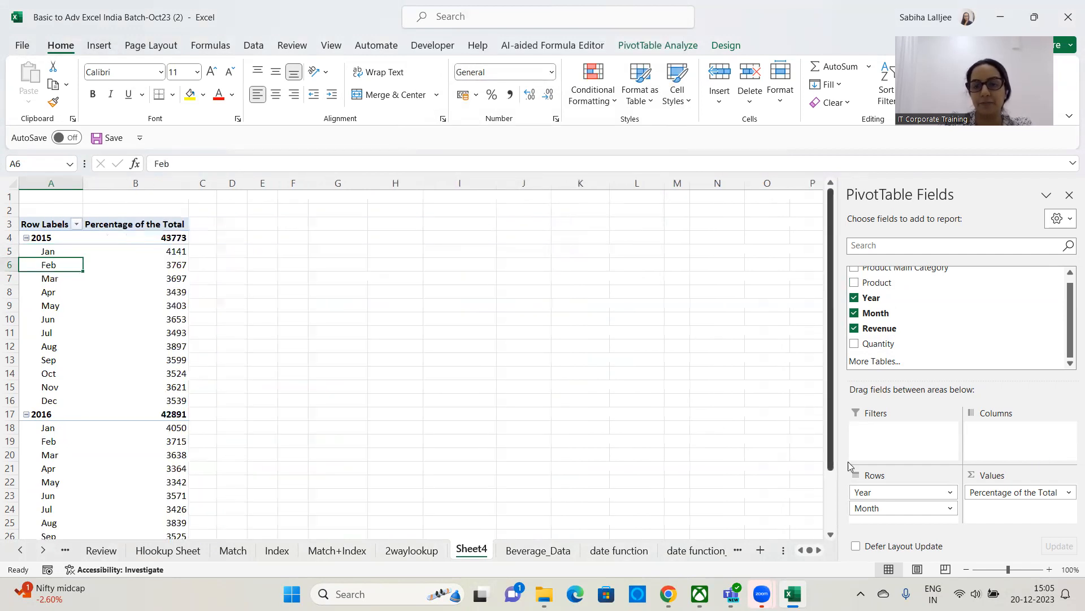
drag(877, 492, 594, 409)
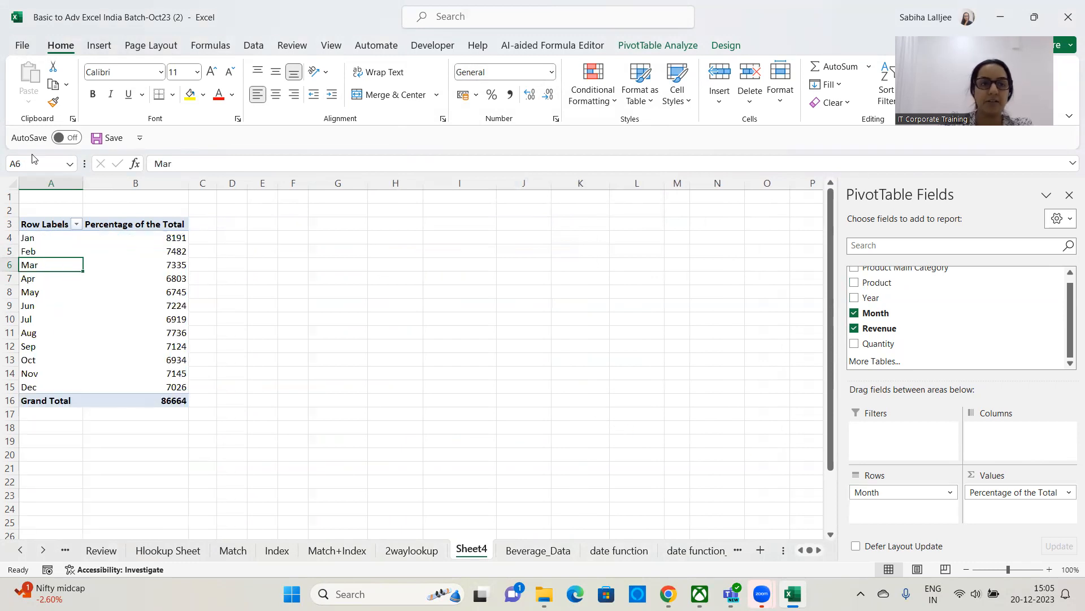
Check the Allow multiple filters per field setting in the pivot table's options and close them without changes.
click(75, 225)
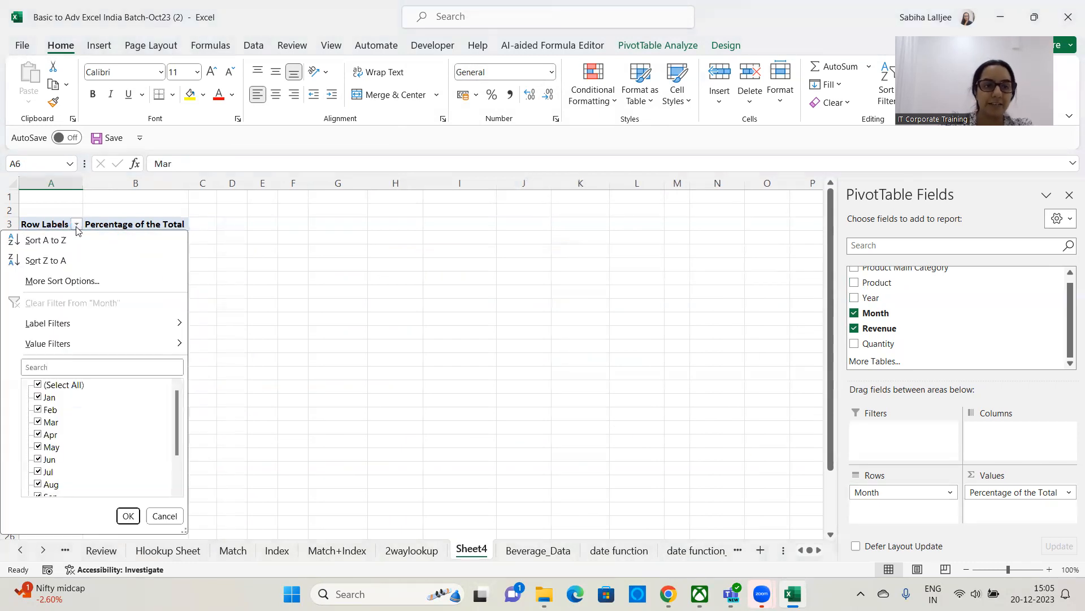
click(93, 280)
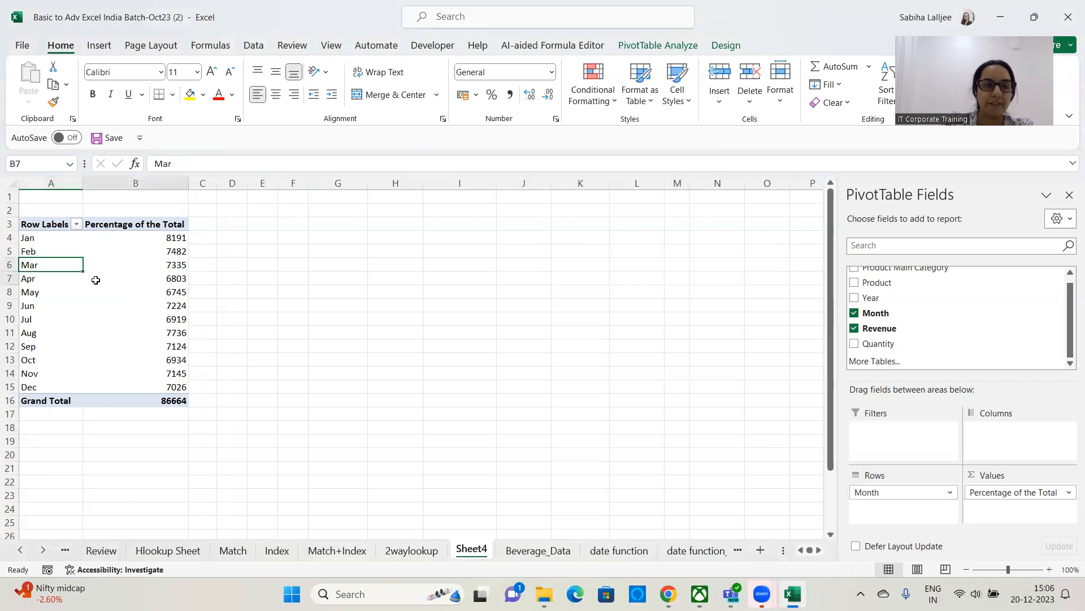
right_click(96, 280)
click(147, 528)
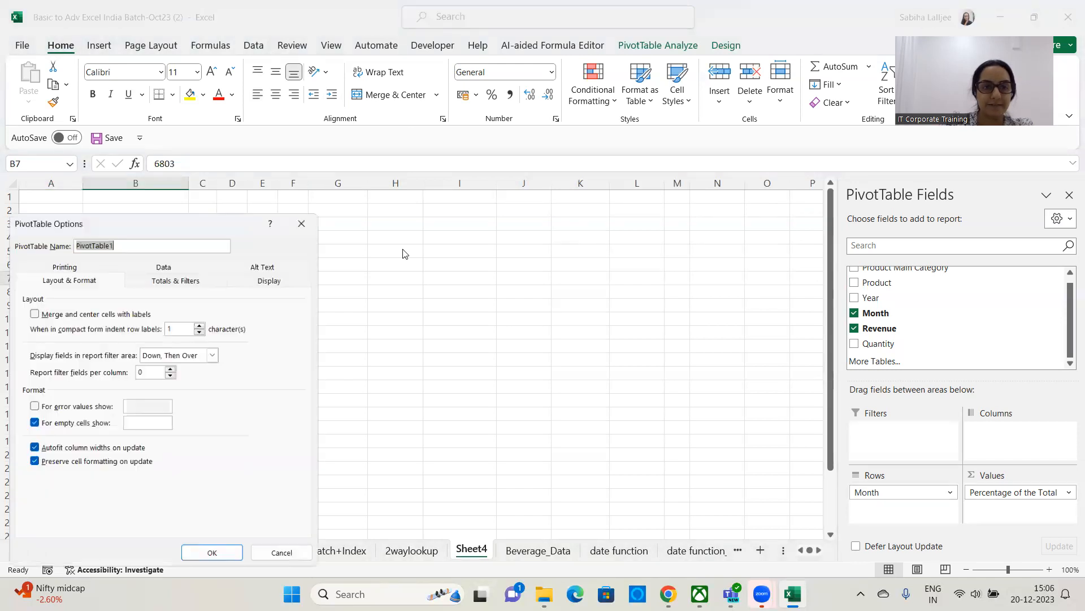
click(172, 277)
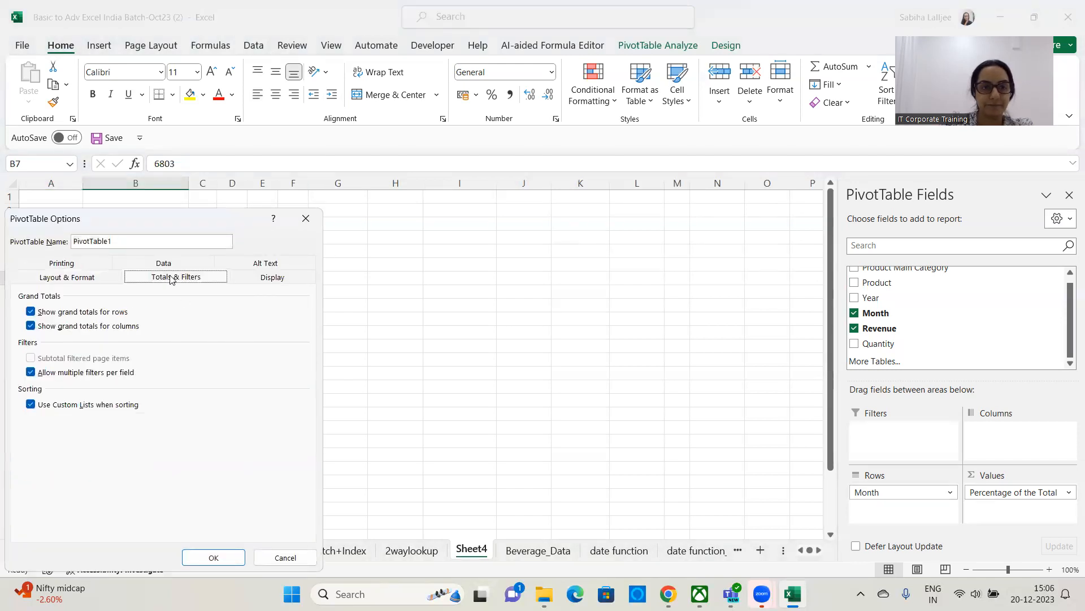
click(305, 218)
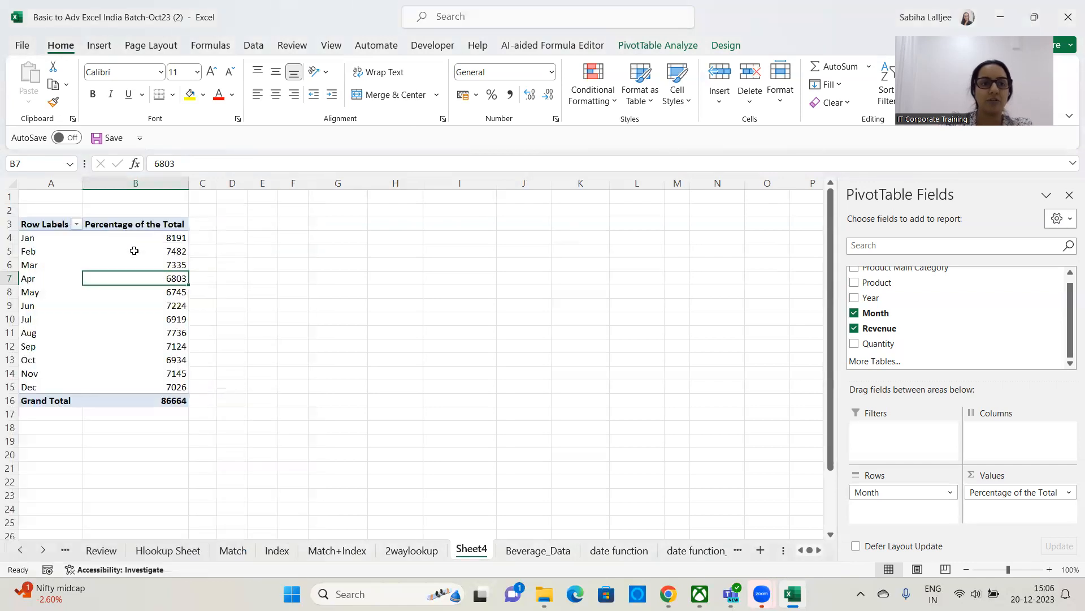
Apply a label filter to the Month field to show only labels beginning with J.
click(76, 224)
mouse_move(115, 329)
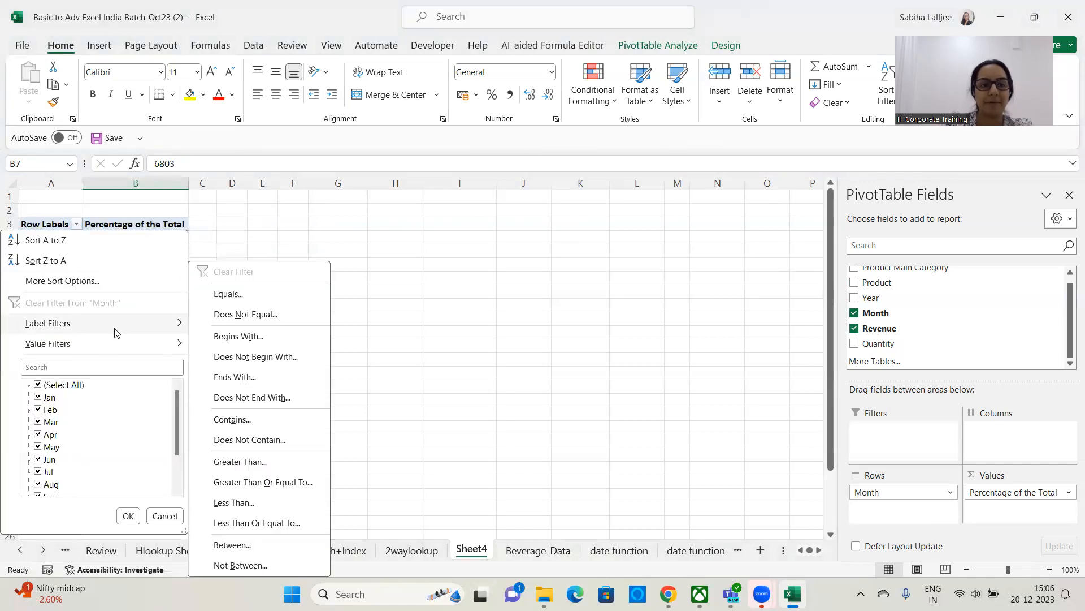
click(281, 338)
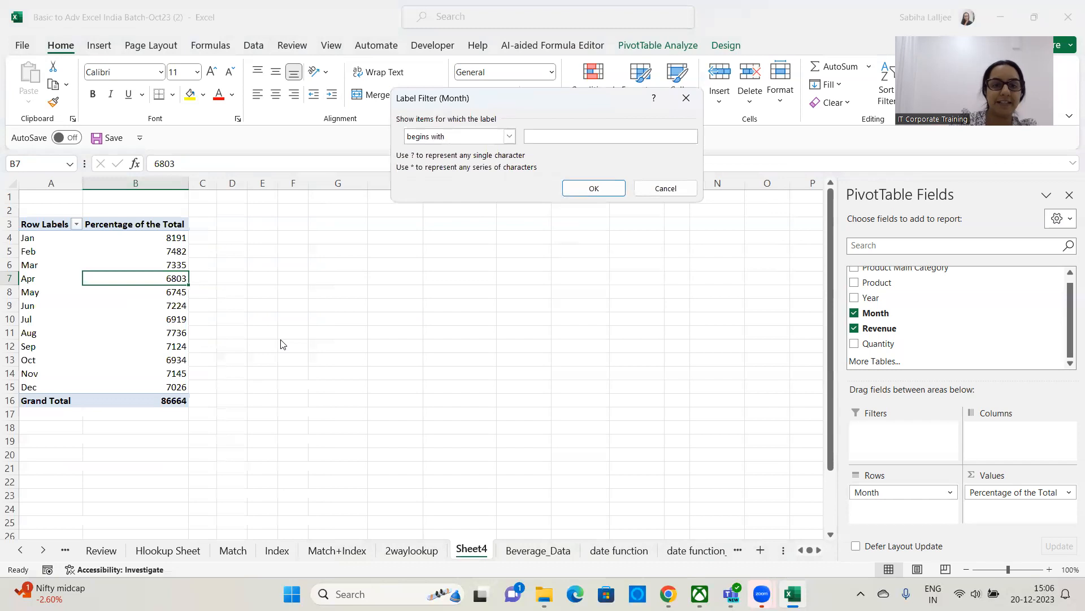
click(594, 188)
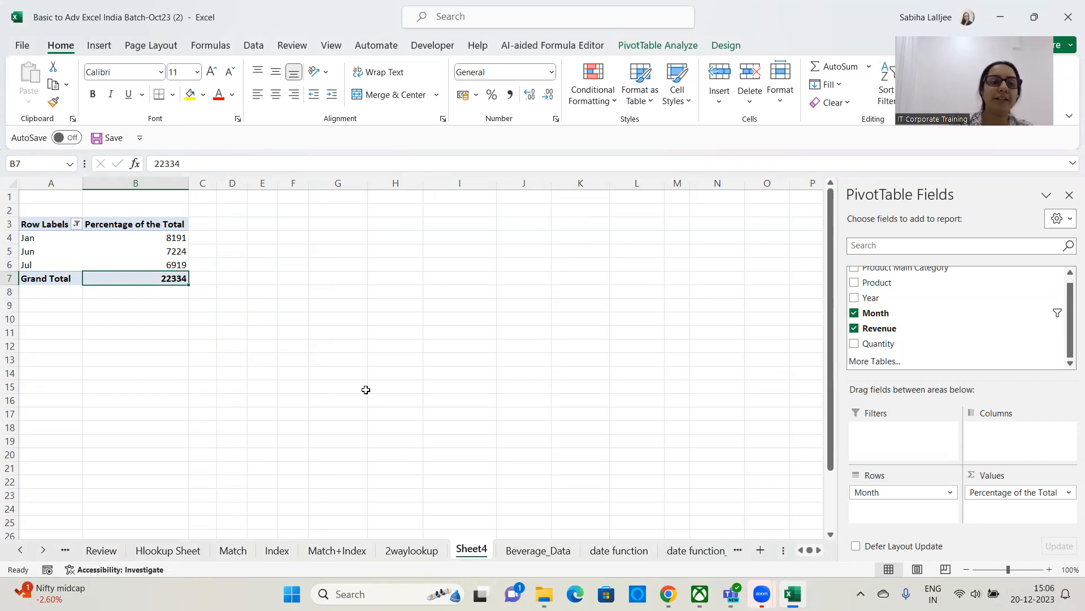
Add a greater-than value filter on Percentage of the Total to the Month field, keeping only Jan and Jun.
click(75, 226)
mouse_move(85, 346)
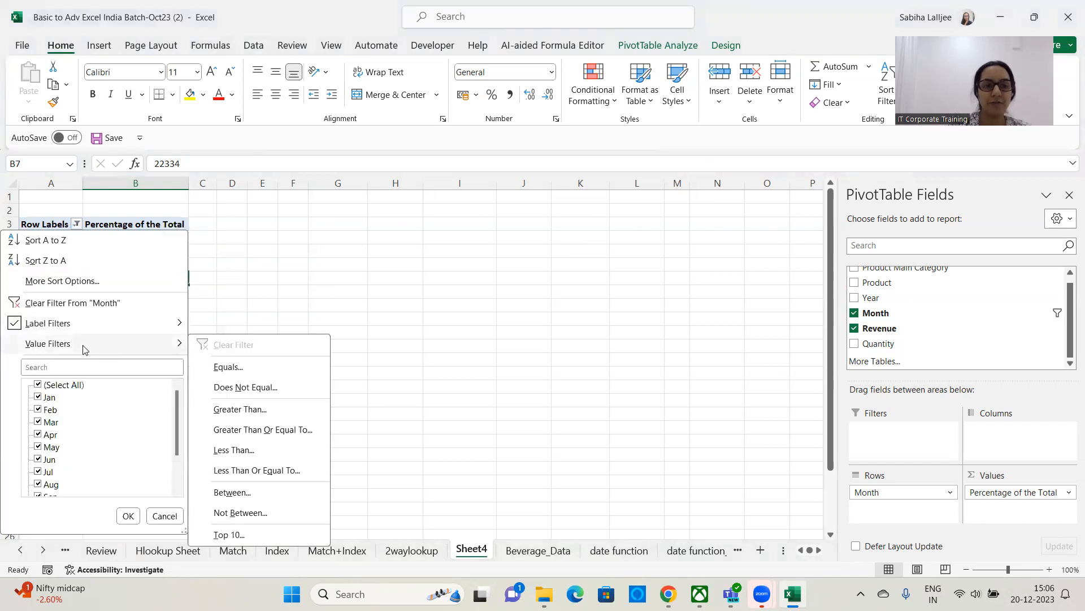
click(241, 409)
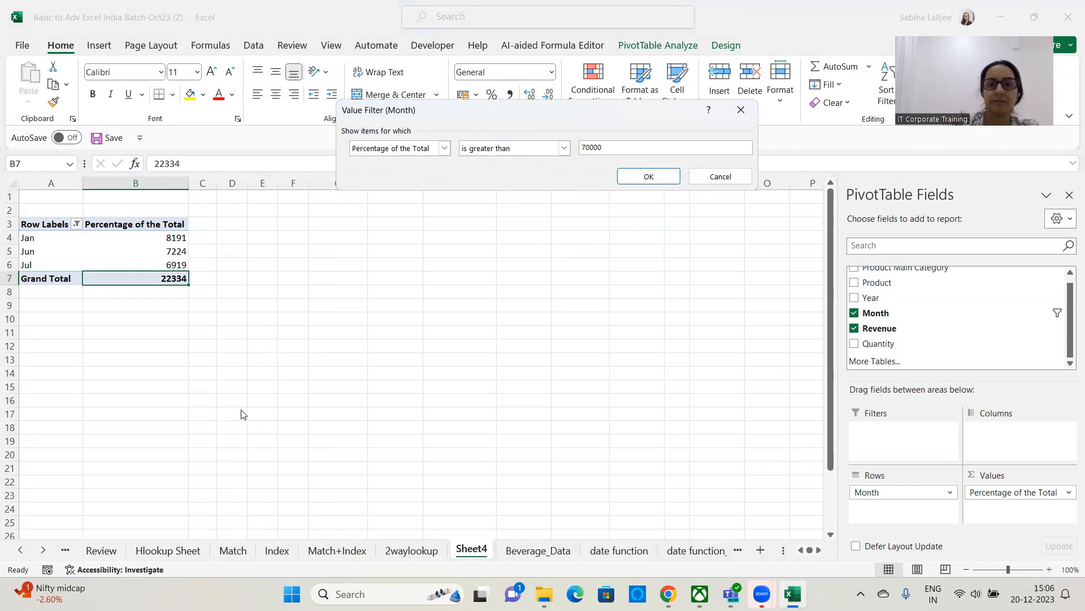
click(635, 174)
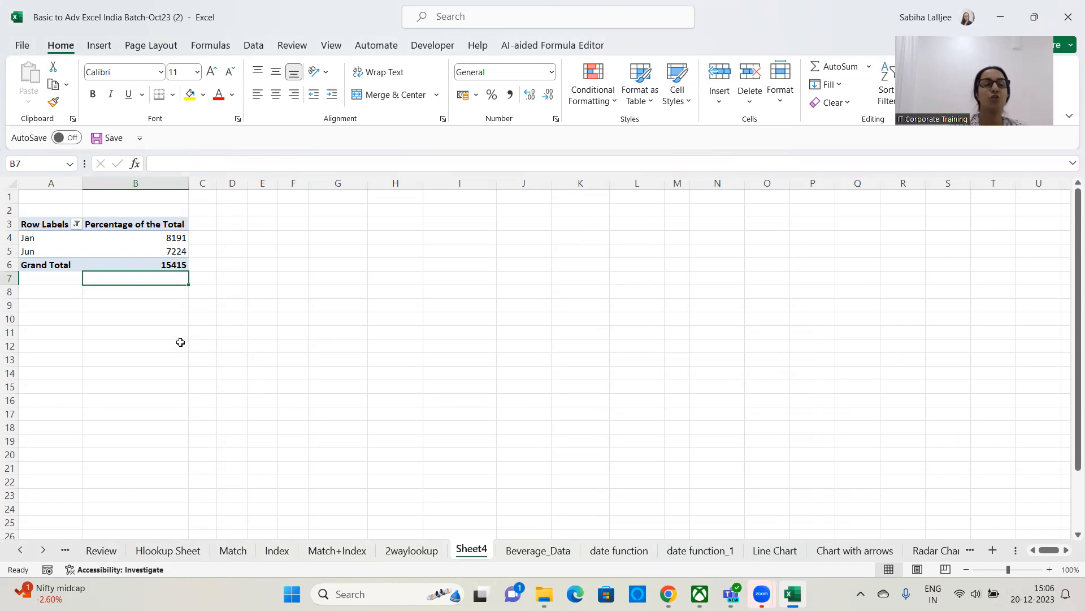
Review the pivot table's Totals & Filters options, including multiple filters per field, and close them.
click(114, 257)
right_click(115, 257)
key(Escape)
right_click(85, 238)
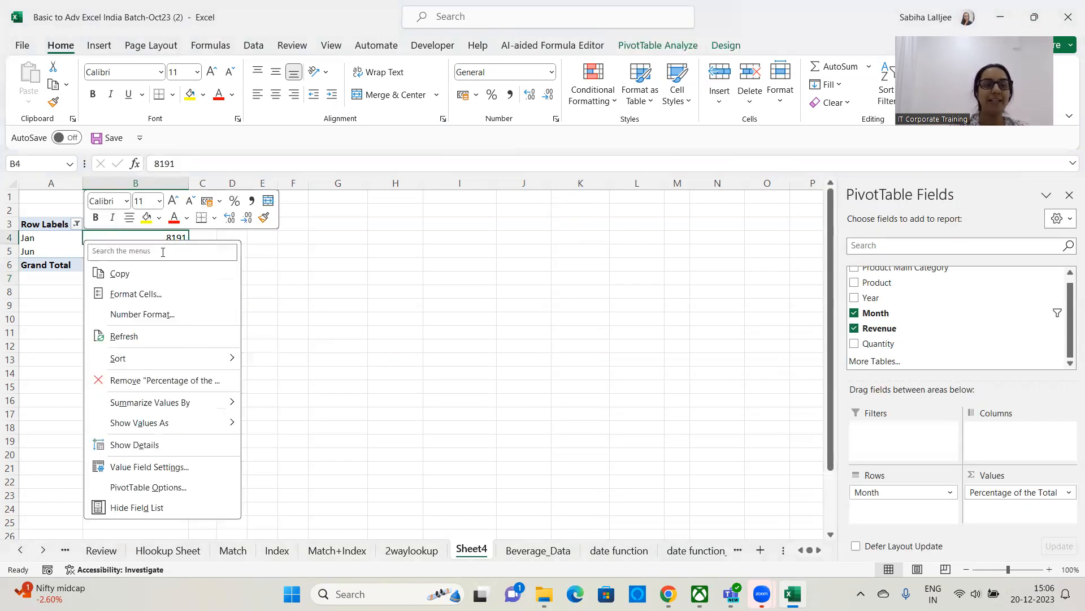
click(139, 487)
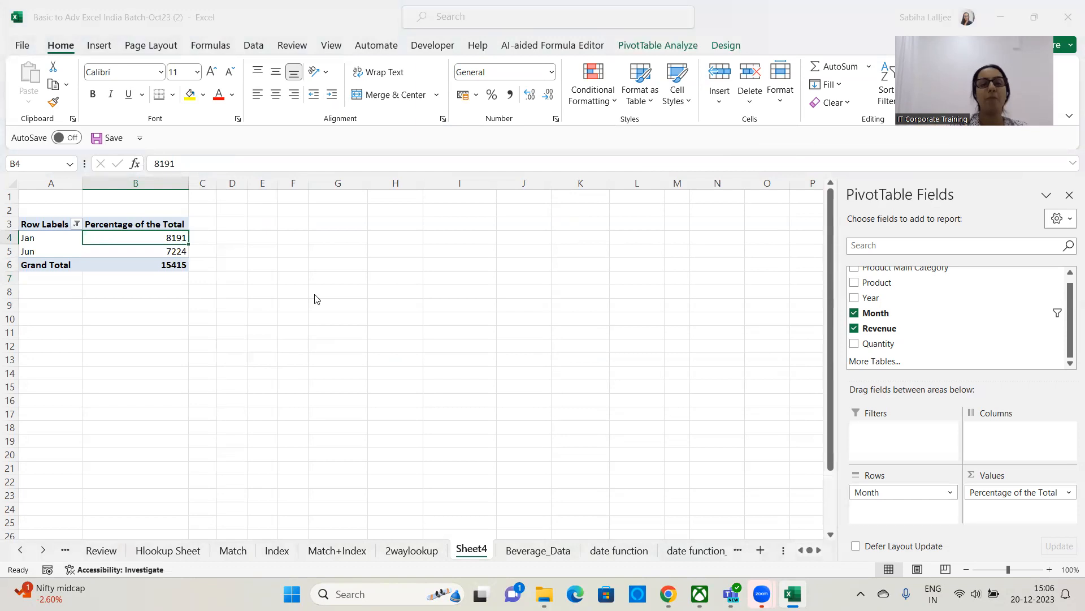
click(168, 281)
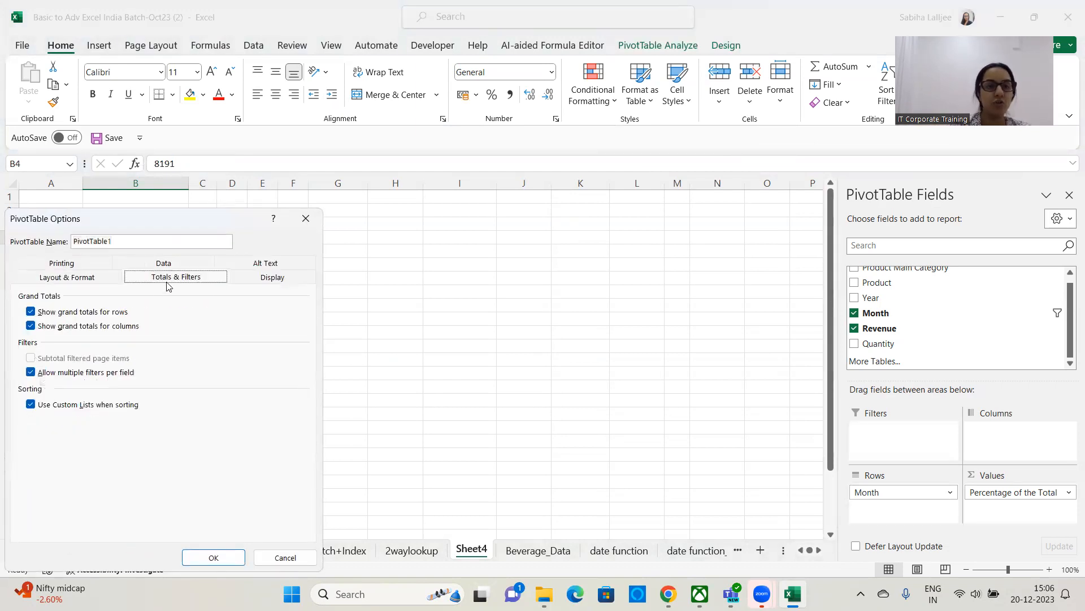
drag(189, 228, 611, 76)
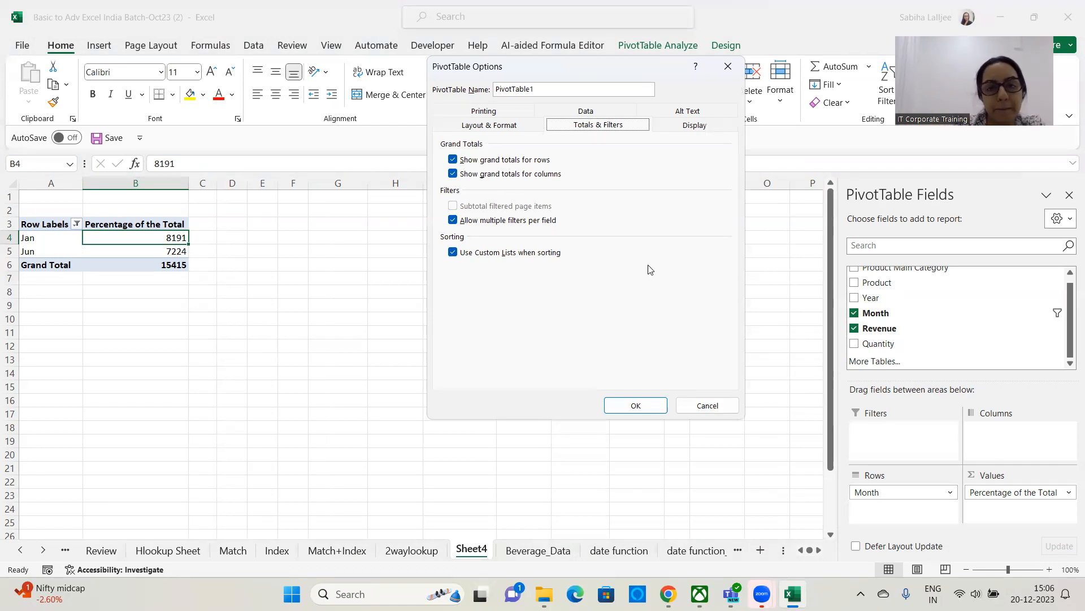
click(636, 404)
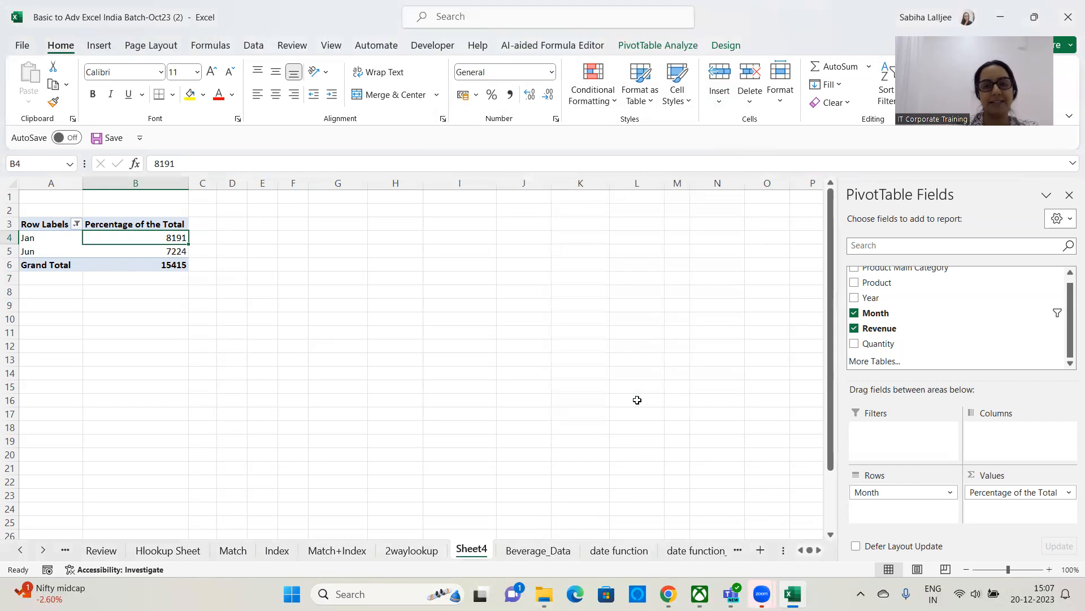
Clear both the label filter and the value filter from the Month field.
click(76, 223)
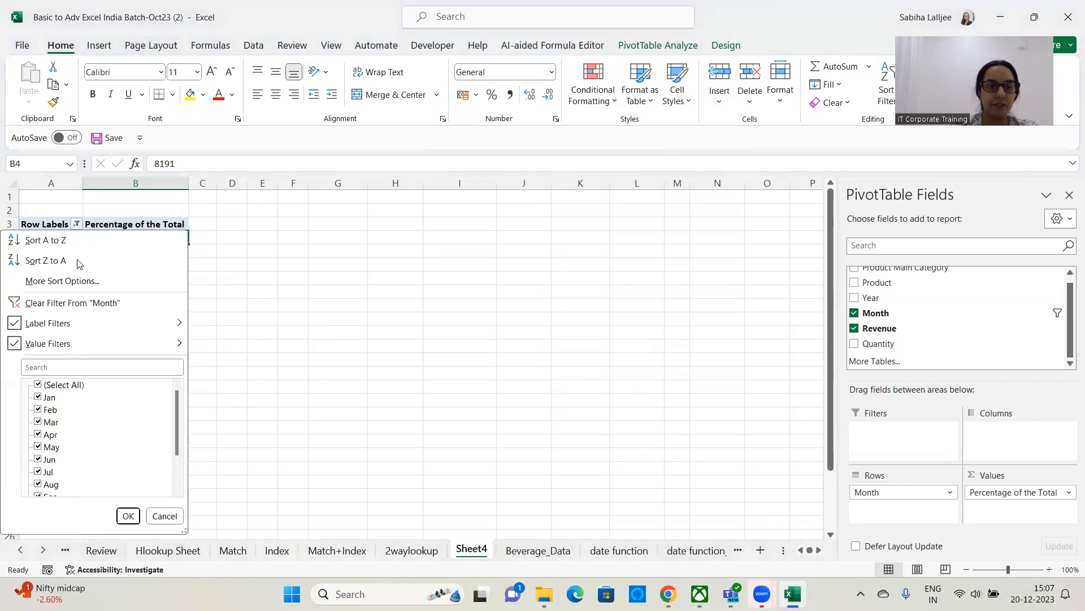
click(85, 303)
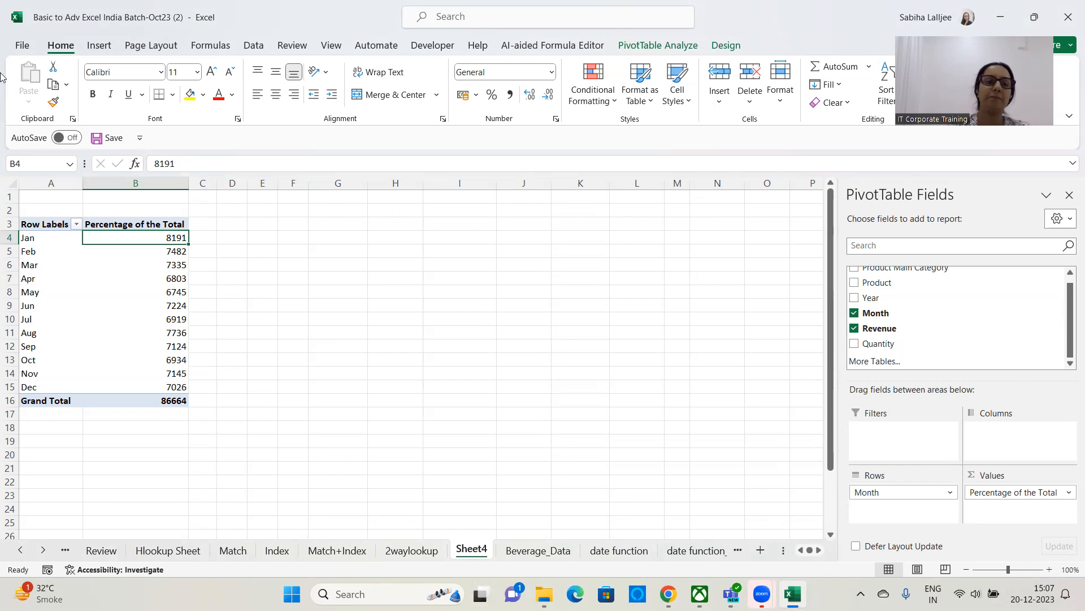
Reopen the pivot table's options to examine the multiple filters per field setting, and cancel without changes.
click(75, 266)
right_click(77, 265)
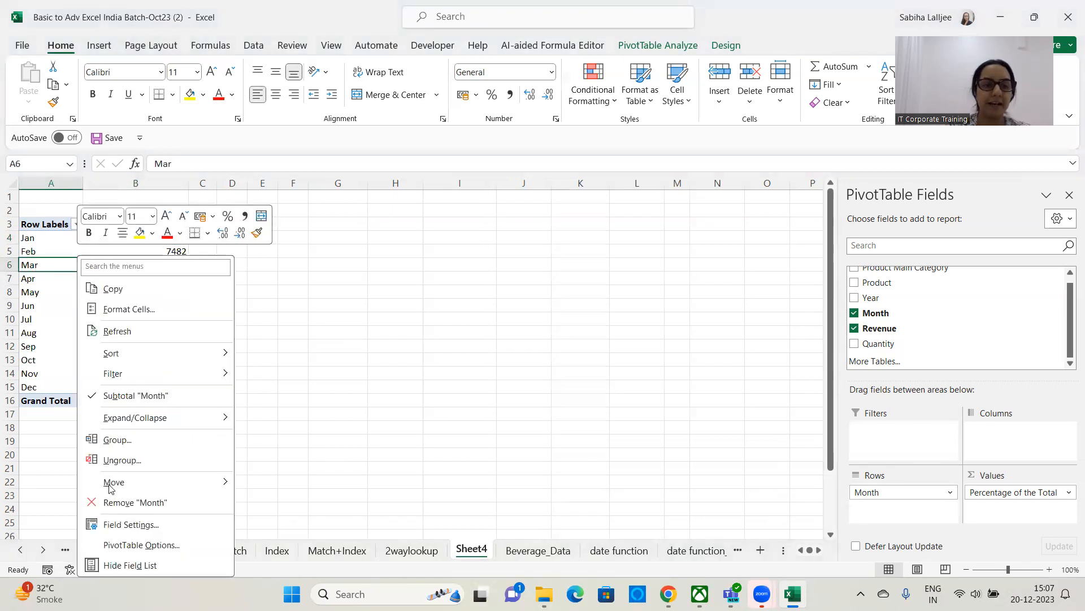
click(132, 550)
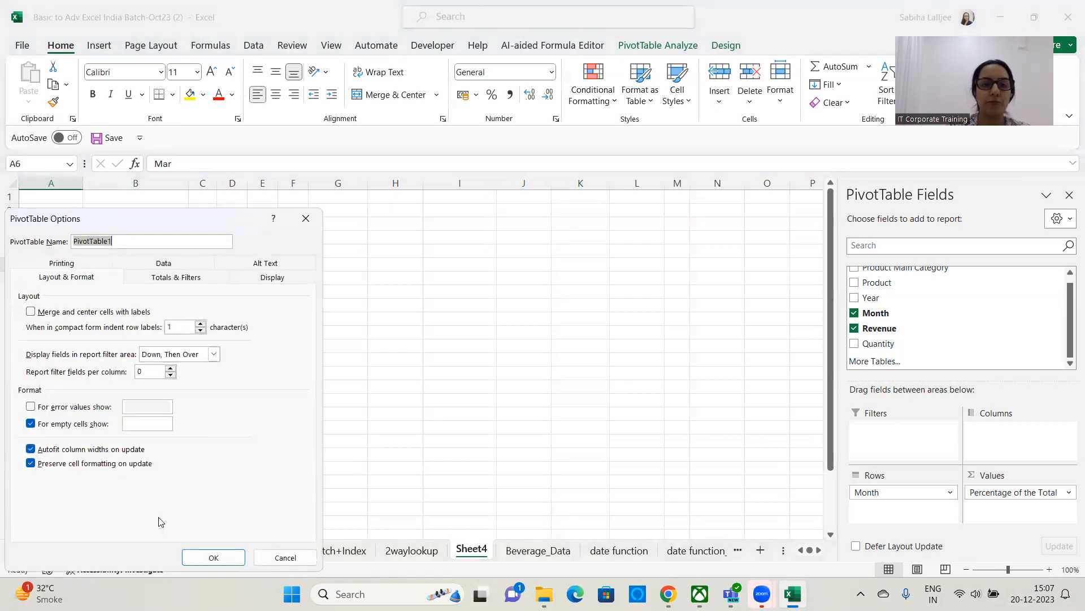
click(170, 277)
drag(199, 210, 660, 32)
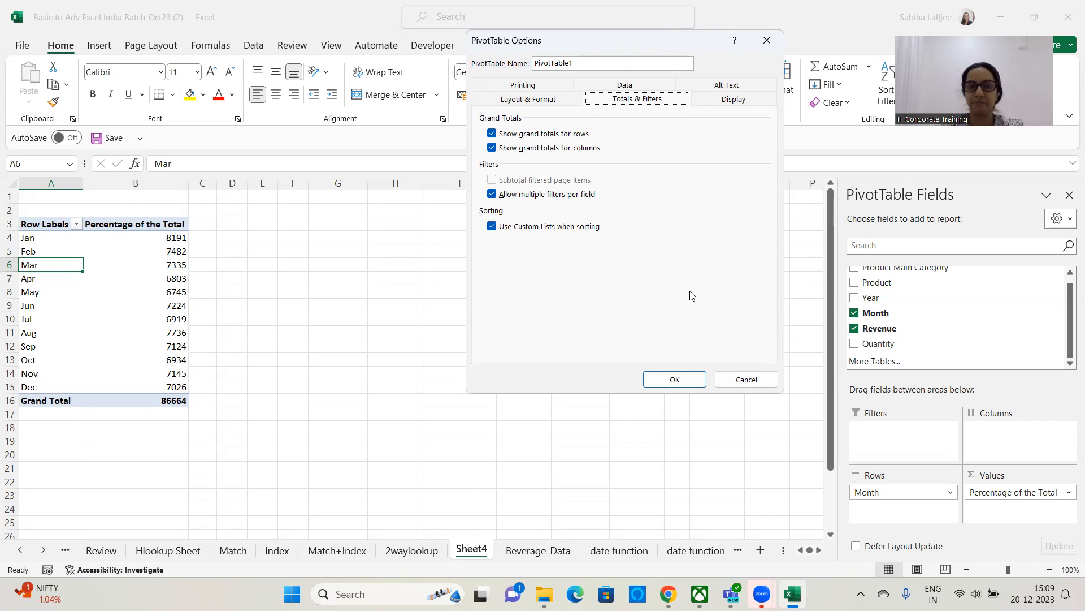
click(751, 380)
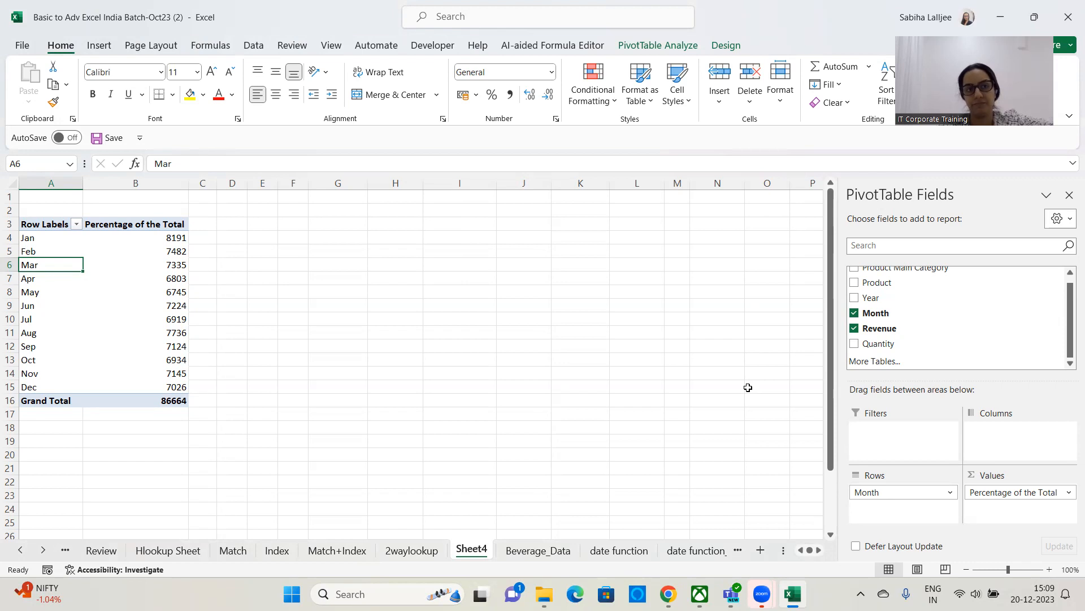
Shorten the pivot table's value header in B3 from Percentage of the Total to Total, keeping its leading space.
click(154, 226)
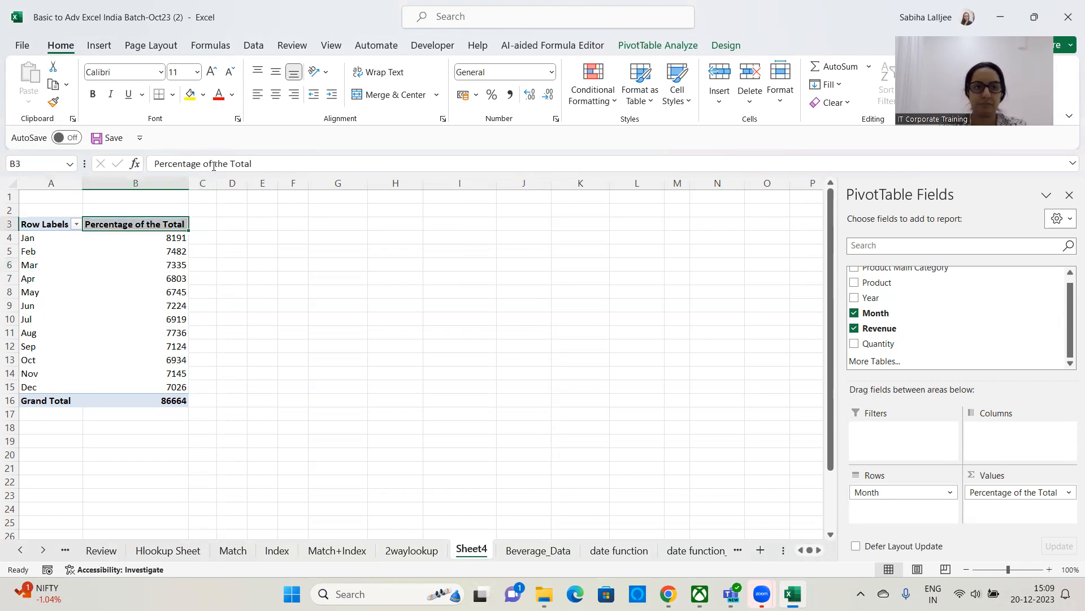
drag(229, 164, 128, 148)
key(BackSpace)
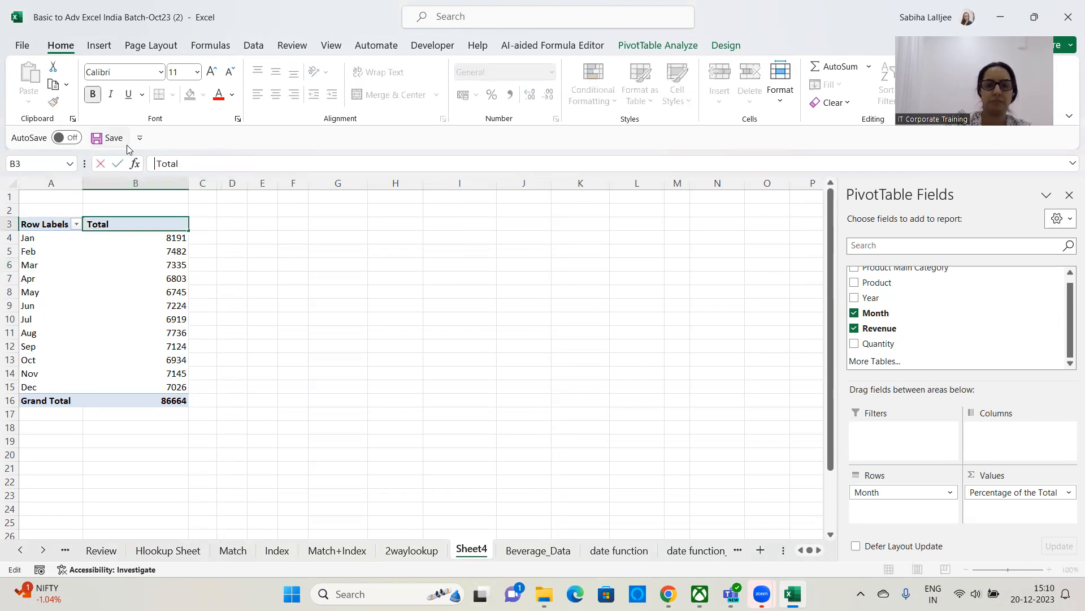
key(Return)
click(353, 305)
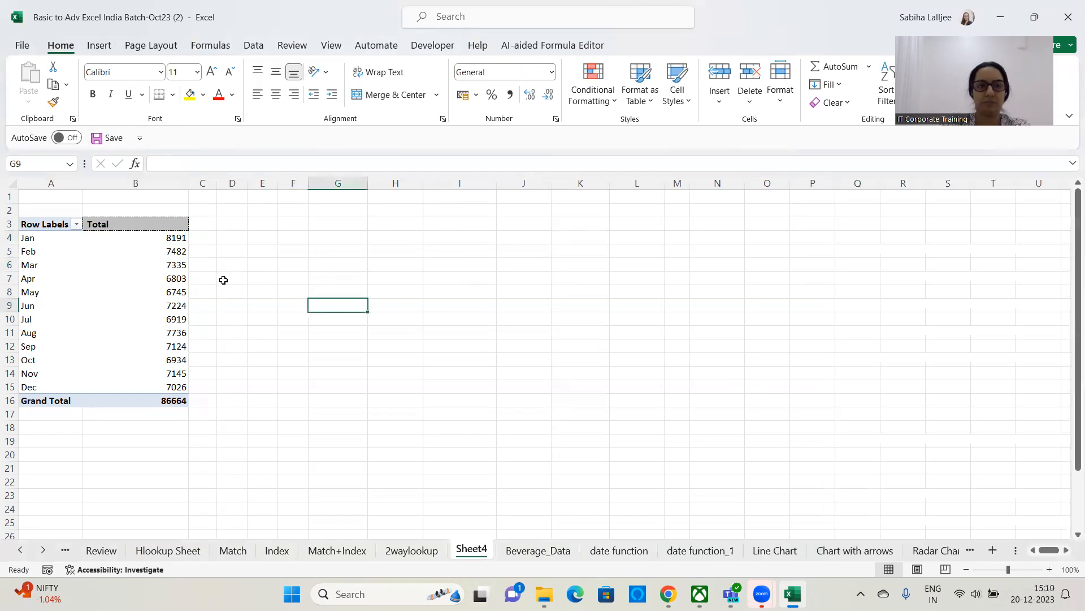
Remove the leading space from the Total value header in B3.
click(155, 224)
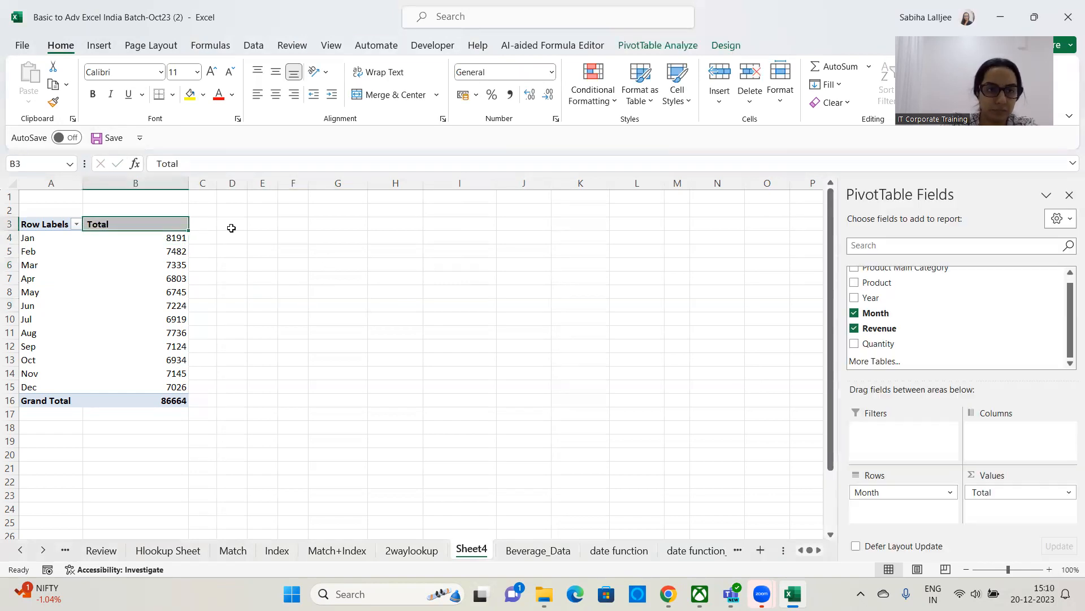
click(162, 161)
click(158, 163)
key(BackSpace)
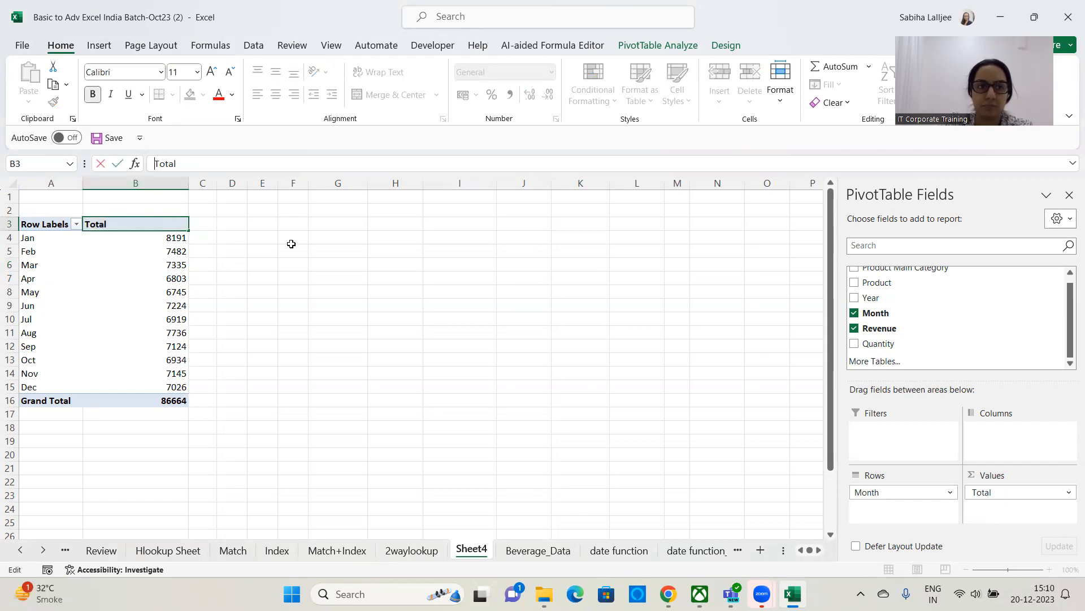
click(305, 278)
click(176, 331)
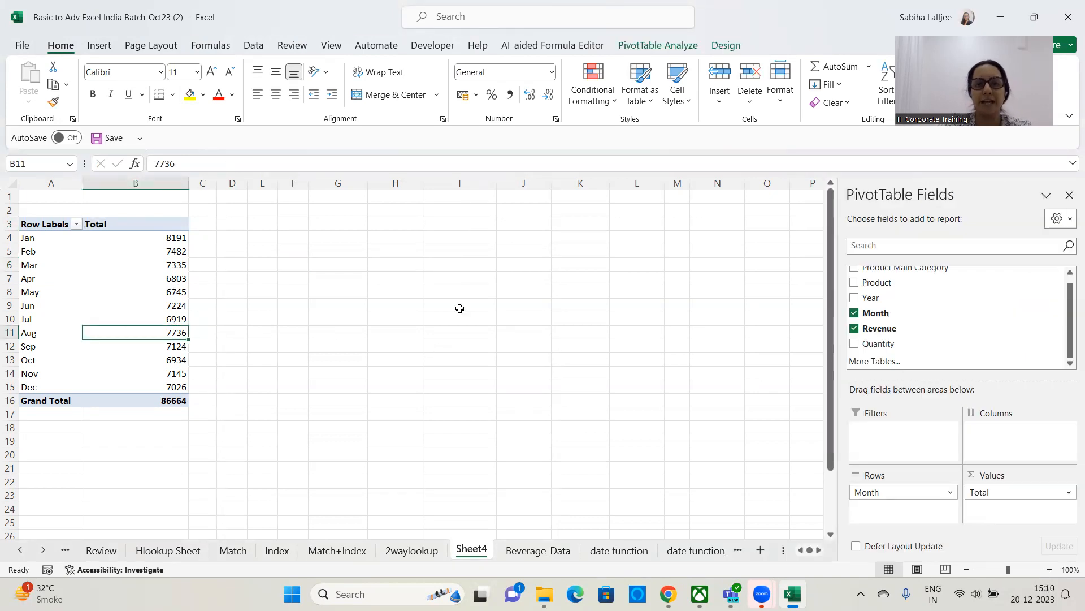
click(647, 45)
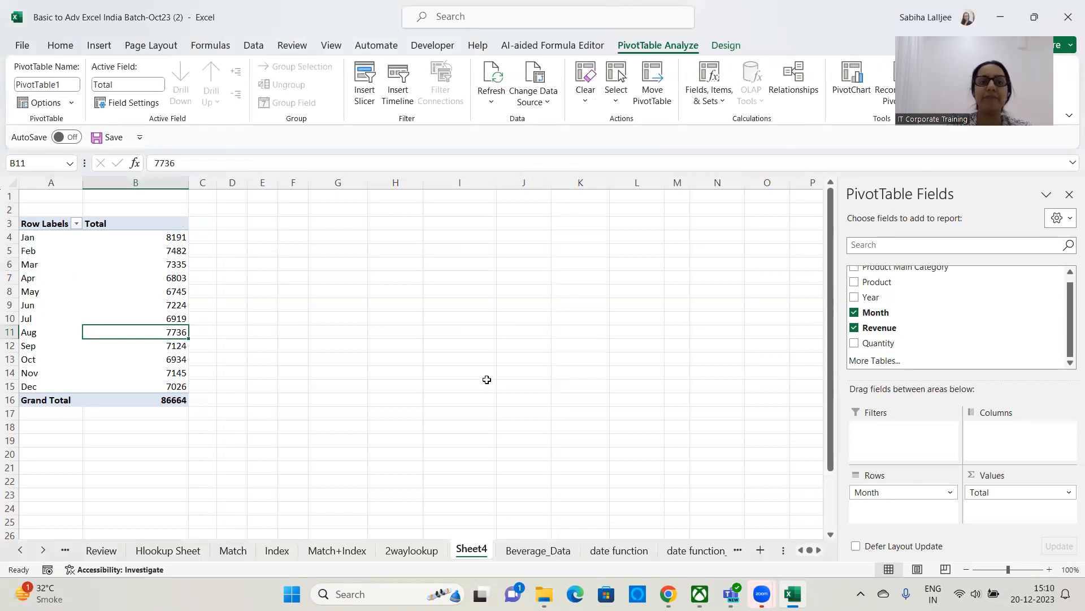
click(21, 264)
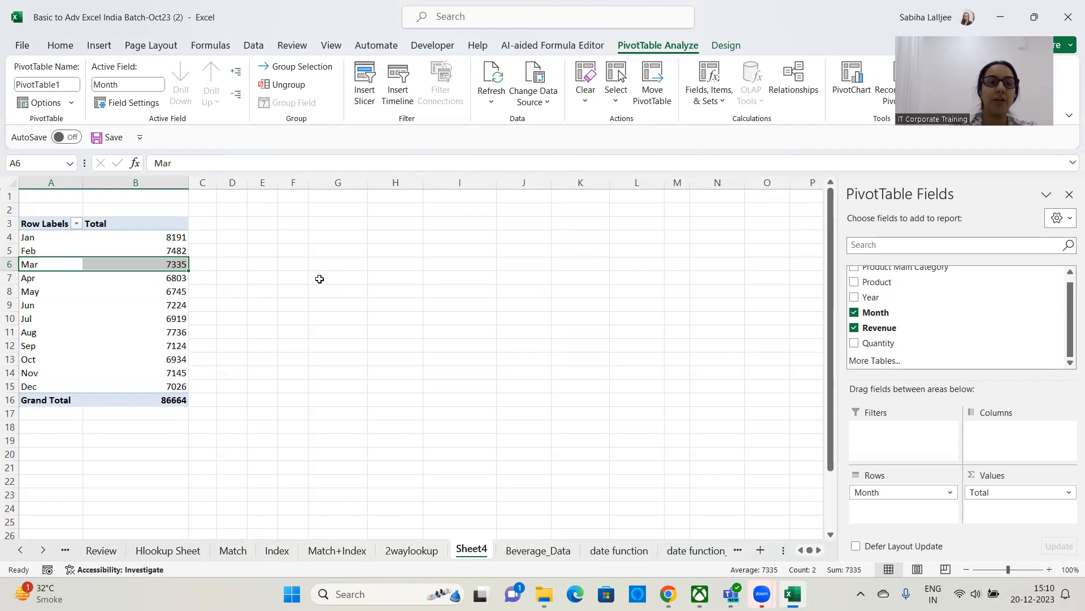
click(316, 317)
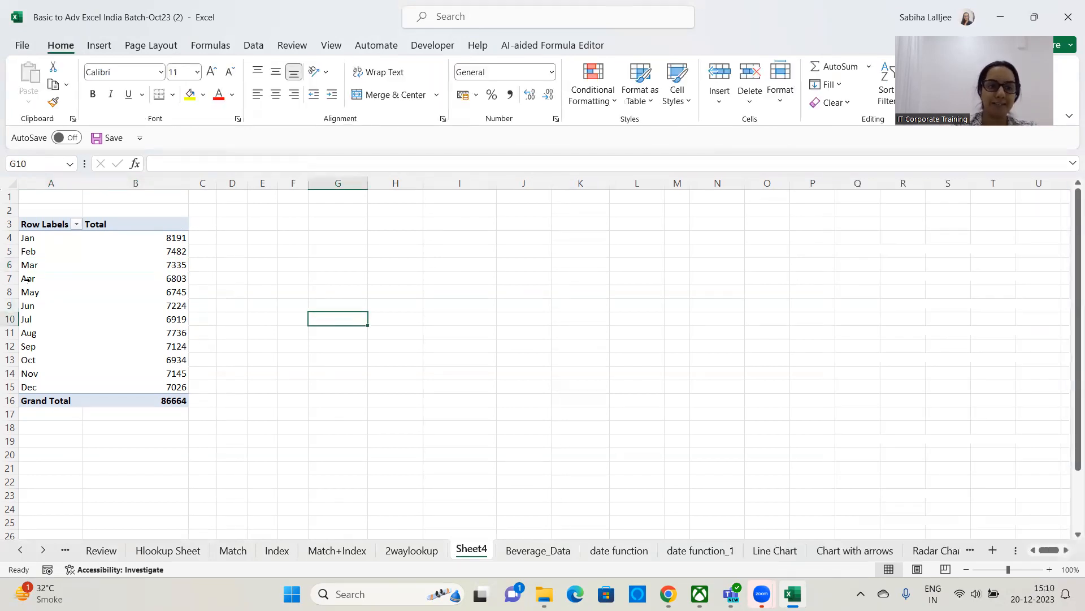
Group the Apr, May and Jun row labels in the pivot table and rename the group Q-1.
drag(29, 278, 27, 309)
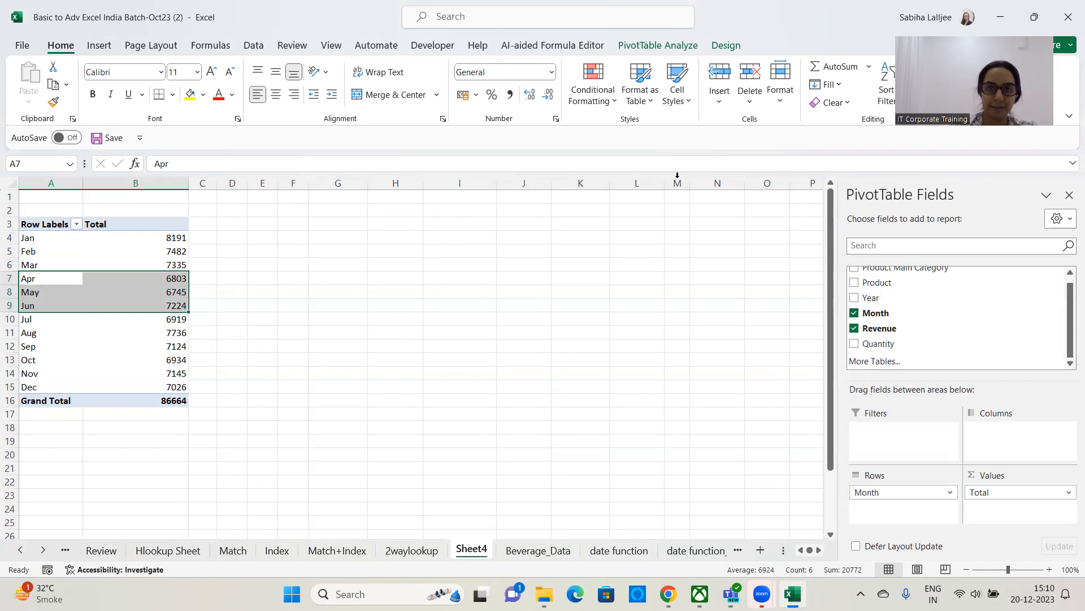
click(656, 47)
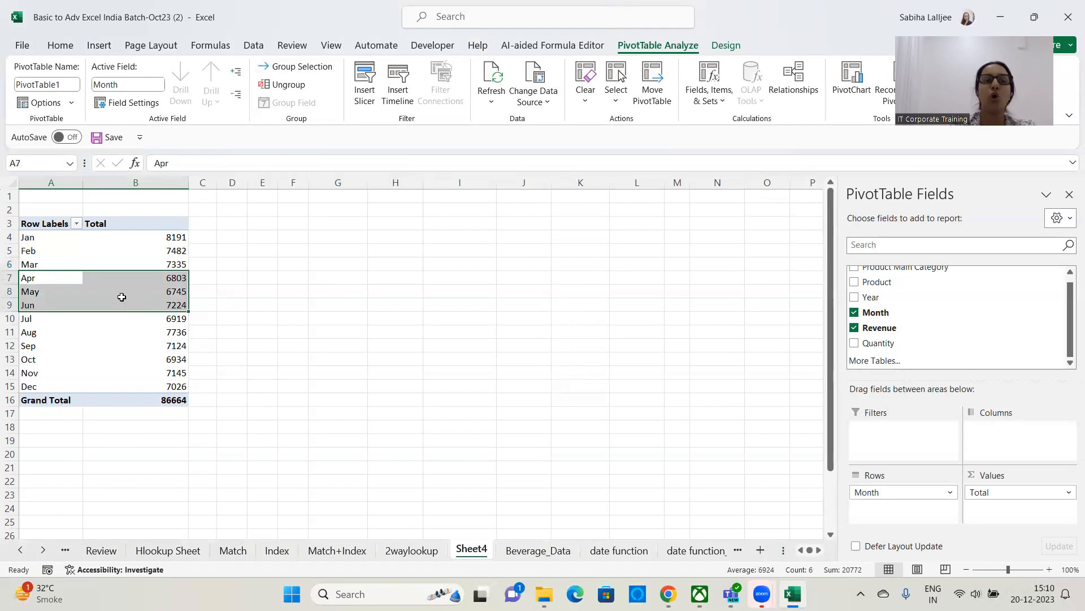
right_click(77, 284)
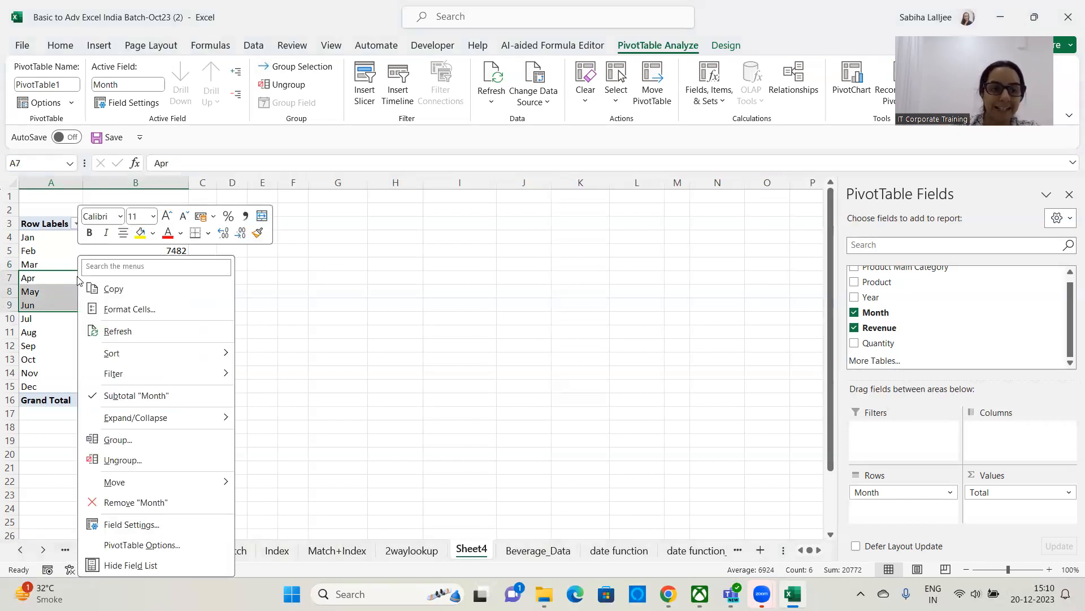
click(157, 446)
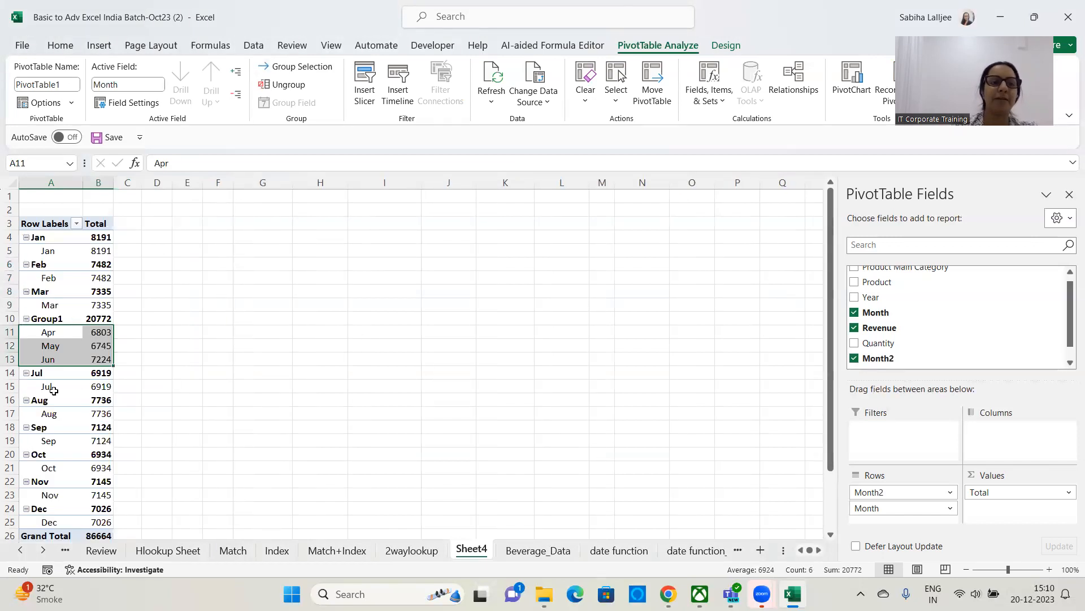
click(47, 319)
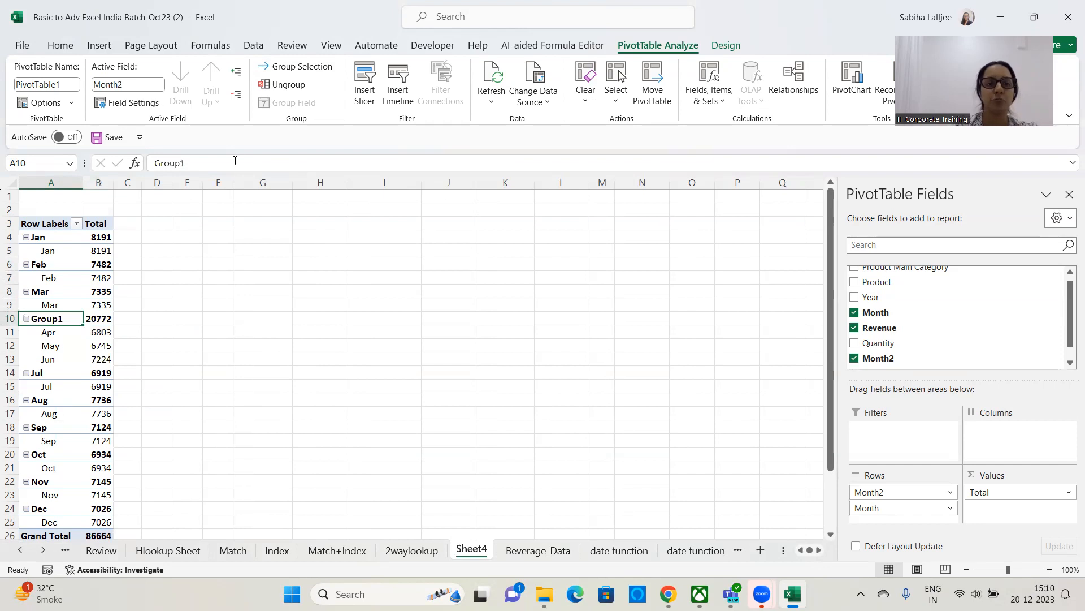
drag(237, 163, 78, 164)
text(Q-1)
click(245, 220)
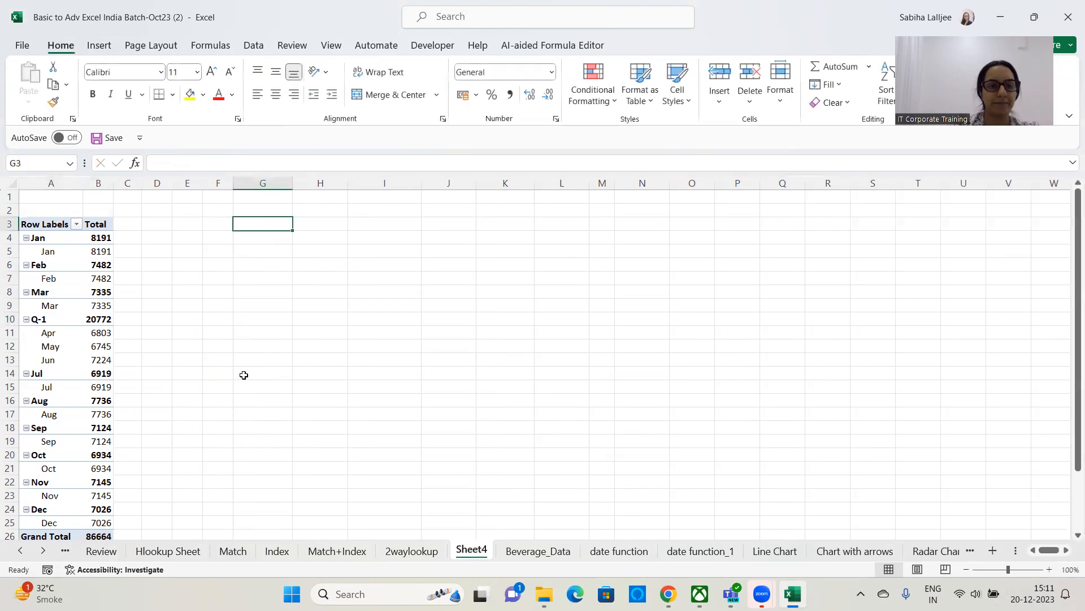
Group the Jul, Aug and Sep row labels and rename the group Q-2.
scroll(37, 321, down, 2)
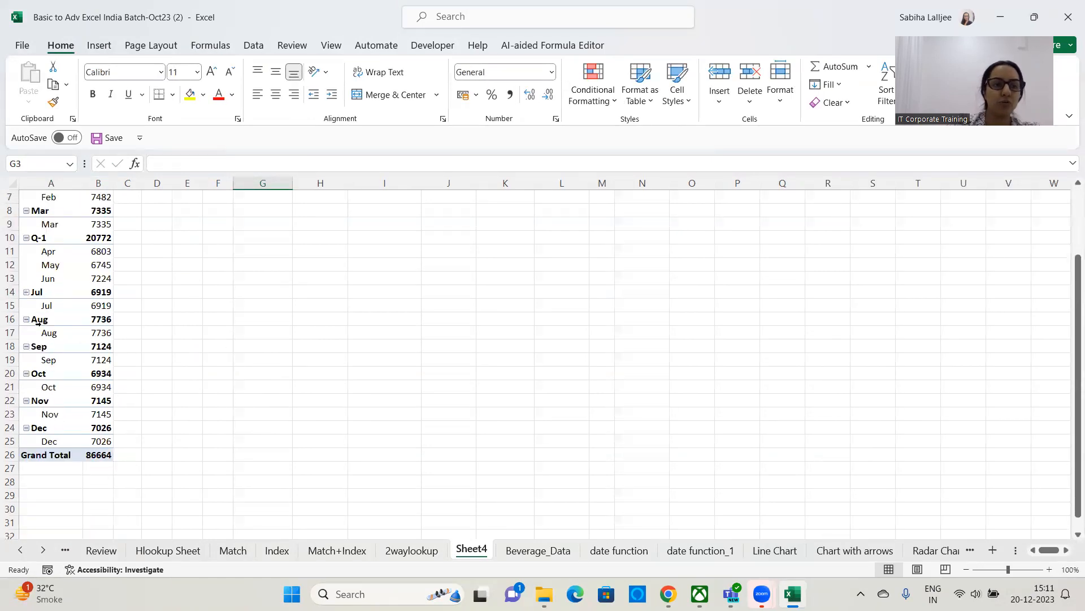
click(47, 293)
drag(42, 364, 54, 363)
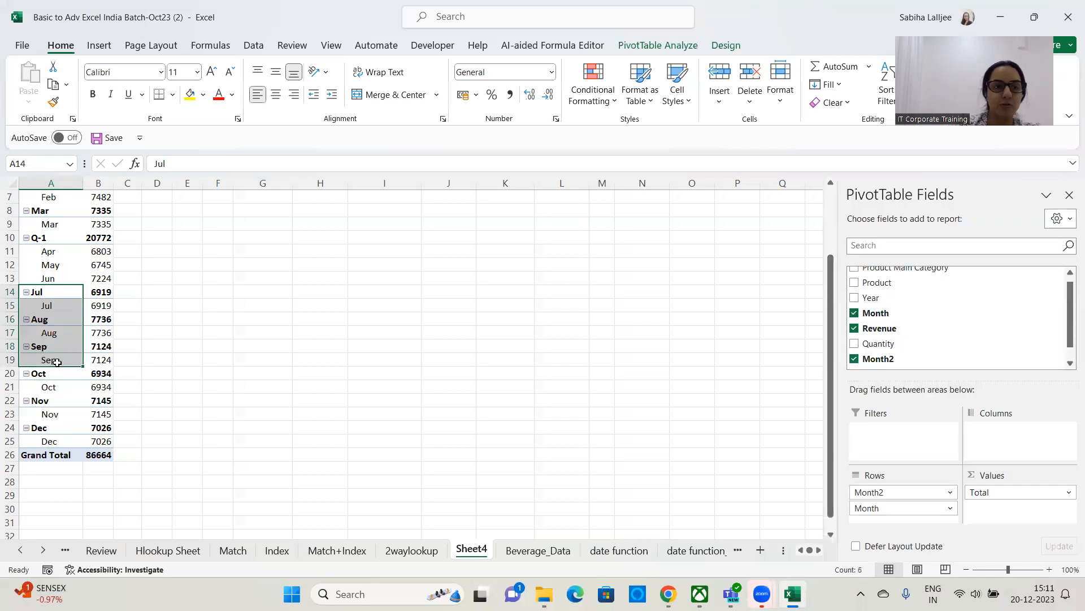
right_click(59, 332)
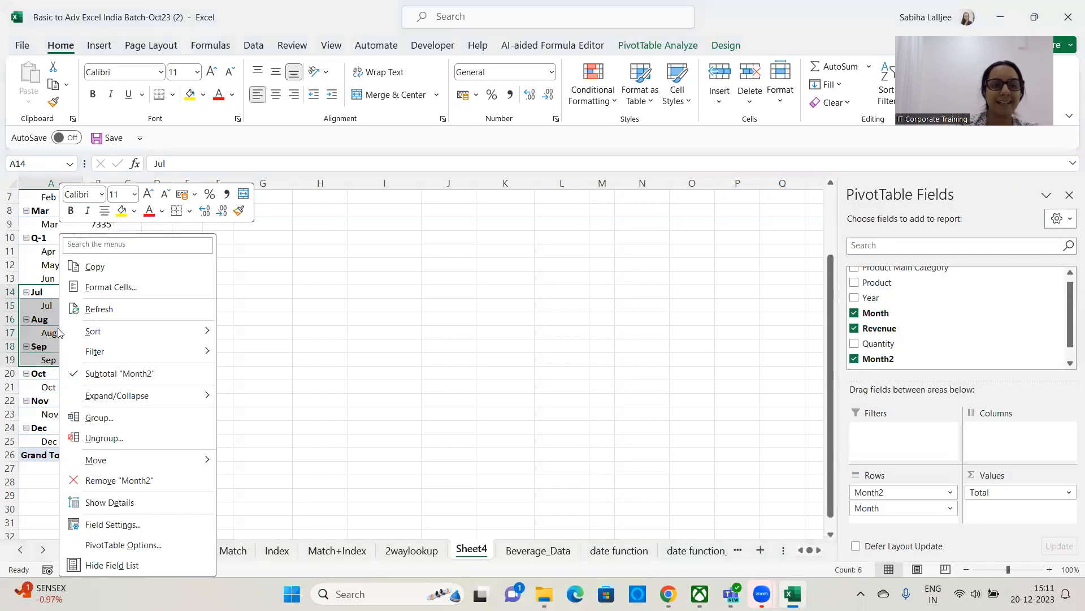
click(99, 417)
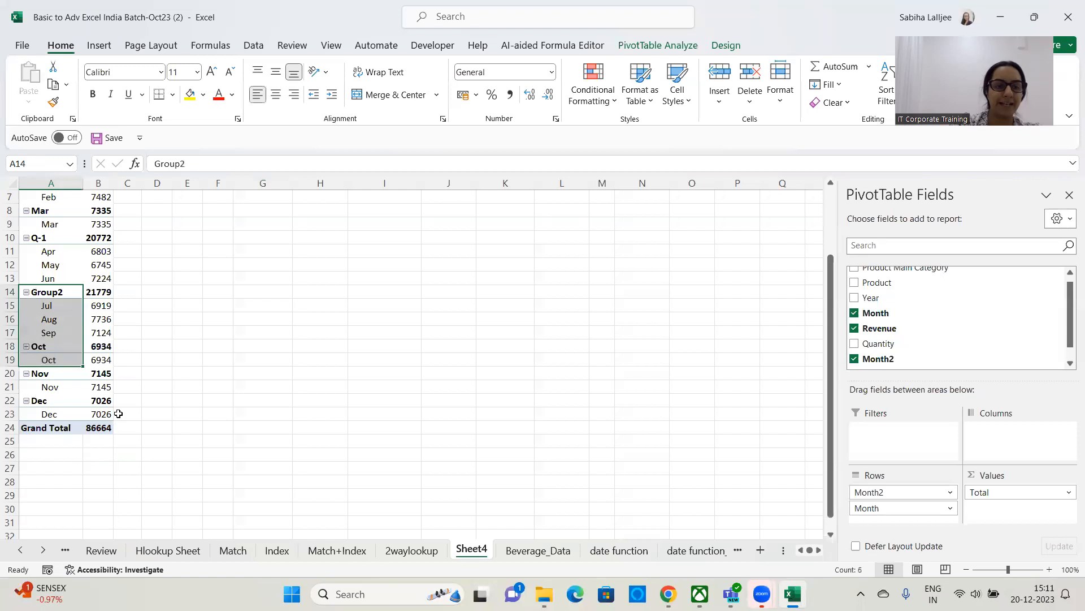
click(50, 294)
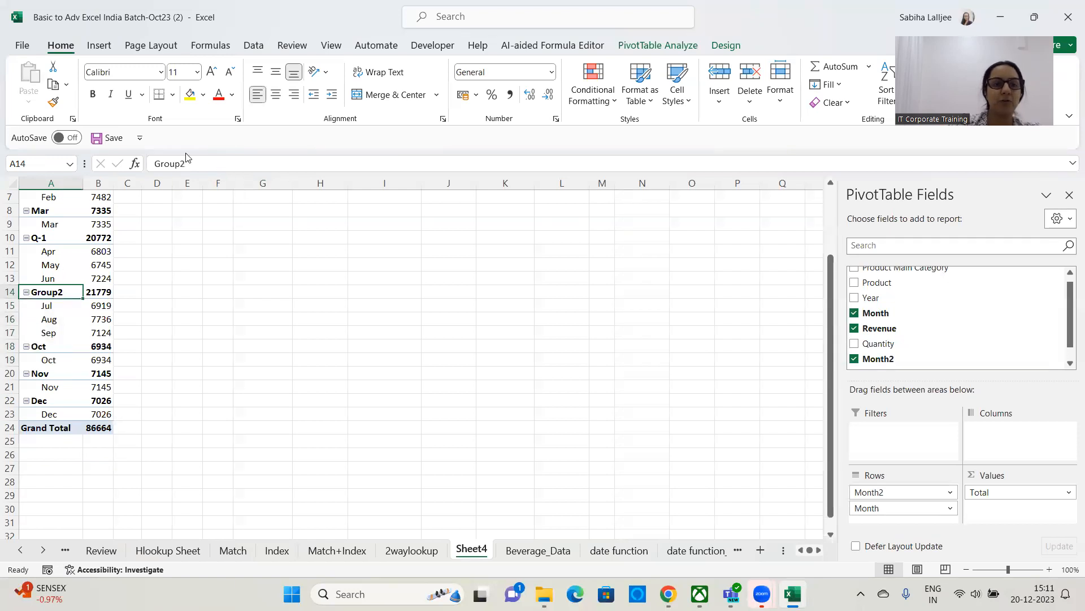
double_click(169, 164)
text(Q-2)
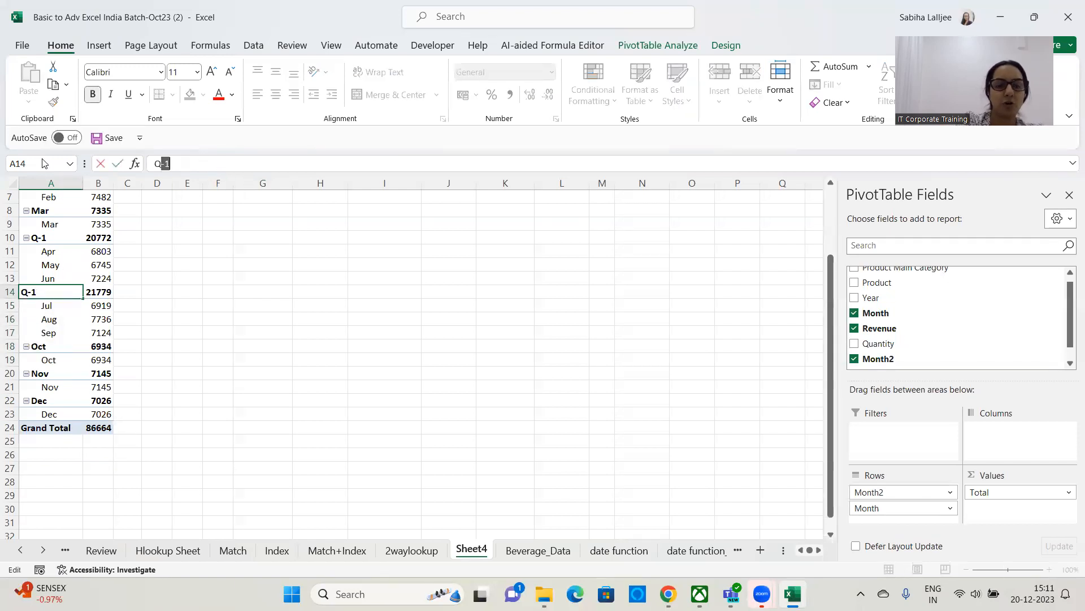
click(200, 289)
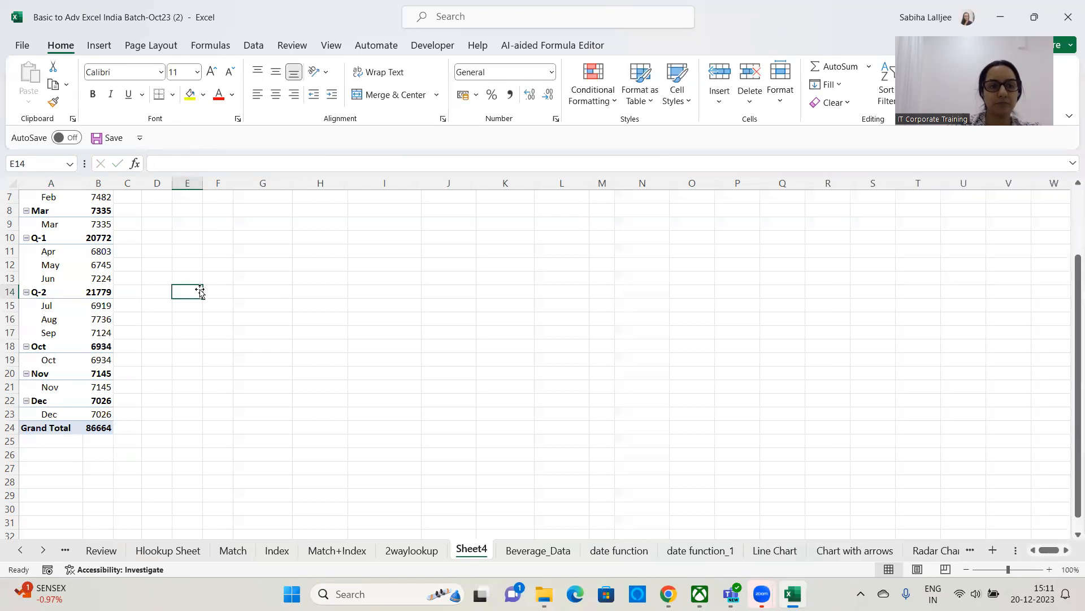
Group the Oct, Nov and Dec row labels and rename the group Q-3.
click(32, 347)
drag(38, 378, 42, 411)
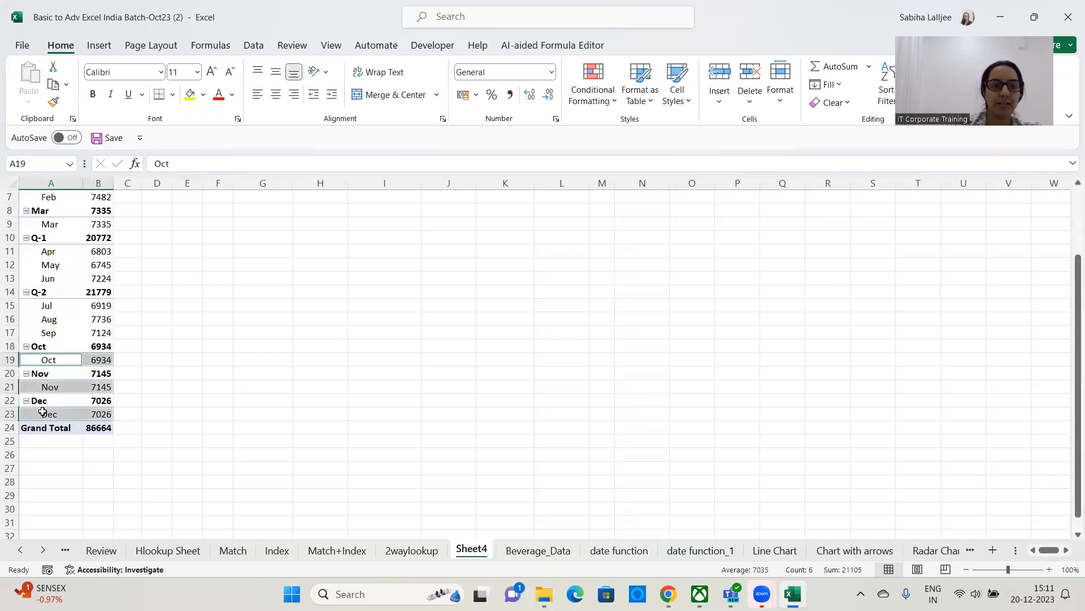
drag(42, 346, 39, 410)
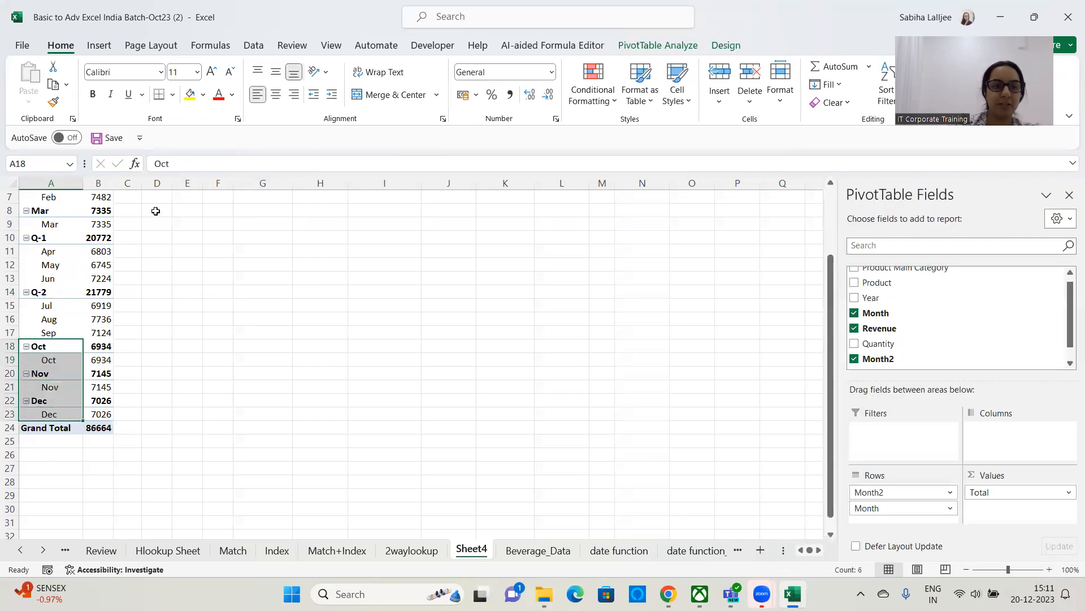
right_click(67, 364)
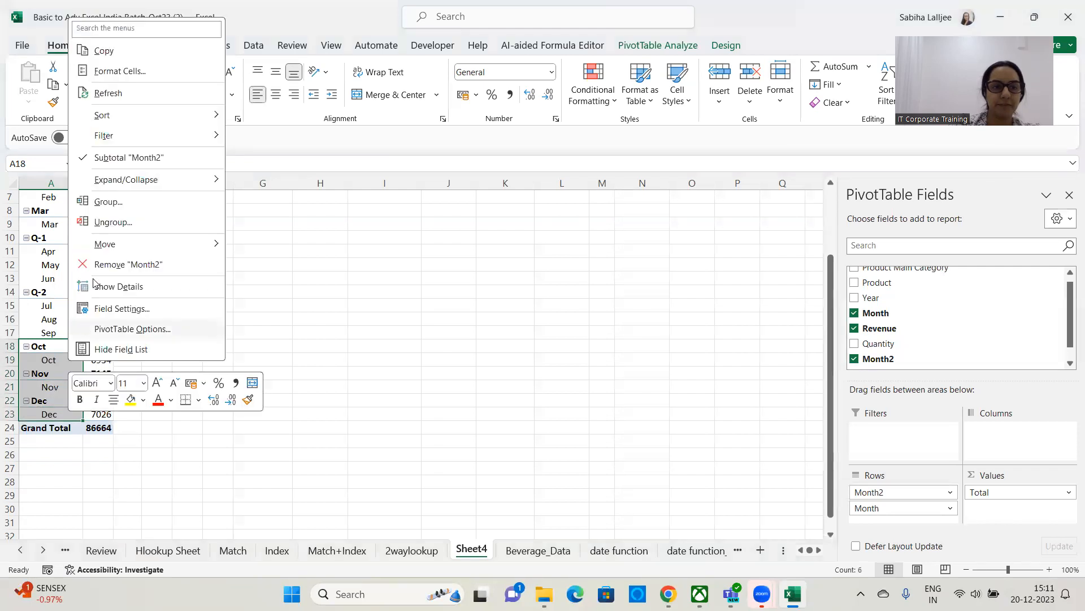
click(123, 203)
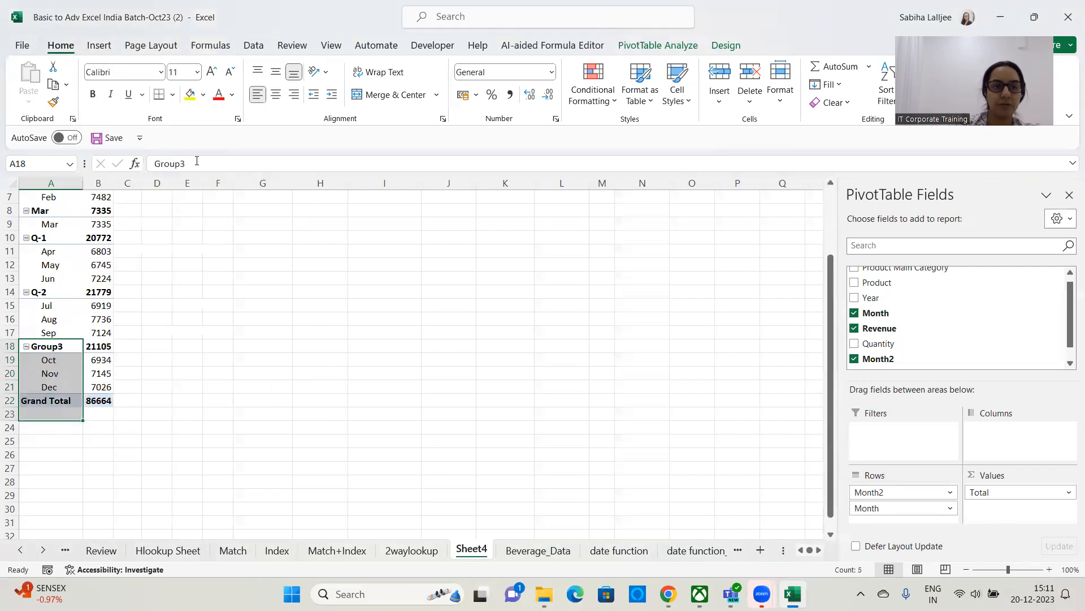
drag(180, 164, 148, 164)
text(Q-3)
click(315, 254)
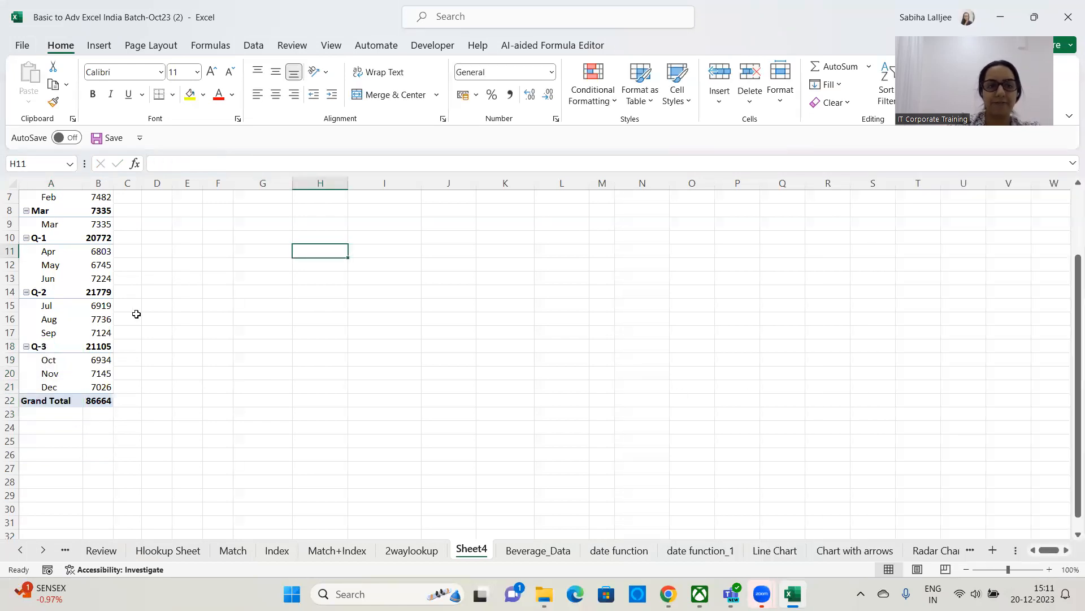
Group the Jan, Feb and Mar row labels and rename the group Q-4.
click(135, 318)
scroll(134, 318, up, 2)
drag(41, 238, 40, 307)
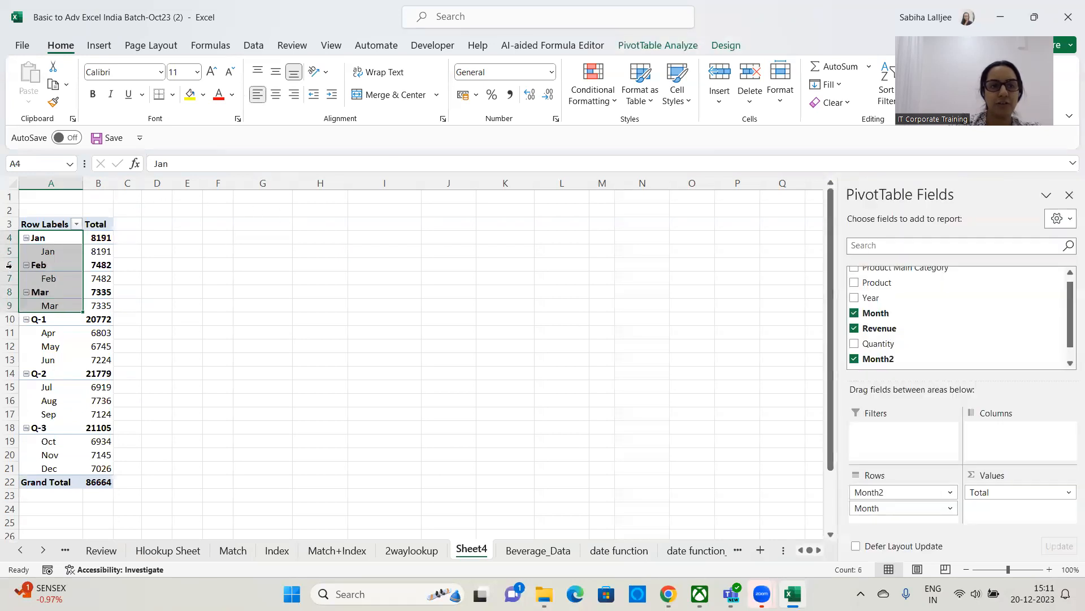
right_click(66, 261)
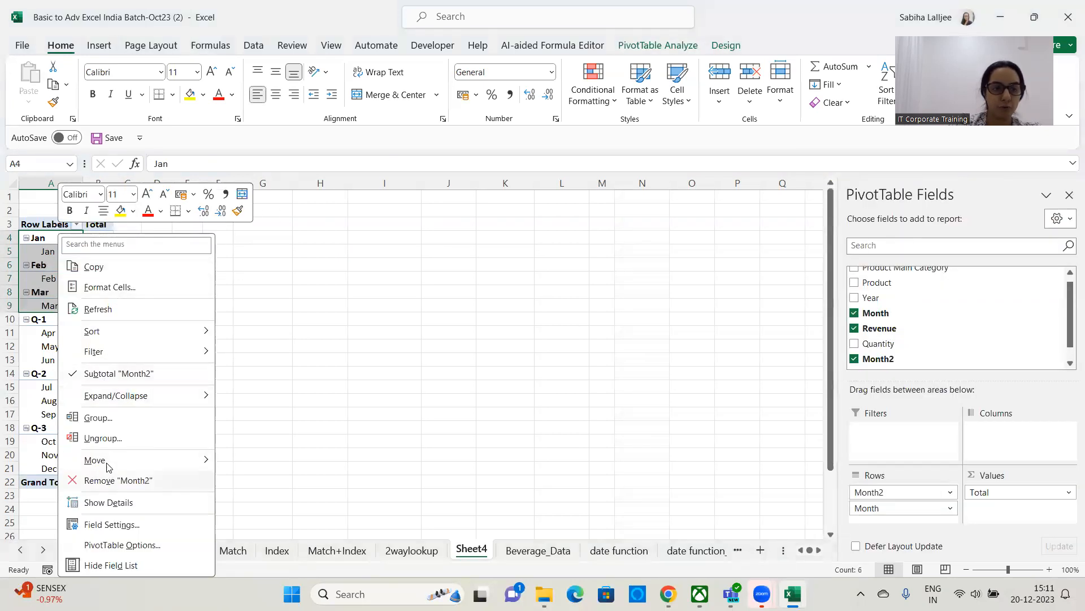
click(111, 423)
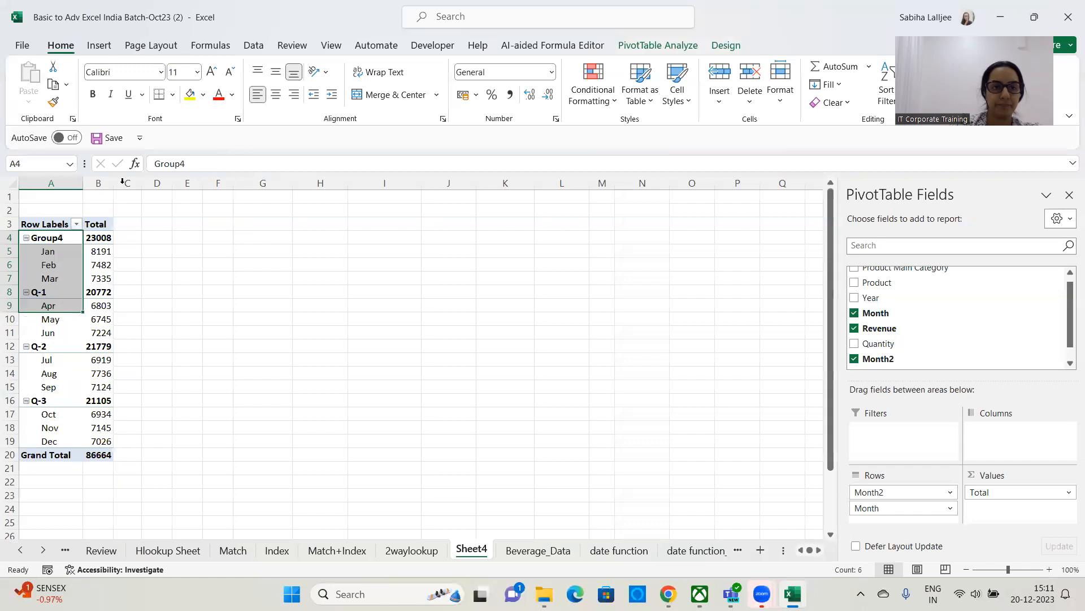
text(Q-)
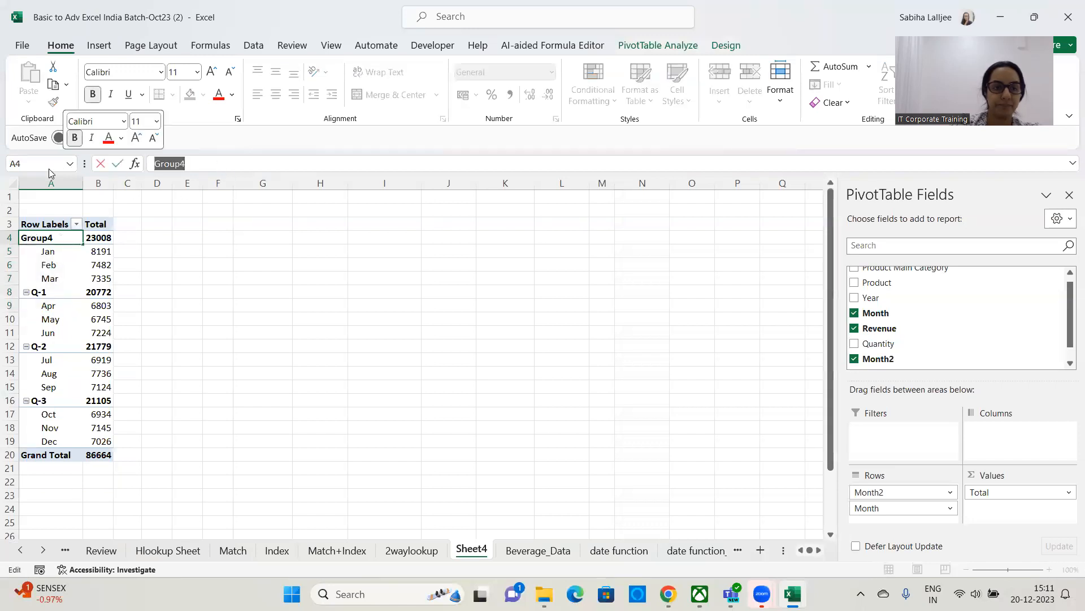
text(4)
click(131, 305)
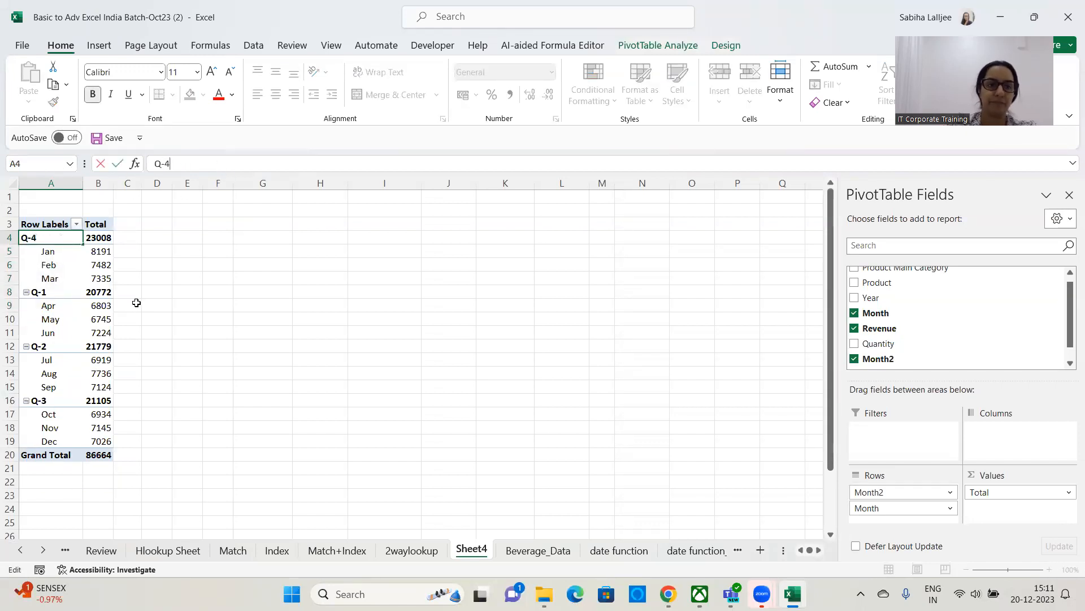
click(63, 409)
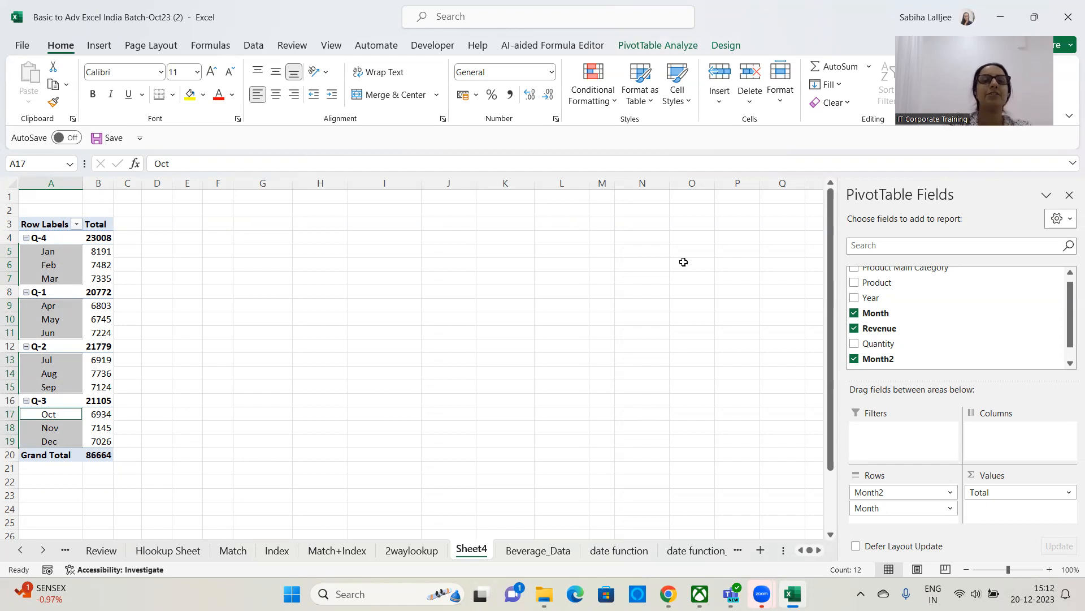
click(658, 46)
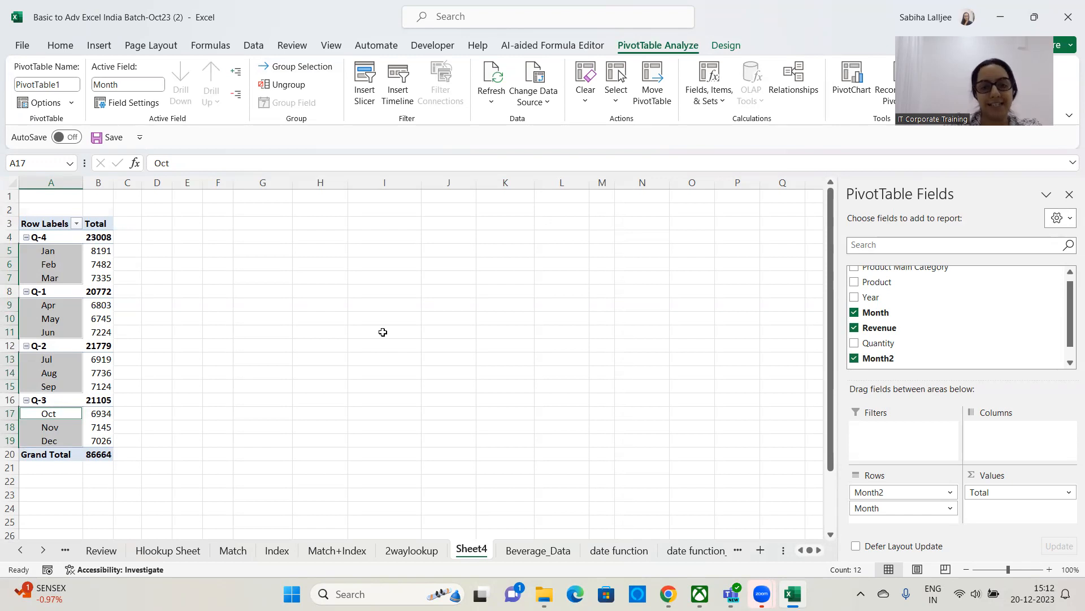
click(369, 248)
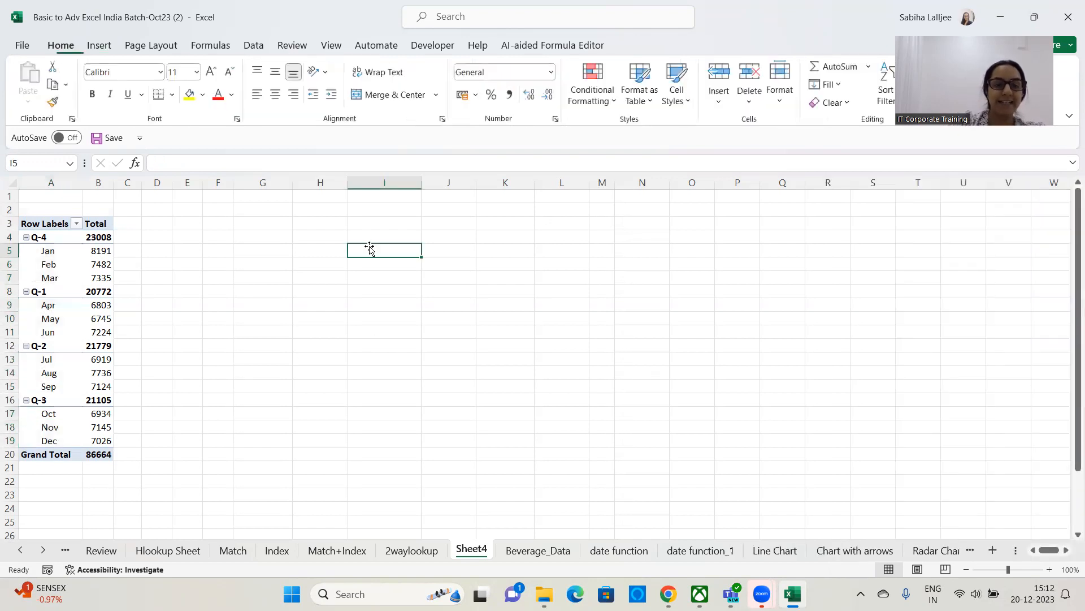
Enter the note "Q1- Jan" in cell I5 beside the pivot table.
text(Q)
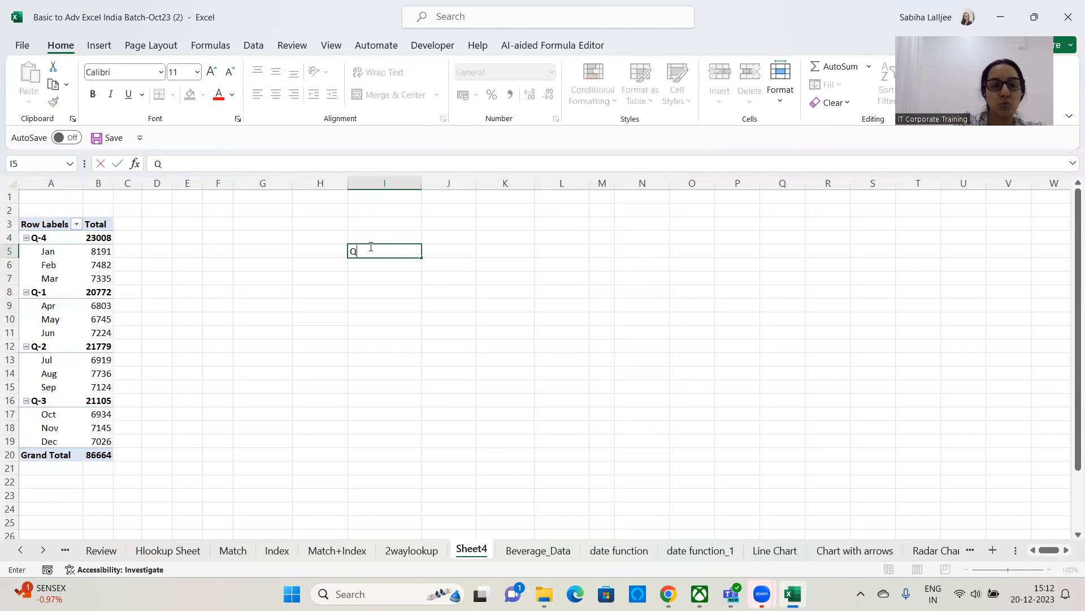
text(1- Jan)
key(Return)
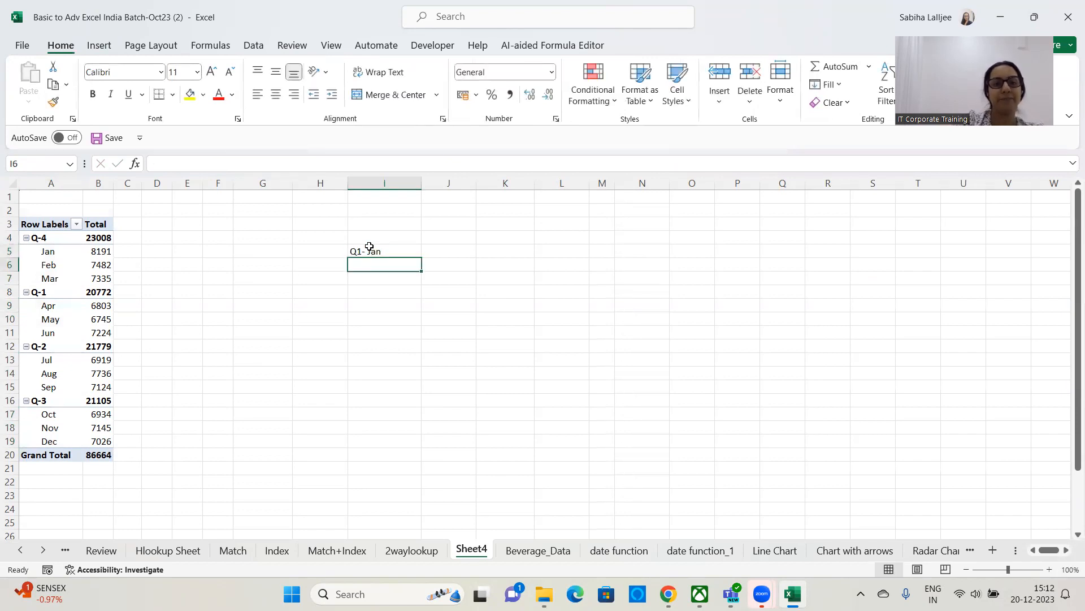
click(392, 253)
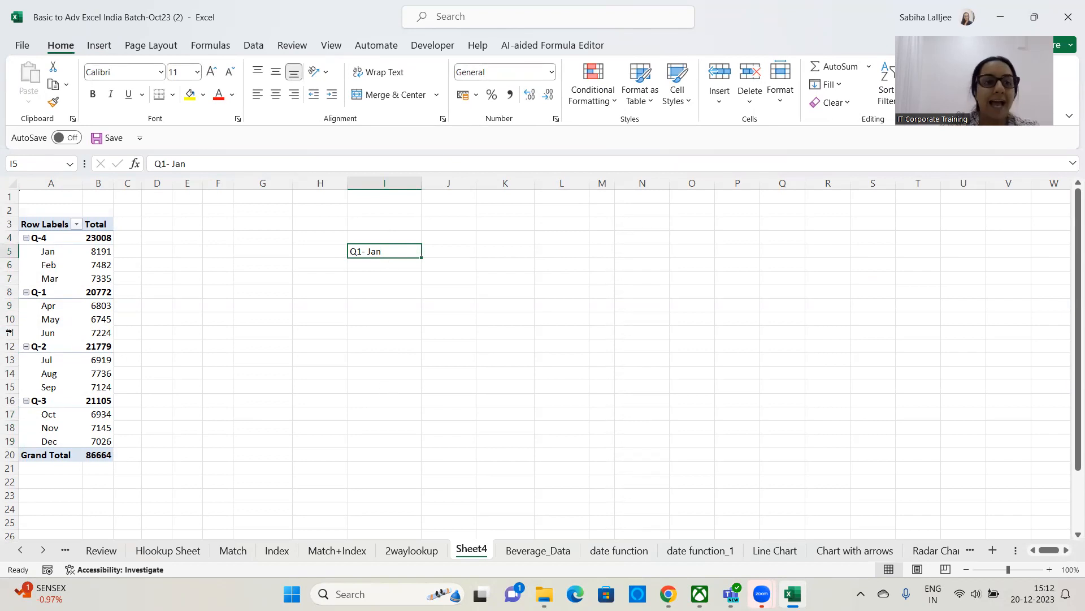
Sort the quarter row labels of the pivot table from A to Z.
click(63, 348)
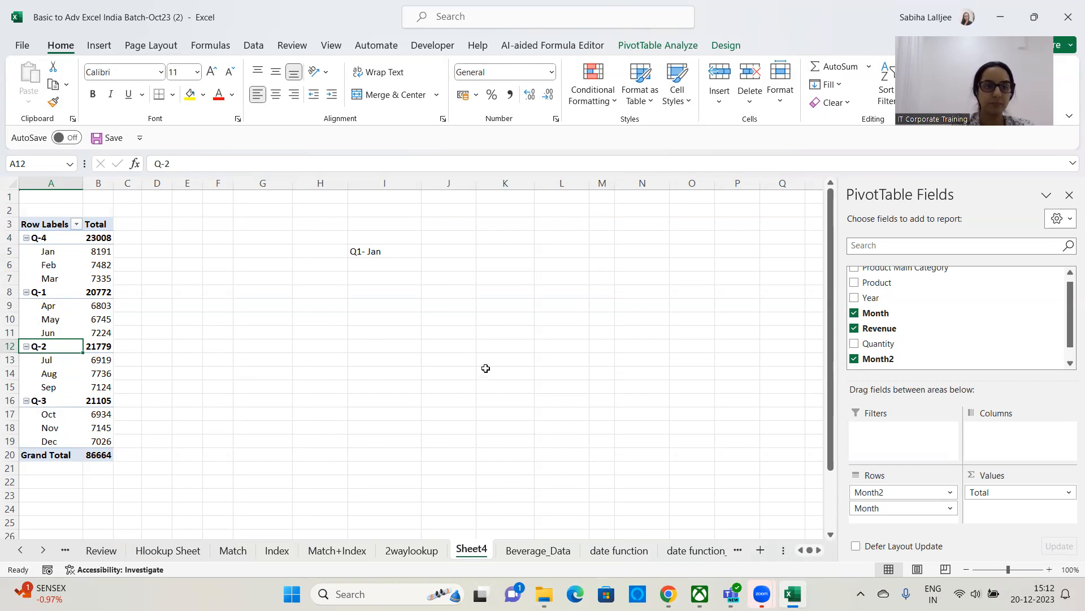
click(75, 225)
click(47, 278)
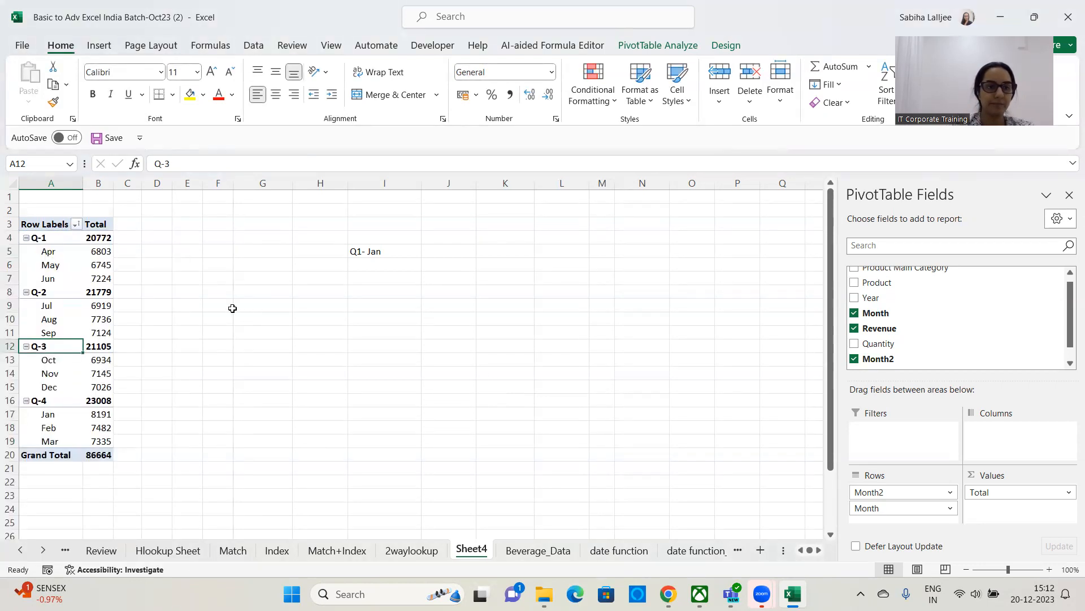
click(76, 225)
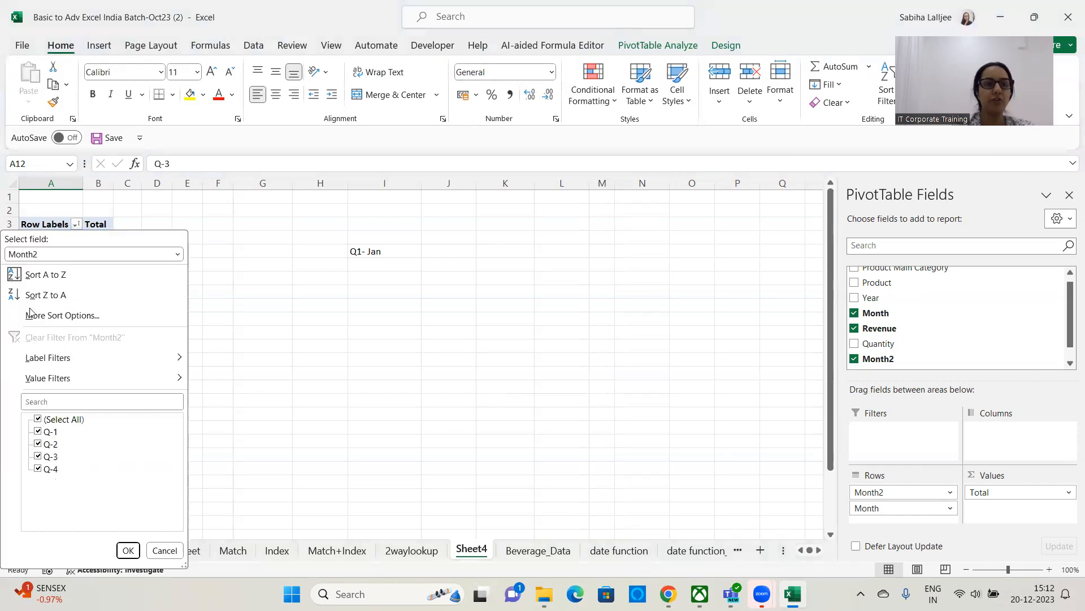
click(235, 289)
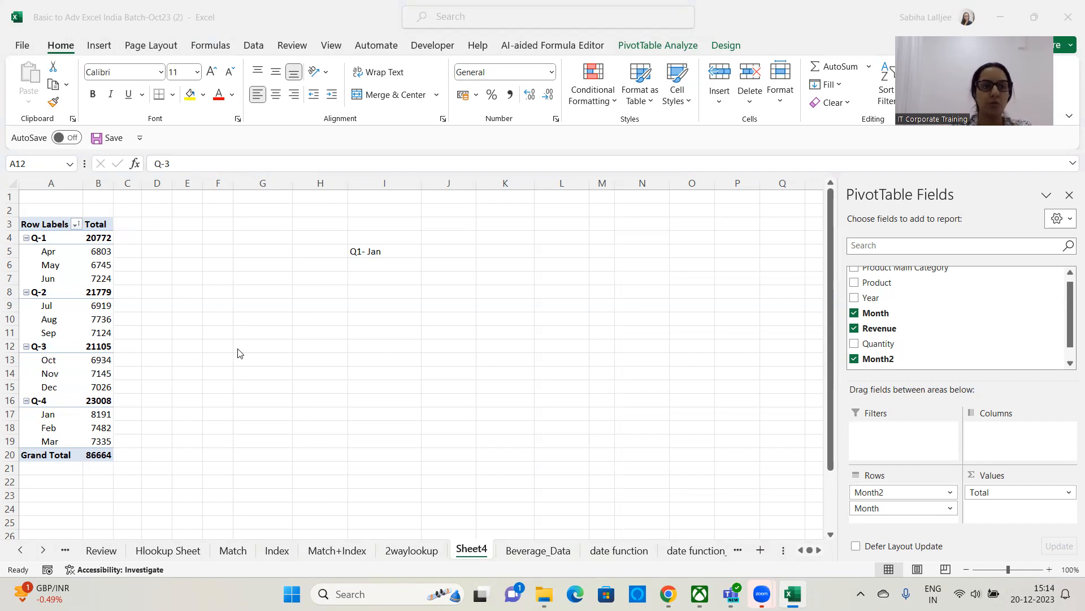
click(59, 285)
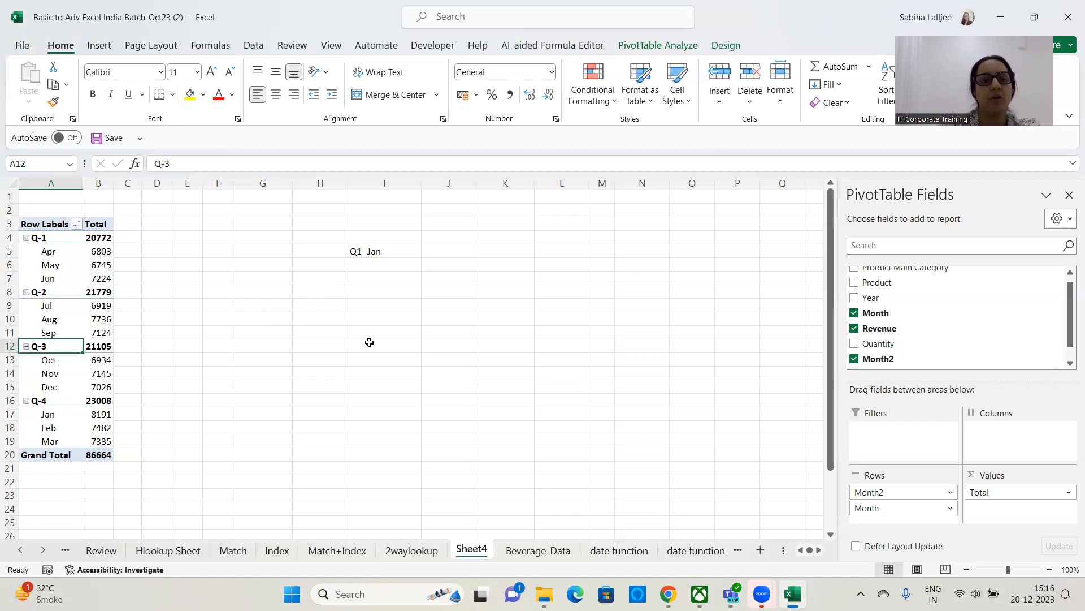
click(46, 238)
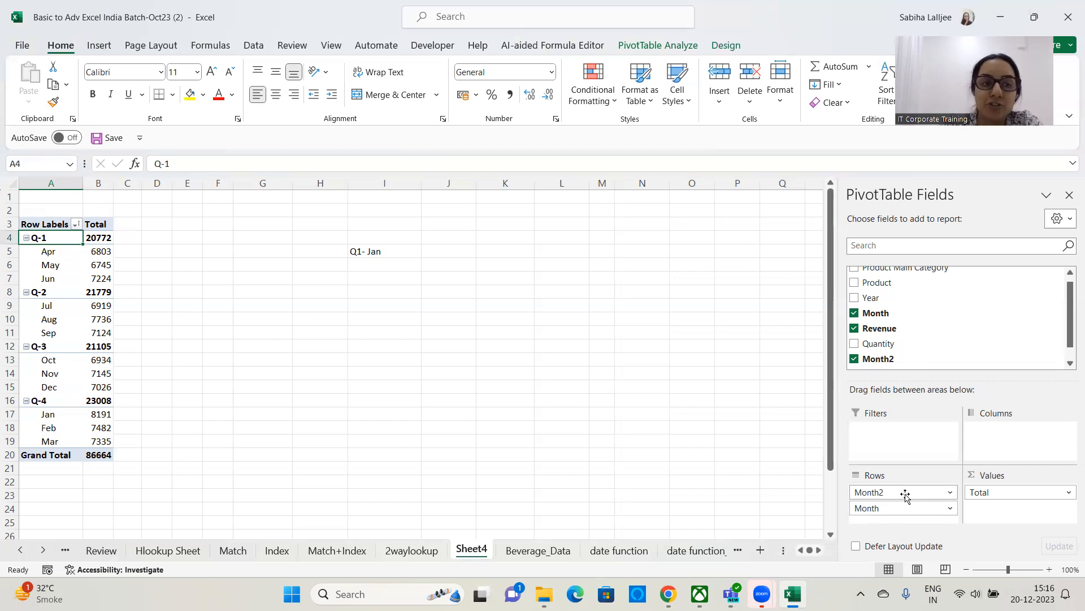
Remove the Month2 field from the pivot table, add it back and place it above Month in the rows.
click(855, 360)
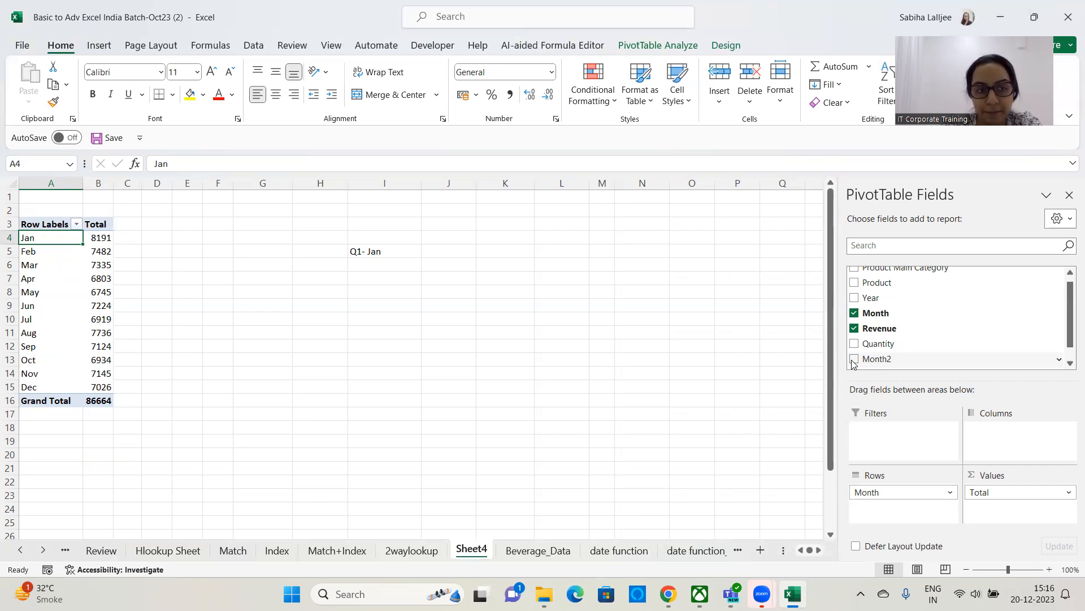
click(854, 360)
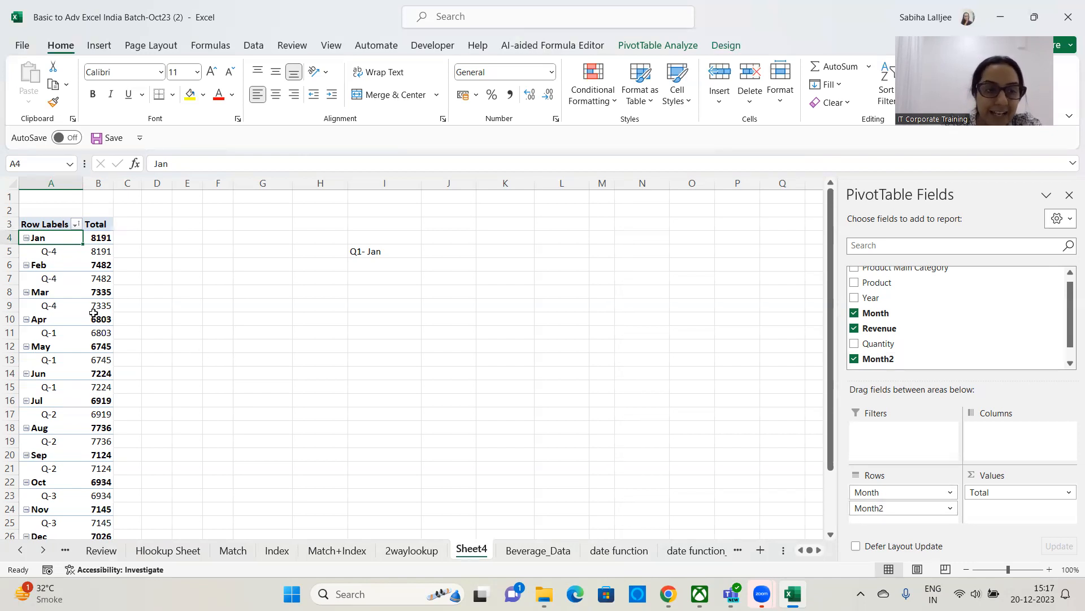
scroll(90, 338, down, 2)
scroll(91, 338, up, 2)
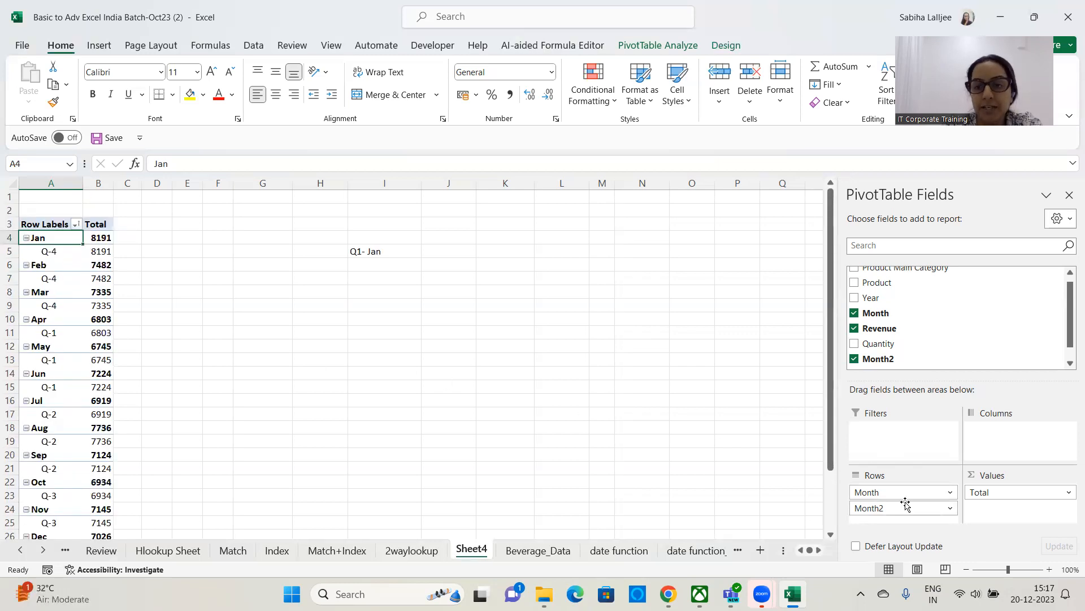
mouse_move(903, 512)
mouse_down()
mouse_move(920, 499)
mouse_move(899, 509)
mouse_up()
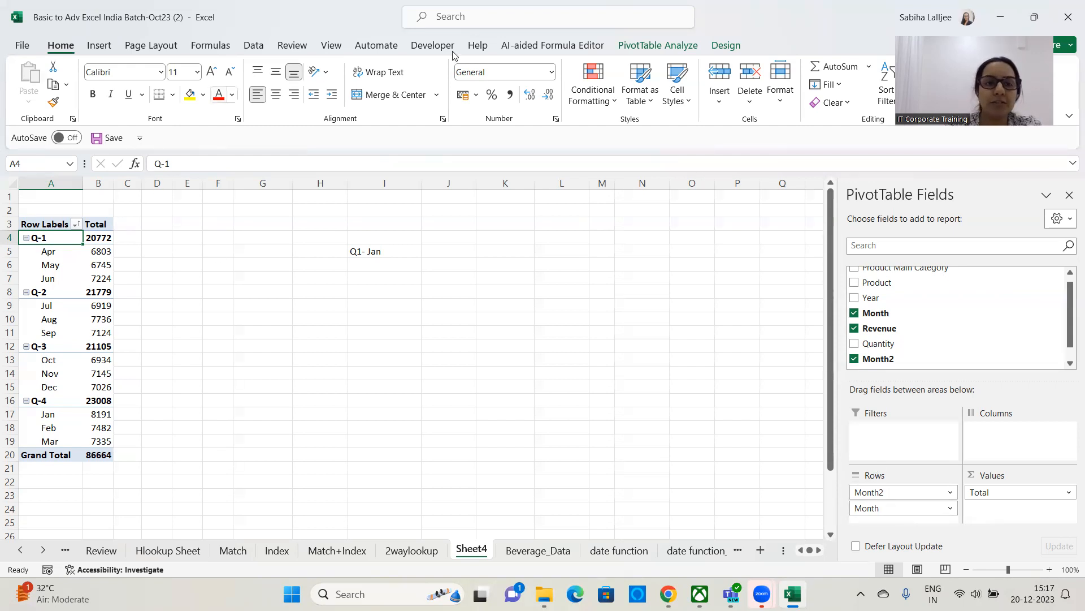
Ungroup all the quarter groups, starting with Q-1 and continuing with the whole row label column.
click(640, 49)
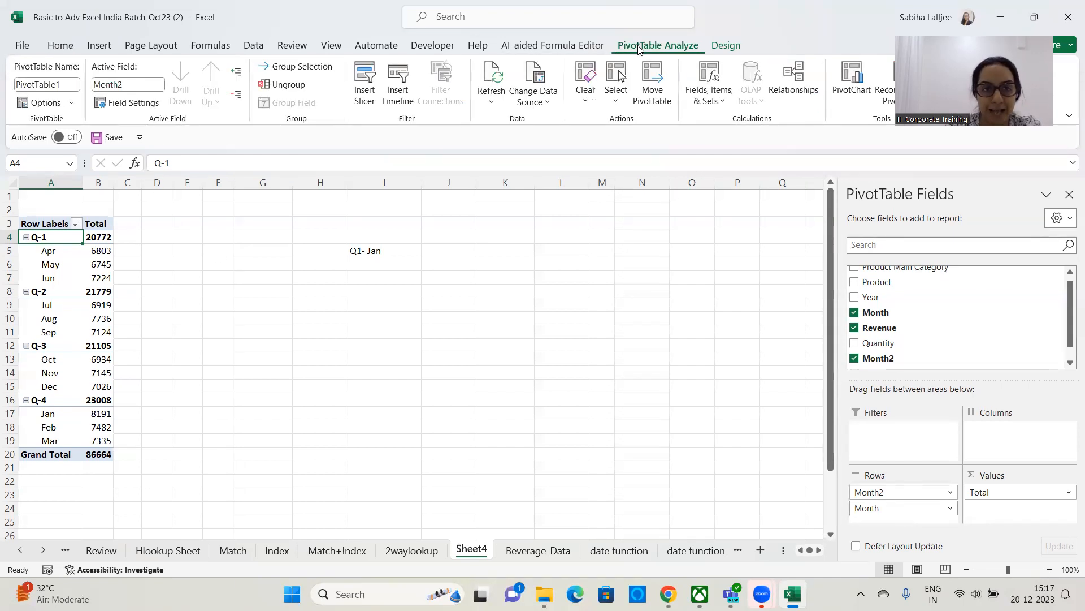
click(288, 86)
drag(45, 237, 42, 443)
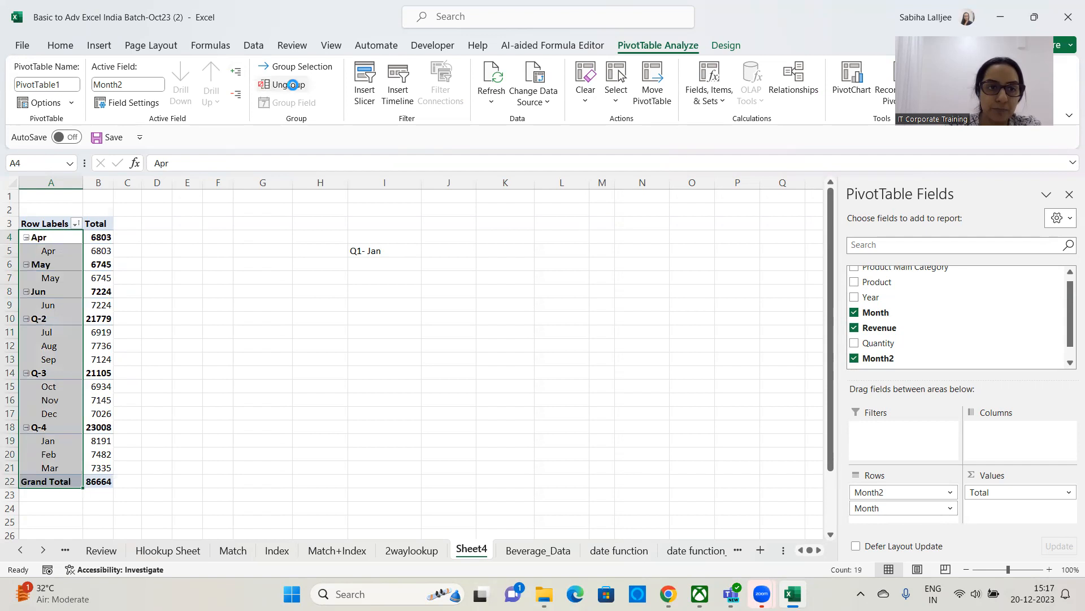
click(288, 84)
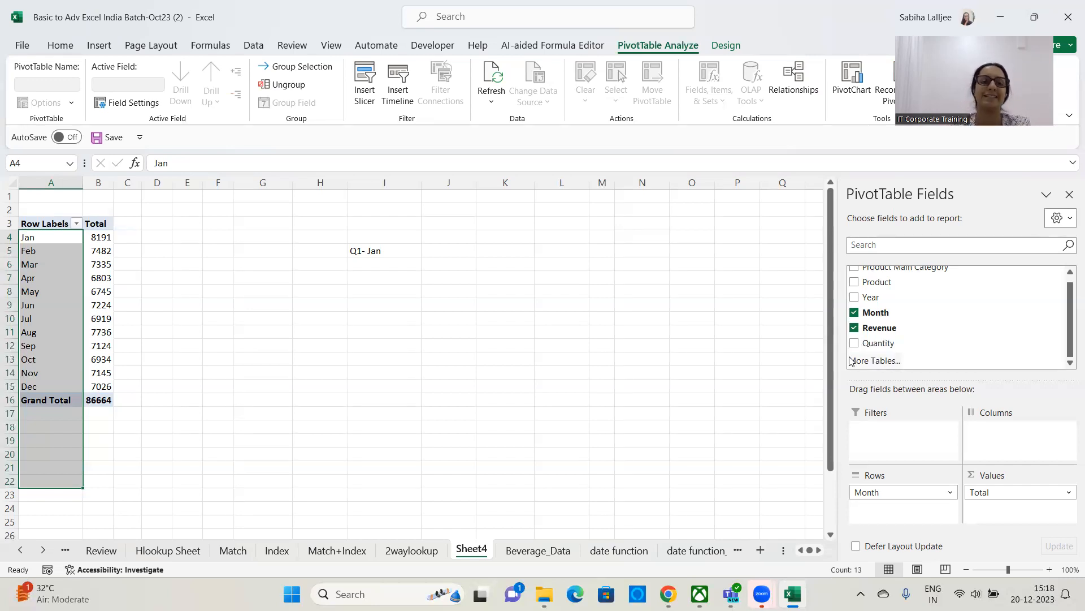
click(488, 346)
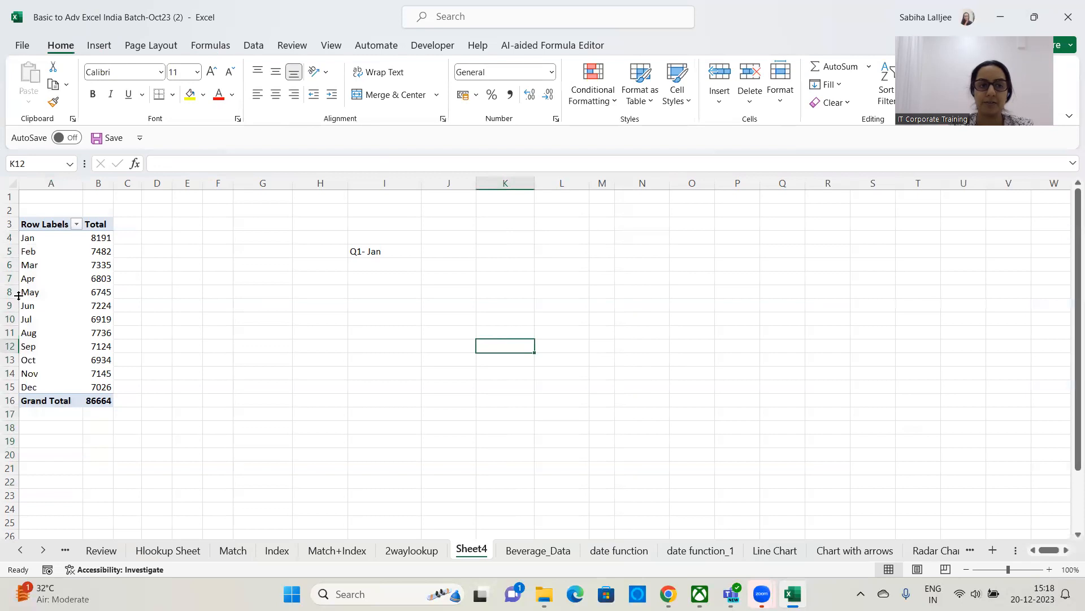
Remove Month from the rows and Total from the values of the pivot table.
click(21, 319)
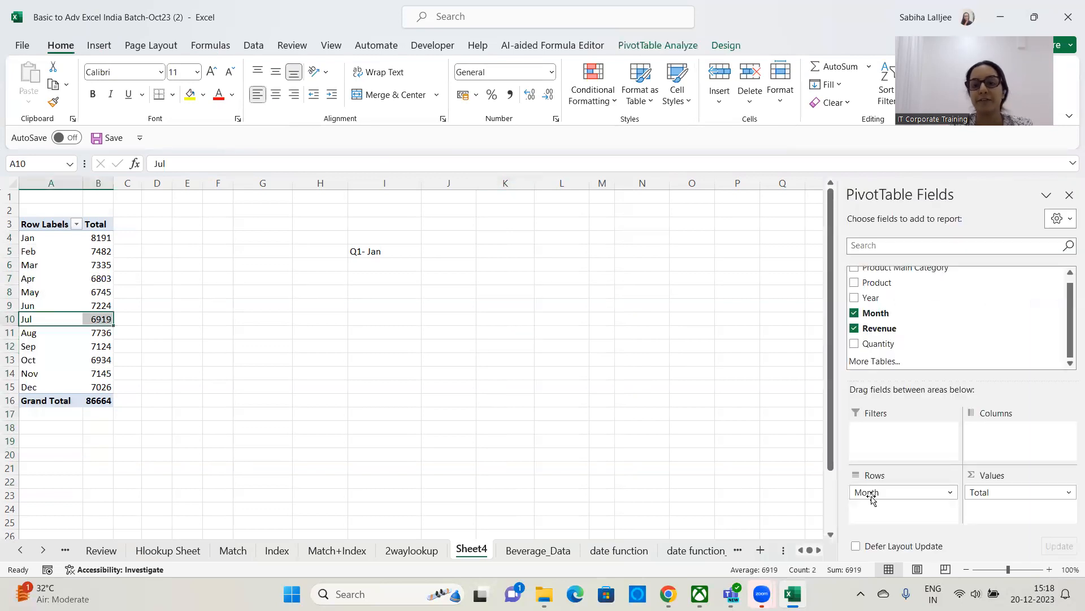
drag(921, 492, 820, 480)
drag(1044, 495, 644, 453)
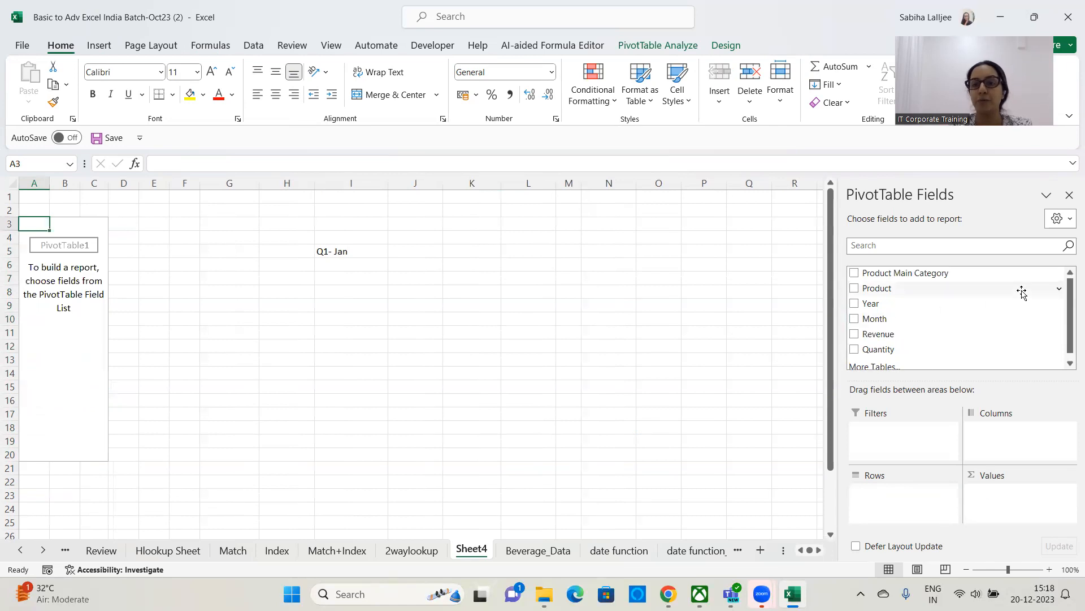
drag(1069, 318, 1068, 330)
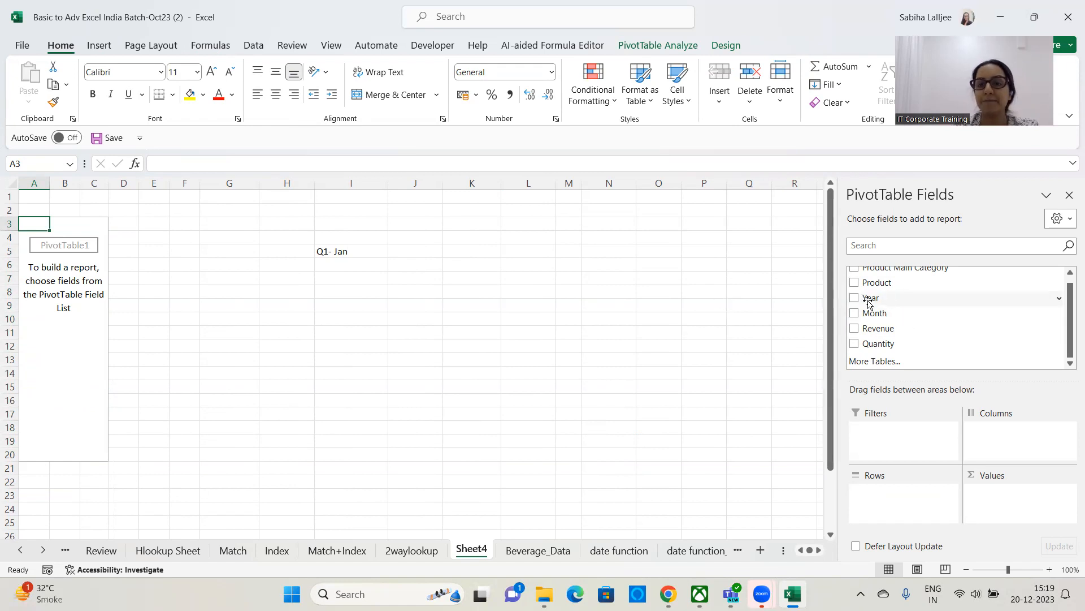
Add Month to the rows with Year above it, and collapse and expand the 2015 items.
drag(872, 315, 877, 495)
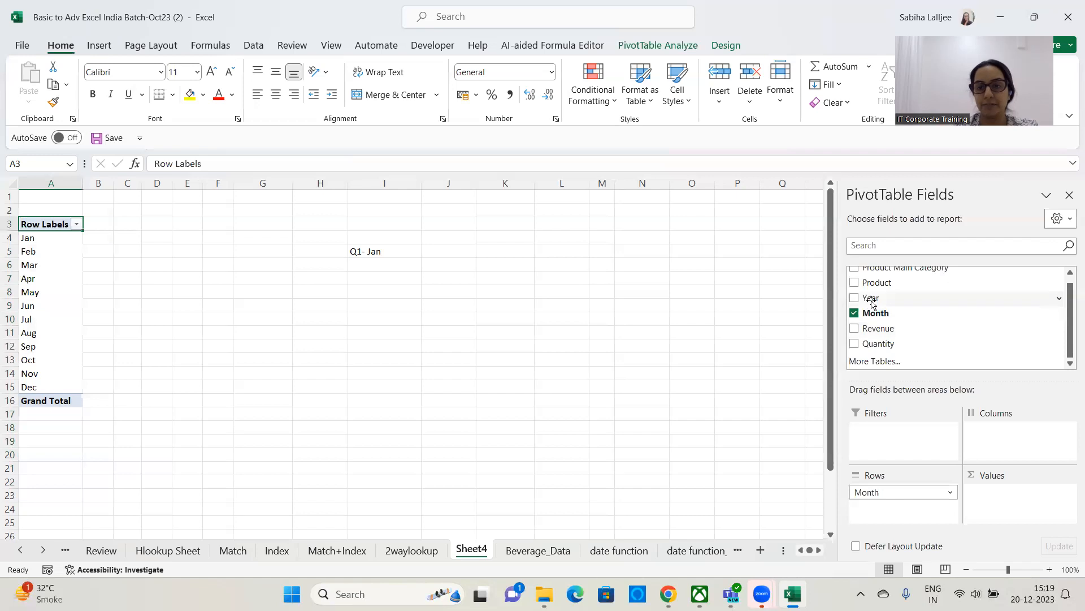
drag(870, 298, 875, 488)
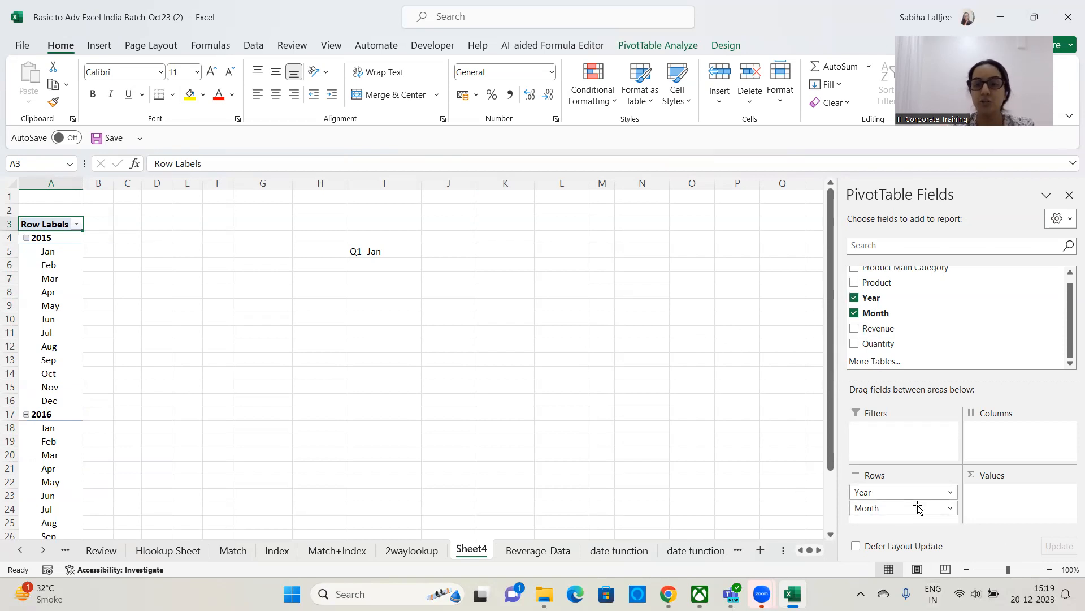
click(27, 238)
click(26, 238)
click(27, 238)
click(26, 238)
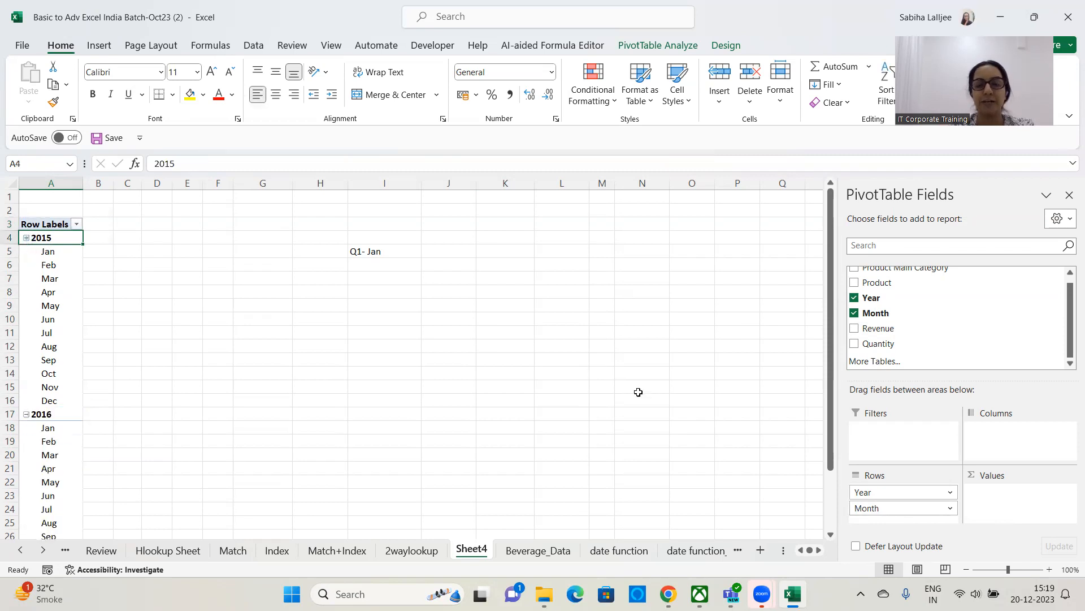
Remove Year and Month from the pivot table rows.
drag(905, 492, 684, 476)
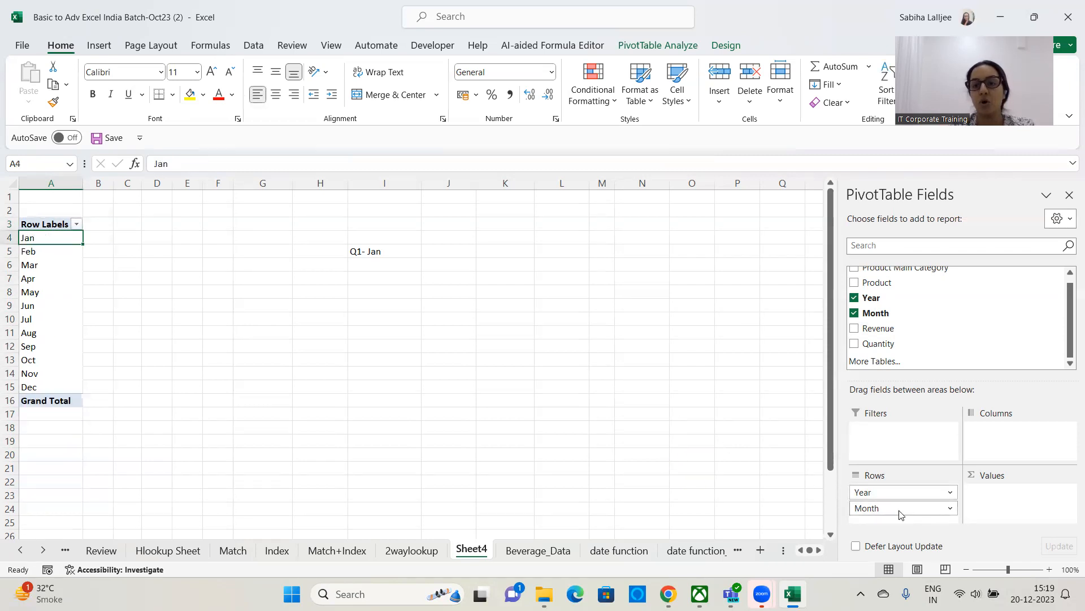
drag(871, 493, 654, 468)
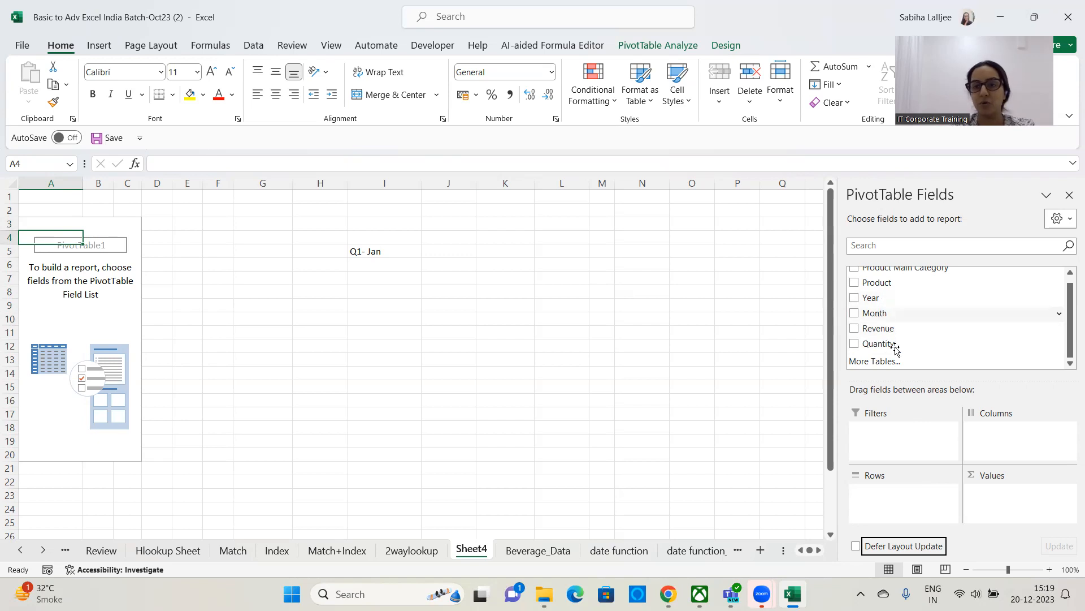
Place Revenue in the pivot table rows and remove it again.
drag(879, 334, 895, 504)
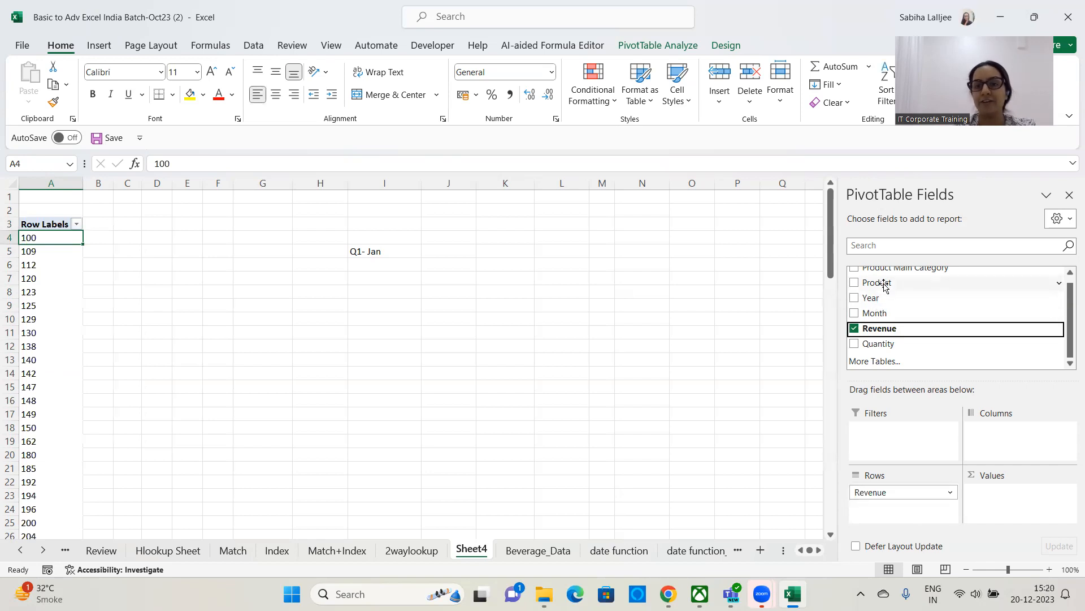
scroll(1069, 319, up, 1)
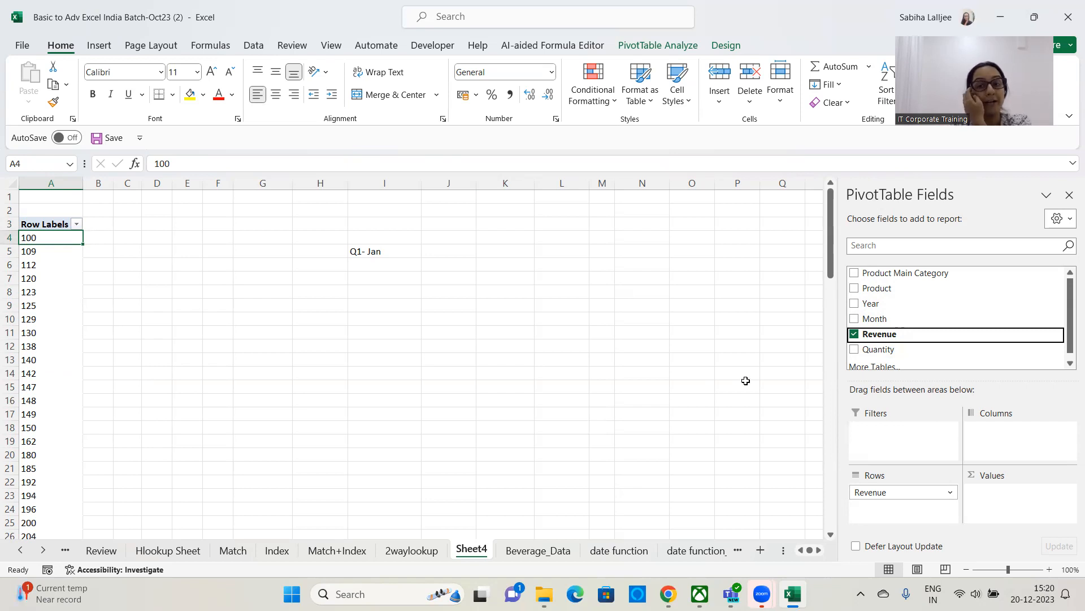
drag(931, 489, 621, 387)
Add a "Product ID" column header in cell G1 of the Beverage_Data sheet, beside Quantity.
click(538, 550)
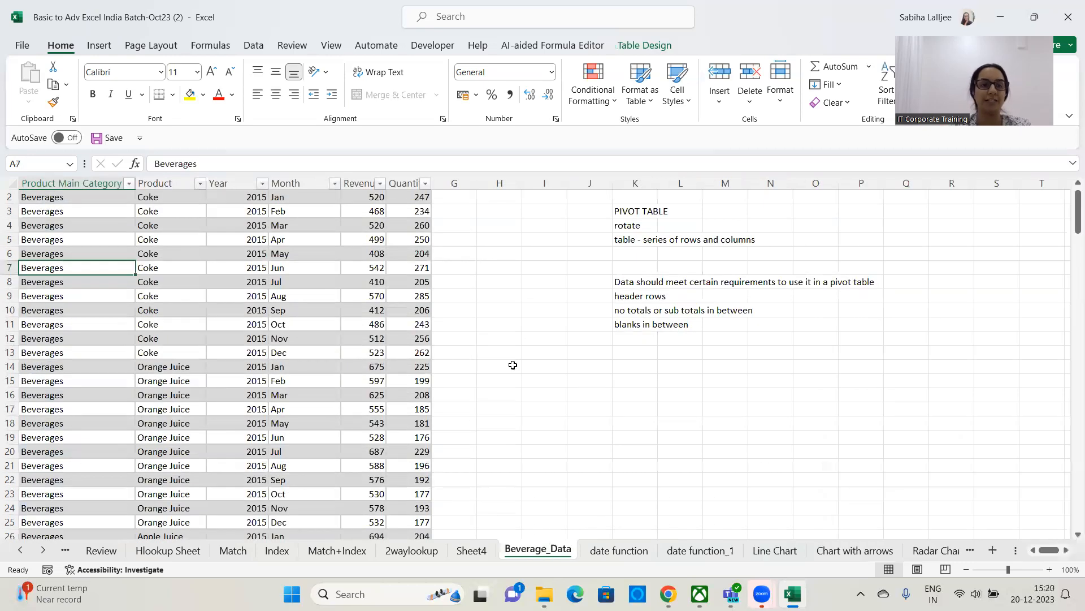
click(458, 195)
scroll(472, 205, up, 1)
click(459, 196)
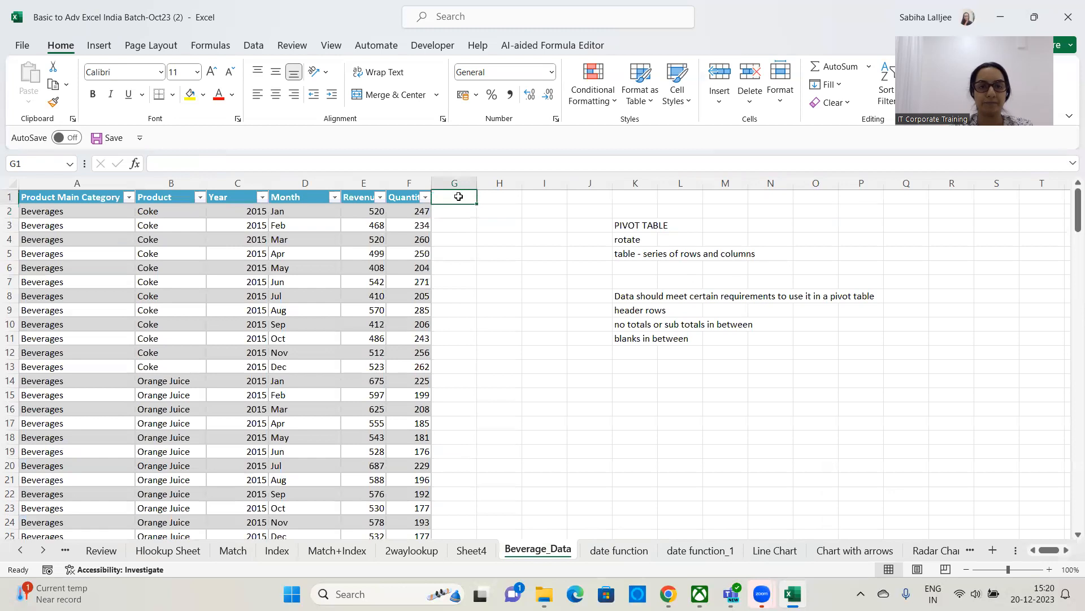
text(P)
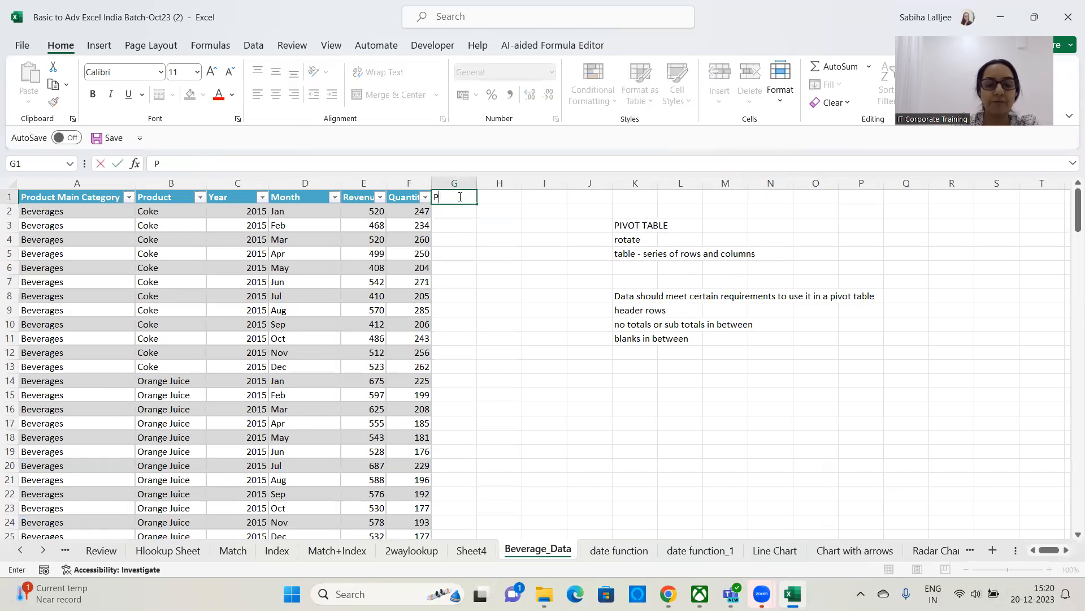
text(rodu)
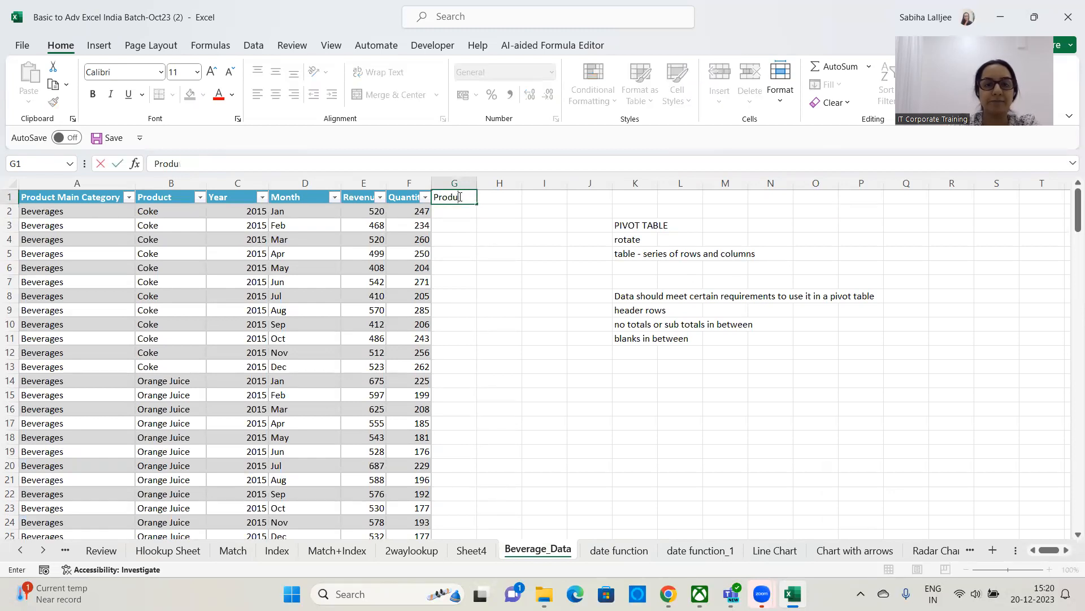
text(vt ID)
key(Return)
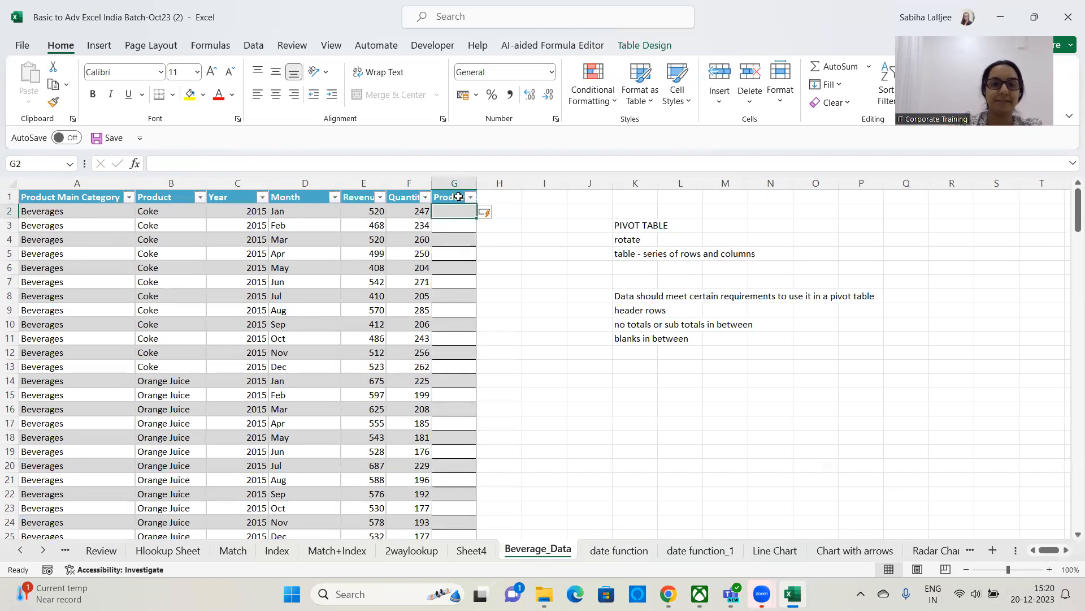
click(432, 288)
click(352, 281)
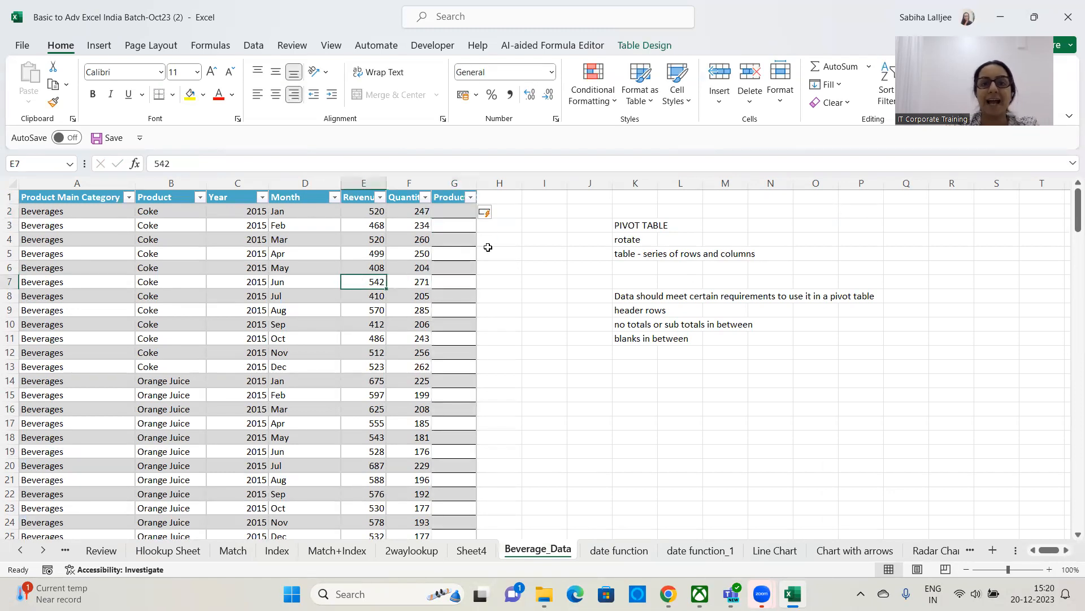
Enter 1001 in cell G2 as the first Product ID value.
click(455, 217)
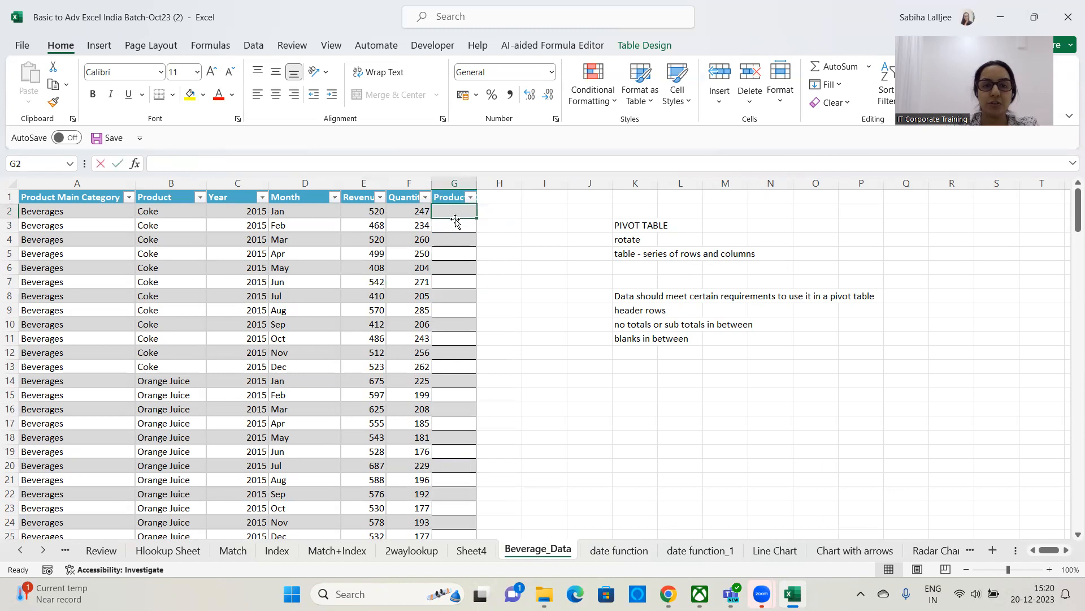
text(1001)
key(ctrl+Return)
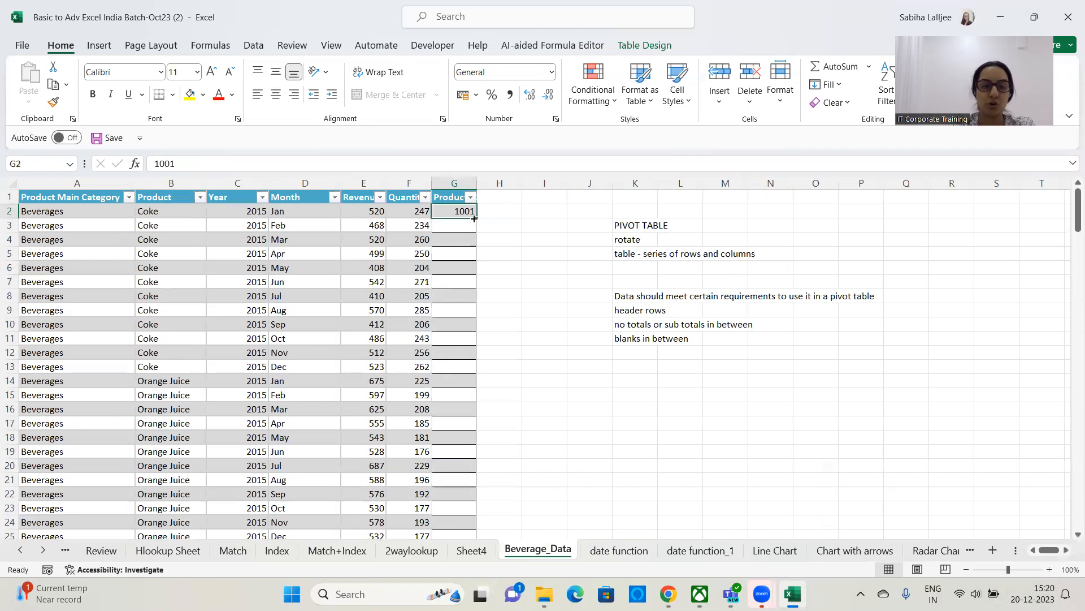
Fill the Product ID column from G2 down to G193 as a consecutive number series starting at 1001.
drag(474, 218, 520, 405)
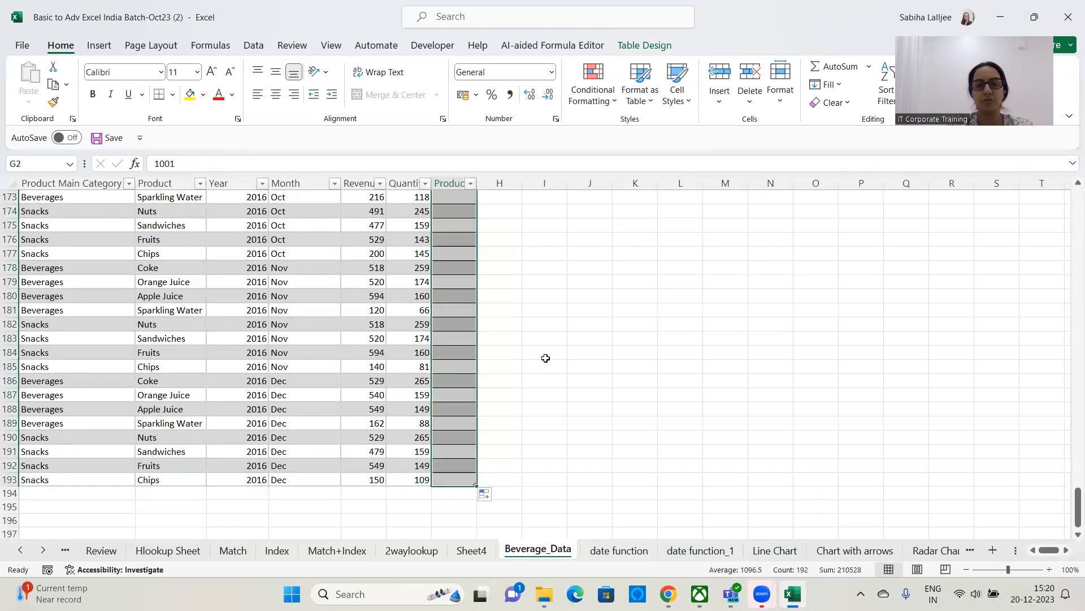
click(557, 339)
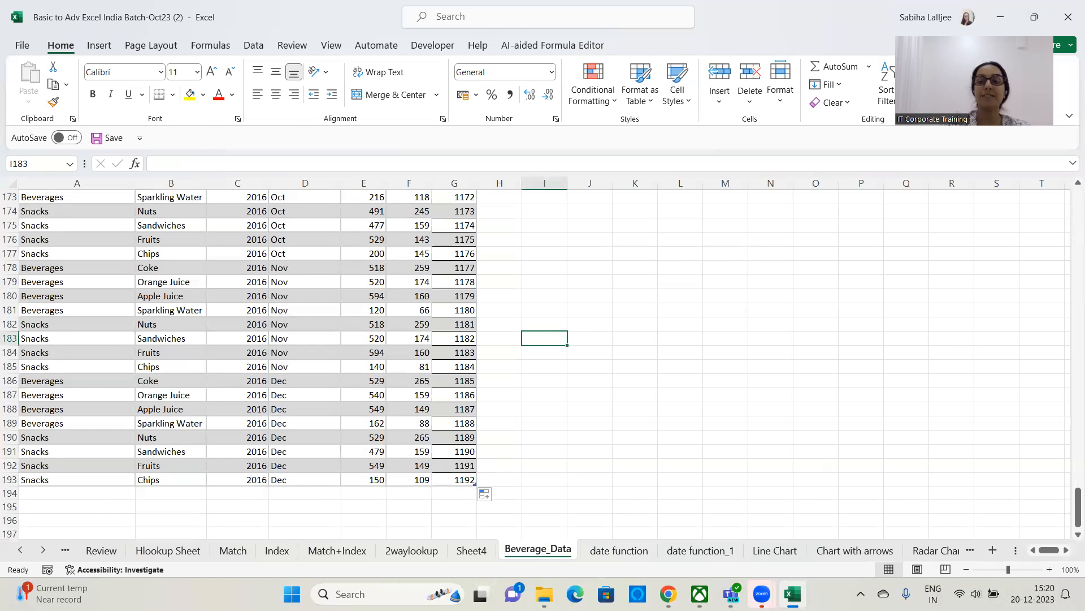
drag(1071, 511, 1071, 100)
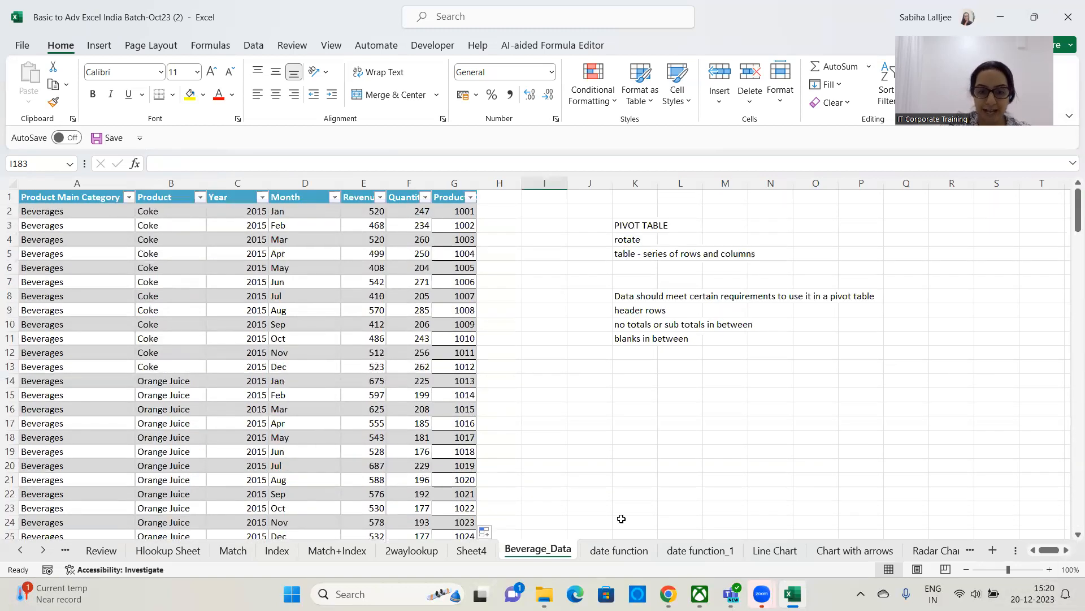
Refresh the pivot table on Sheet4 so its field list includes the new Product ID column.
click(472, 550)
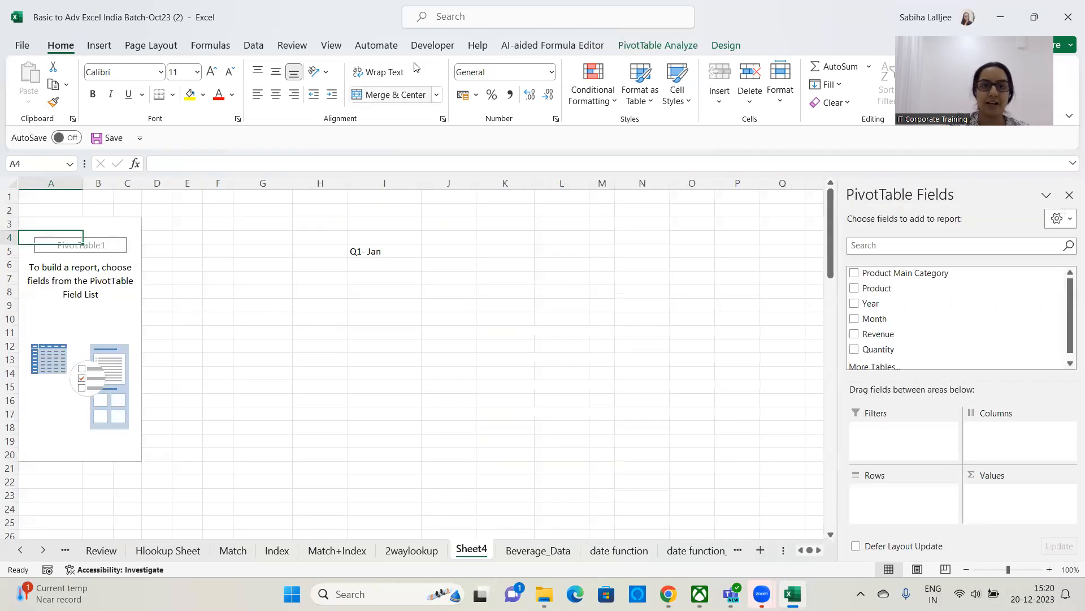
click(680, 49)
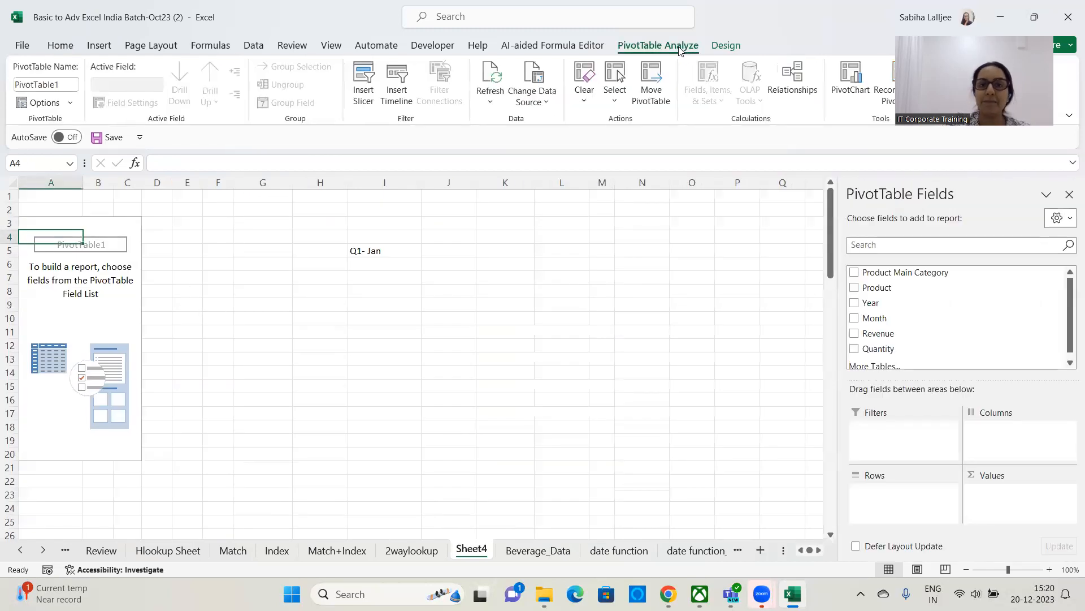
click(491, 82)
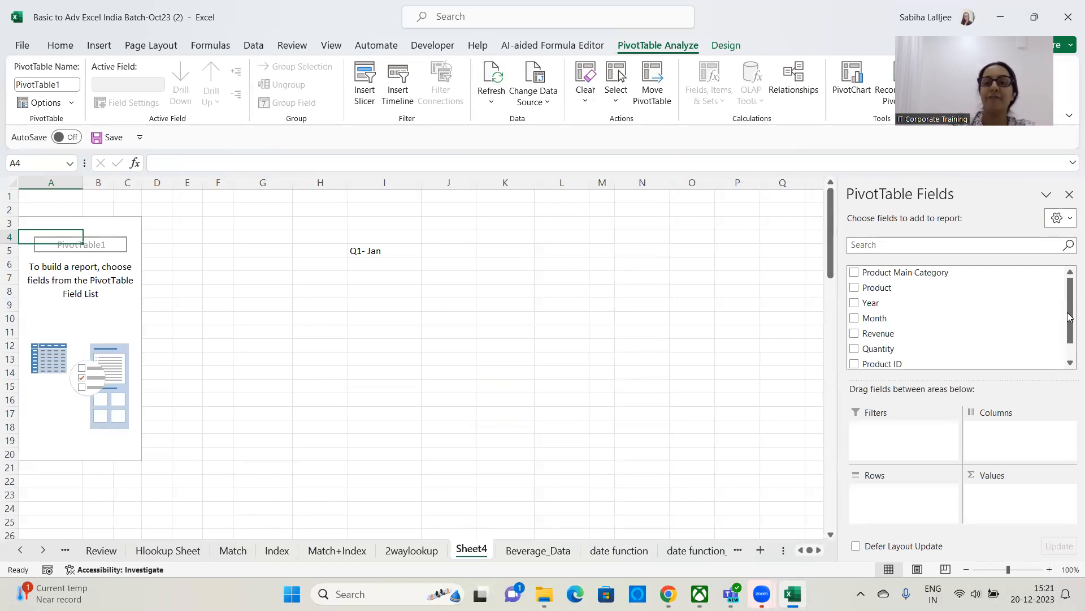
scroll(934, 339, down, 2)
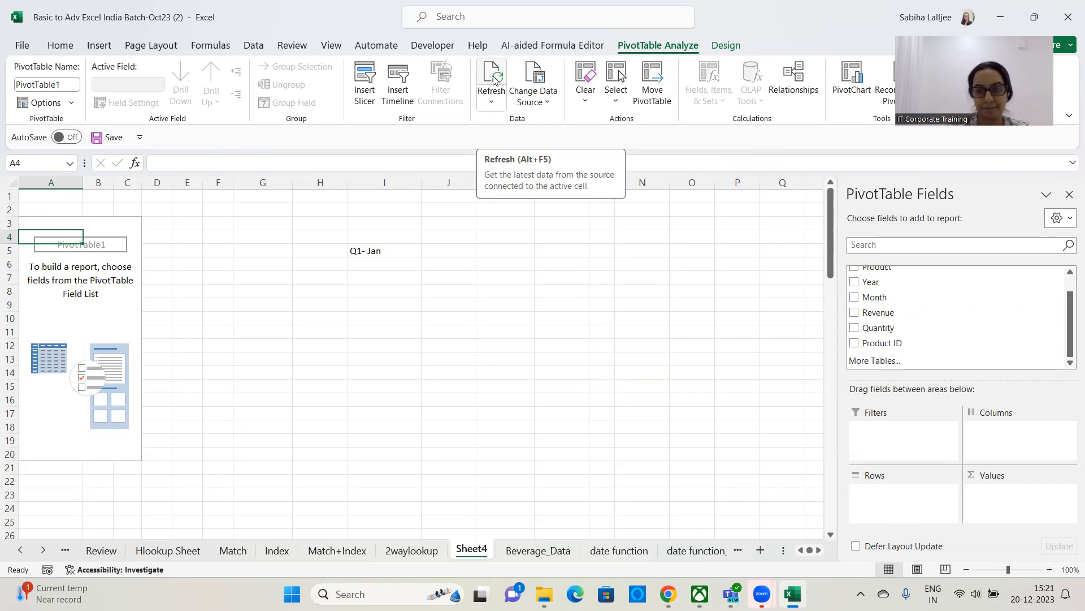
Place Product ID in the pivot table values and Revenue in the rows.
drag(889, 345, 1014, 509)
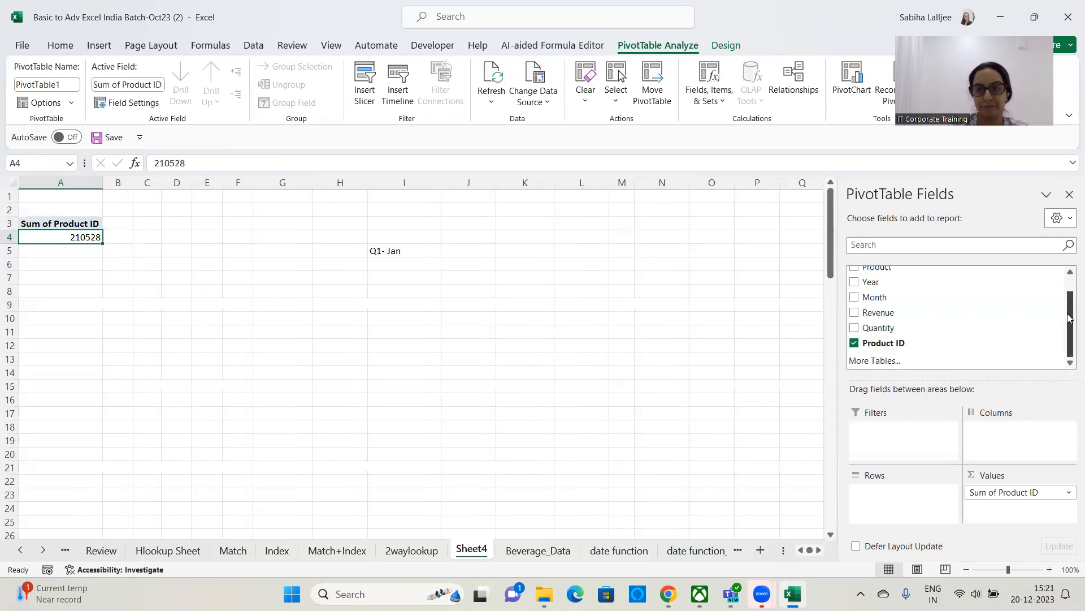
scroll(1069, 318, up, 1)
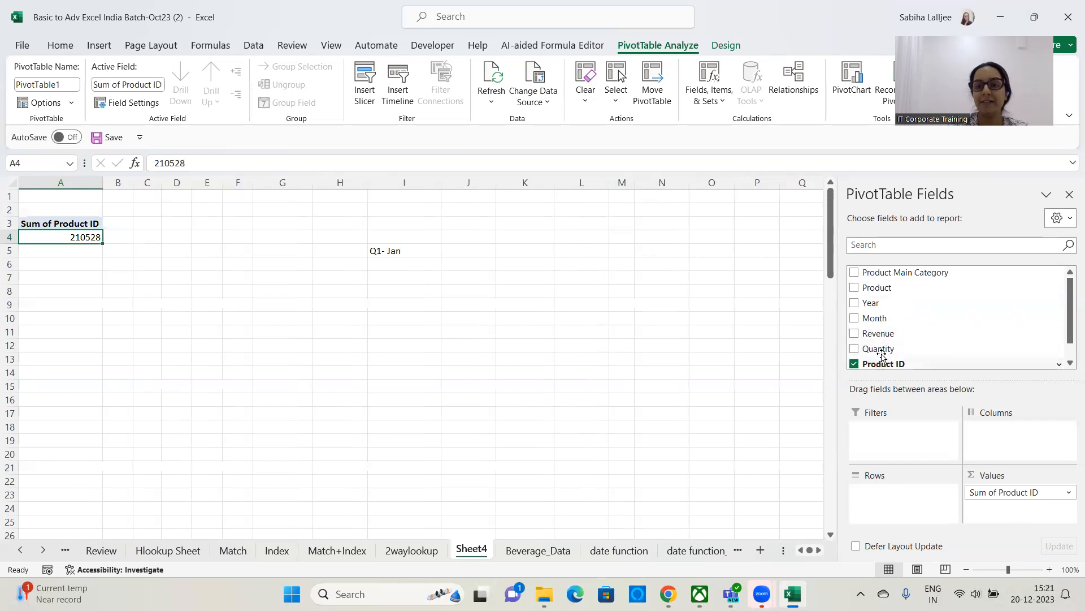
drag(887, 333, 908, 496)
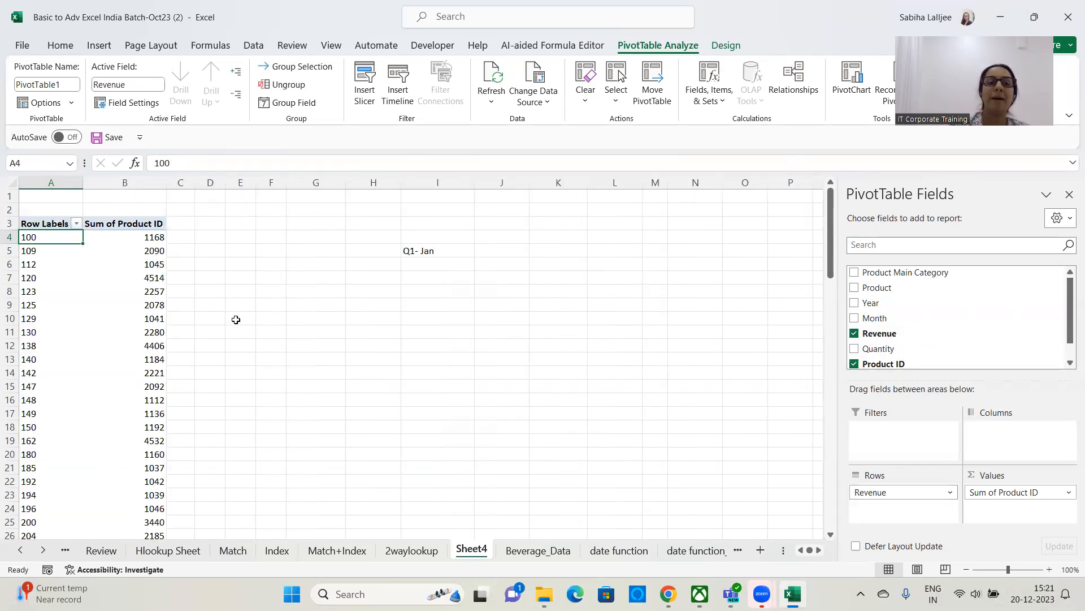
Change the Product ID value field to summarize by Count instead of Sum.
click(131, 223)
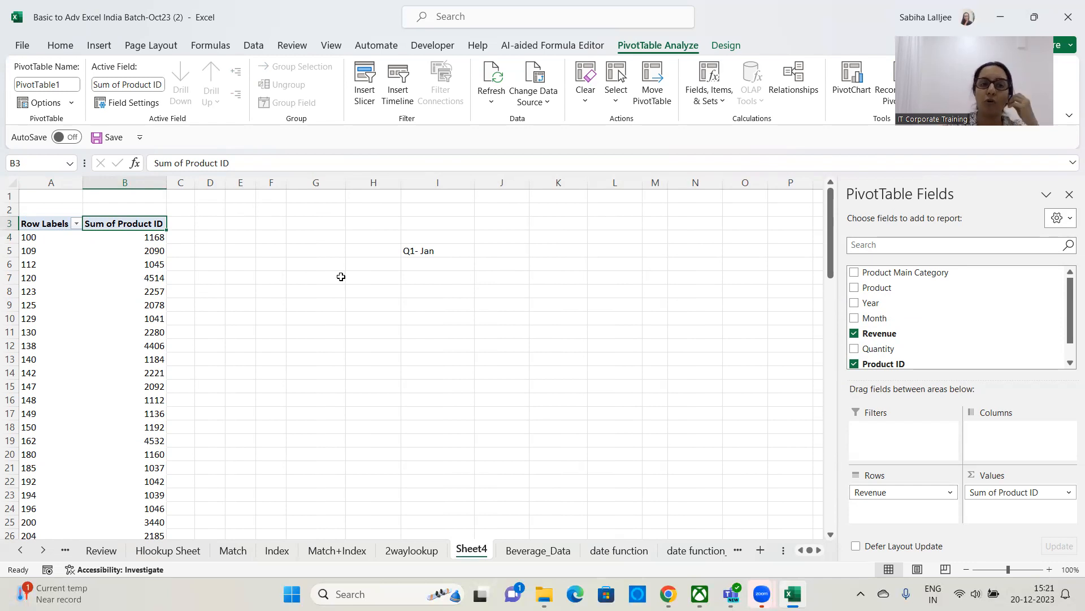
double_click(119, 225)
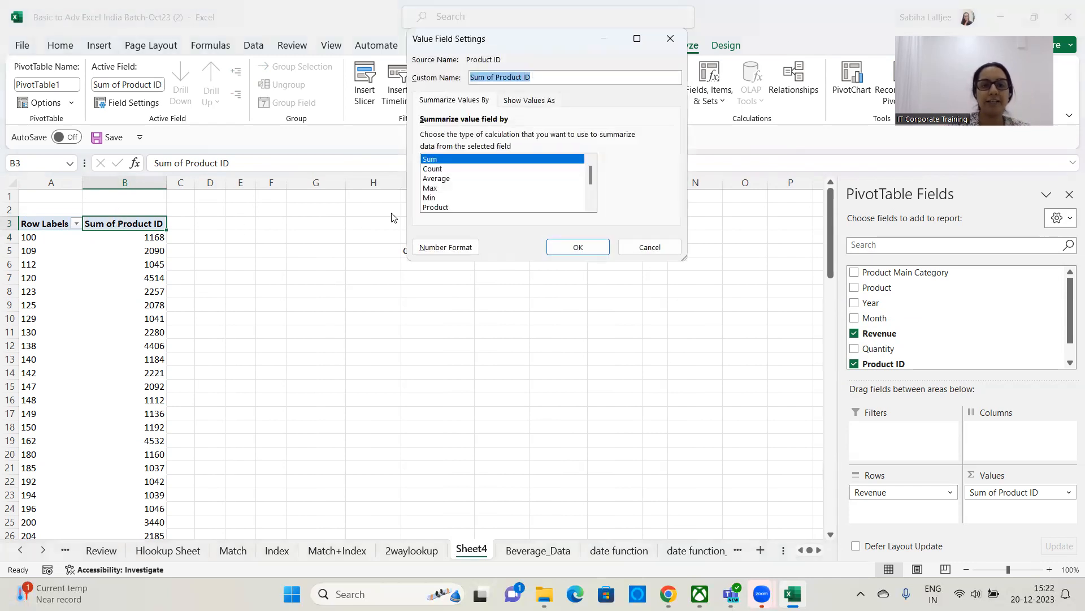
click(458, 170)
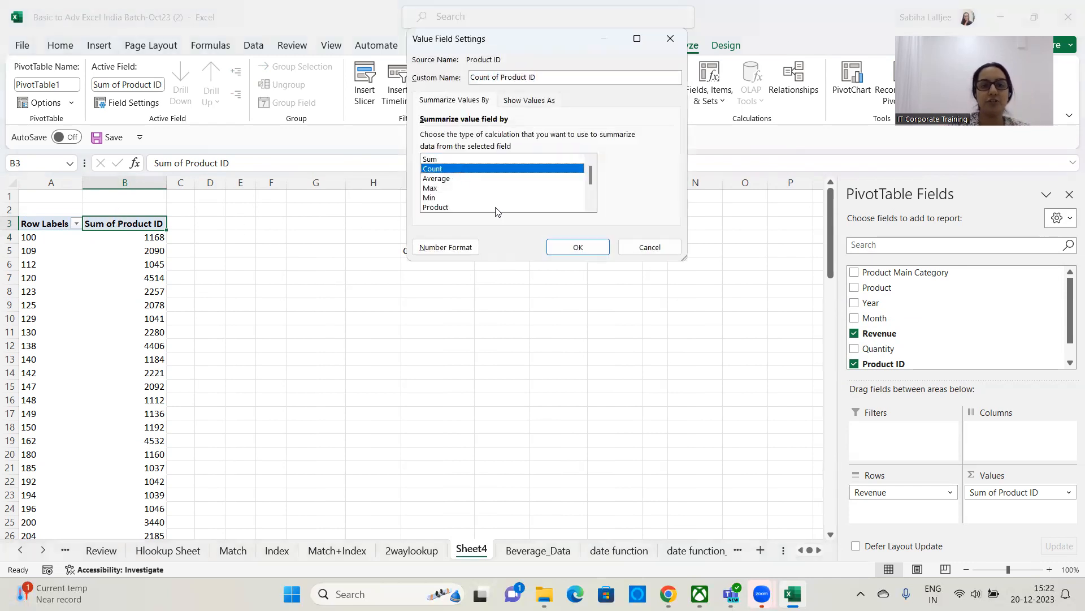
click(564, 250)
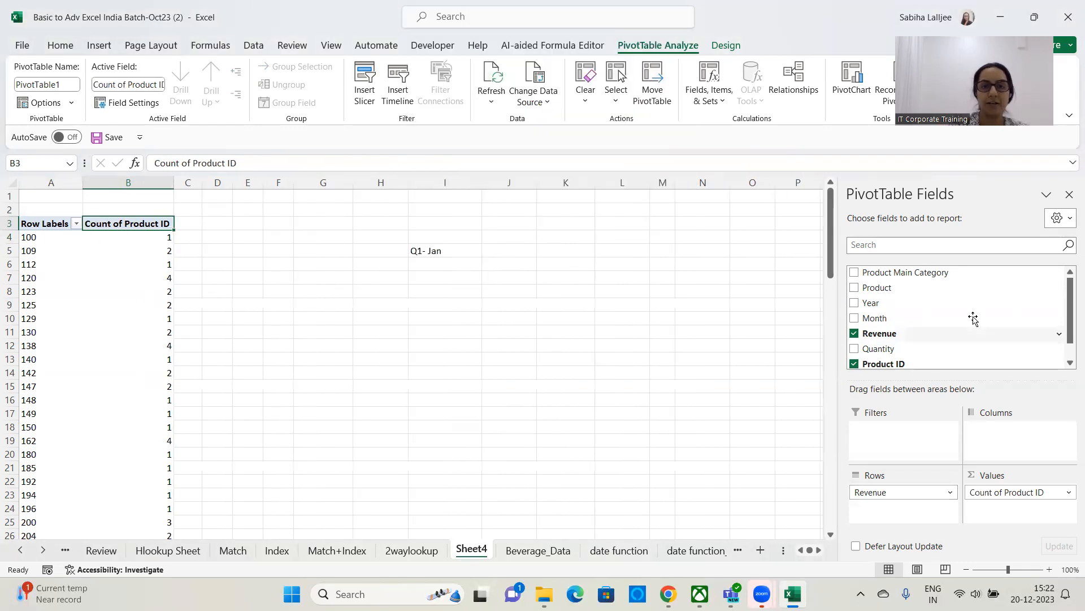
Examine the Product ID counts for individual revenue amounts throughout the pivot table.
drag(832, 209, 785, 200)
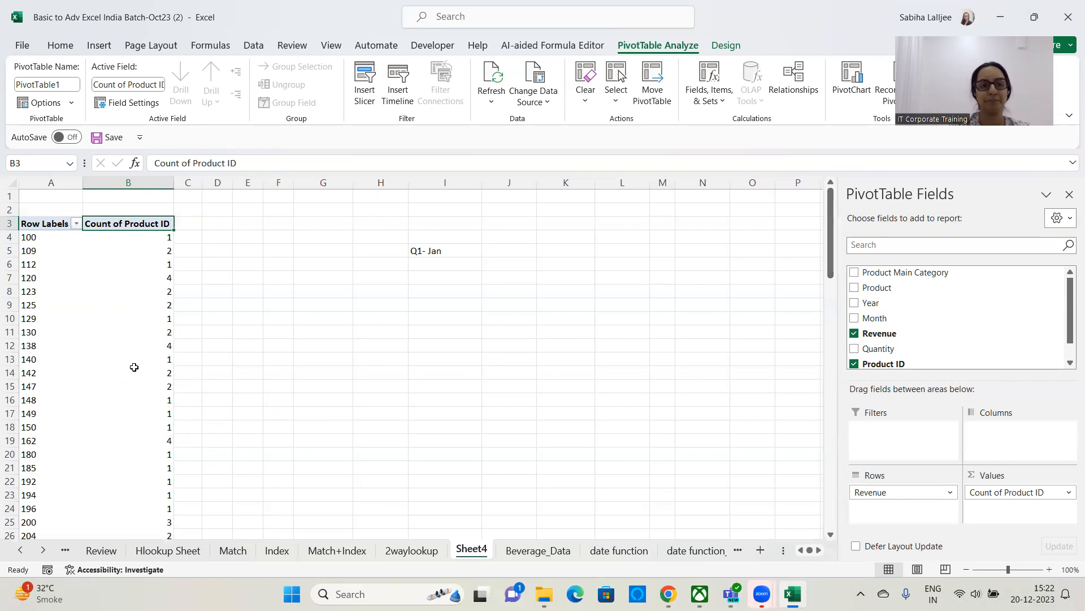
click(167, 279)
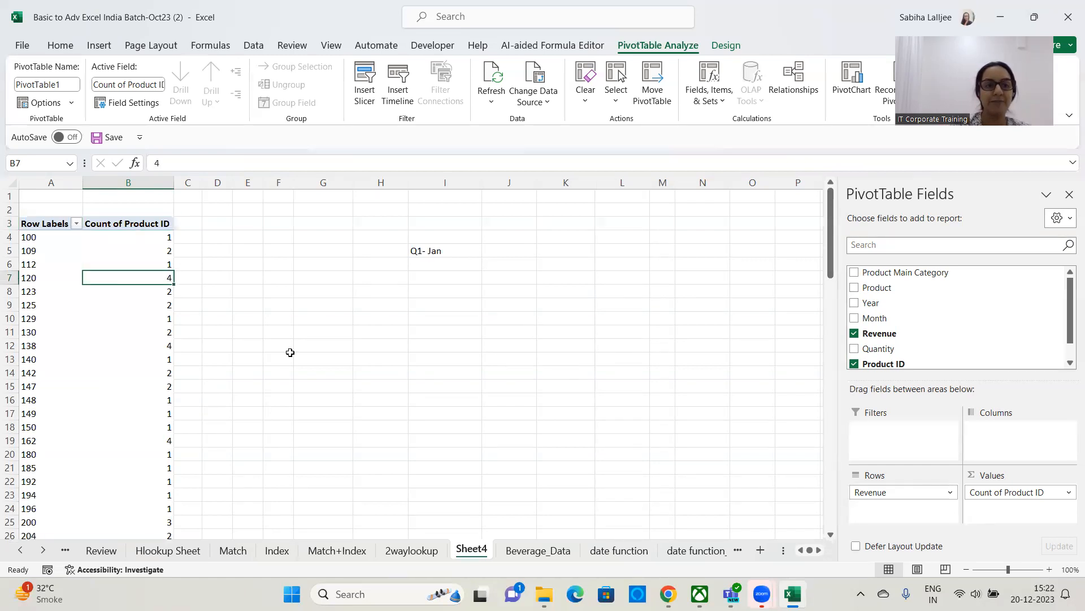
drag(27, 278, 119, 278)
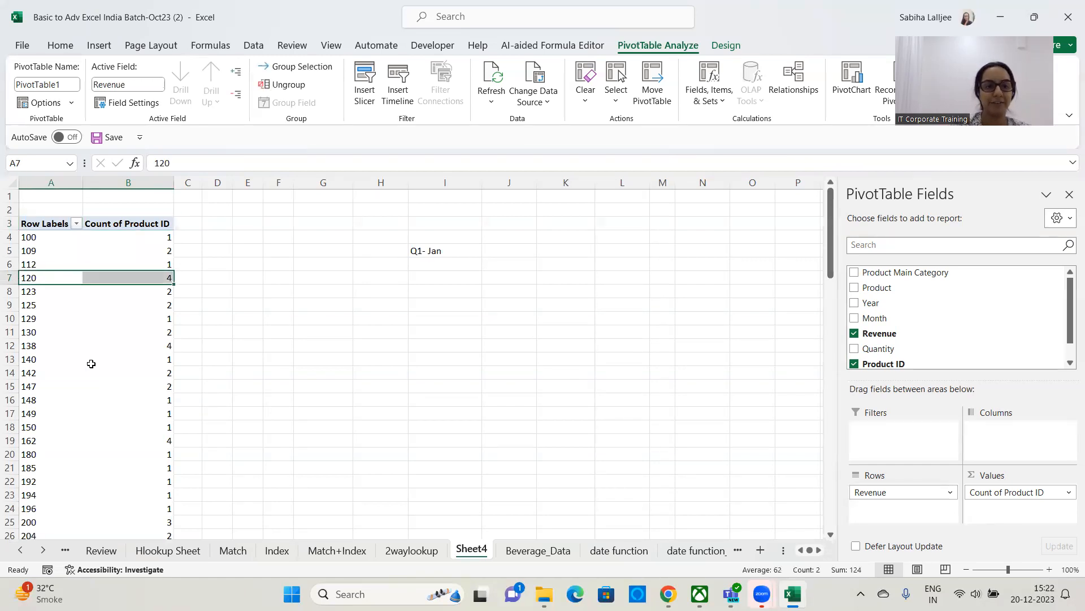
click(167, 250)
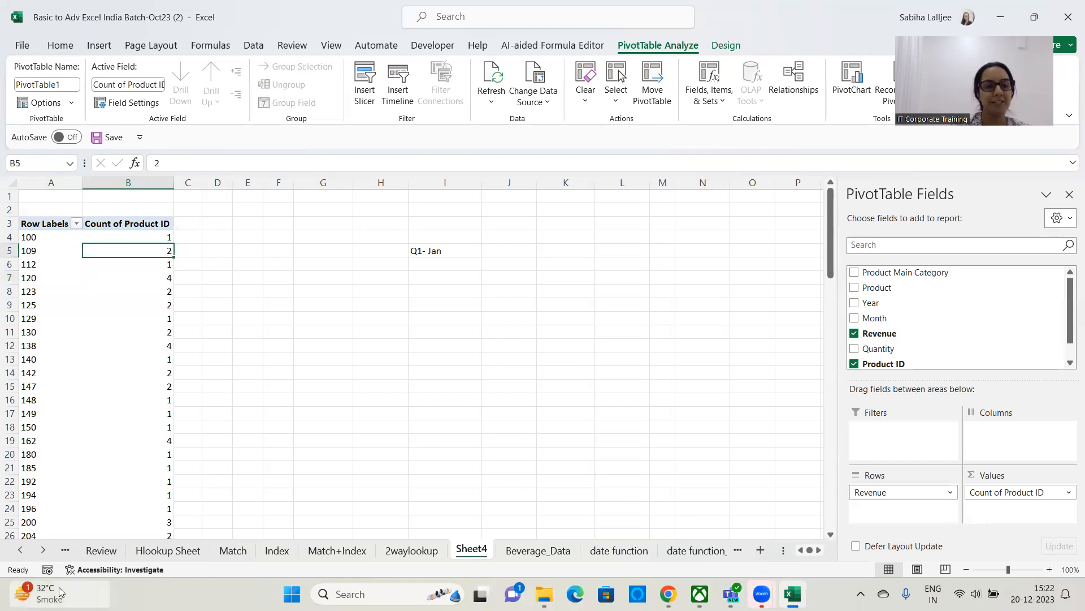
scroll(181, 497, down, 2)
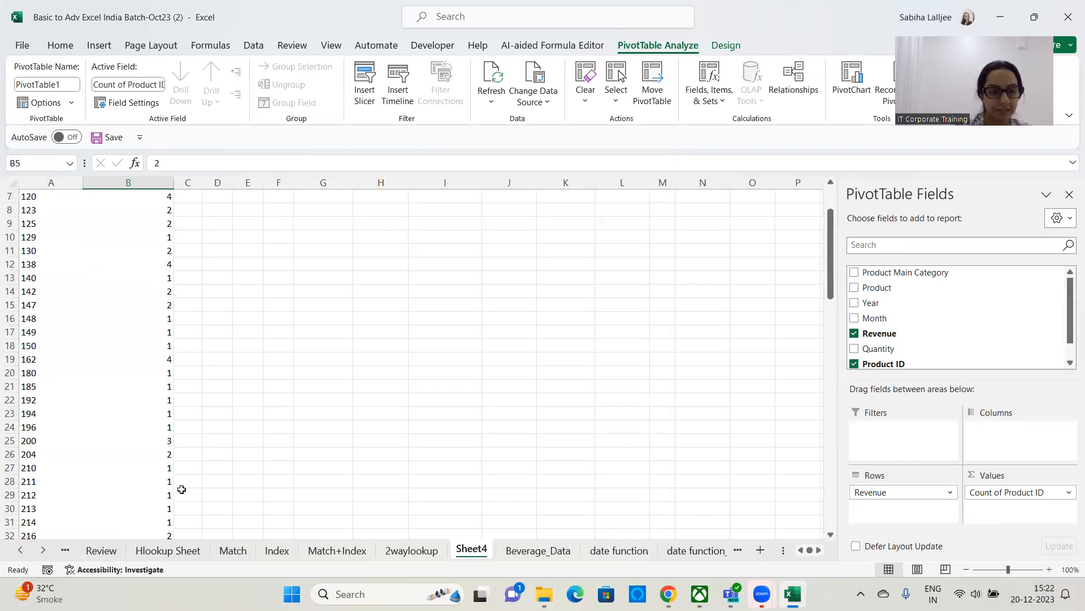
click(157, 442)
scroll(153, 469, down, 10)
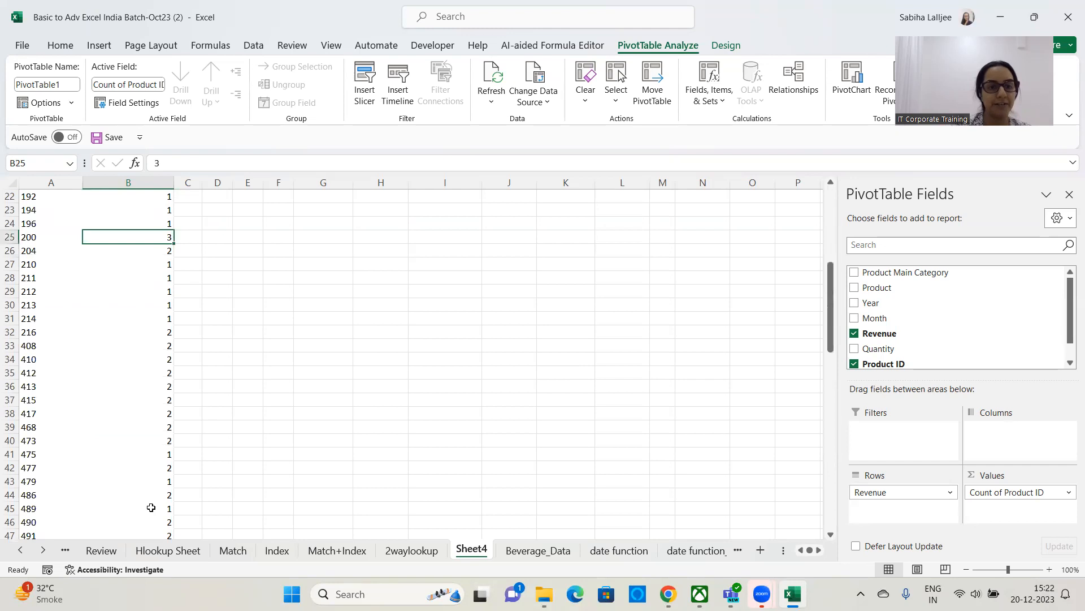
click(155, 495)
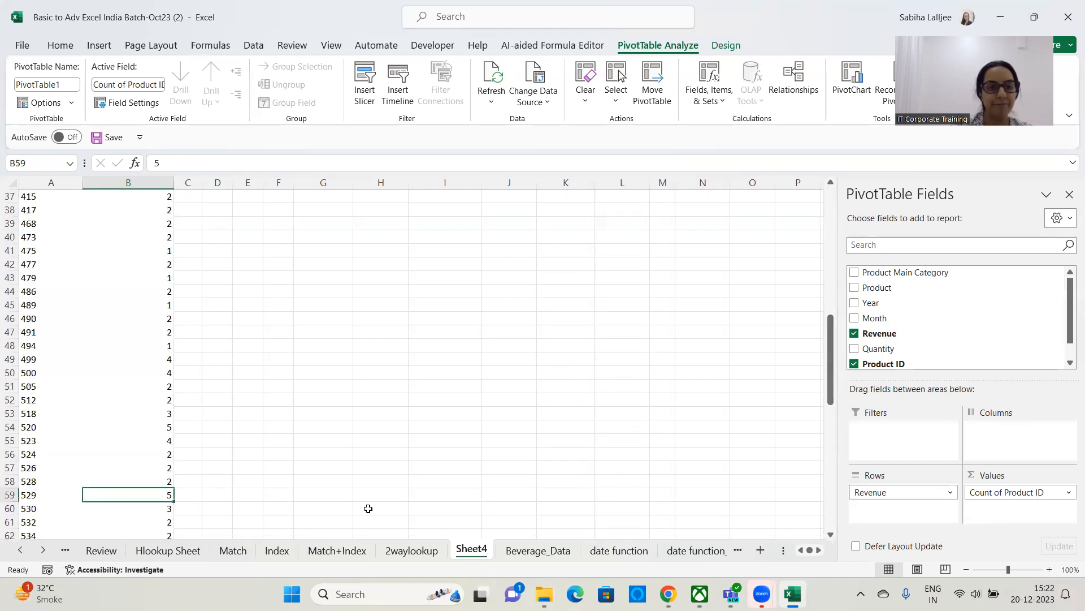
scroll(317, 362, up, 12)
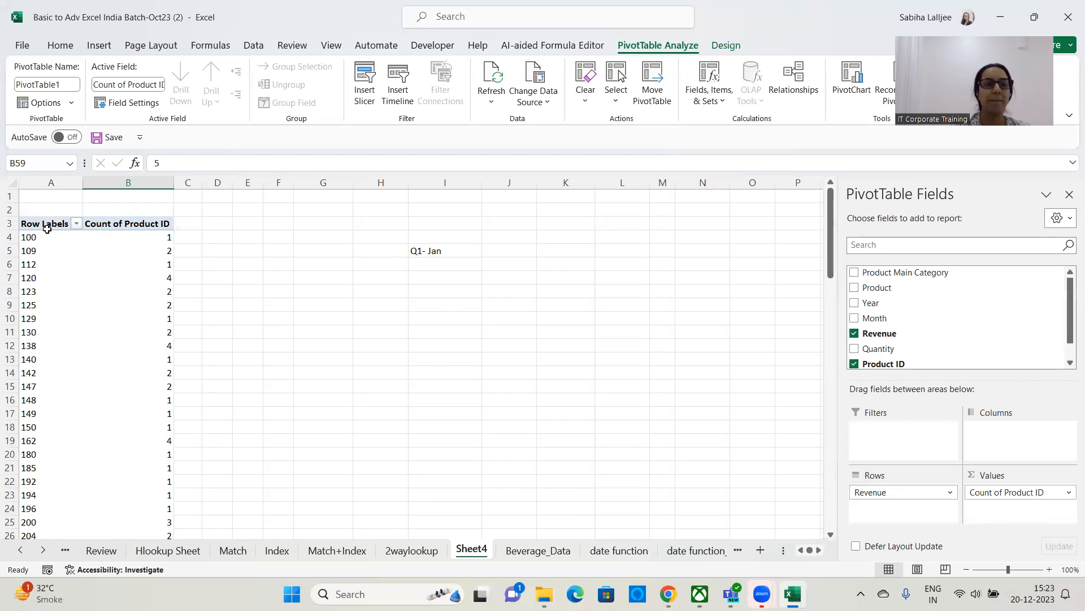
Group the Revenue row labels starting at 0 and ending at 700, in intervals of 100, and check the resulting ranges.
drag(45, 237, 141, 238)
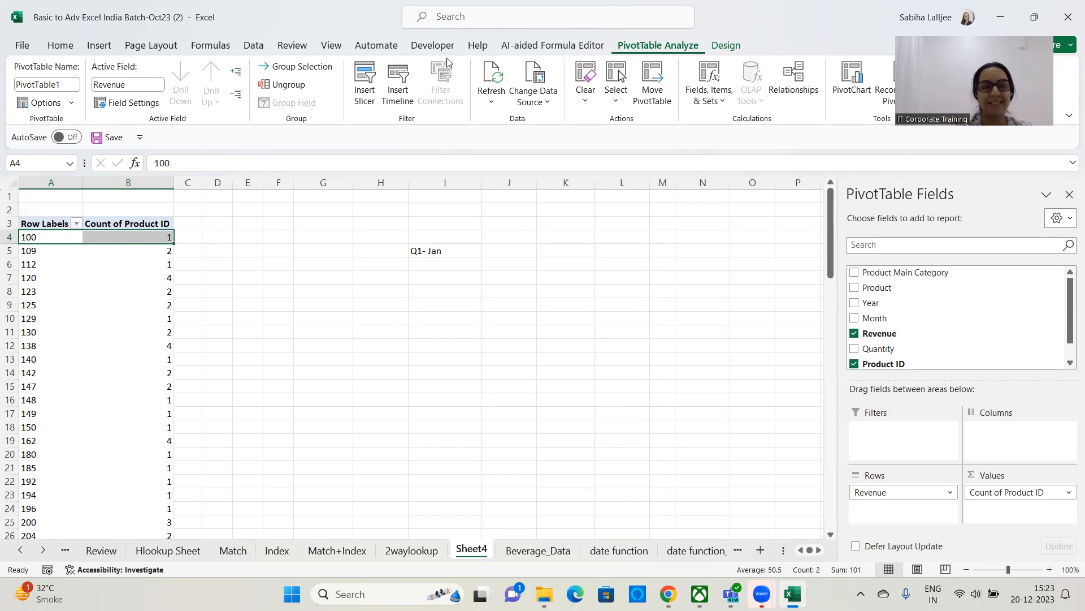
click(304, 67)
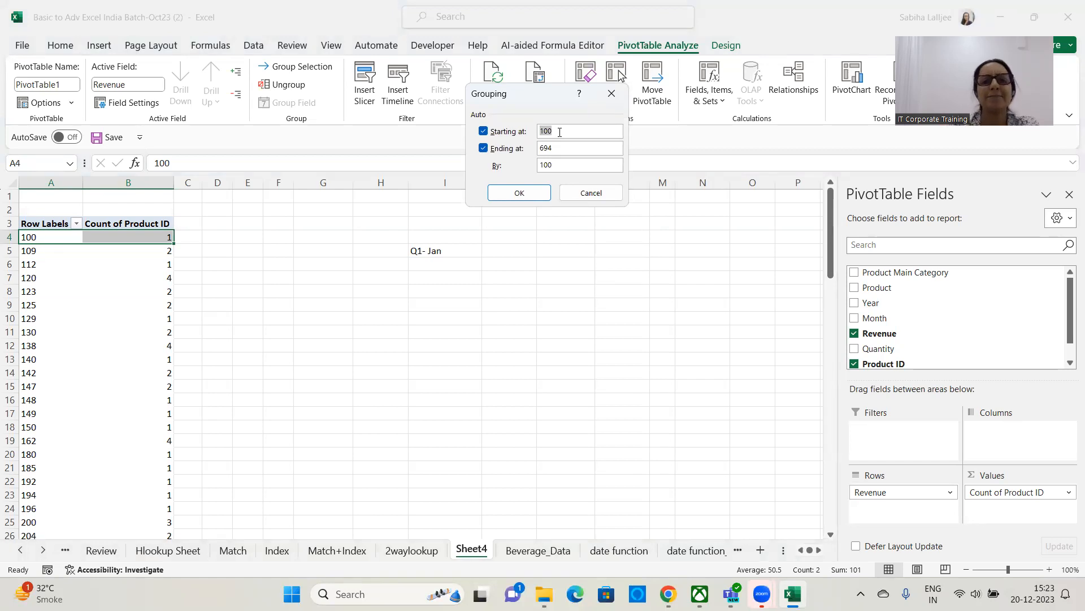
text(0)
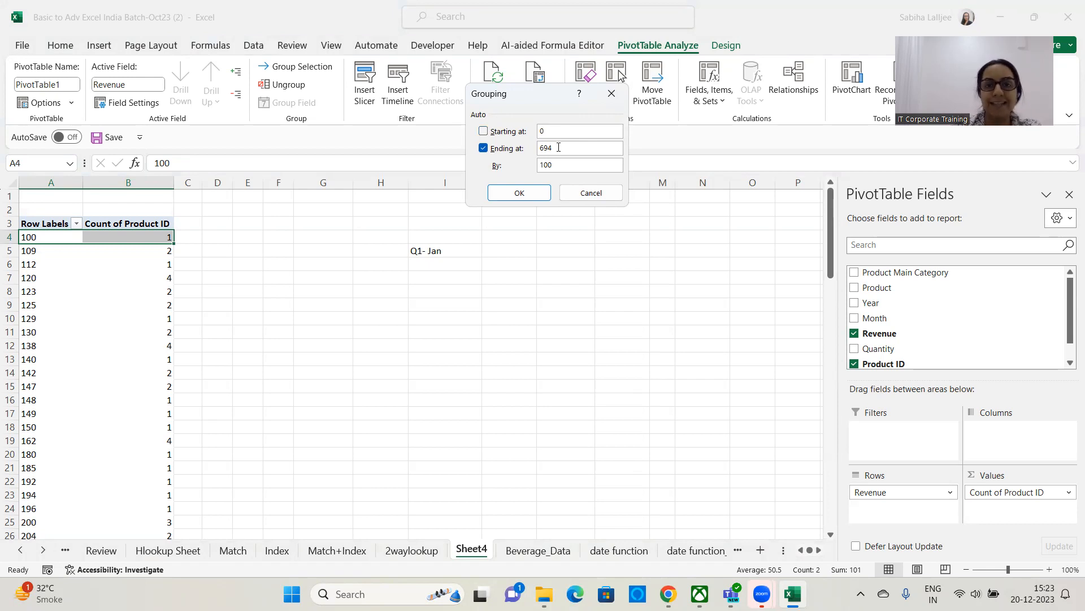
double_click(558, 148)
key(BackSpace)
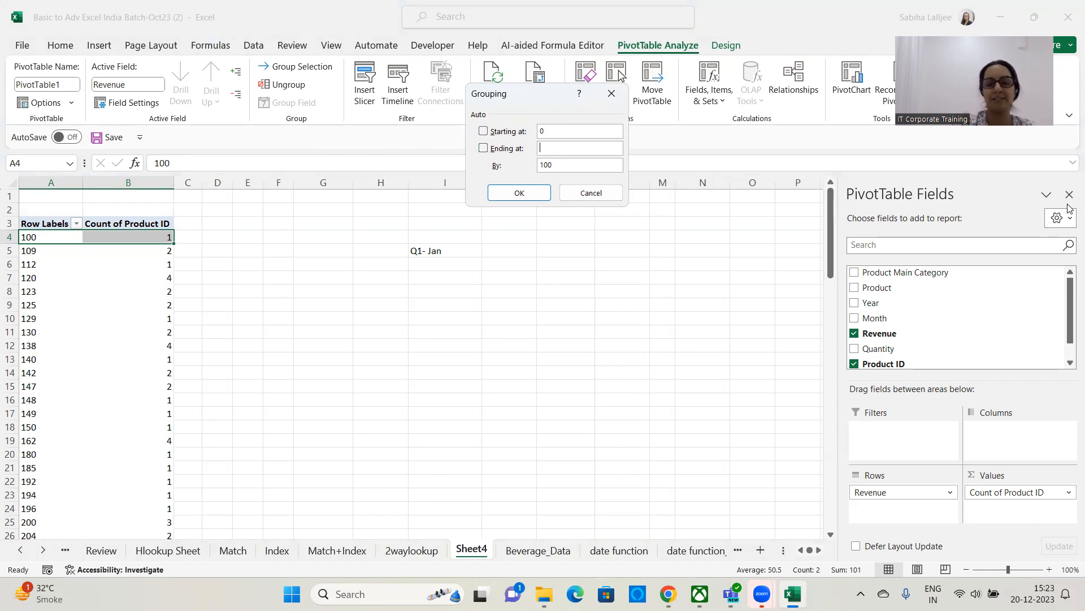
text(700)
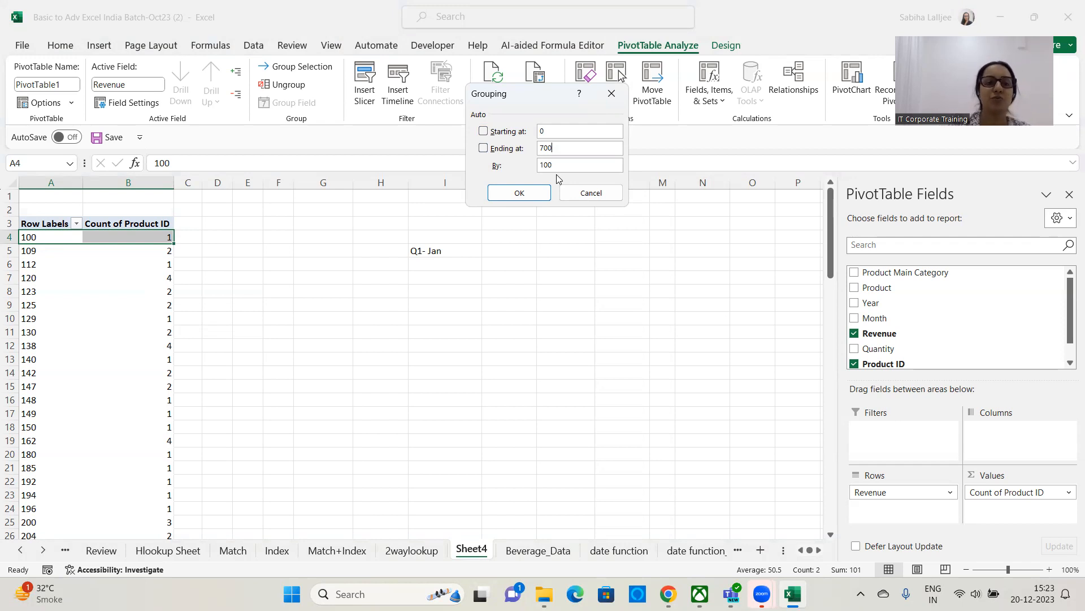
click(527, 193)
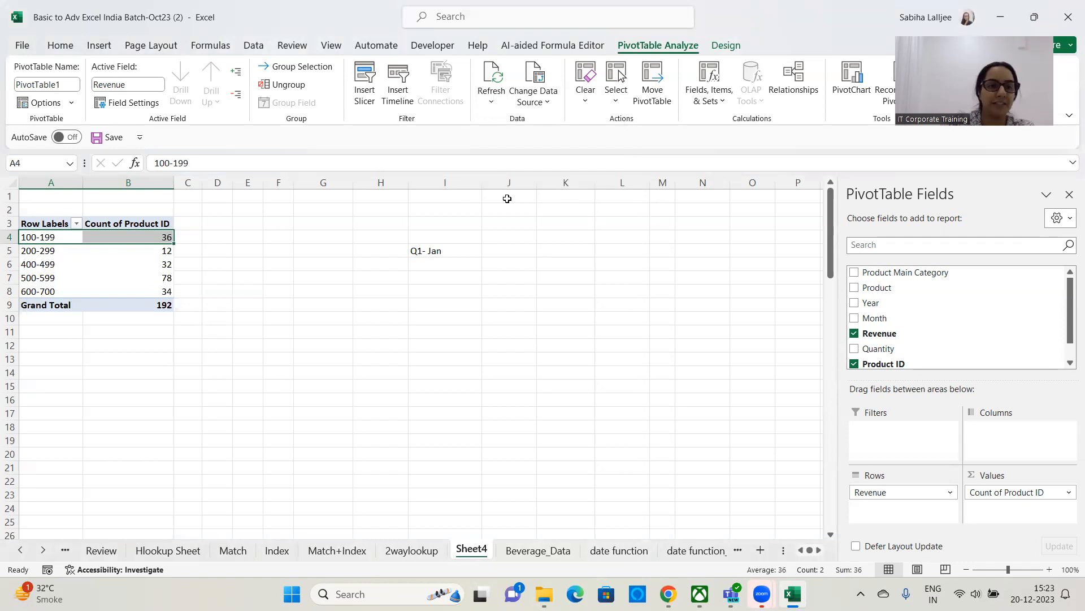
click(24, 253)
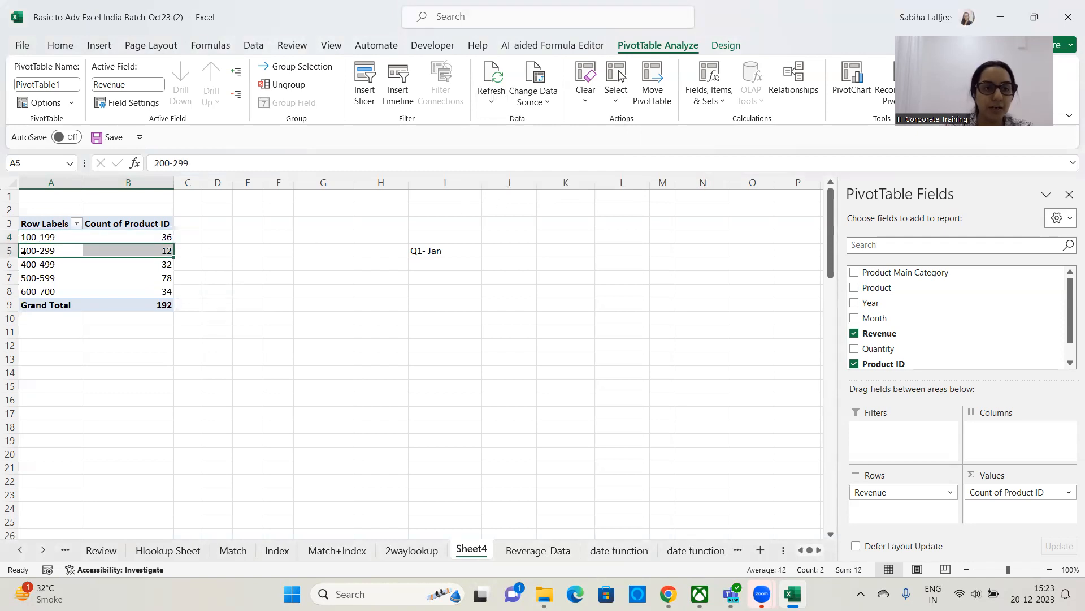
click(51, 266)
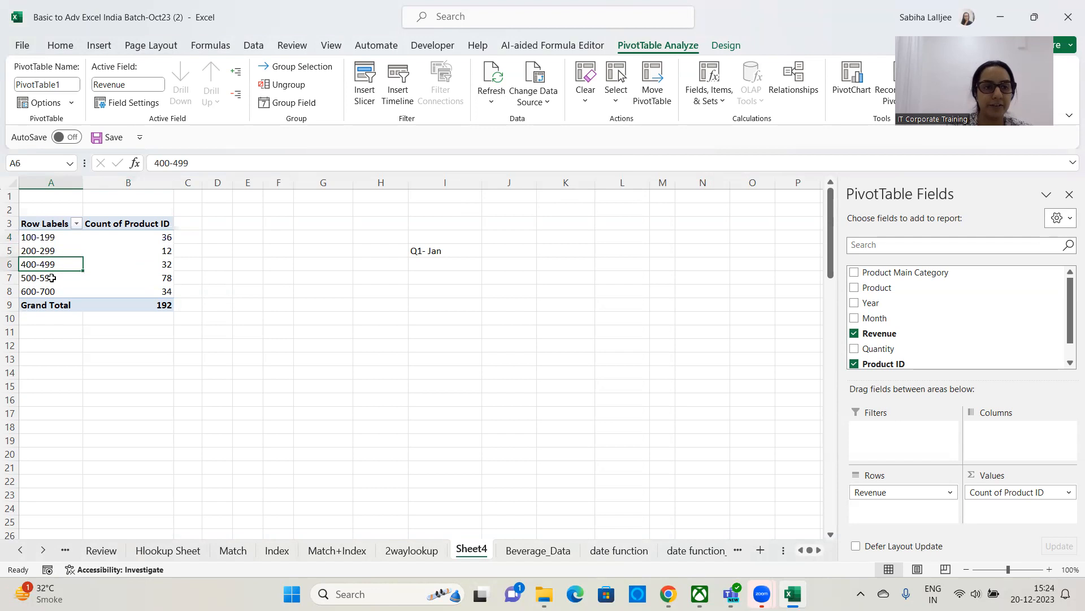
click(50, 278)
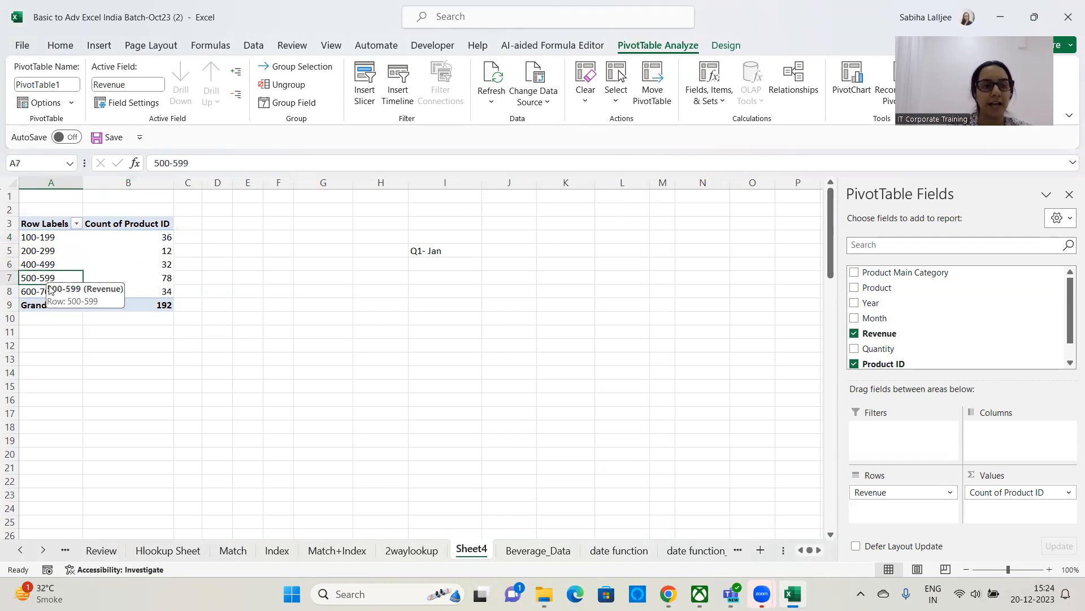
Start a new row directly below the Beverage_Data table by entering a Revenue of 301 in E194.
click(49, 291)
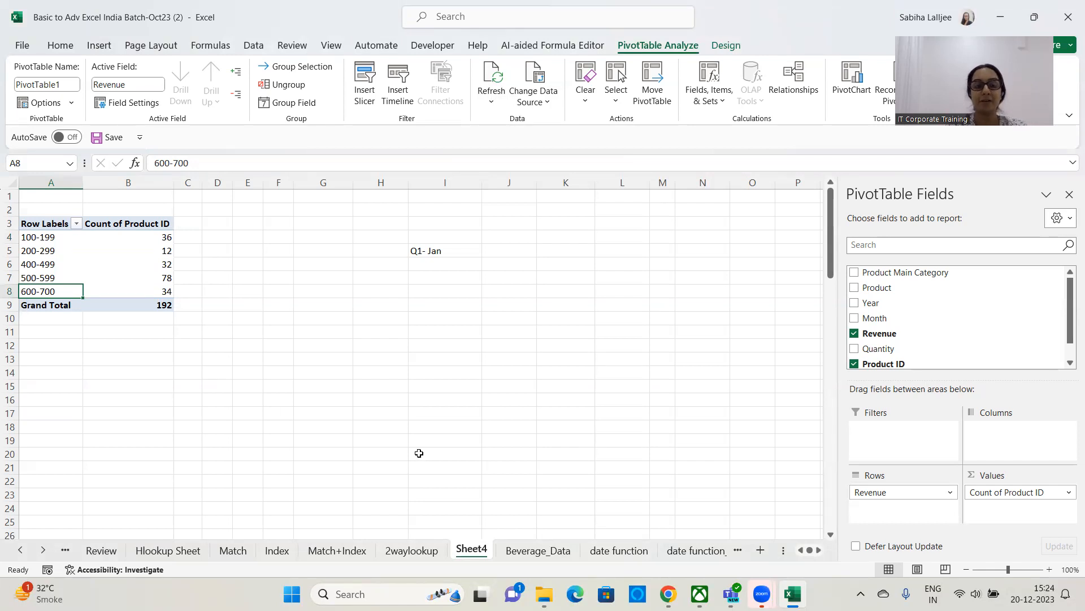
key(ctrl+Page_Down)
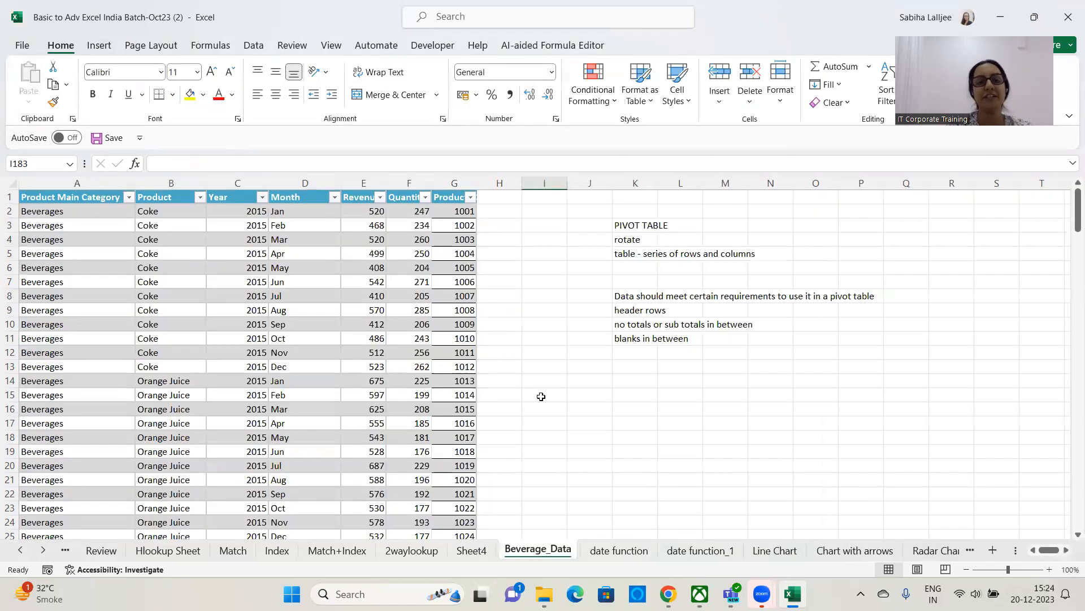
scroll(540, 400, down, 3)
scroll(540, 400, down, 20)
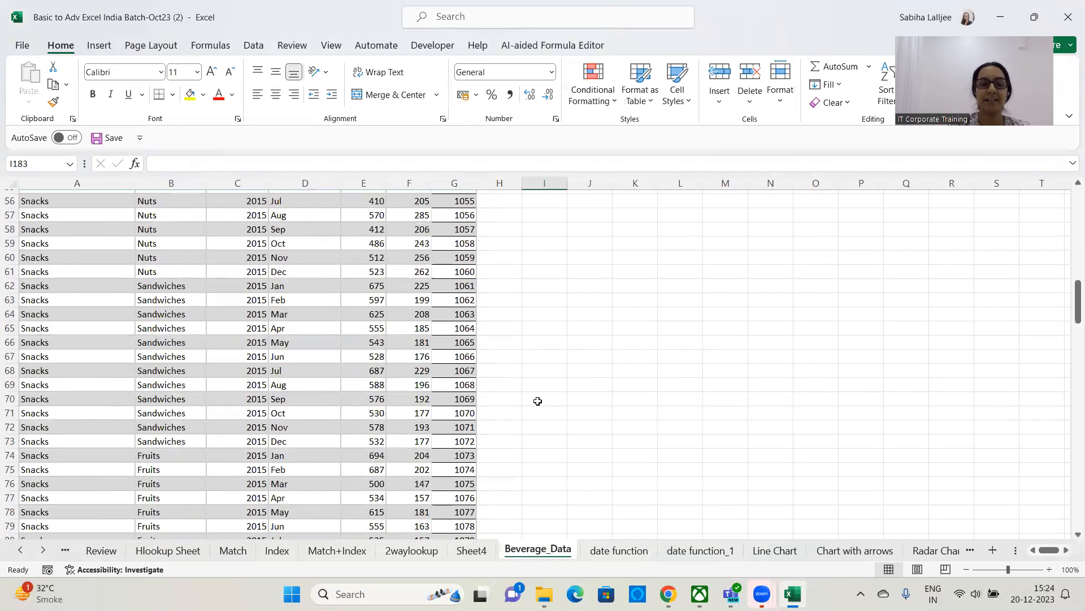
scroll(538, 401, down, 20)
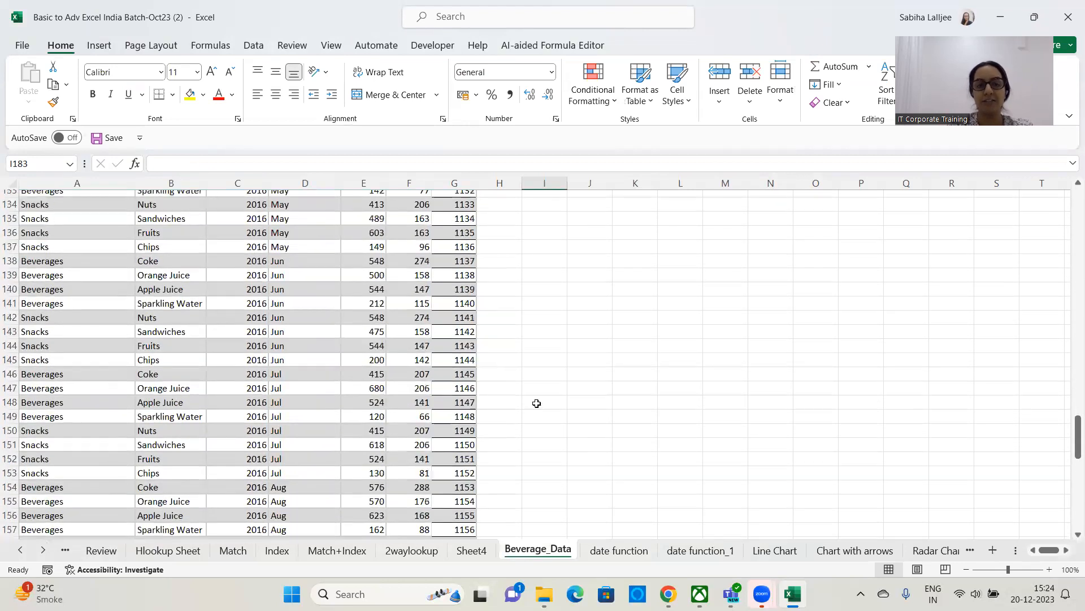
drag(1078, 469, 1078, 502)
scroll(861, 479, down, 4)
click(338, 382)
click(366, 380)
text(301)
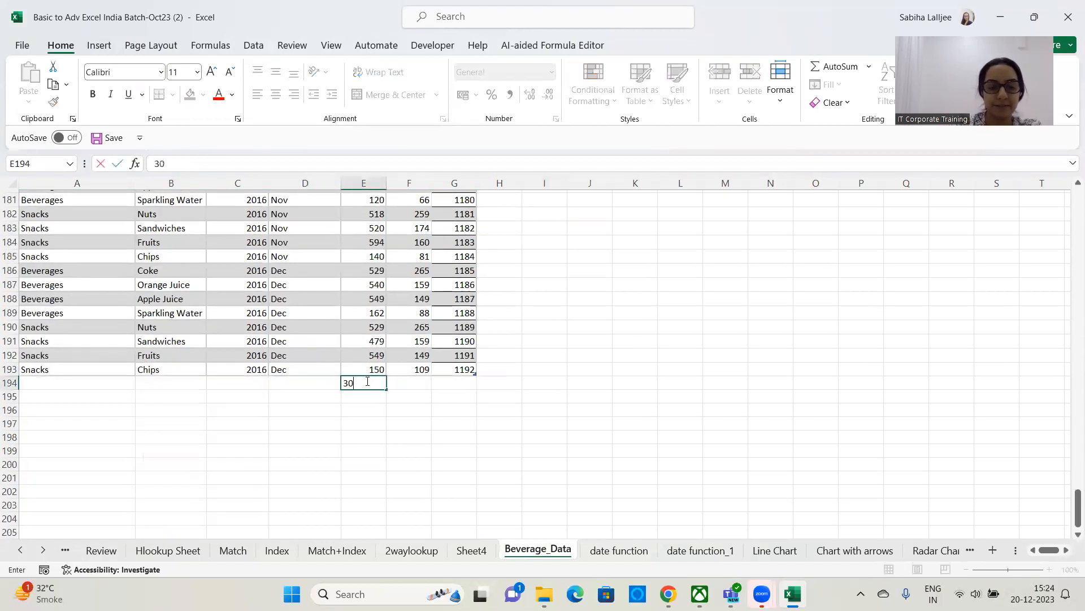
Enter a Revenue of 381 in E195 as a second new record of the beverage table.
text(281)
key(BackSpace)
key(BackSpace)
key(BackSpace)
text(281)
key(BackSpace)
key(BackSpace)
key(BackSpace)
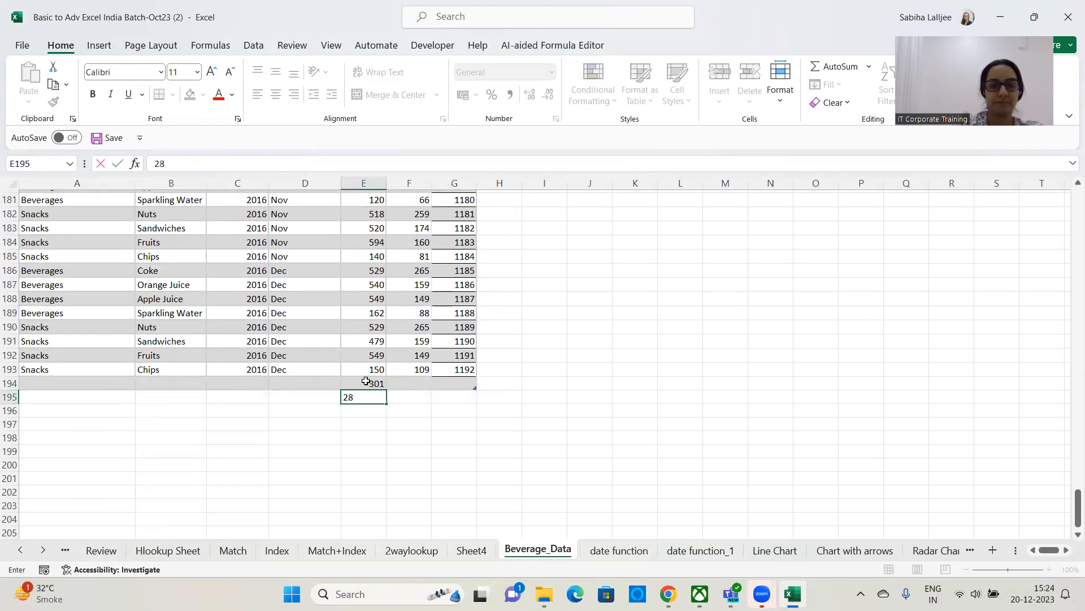
text(2)
key(BackSpace)
text(381)
key(Tab)
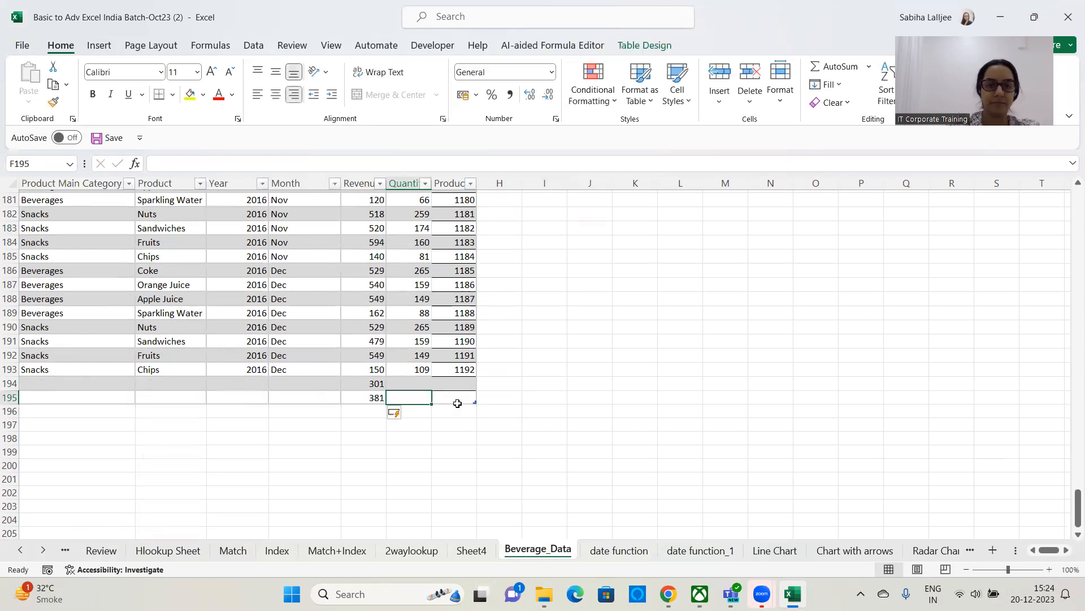
Enter the quantities for the two new records: 11 in F195 and 123 in F194.
text(11)
click(417, 384)
text(123)
click(468, 390)
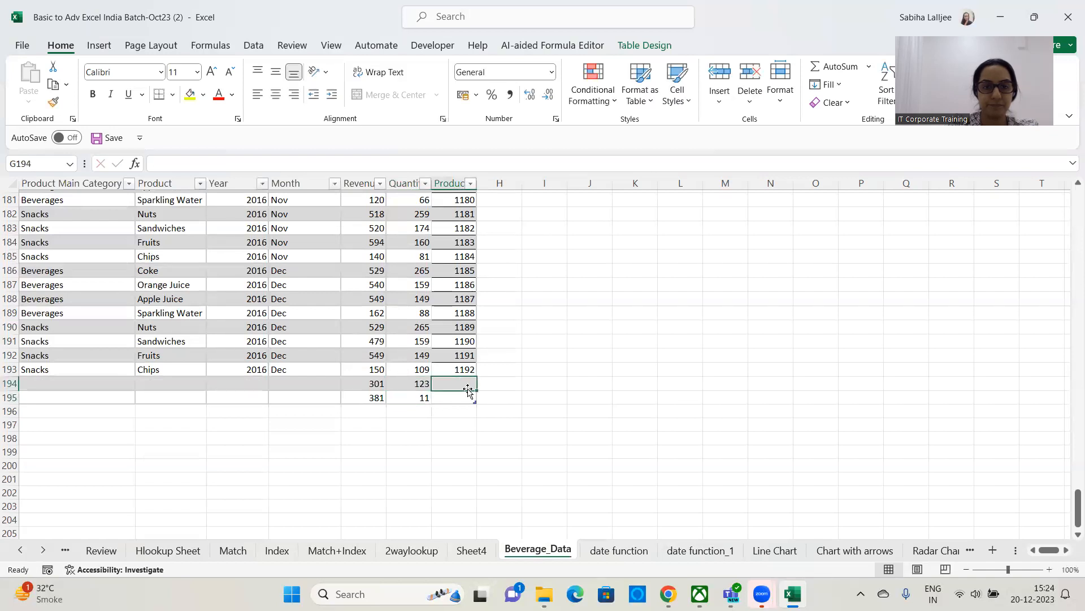
Extend the Product ID series from G193 down through G195 to number the two new records.
click(474, 372)
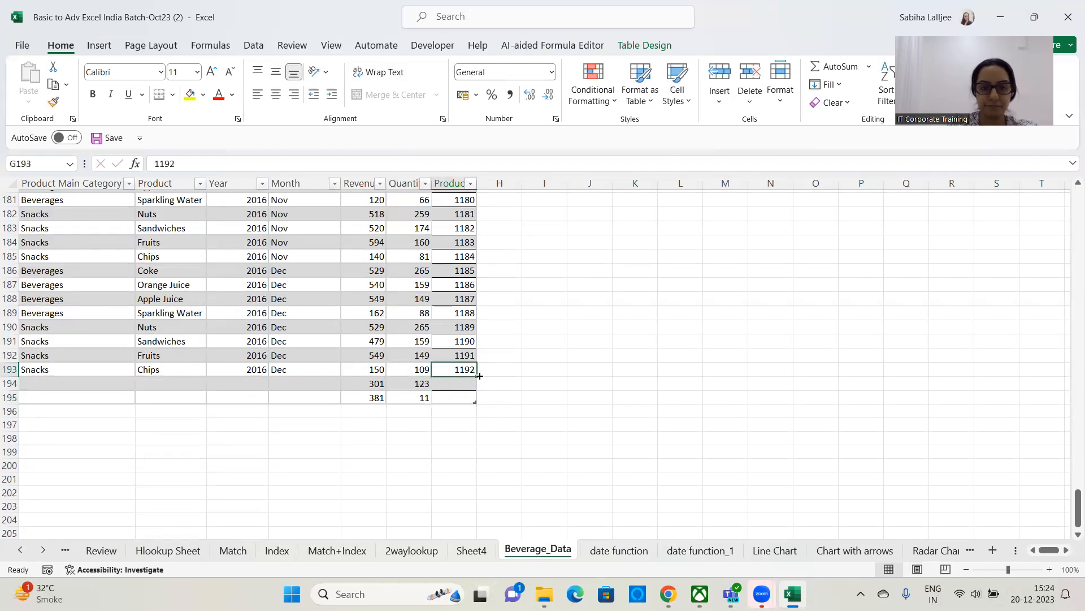
drag(480, 384, 506, 399)
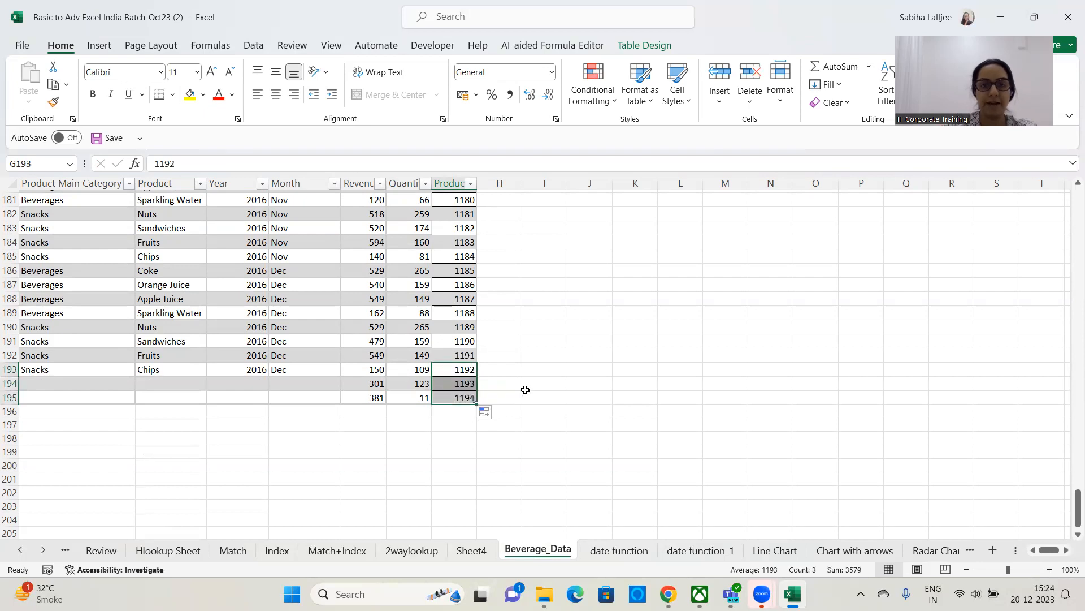
click(534, 385)
Enter Yogurt as the Product Main Category of both new records in A194 and A195.
click(107, 383)
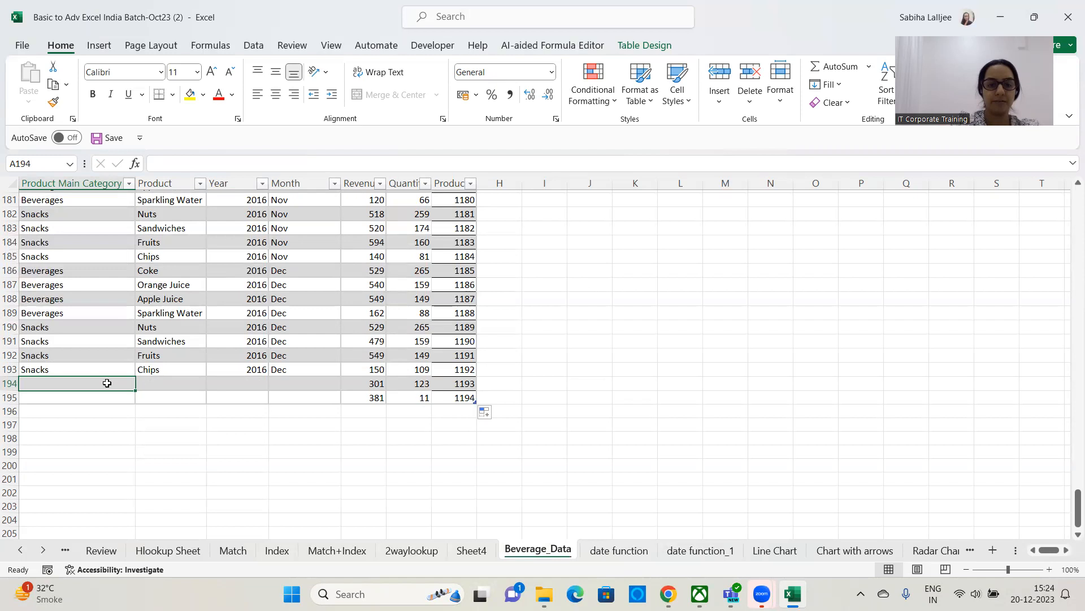
text(Yp)
key(BackSpace)
text(ogurt)
key(Return)
text(Yogurt)
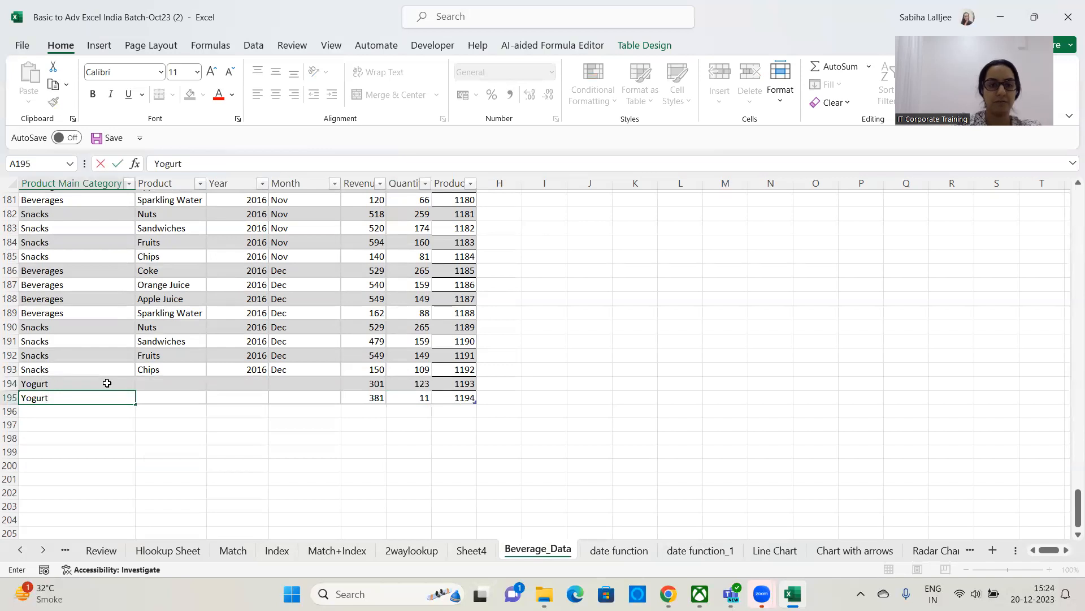
key(Tab)
Enter Mango Smoothie as the Product of both new records in B194 and B195.
key(Up)
text(Ma)
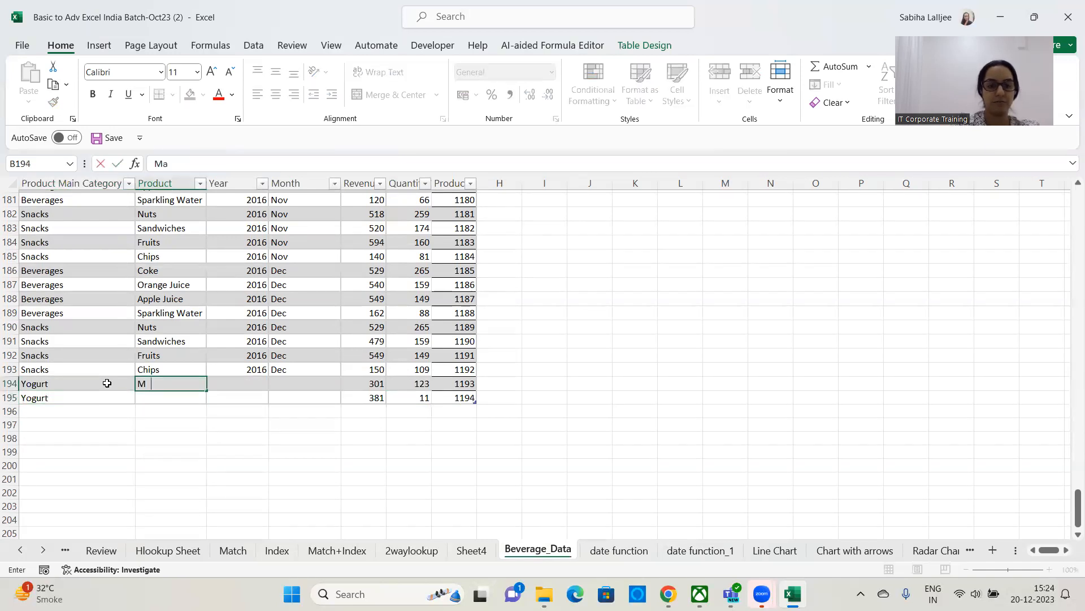
text(ngo)
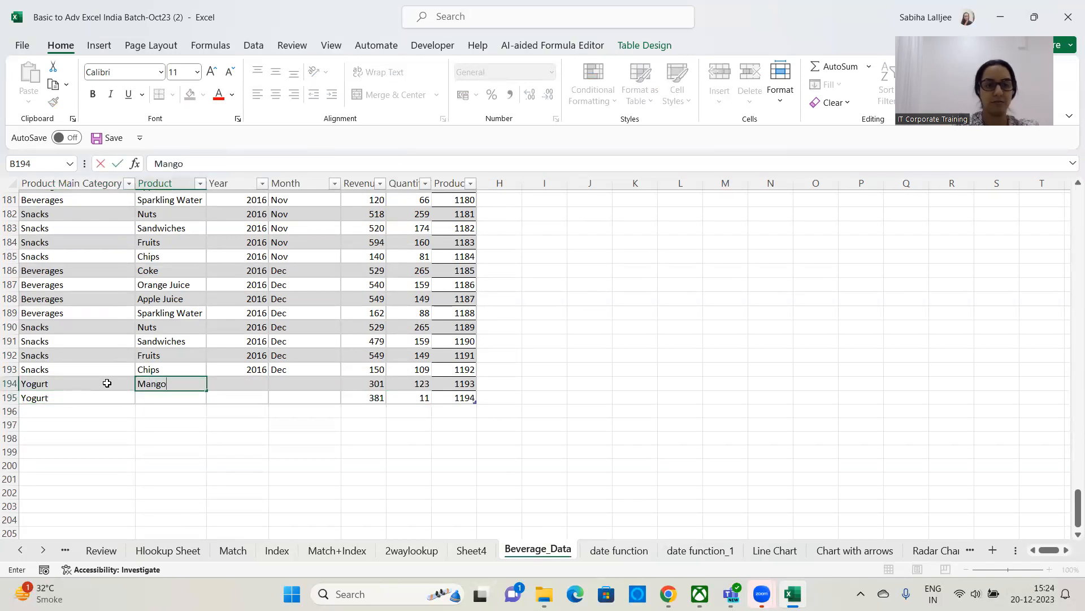
text( Smoothie)
key(Return)
text(Mango)
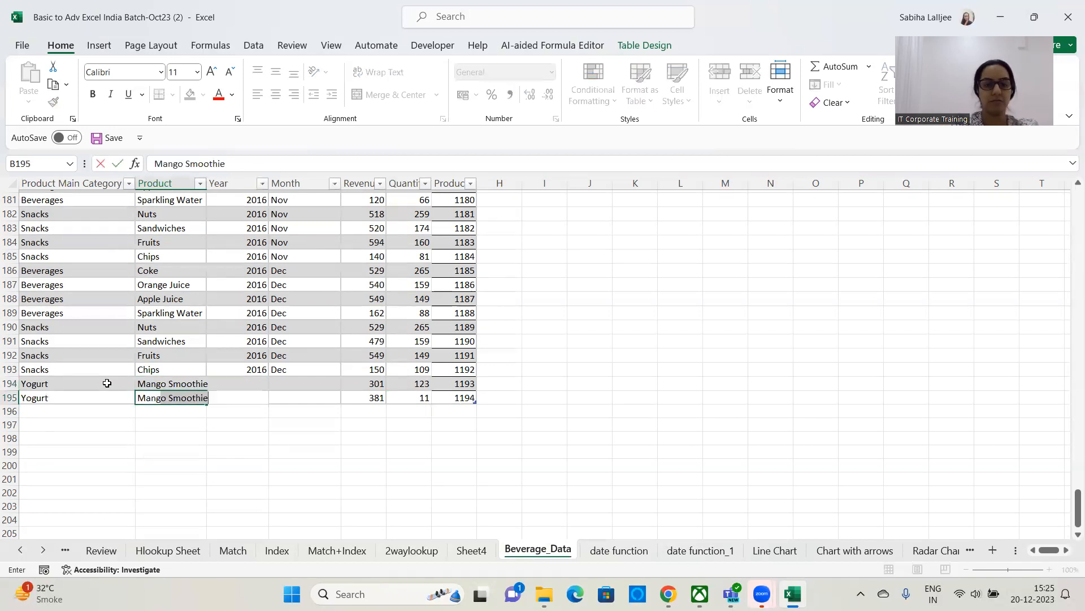
key(Tab)
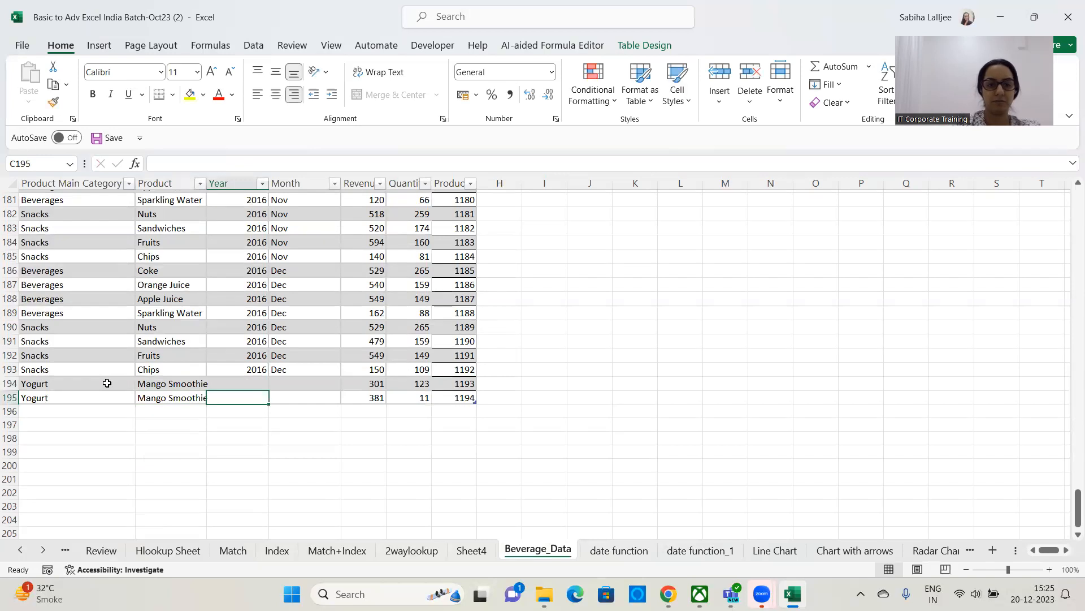
Set the Year of both new records in C194 and C195 to 2018.
text(201)
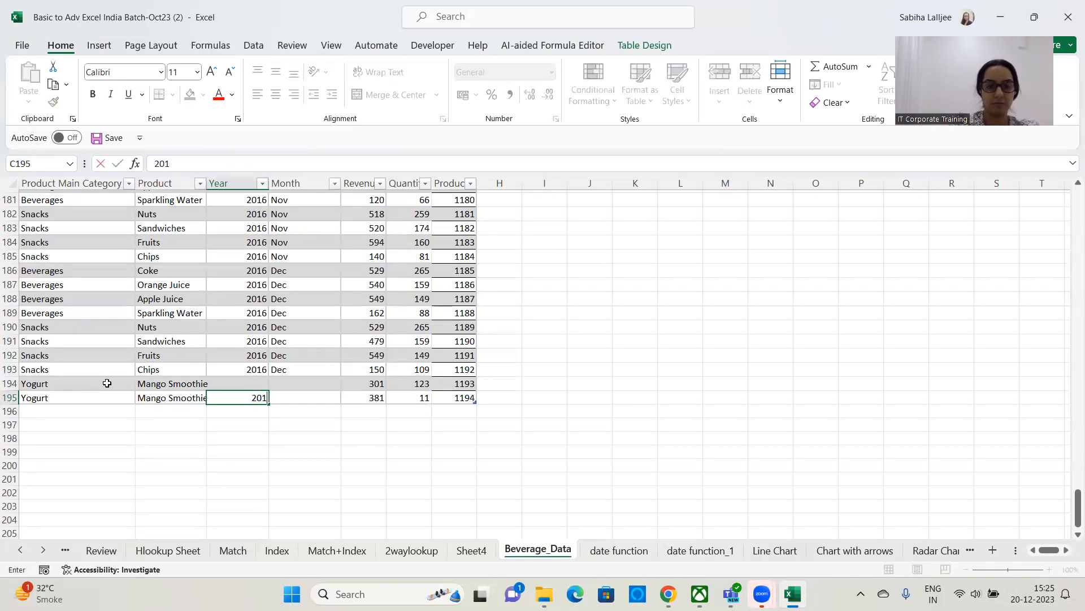
text(8)
key(Up)
text(2)
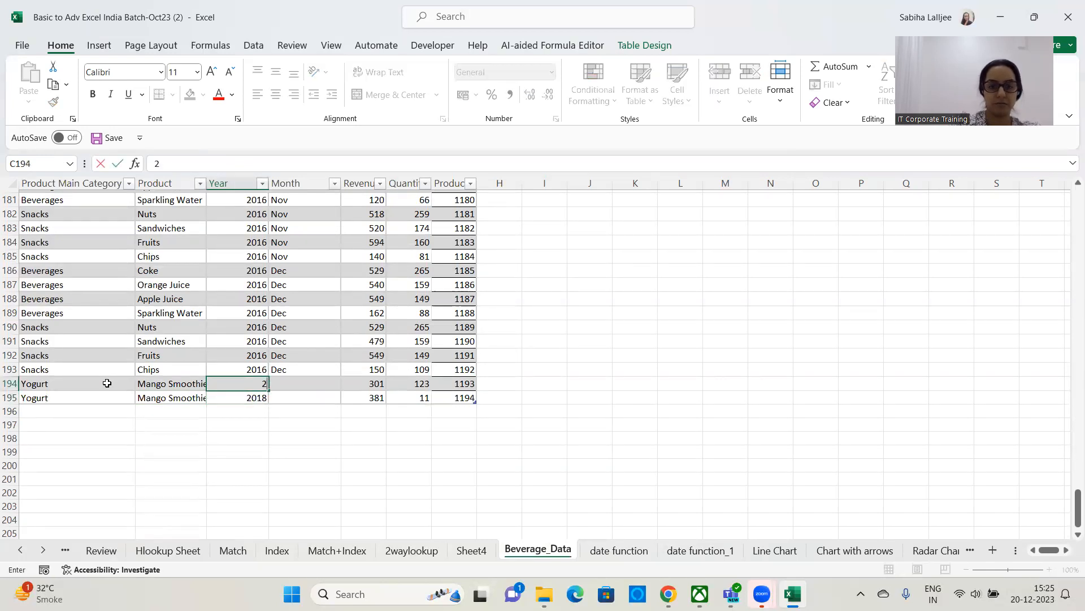
text(018)
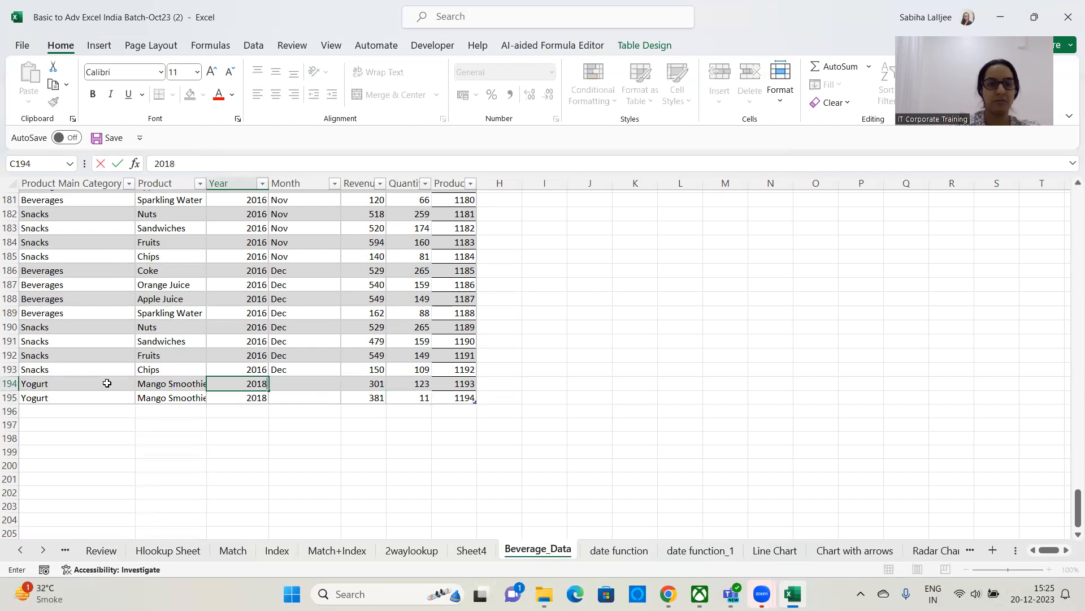
key(Tab)
Set the Month of both new records in D194 and D195 to Jan.
text(Jan)
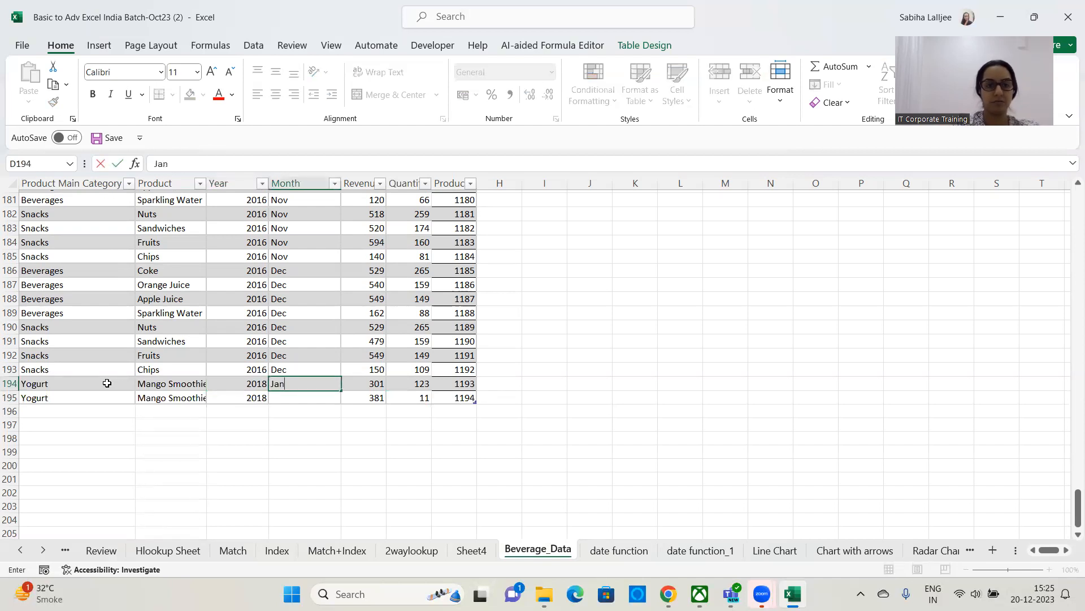
key(Down)
key(Caps_Lock)
text(JAN)
key(BackSpace)
key(BackSpace)
key(Caps_Lock)
text(an)
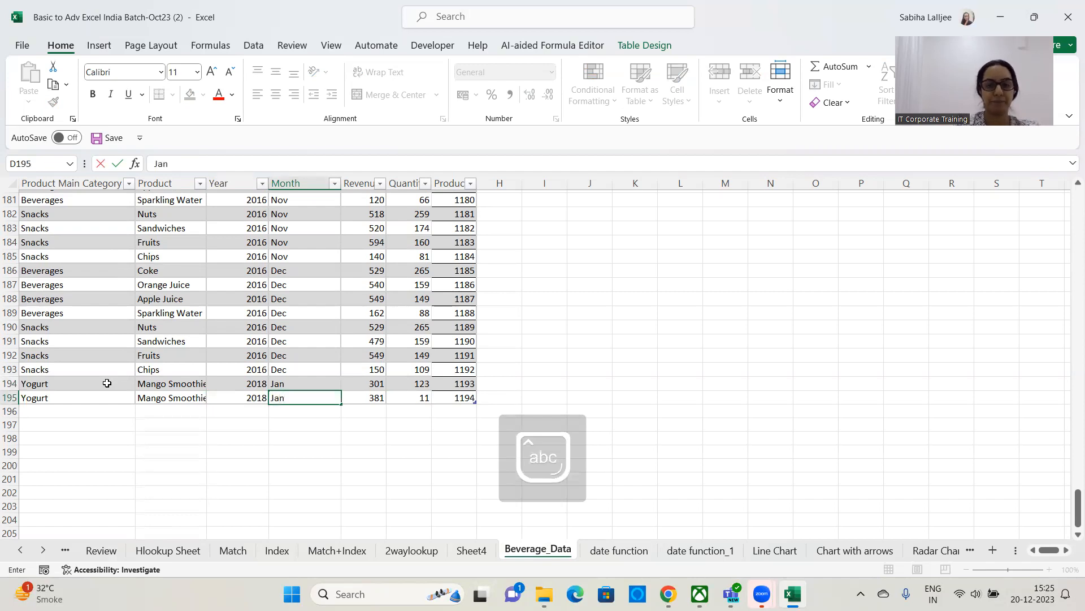
key(Return)
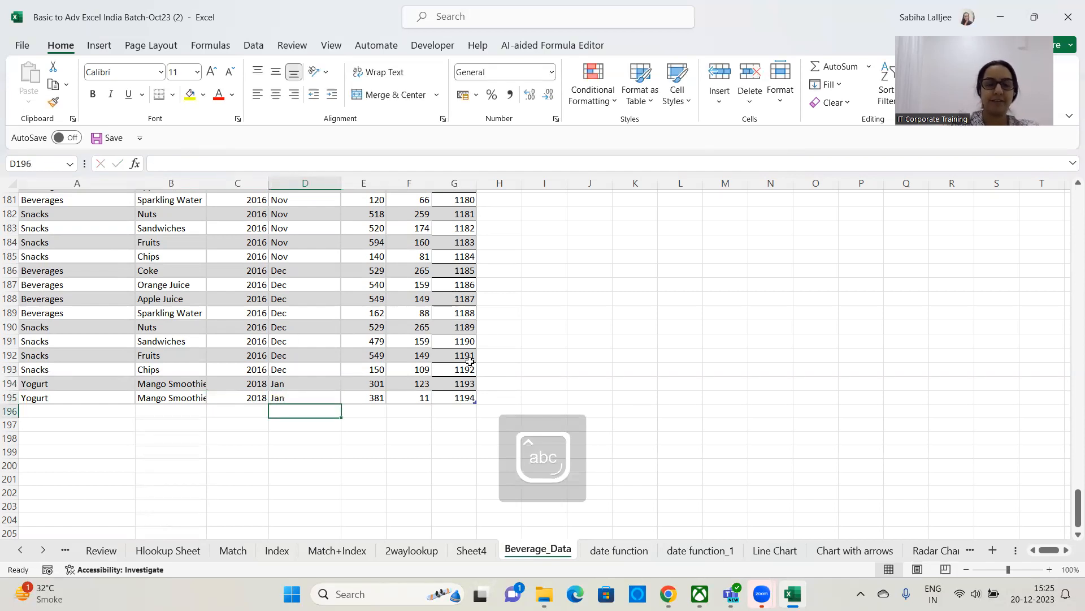
click(415, 302)
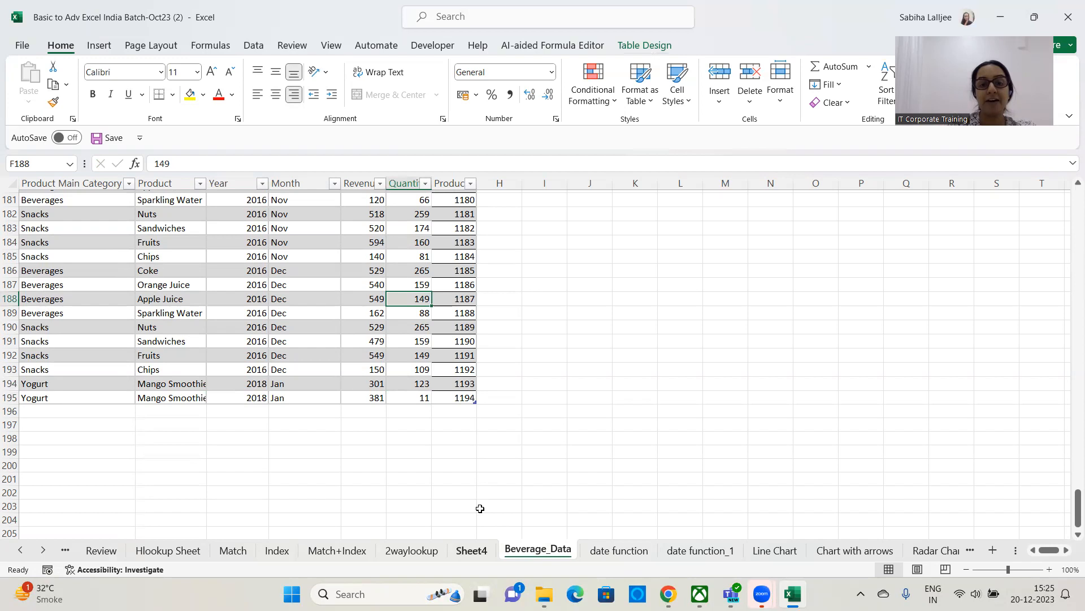
Refresh the pivot table on Sheet4 so it includes the records added to the source table.
click(471, 550)
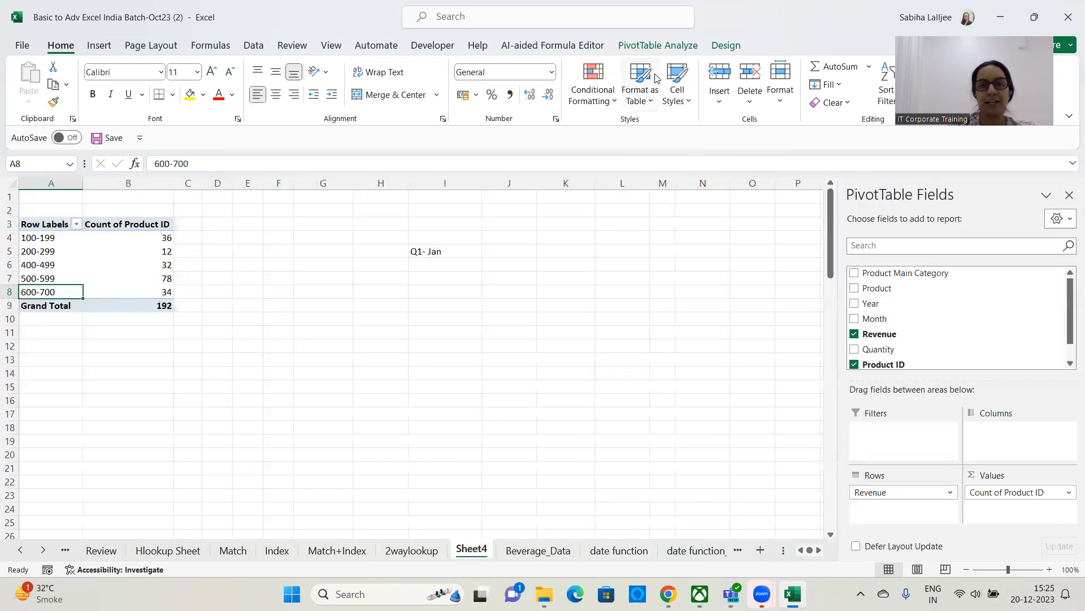
click(659, 47)
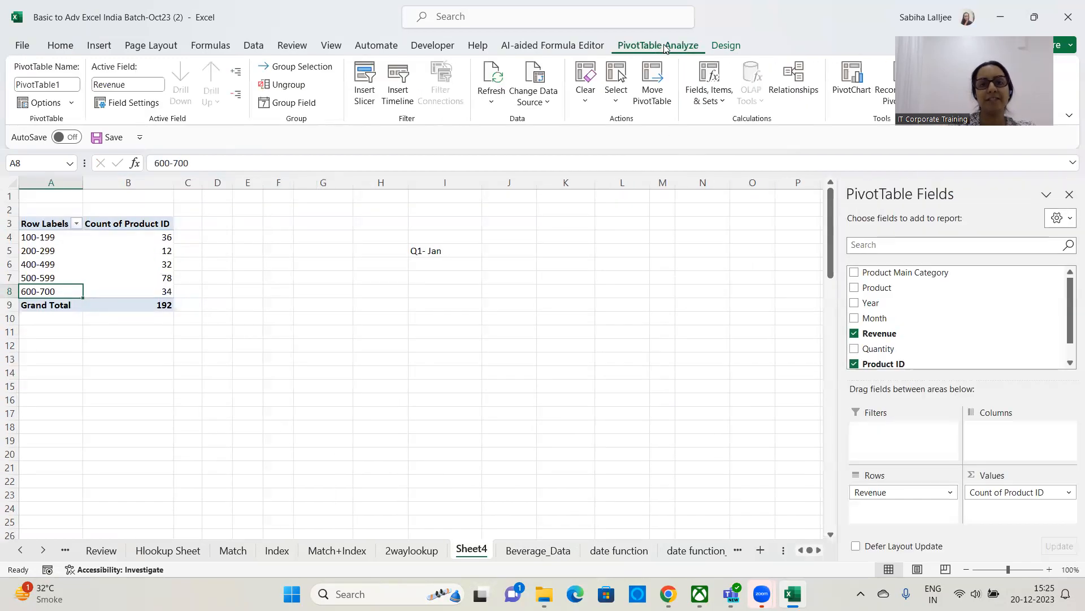
click(494, 79)
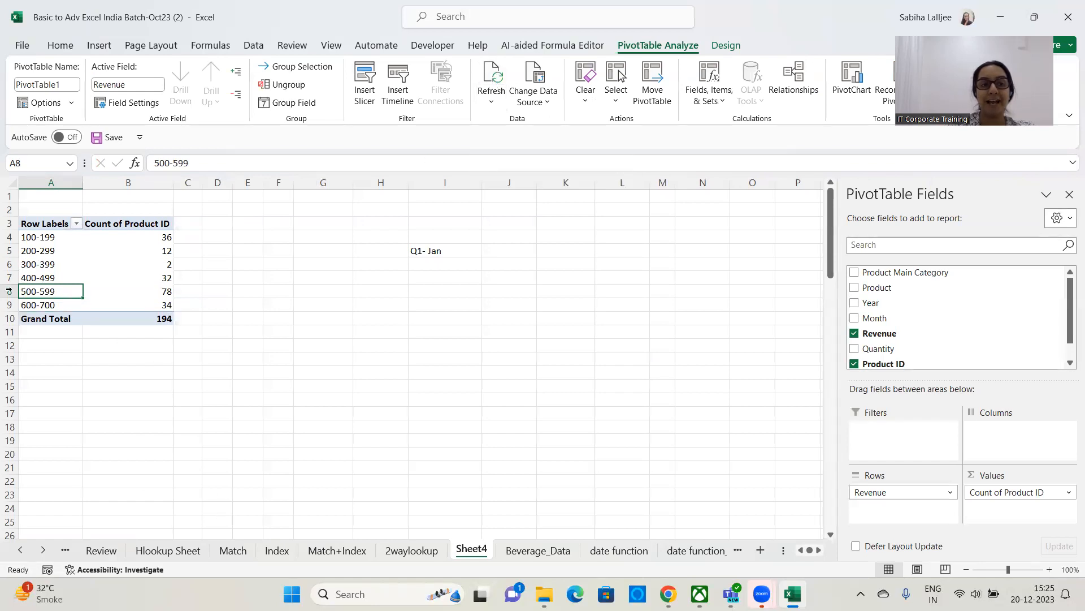
Highlight the 300-399 row of the pivot table, A6:B6, with yellow fill.
drag(49, 264, 154, 262)
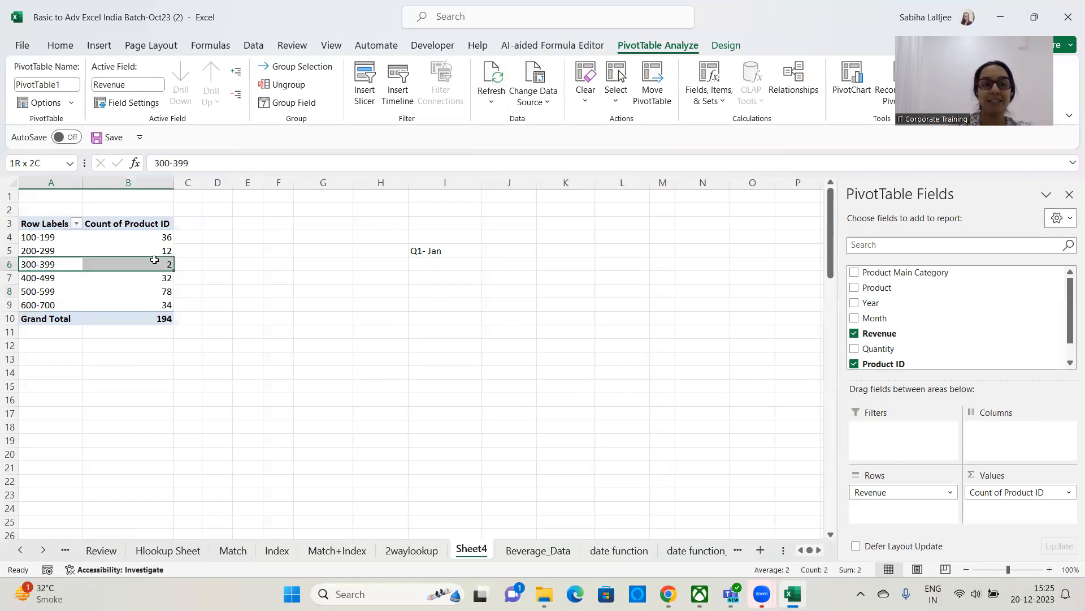
click(61, 45)
click(191, 95)
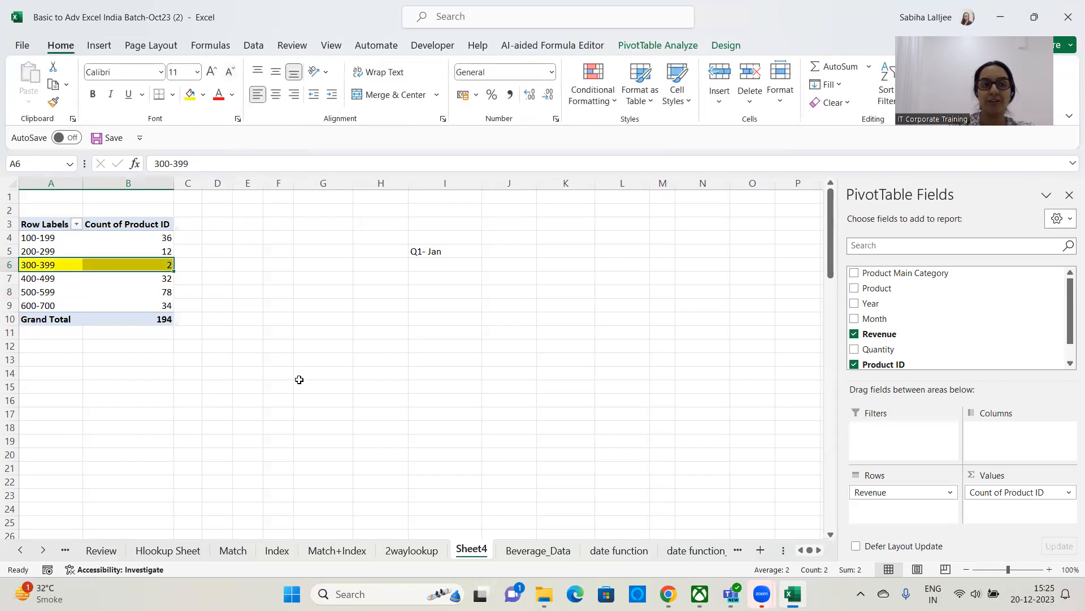
click(299, 379)
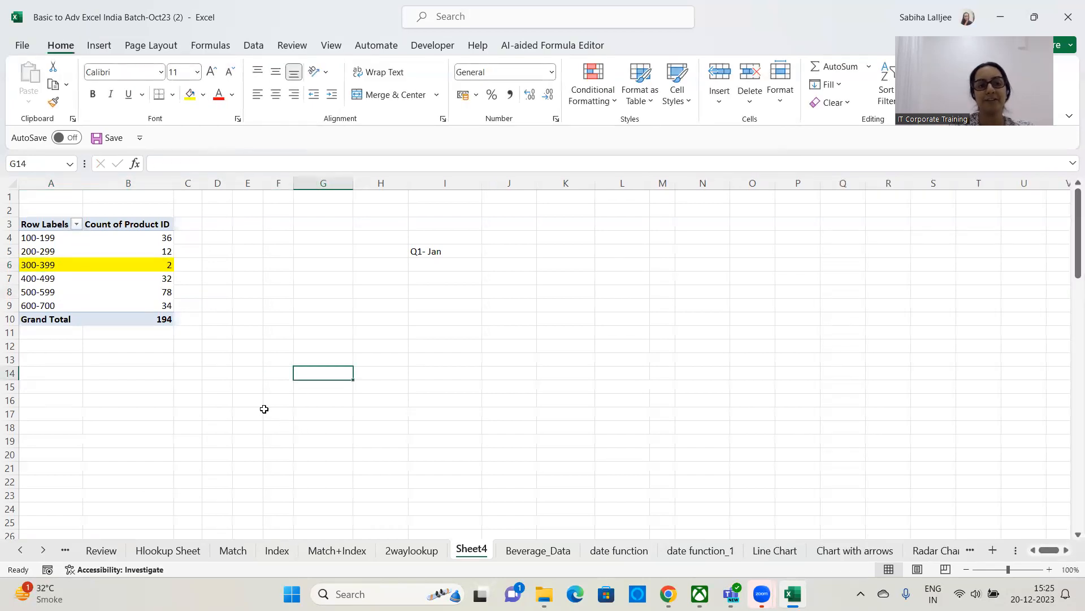
Note the grand totals from before and after the refresh beside the pivot table: 192 in I10 and 194 in I11.
click(162, 308)
click(428, 314)
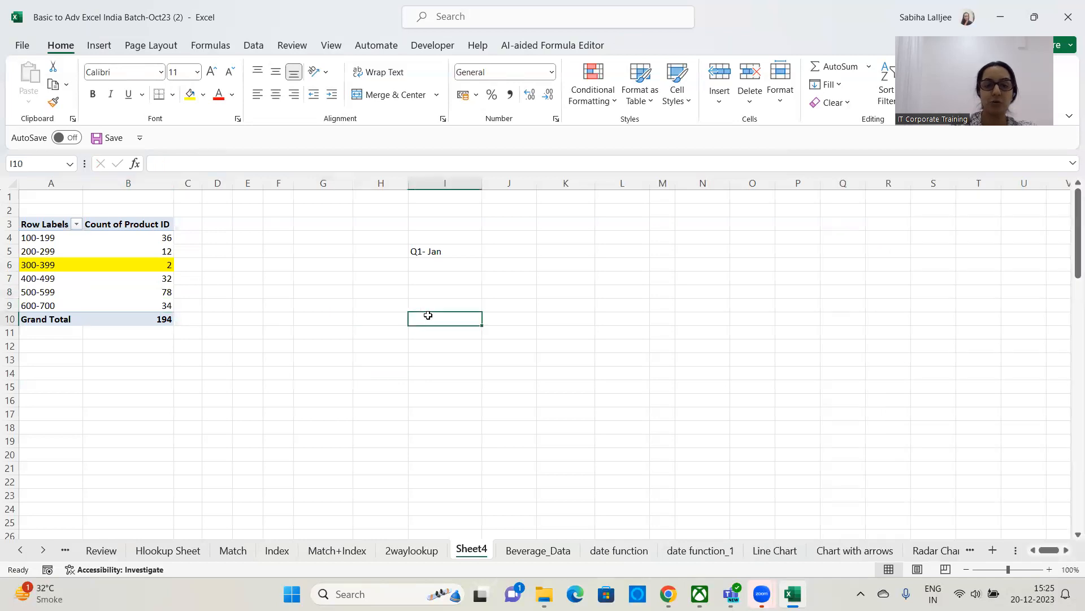
text(192)
key(Return)
text(194)
key(Return)
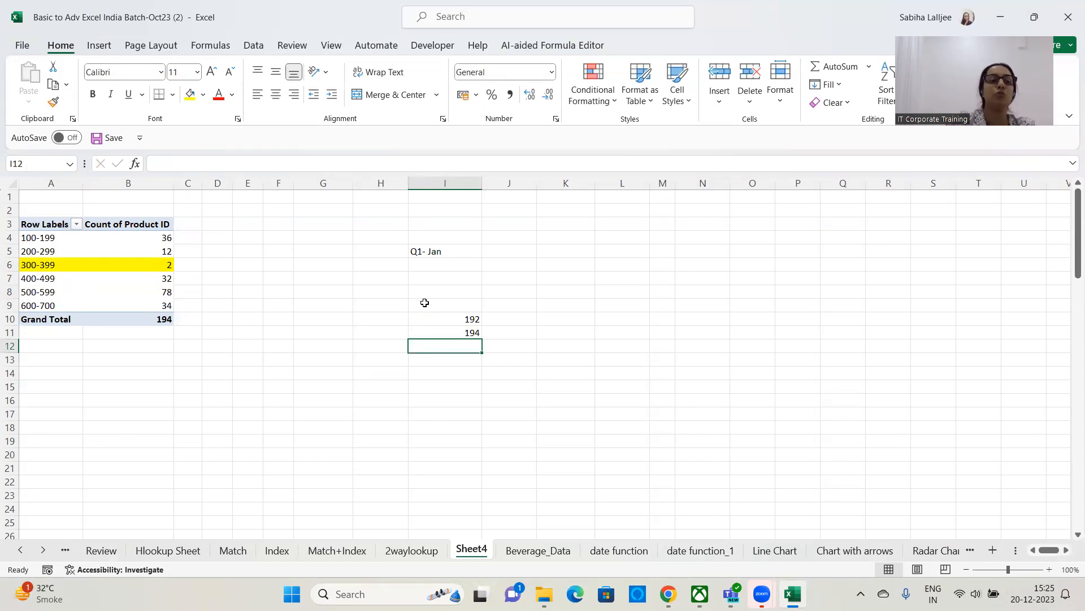
Add the note "Grouping based on values" in I3, above the Q1- Jan note.
click(113, 280)
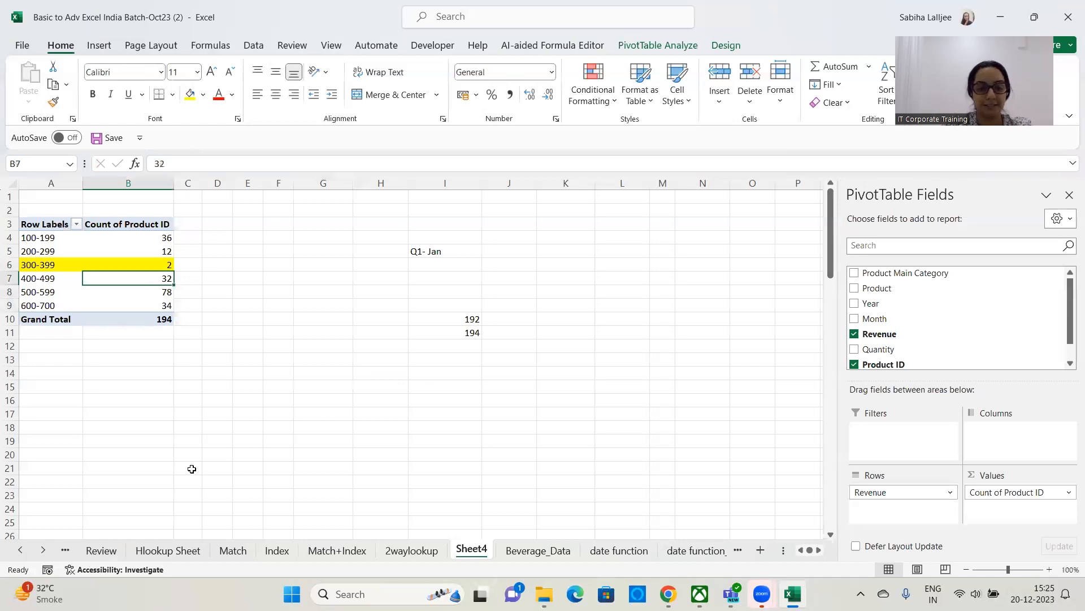
click(60, 268)
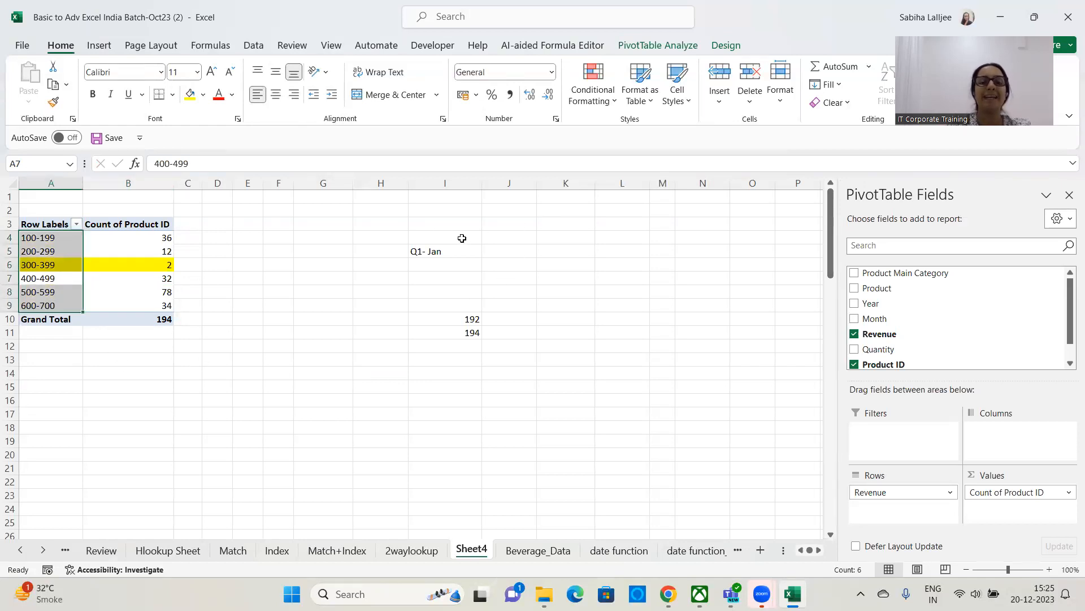
click(444, 225)
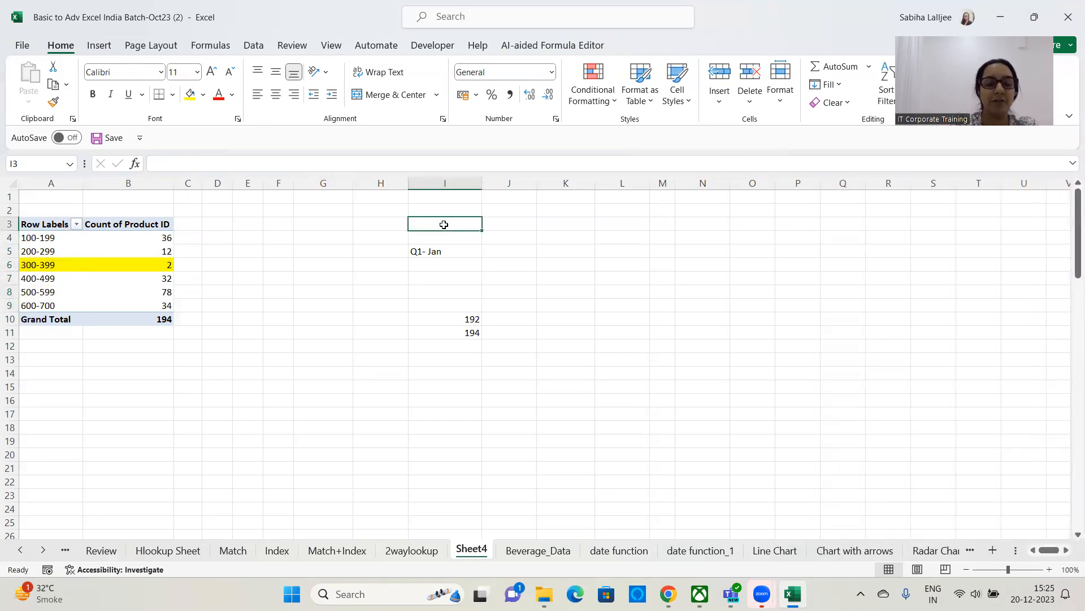
text(Grouping based on values)
key(Return)
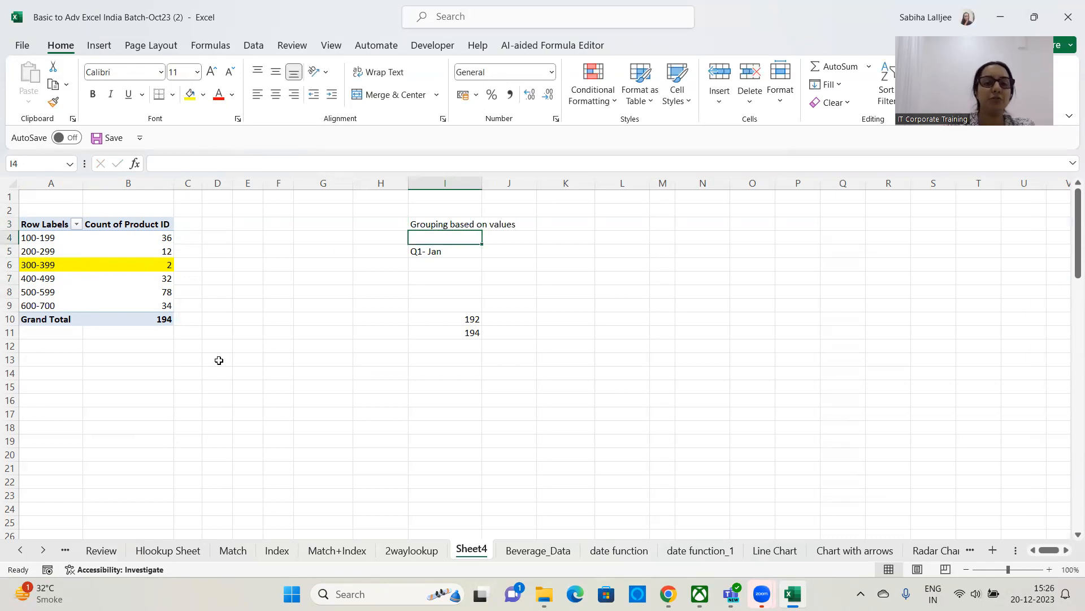
Examine the first rows of the source table on the Beverage_Data sheet, and return to the pivot table on Sheet4.
click(545, 550)
scroll(576, 332, up, 5)
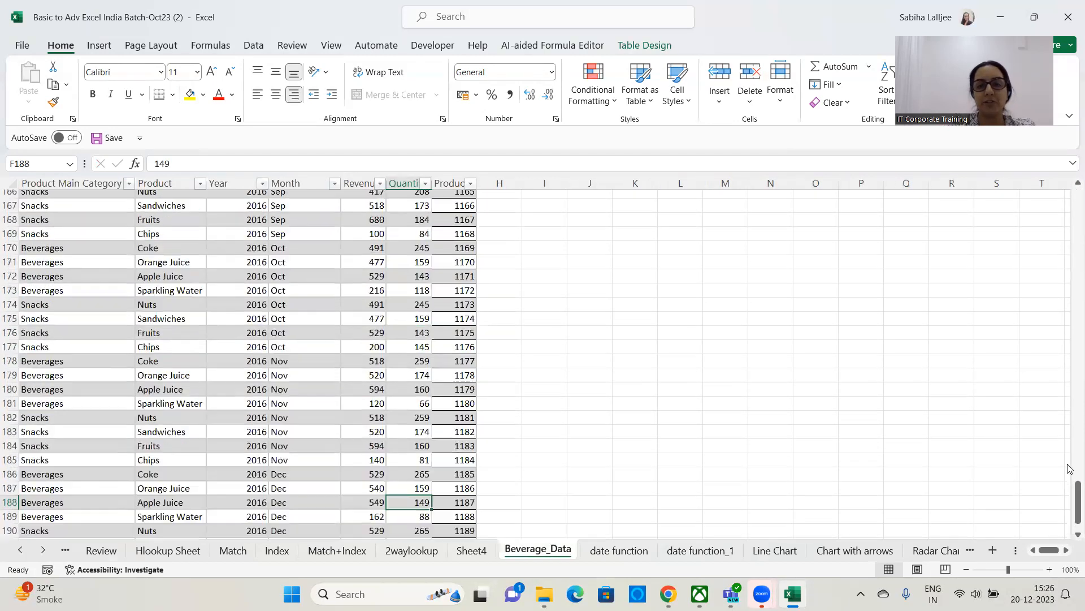
drag(1077, 507, 1068, 141)
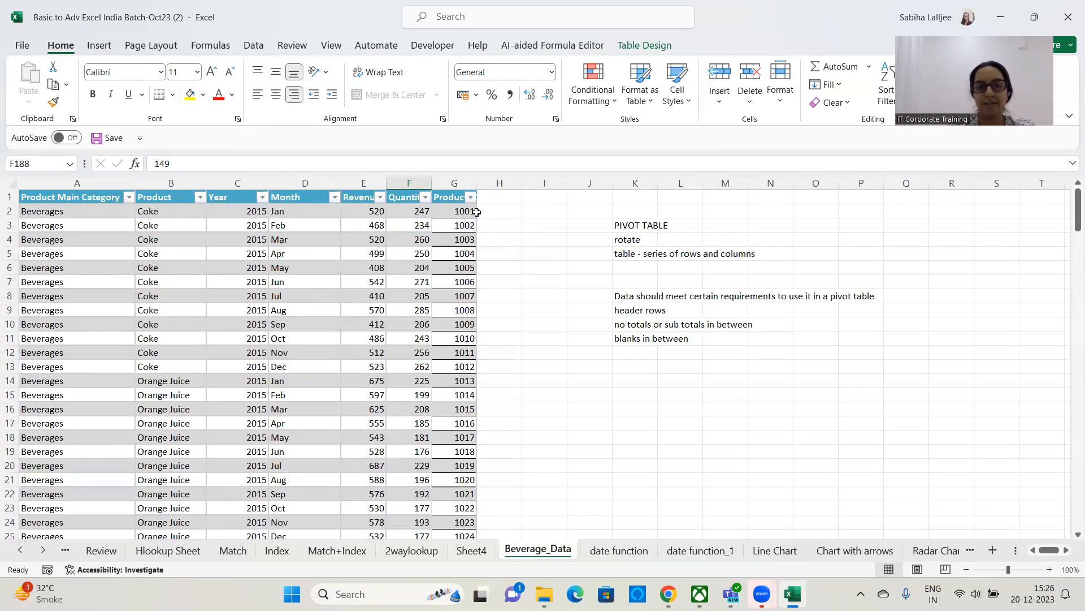
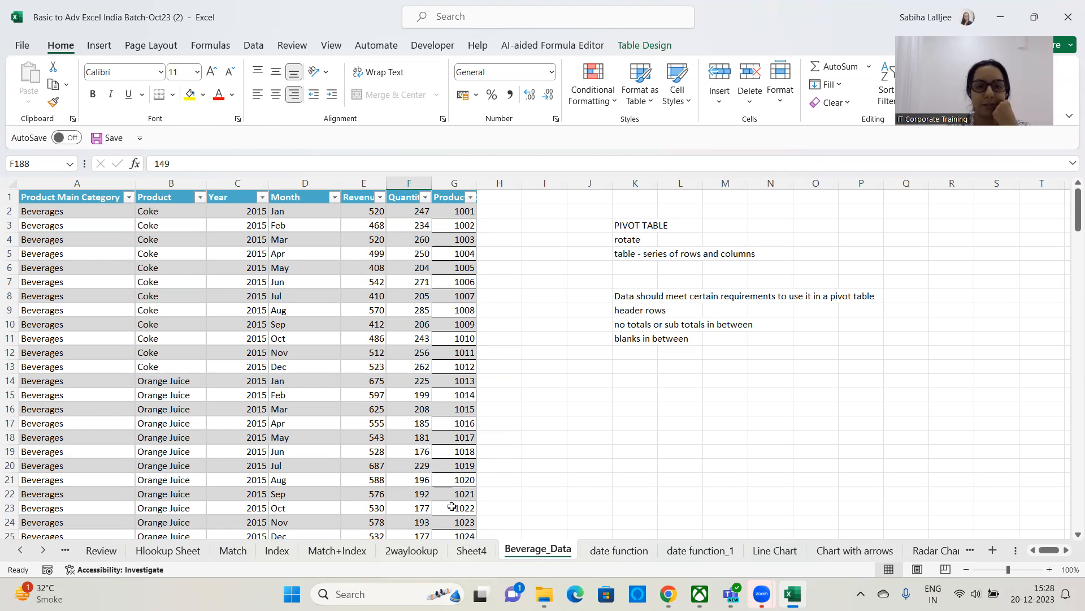
key(ctrl+Page_Up)
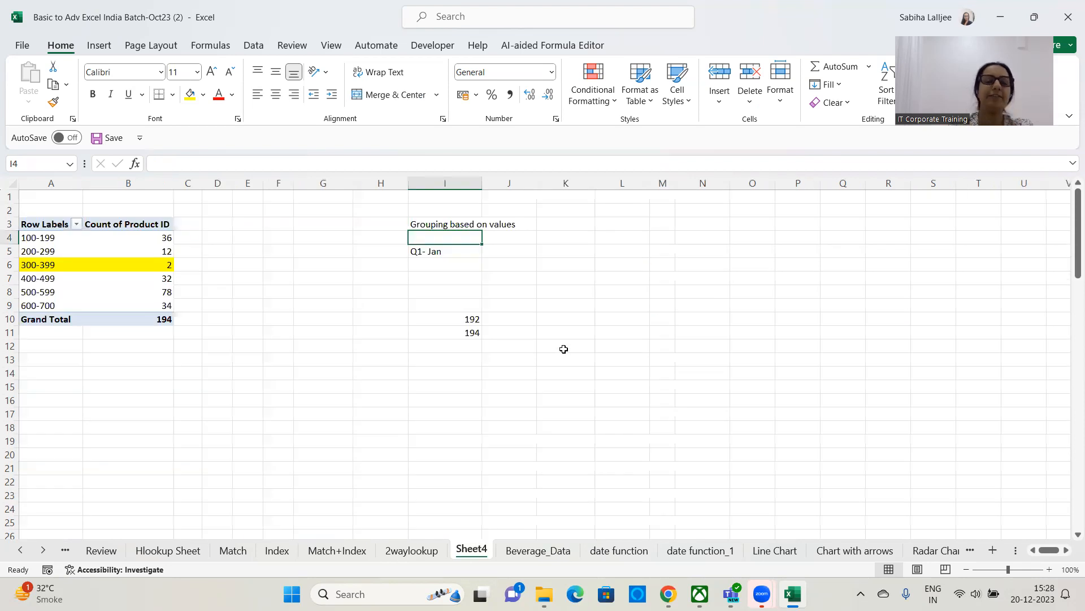
Ungroup the revenue ranges in the row labels of the pivot table on Sheet4.
click(106, 289)
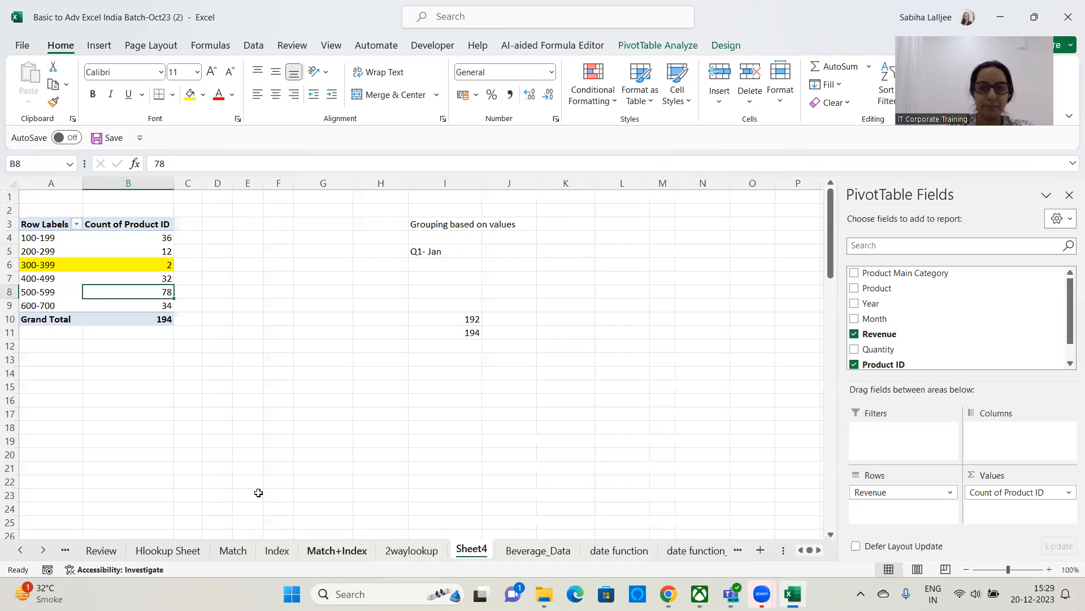
click(1070, 85)
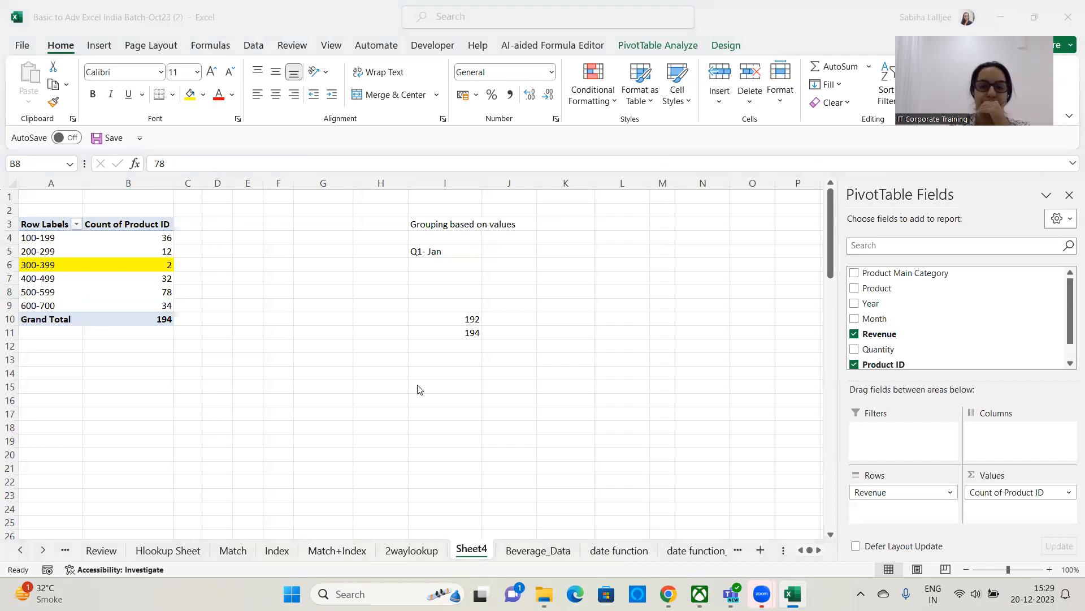
click(111, 293)
click(68, 292)
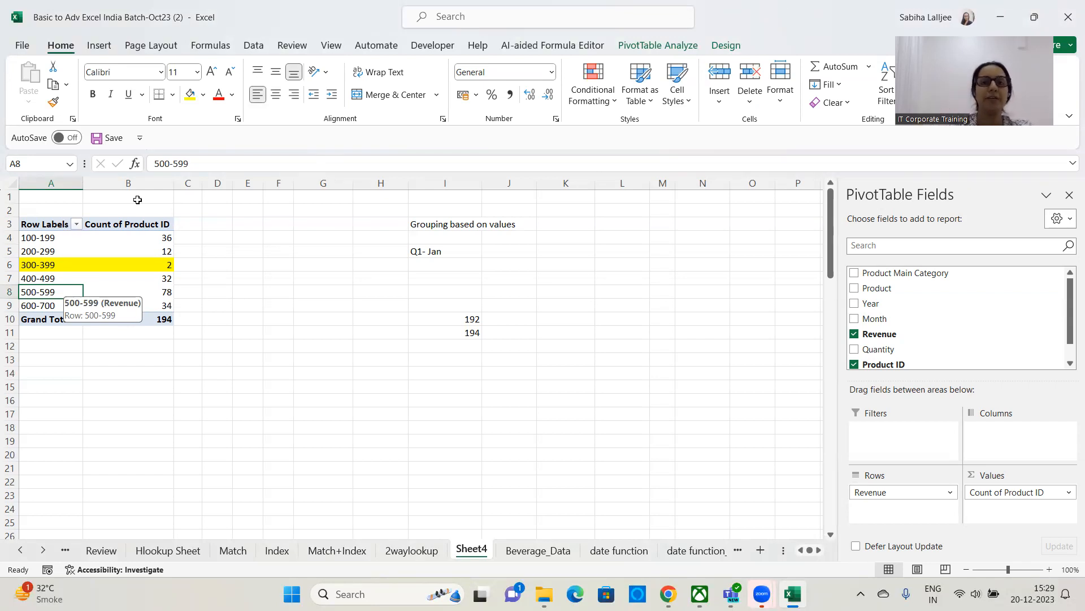
click(682, 51)
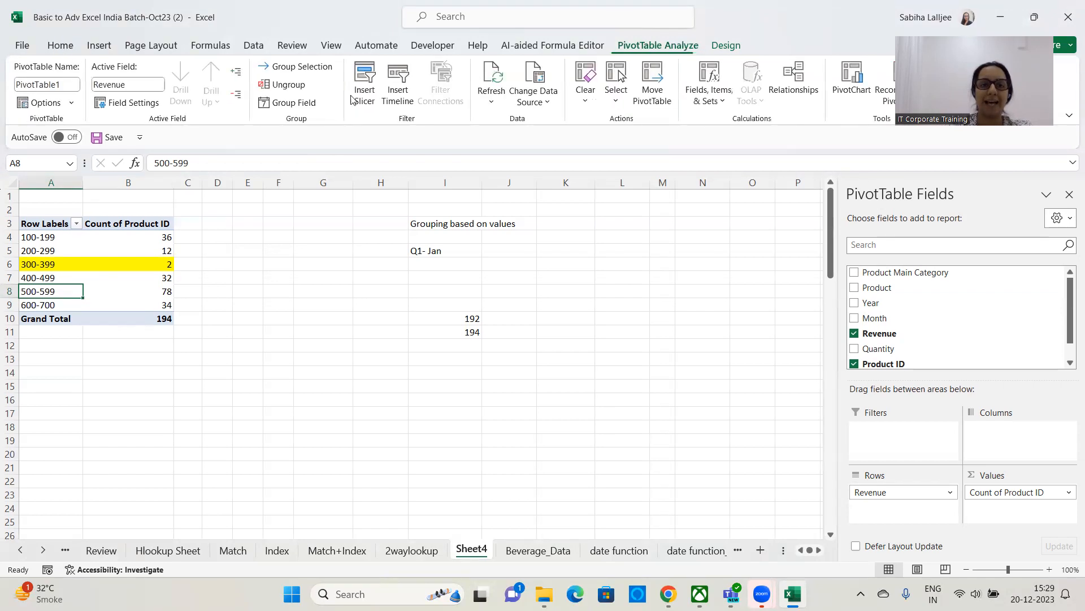
click(284, 90)
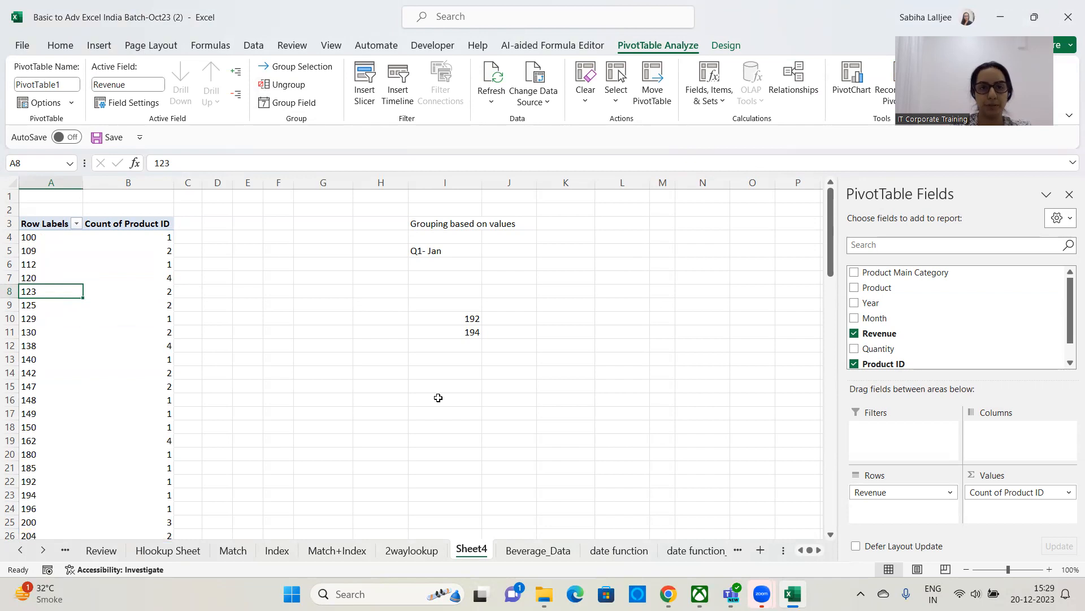
Replace the pivot table's fields with Product Main Category and Product as rows and the sum of Quantity as values.
drag(1015, 492, 765, 504)
drag(912, 497, 707, 490)
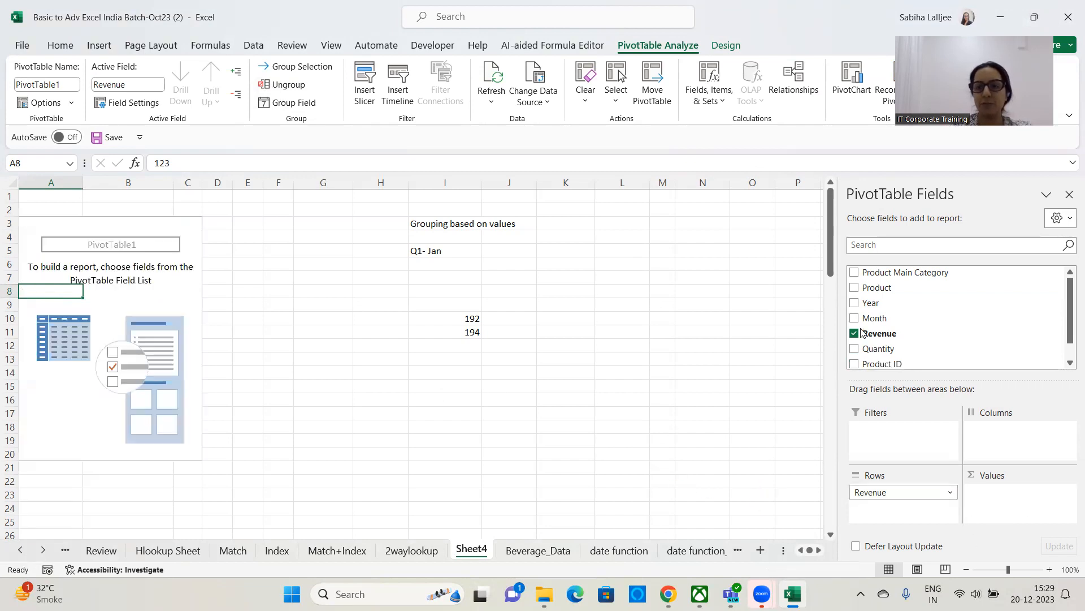
drag(901, 272, 902, 498)
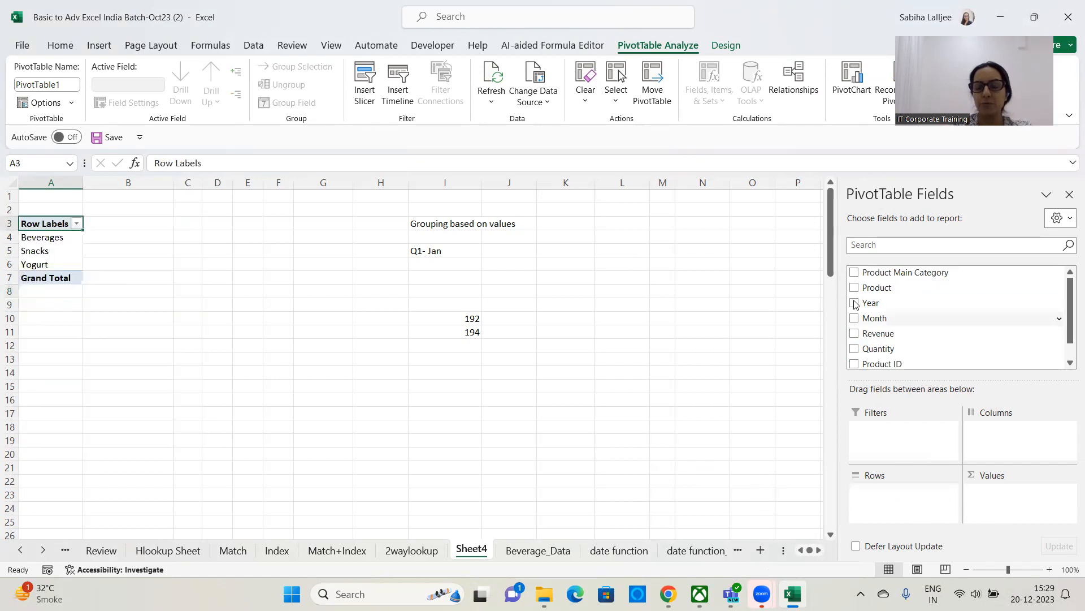
drag(869, 288, 887, 506)
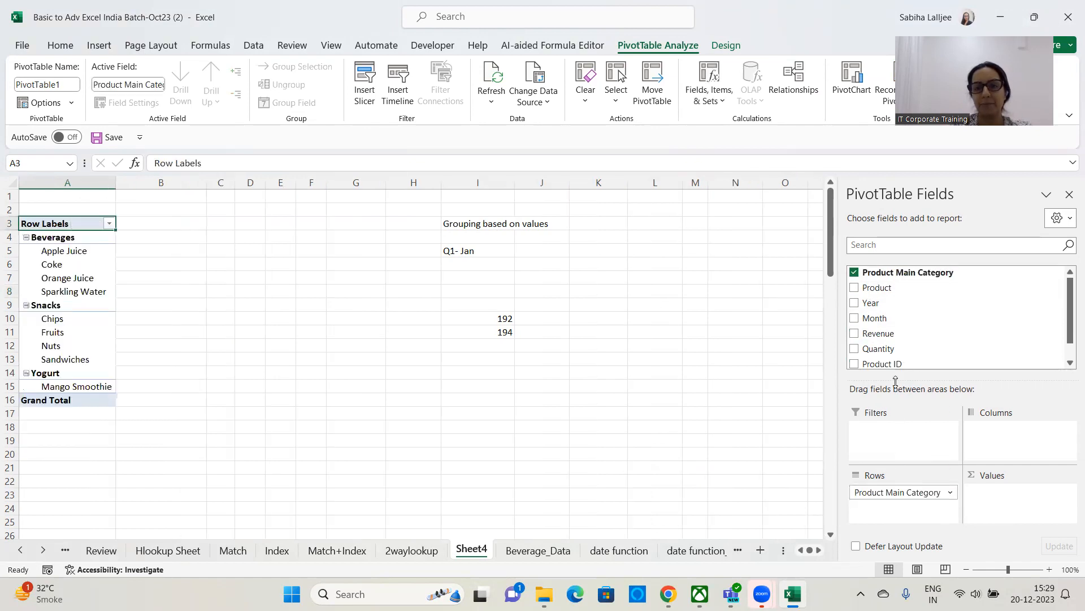
drag(878, 348, 998, 499)
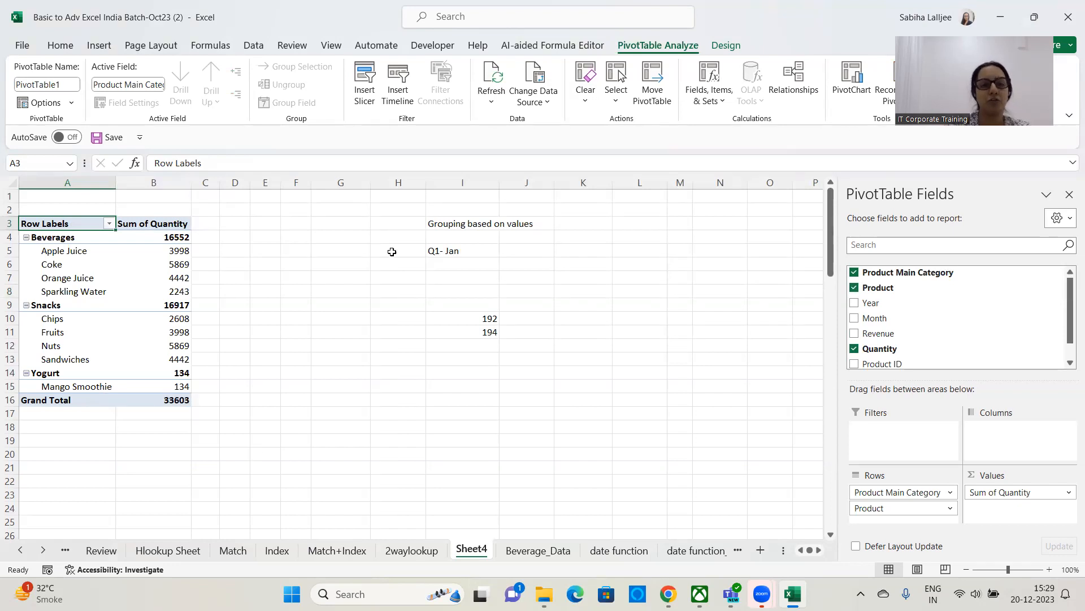
Clear the notes beside the pivot table in H3:K18.
drag(412, 223, 611, 431)
key(Delete)
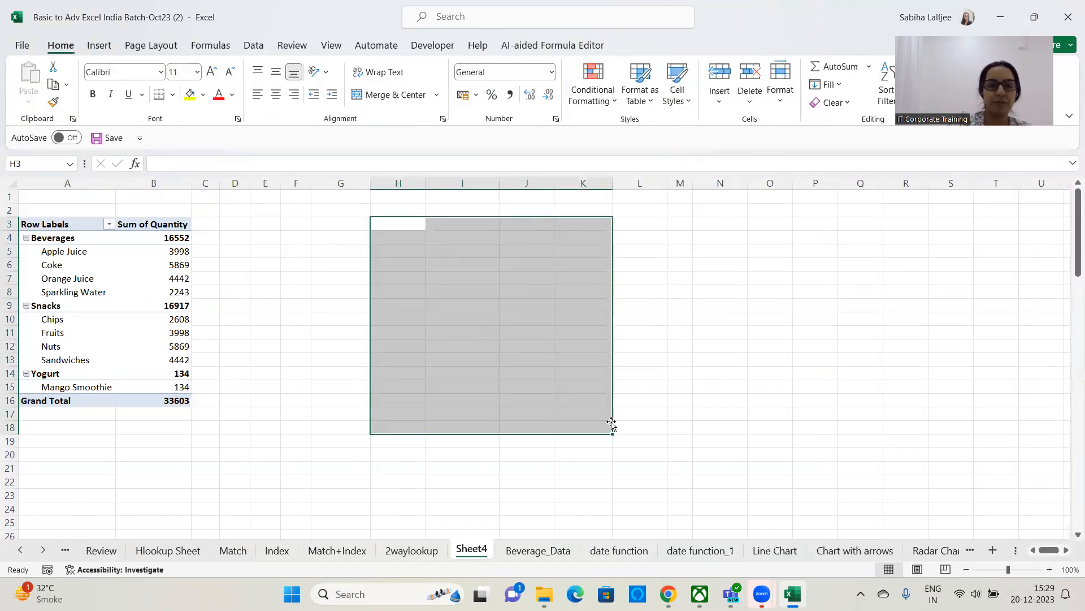
Insert a Month slicer for the pivot table and place it beside the table, starting at row 2 across columns G to I.
click(26, 291)
click(656, 44)
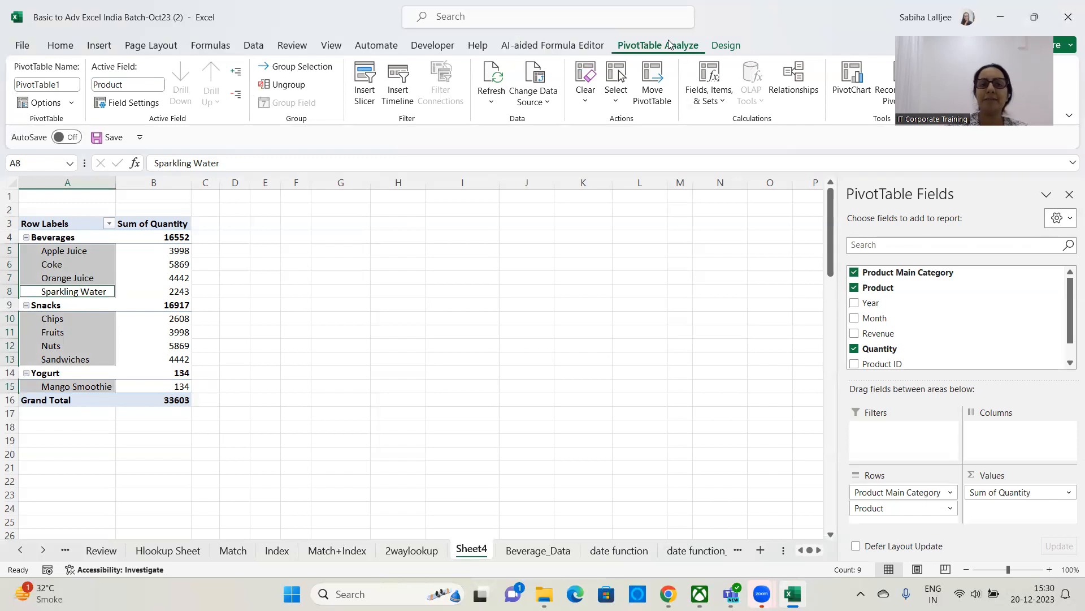
click(363, 90)
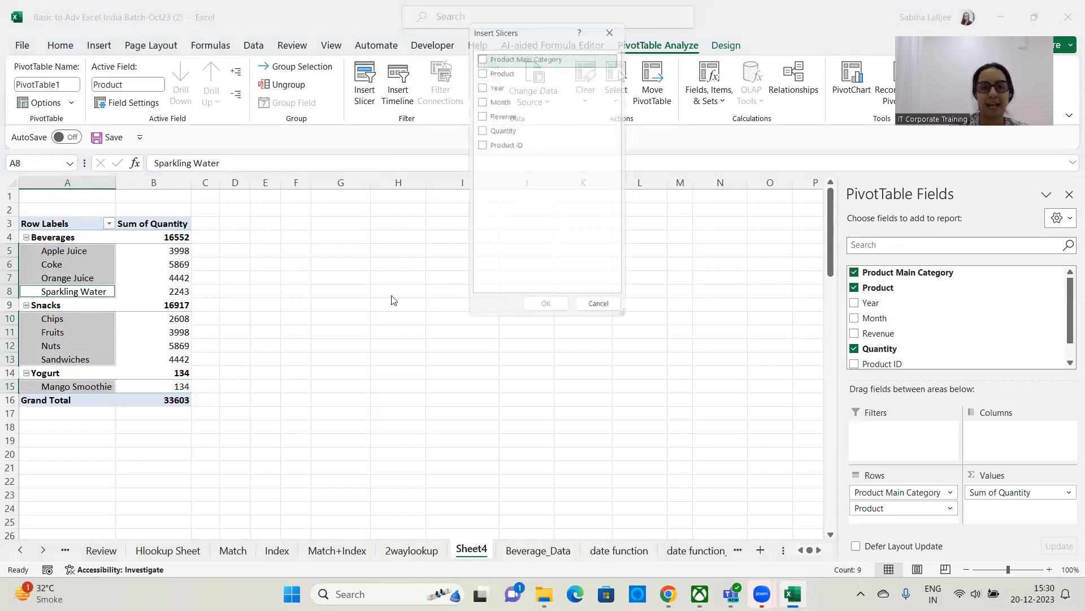
drag(552, 33, 576, 97)
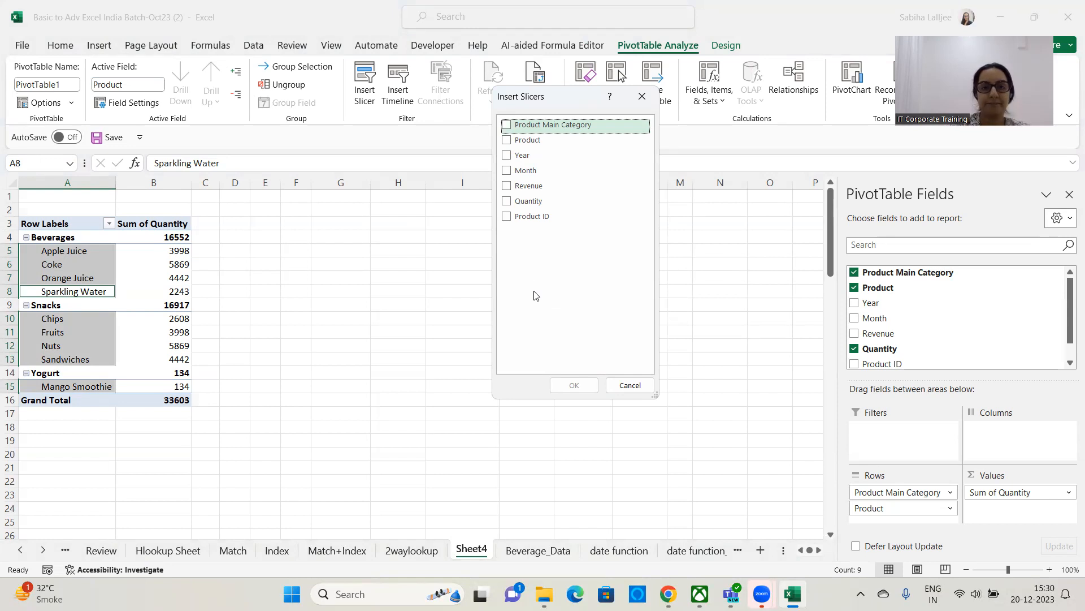
click(506, 171)
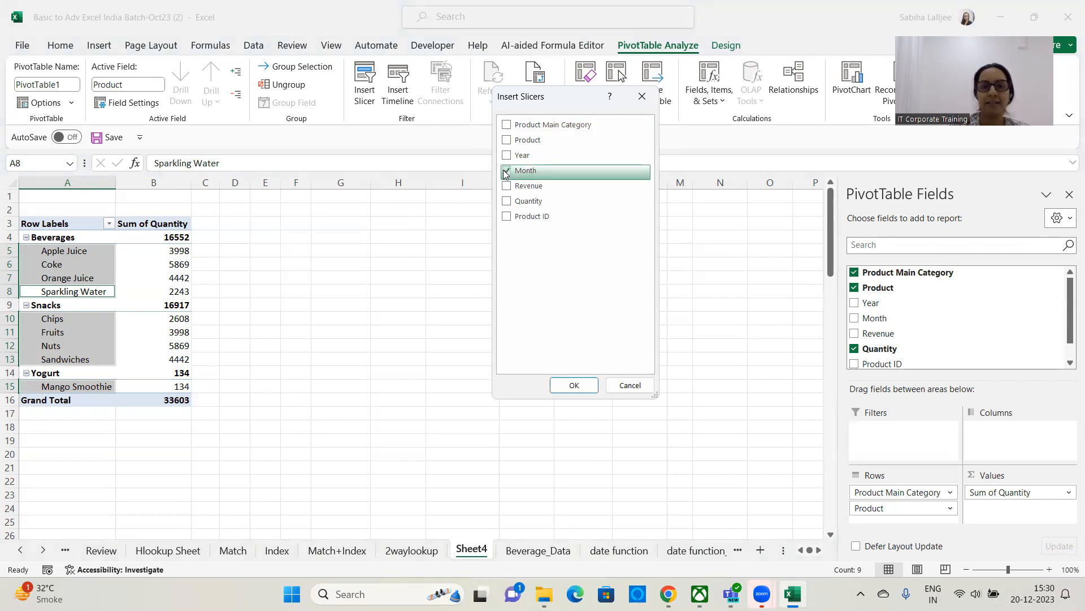
click(584, 388)
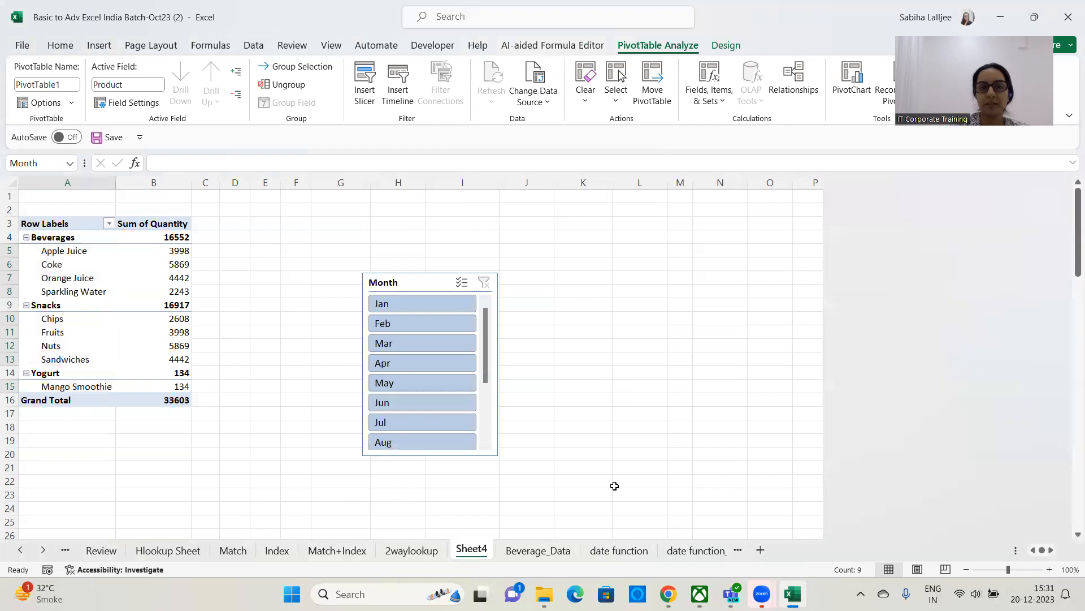
drag(426, 289, 417, 227)
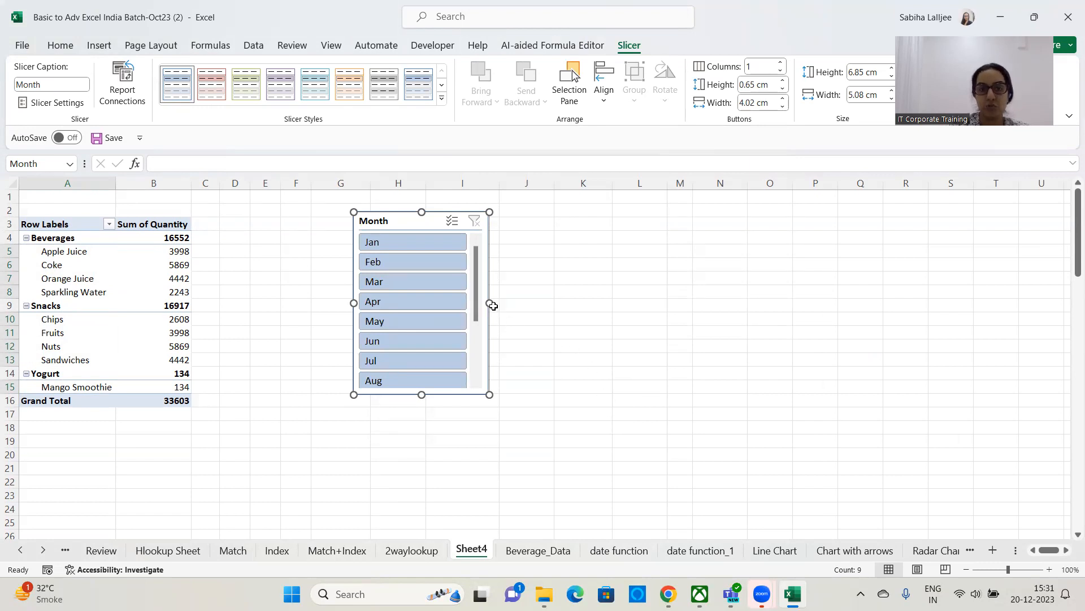
Resize the Month slicer to about 13.93 cm wide by 4.13 cm high and arrange its buttons in three columns.
drag(490, 302, 726, 428)
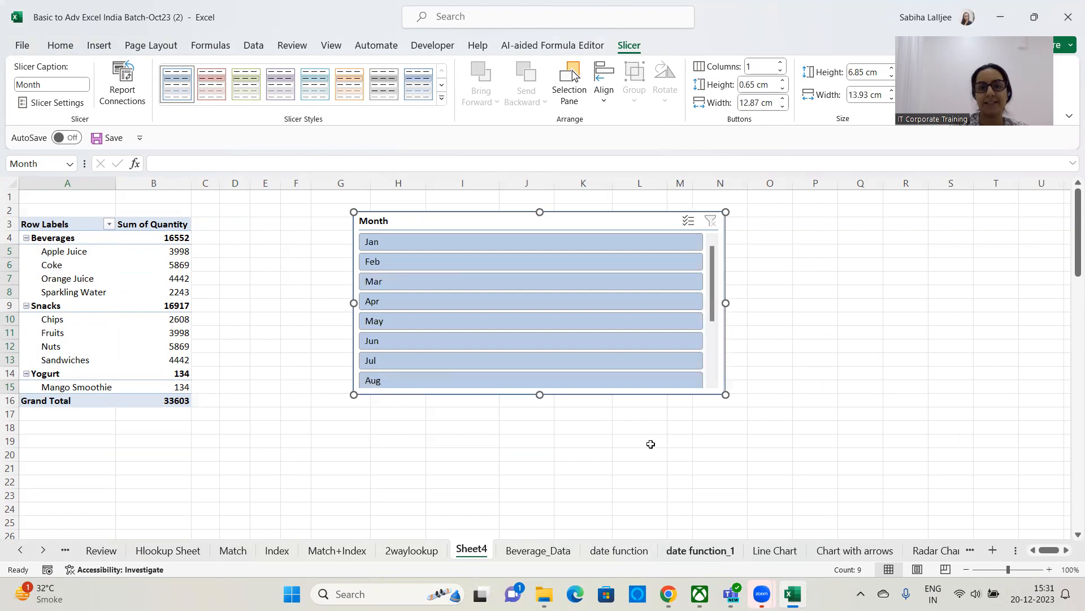
drag(538, 394, 539, 322)
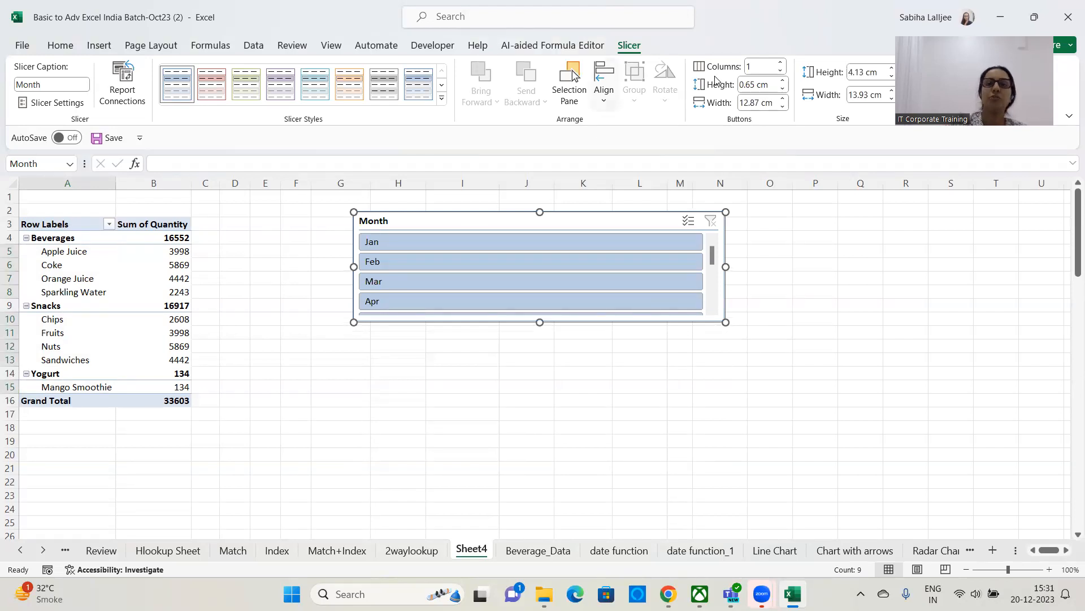
click(781, 64)
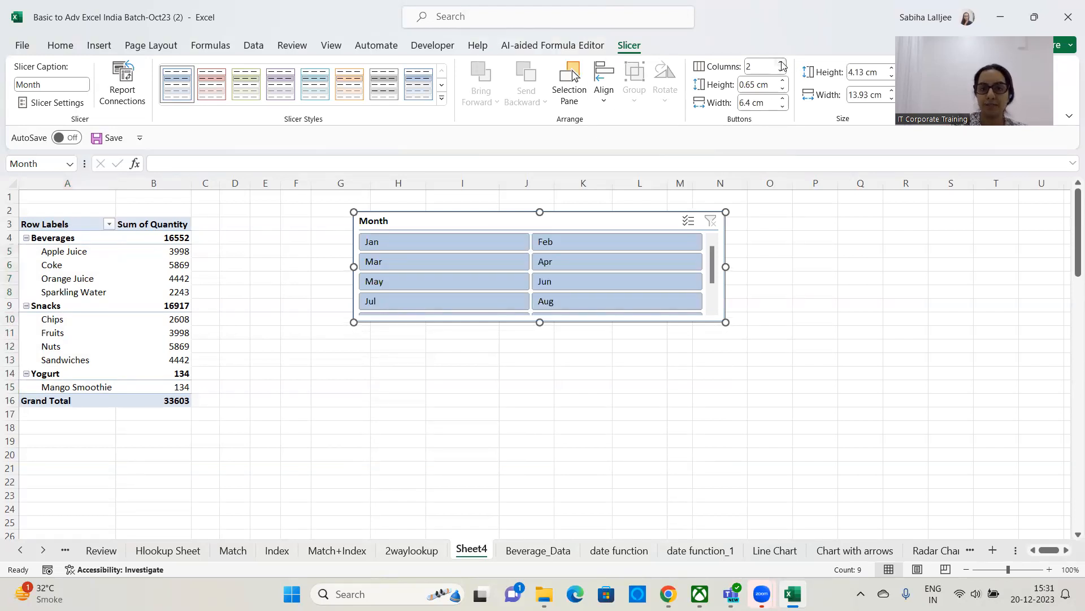
click(781, 64)
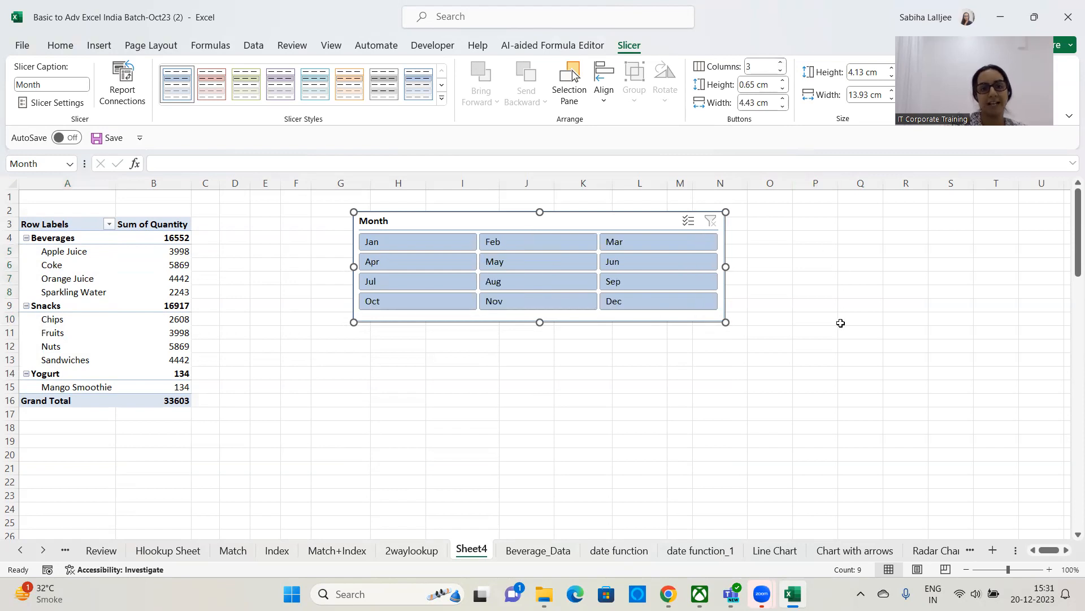
Set the slicer's button height to 1 cm and fit the slicer around the buttons at about 5.33 cm high.
click(783, 81)
click(784, 81)
click(784, 81)
click(783, 82)
drag(540, 345, 541, 363)
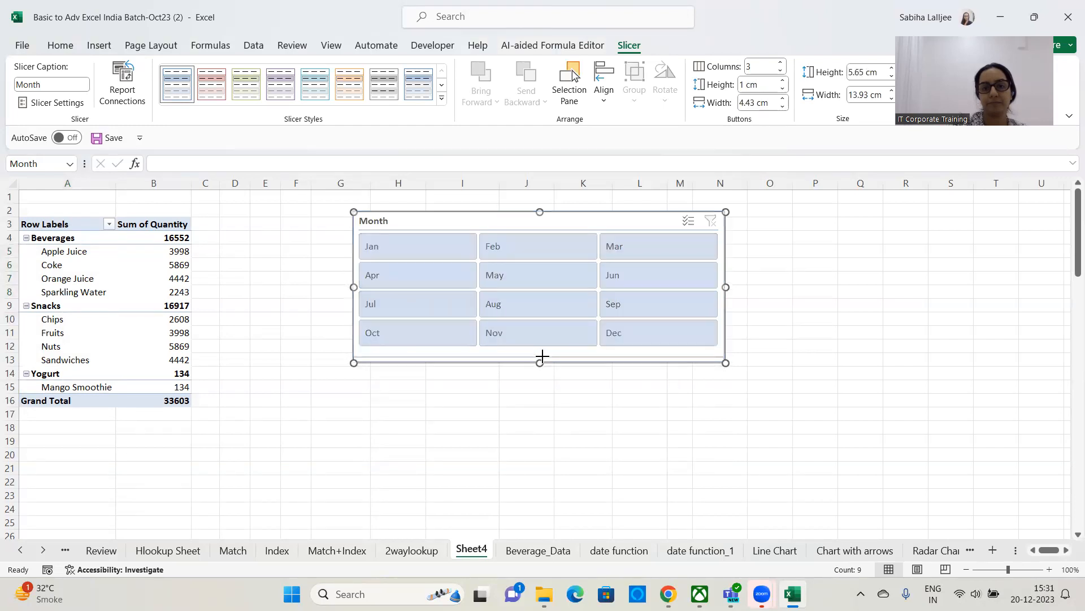
drag(545, 357, 545, 355)
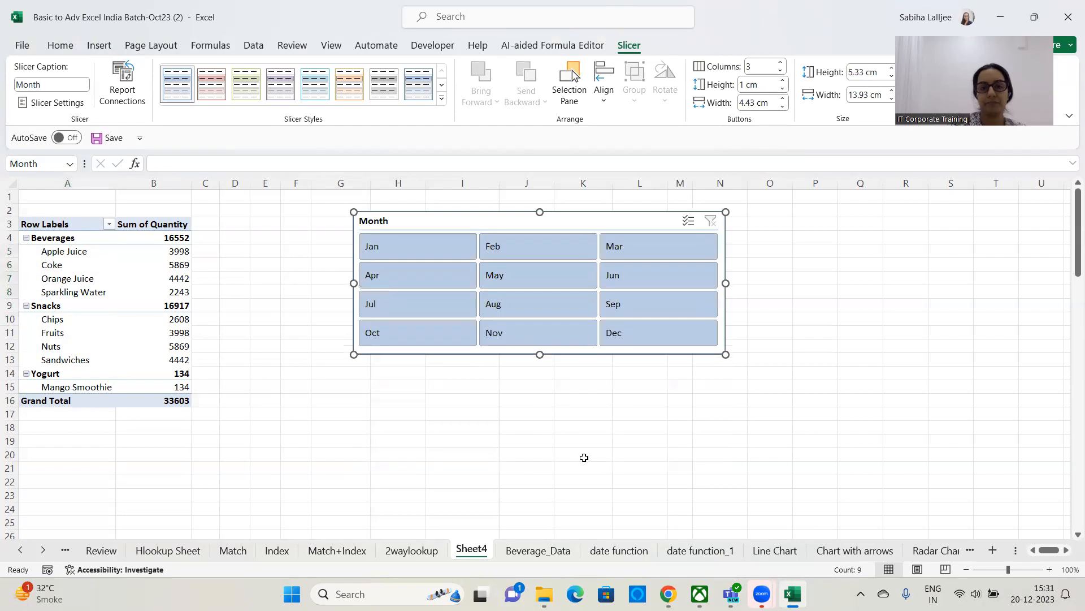
Set the slicer's button width to 4.1 cm and shift the slicer slightly closer to the pivot table.
click(784, 99)
click(783, 98)
click(784, 99)
click(784, 99)
click(783, 99)
click(784, 99)
click(784, 99)
click(783, 99)
click(784, 99)
click(784, 99)
click(783, 107)
click(783, 107)
click(783, 107)
click(783, 107)
click(782, 107)
click(783, 107)
click(783, 107)
click(783, 106)
click(783, 107)
click(783, 106)
click(783, 106)
click(783, 107)
click(783, 106)
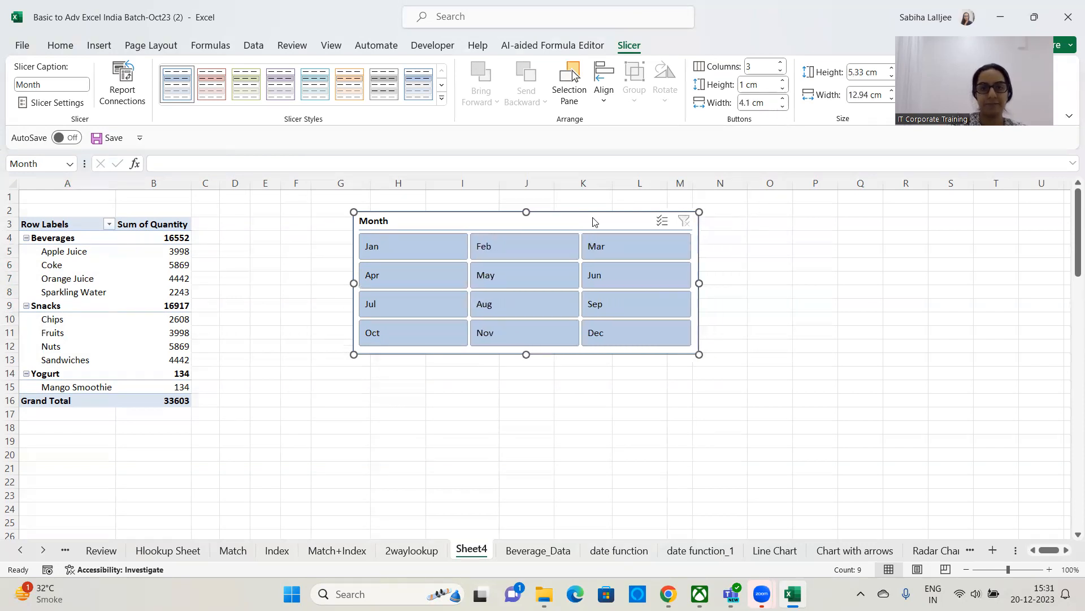
drag(590, 218, 551, 215)
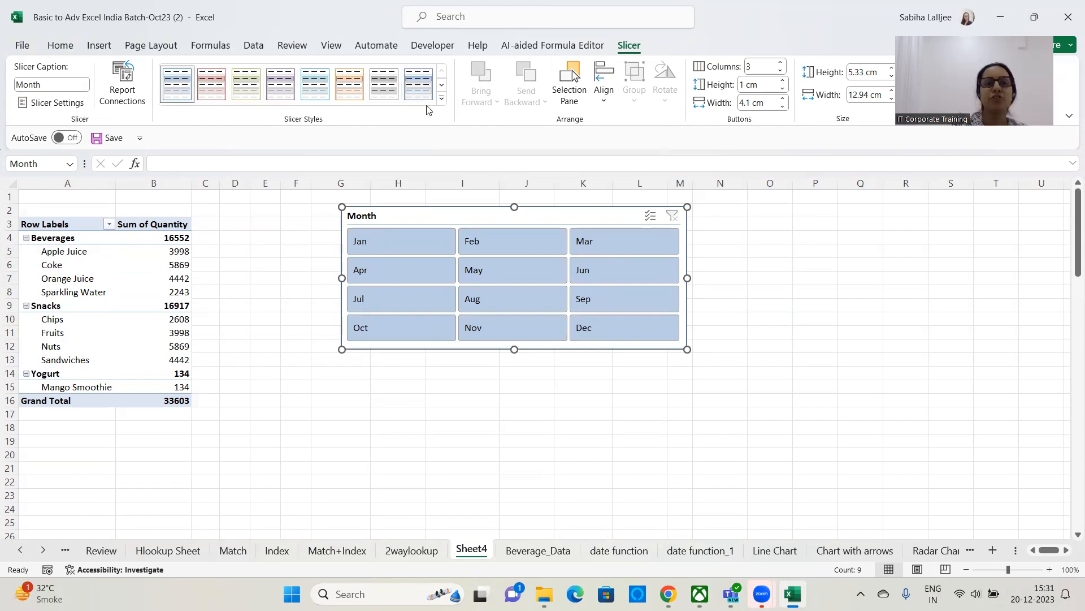
Try several light and dark slicer styles on the Month slicer and apply the dark red one.
click(442, 98)
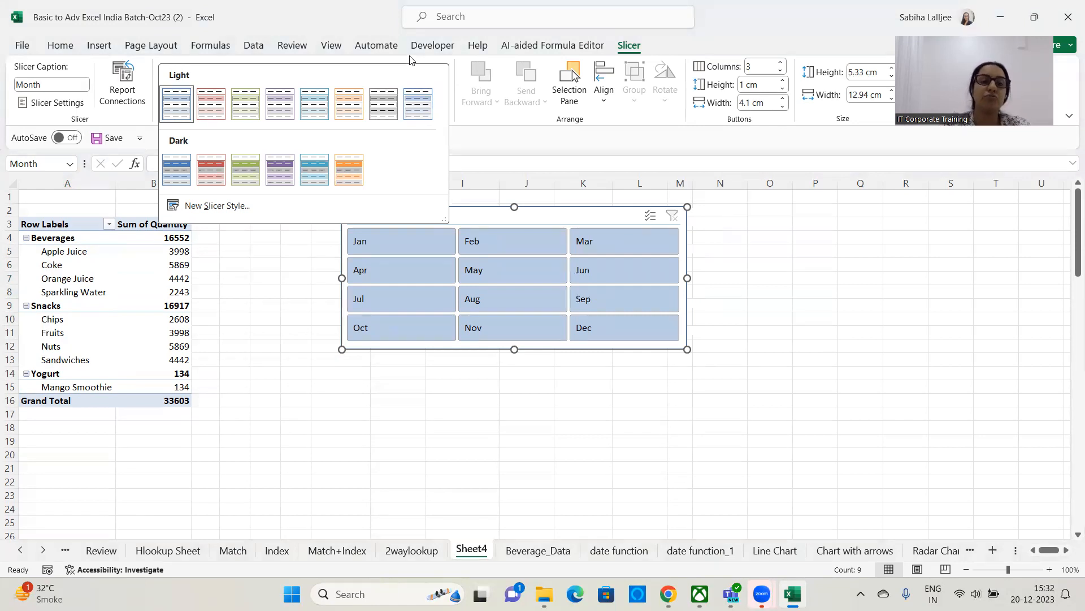
click(212, 109)
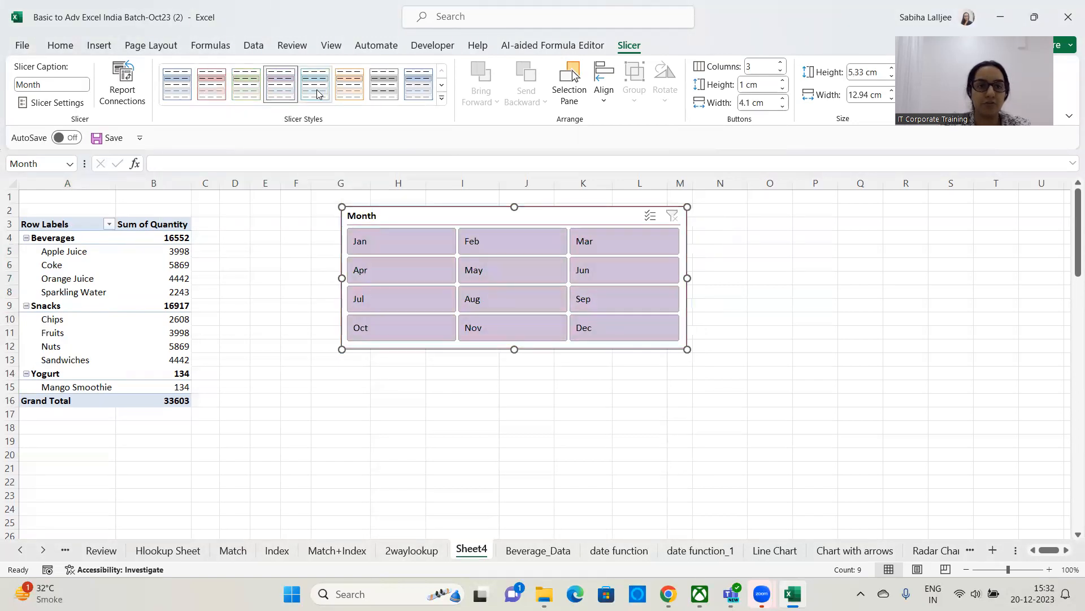
click(350, 84)
click(441, 98)
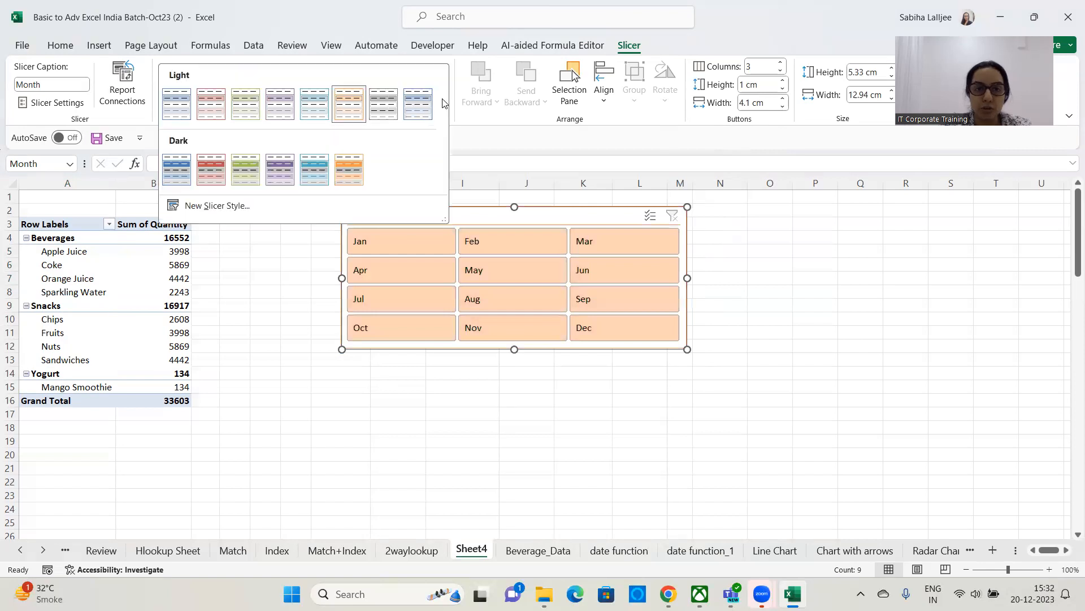
click(190, 170)
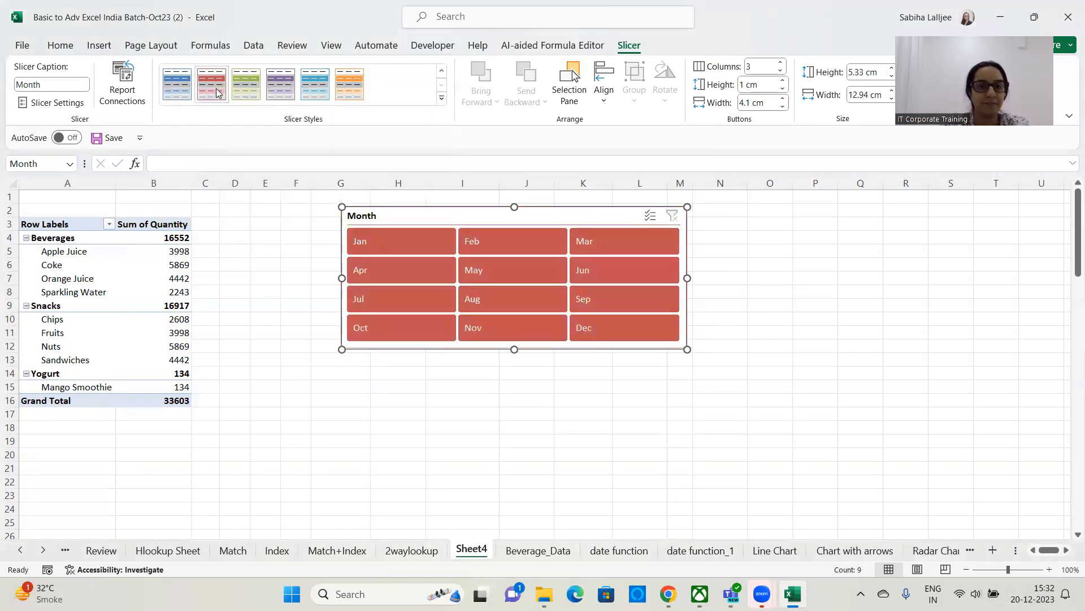
click(217, 93)
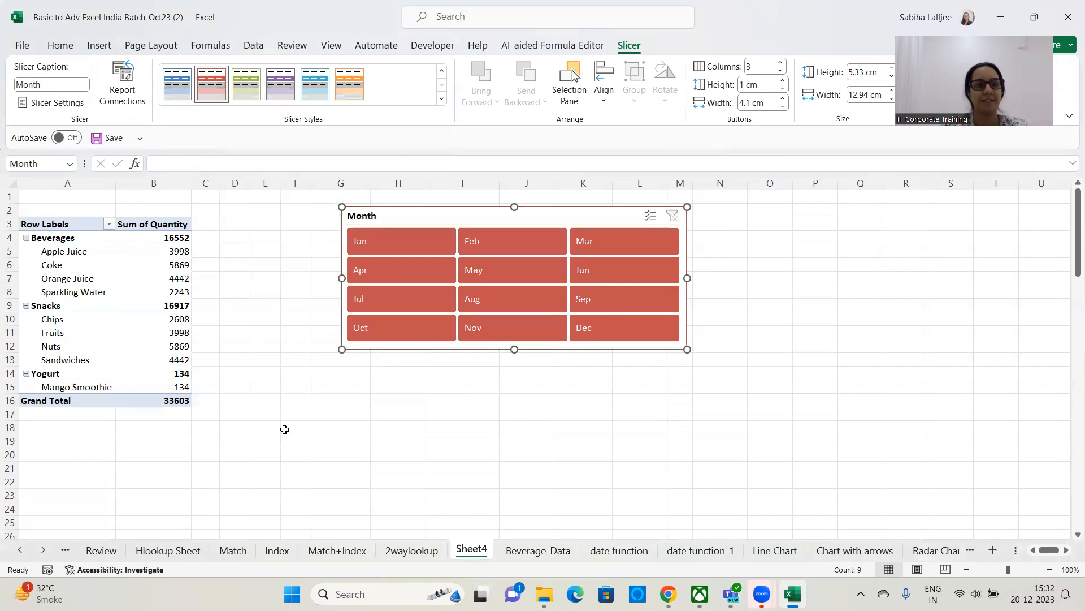
Change the Month slicer's caption to "Date - Month".
click(49, 84)
key(BackSpace)
text(M)
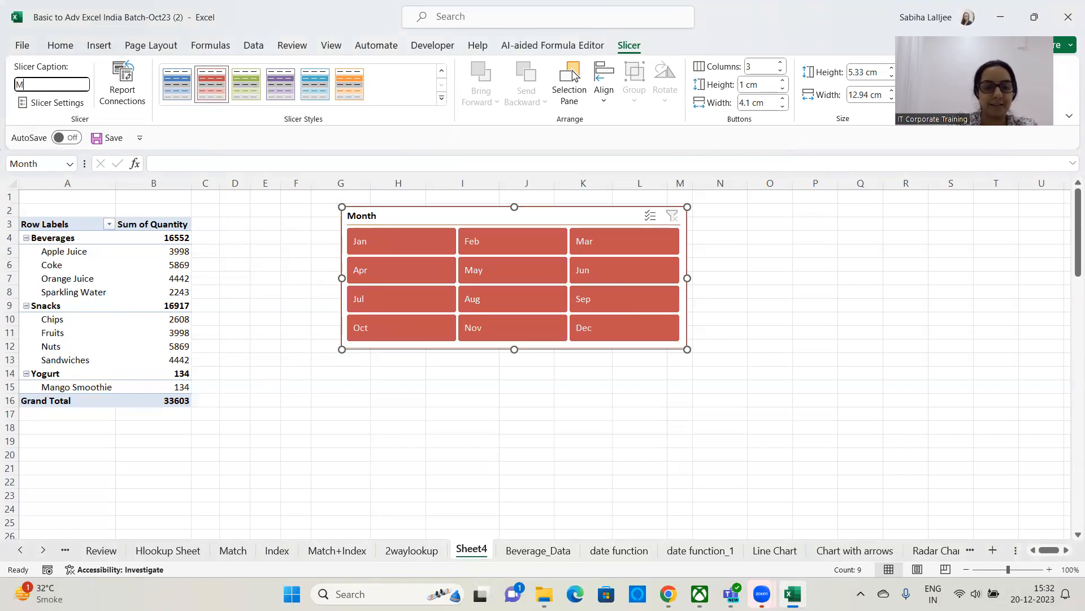
text(othnth)
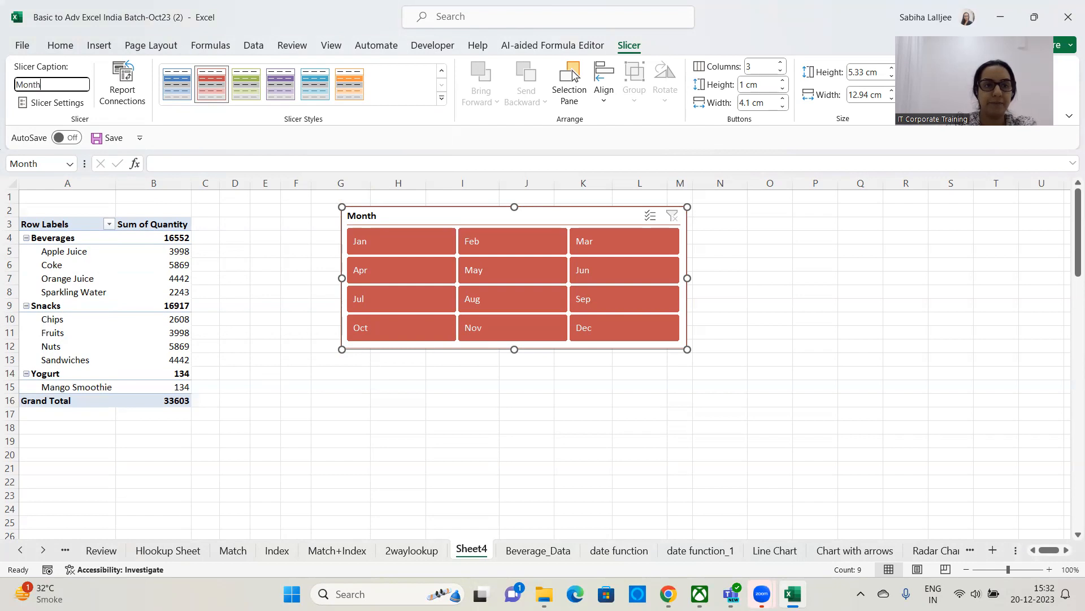
text( based)
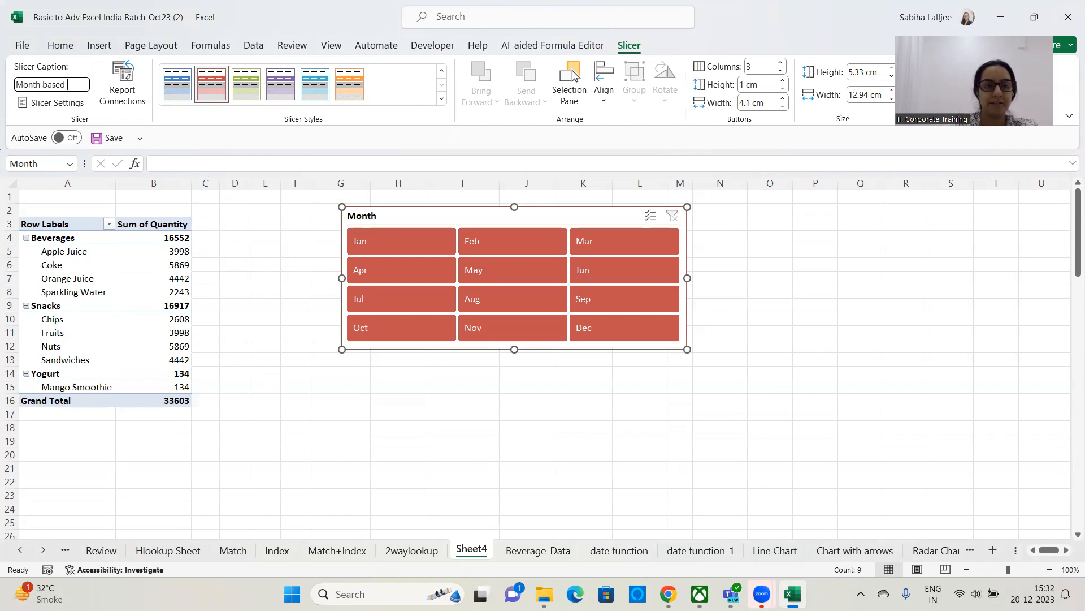
key(BackSpace)
key(BackSpace)
key(BackSpace)
key(BackSpace)
key(BackSpace)
key(BackSpace)
key(BackSpace)
key(BackSpace)
key(BackSpace)
key(BackSpace)
key(BackSpace)
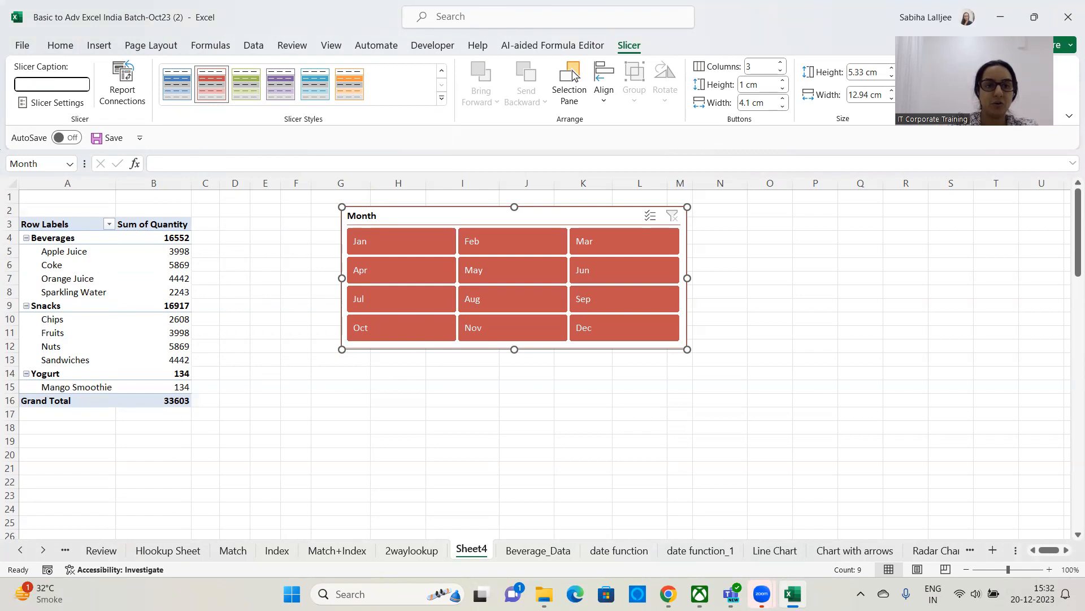
text(Date)
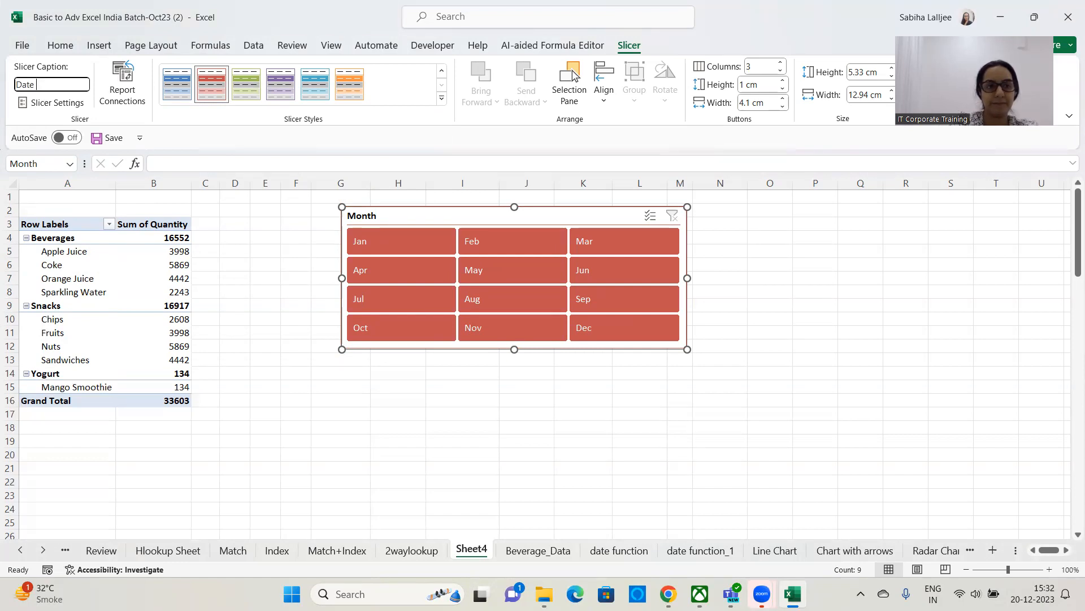
text(- Month)
click(252, 224)
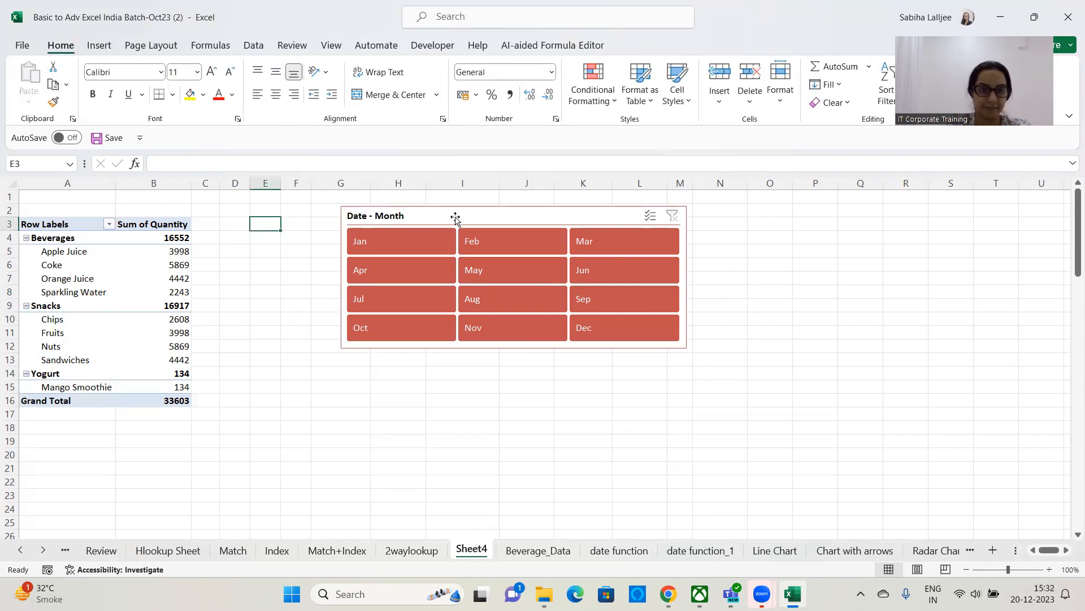
Adjust the slicer's overall height to about 5.31 cm.
click(455, 219)
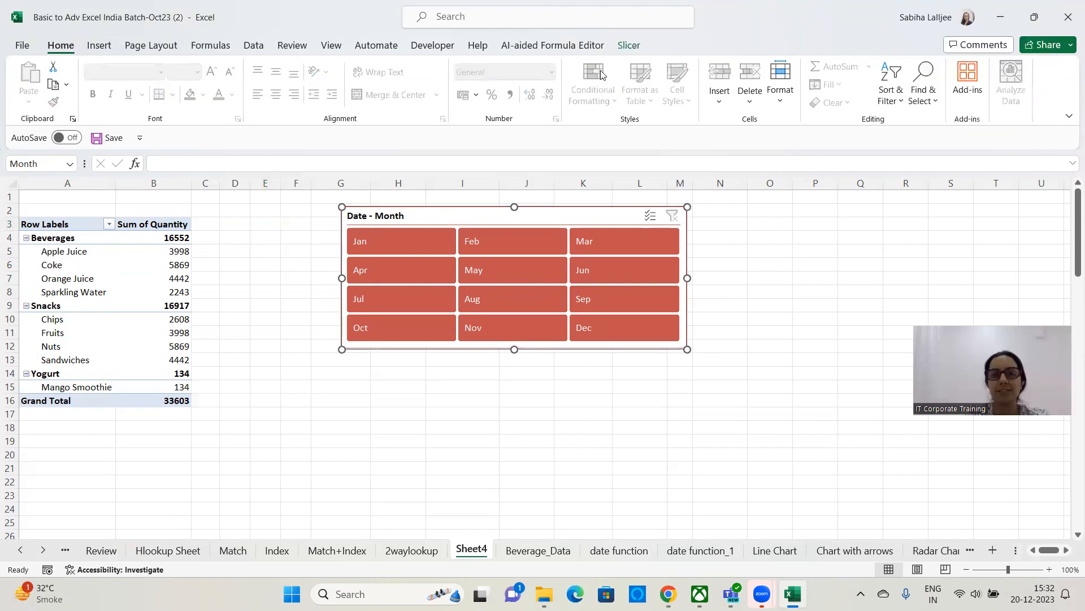
click(629, 45)
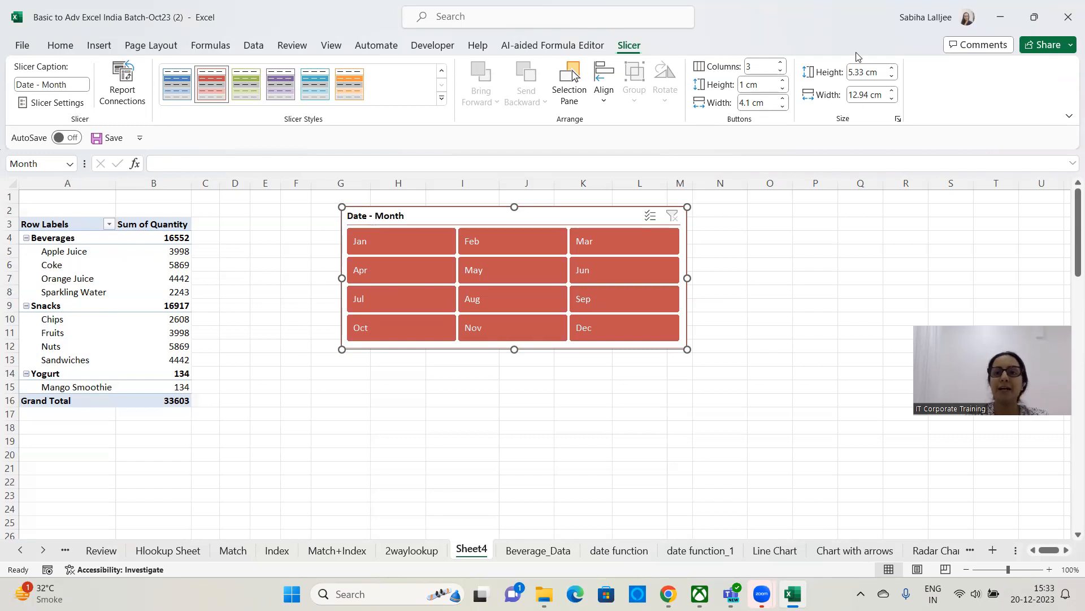
click(892, 68)
click(892, 76)
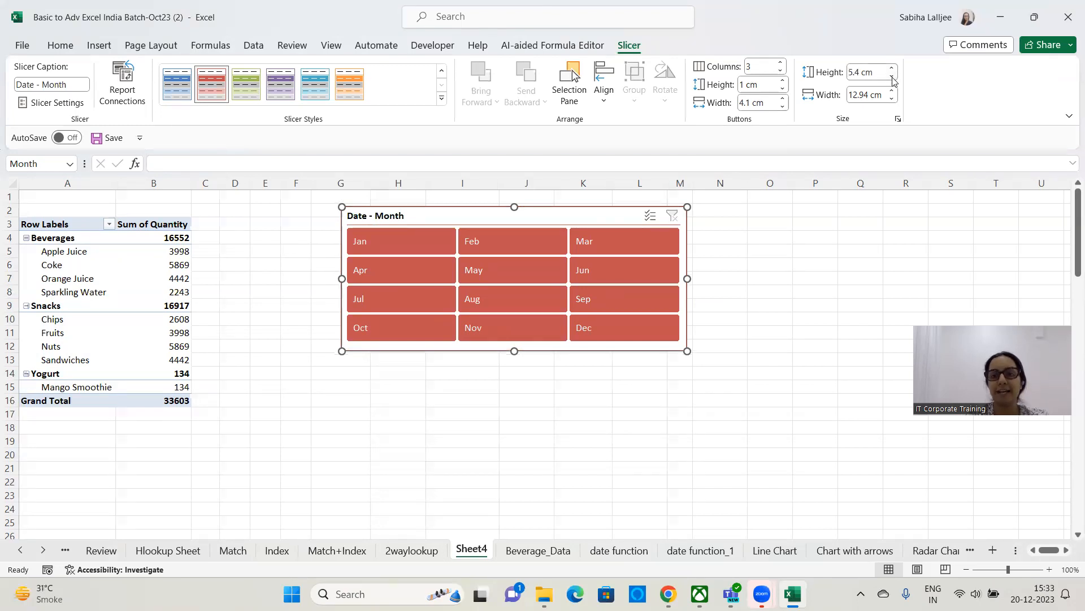
click(892, 76)
click(892, 68)
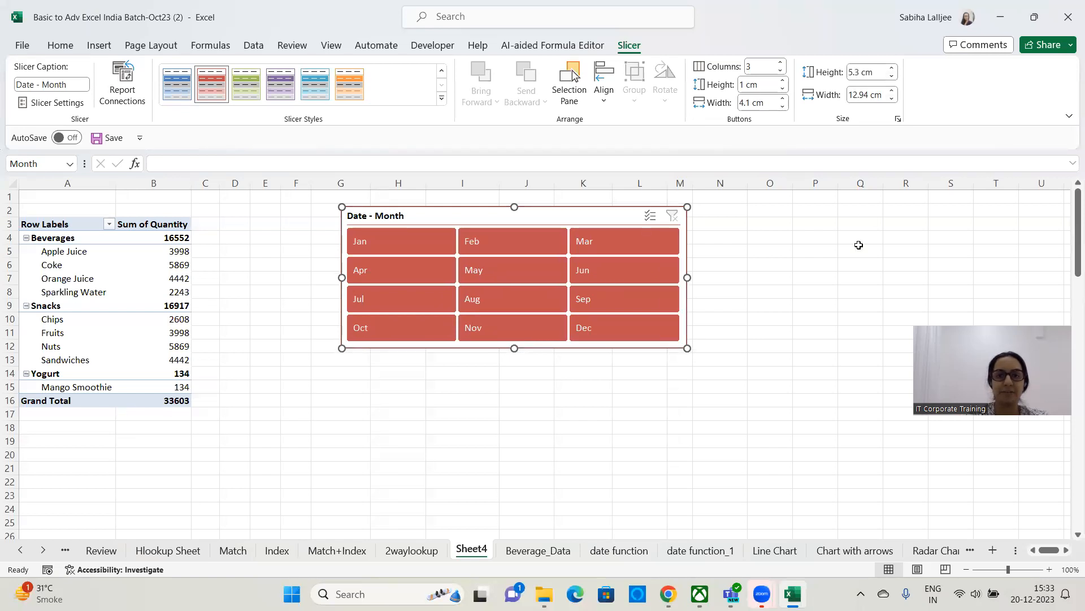
mouse_move(514, 347)
mouse_down()
mouse_move(514, 402)
mouse_move(525, 349)
mouse_up()
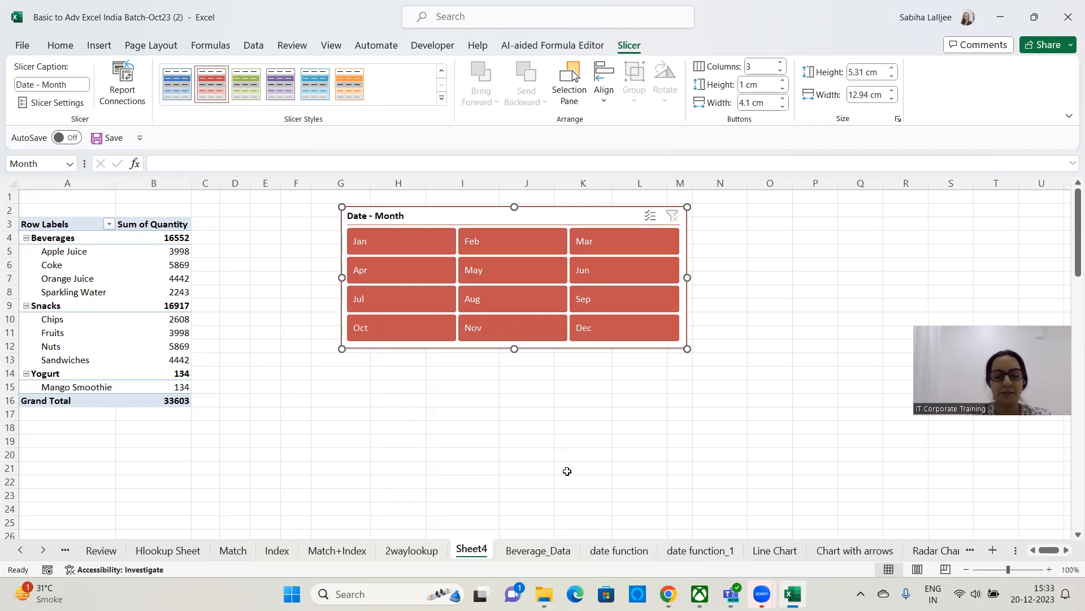
Filter the pivot table with the slicer by single months: Jan, Feb, Oct and Jan again.
click(405, 240)
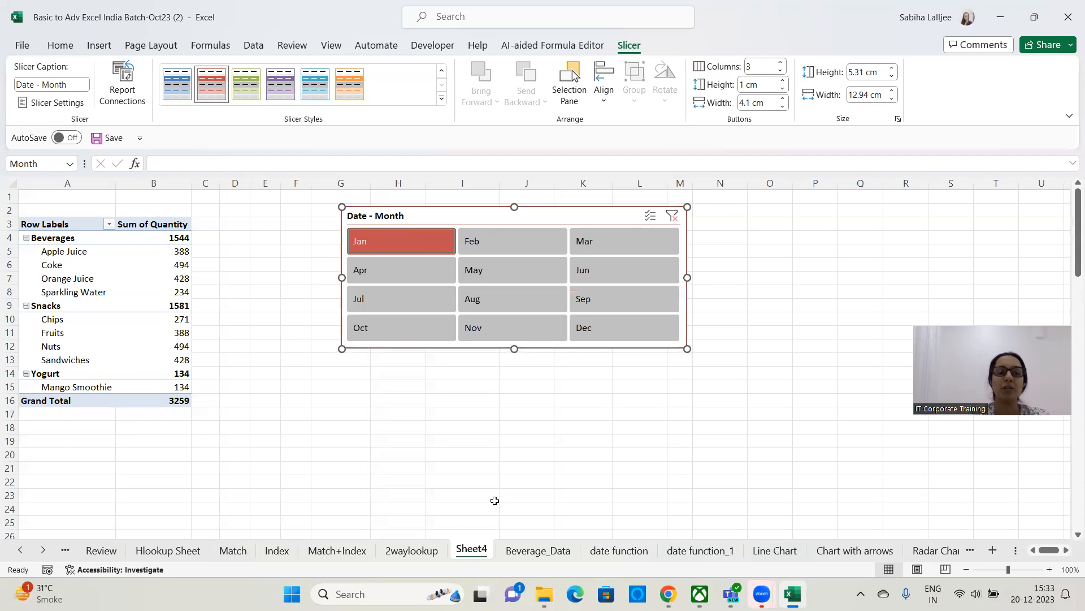
click(524, 239)
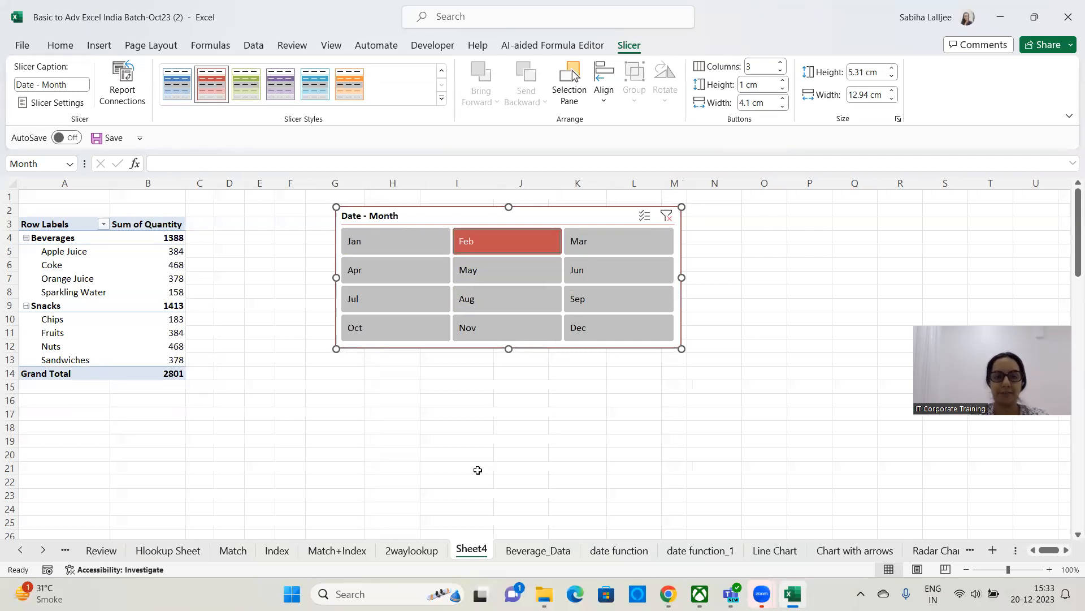
click(388, 320)
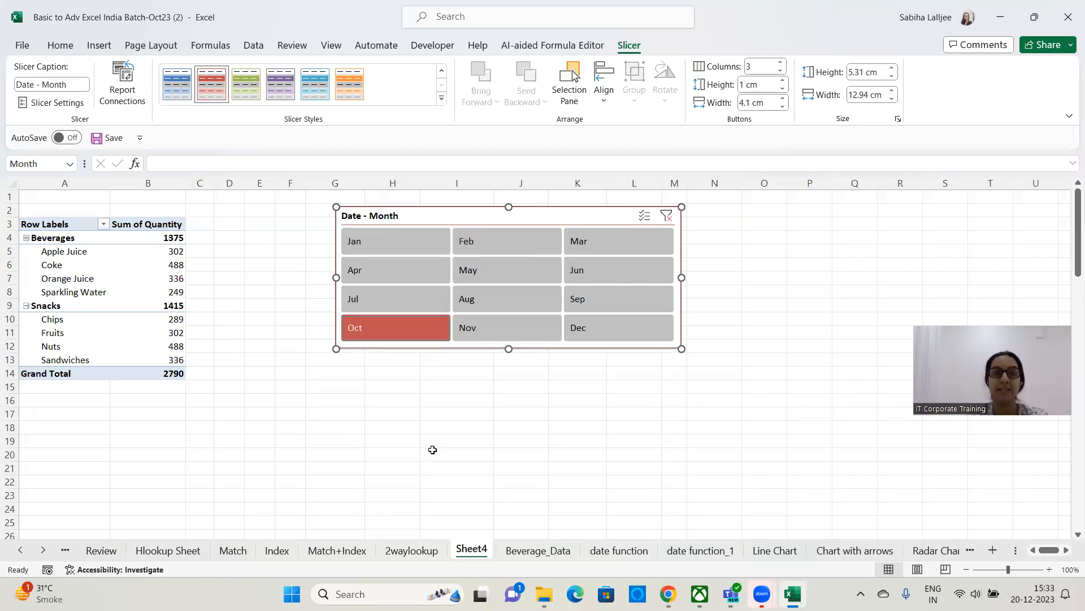
click(409, 238)
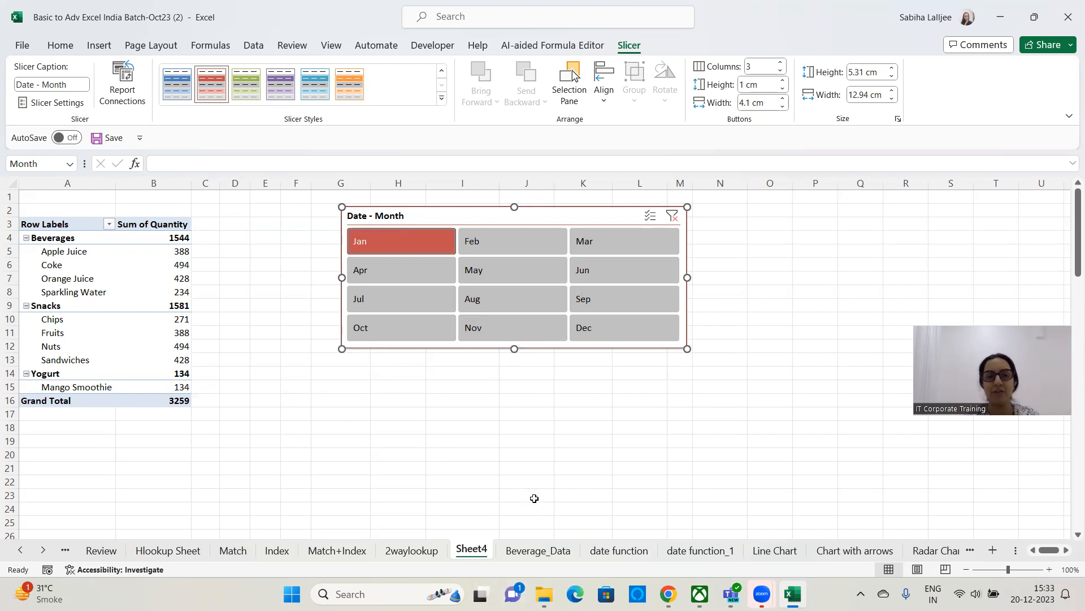
Filter the pivot table to the consecutive months Jan through May with the slicer, and clear the filter.
click(412, 234)
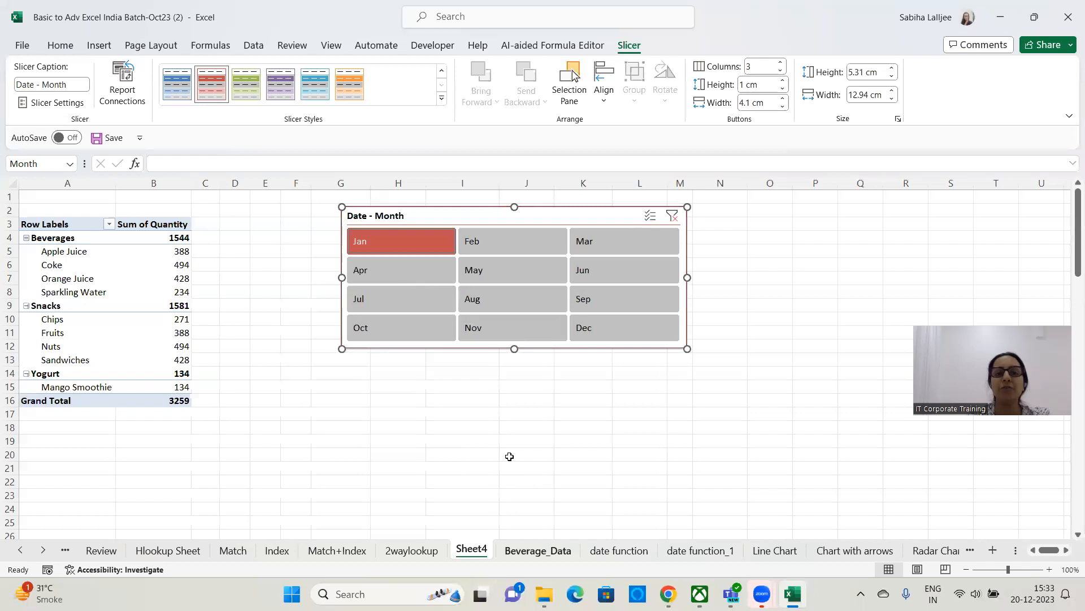
shift+click(519, 275)
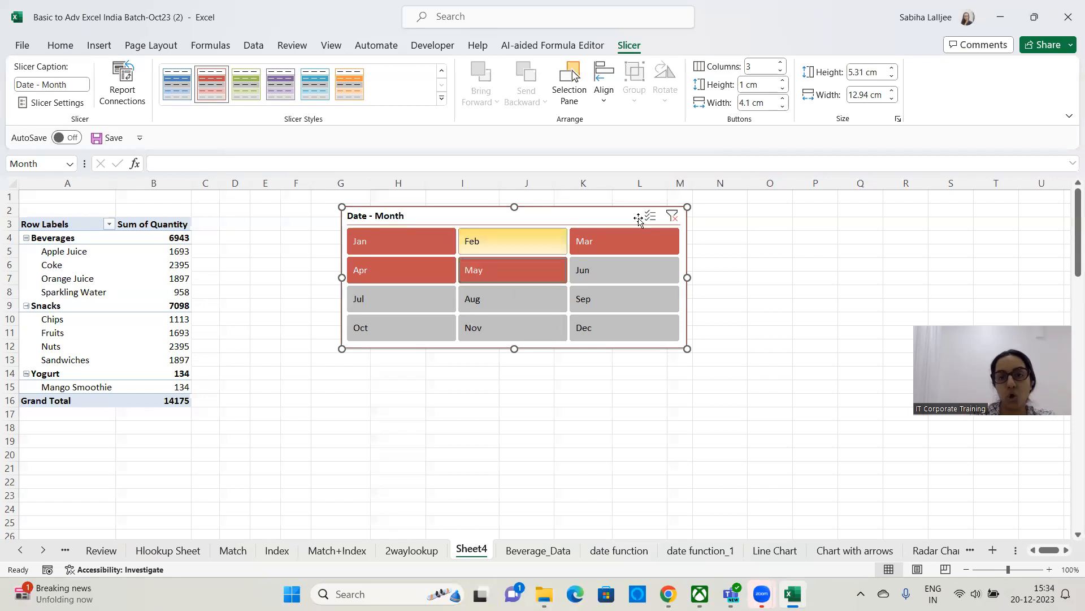
click(672, 217)
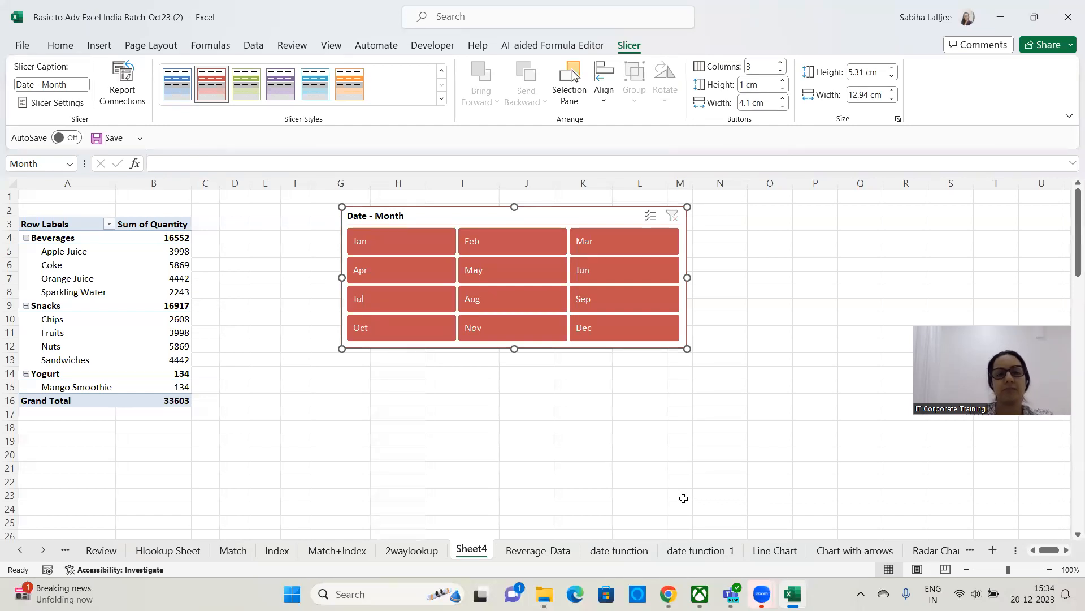
Filter the pivot table to the non-adjacent months Jan, Mar, May, Jul and Sep with the slicer, and clear the filter.
click(446, 238)
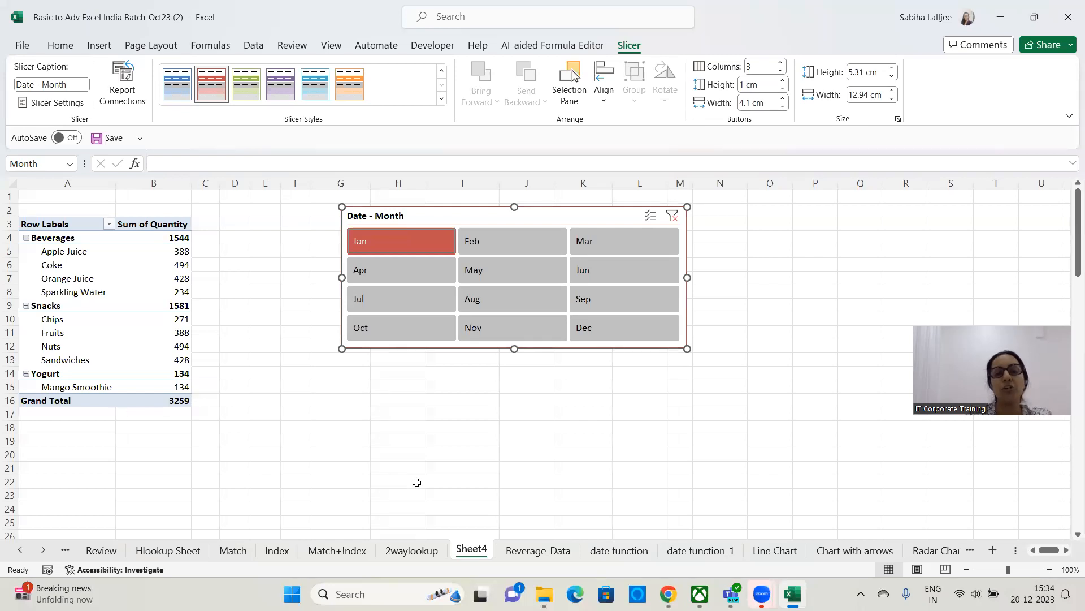
ctrl+click(422, 303)
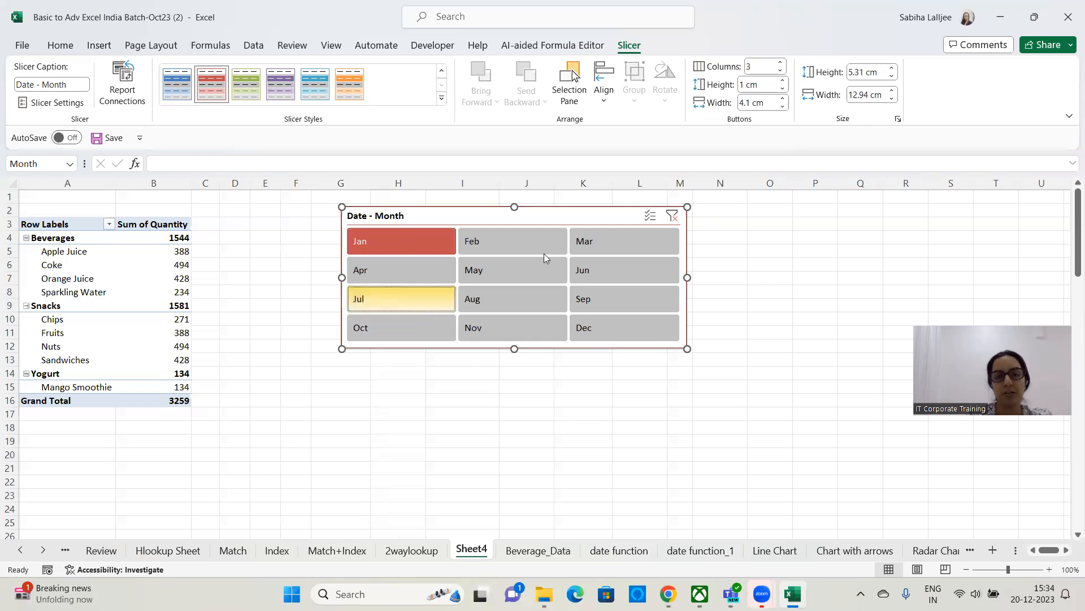
ctrl+click(528, 269)
ctrl+click(629, 242)
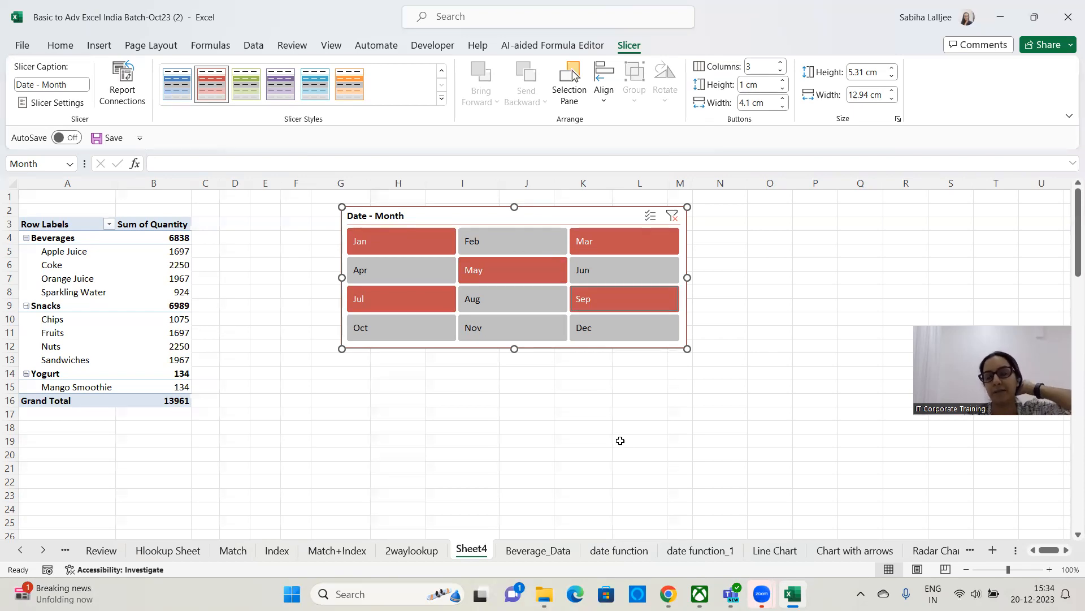
click(673, 216)
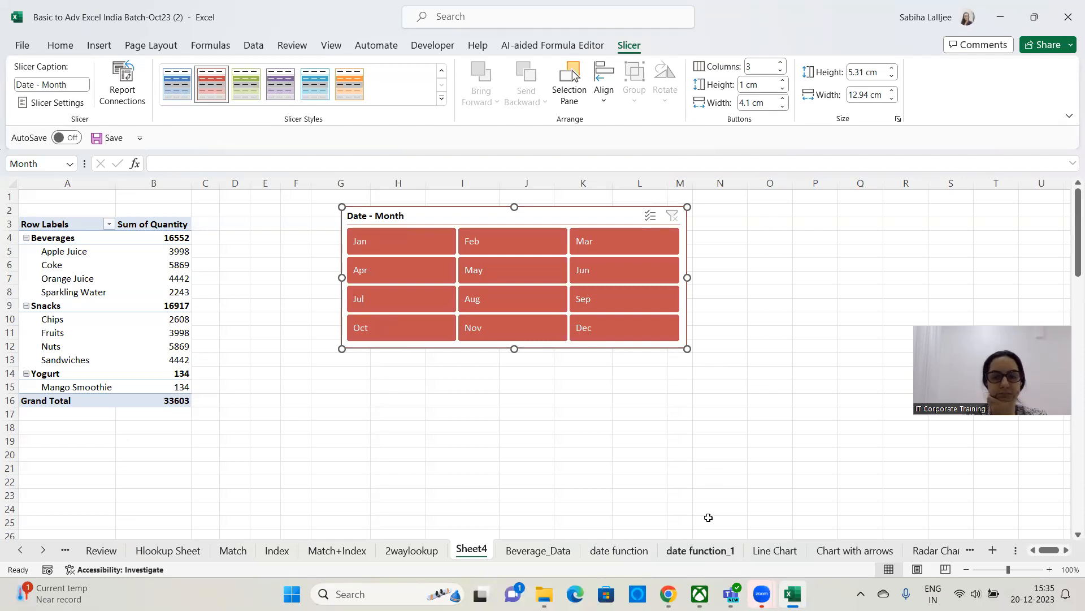
Copy all the hire dates from cell B2 down to B57 on the date function_1 sheet.
click(700, 550)
click(112, 211)
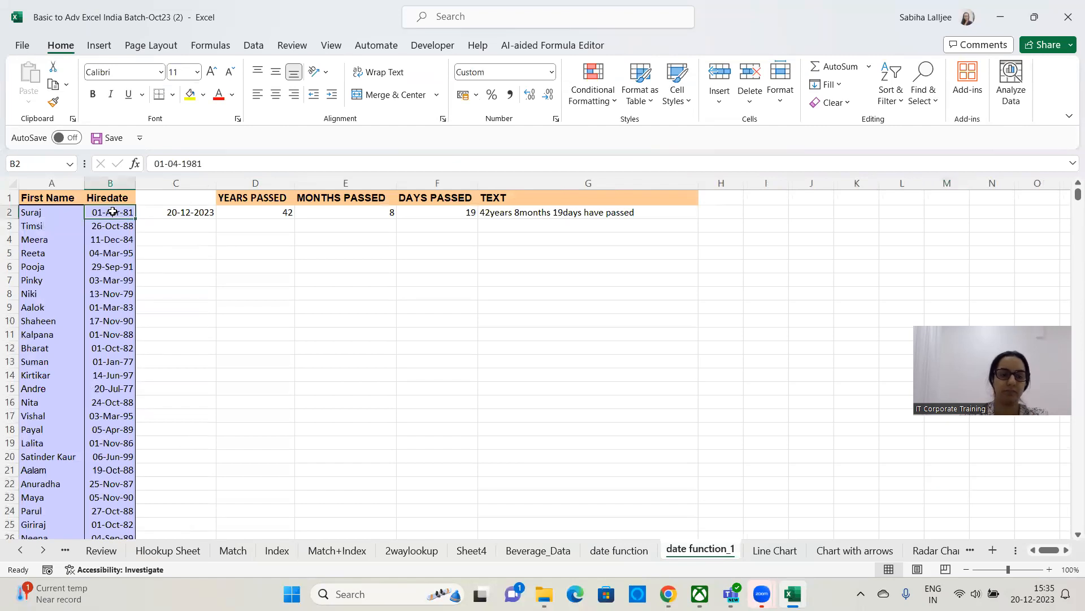
key(ctrl+shift+Down)
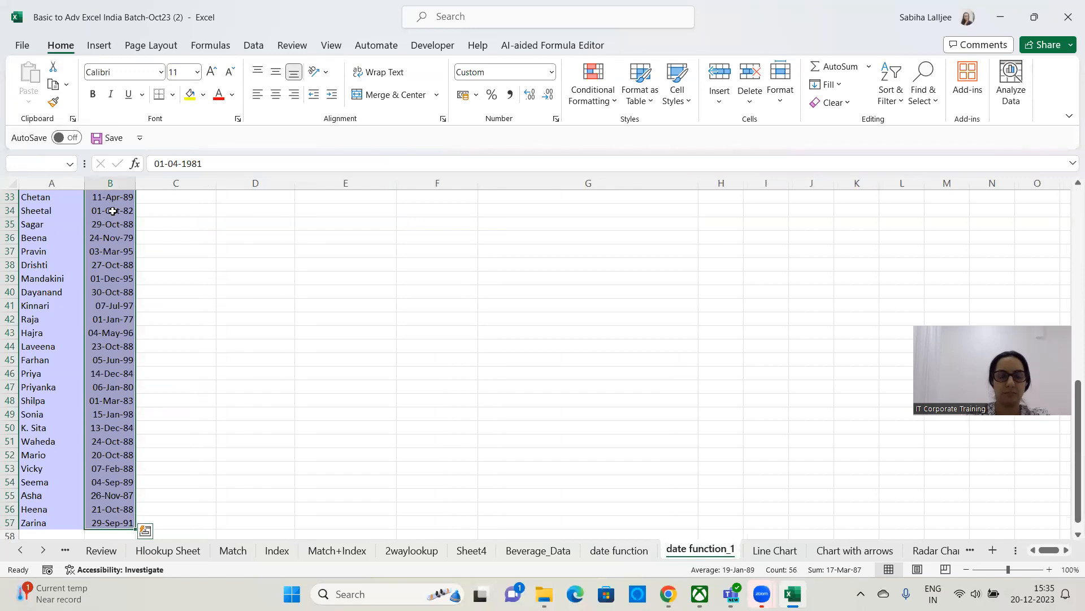
click(552, 71)
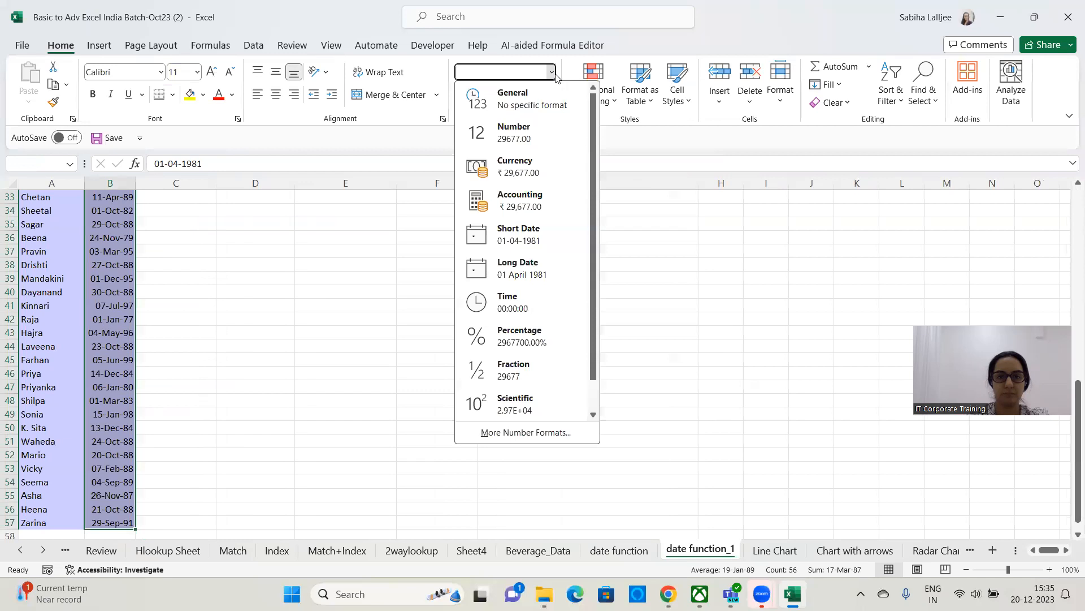
click(552, 72)
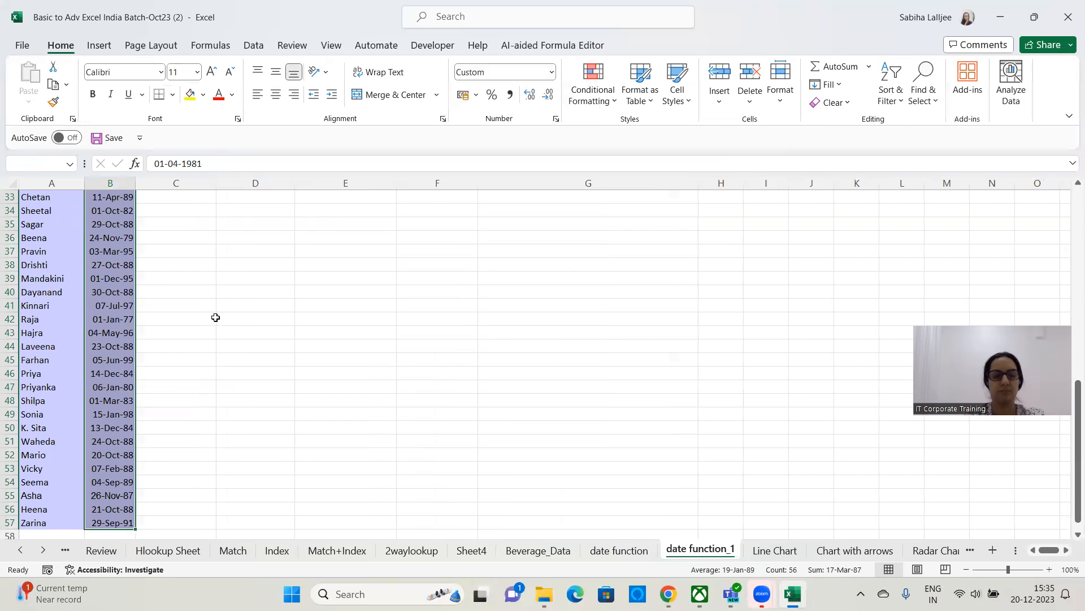
key(ctrl+c)
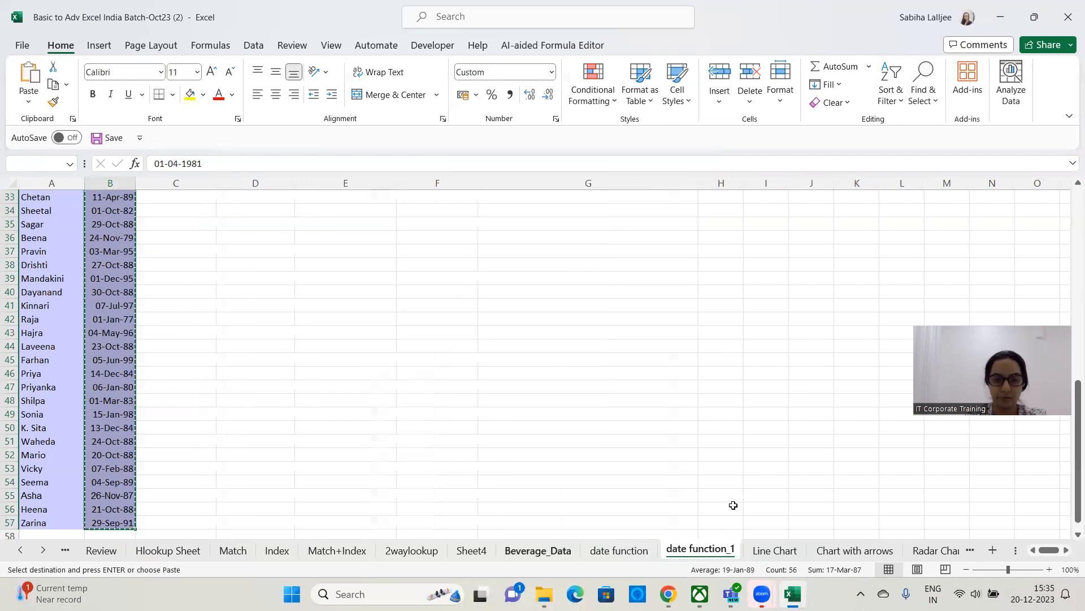
Paste the copied dates into the Beverage_Data sheet starting at cell H2 and autofit column H.
key(ctrl+Page_Up)
key(ctrl+Page_Up)
click(496, 210)
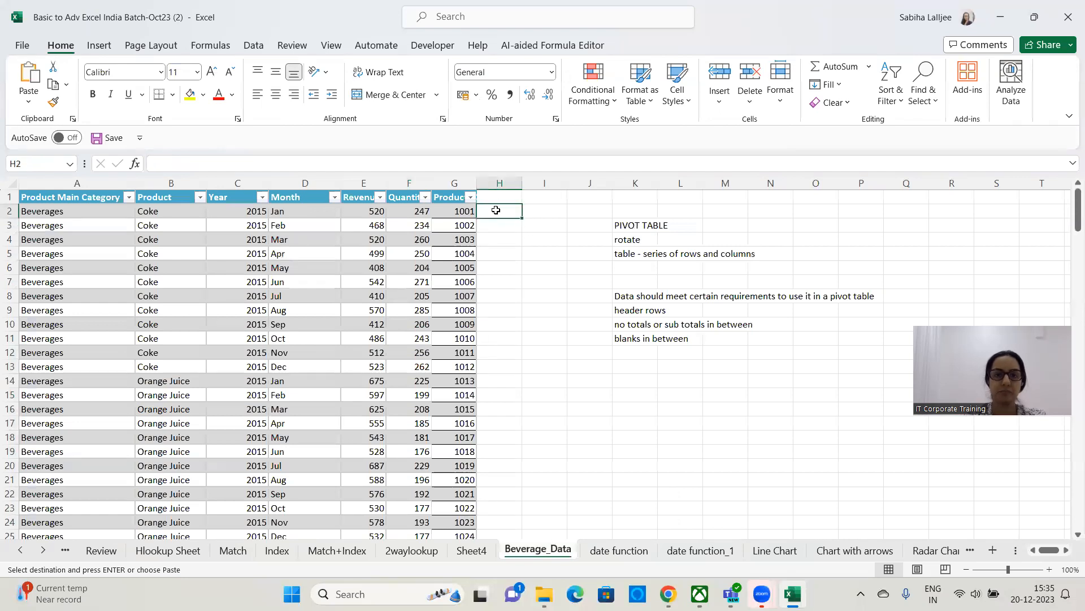
key(ctrl+v)
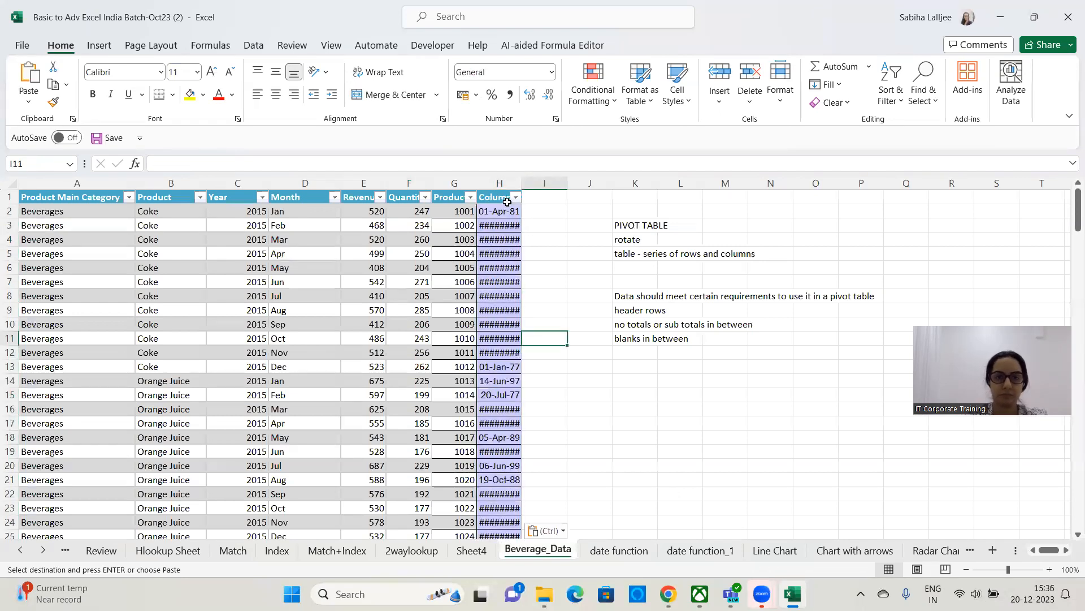
double_click(523, 184)
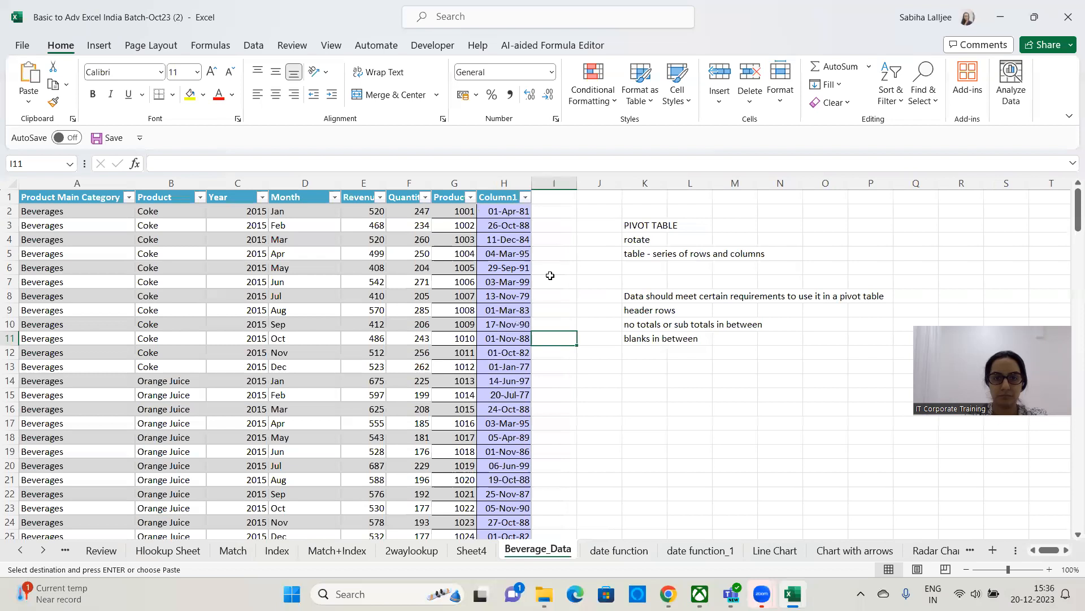
Rename the header of the new table column H to "Date" and return to the pivot table on Sheet4.
double_click(511, 198)
text(Date)
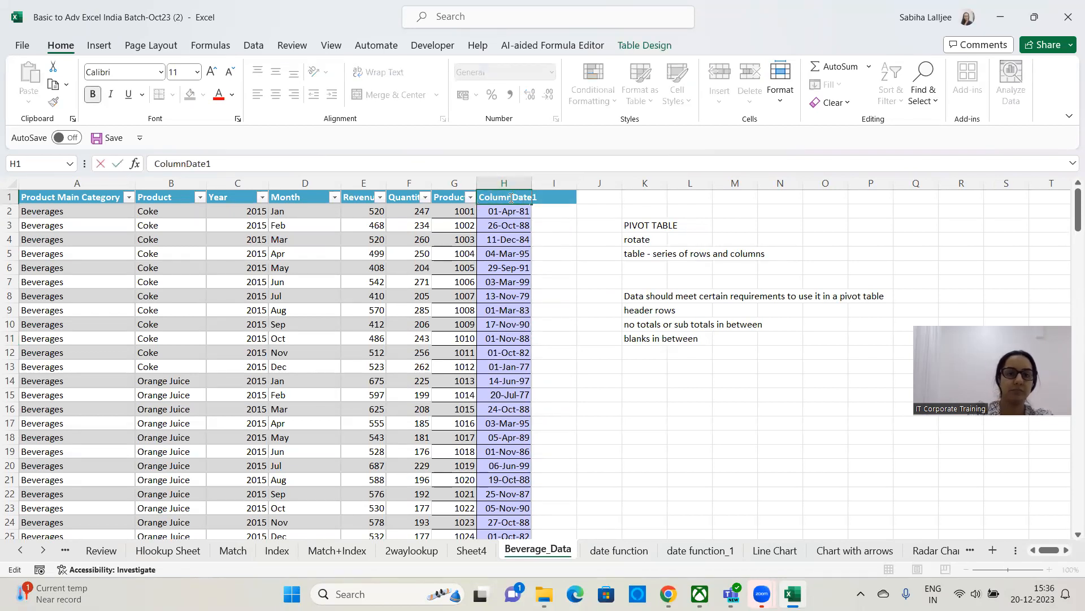
key(Delete)
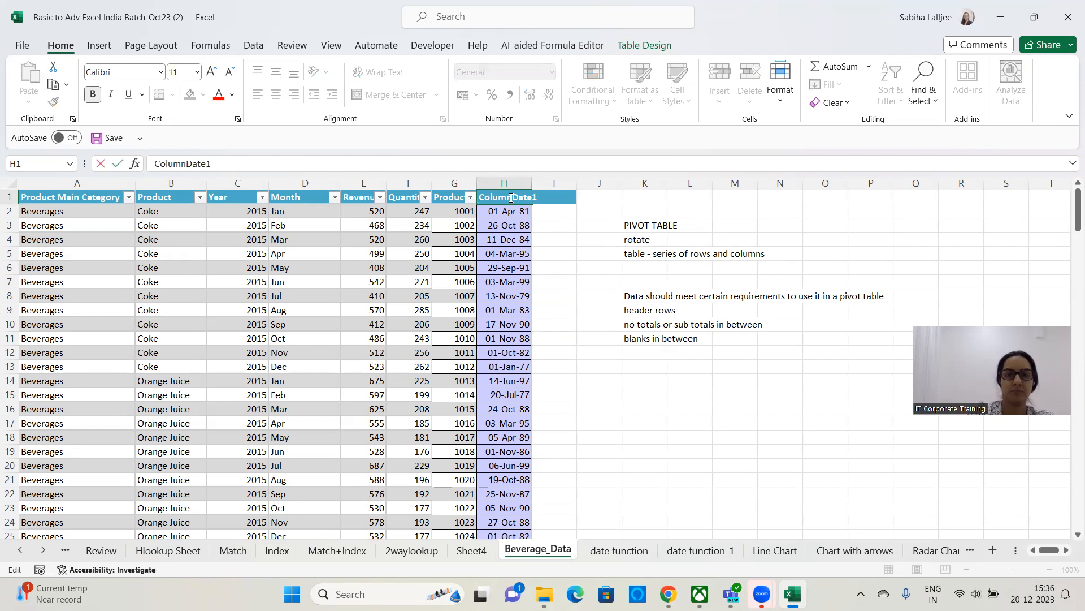
key(BackSpace)
key(BackSpace)
key(BackSpace)
key(BackSpace)
key(BackSpace)
key(BackSpace)
key(BackSpace)
key(BackSpace)
key(BackSpace)
key(BackSpace)
text(Date)
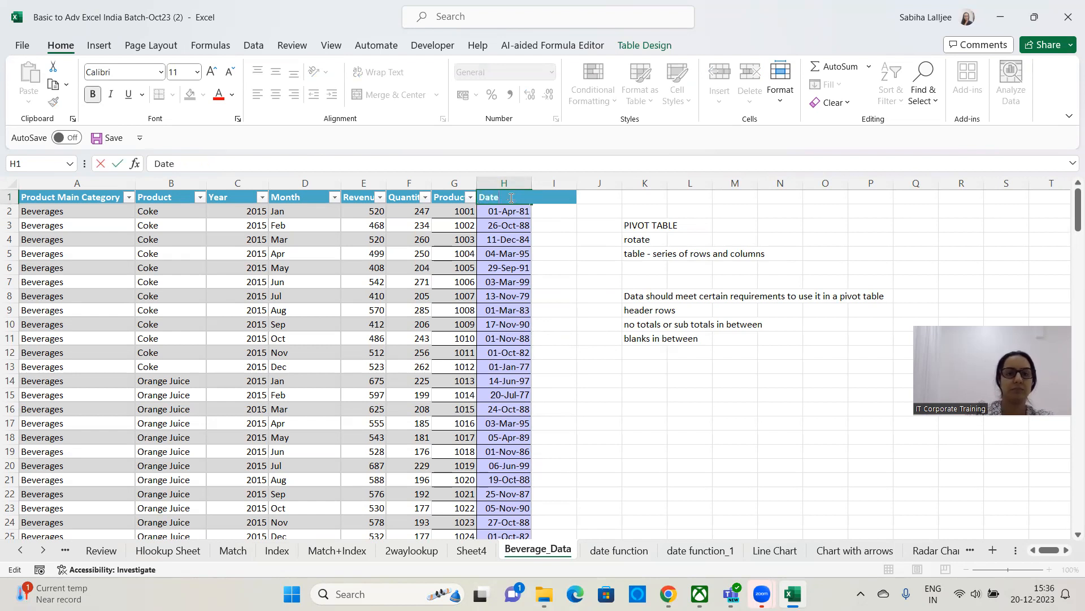
click(560, 271)
click(519, 290)
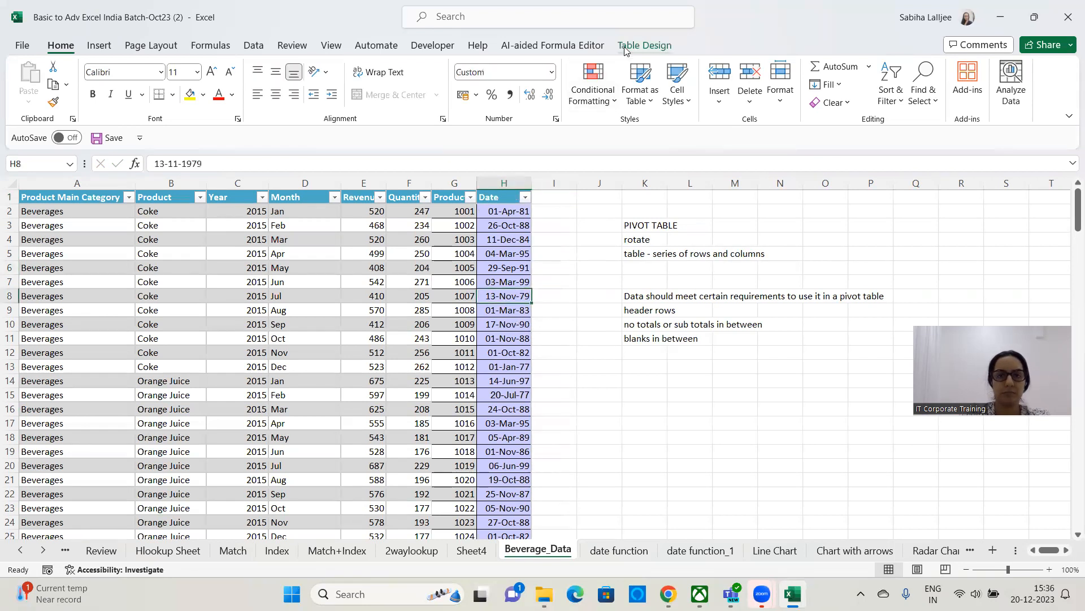
key(ctrl+Page_Up)
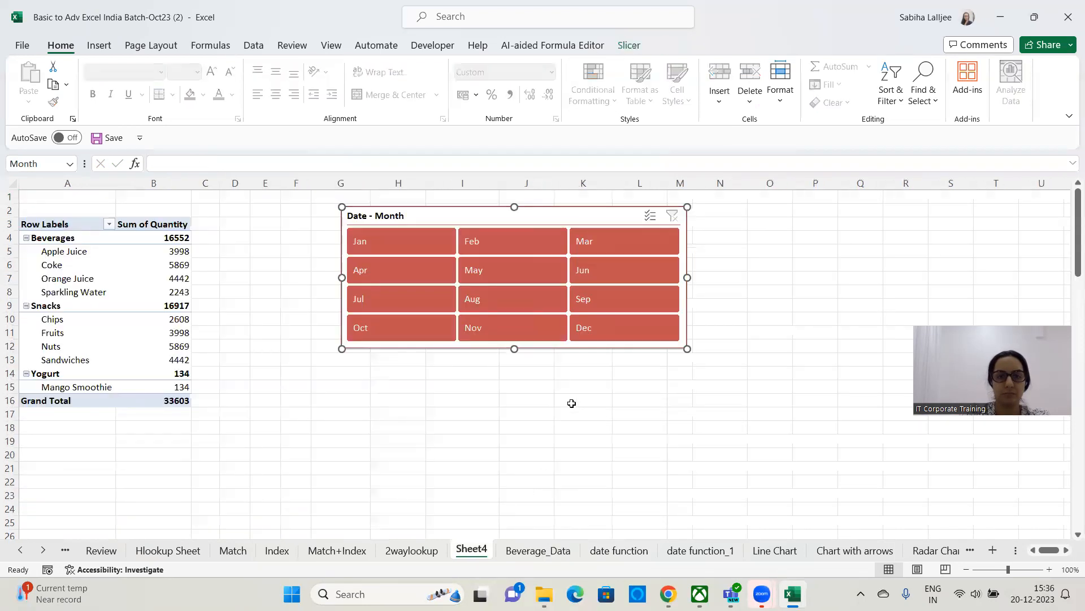
Check which pivot table fields are available for a timeline, and close the Insert Timelines dialog without adding one.
click(102, 272)
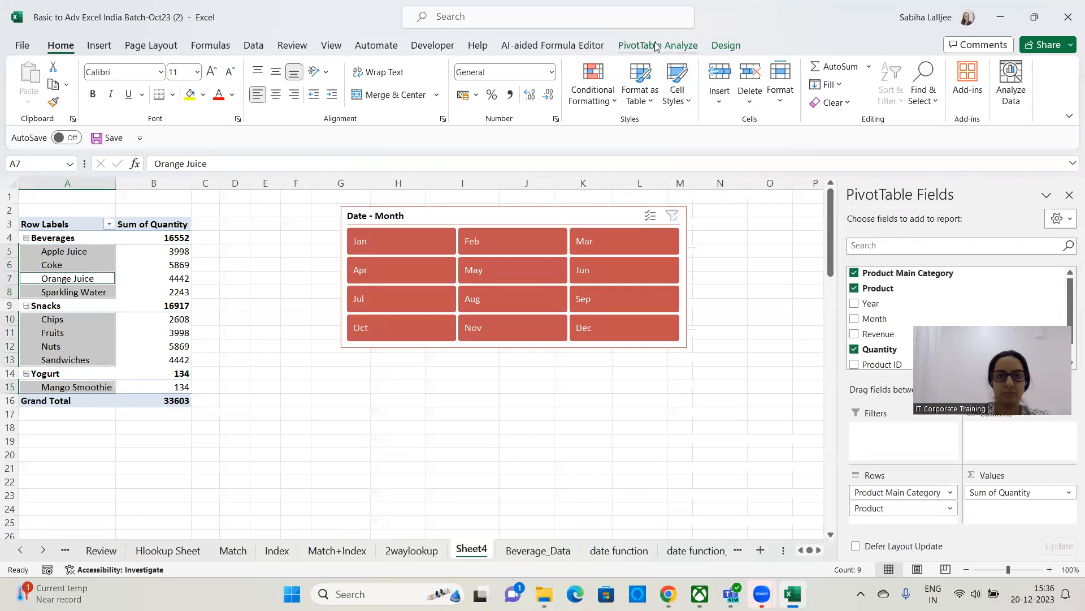
click(682, 50)
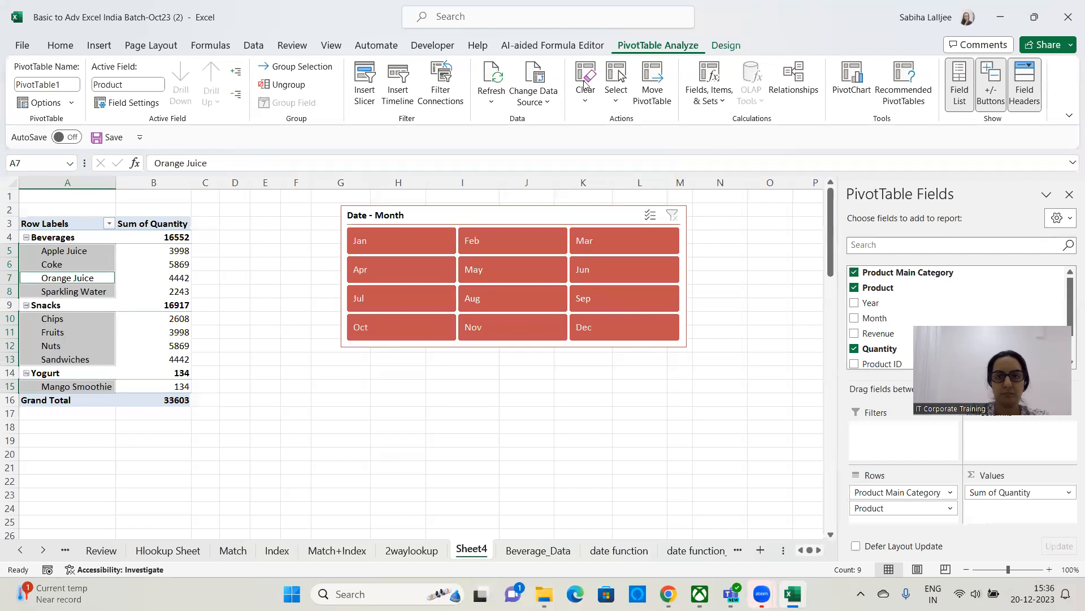
scroll(886, 338, down, 1)
click(403, 82)
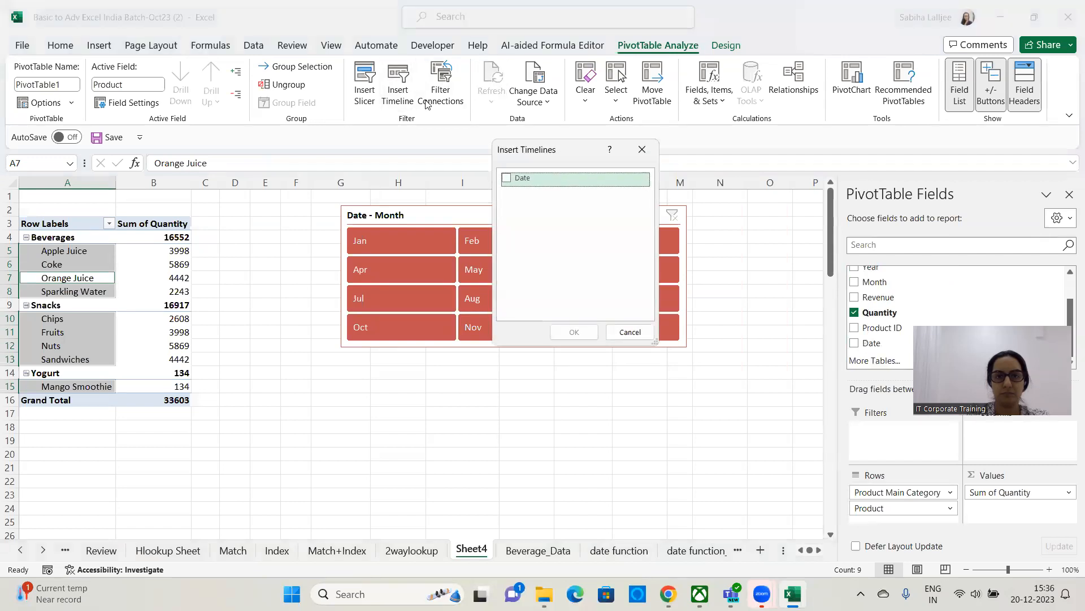
click(643, 149)
click(256, 317)
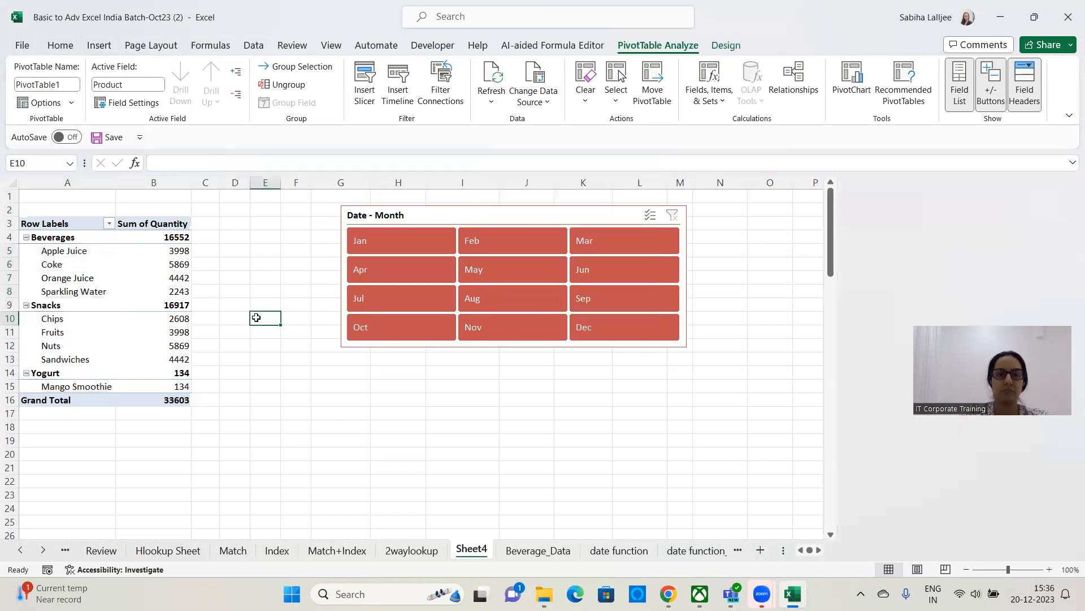
click(138, 294)
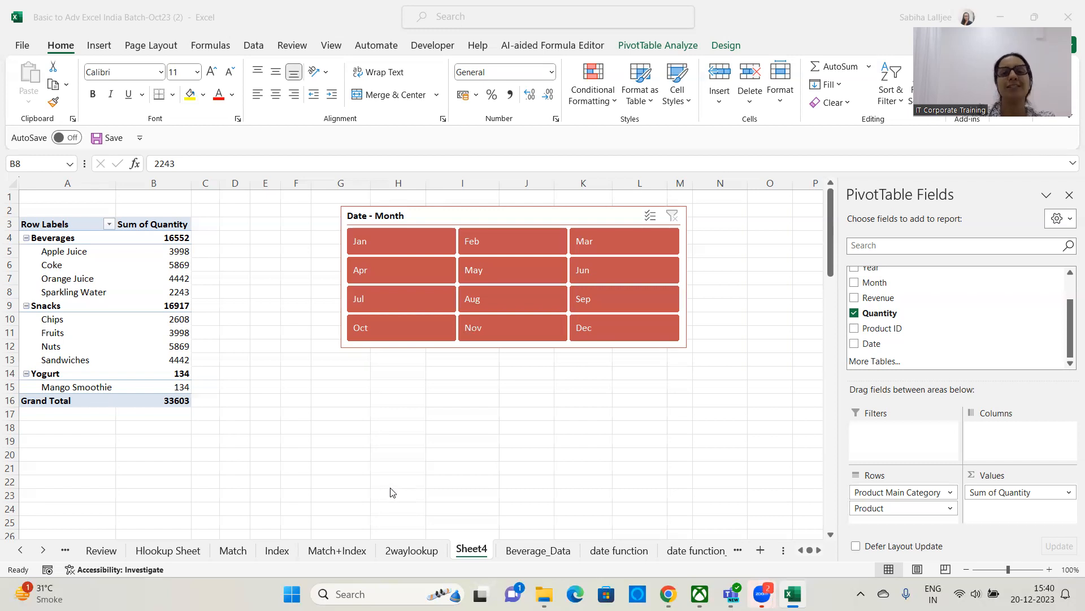
Filter the pivot table to May with the Month slicer, and clear the filter.
click(649, 221)
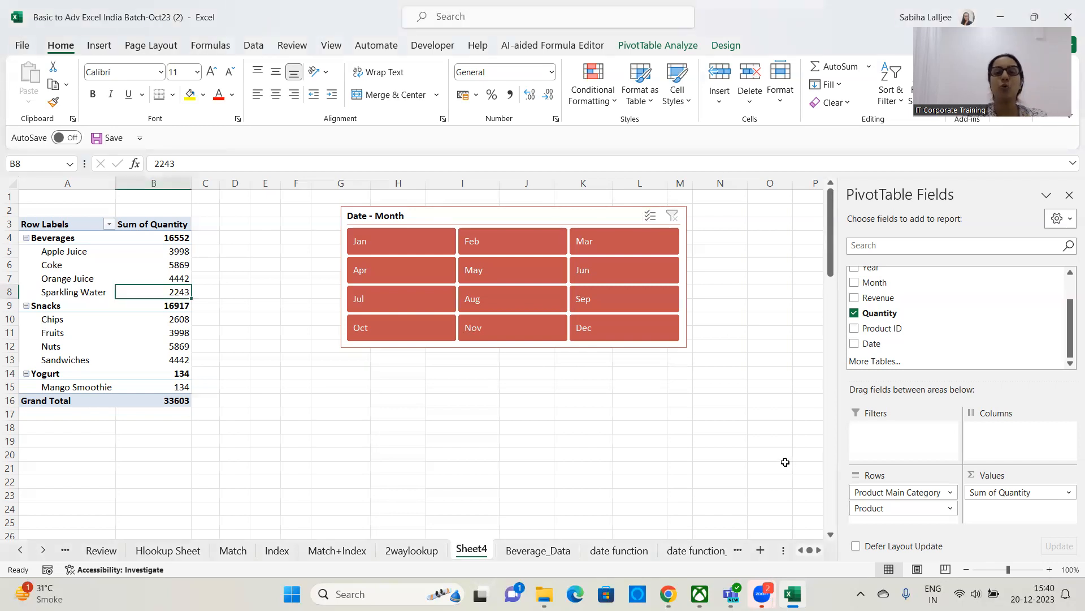
click(508, 278)
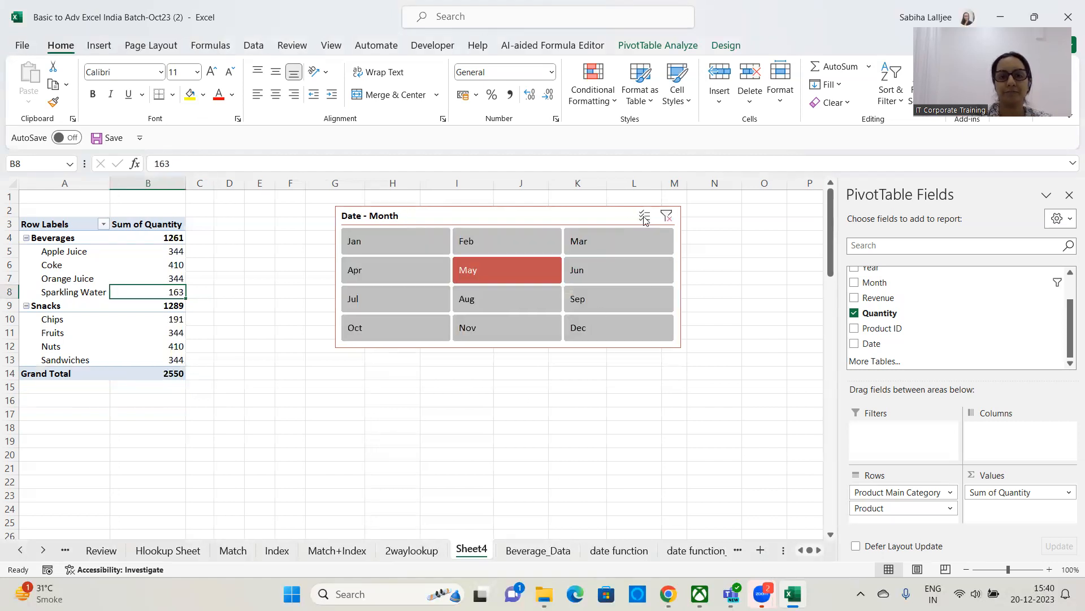
click(666, 215)
Turn on multi-select in the Month slicer, exclude Apr and Dec from the pivot table, and clear the filter.
click(649, 217)
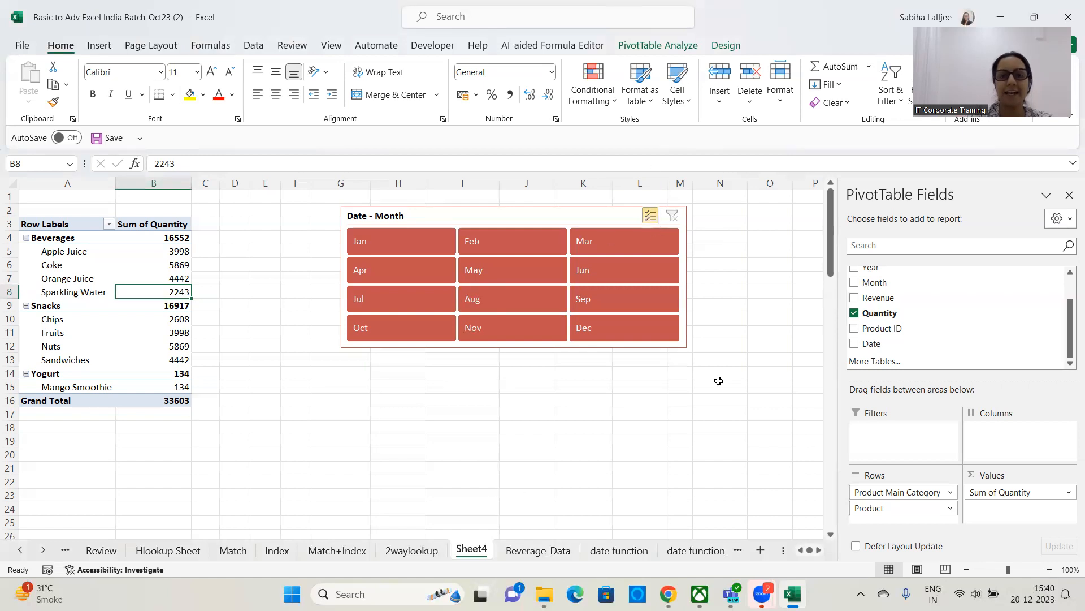
click(414, 277)
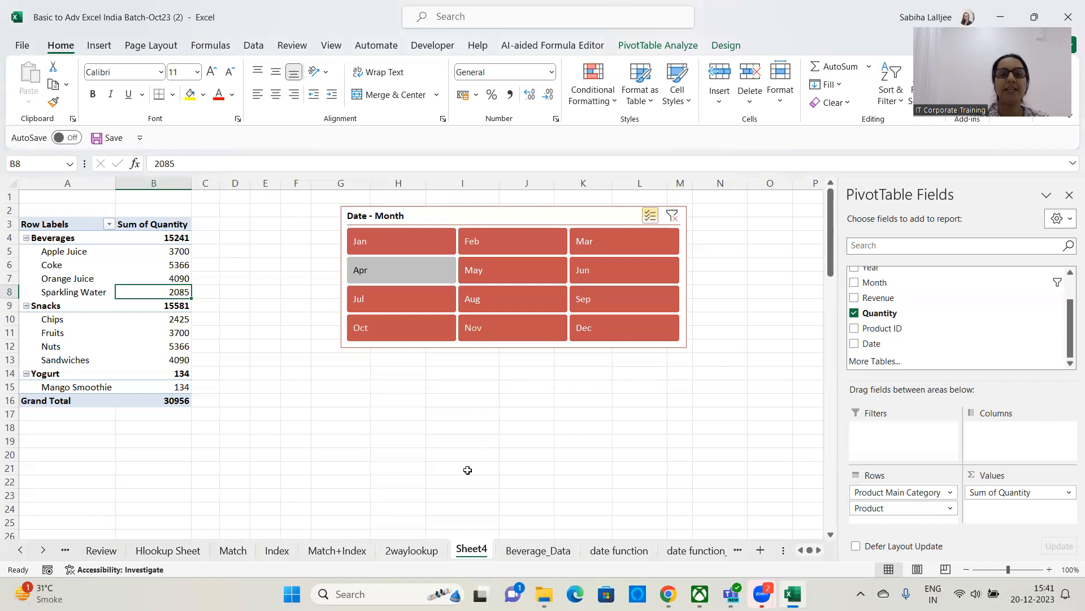
click(597, 326)
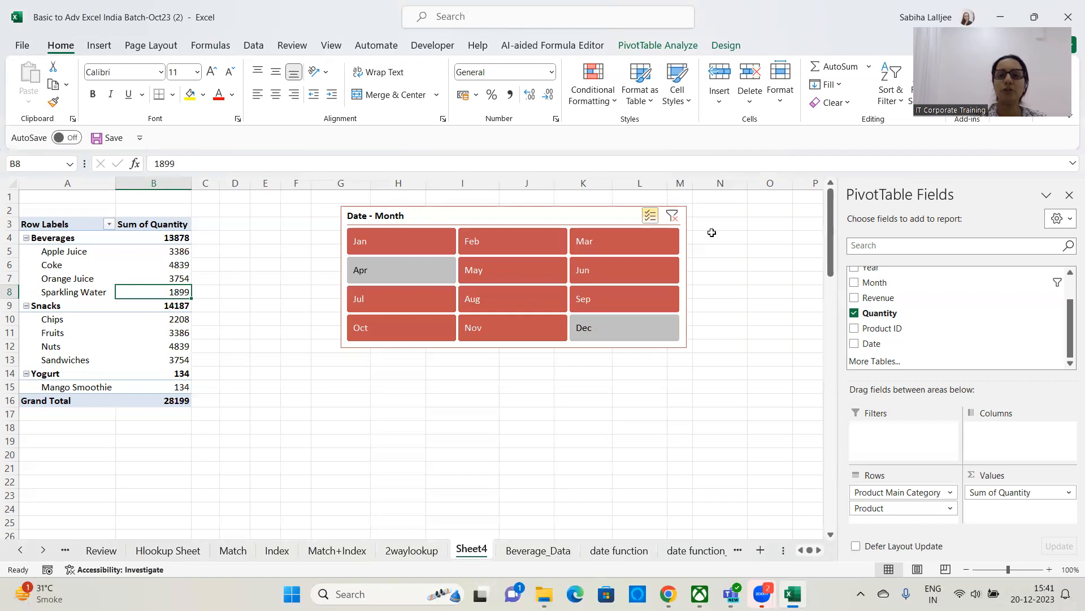
click(673, 215)
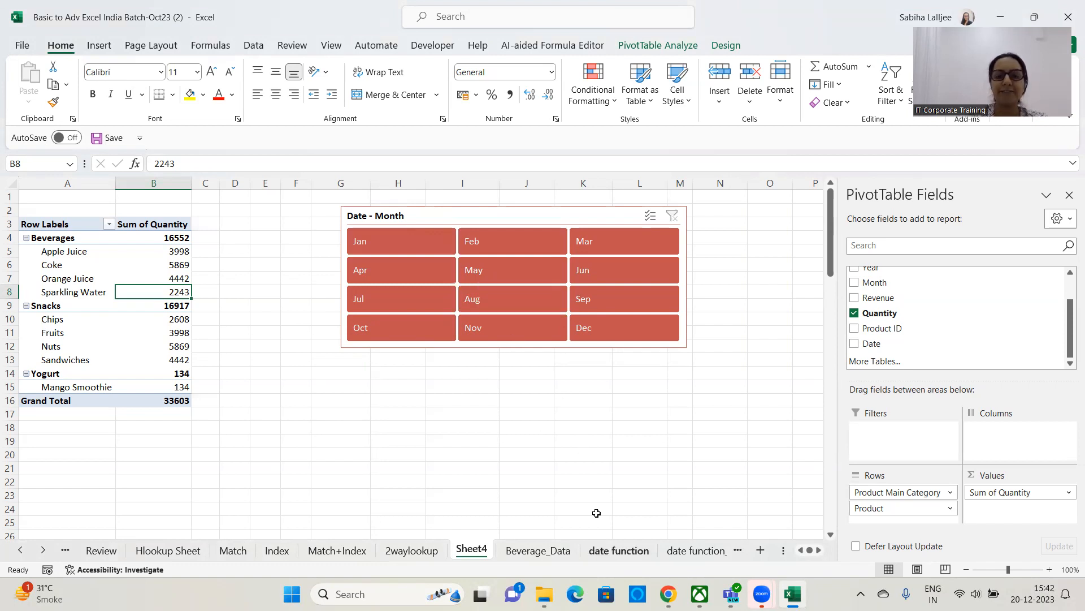
Examine the hire dates on the date function_1 sheet and return to the Beverage_Data sheet.
click(613, 550)
key(ctrl+Page_Down)
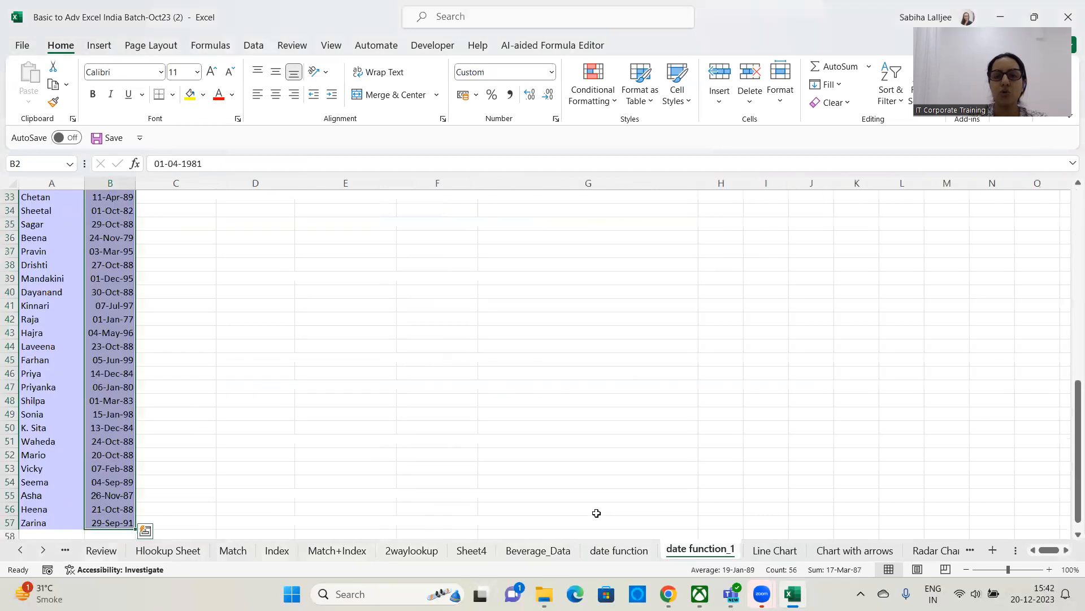
scroll(208, 308, up, 11)
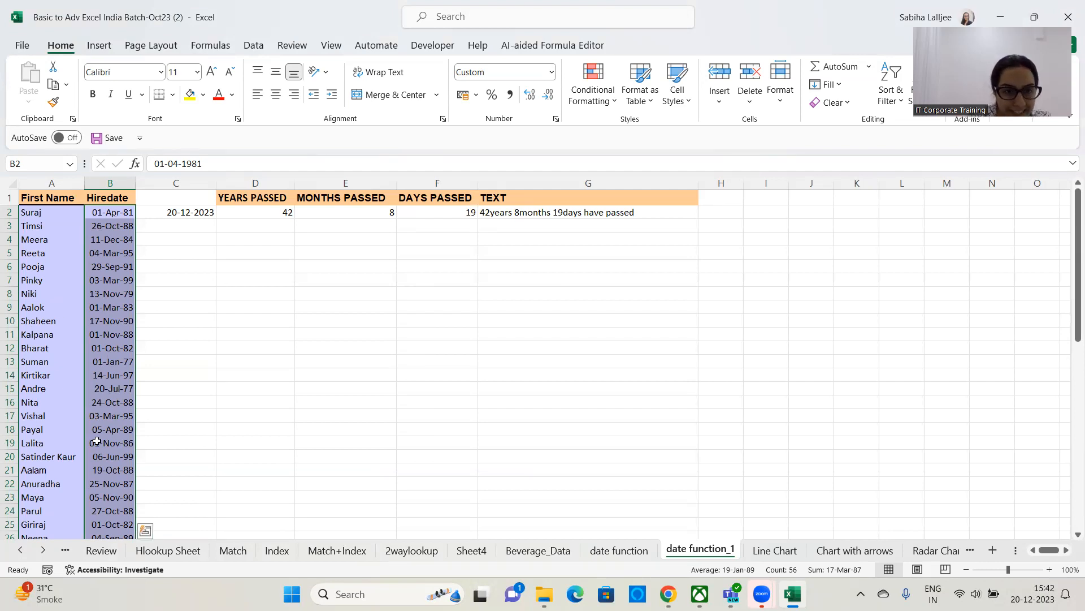
key(ctrl+Page_Up)
key(ctrl+Page_Up)
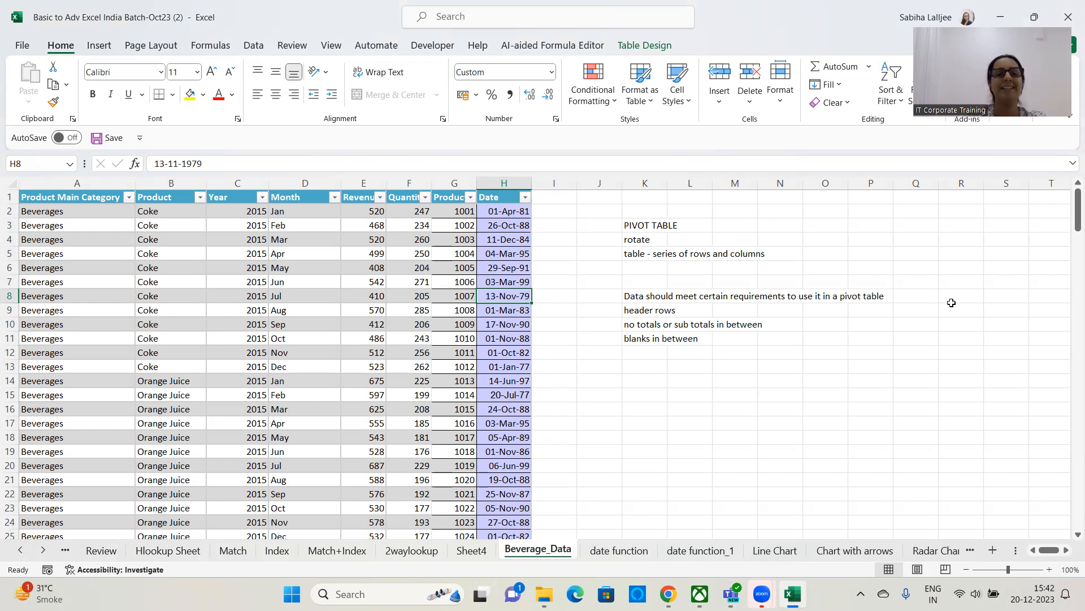
Copy the dates in H2:H57 of the Date column and paste them into the empty cells starting at H58.
drag(1076, 217, 1068, 310)
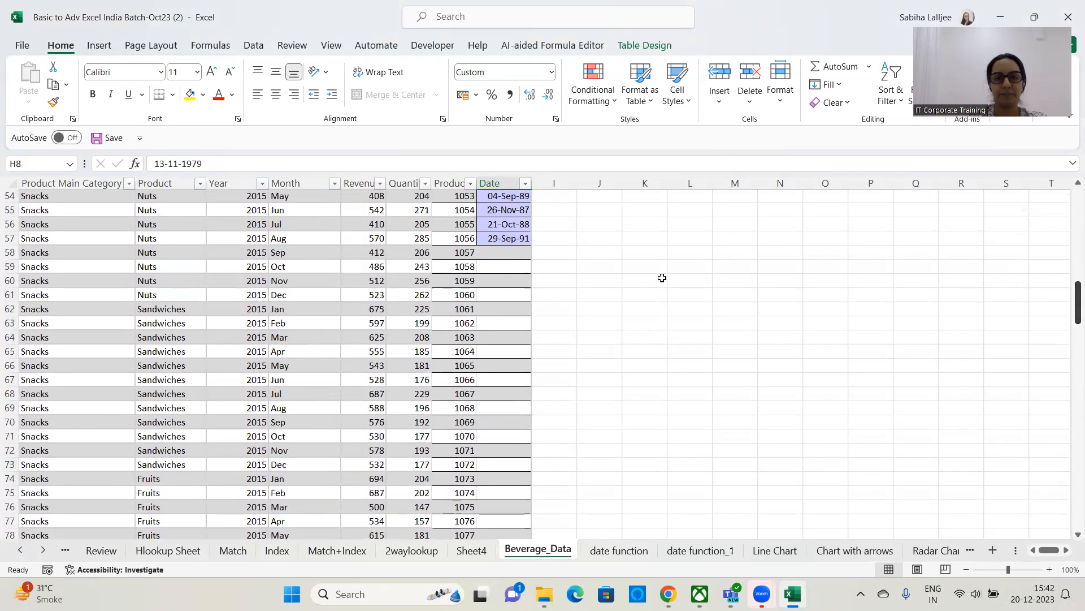
click(513, 253)
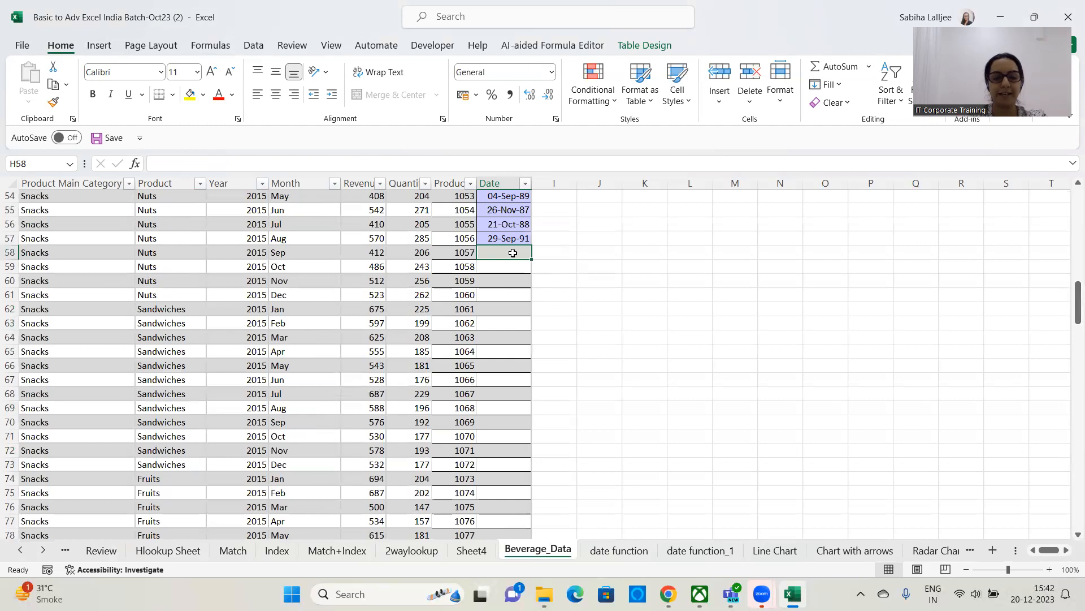
drag(1071, 311, 1071, 204)
click(514, 211)
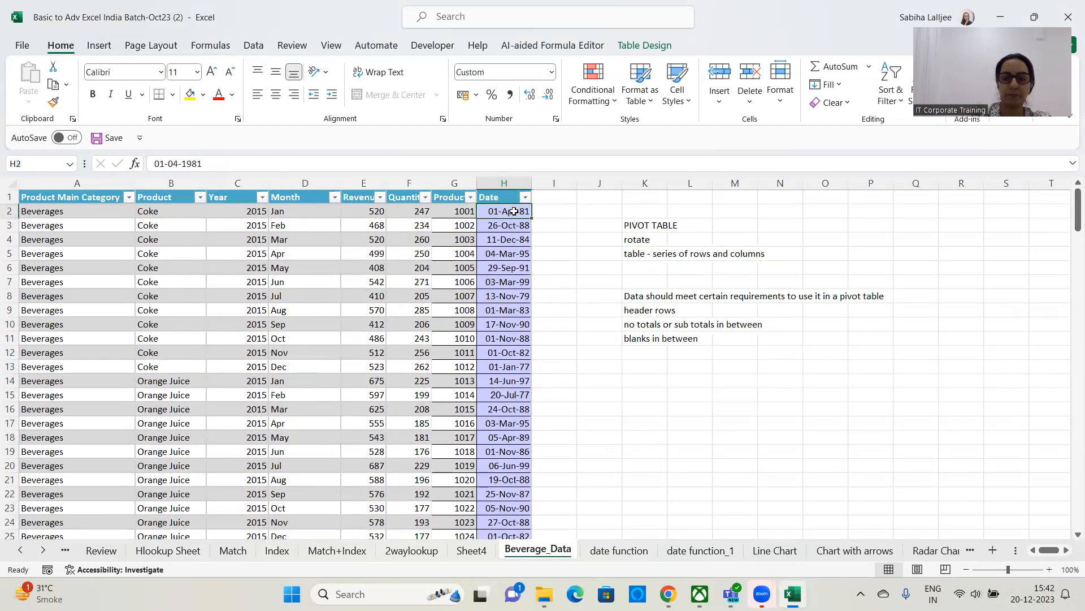
key(ctrl+shift+Down)
scroll(518, 258, down, 2)
key(ctrl+c)
click(507, 374)
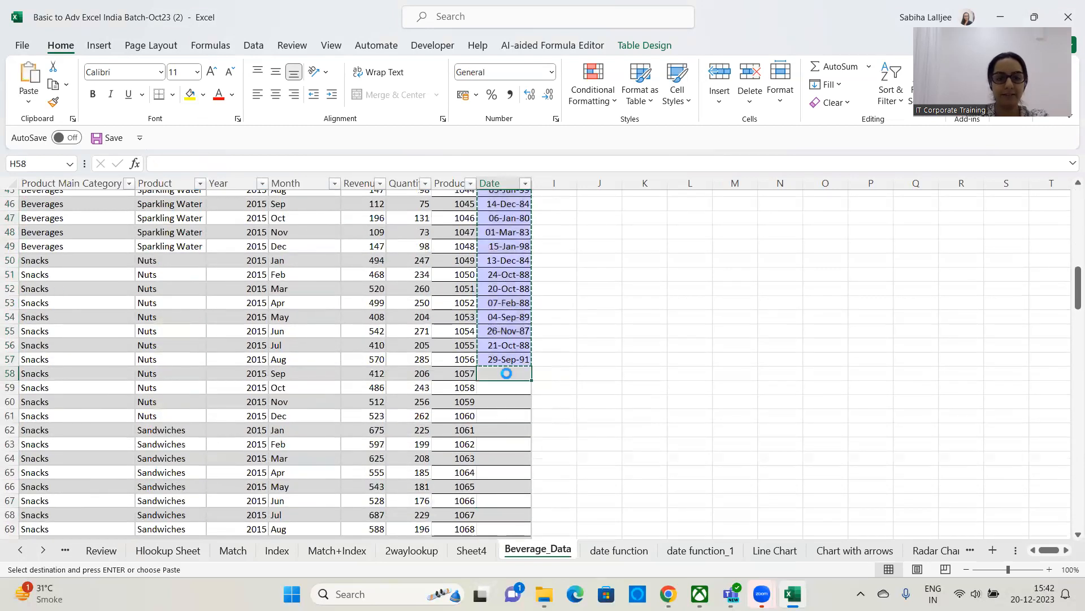
key(ctrl+v)
Copy the dates in H2:H113 and paste them further down the Date column starting at cell H114.
drag(1070, 305, 1071, 371)
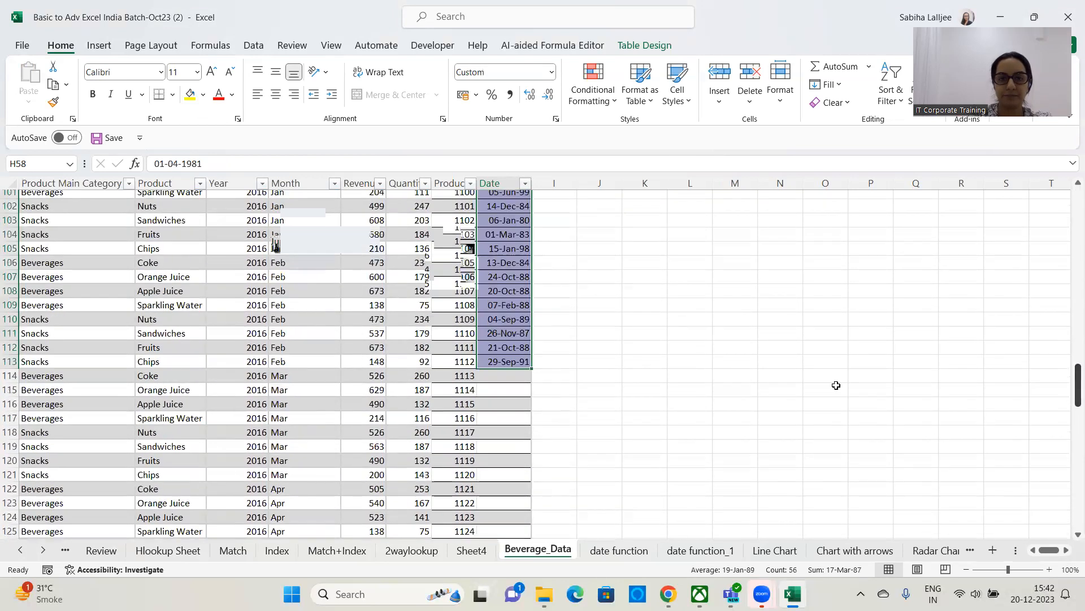
click(506, 376)
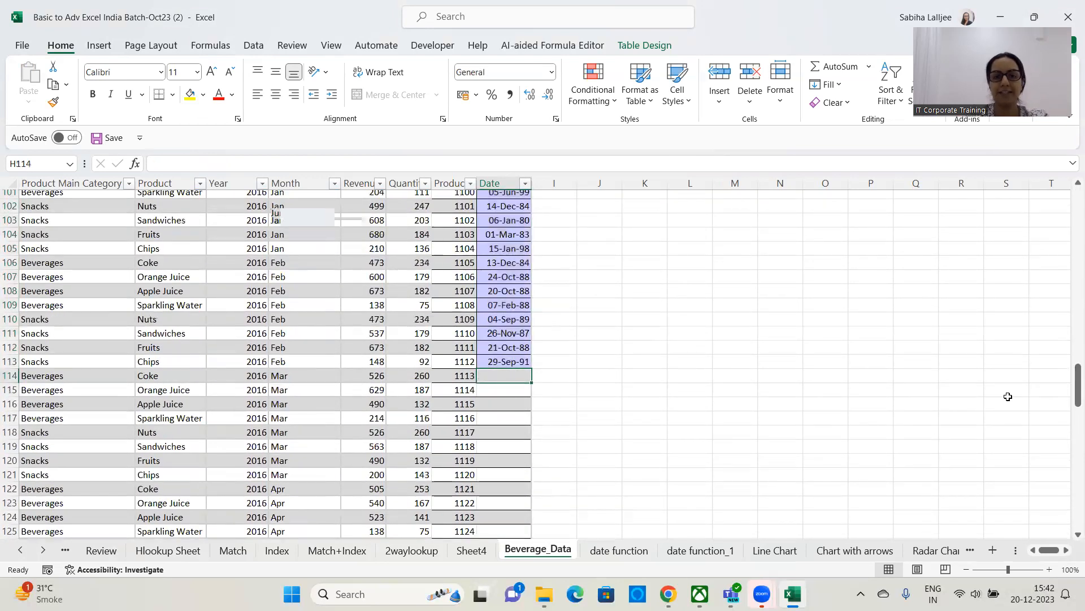
drag(1070, 400, 1022, 213)
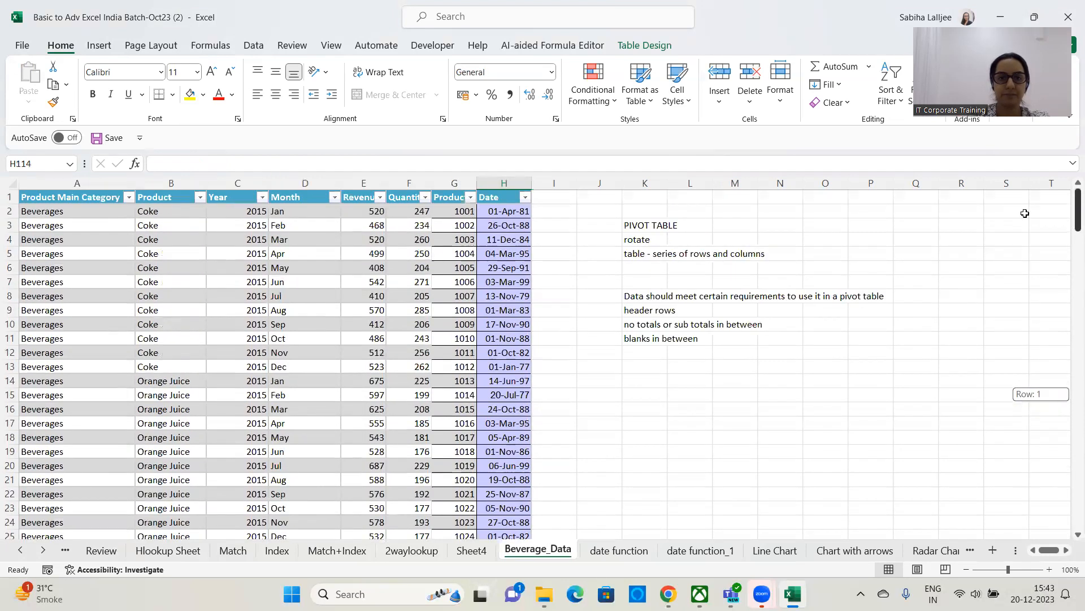
click(511, 210)
key(ctrl+shift+Down)
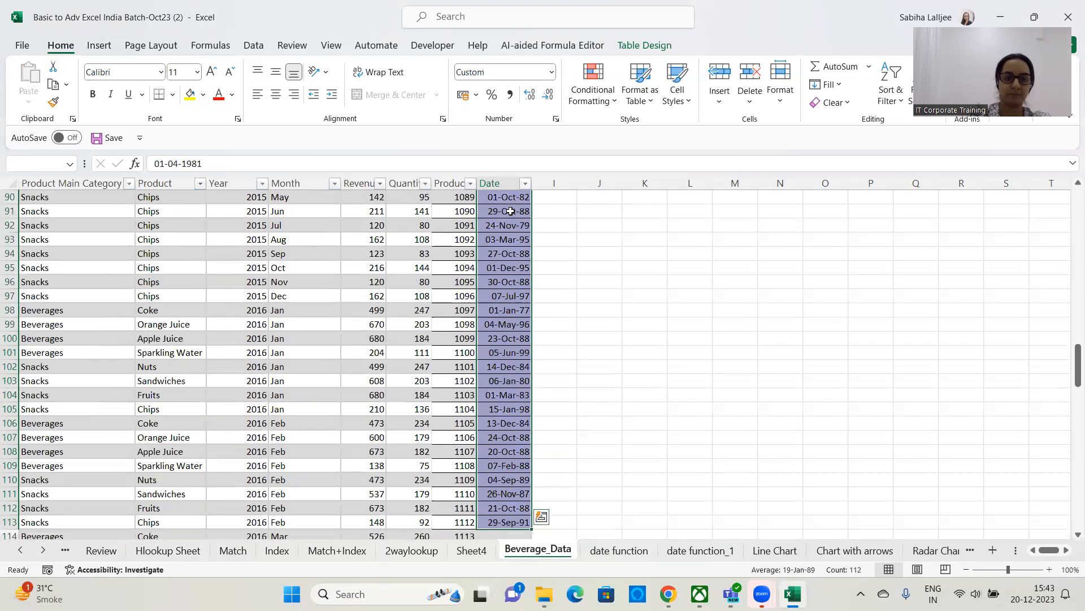
key(ctrl+c)
scroll(539, 241, down, 5)
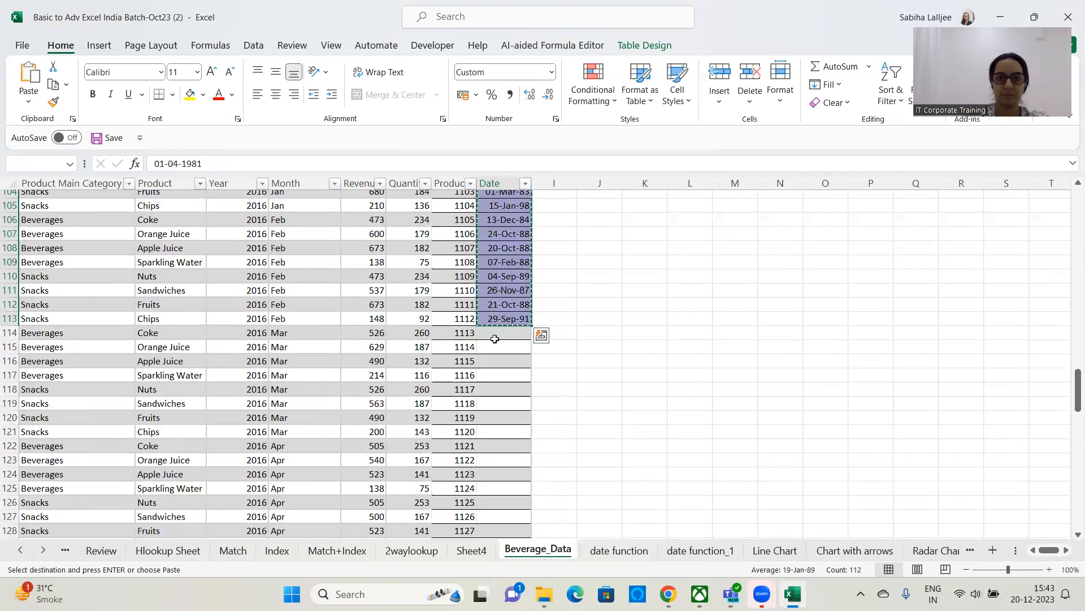
click(507, 332)
key(ctrl+v)
Delete the surplus dates in H196:H225 below the last data record, and return to the start of the table.
drag(1078, 390, 1069, 487)
click(515, 416)
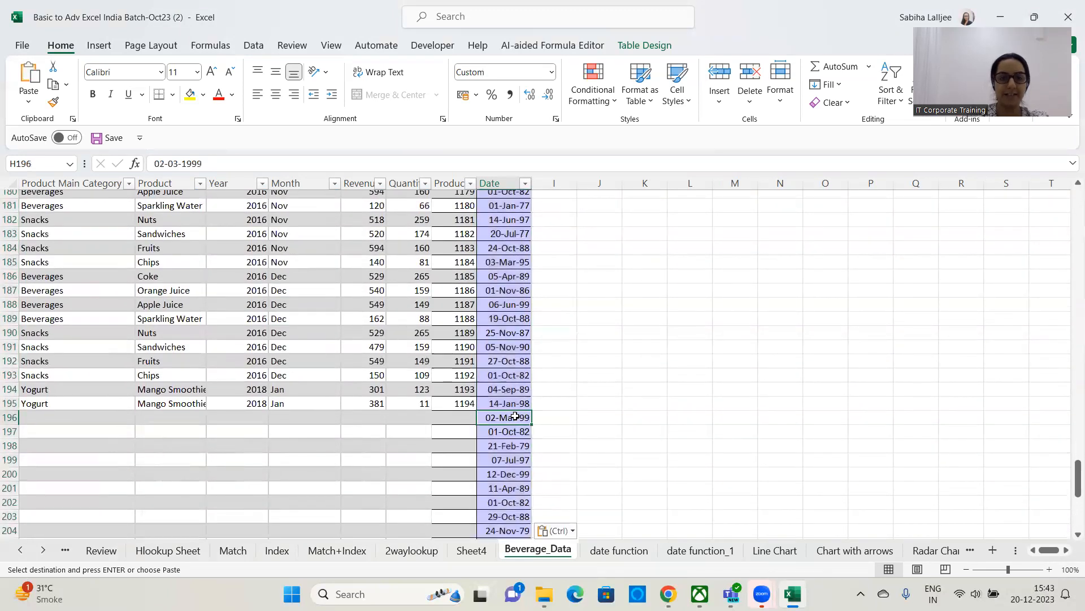
key(ctrl+shift+Down)
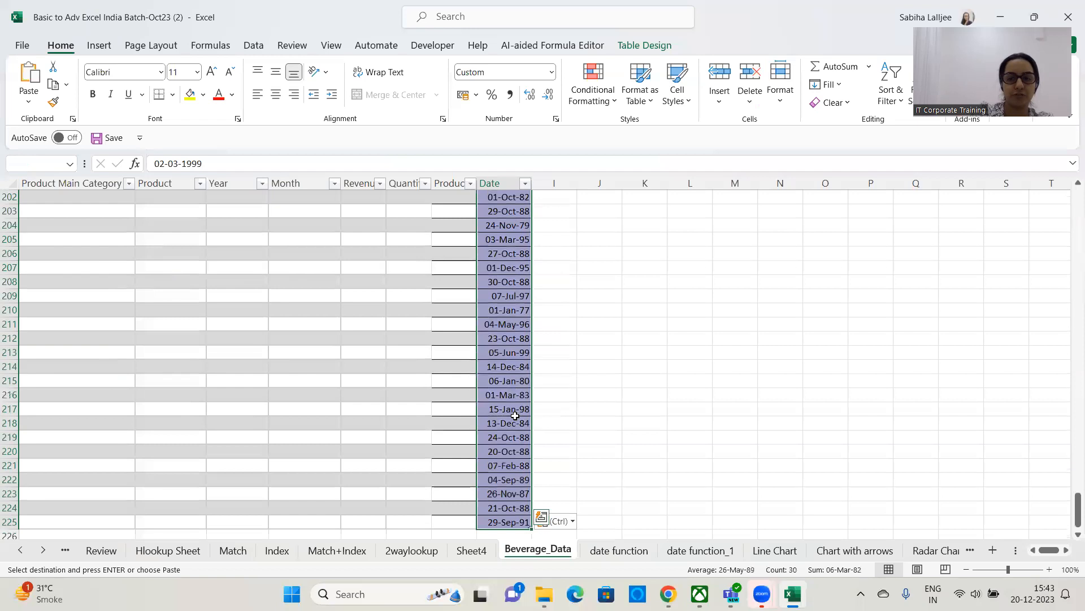
key(Delete)
click(573, 355)
drag(1070, 481, 1071, 173)
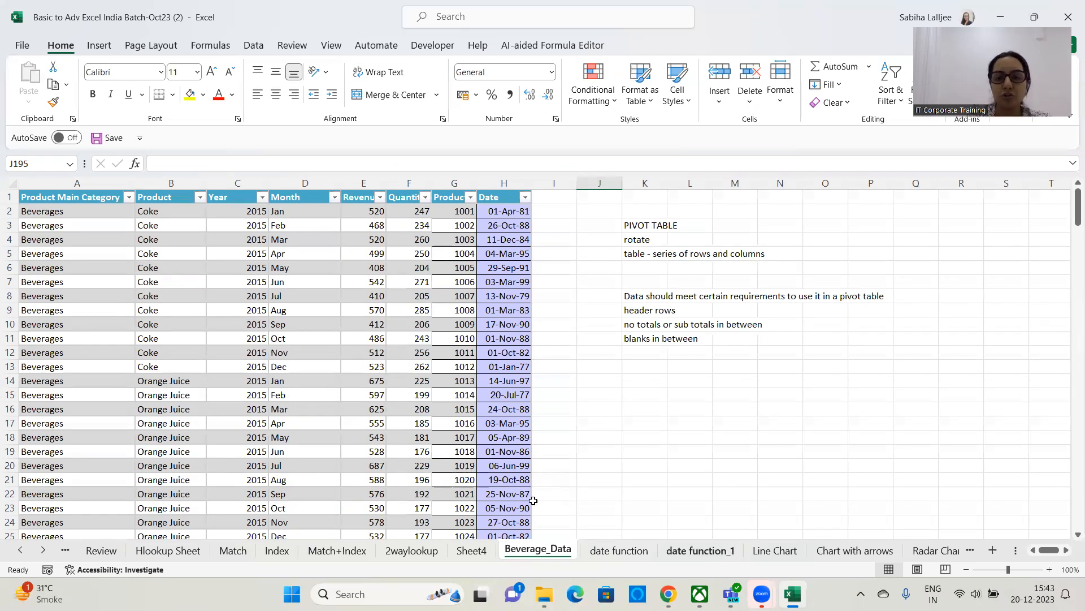
On Sheet4, view the pivot table's Insert Timelines options and close the dialog without choosing a field.
key(ctrl+Page_Up)
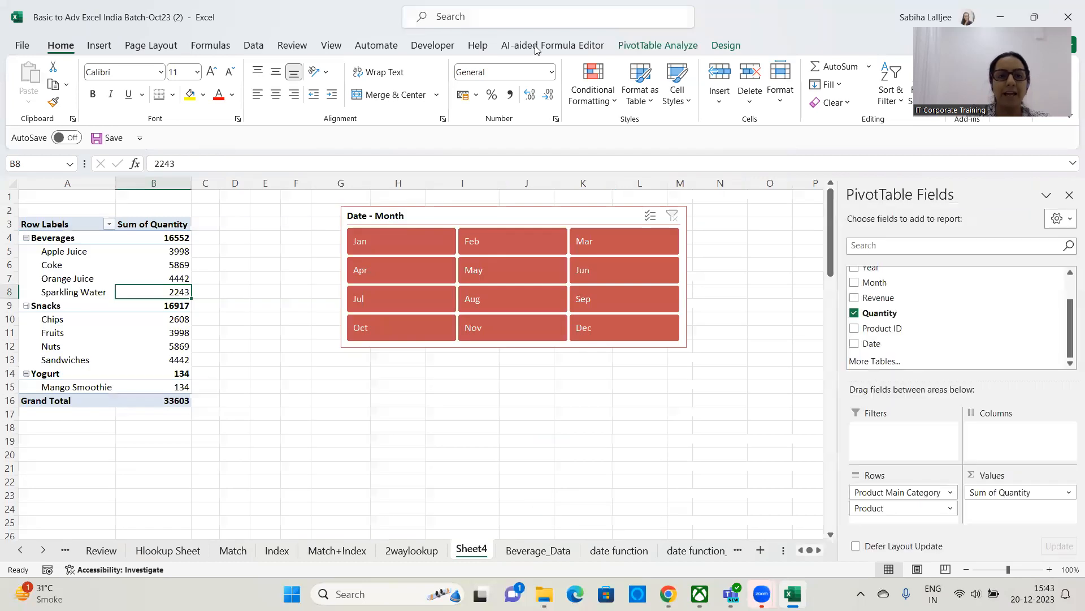
click(658, 47)
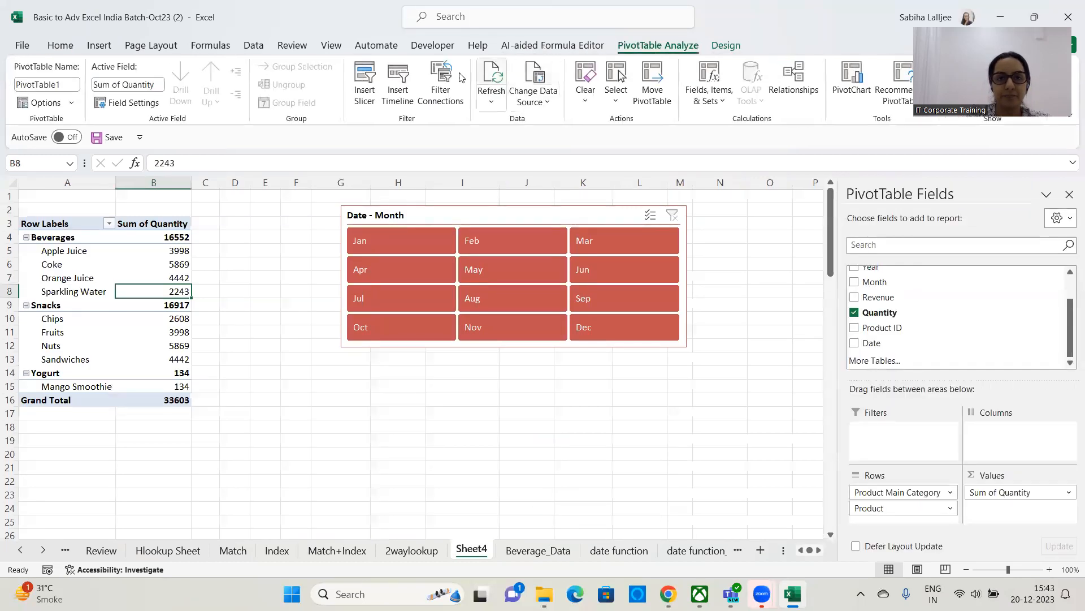
click(399, 96)
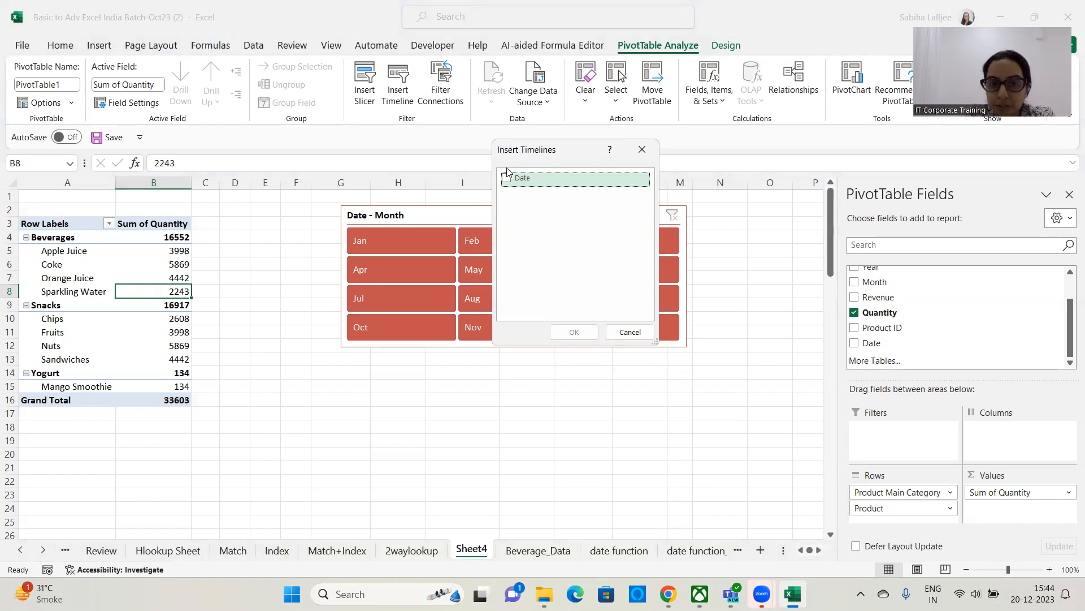
click(642, 149)
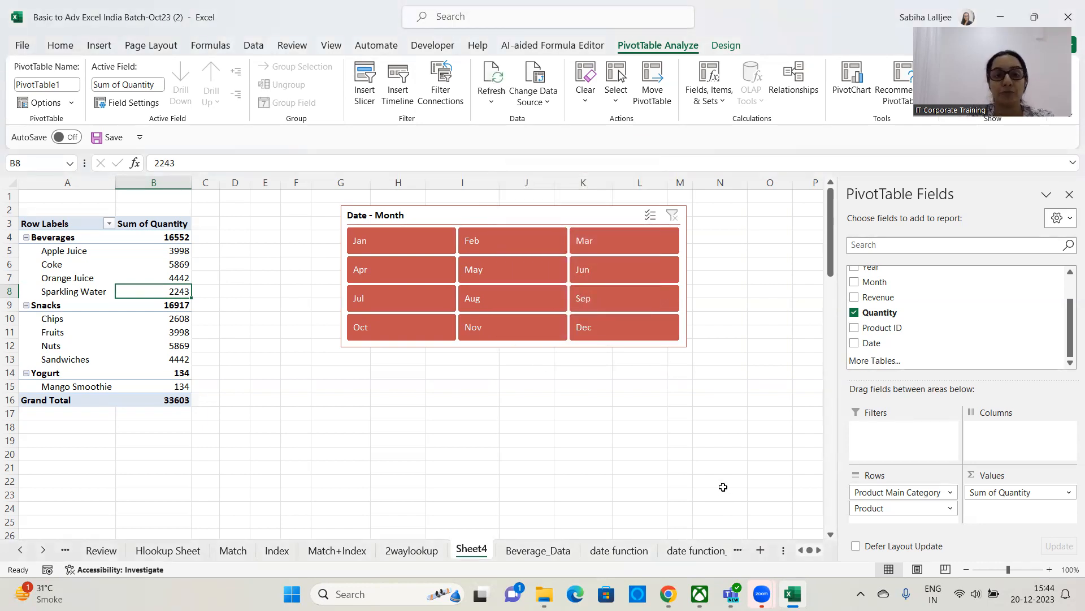
click(407, 93)
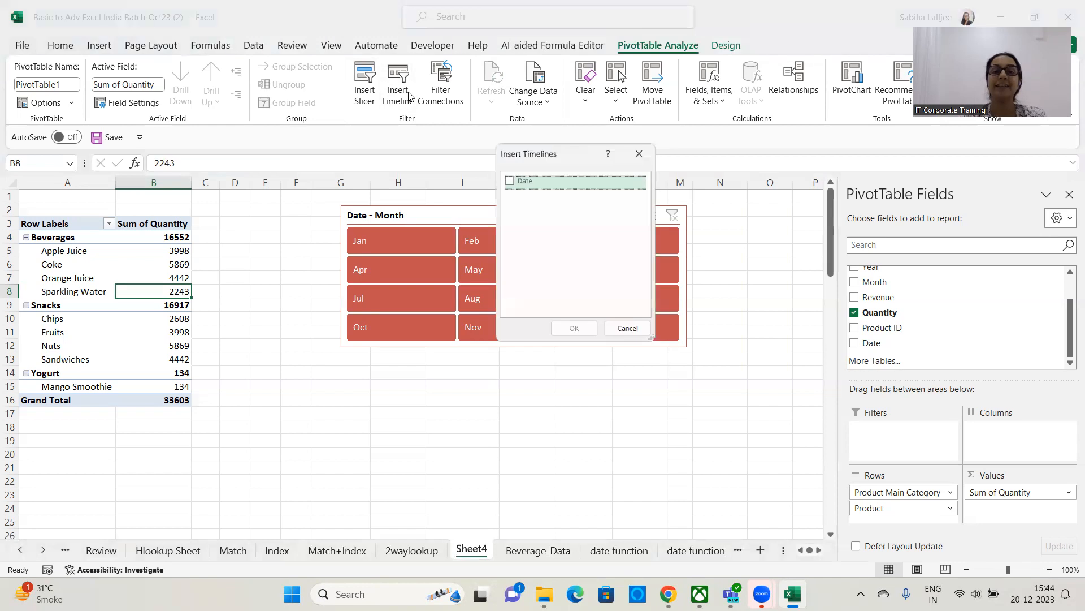
click(642, 149)
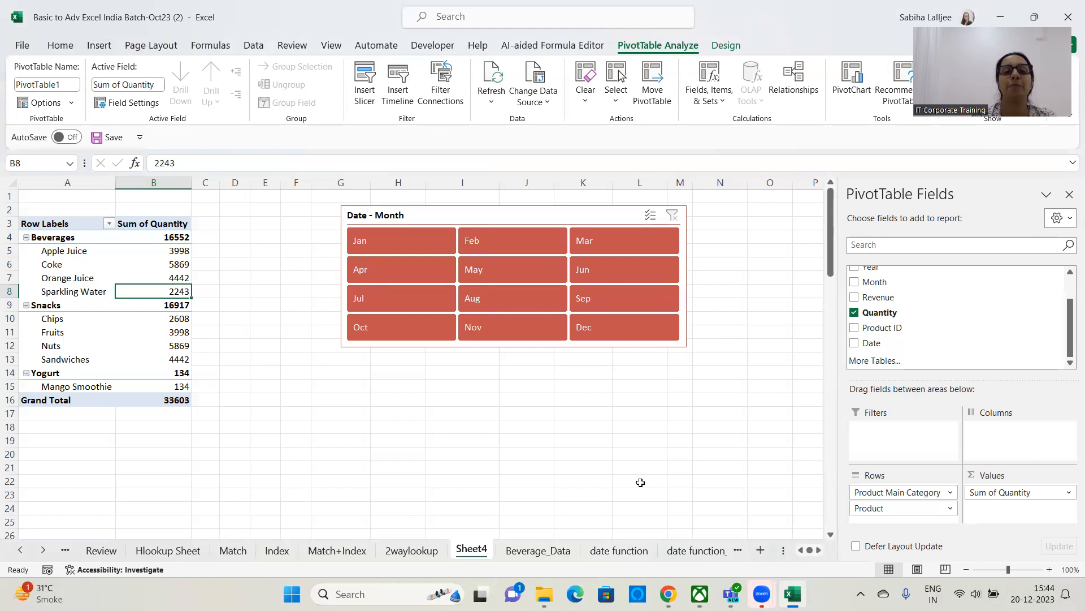
Examine the Year and Month columns in the source table on the Beverage_Data sheet.
key(ctrl+Page_Down)
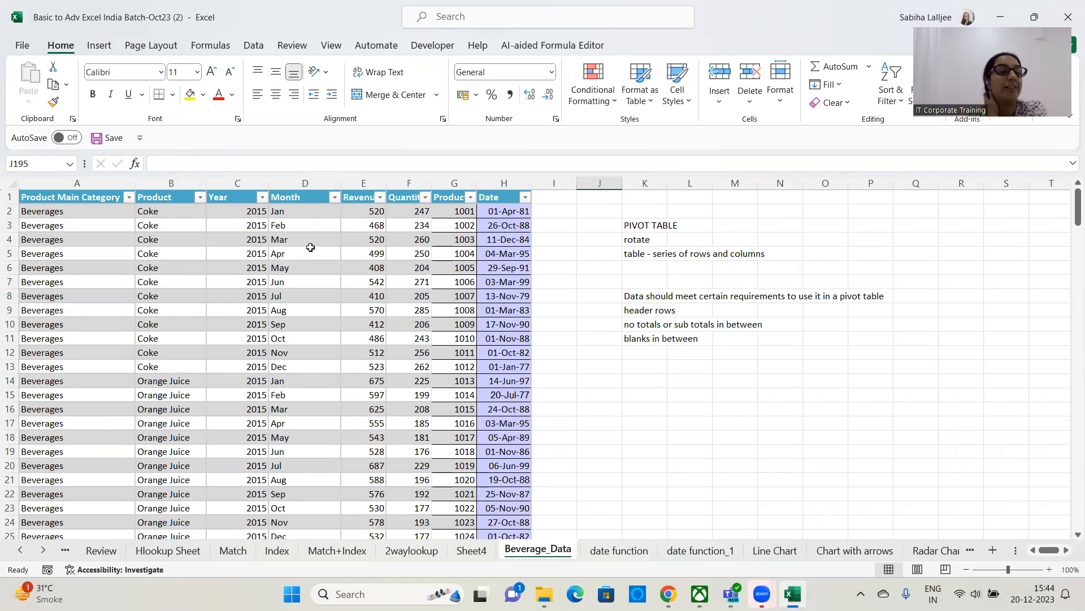
click(308, 226)
key(Left)
key(Down)
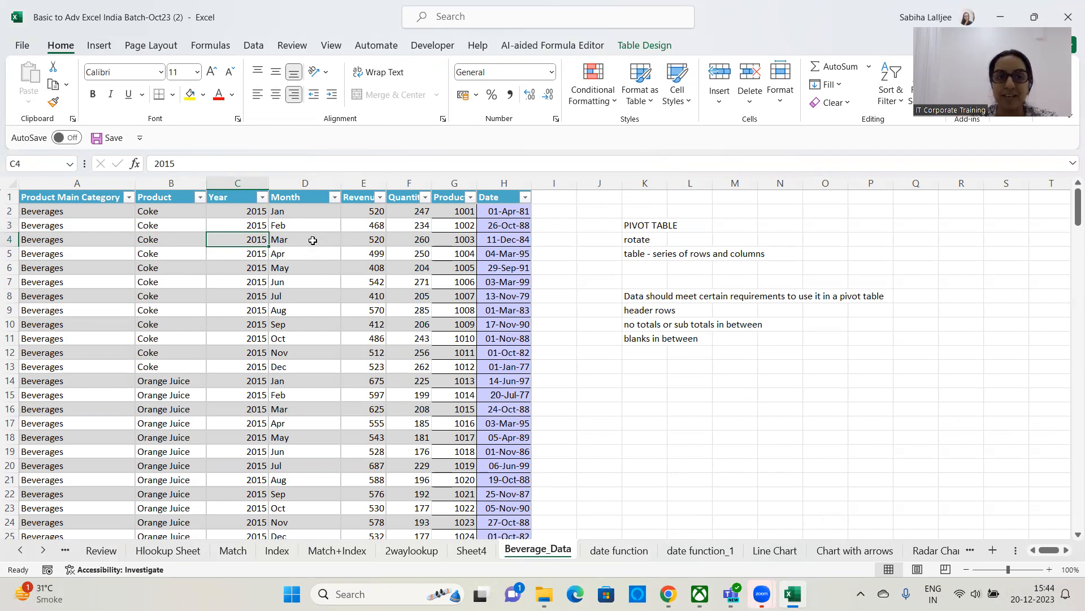
click(311, 242)
click(231, 236)
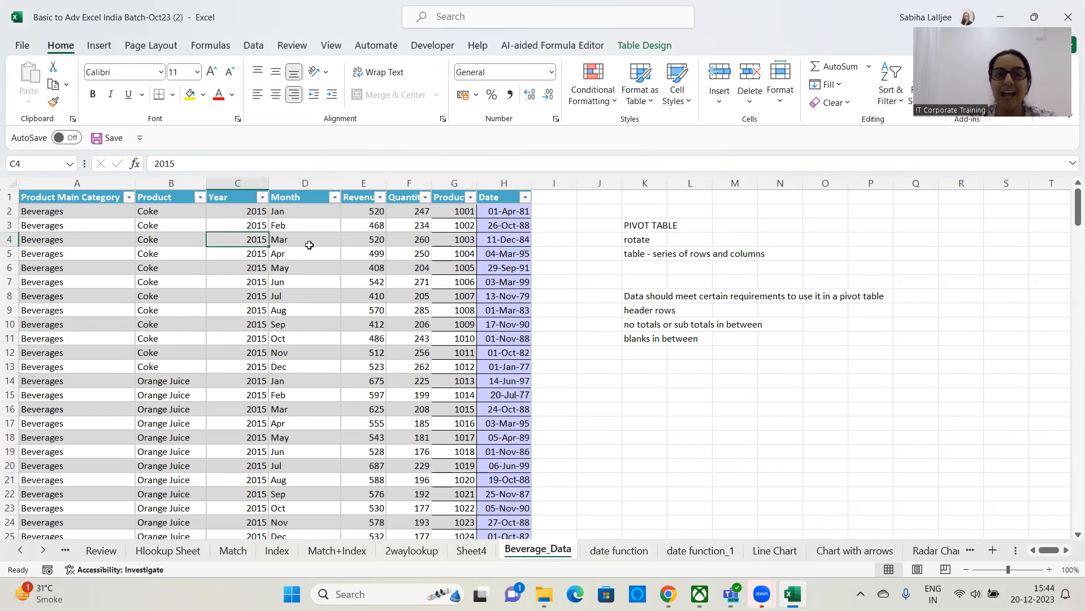
Go to the named range Table2, and return to the Beverage_Data named range.
click(310, 246)
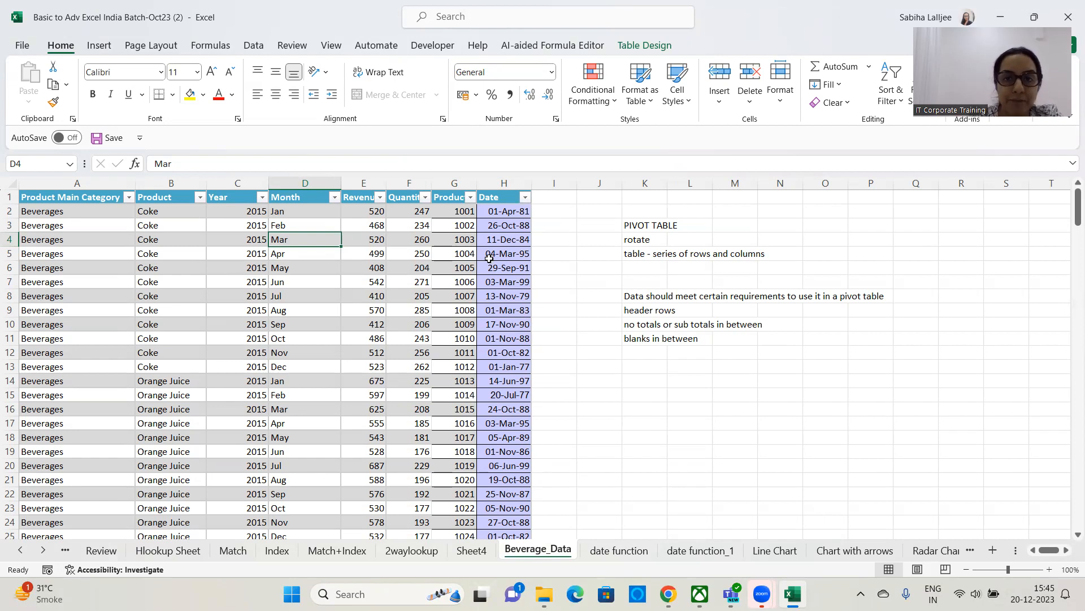
click(70, 163)
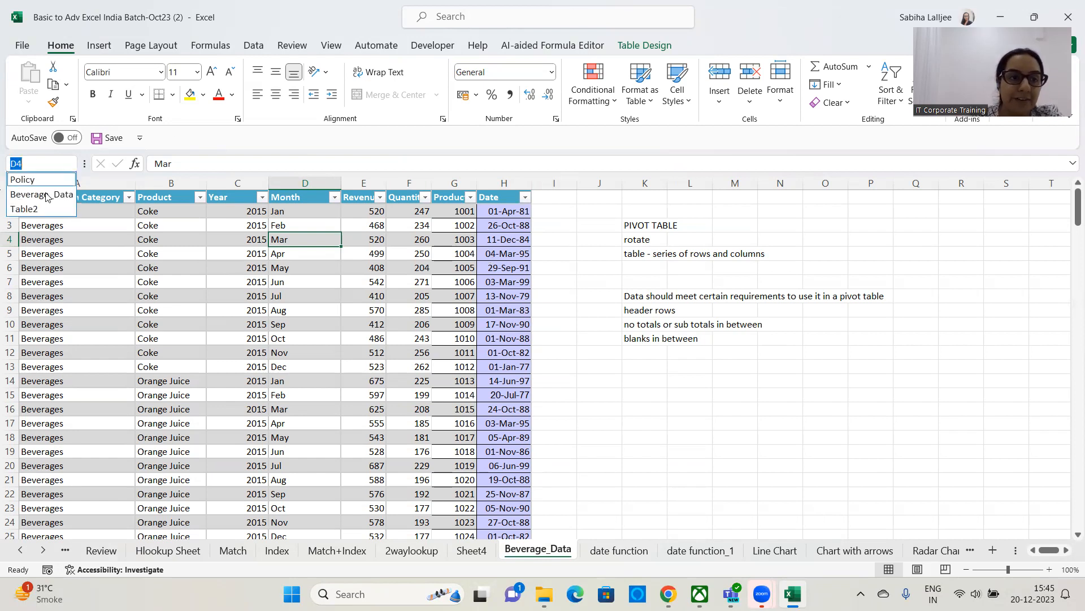
click(42, 209)
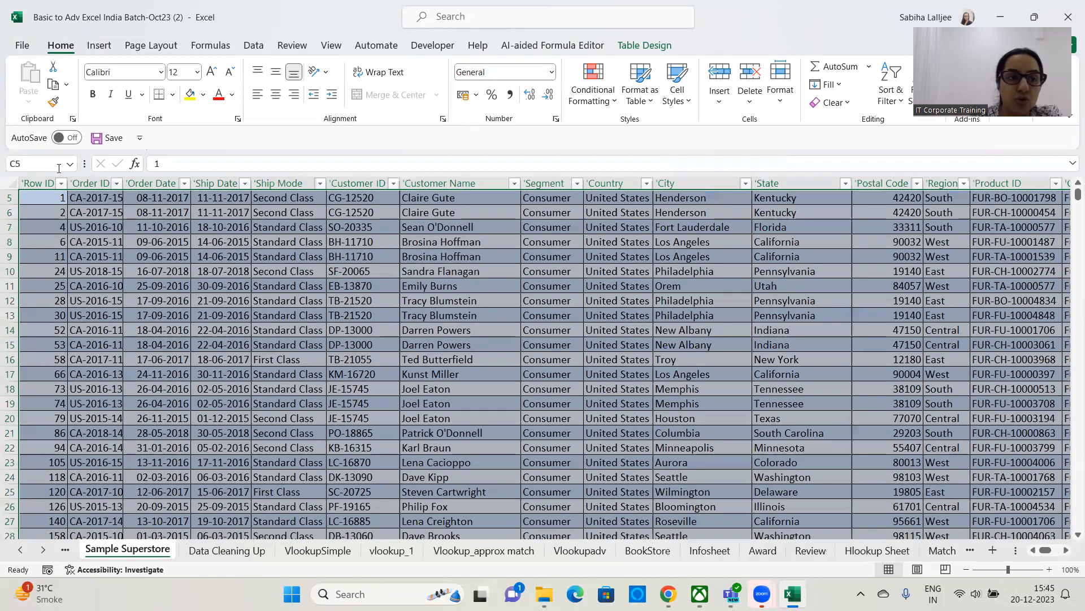
click(68, 163)
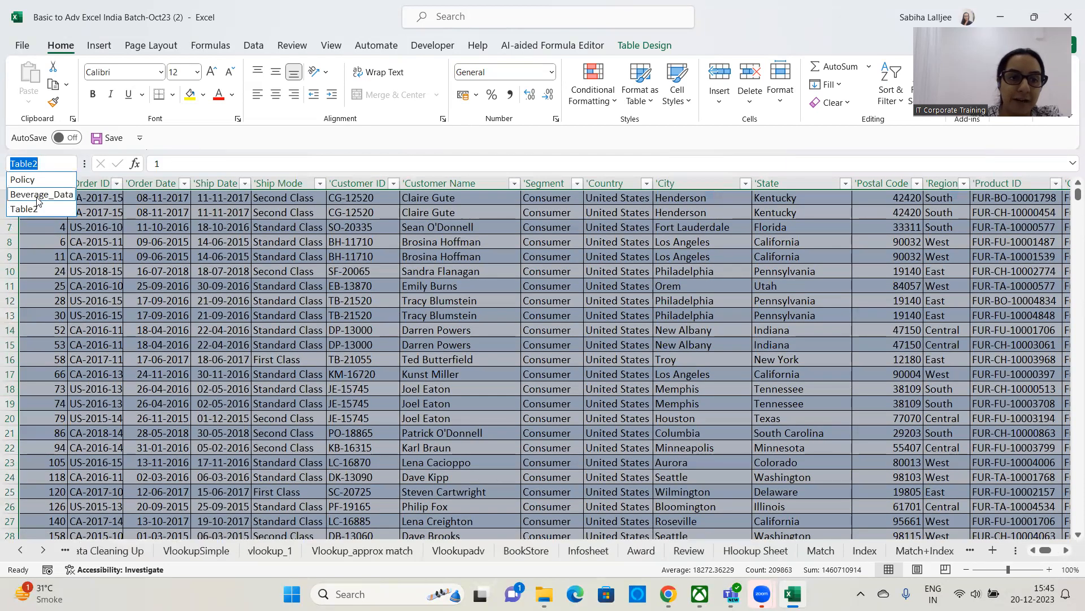
click(37, 195)
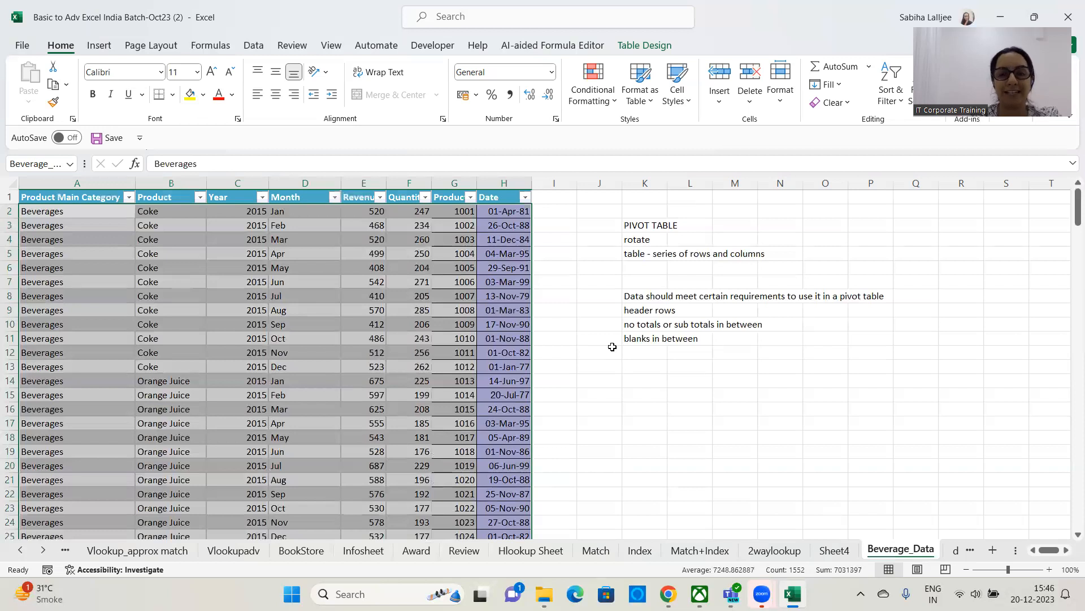
mouse_move(1072, 207)
mouse_down()
mouse_move(1071, 520)
mouse_move(1070, 204)
mouse_up()
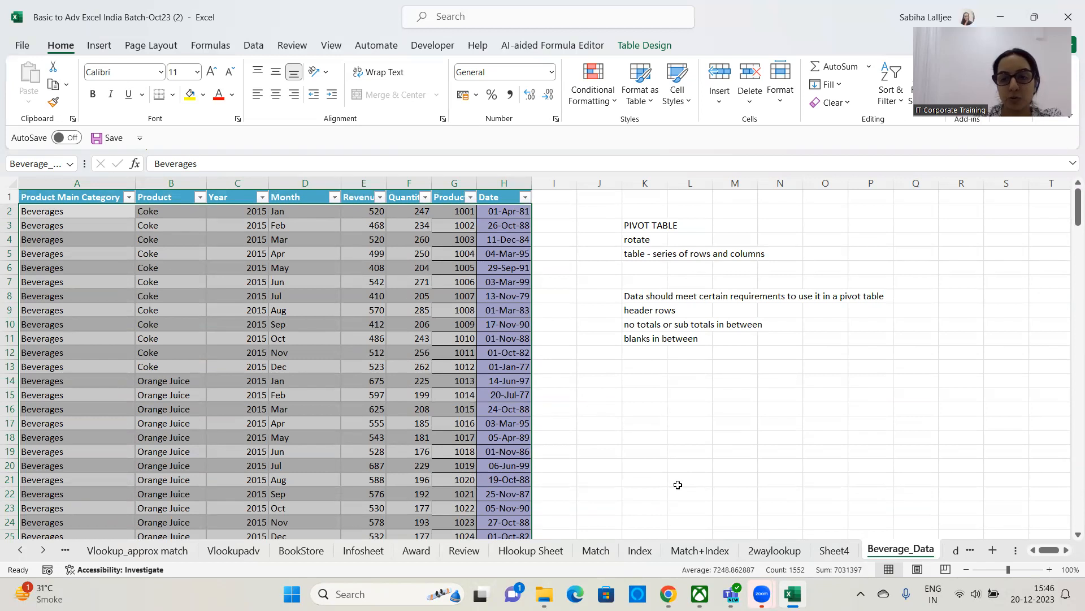
Refresh the pivot table on Sheet4 from its source, and check which fields Insert Timelines offers without inserting one.
key(ctrl+Page_Up)
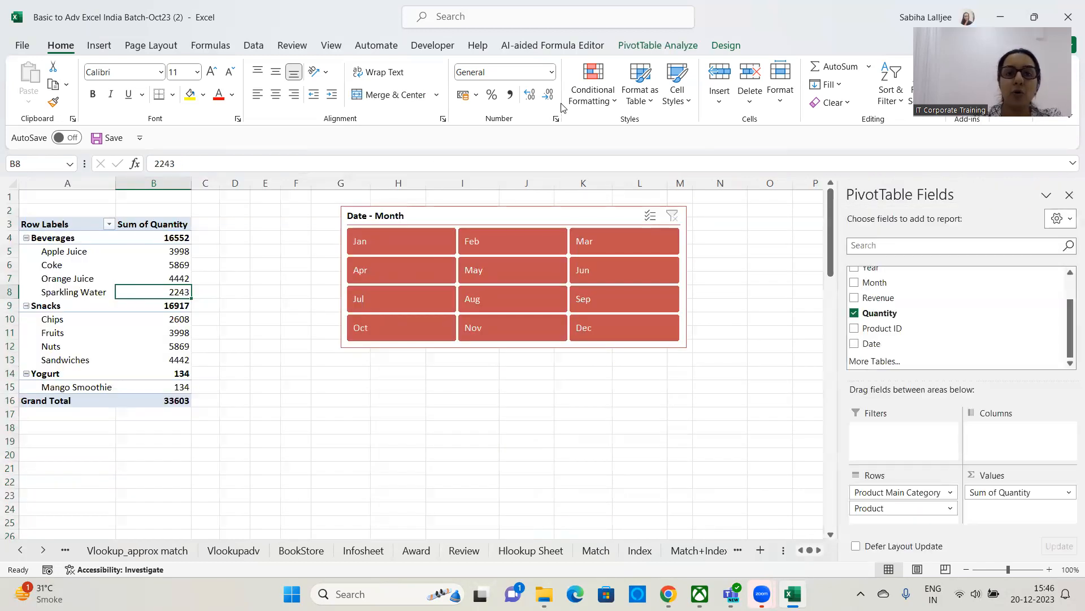
click(658, 46)
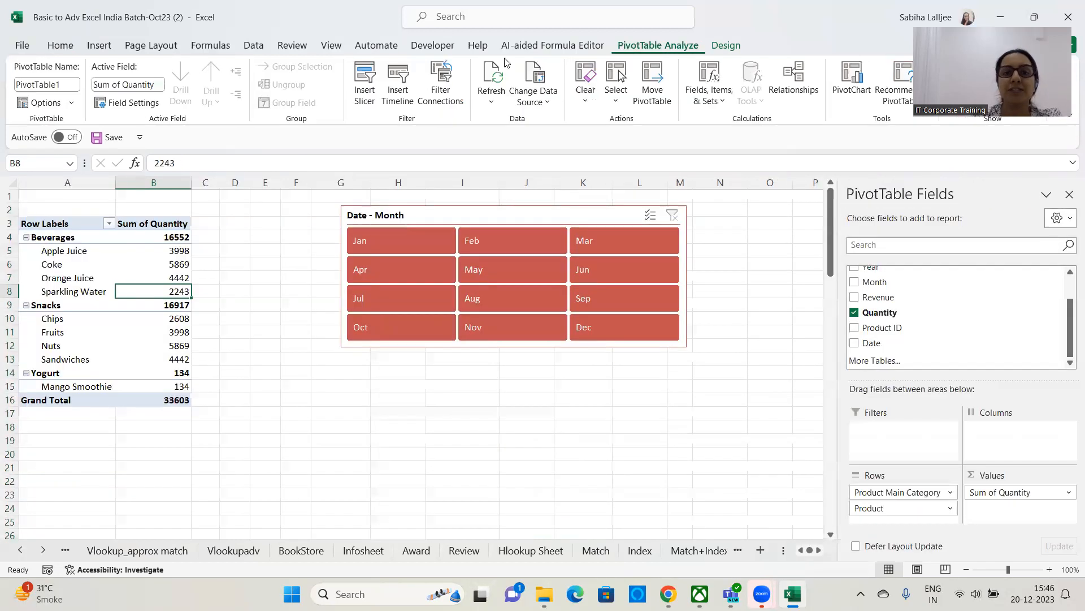
click(364, 82)
click(645, 98)
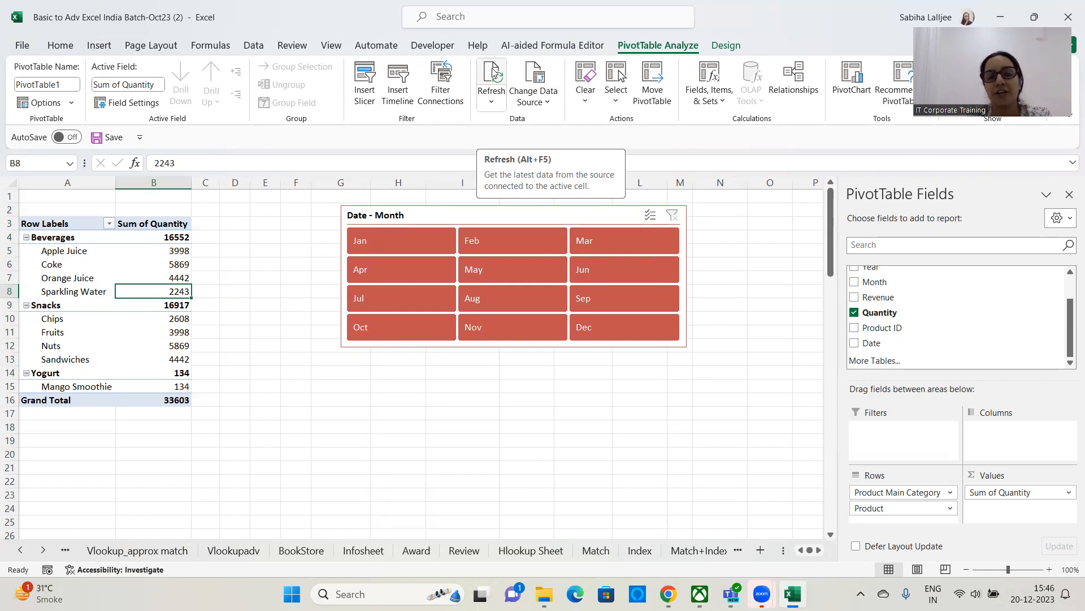
click(494, 71)
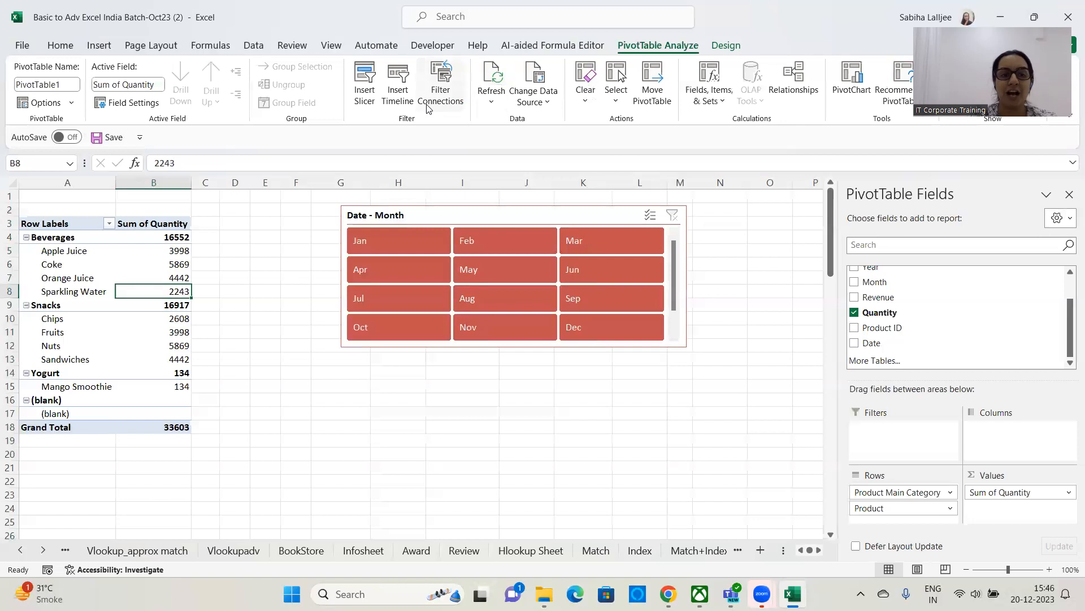
click(409, 90)
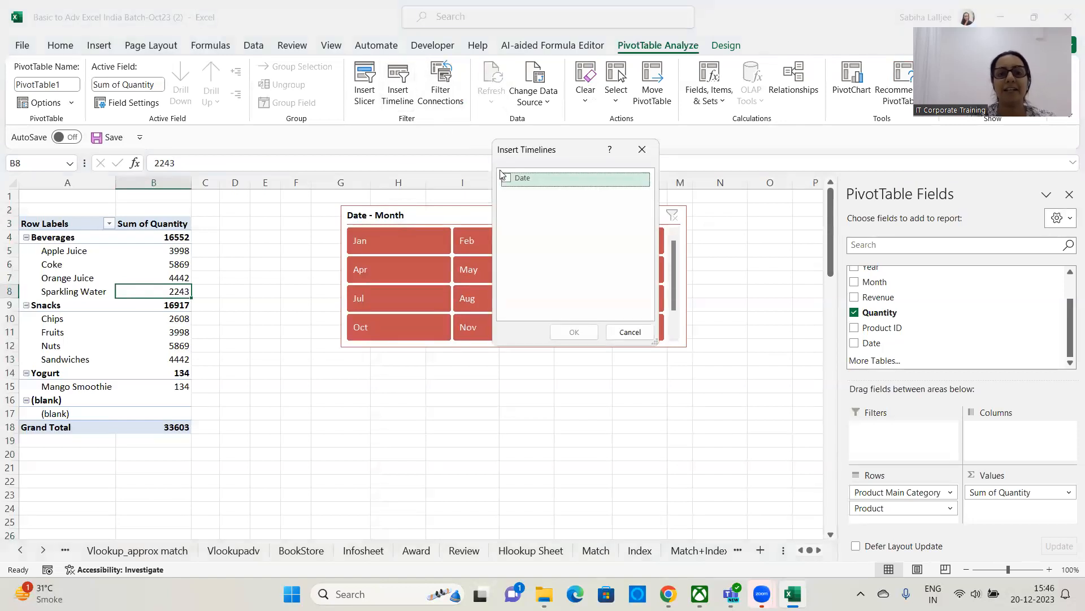
click(642, 149)
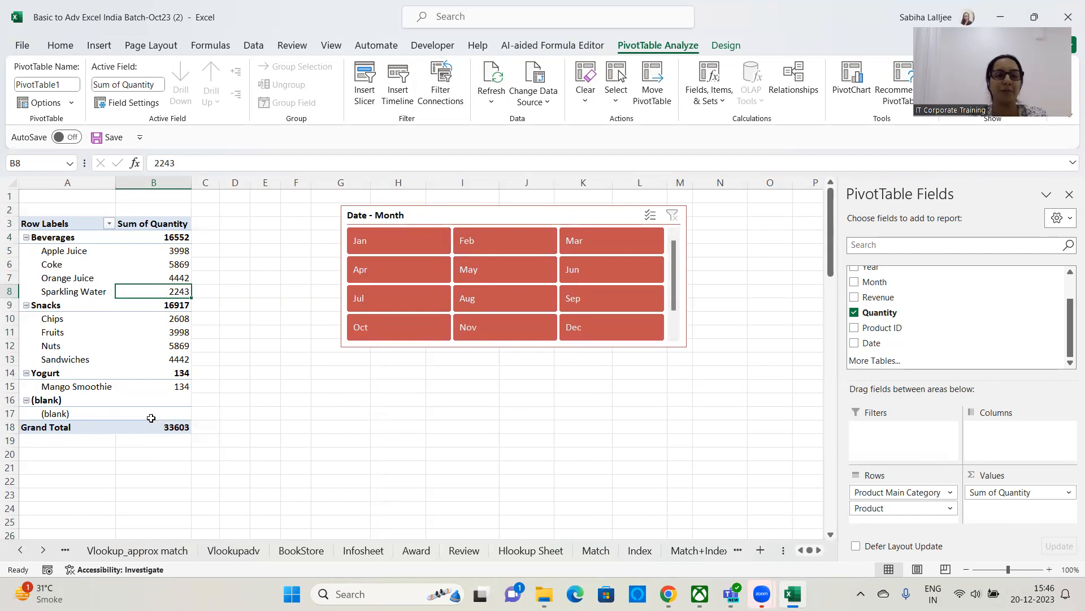
Exclude the (blank) item from the Product Main Category row labels of the pivot table.
mouse_move(151, 418)
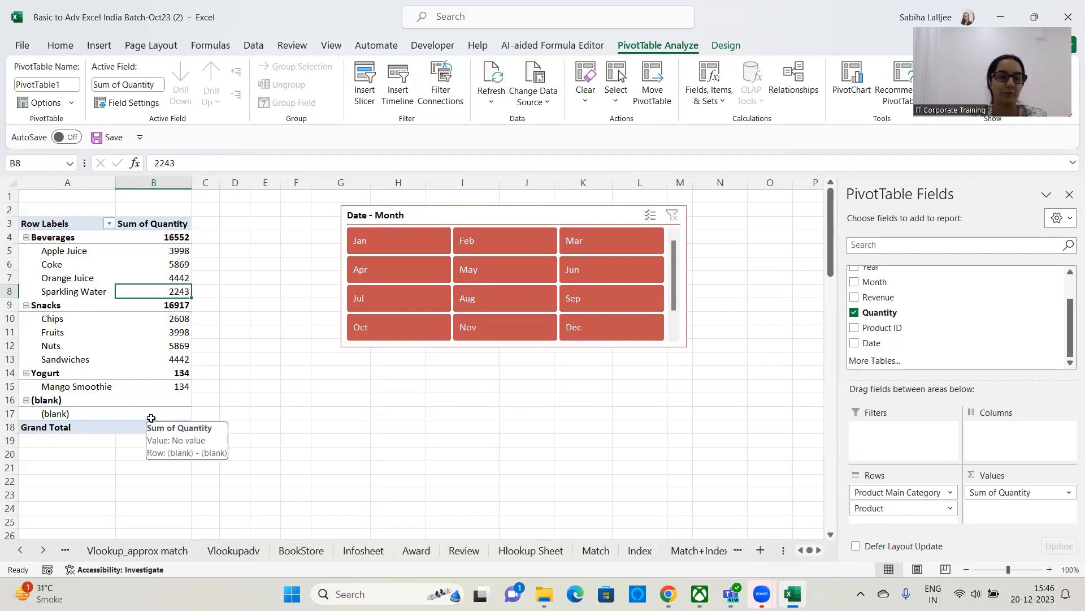
click(109, 224)
click(37, 468)
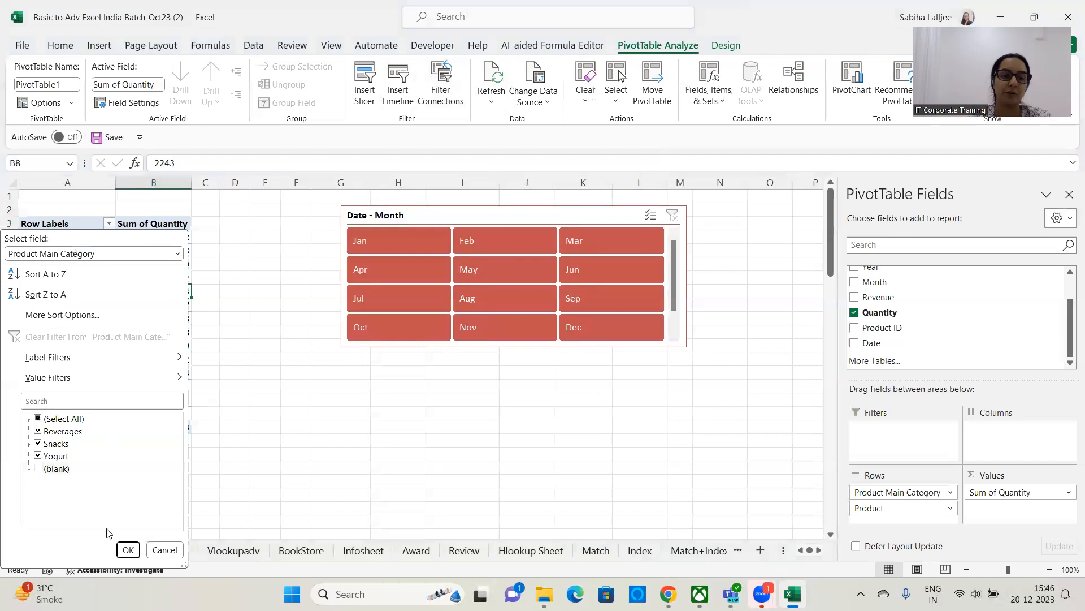
click(128, 550)
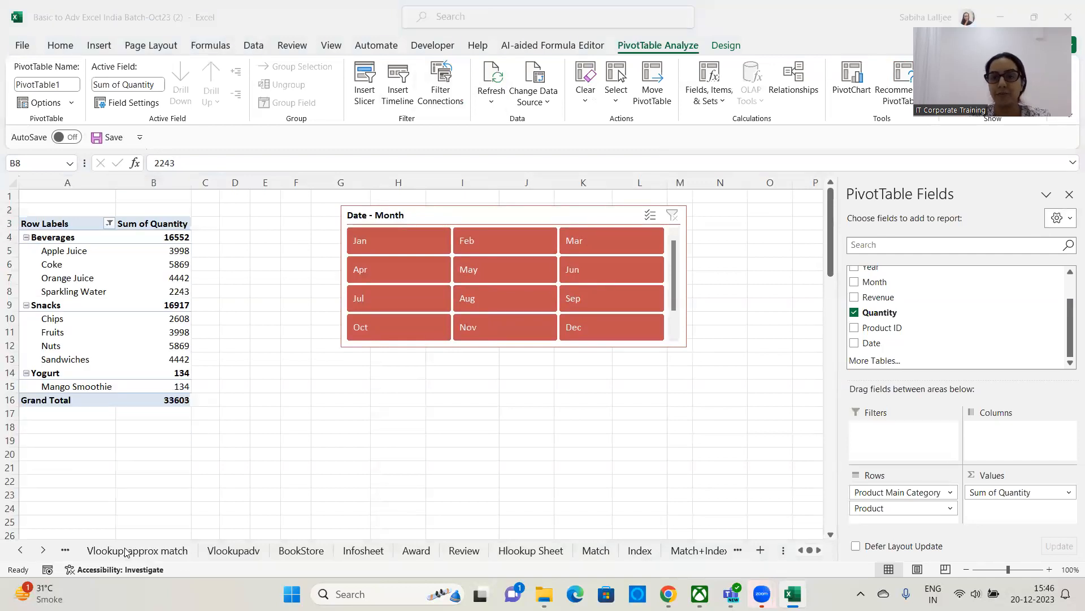
click(144, 294)
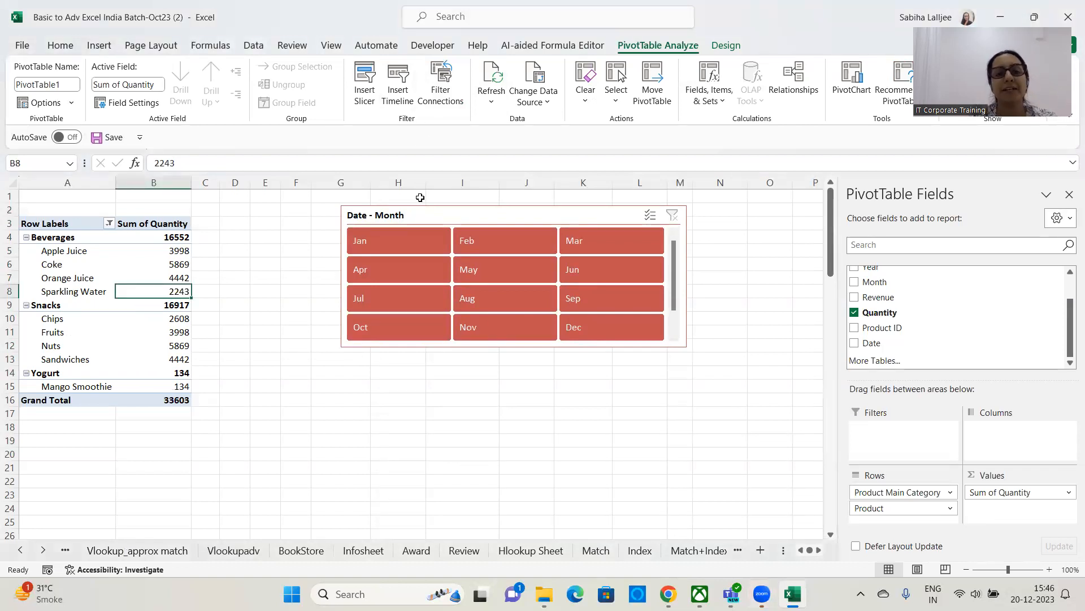
Insert a timeline for the Date field and place it directly below the Date - Month slicer.
click(403, 86)
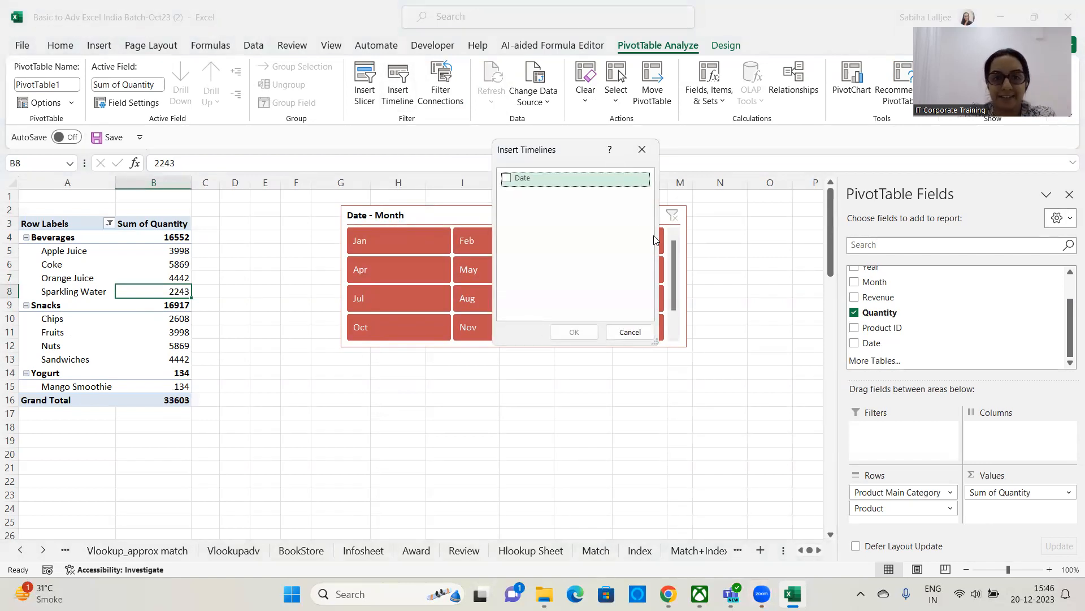
click(506, 178)
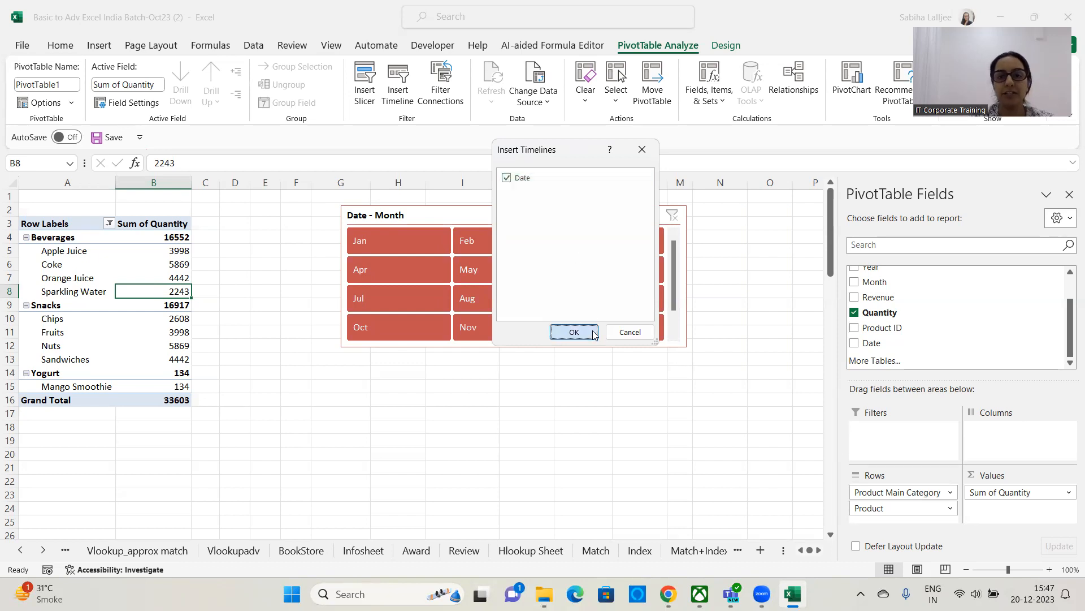
click(573, 332)
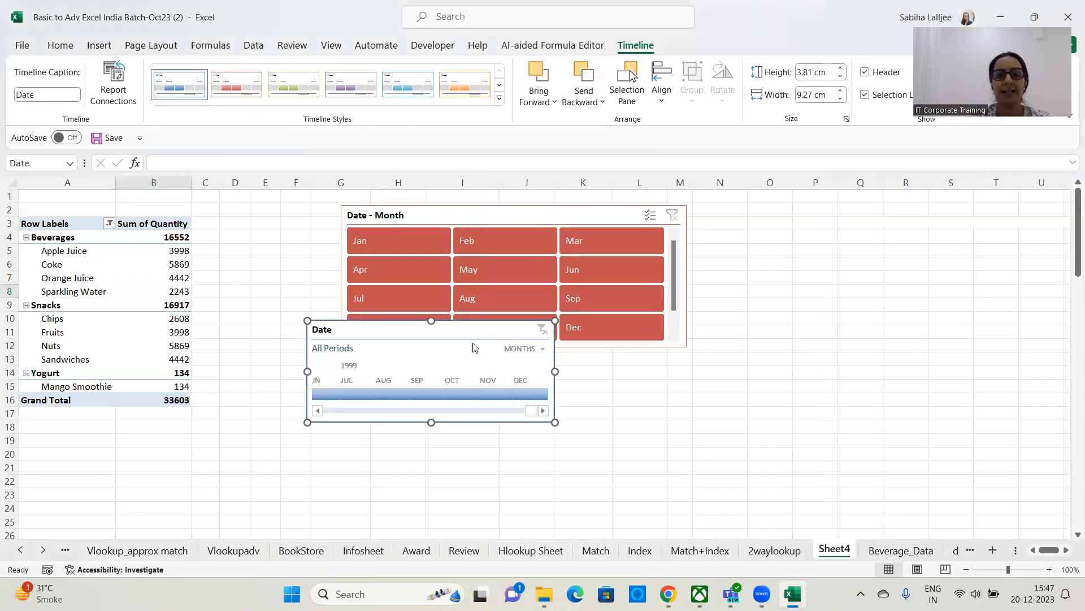
drag(473, 329, 509, 368)
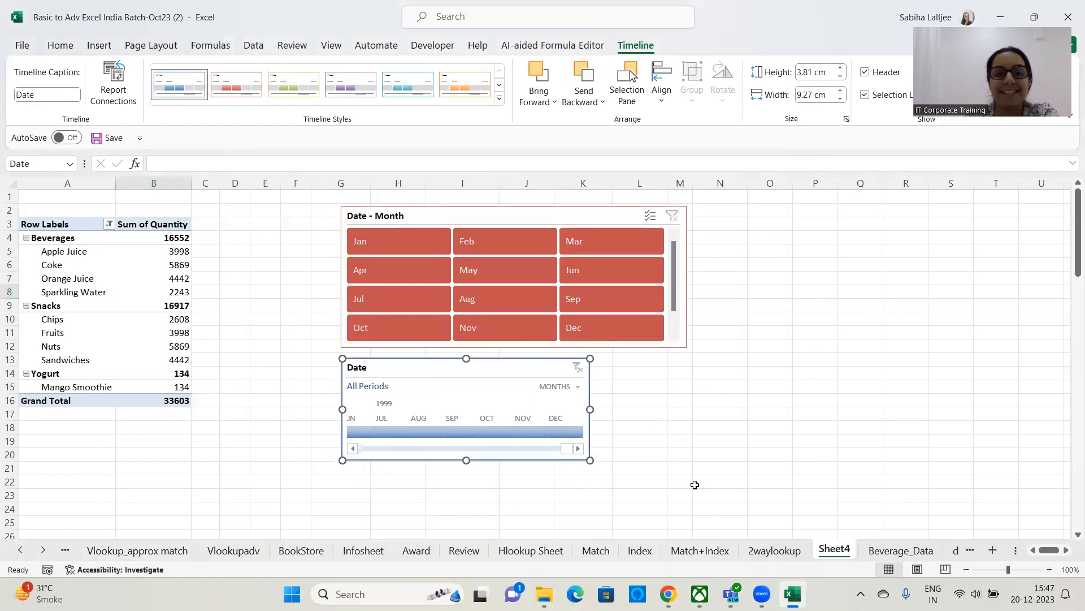
Change the timeline's caption to Timeseries Data.
click(71, 96)
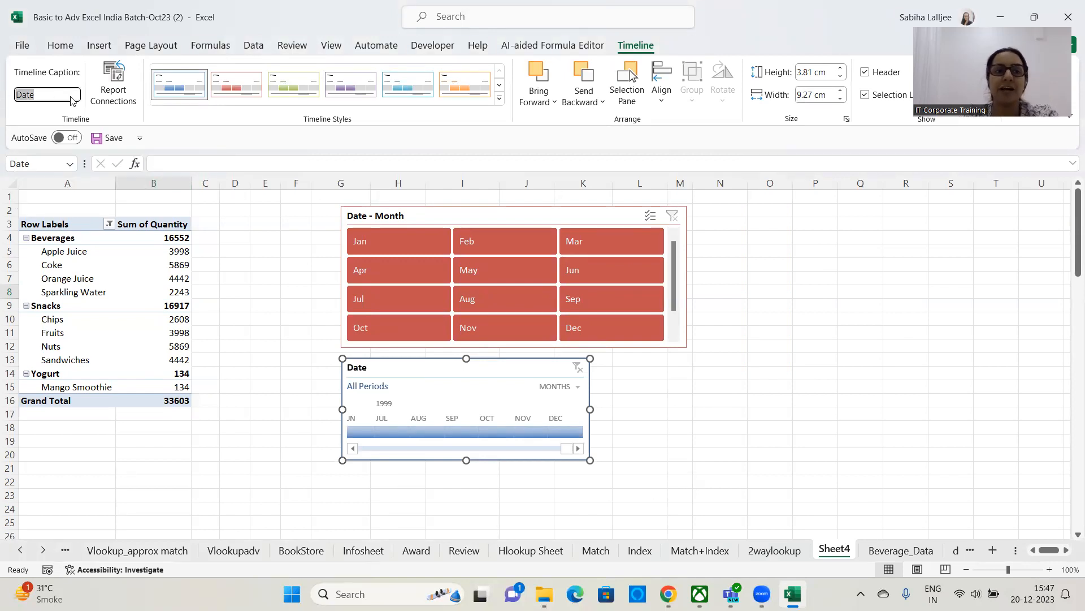
text(Time)
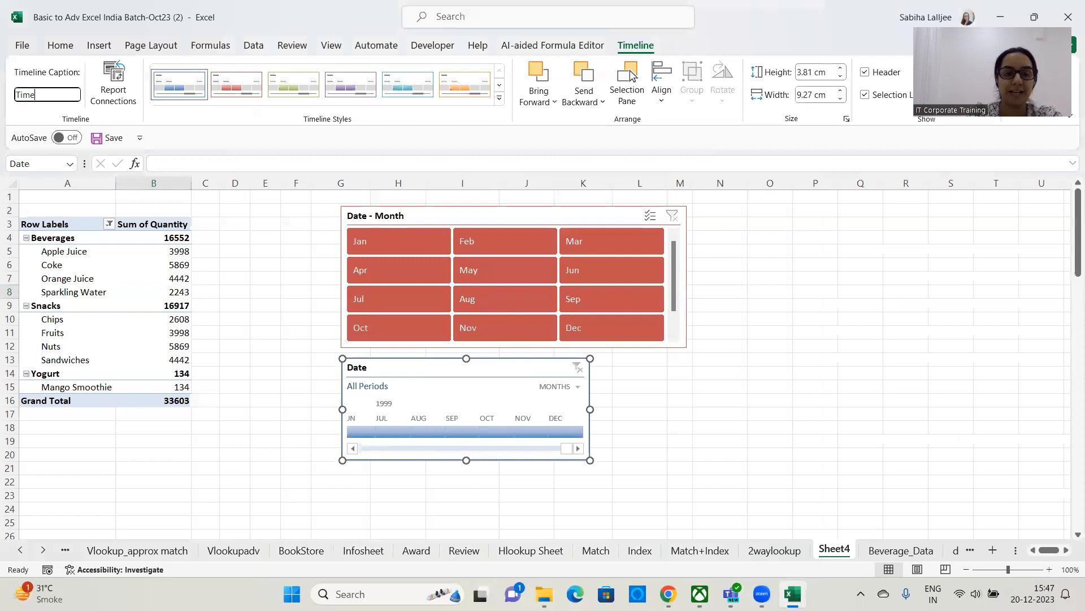
text(series Data)
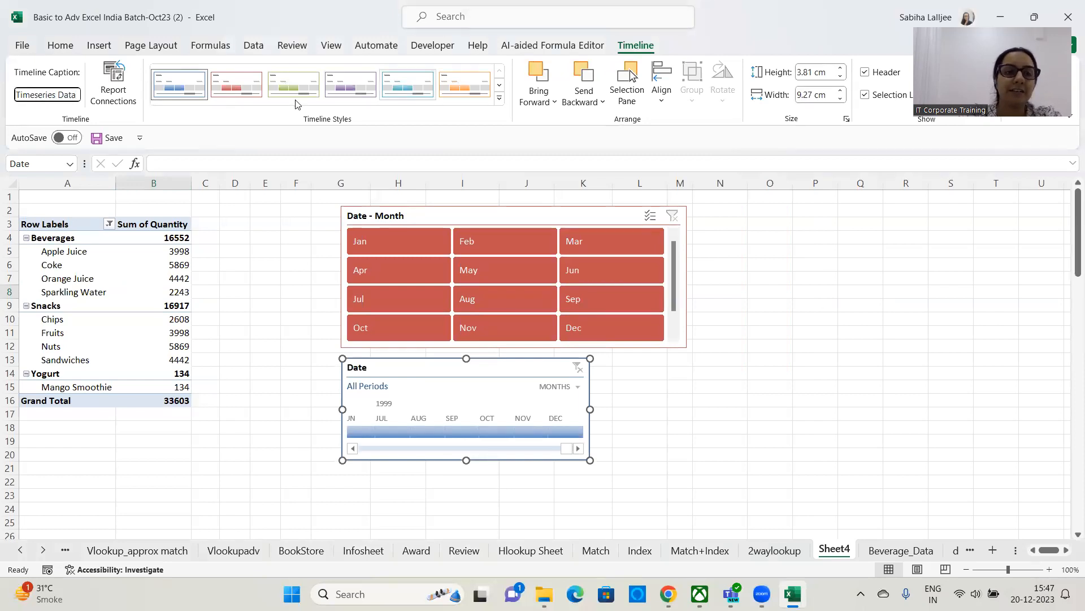
key(Return)
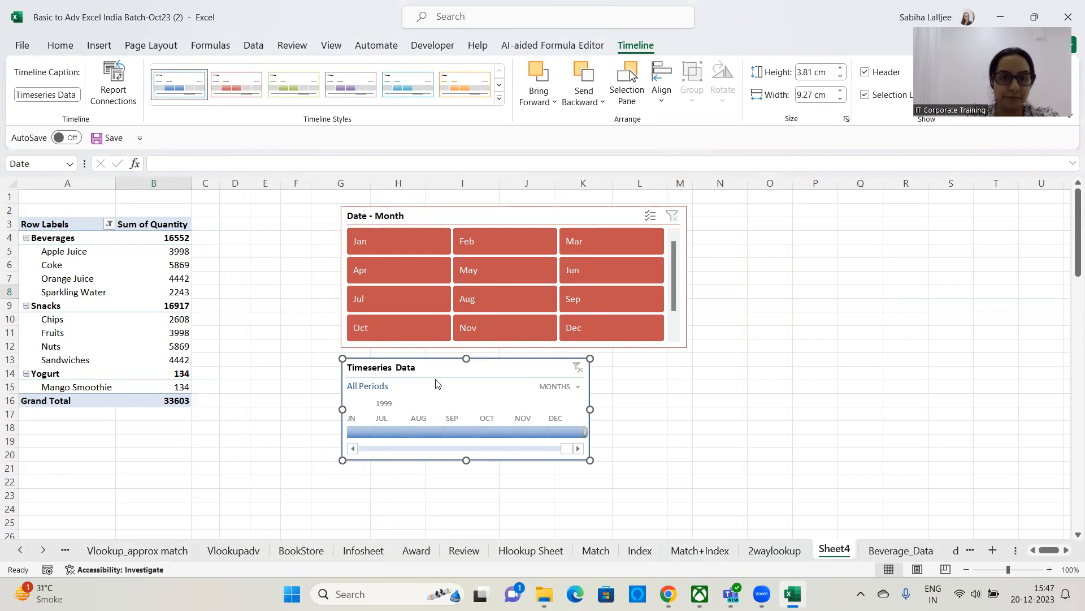
Widen the timeline to about 12.93 cm to match the slicer, and apply the dark red timeline style.
drag(592, 410, 688, 408)
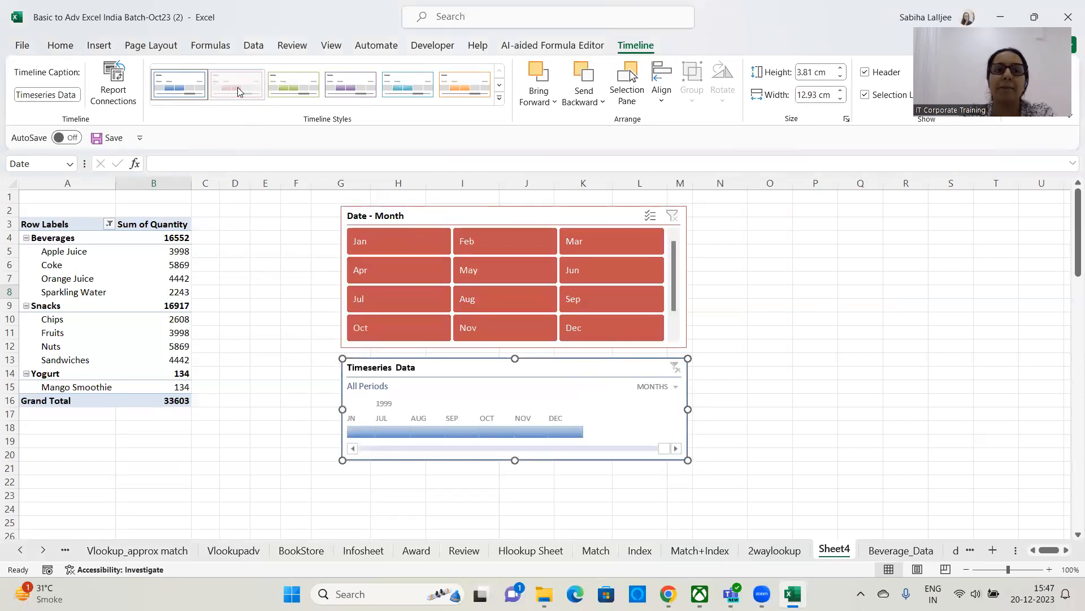
click(291, 87)
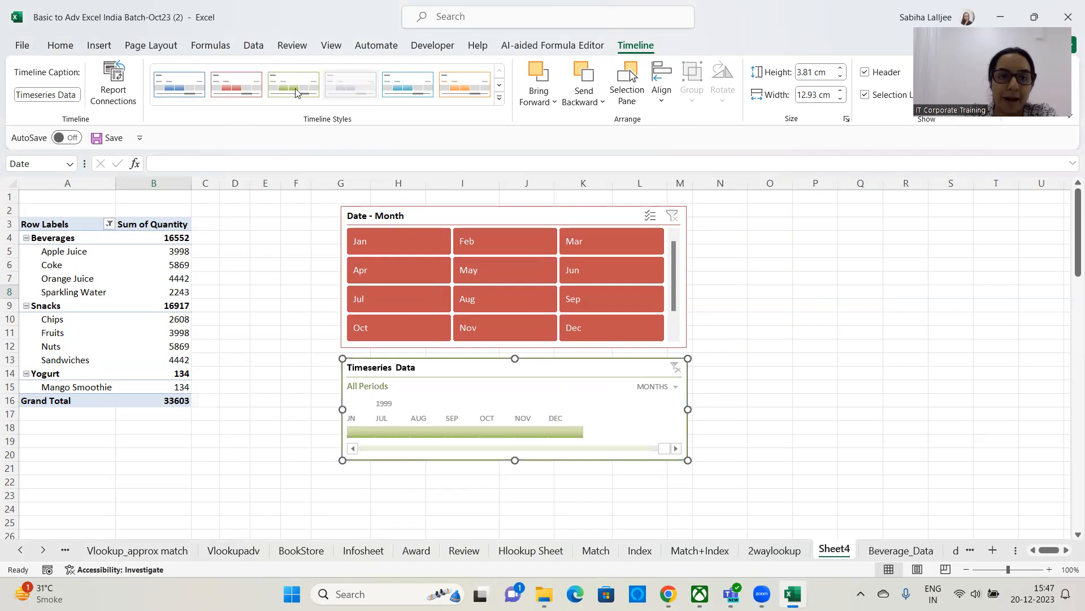
click(331, 89)
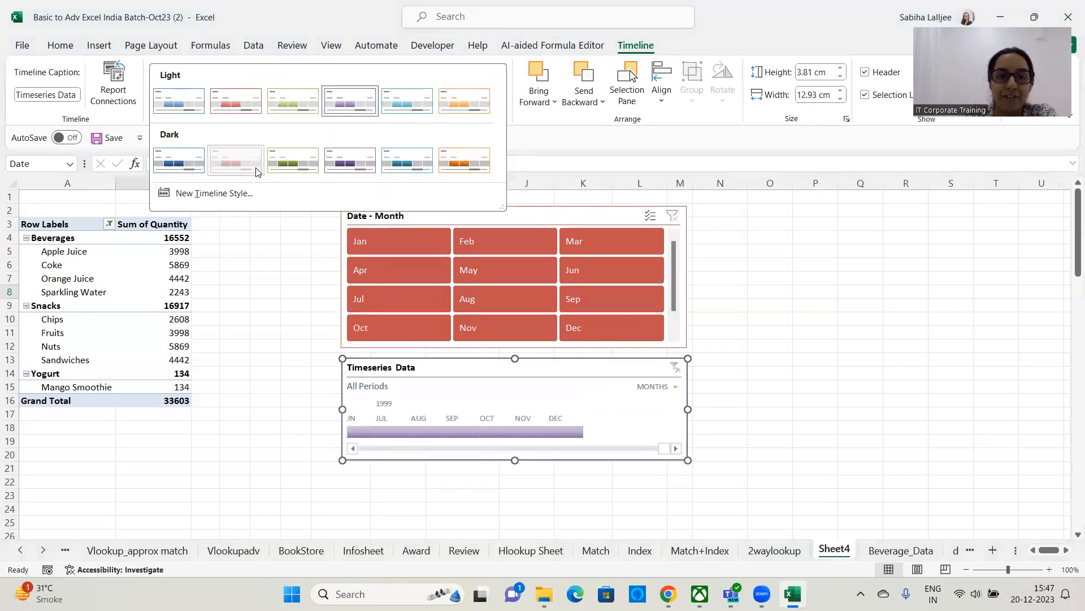
click(236, 161)
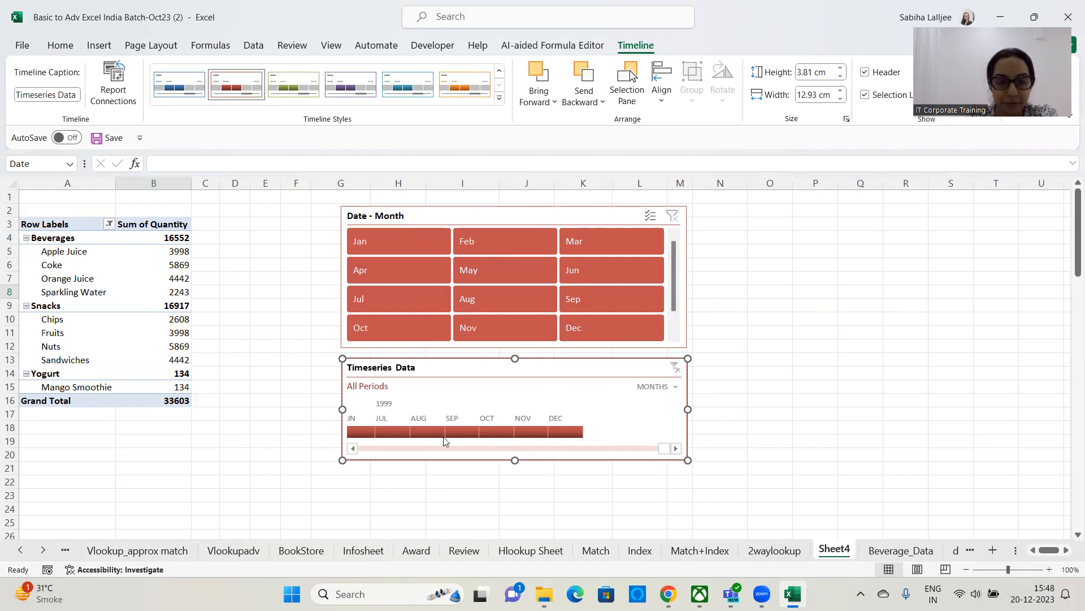
Filter the pivot table to July through December 1999 with the timeline, and clear the timeline filter.
click(392, 432)
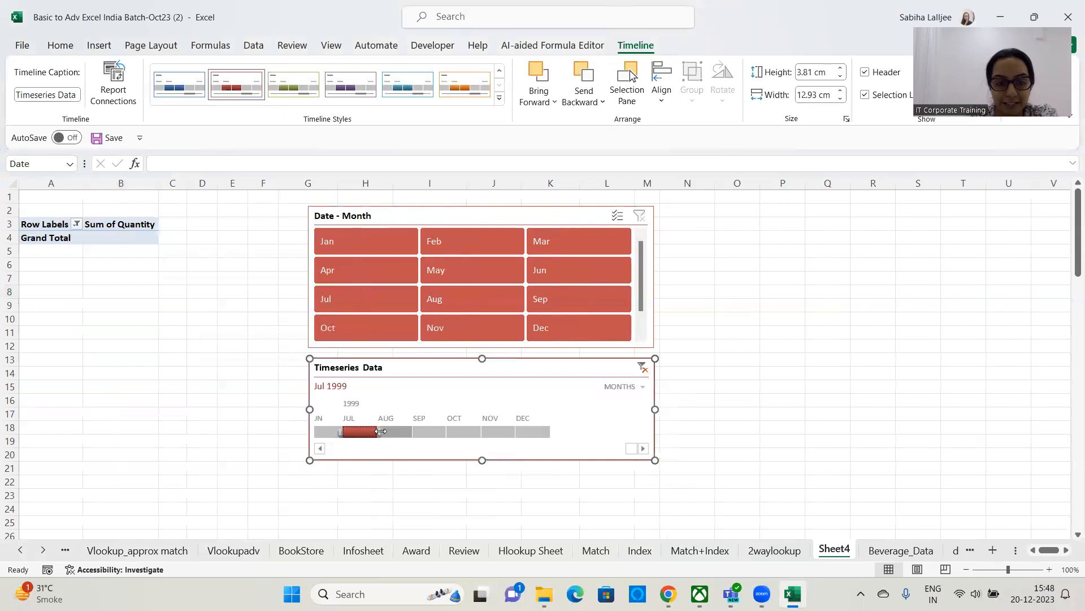
drag(379, 432, 556, 431)
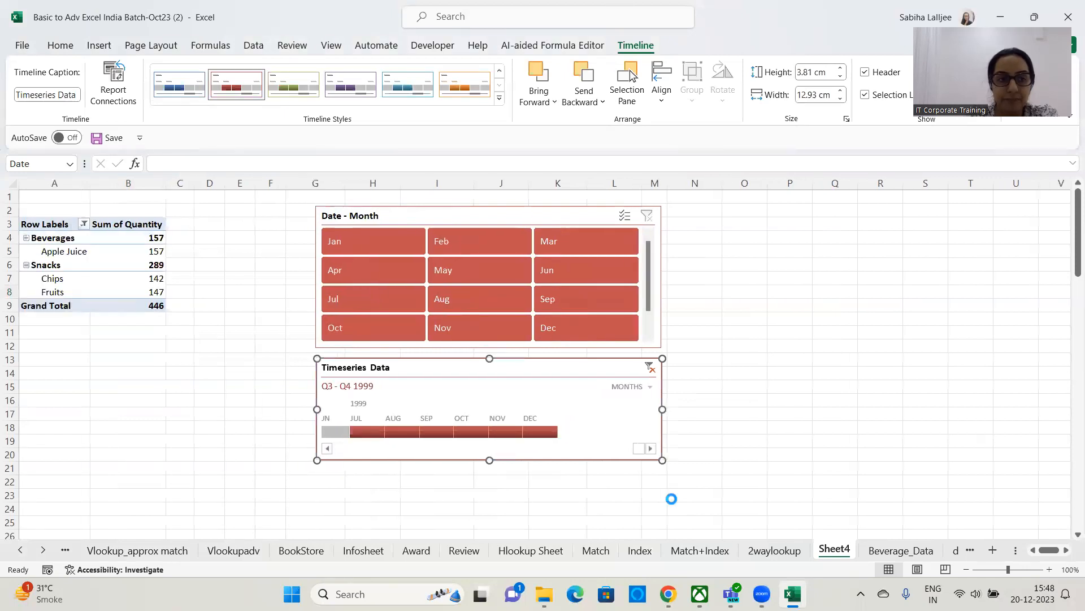
click(650, 368)
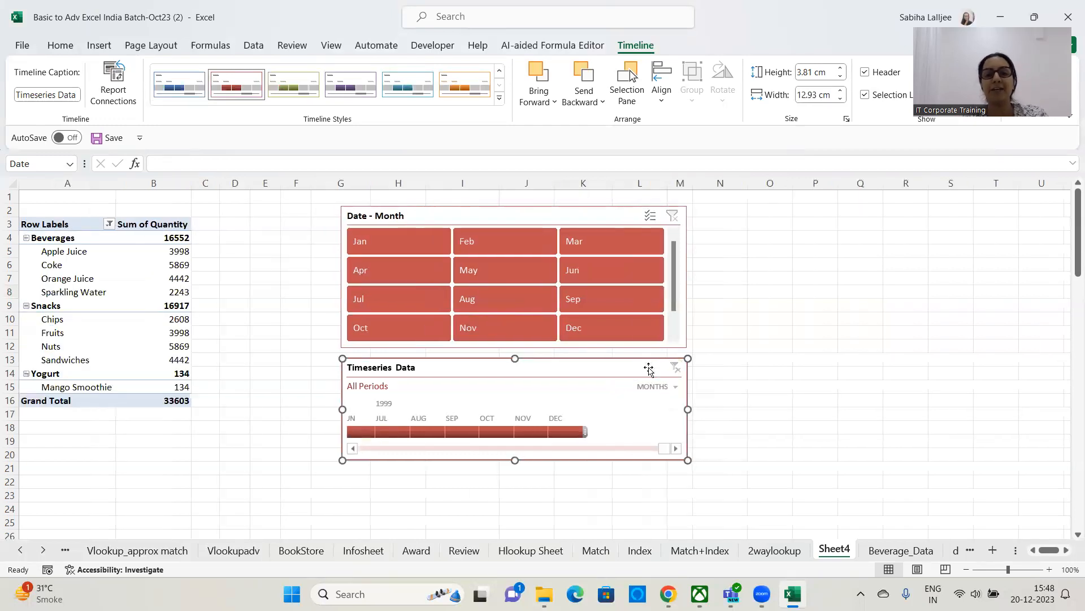
Filter the pivot table to June through December 1999 with the timeline, and clear the timeline filter.
click(371, 432)
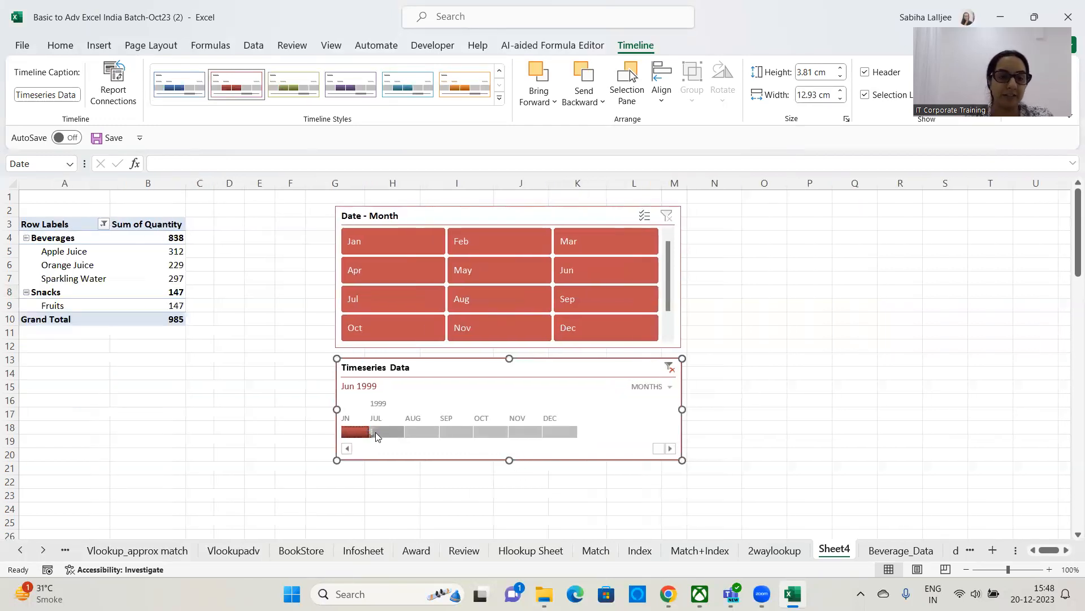
drag(376, 432, 577, 428)
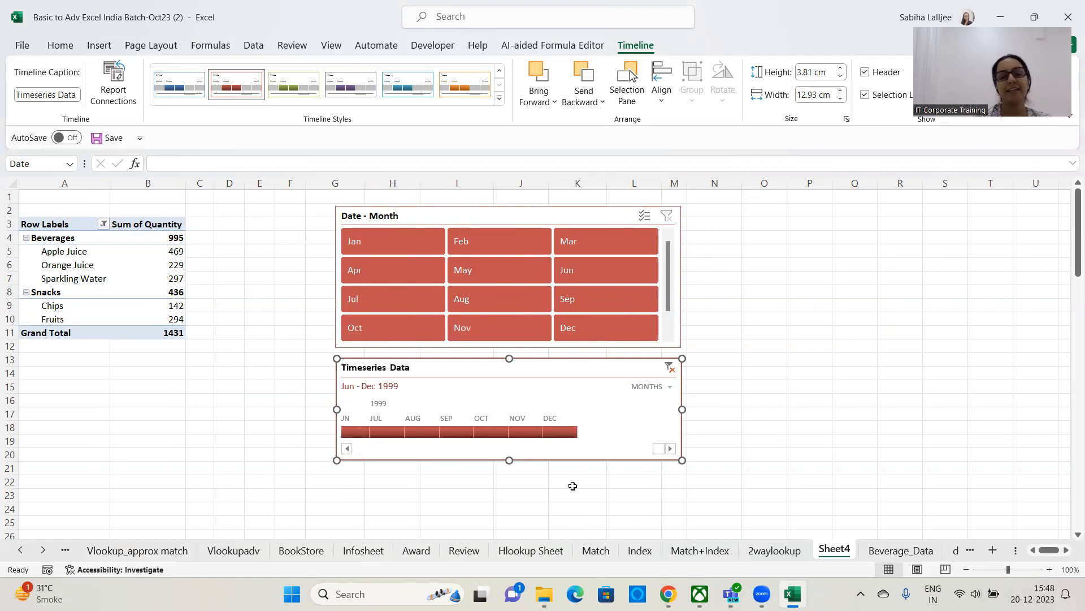
click(669, 368)
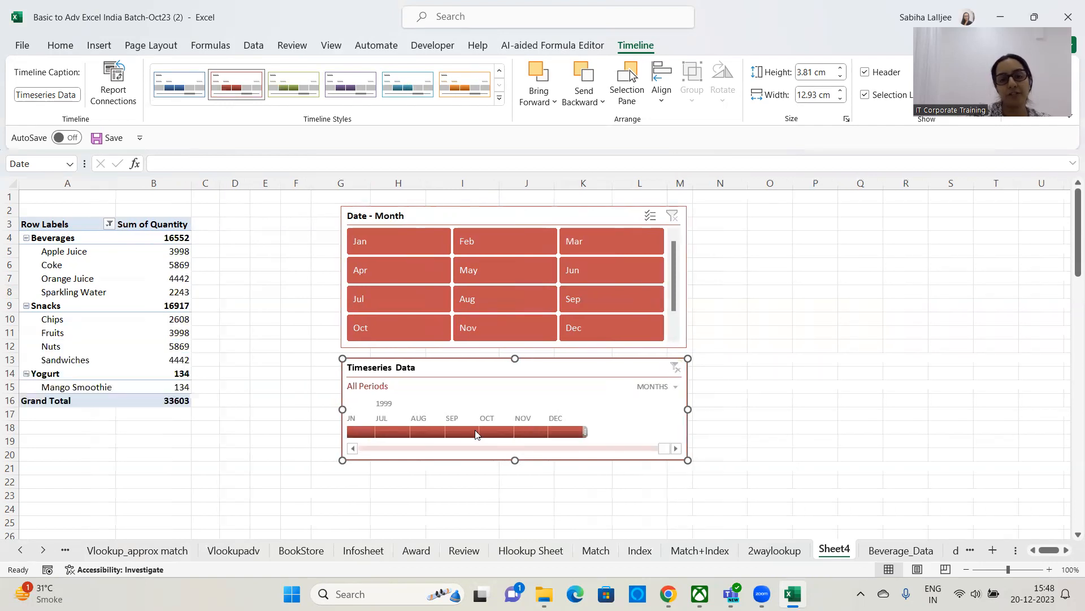
Filter the pivot table to June through December 1999 with the timeline.
click(382, 432)
click(363, 433)
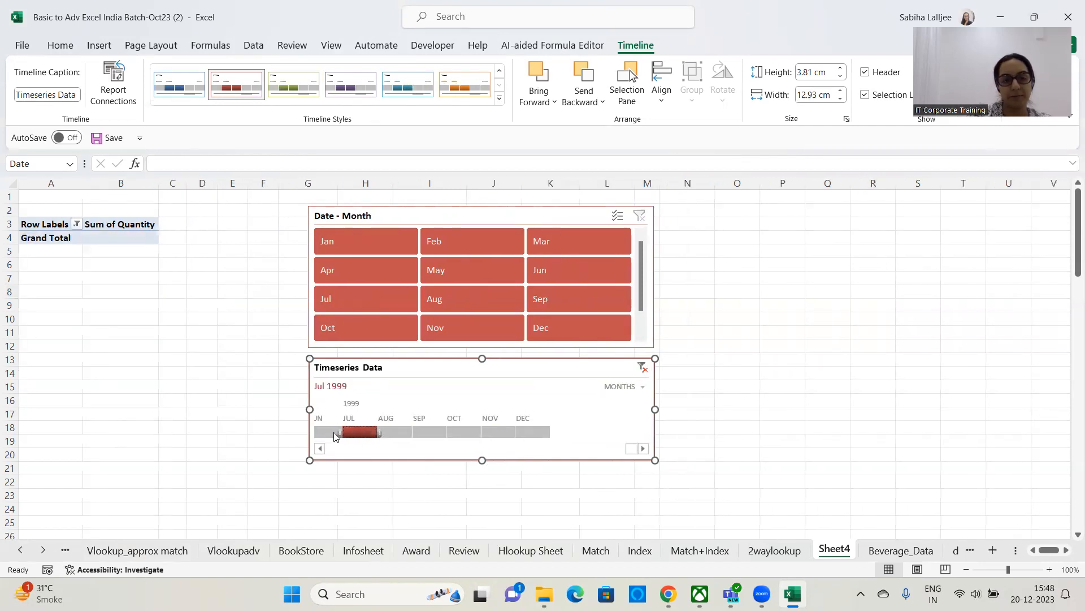
drag(352, 434, 618, 424)
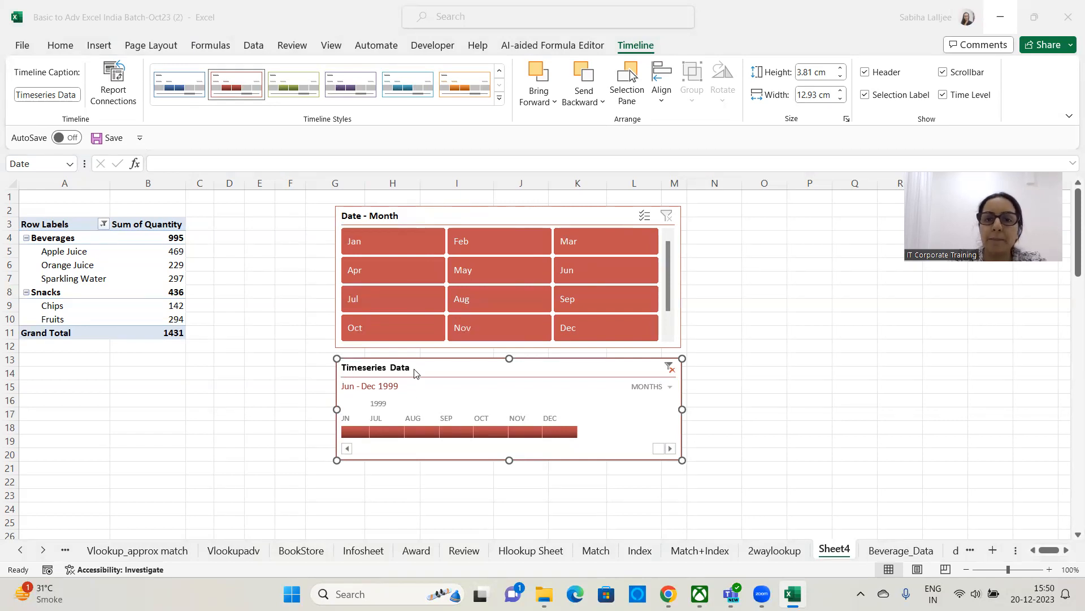
Hide the timeline's header and show it again.
click(865, 73)
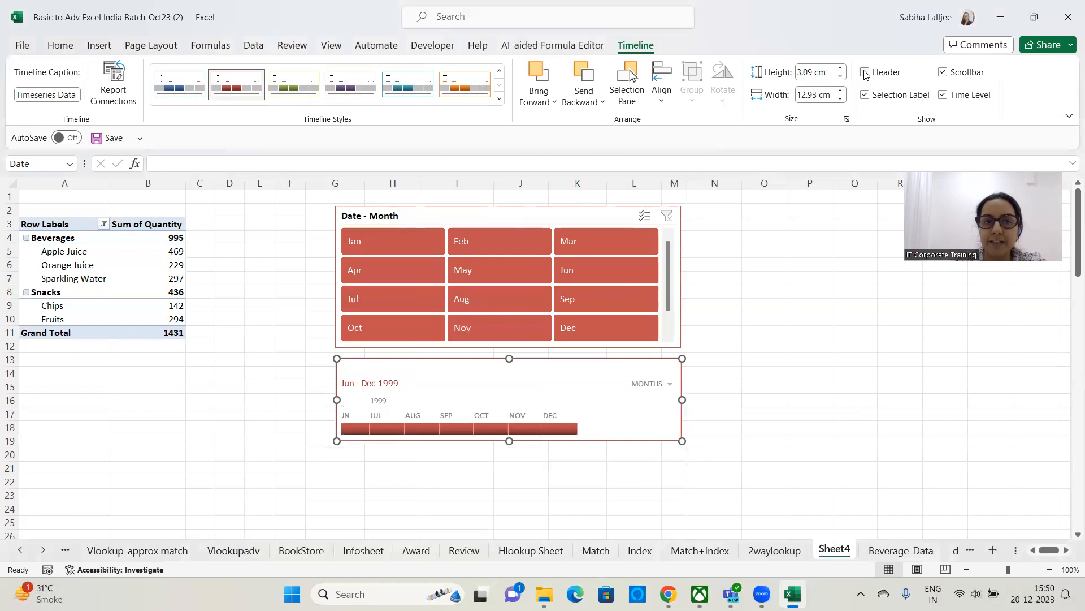
click(865, 74)
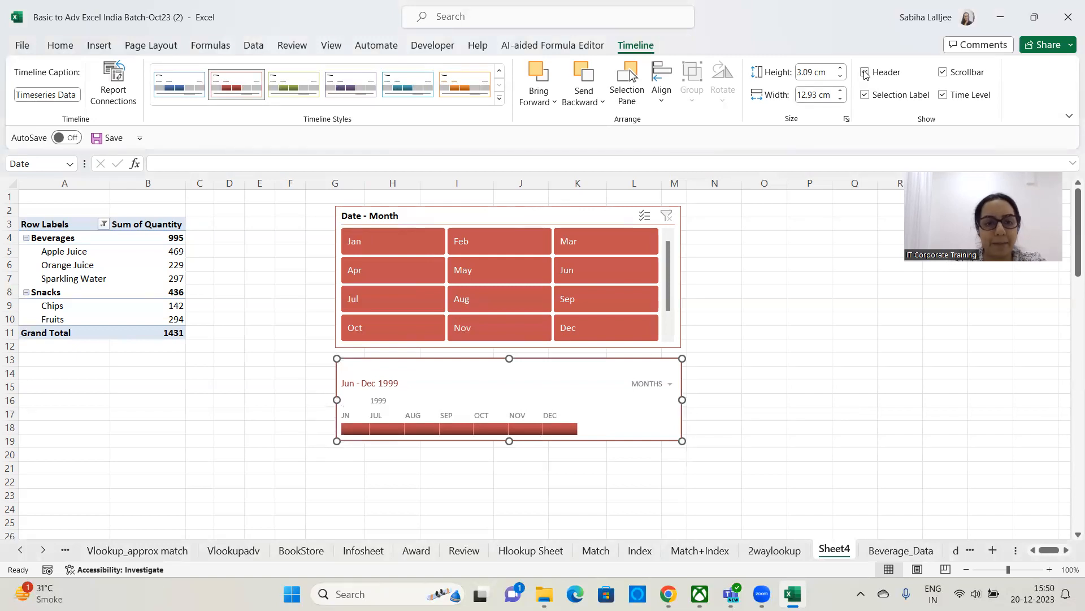
click(865, 73)
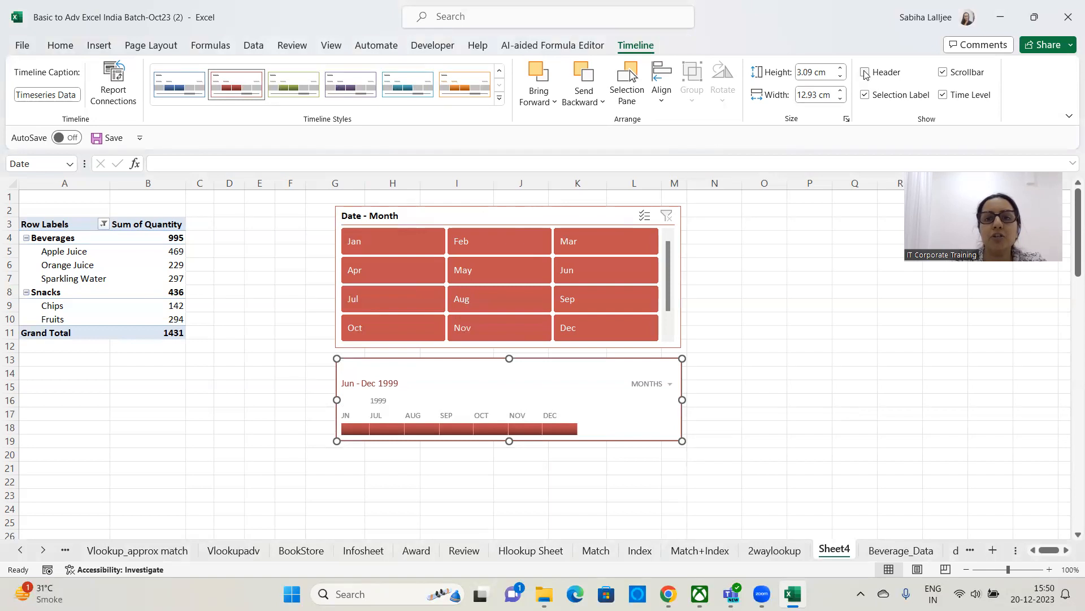
click(865, 74)
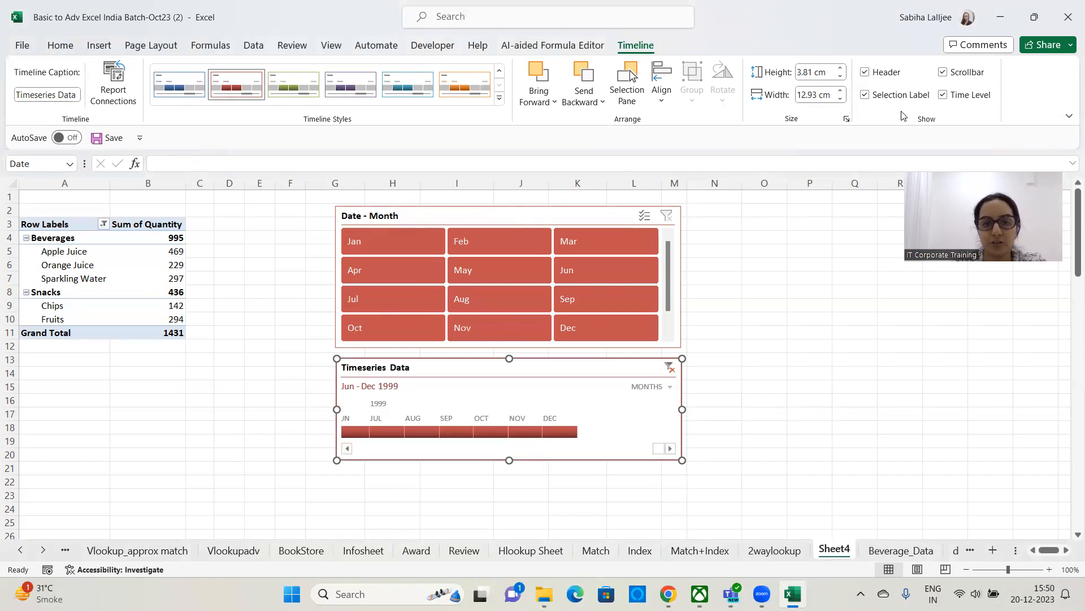
Turn the timeline's selection label off and on again several times, leaving it displayed.
click(867, 97)
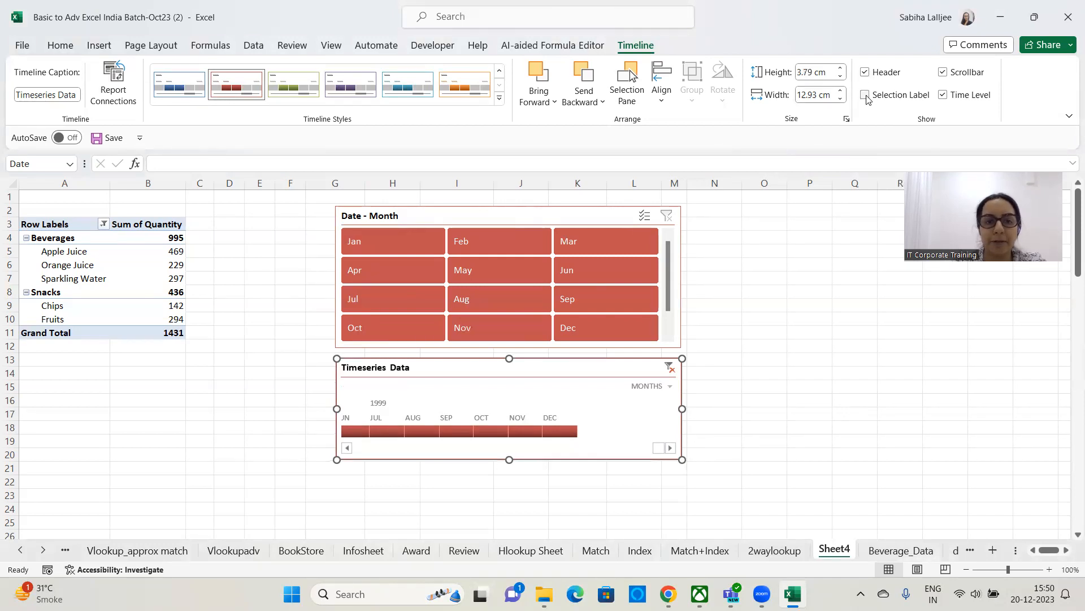
click(866, 97)
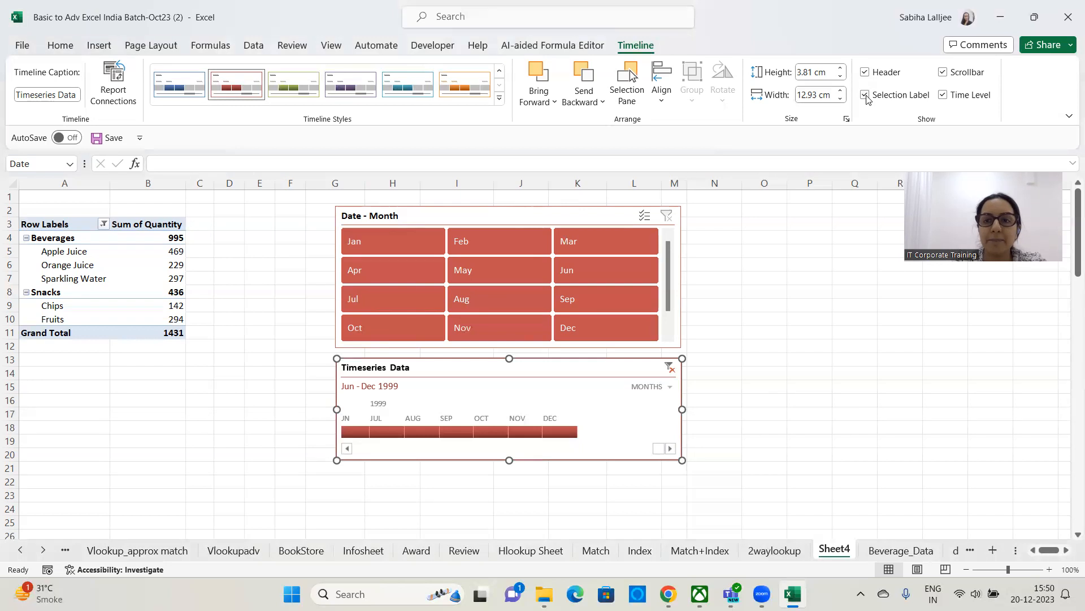
click(866, 96)
click(867, 97)
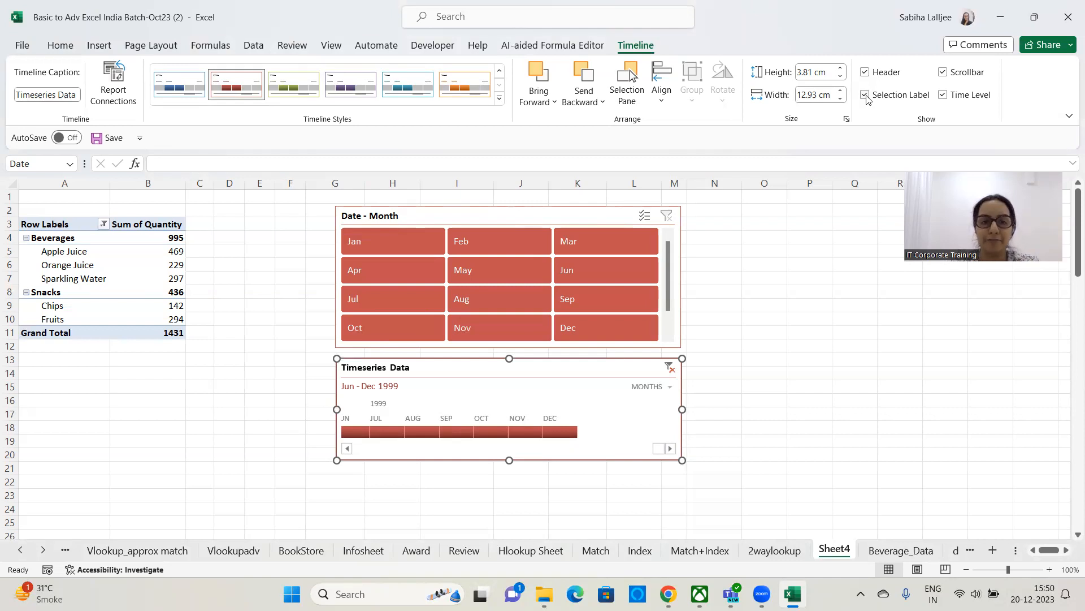
drag(659, 448, 569, 449)
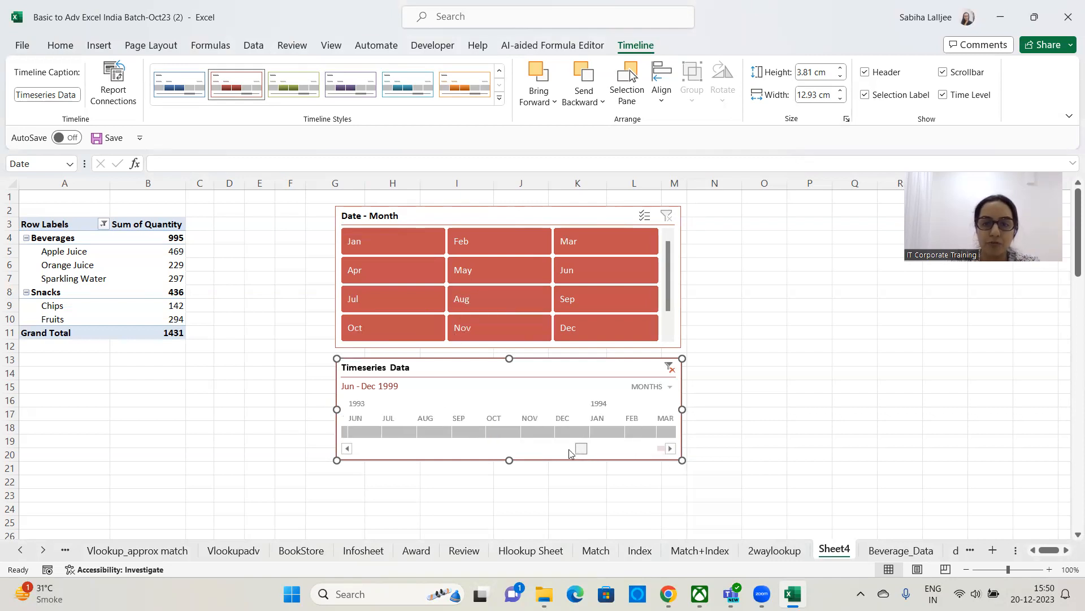
click(869, 97)
click(868, 97)
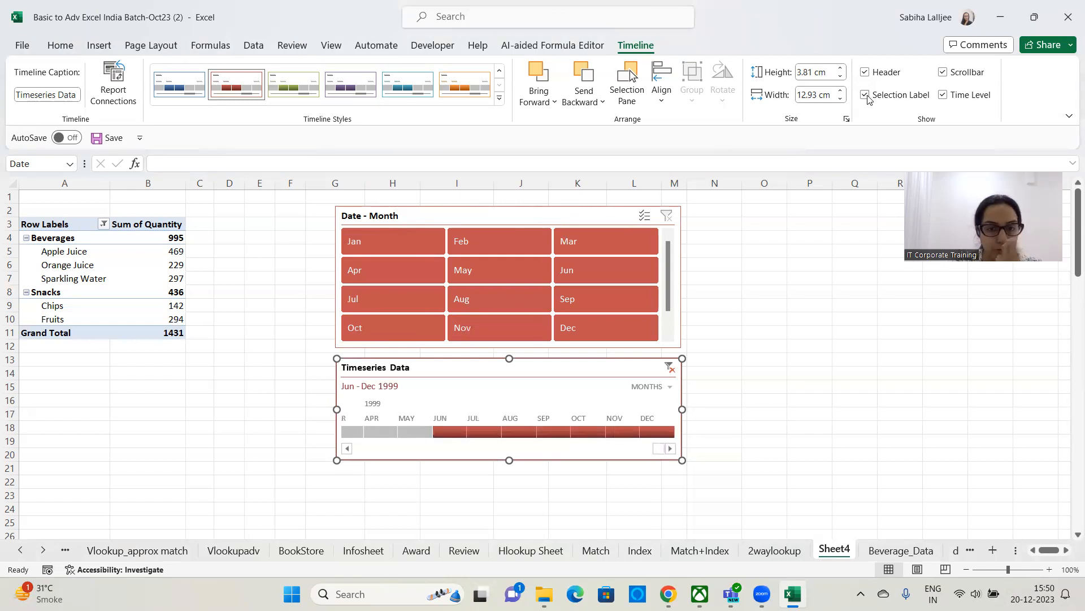
click(869, 97)
click(865, 97)
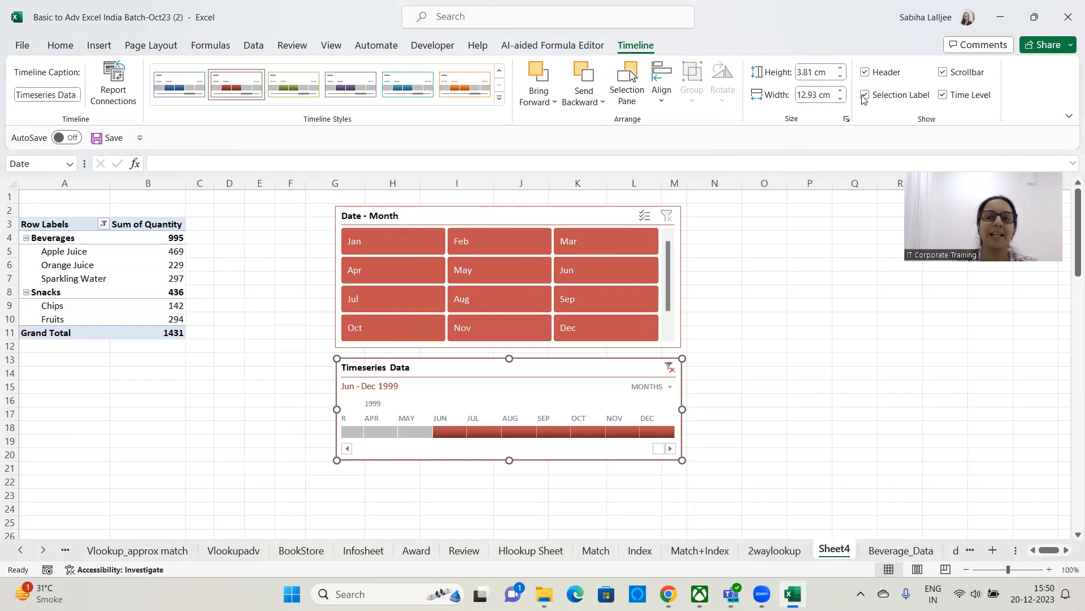
click(865, 96)
click(864, 96)
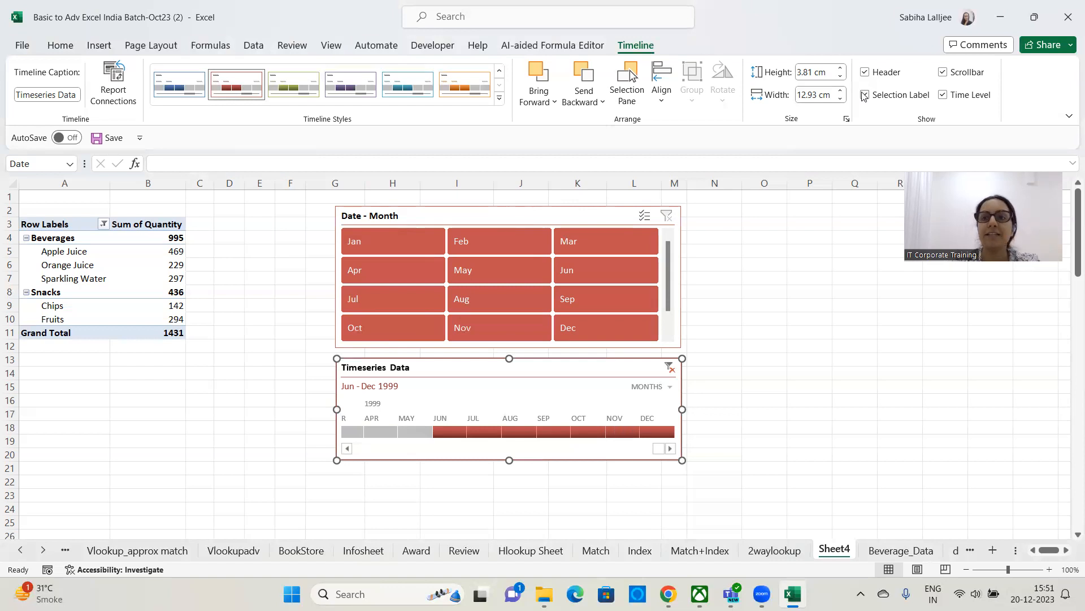
Examine the timeline's earlier months by moving back and forward through the 1990s.
drag(660, 449, 371, 455)
drag(511, 457, 588, 457)
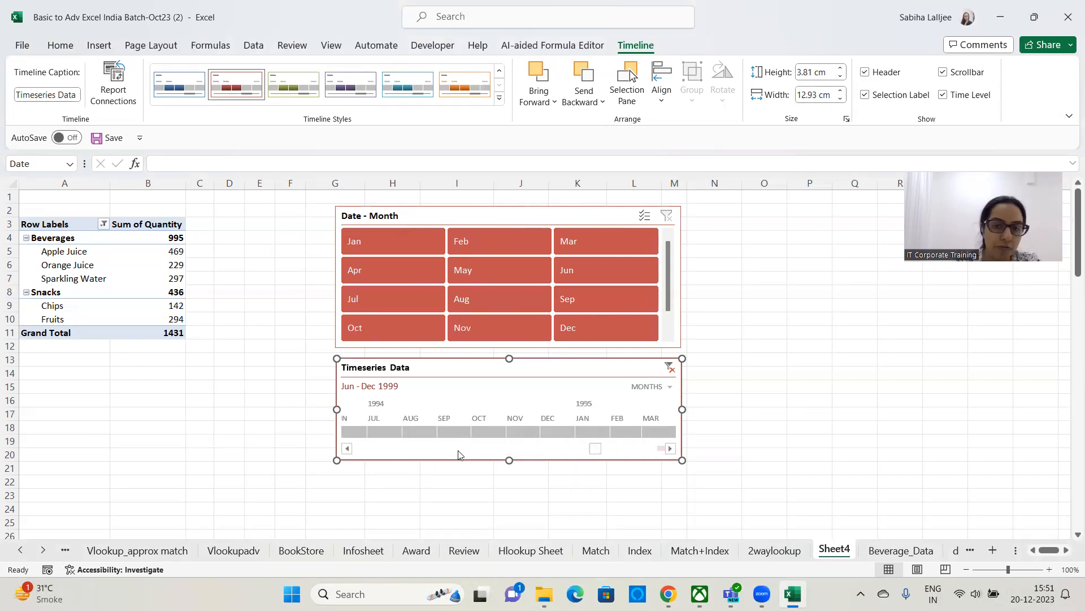
click(347, 448)
click(346, 450)
click(346, 450)
click(346, 450)
click(346, 450)
click(346, 451)
click(346, 450)
click(345, 451)
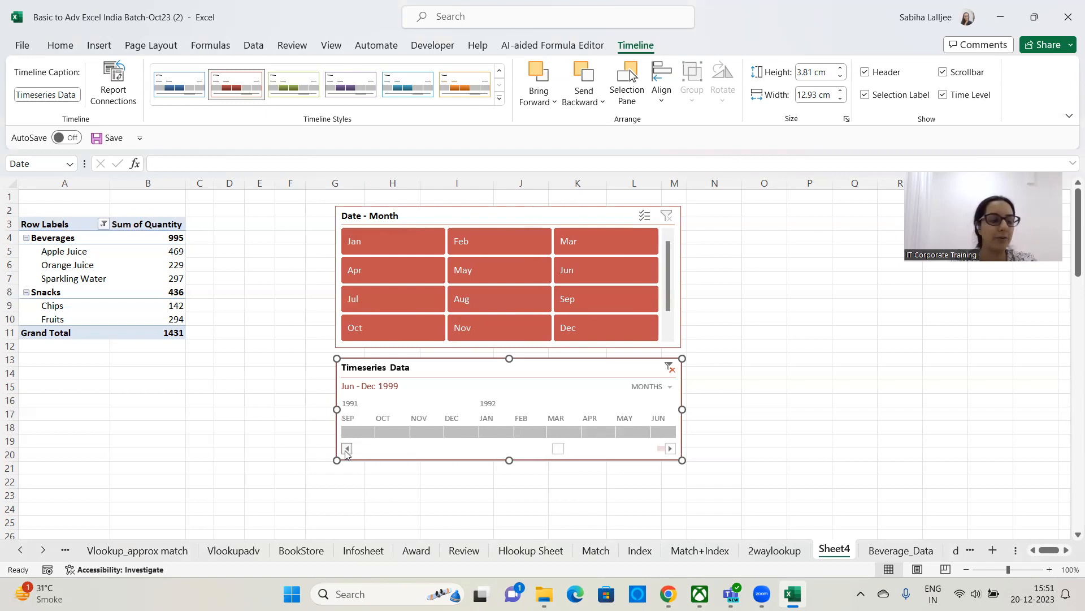
click(669, 449)
click(669, 450)
click(670, 449)
click(669, 449)
click(669, 449)
click(670, 449)
click(669, 449)
click(640, 450)
click(655, 451)
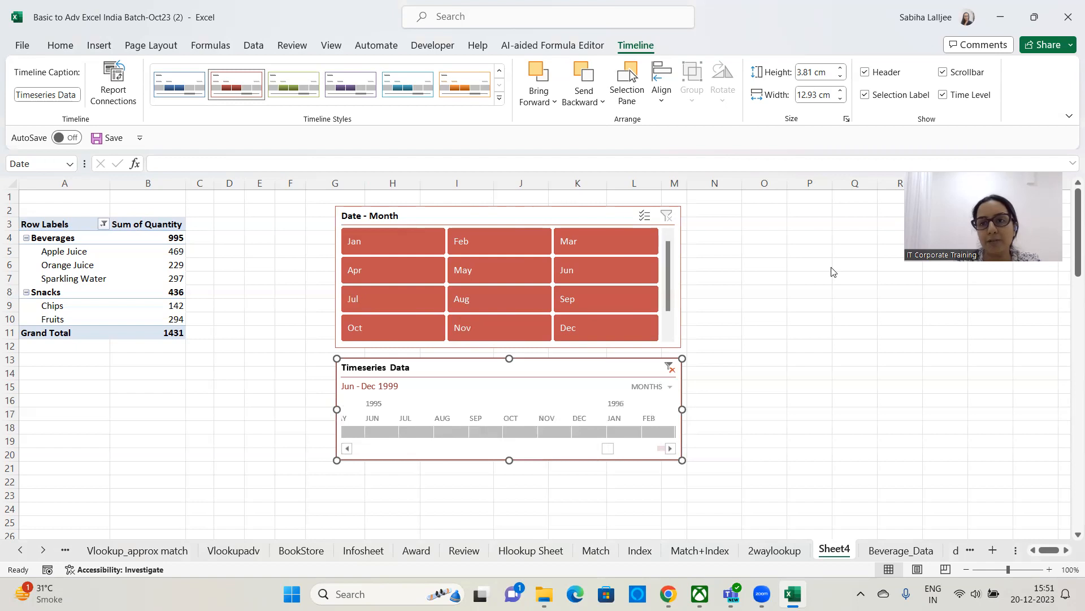
Hide the timeline's scrollbar and browse its months in both directions without it.
click(942, 74)
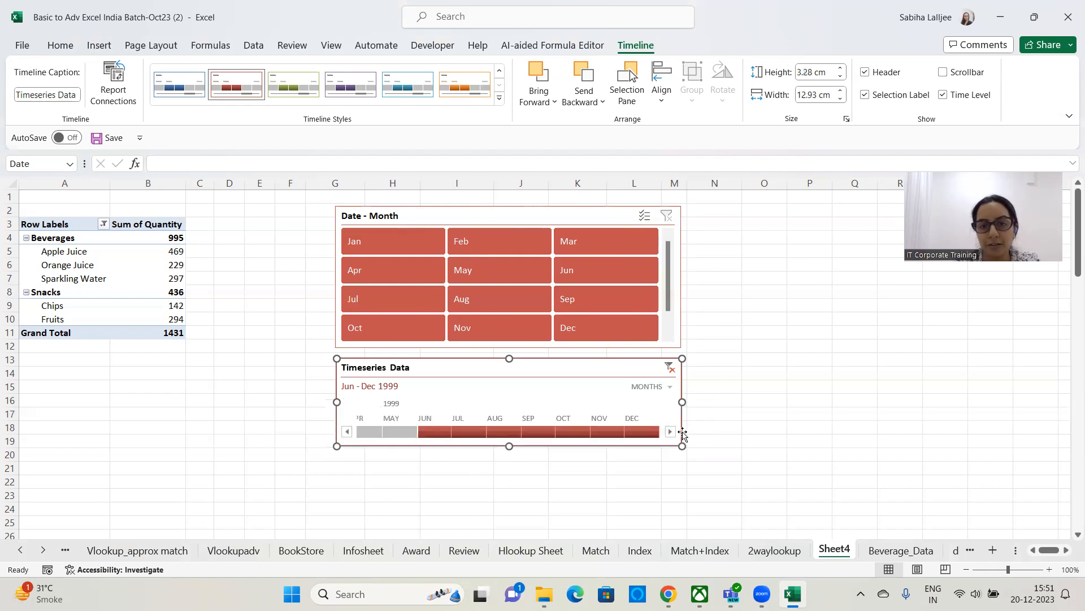
click(347, 432)
click(346, 434)
click(673, 434)
click(674, 434)
click(674, 435)
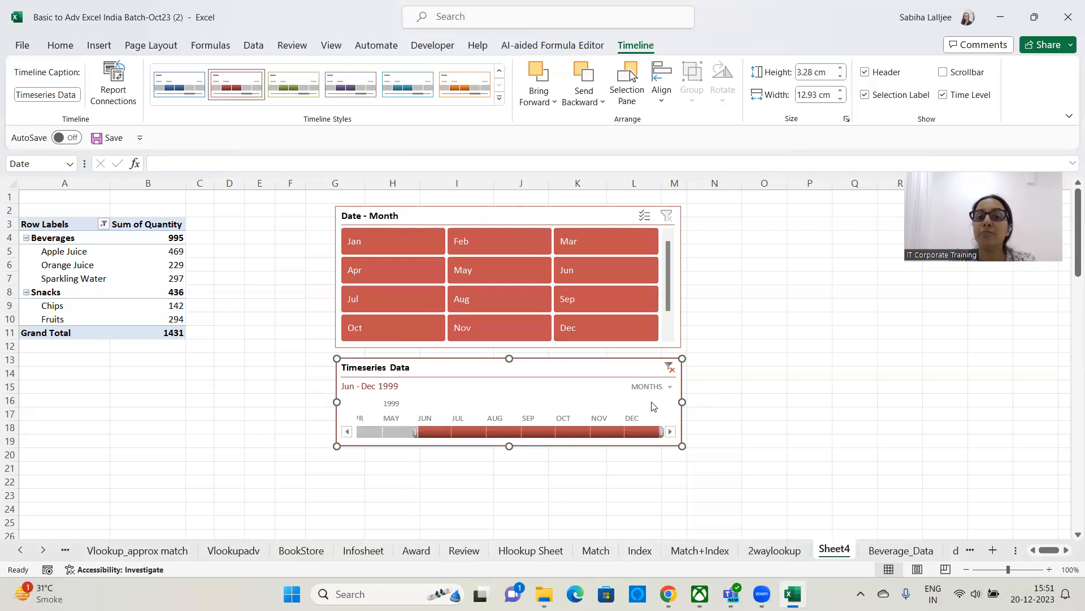
Change the timeline's time level to years, quarters and back to months, and finish on quarters.
click(669, 387)
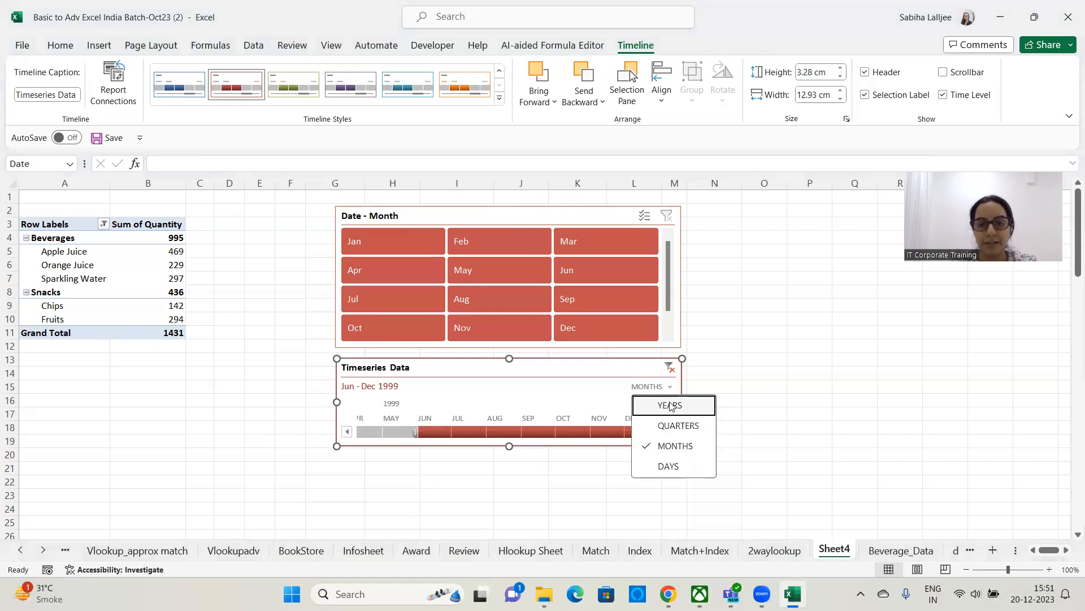
click(671, 410)
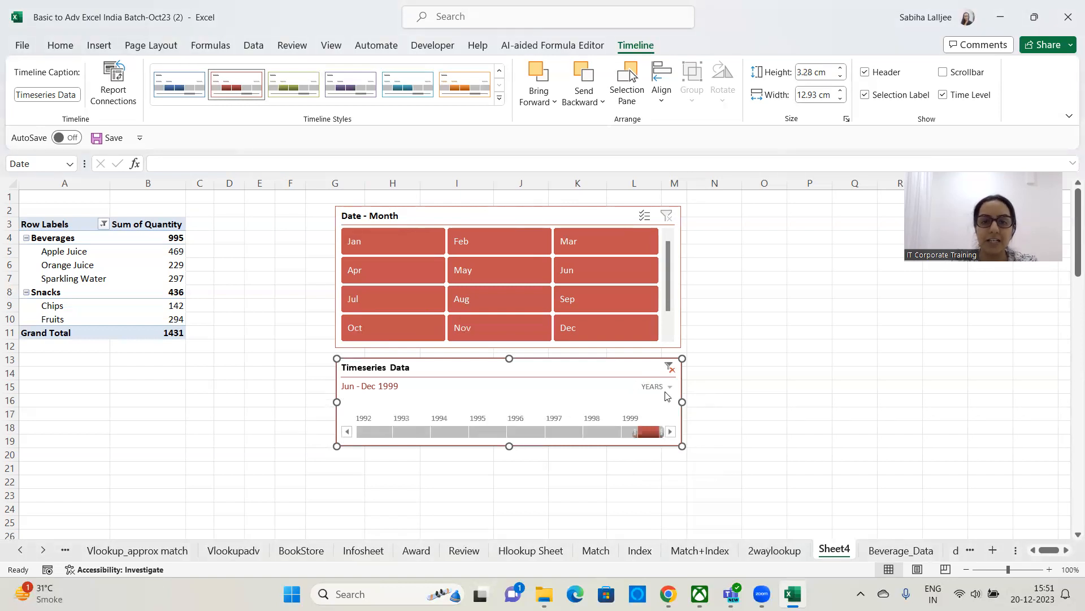
click(666, 387)
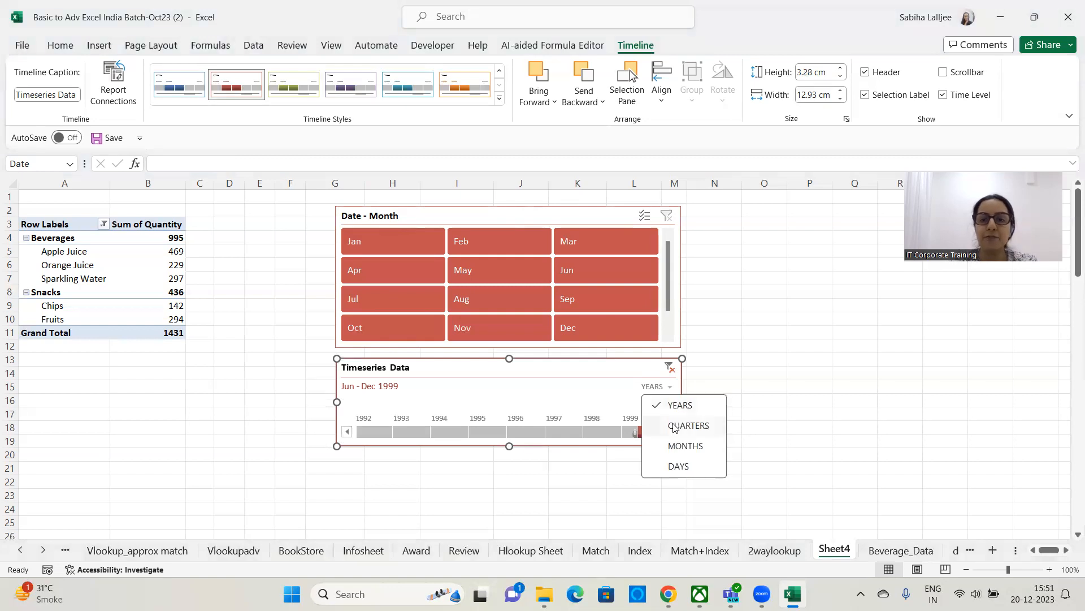
click(675, 425)
click(663, 389)
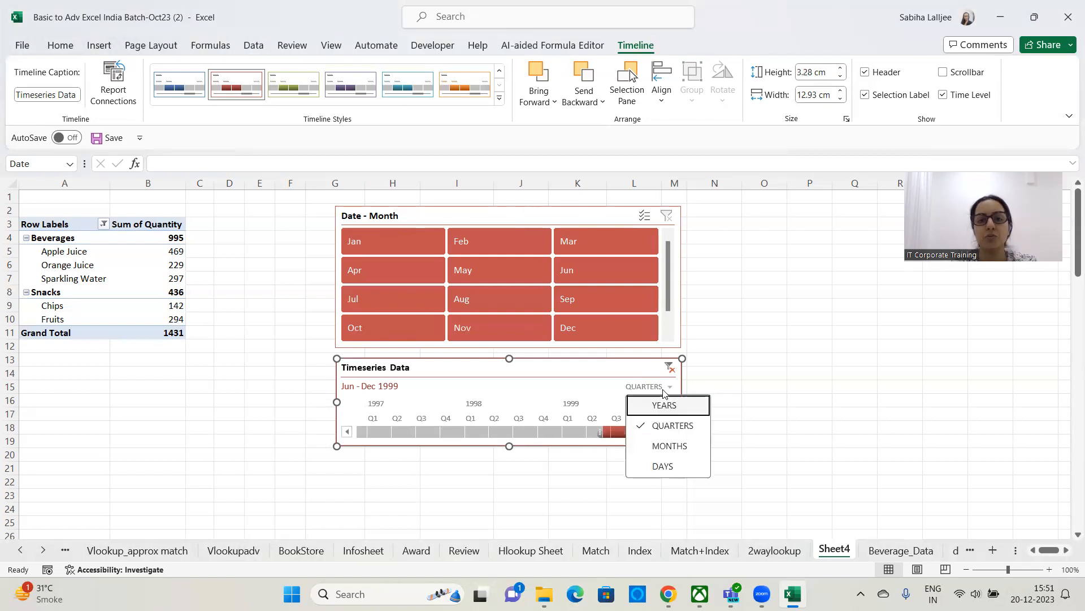
click(668, 446)
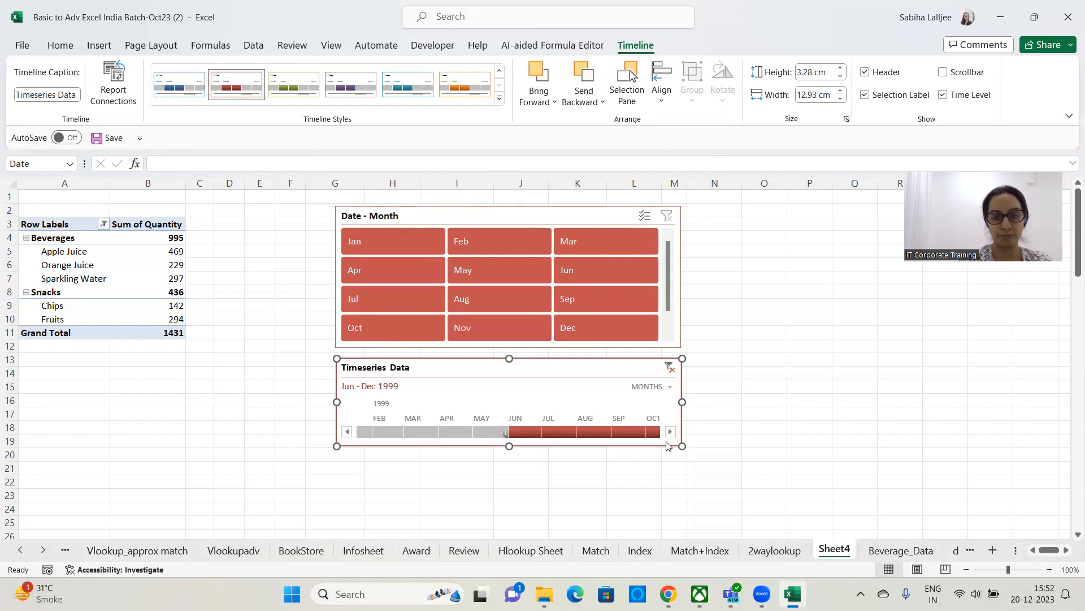
click(670, 387)
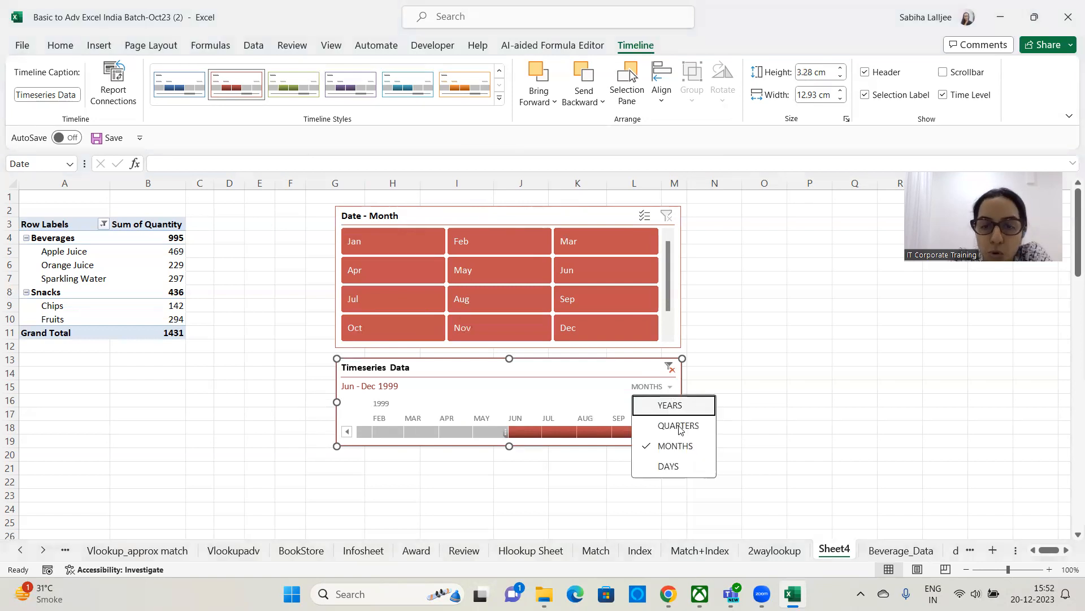
click(683, 426)
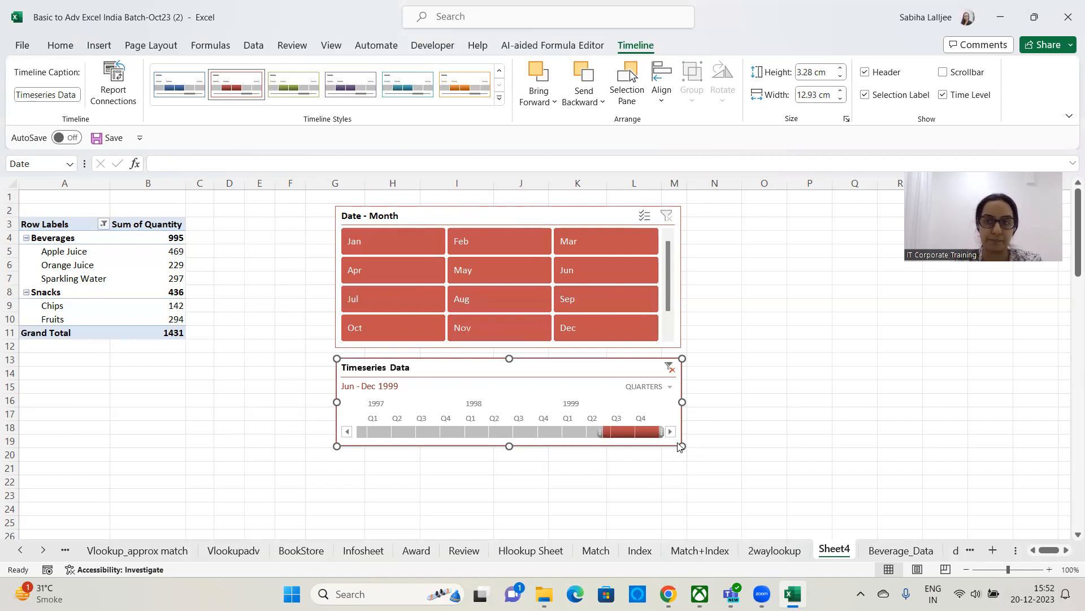
Restore the timeline's scrollbar and move the timeline slightly lower beneath the Date - Month slicer.
click(943, 73)
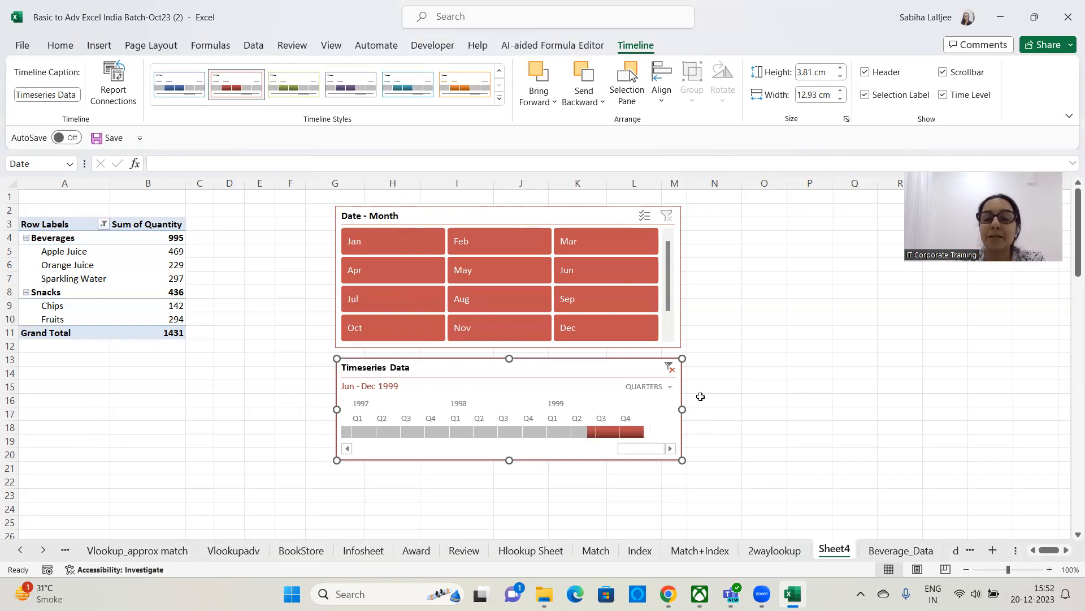
mouse_move(641, 448)
mouse_down()
mouse_move(396, 464)
mouse_move(656, 452)
mouse_up()
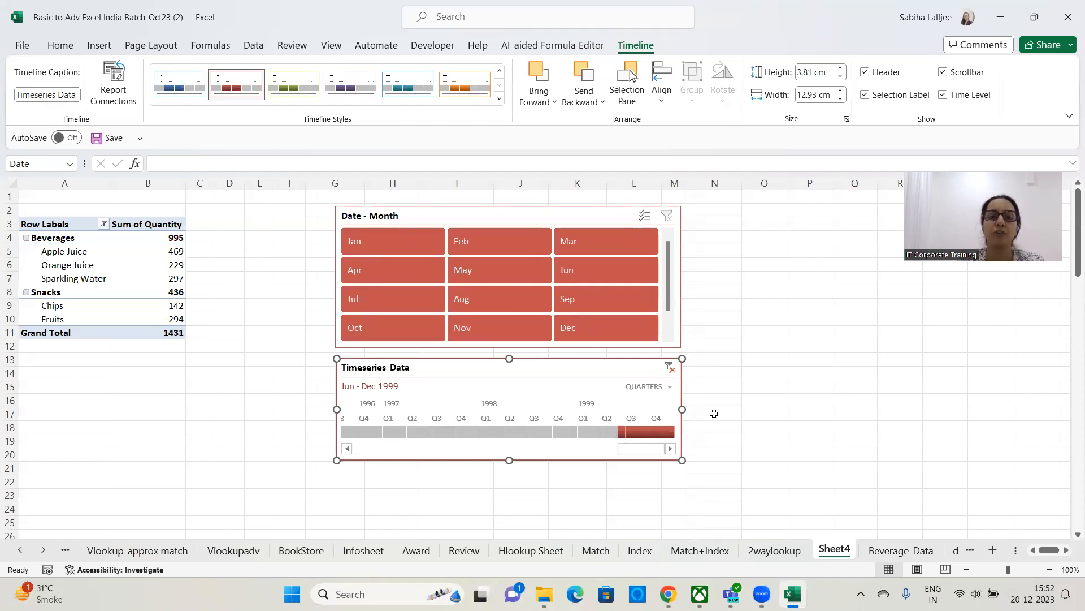
click(766, 391)
drag(551, 368, 551, 369)
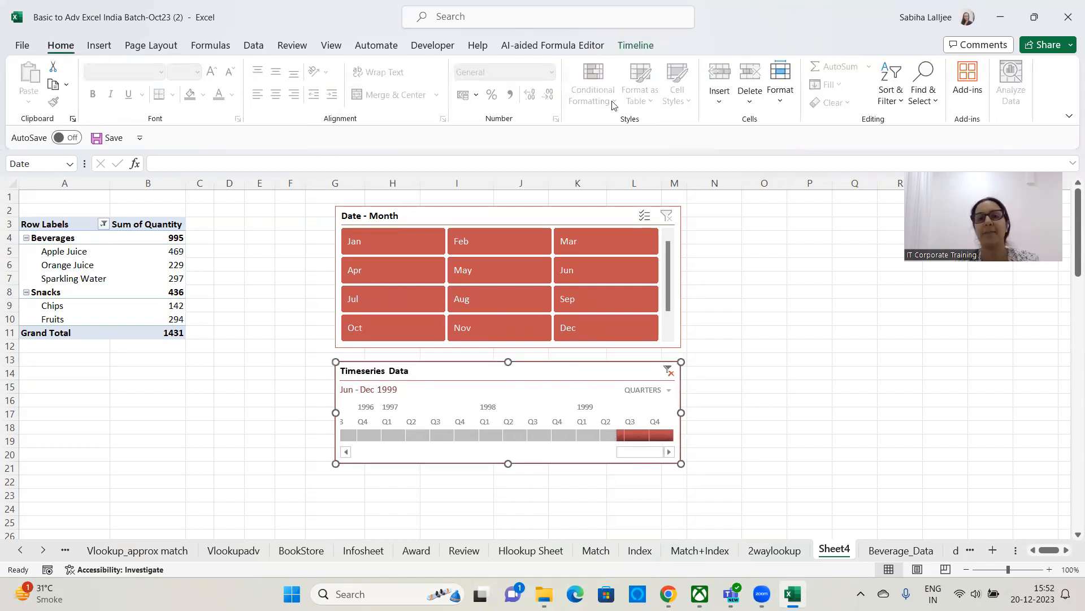
click(637, 46)
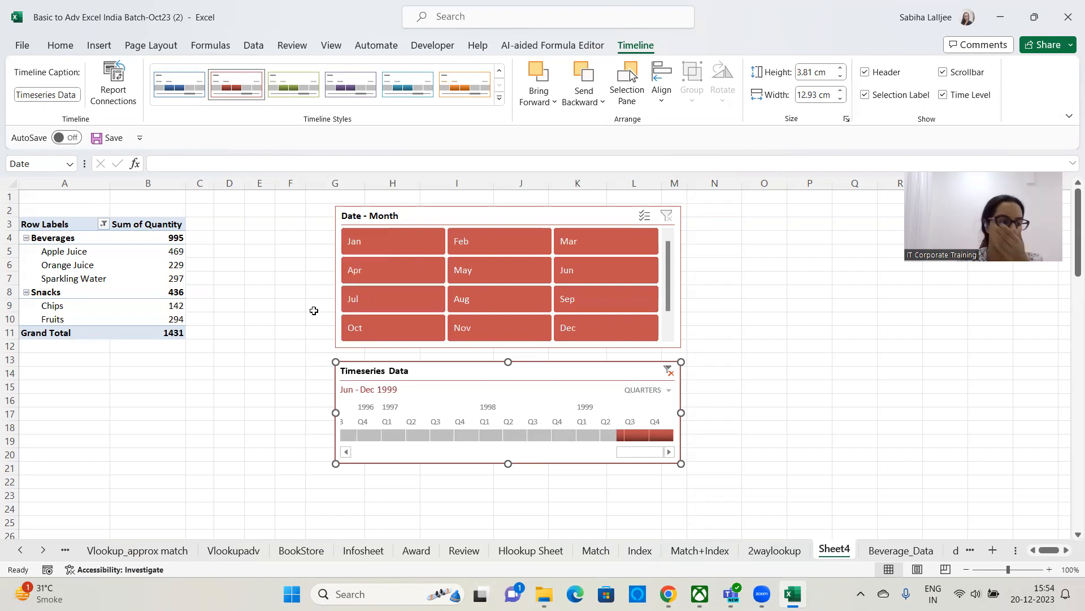
click(277, 320)
click(249, 349)
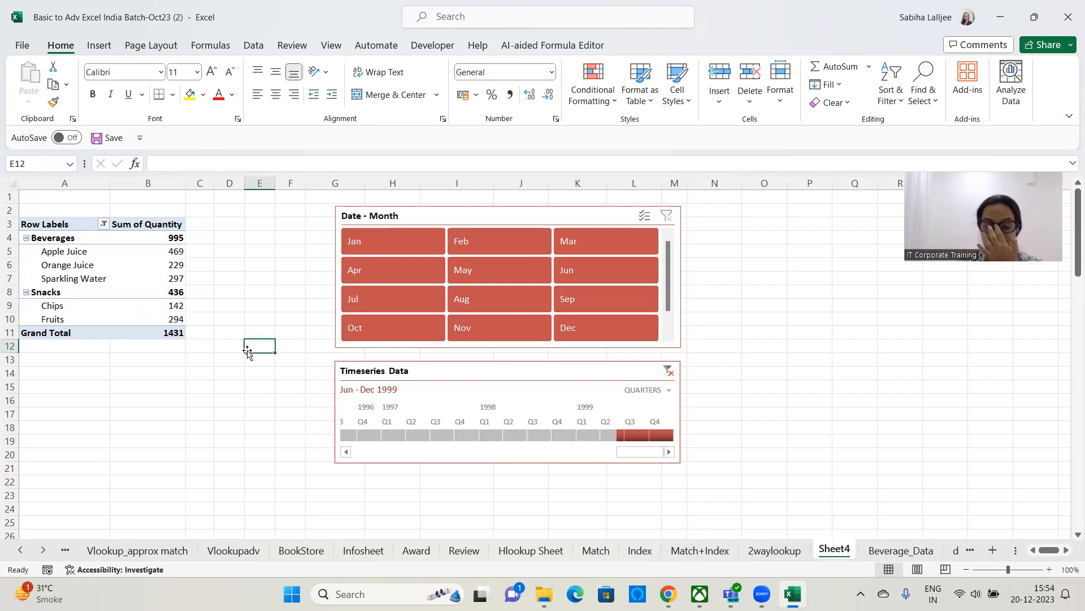
click(428, 371)
click(136, 312)
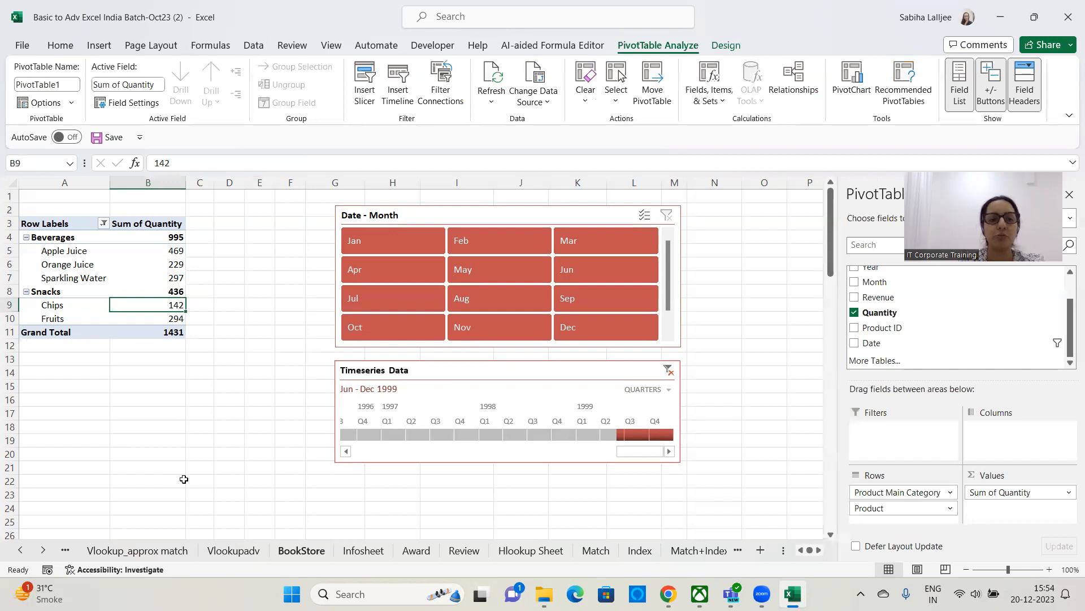
click(256, 436)
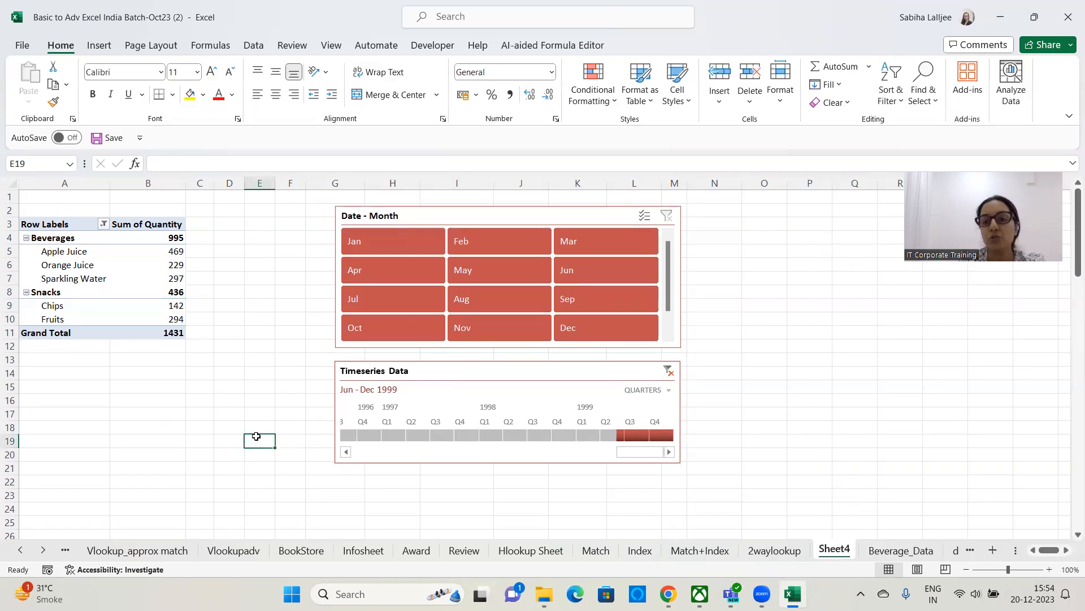
Go to the Beverage_Data sheet to view the pivot table's source table.
click(891, 551)
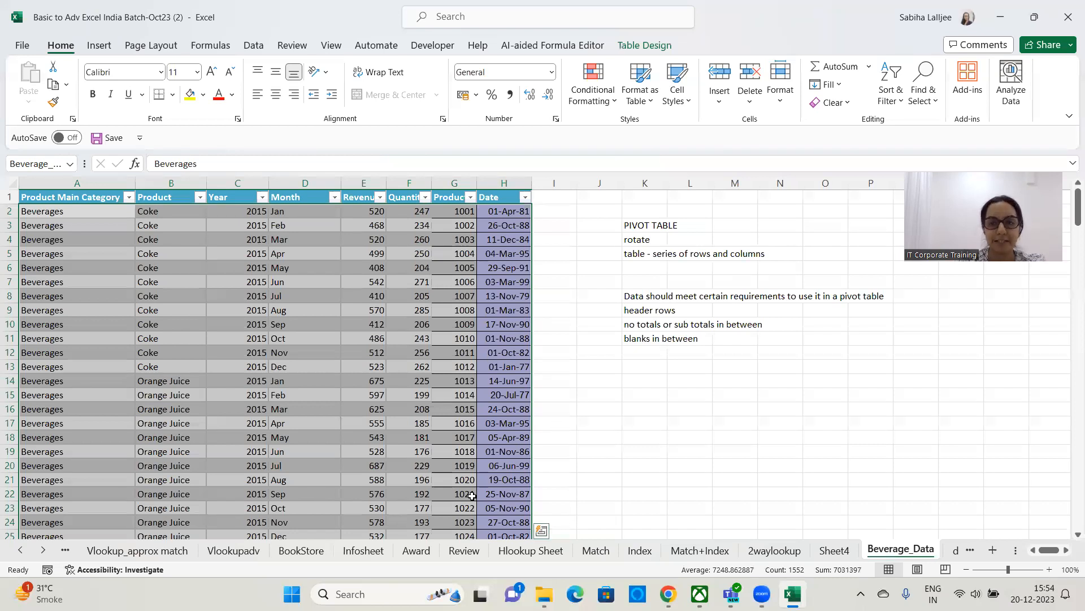
click(884, 216)
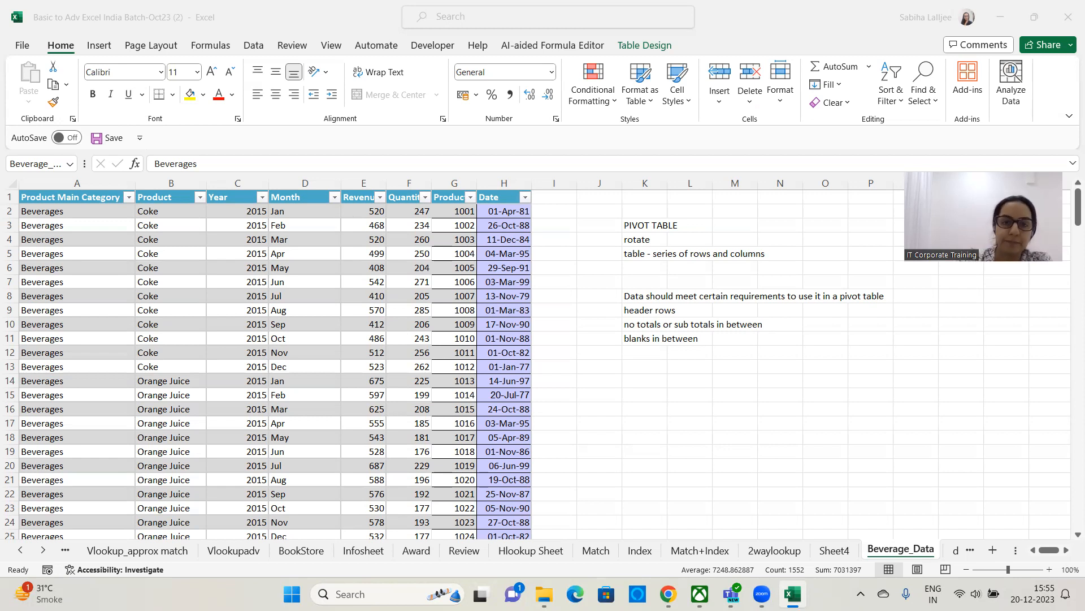
click(92, 247)
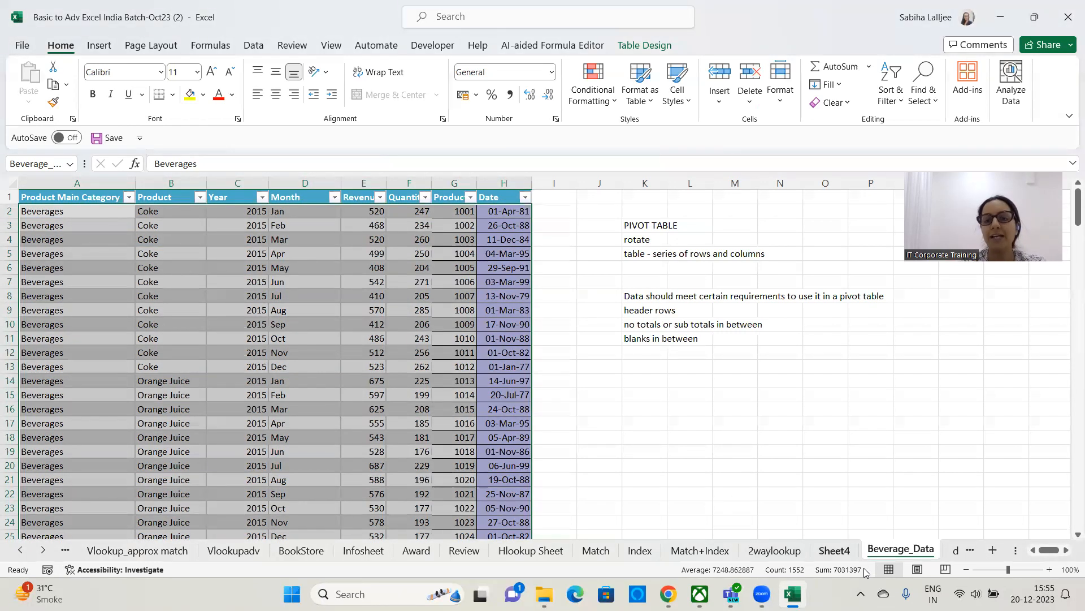
Permanently delete the Beverage_Data source sheet and return to the pivot table on Sheet4.
click(834, 550)
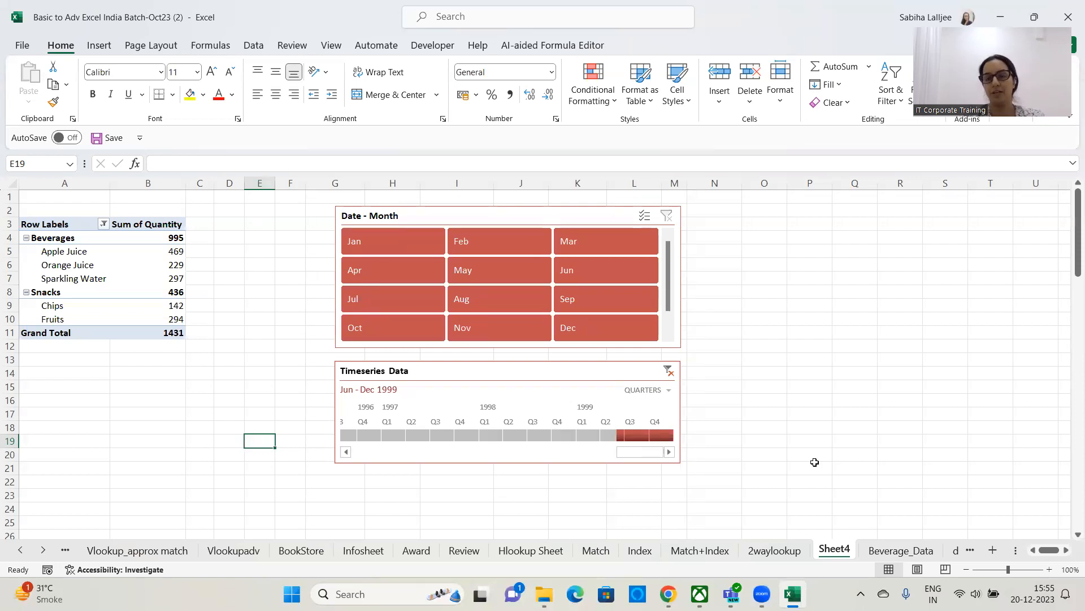
click(891, 551)
right_click(891, 552)
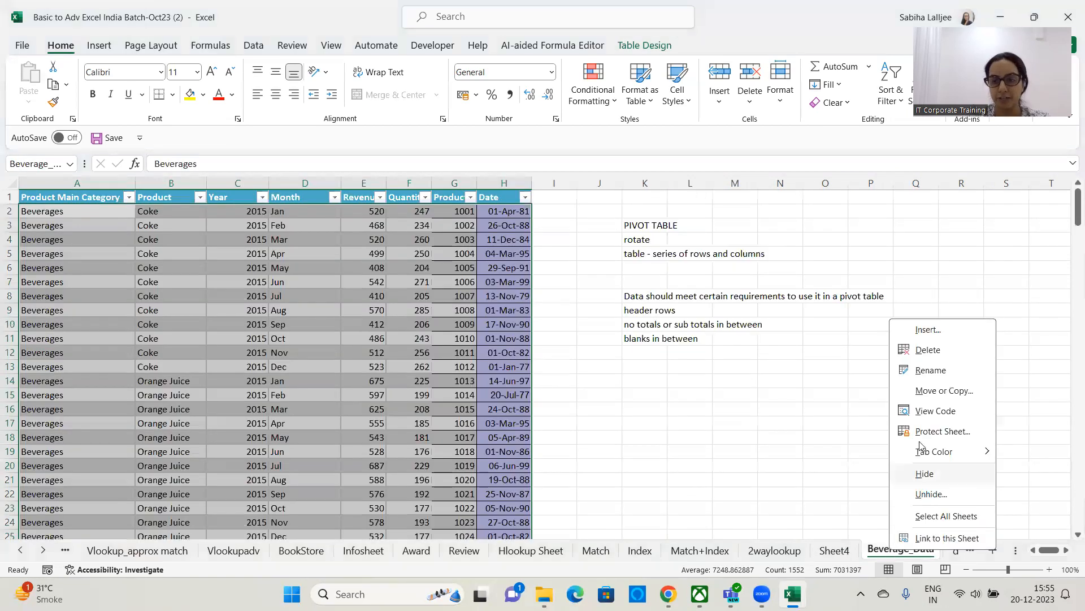
click(928, 350)
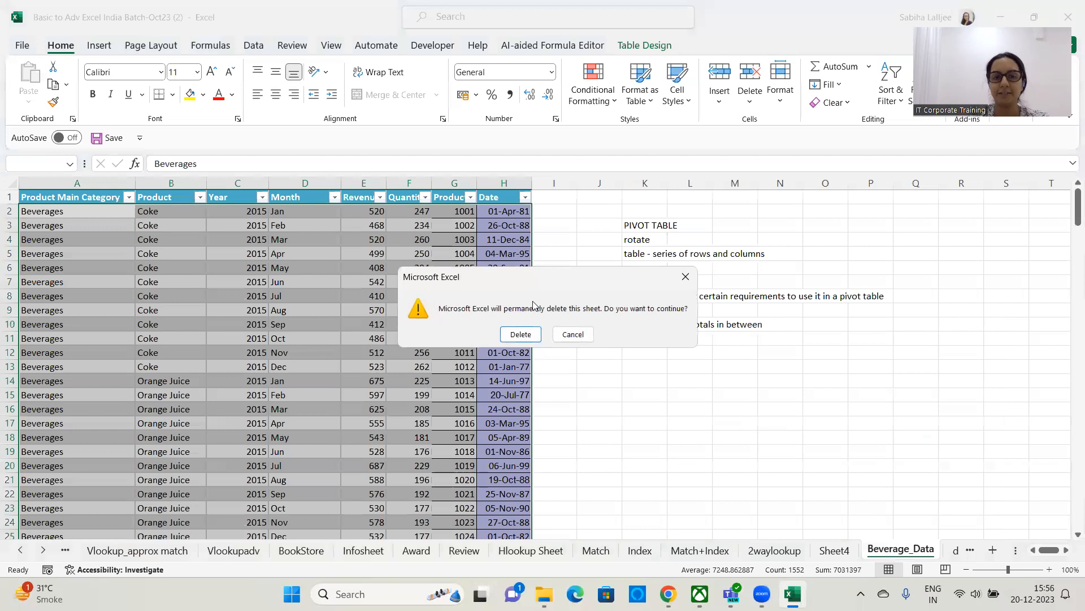
key(Return)
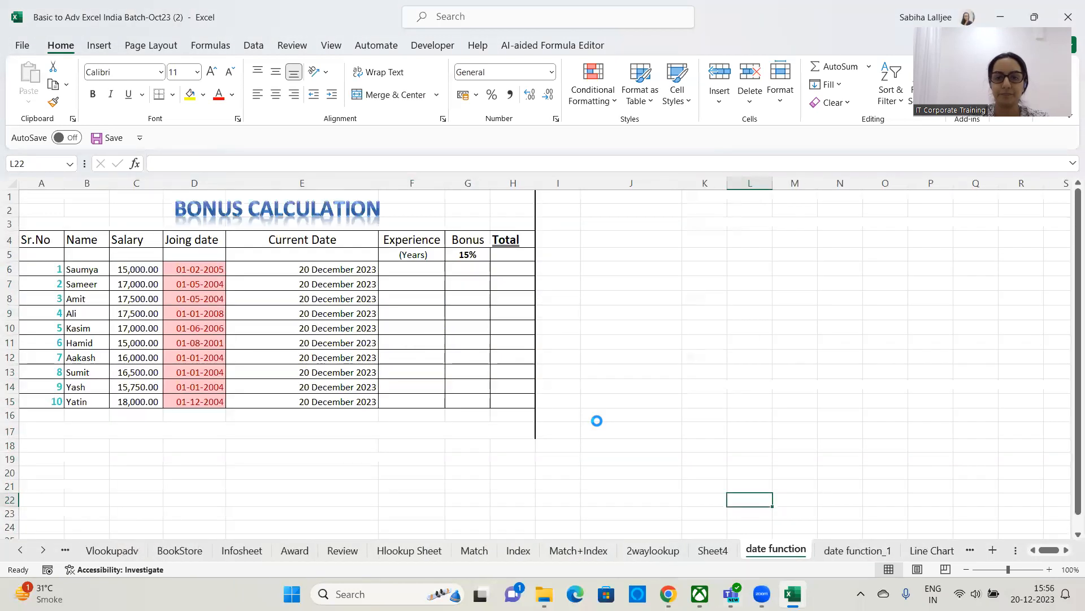
click(714, 550)
key(ctrl+n)
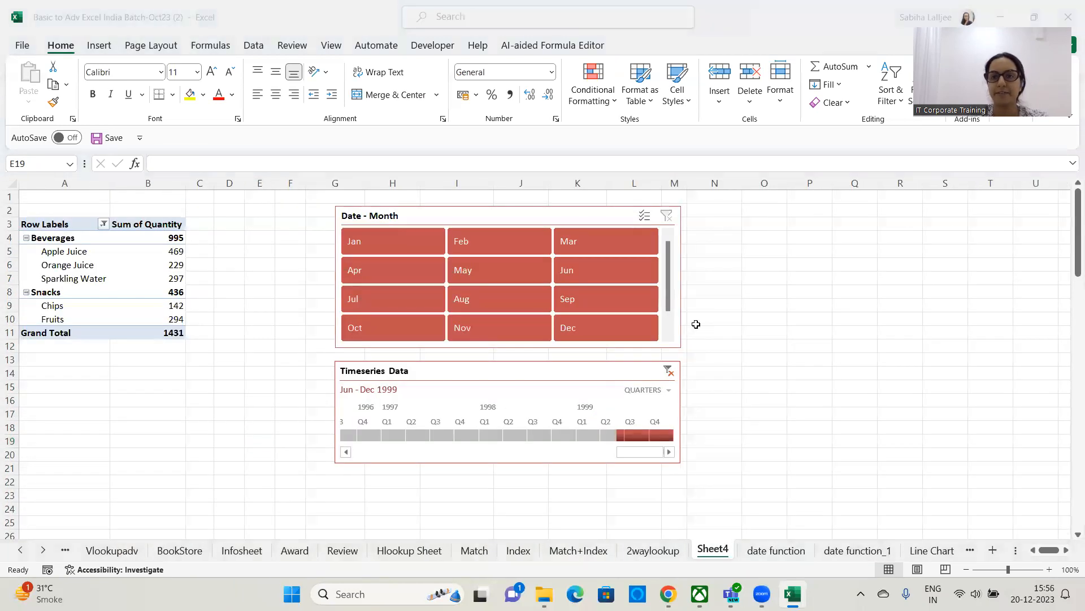
Add the Month field to the pivot table's columns and the Year field to its filters.
click(166, 253)
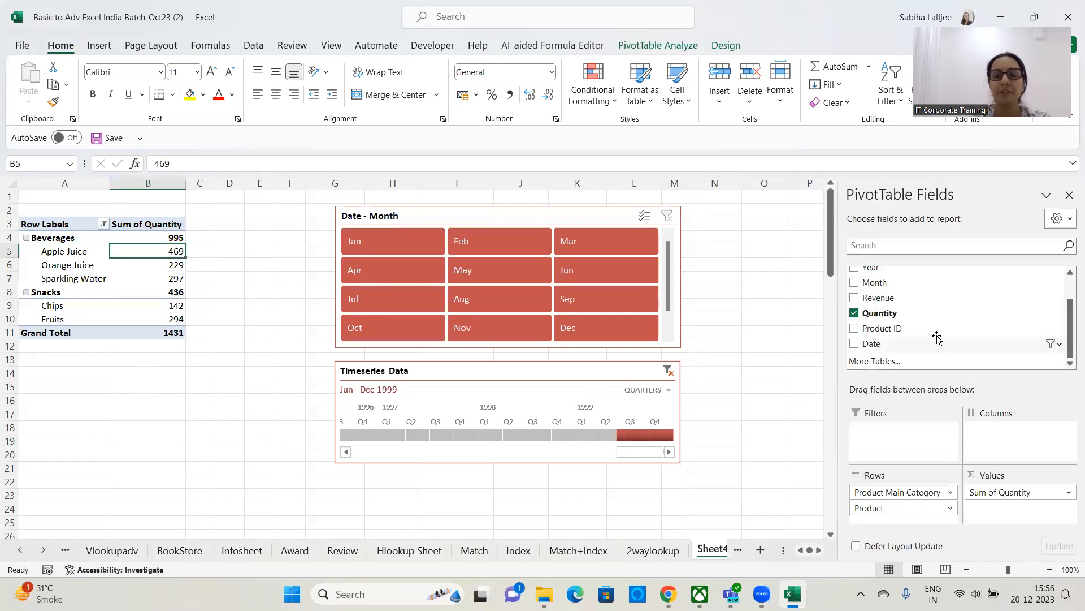
drag(873, 284, 1010, 459)
scroll(880, 274, up, 1)
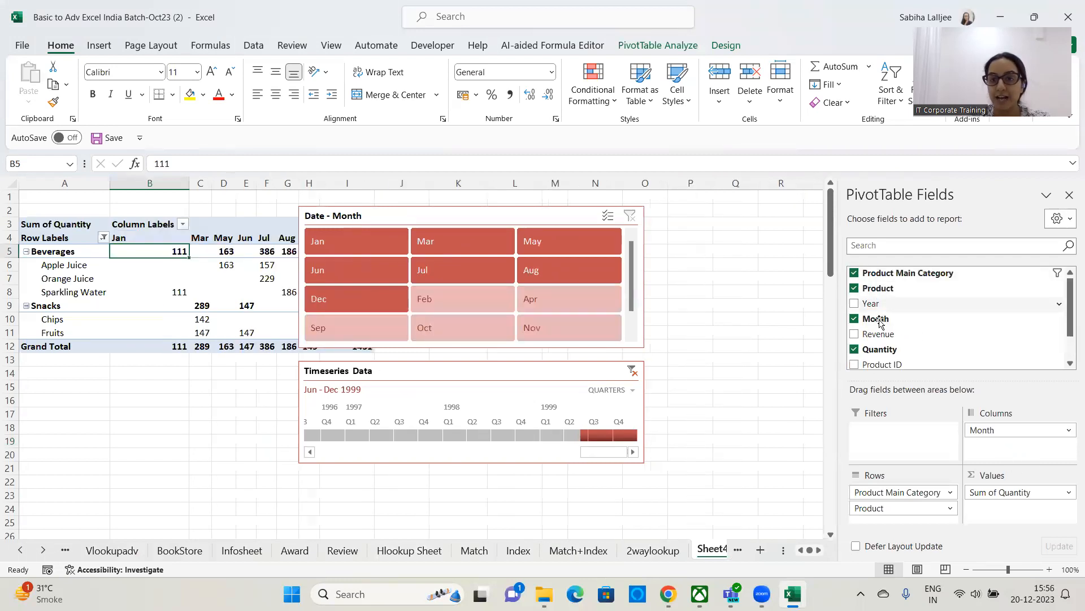
drag(871, 303, 919, 446)
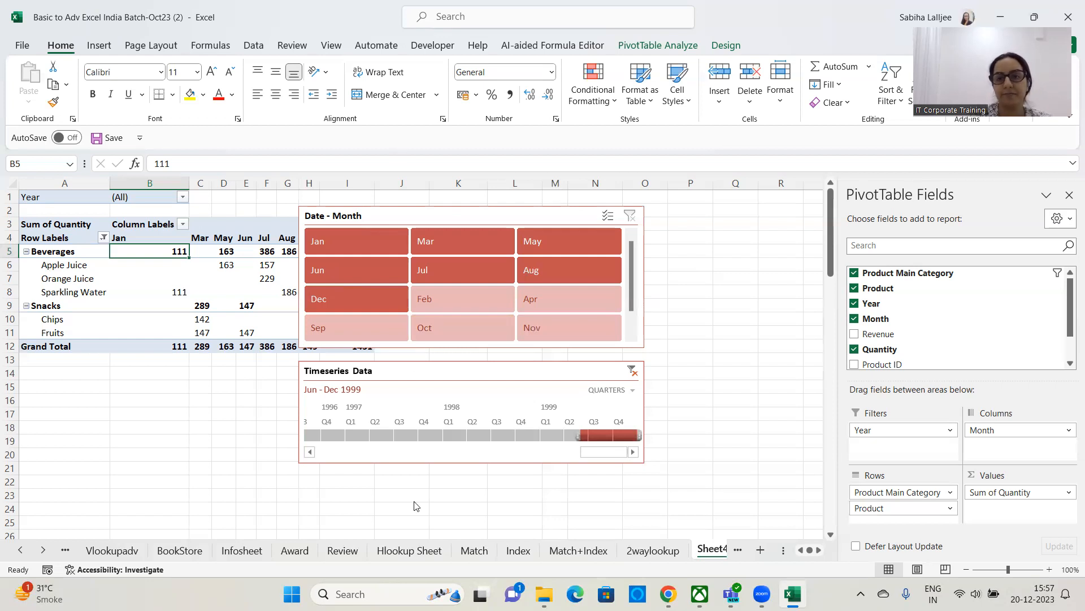
click(891, 177)
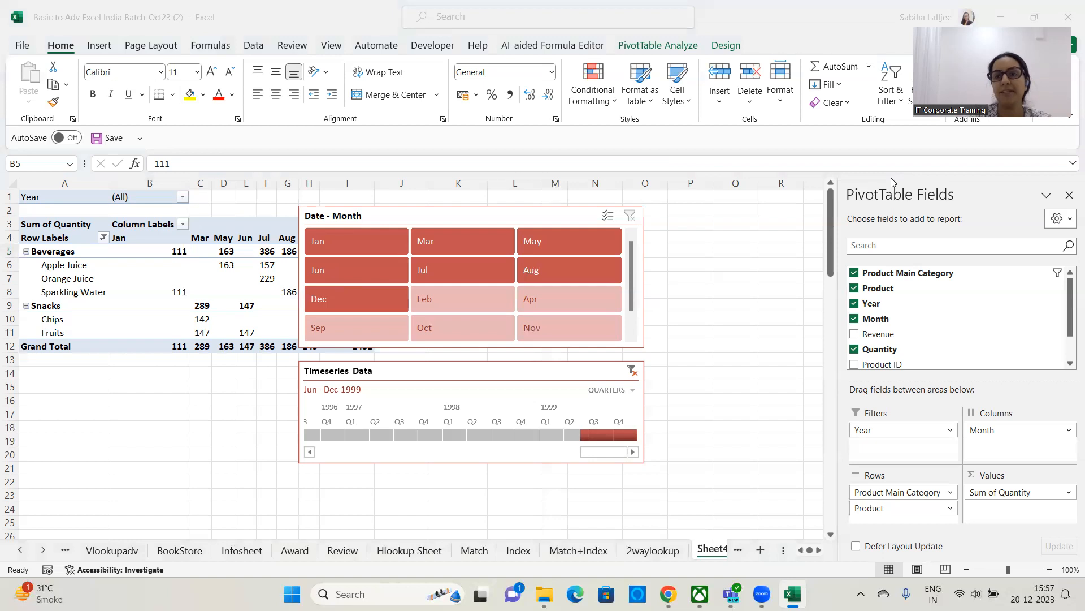
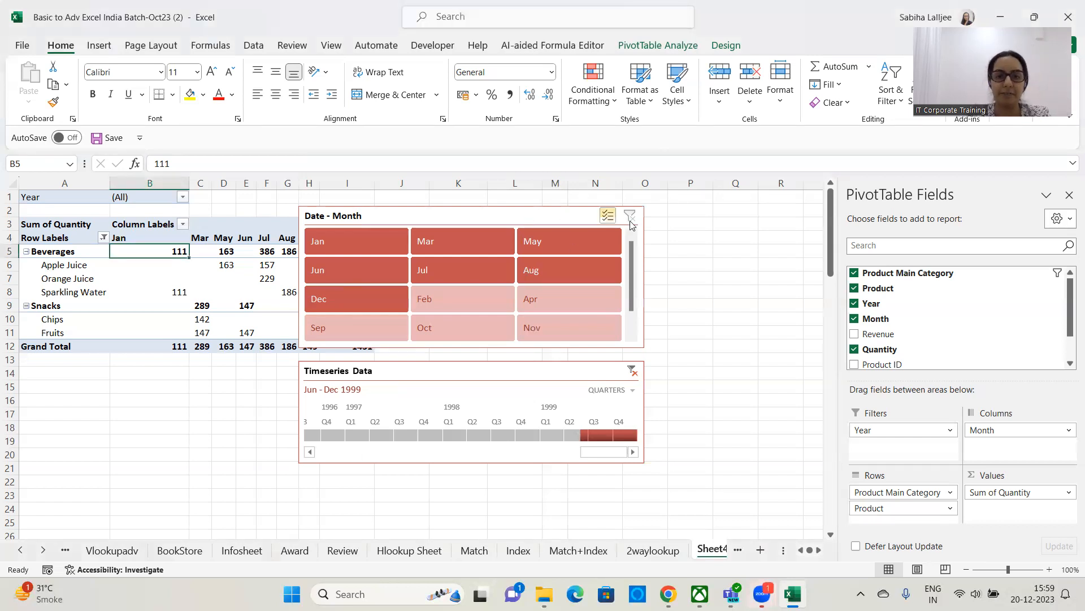
Move the Date - Month slicer and the Timeseries Data timeline clear of the widened pivot table, starting around column K.
drag(541, 214, 687, 212)
drag(476, 360, 621, 354)
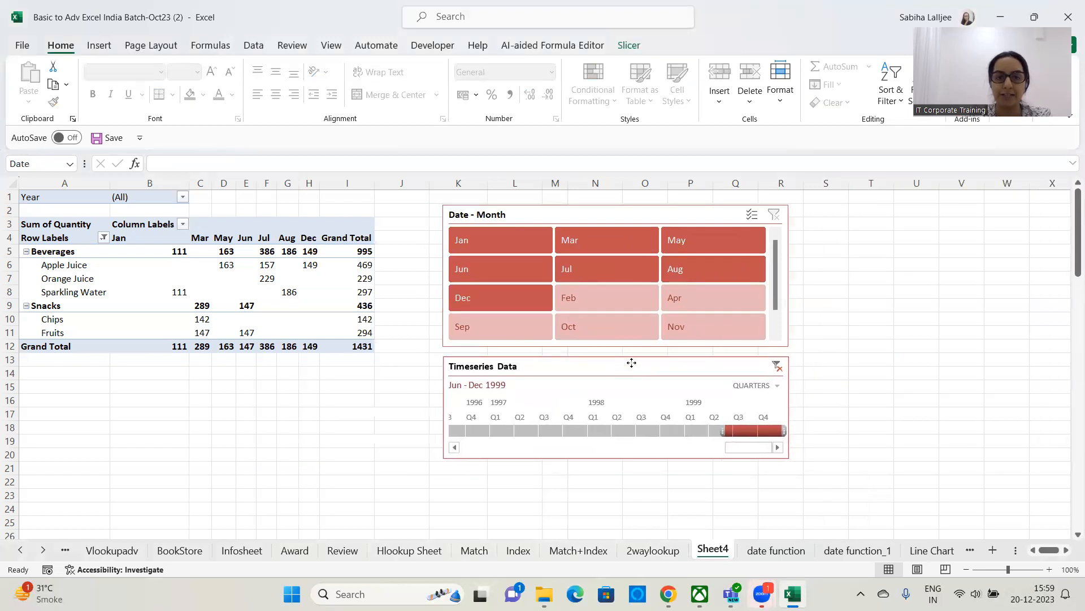
click(308, 305)
click(259, 412)
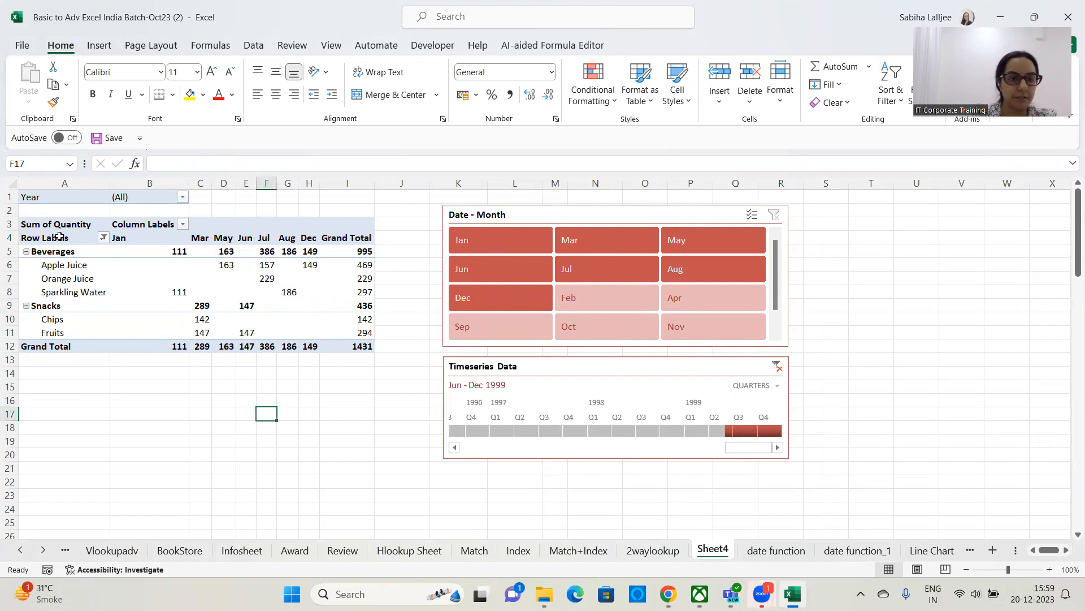
Copy the pivot table range A3:I12 without its Year filter and paste it at cell A29.
drag(59, 224, 169, 251)
drag(290, 320, 347, 353)
key(ctrl+c)
scroll(261, 407, down, 7)
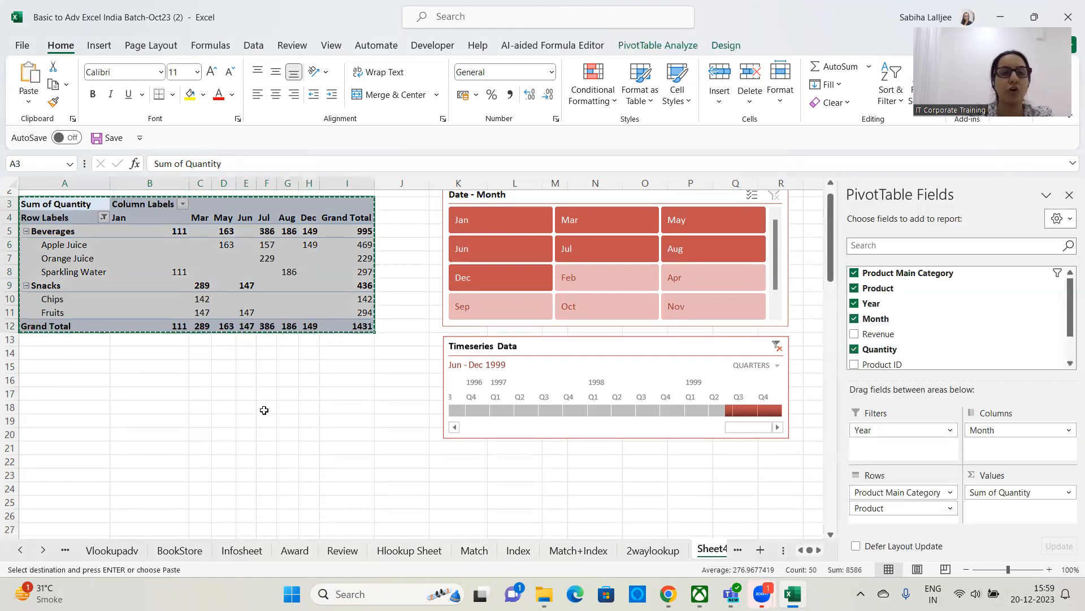
click(53, 290)
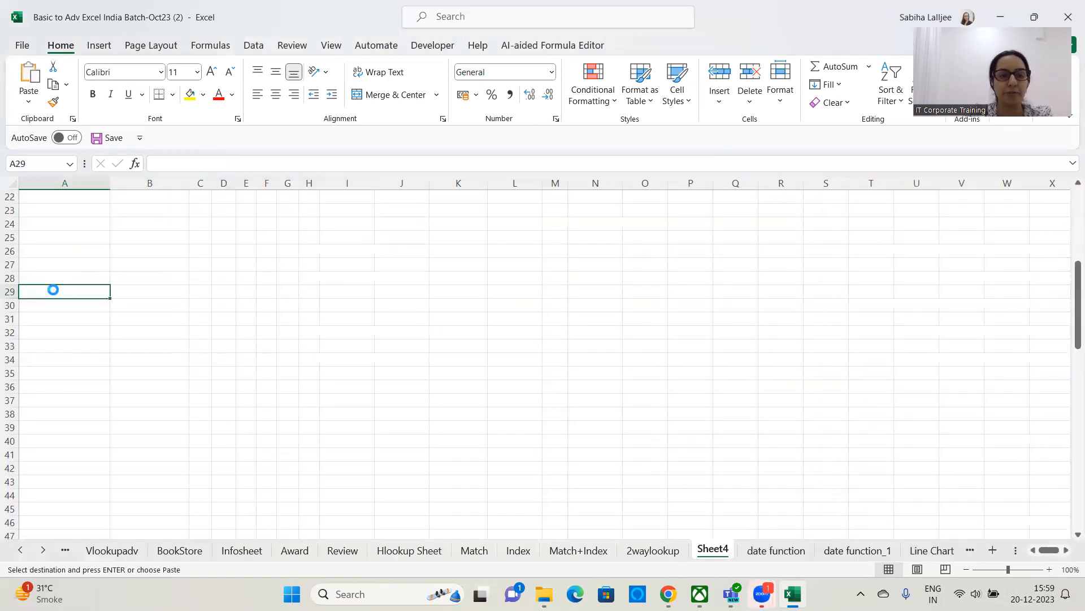
key(ctrl+v)
click(475, 293)
click(115, 387)
Compare the pasted copy at row 29 with the original pivot table by selecting cells in each.
scroll(239, 306, up, 4)
scroll(239, 306, up, 3)
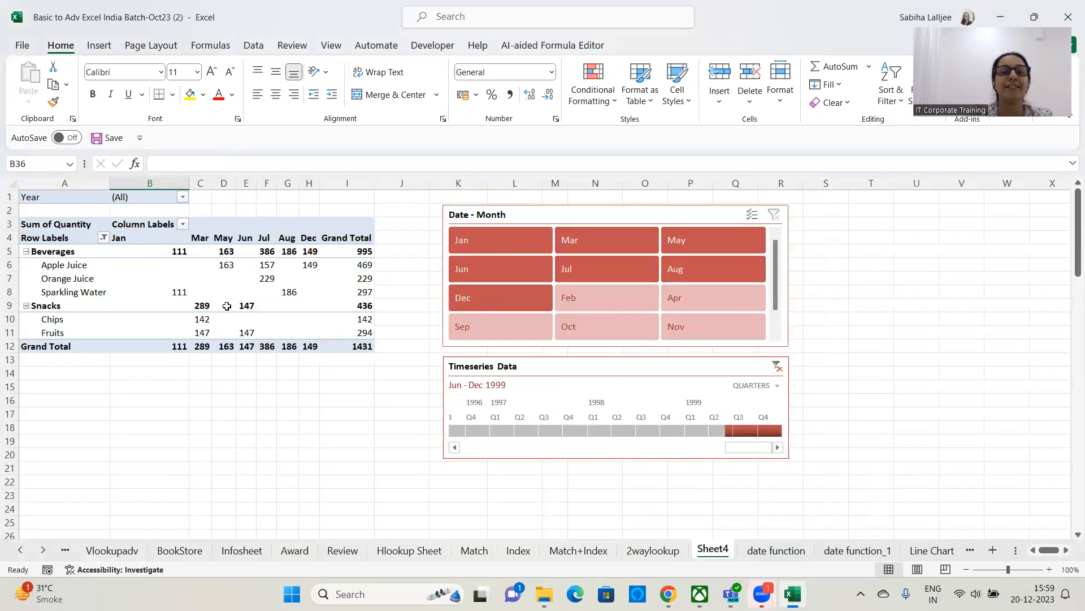
scroll(229, 306, down, 9)
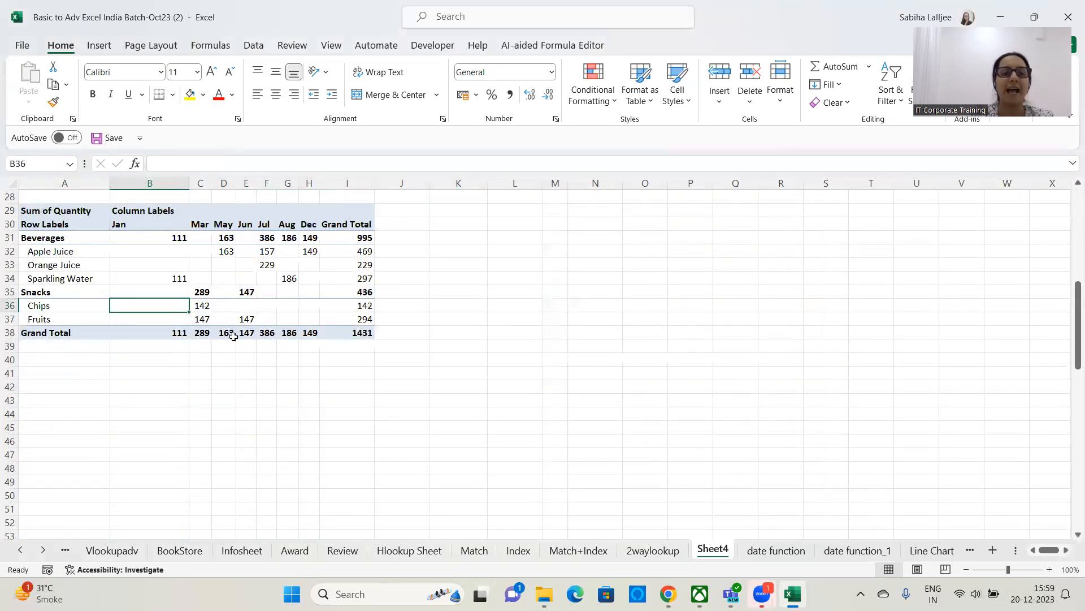
click(289, 294)
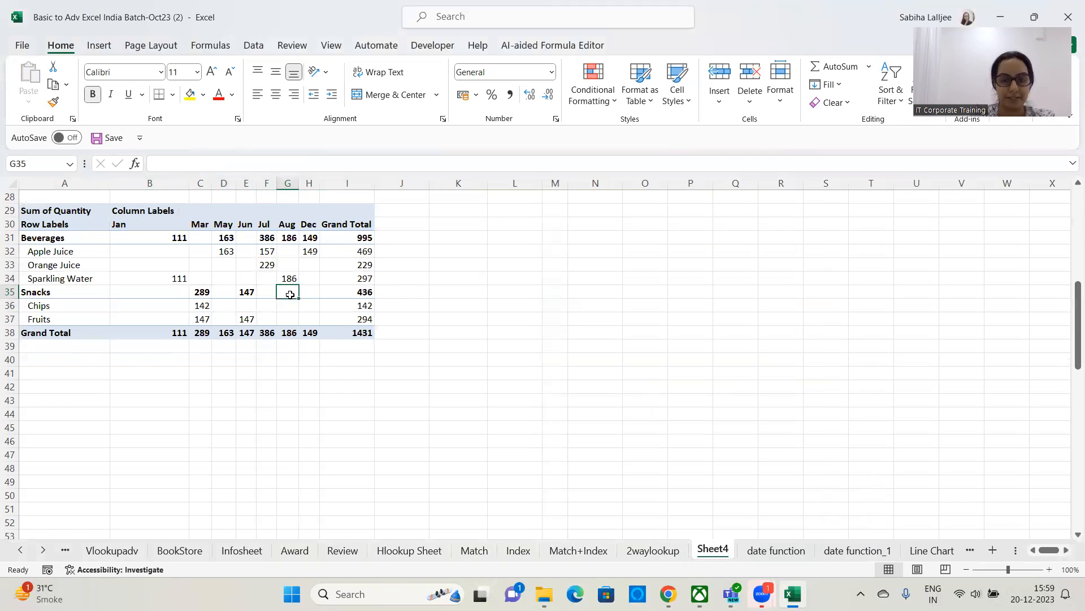
click(223, 265)
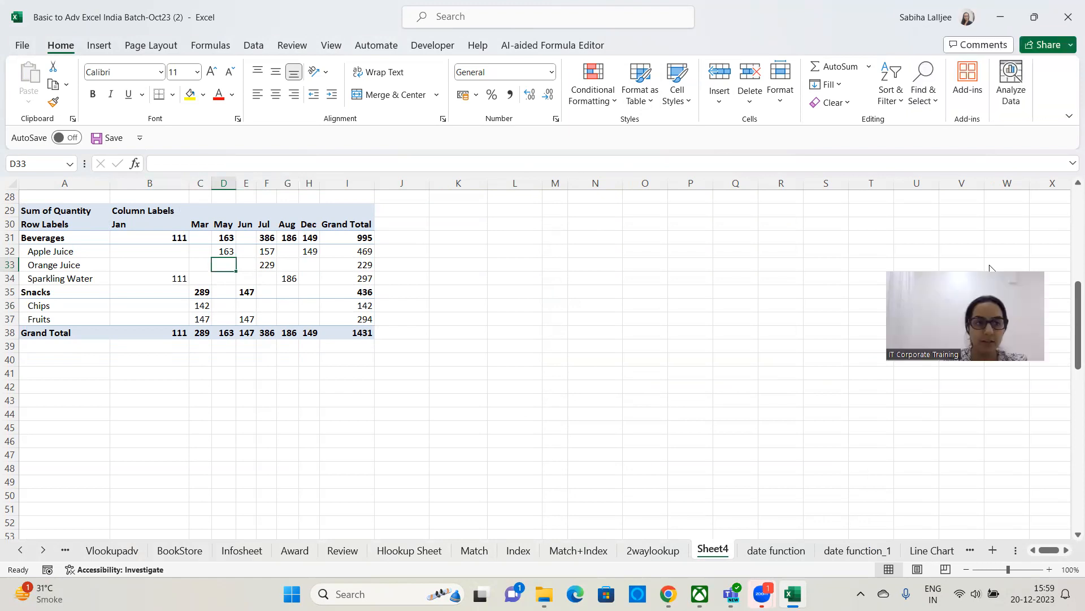
scroll(77, 307, up, 9)
click(78, 278)
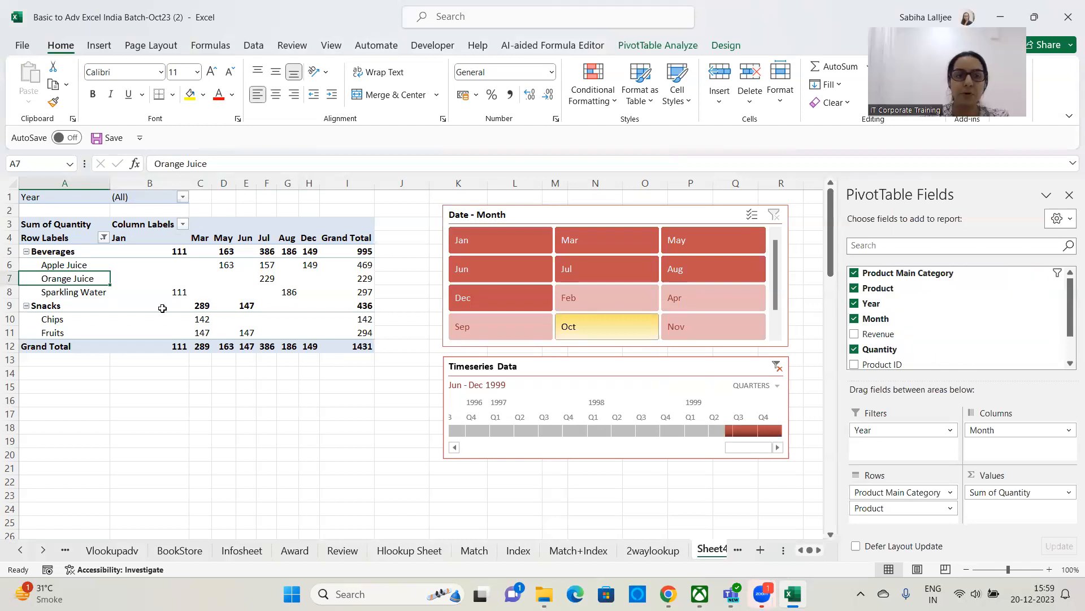
scroll(164, 350, down, 5)
click(164, 383)
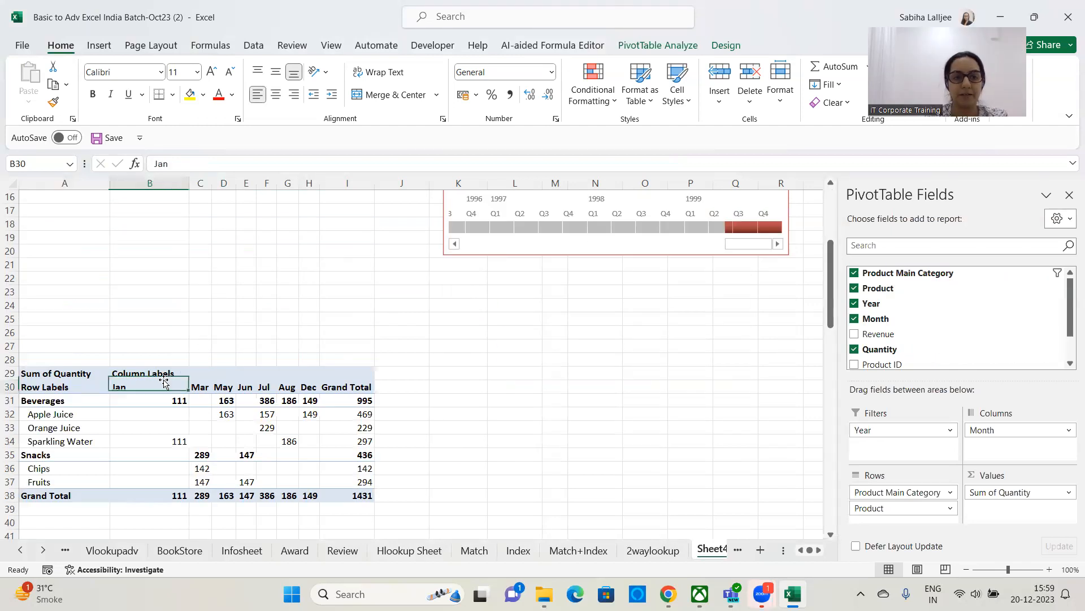
click(103, 401)
click(34, 385)
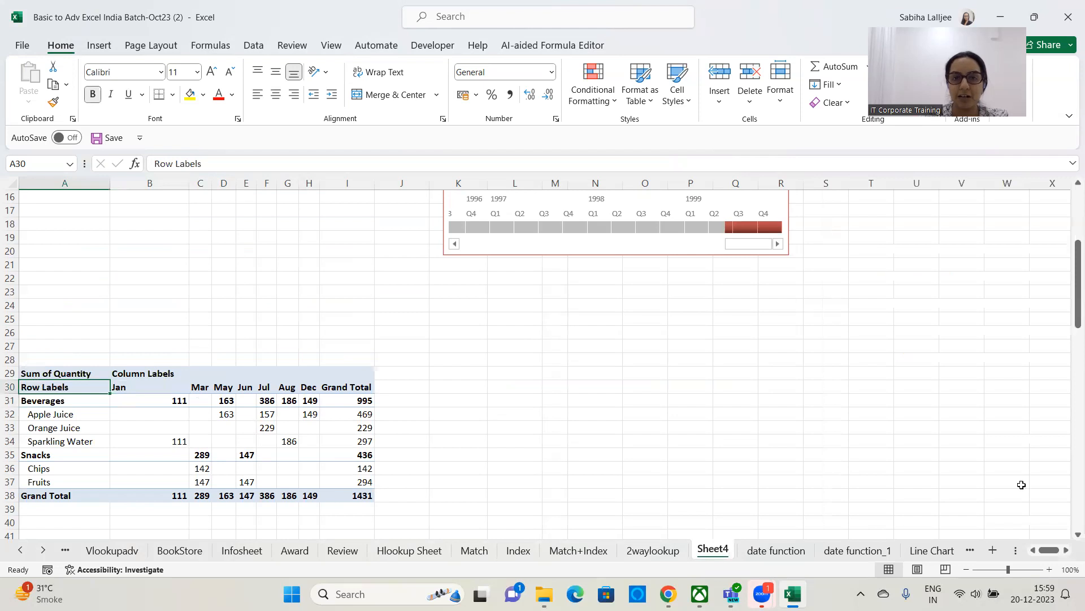
drag(1073, 318, 1070, 252)
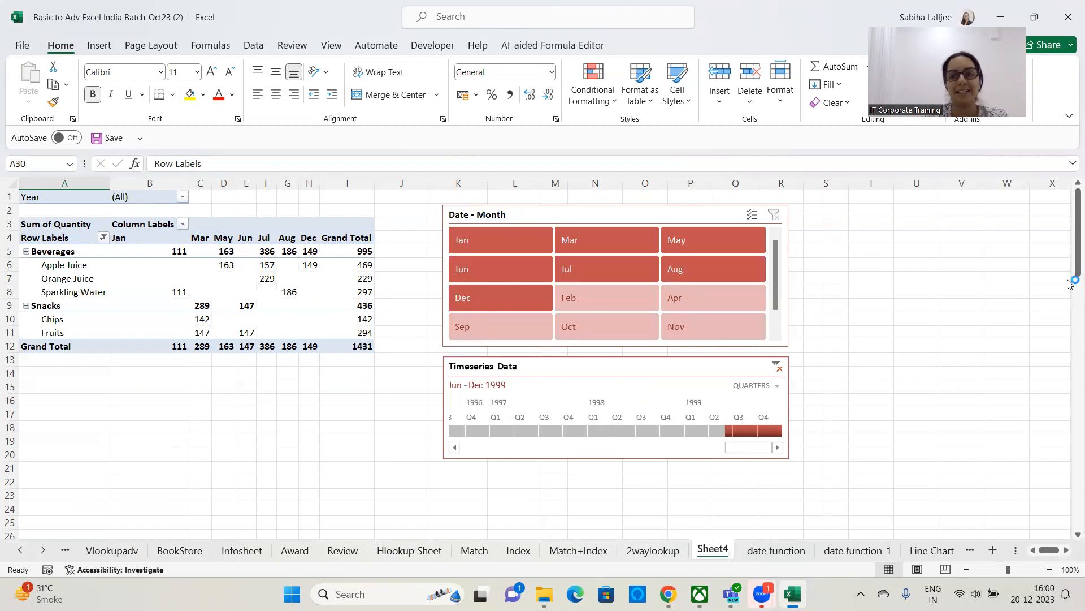
drag(1070, 264, 1070, 342)
click(261, 315)
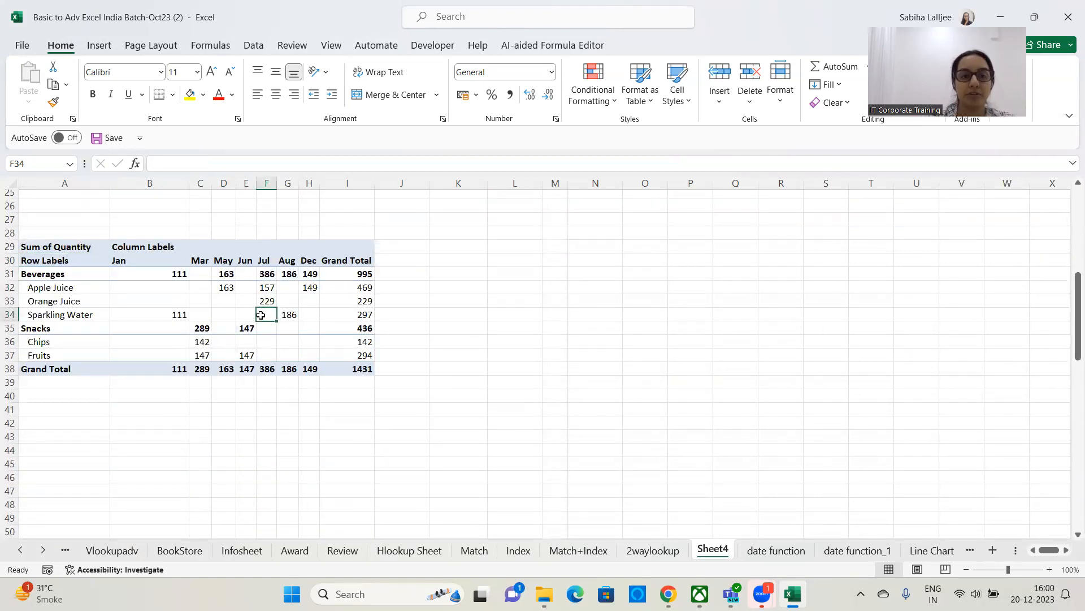
click(86, 255)
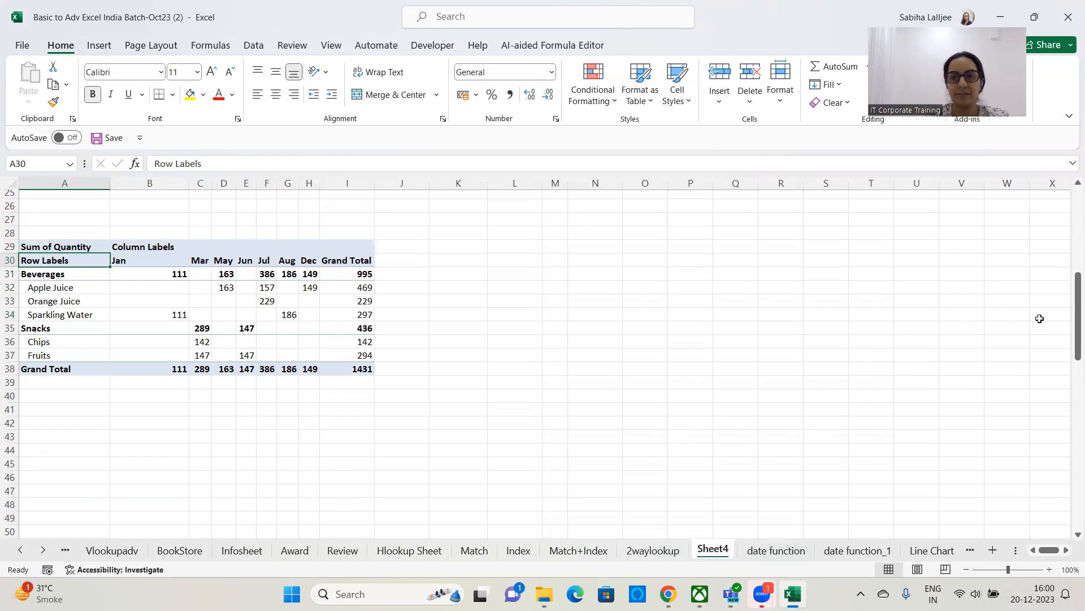
drag(1070, 325, 1074, 243)
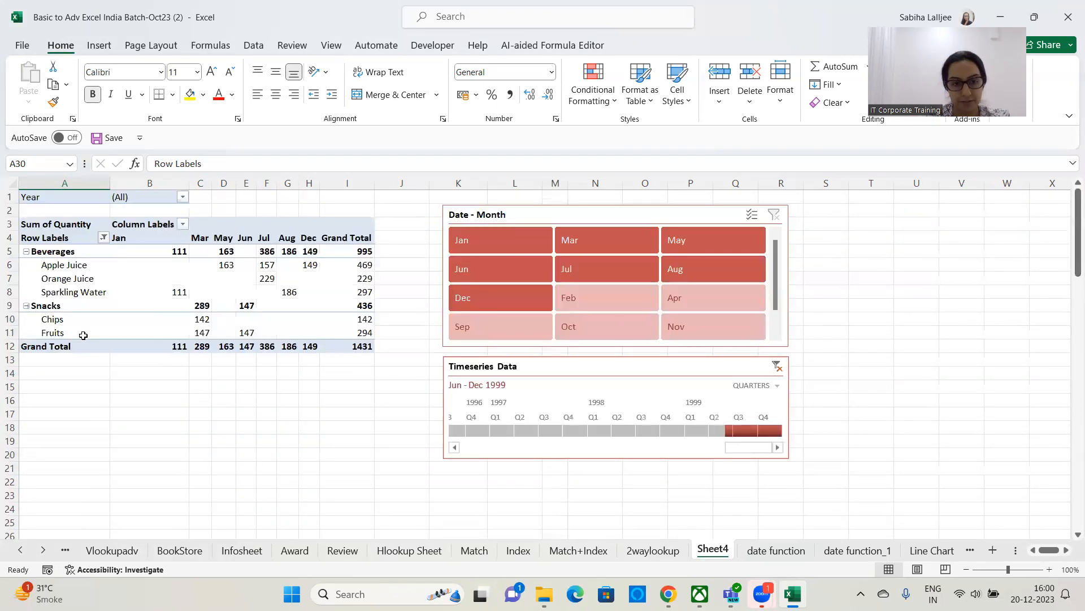
click(131, 314)
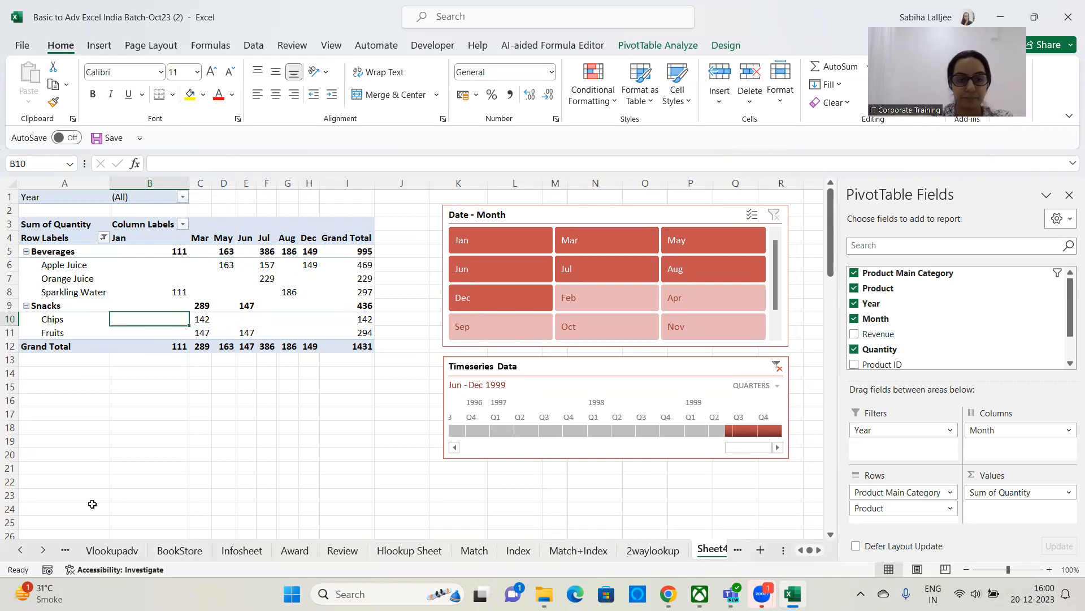
key(alt+Tab)
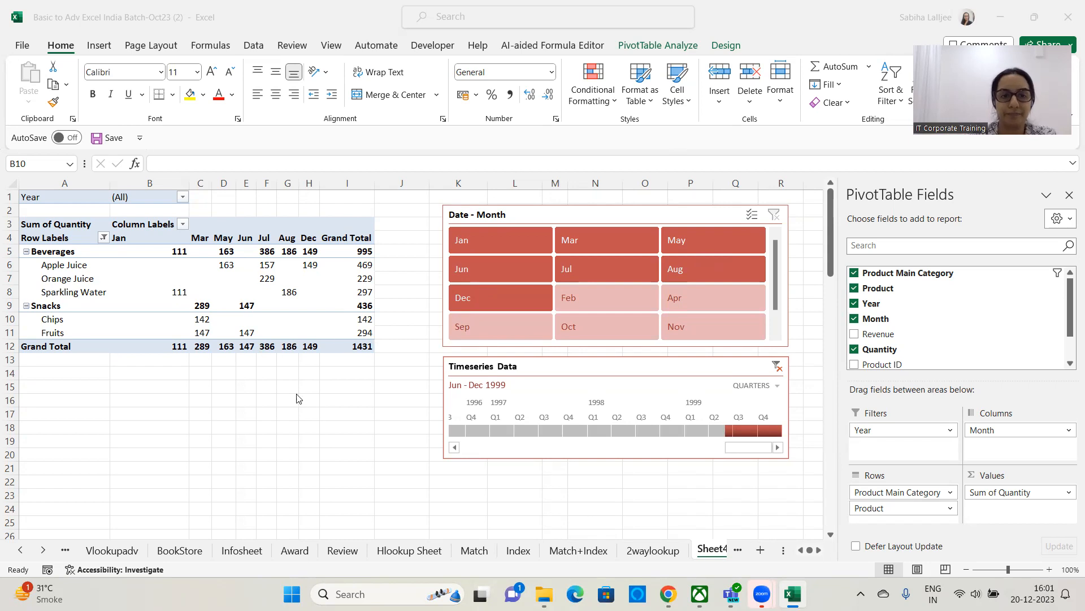
click(291, 407)
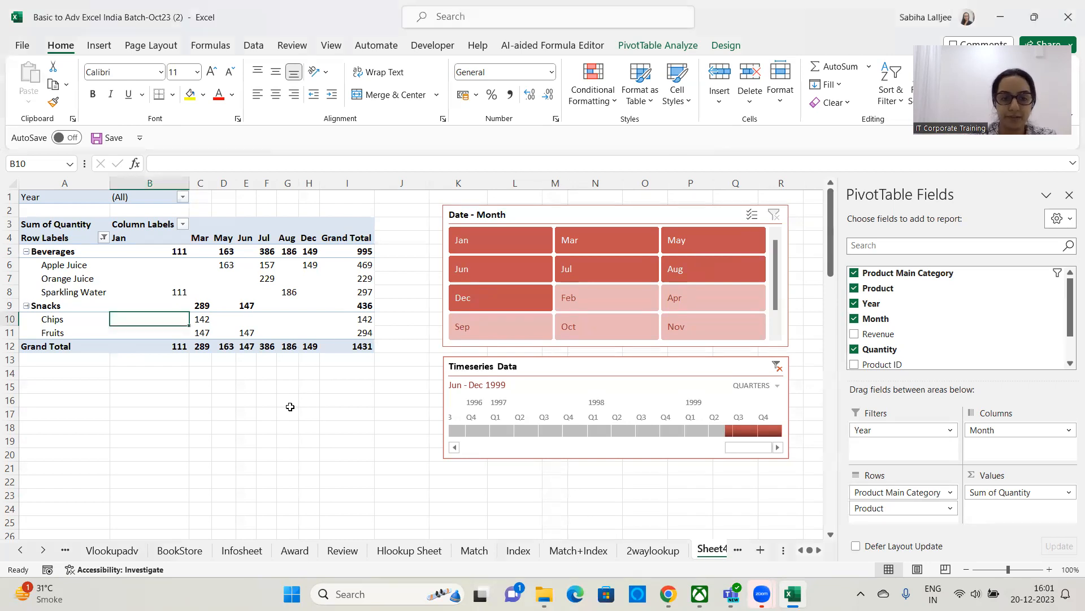
click(300, 302)
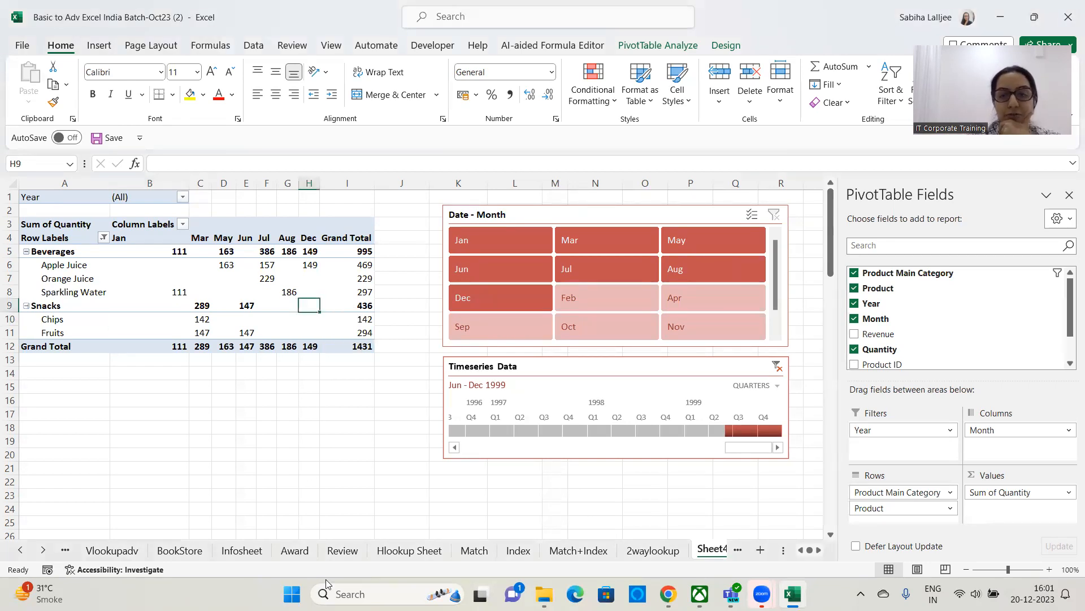
click(772, 129)
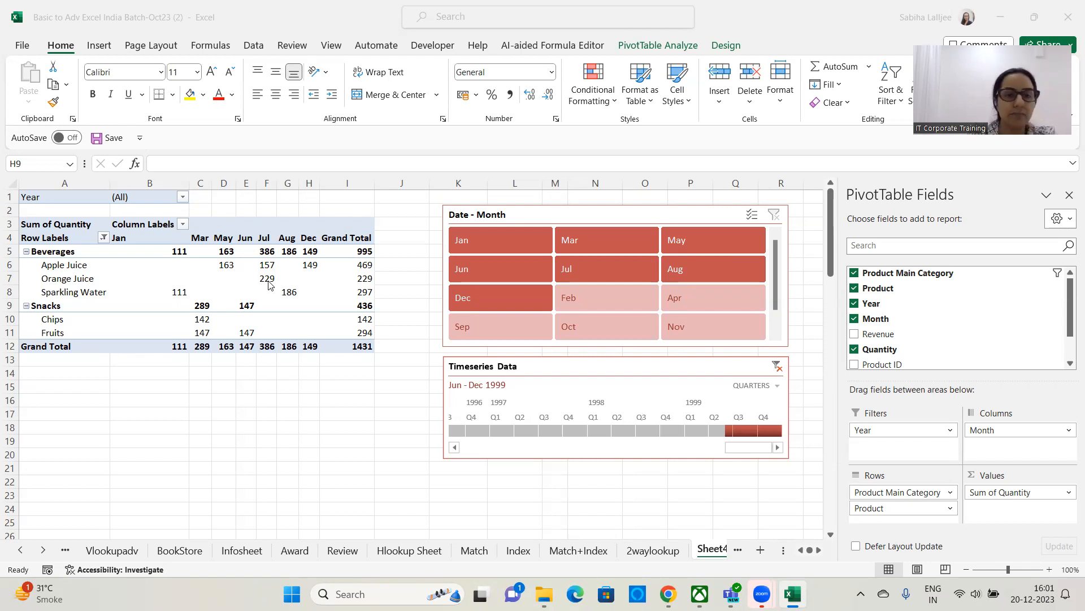
click(203, 306)
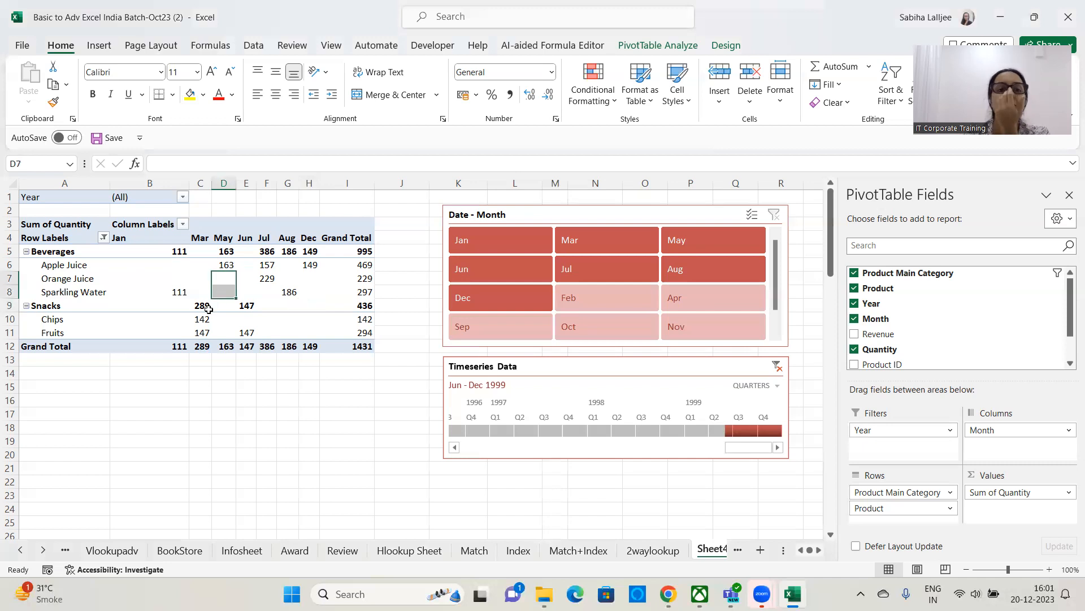
click(193, 391)
click(227, 277)
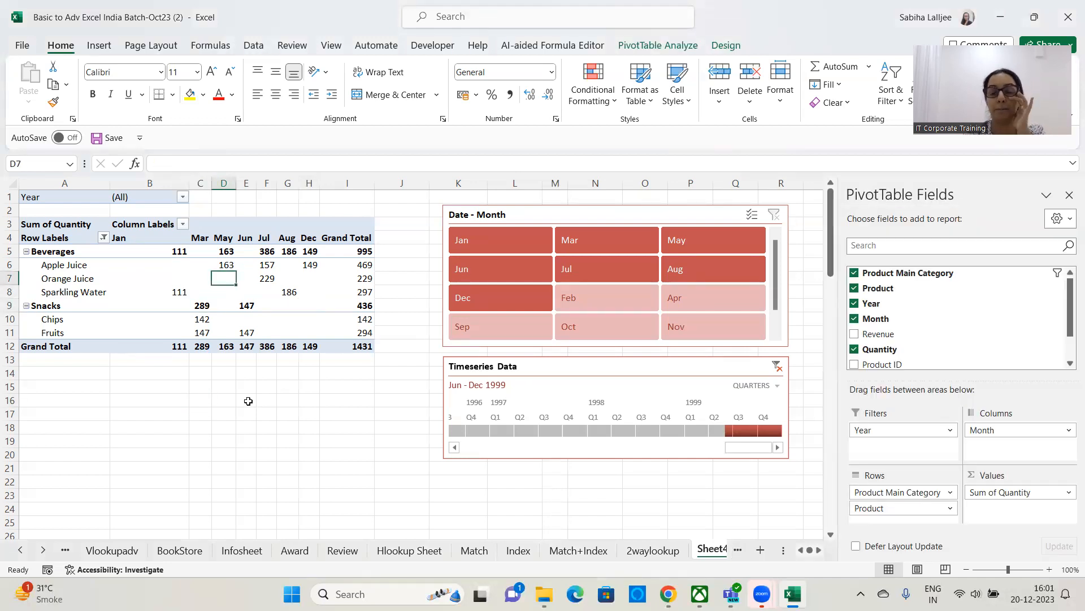
click(667, 43)
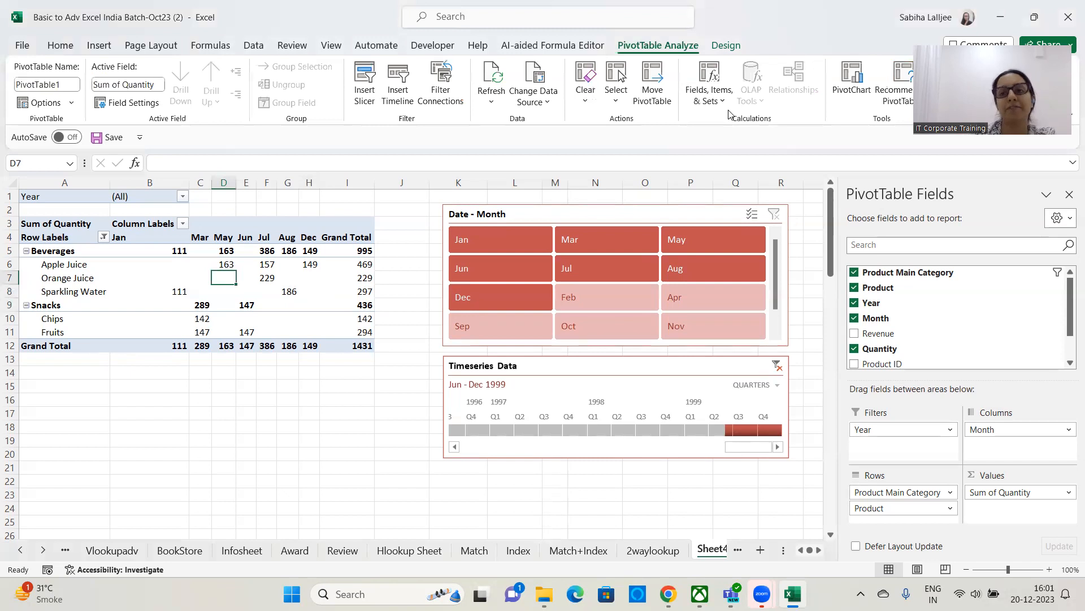
Close the workbook without saving the changes.
click(1068, 16)
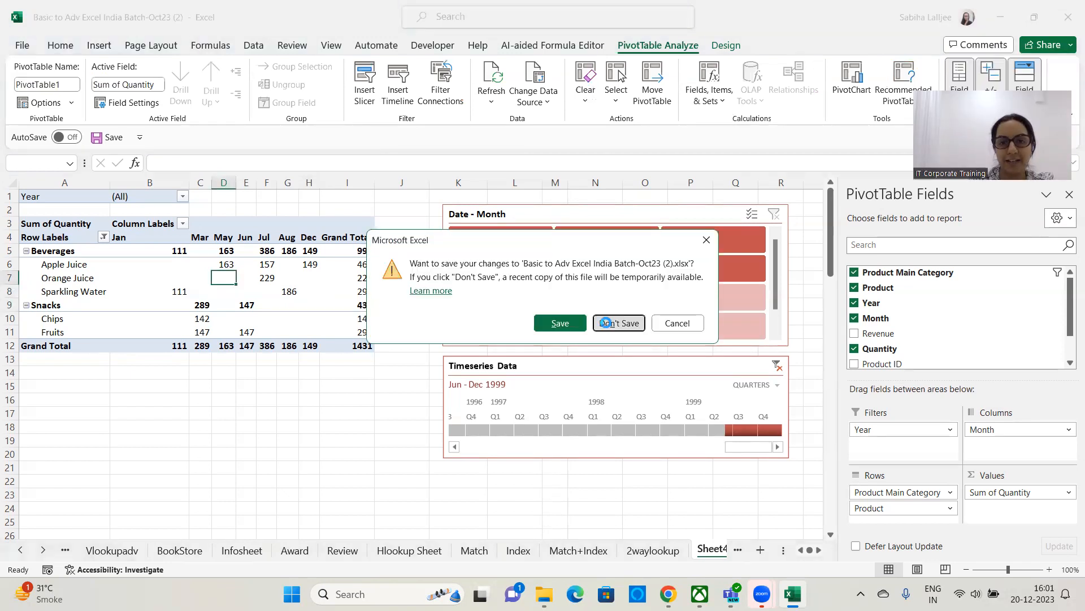
click(609, 319)
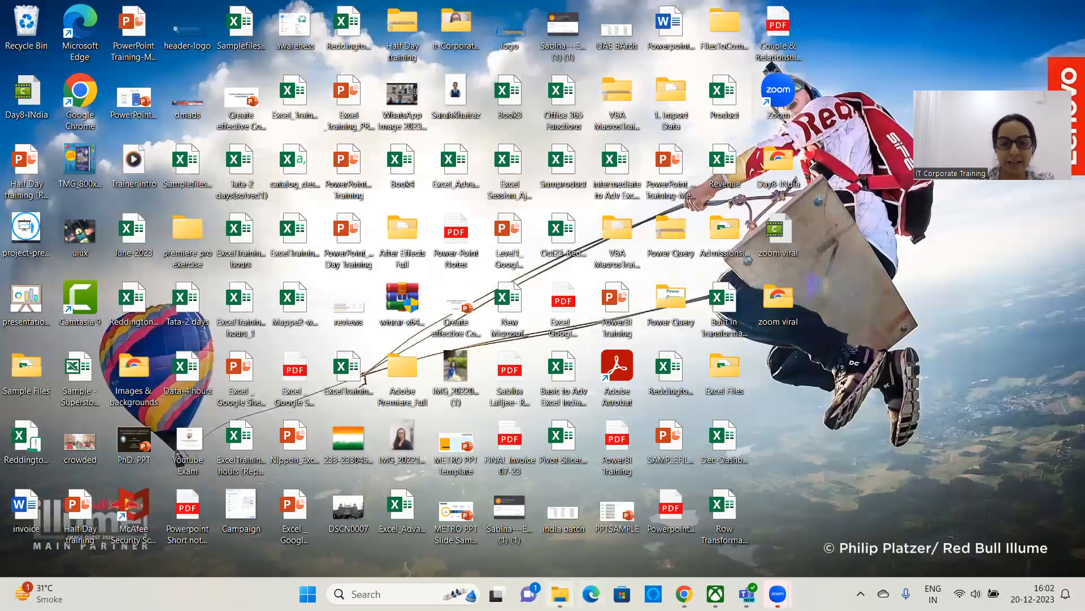
Open the workbook Basic to Adv Excel India Batch-Oct23 (2) from the Downloads folder and dismiss the startup message.
click(560, 594)
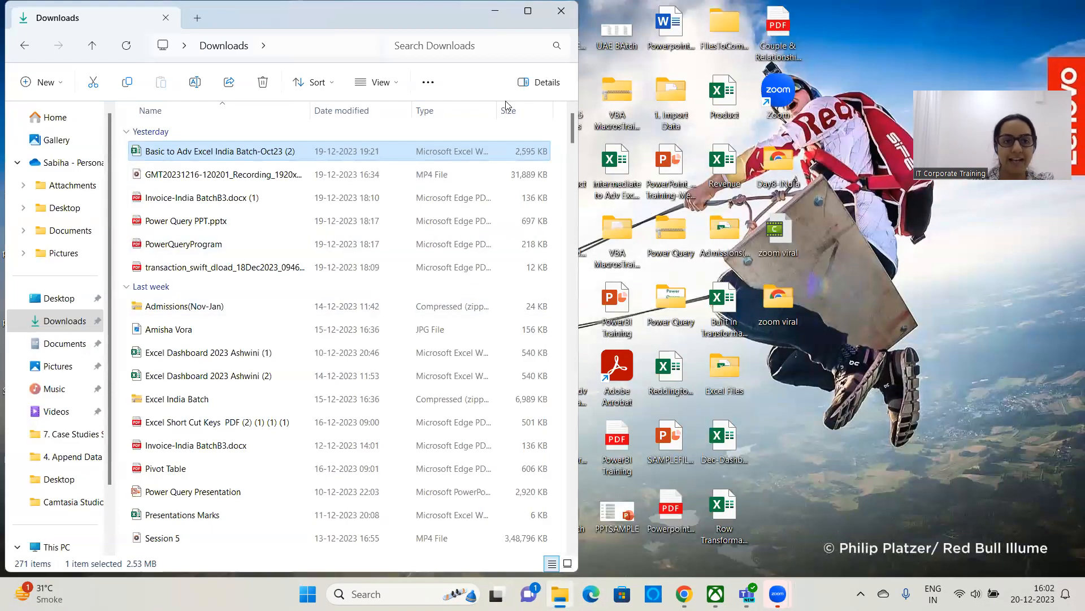
click(495, 11)
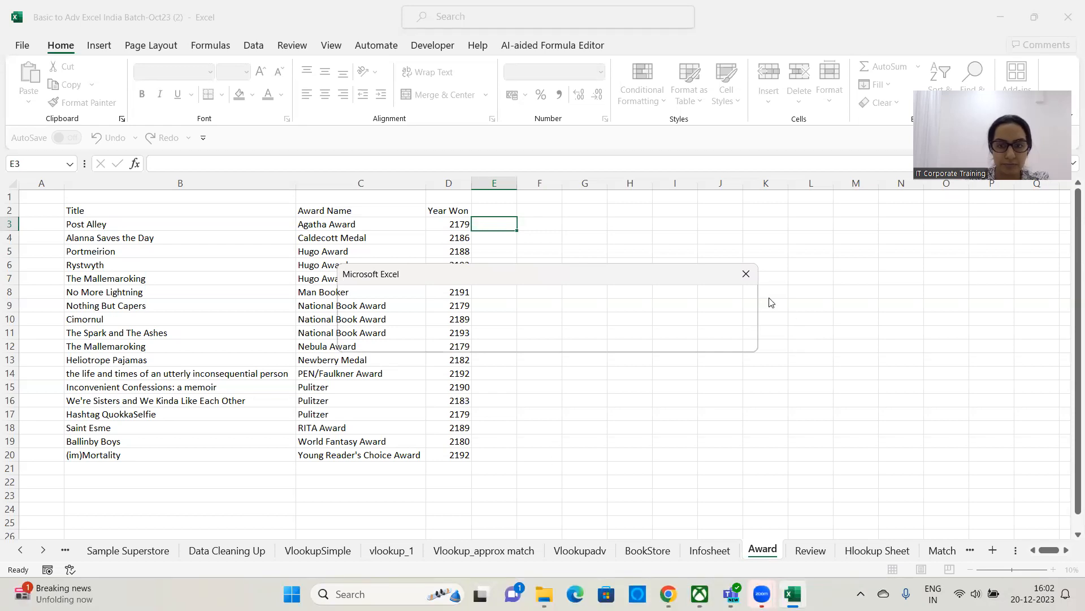
click(746, 274)
Go to the Beverage_Data sheet of the workbook.
click(43, 549)
click(43, 550)
click(43, 550)
click(43, 550)
click(43, 549)
click(730, 549)
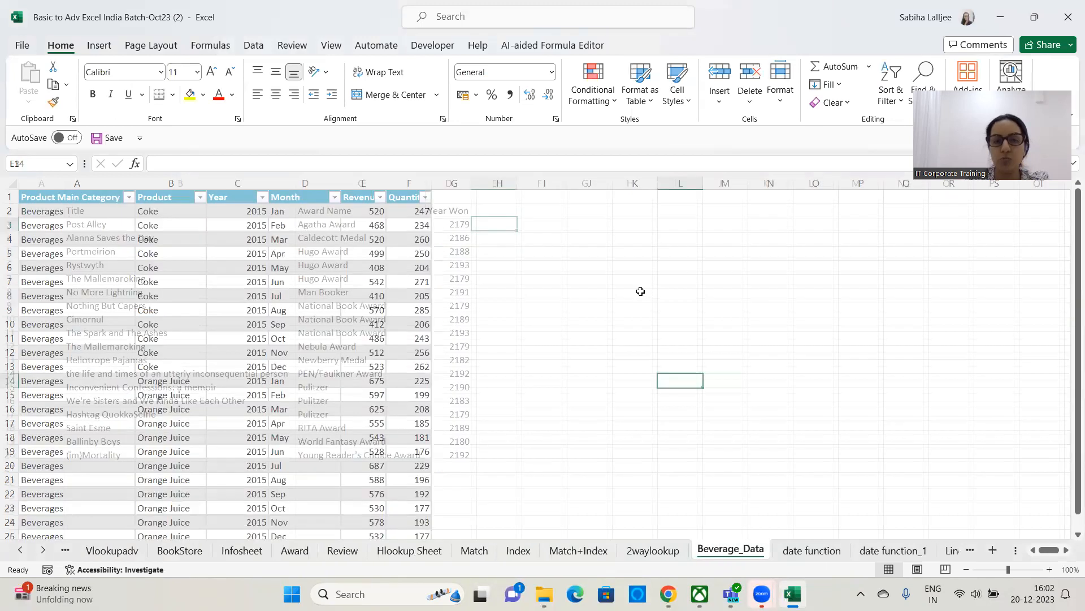
Create a pivot table from the Beverage_Data table on a new worksheet.
click(236, 312)
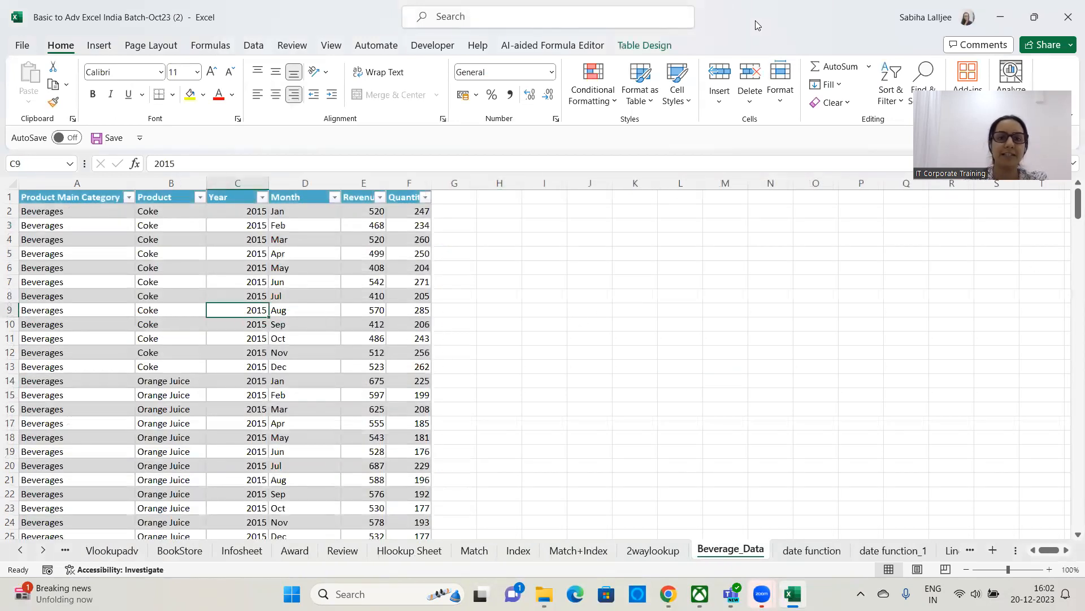
click(658, 44)
click(139, 68)
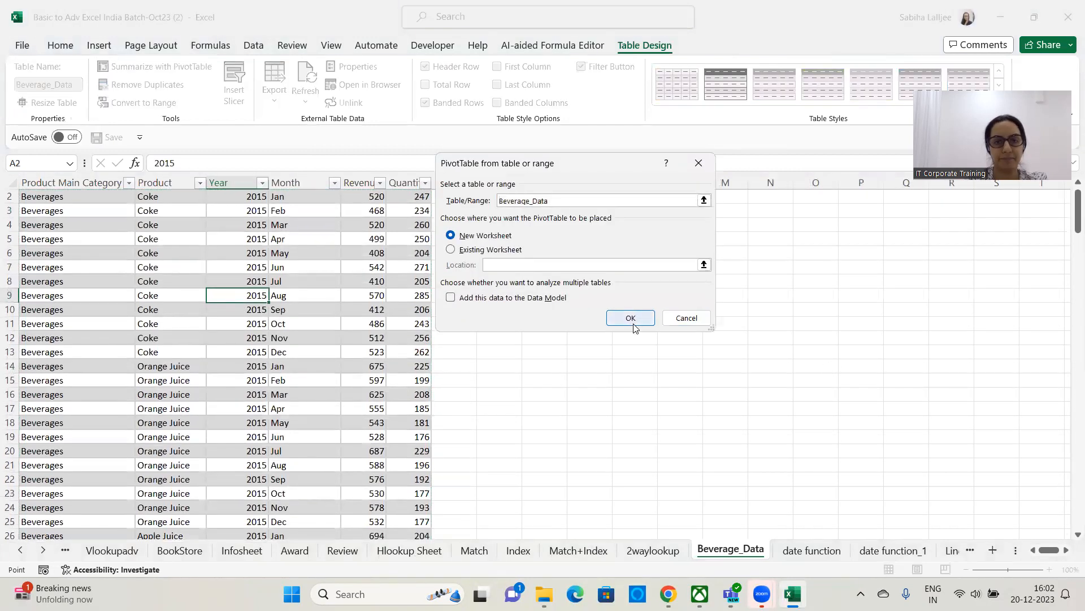
click(632, 317)
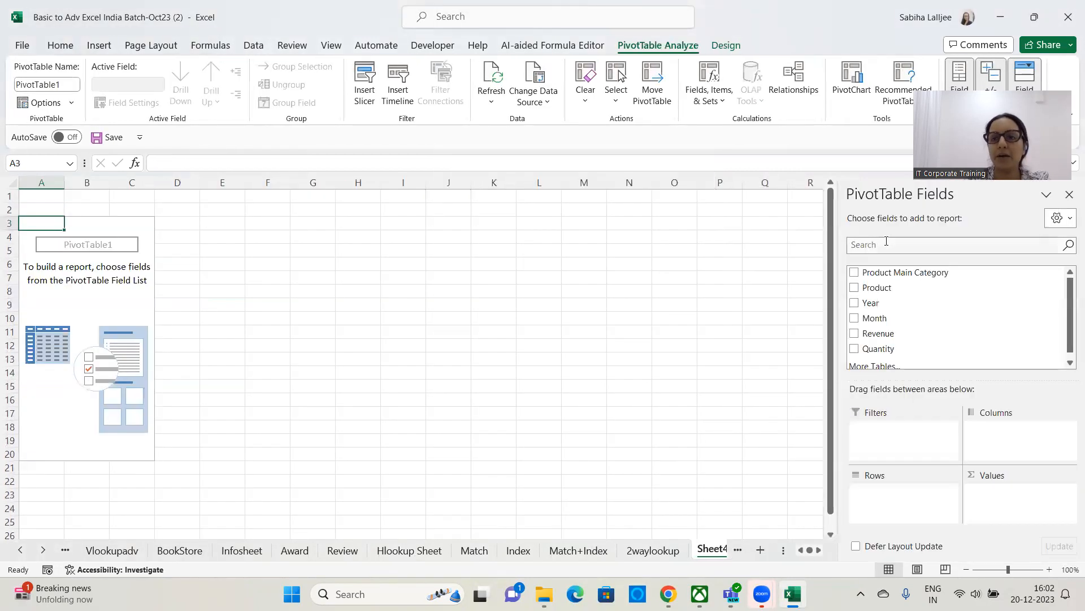
Lay out the pivot table with Product Main Category and Product in Rows, Revenue in Values, and Year in Filters.
drag(884, 273, 899, 505)
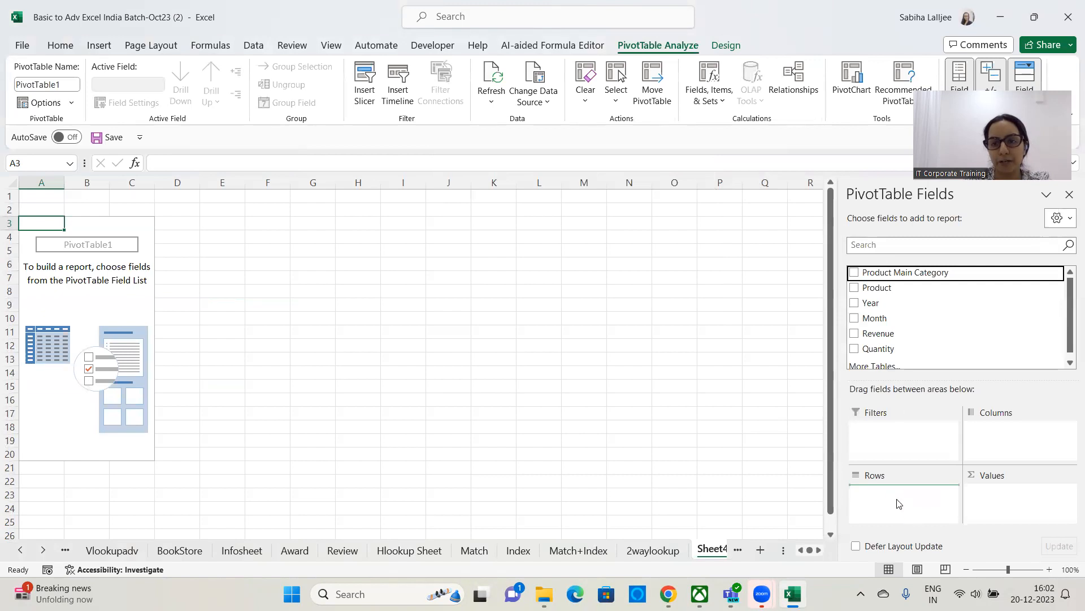
drag(889, 287, 900, 521)
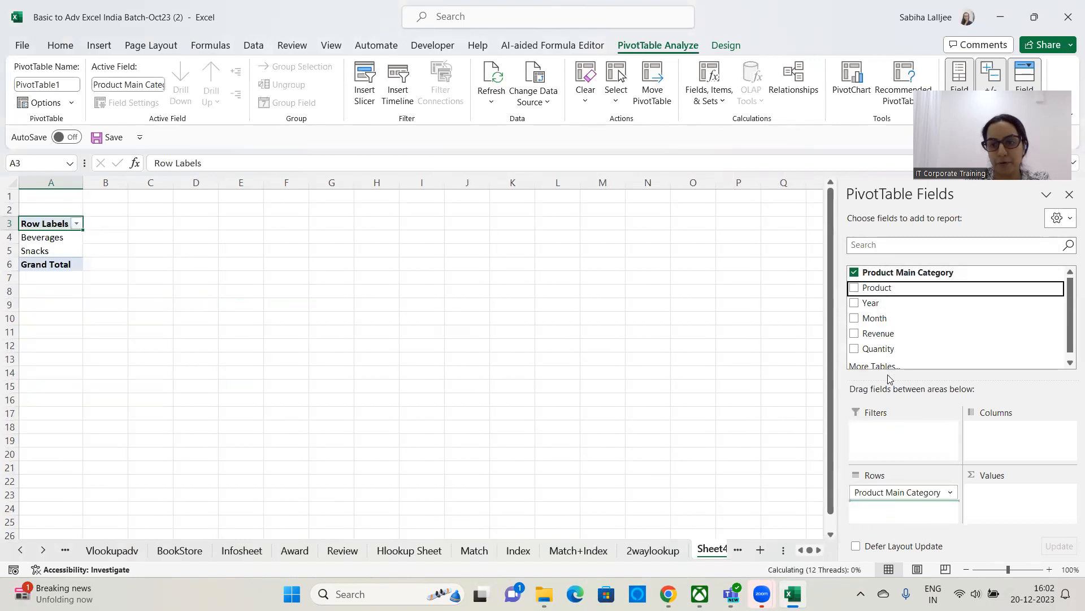
drag(882, 333, 1027, 500)
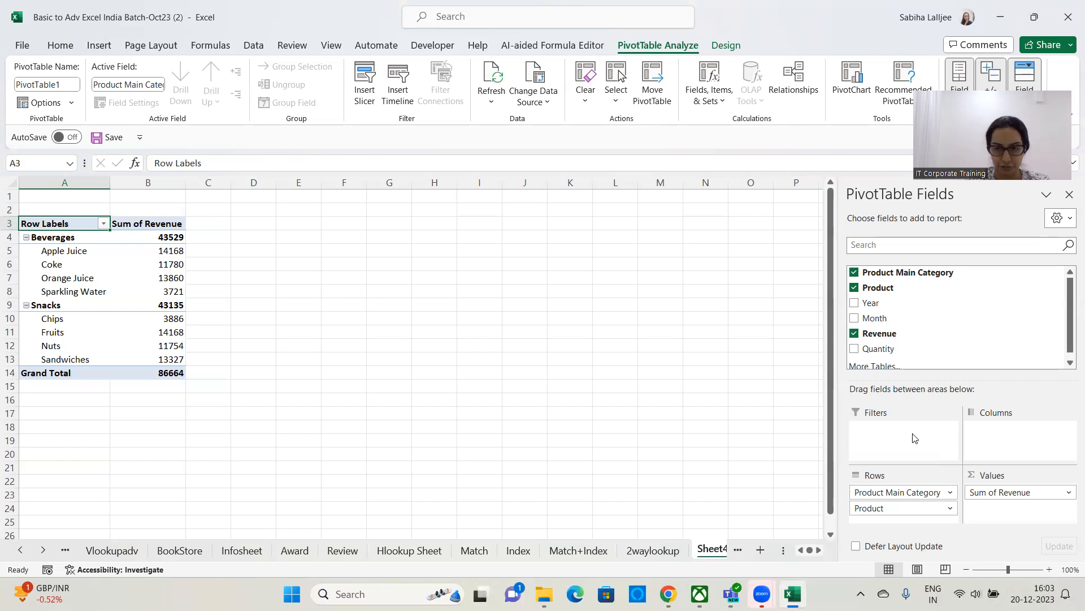
drag(870, 303, 887, 451)
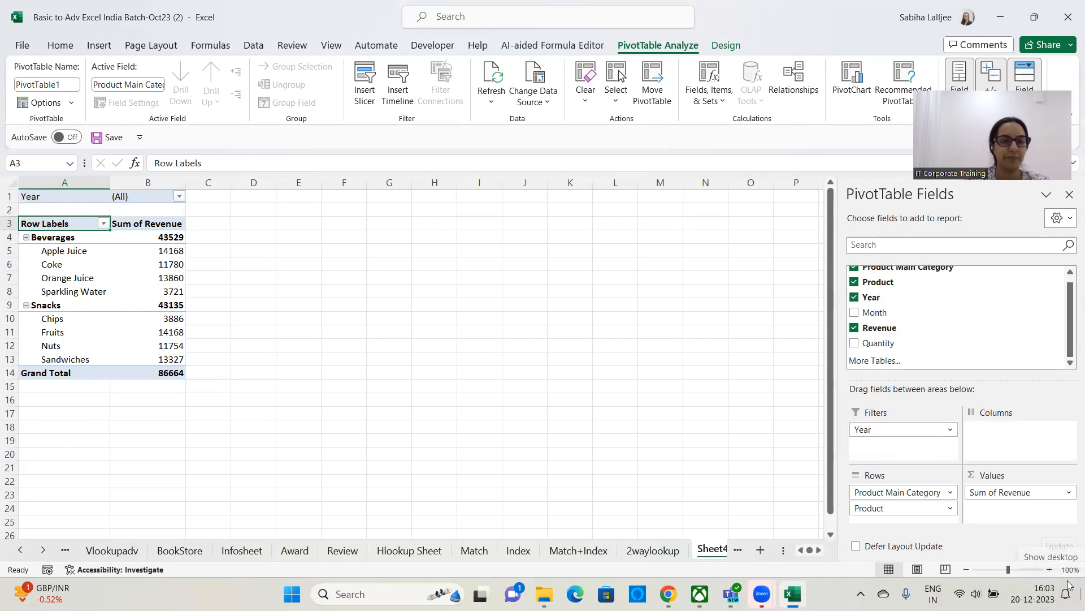
Filter the pivot table by Year 2015 and switch the filter to 2016.
click(179, 197)
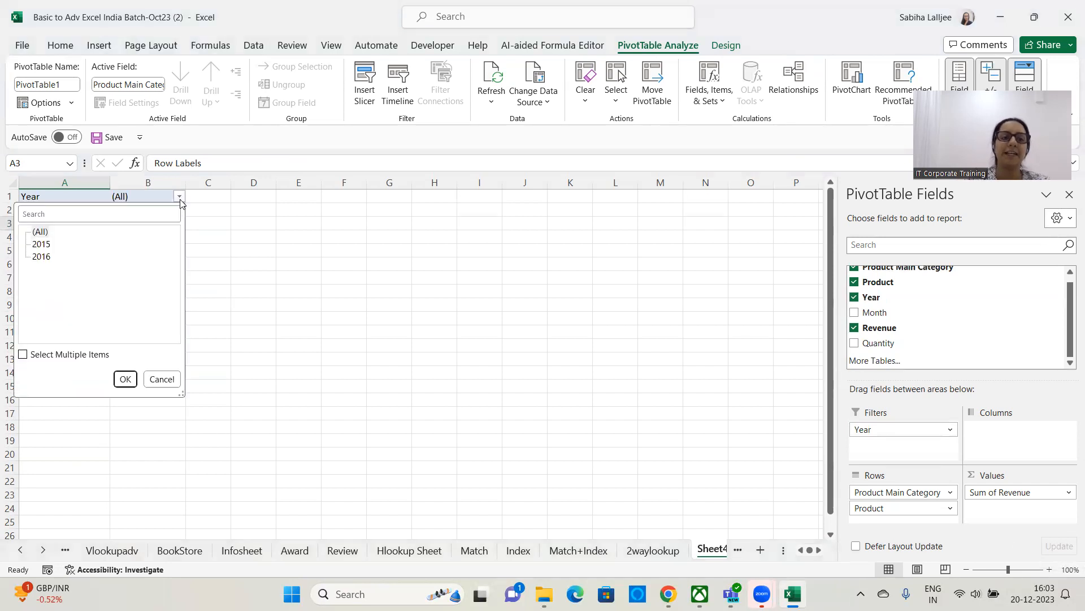
click(49, 247)
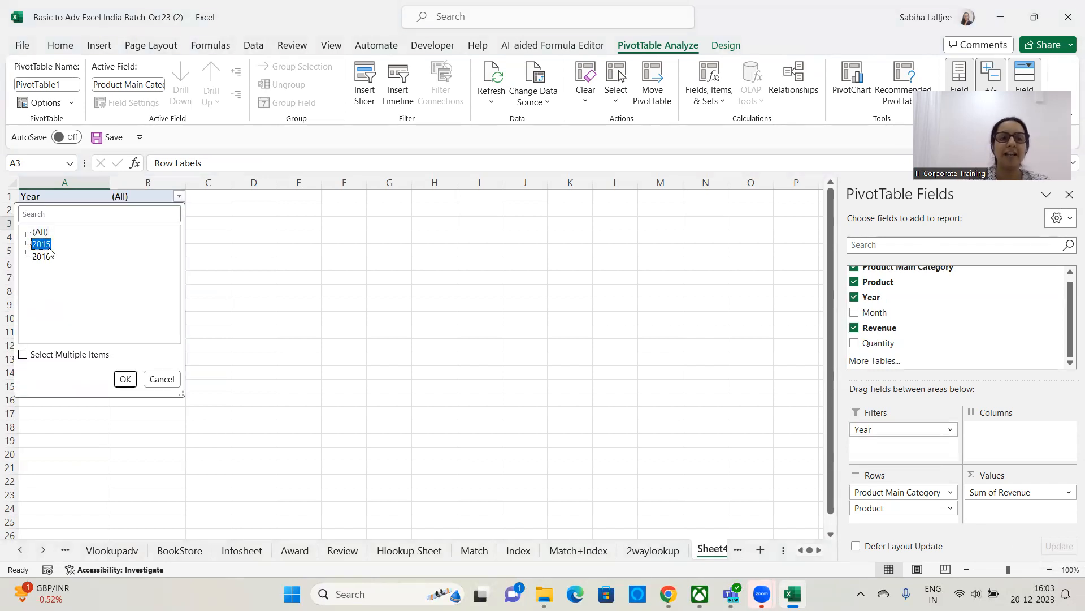
click(125, 378)
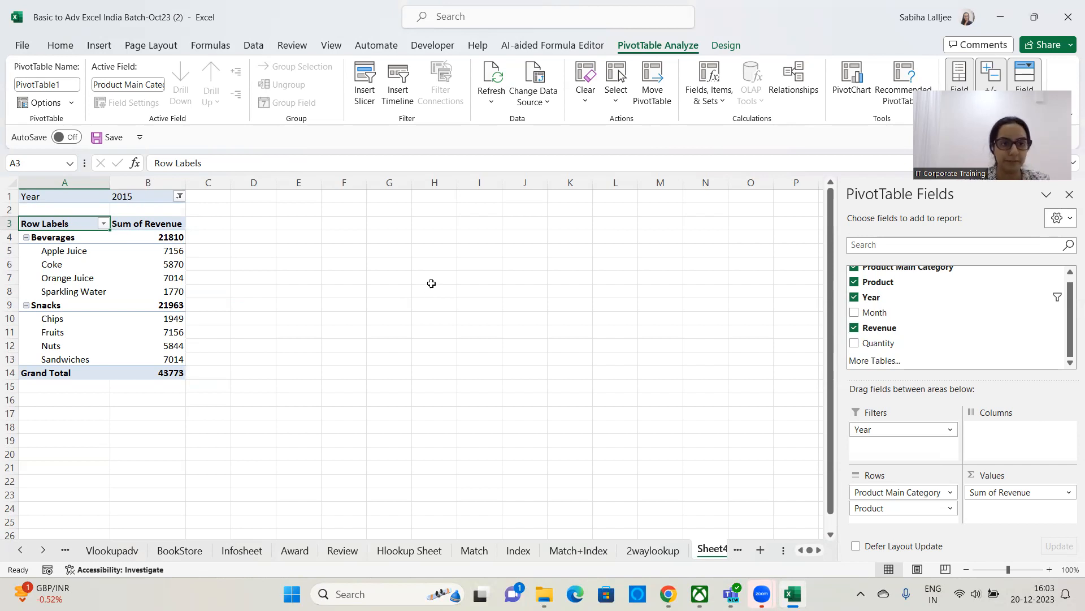
click(179, 196)
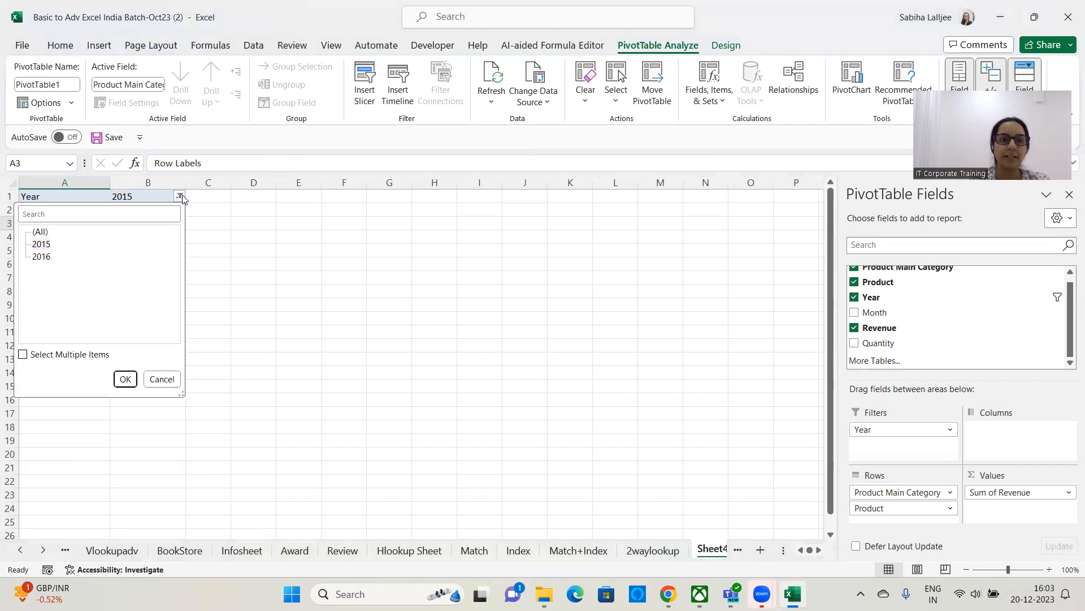
click(41, 257)
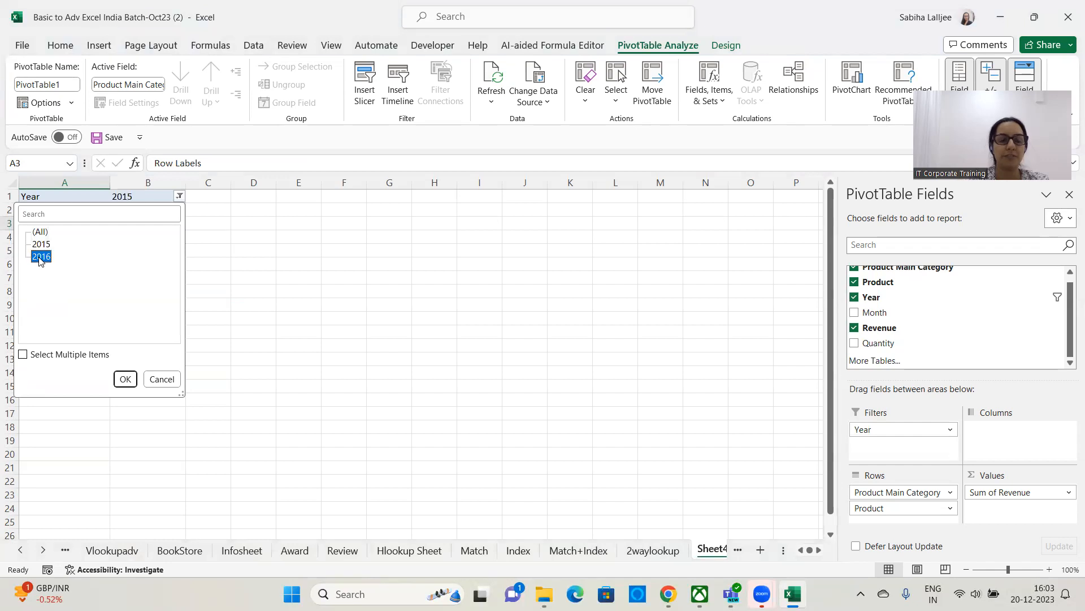
click(124, 379)
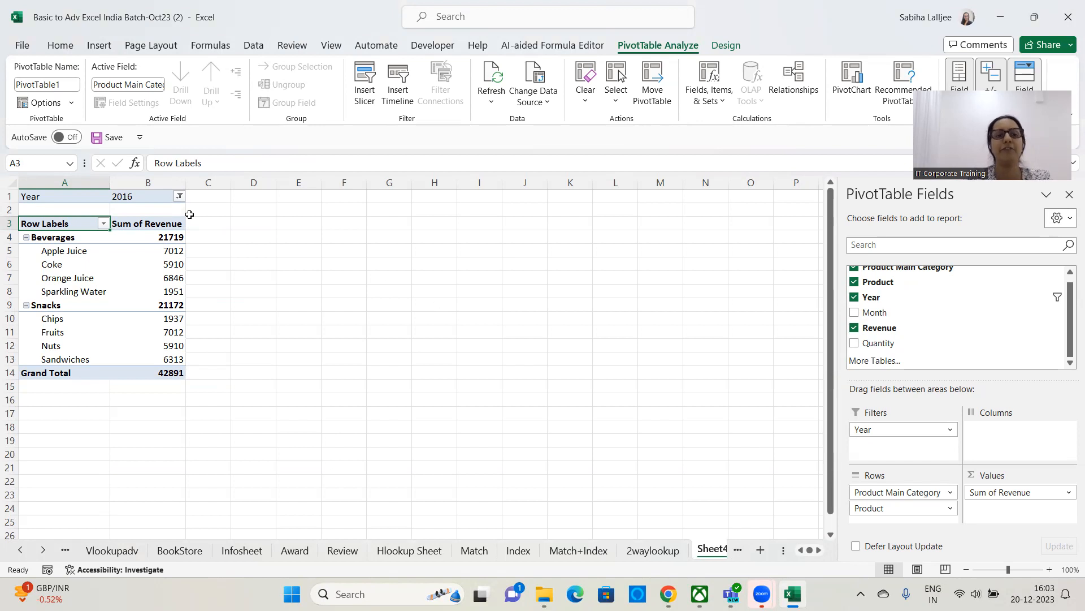
Reset the pivot table's Year filter to (All).
click(179, 196)
click(40, 232)
click(125, 380)
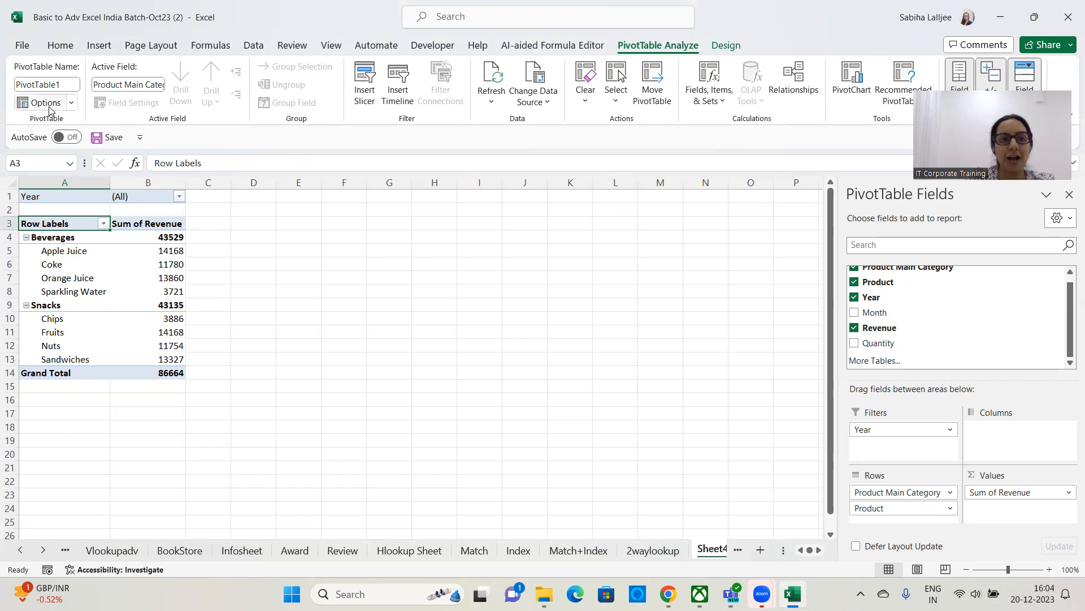
Generate a separate sheet for each Year with Show Report Filter Pages, and review the new sheets before returning to Sheet4.
click(73, 104)
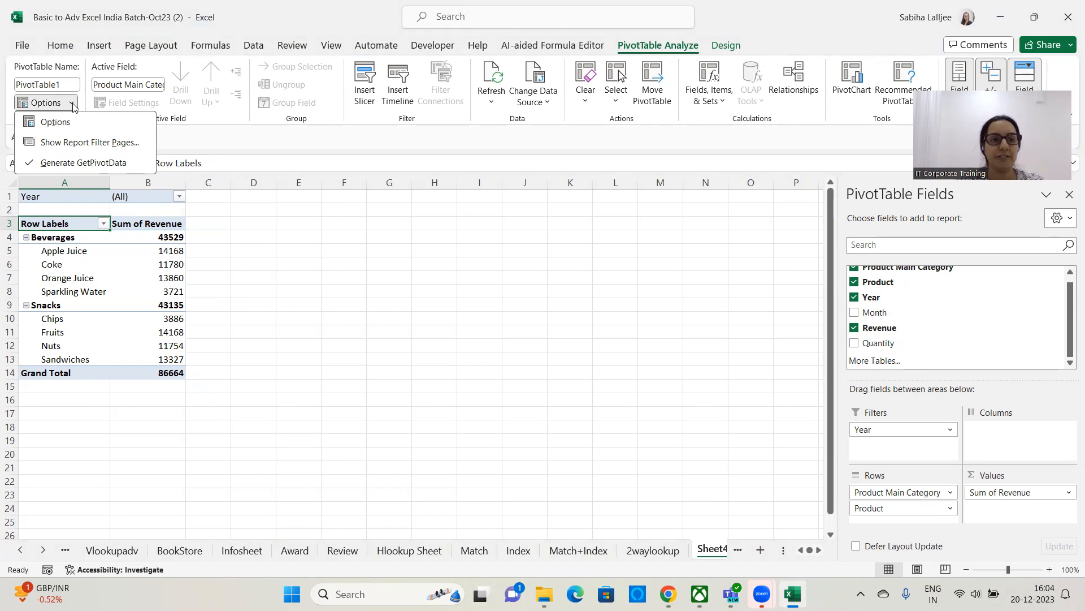
click(74, 143)
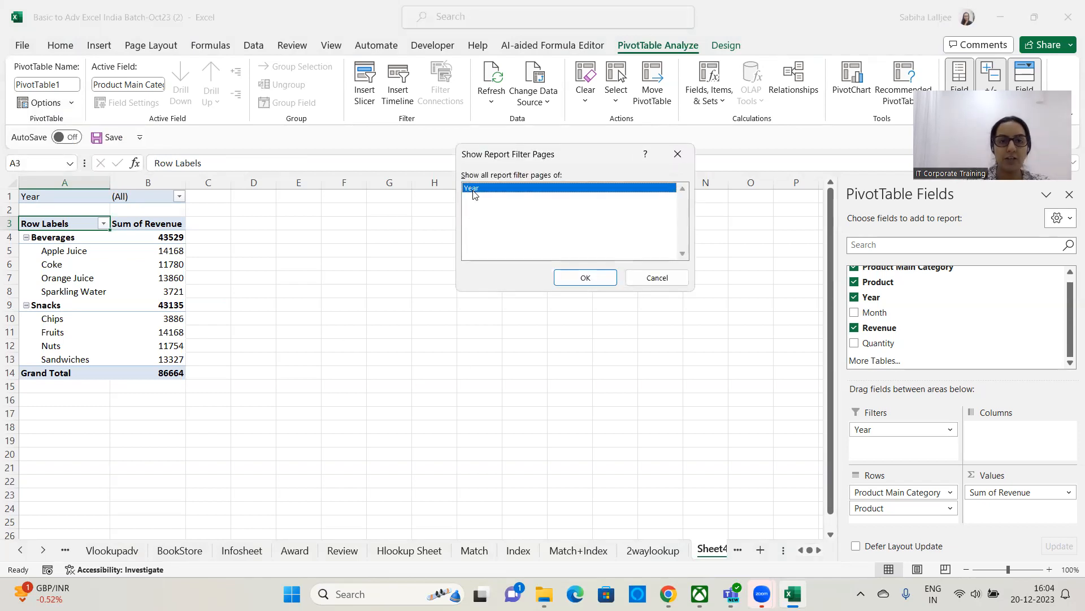
click(588, 276)
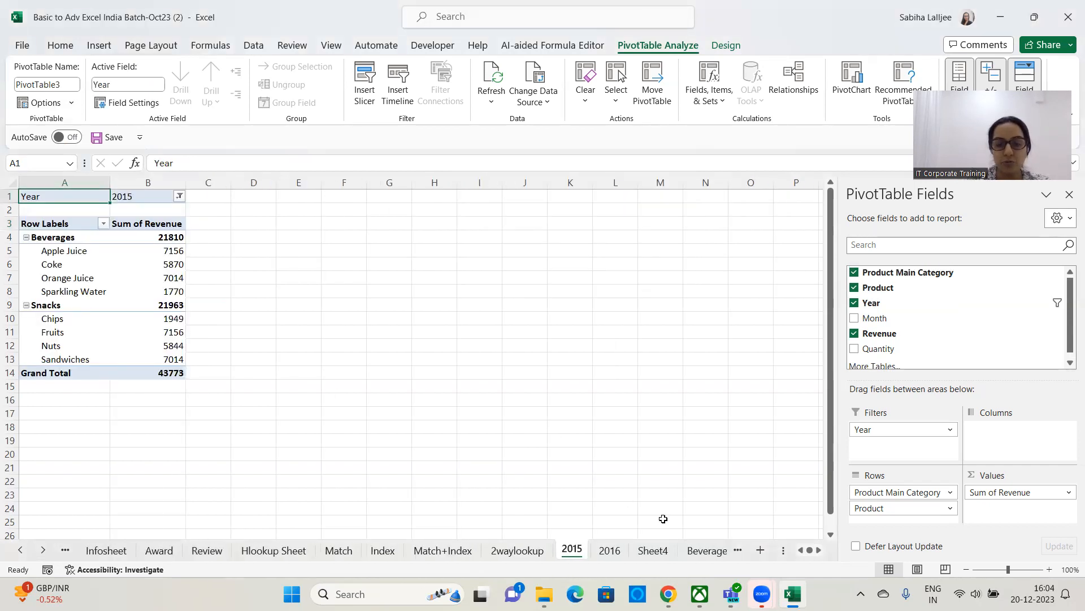
key(ctrl+Page_Down)
key(ctrl+Page_Up)
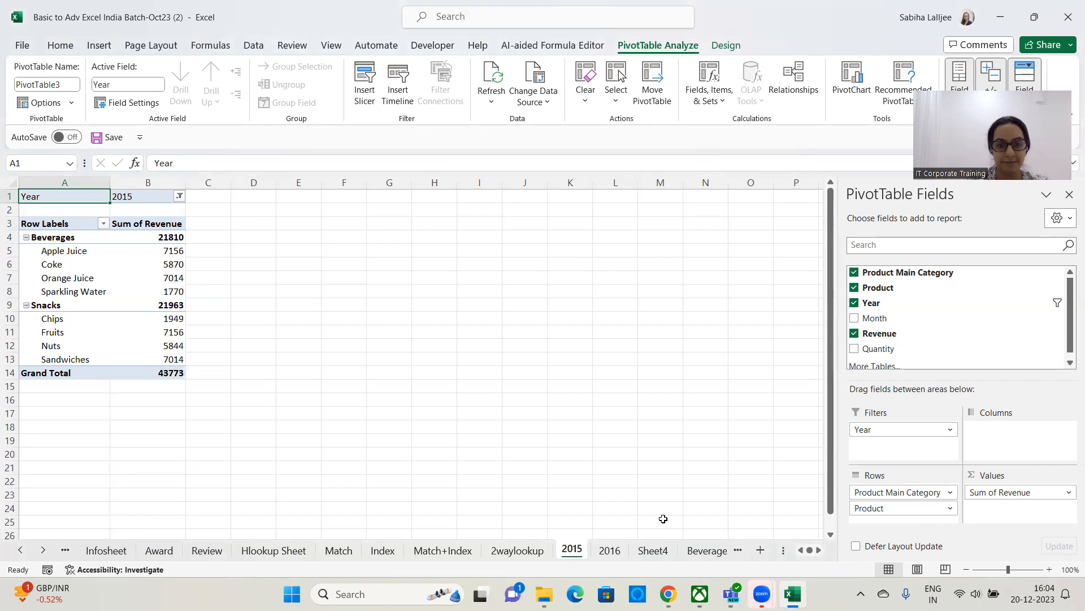
key(ctrl+Page_Down)
key(ctrl+Page_Down)
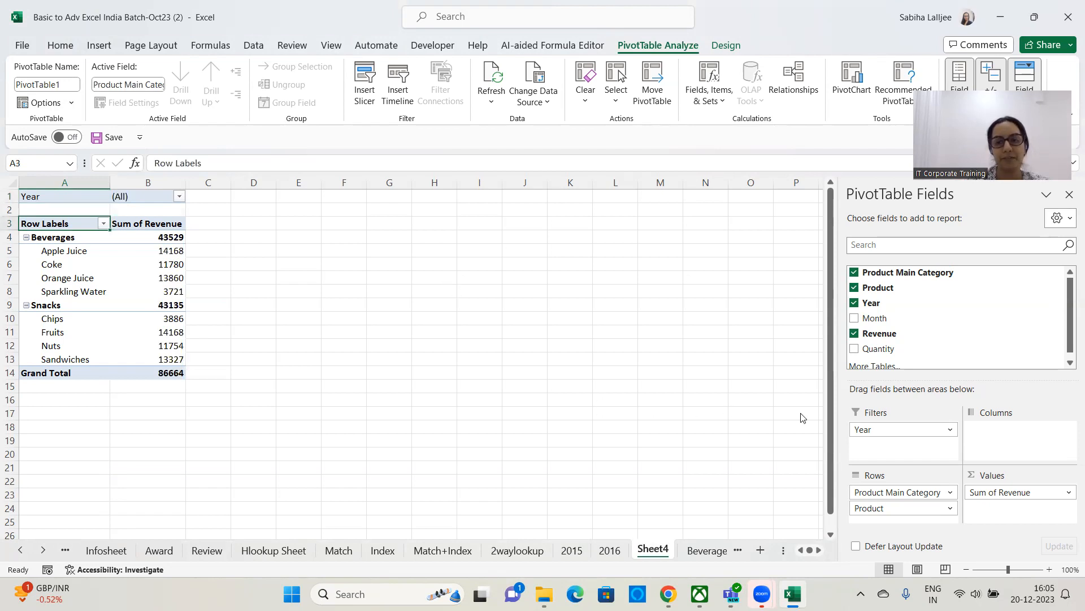
Rearrange the Sheet4 pivot table so Product Main Category is the filter and Year sits above Product in Rows.
drag(865, 428, 742, 429)
drag(925, 492, 901, 446)
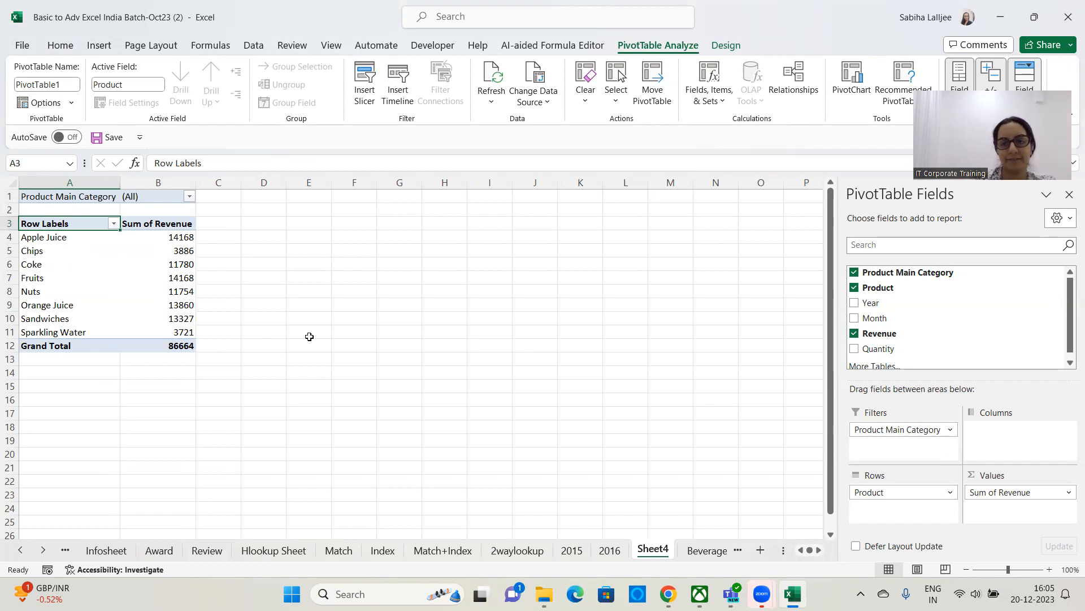
drag(871, 303, 919, 500)
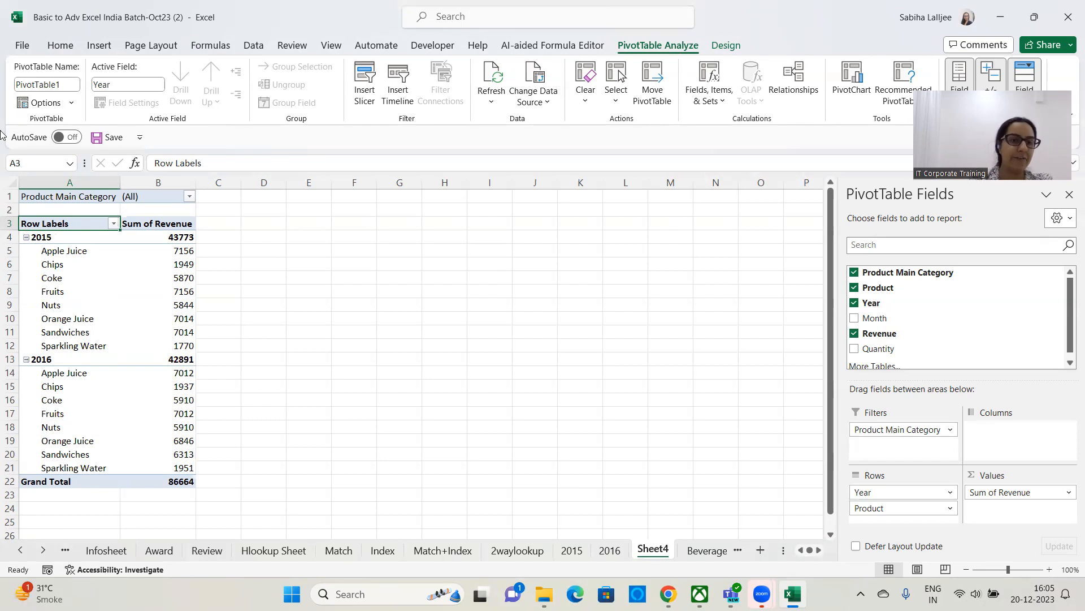
Generate report filter pages for Product Main Category, and compare the Beverages and Snacks sheets before returning to Sheet4.
click(73, 103)
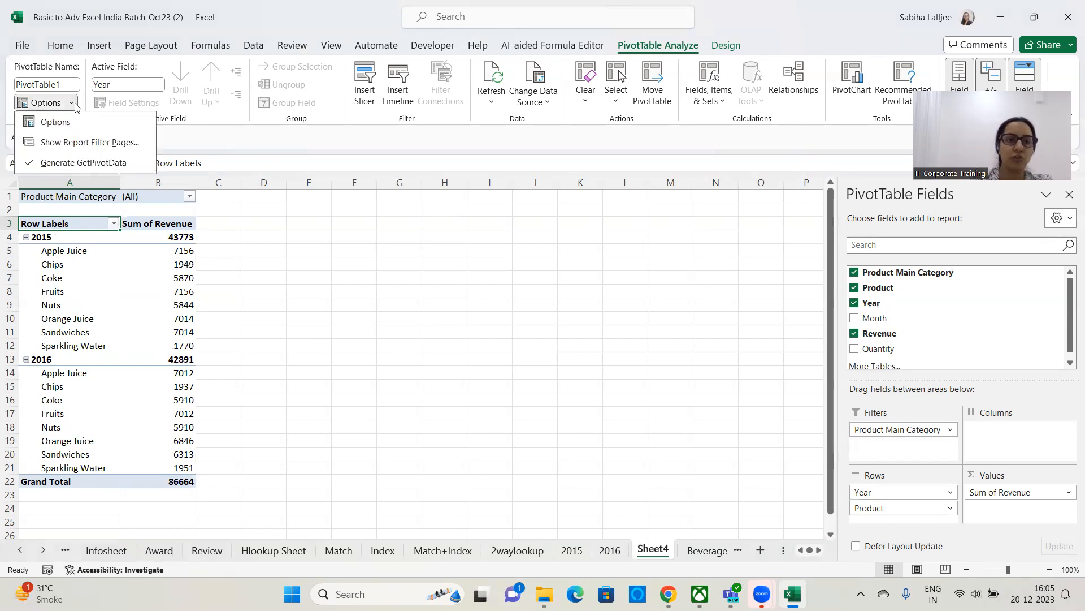
click(90, 142)
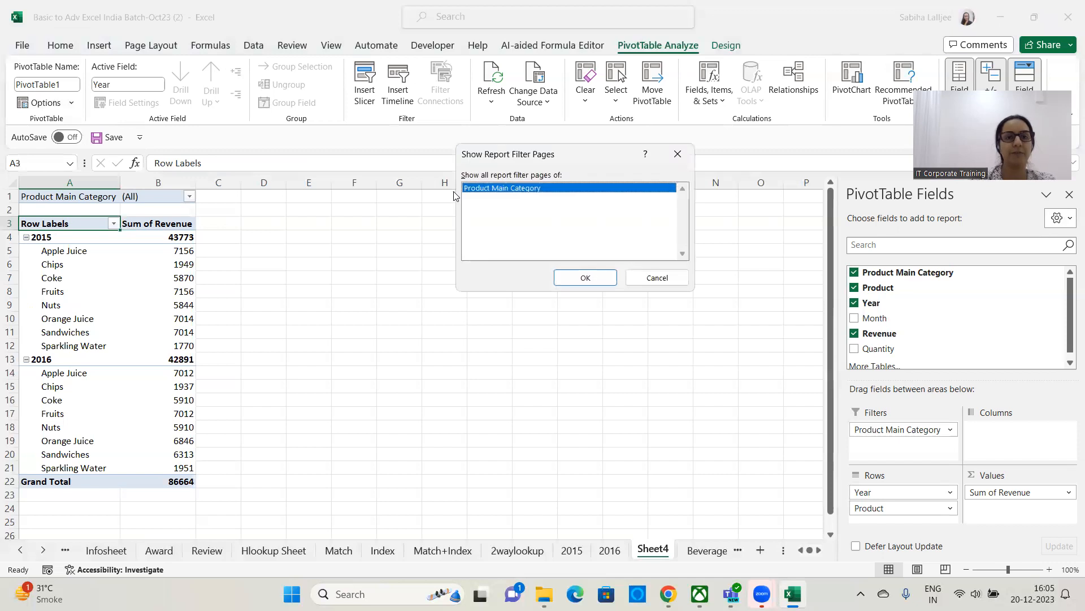
click(594, 278)
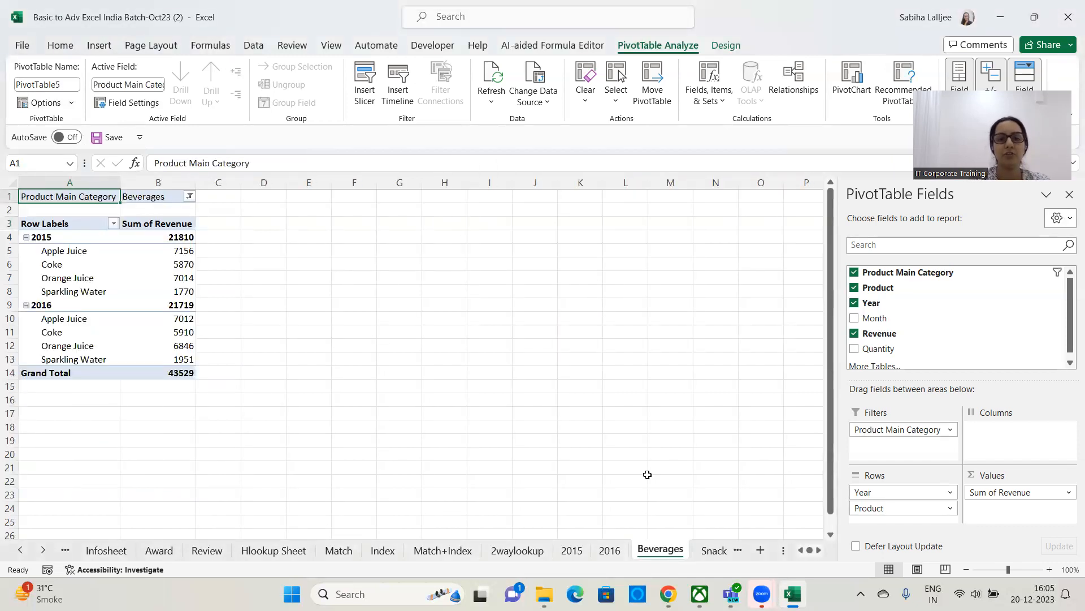
click(714, 550)
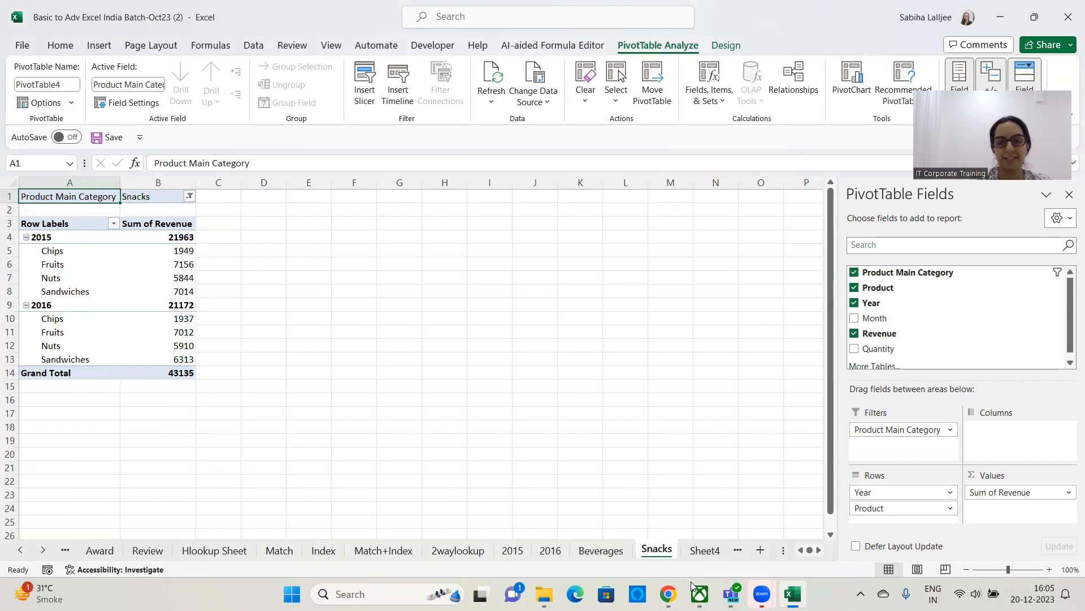
key(ctrl+Page_Up)
key(ctrl+Page_Down)
key(ctrl+Page_Up)
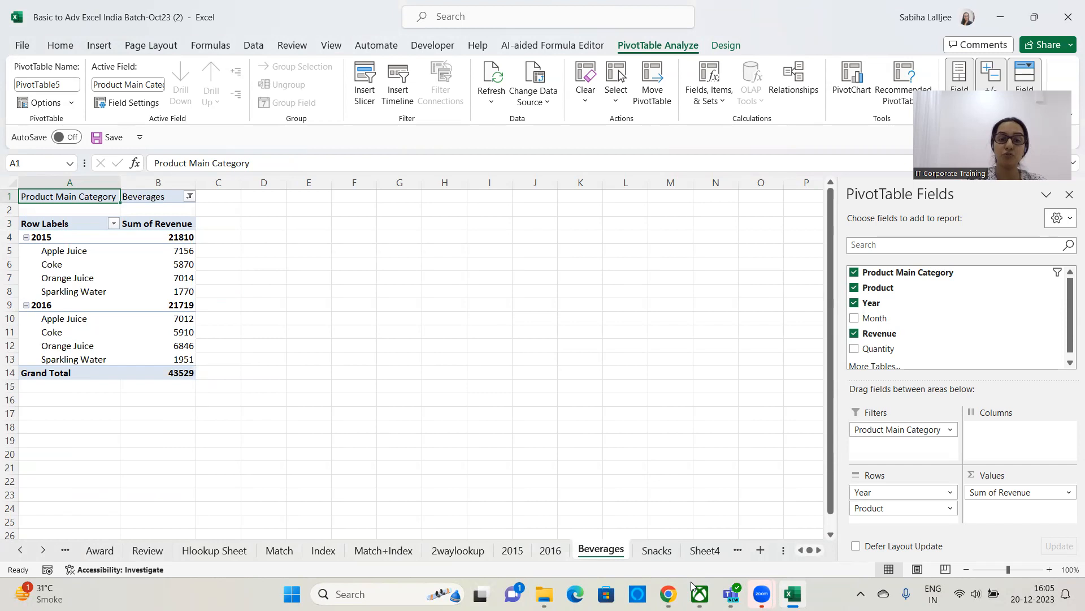
click(705, 550)
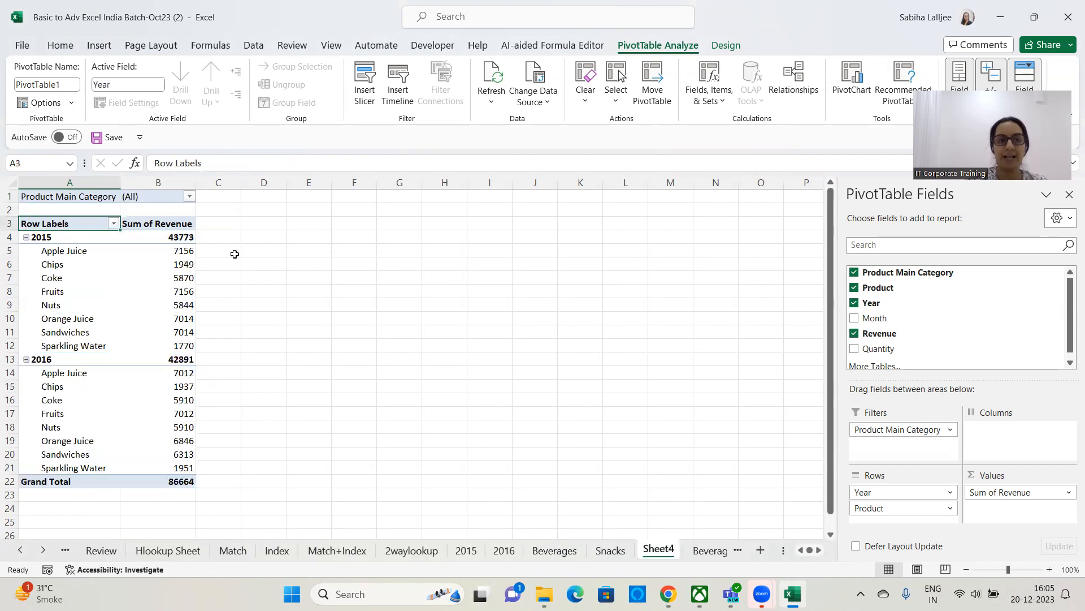
click(189, 196)
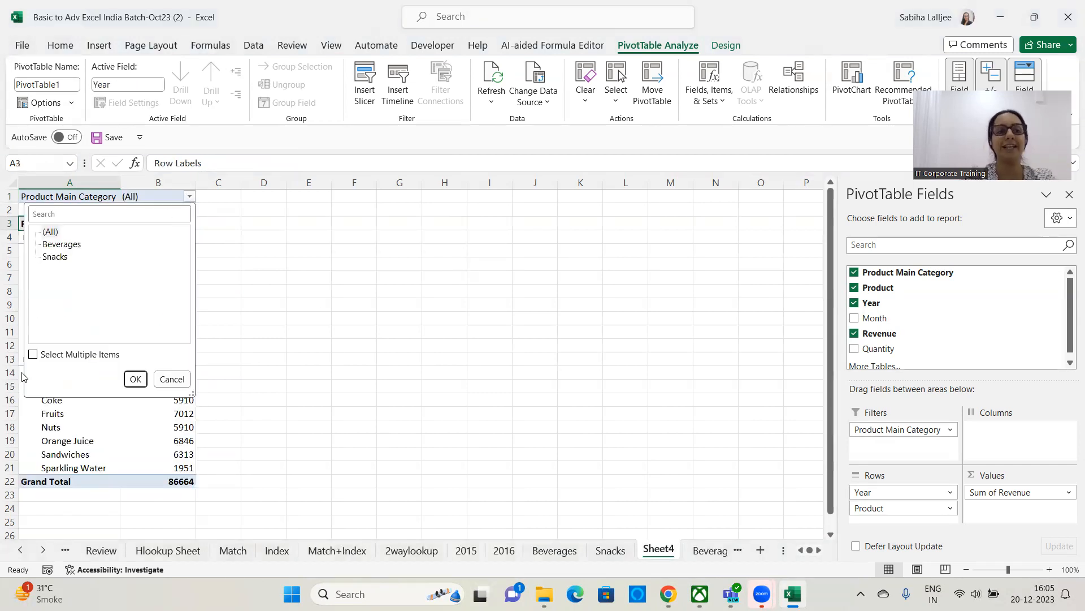
click(32, 354)
click(45, 256)
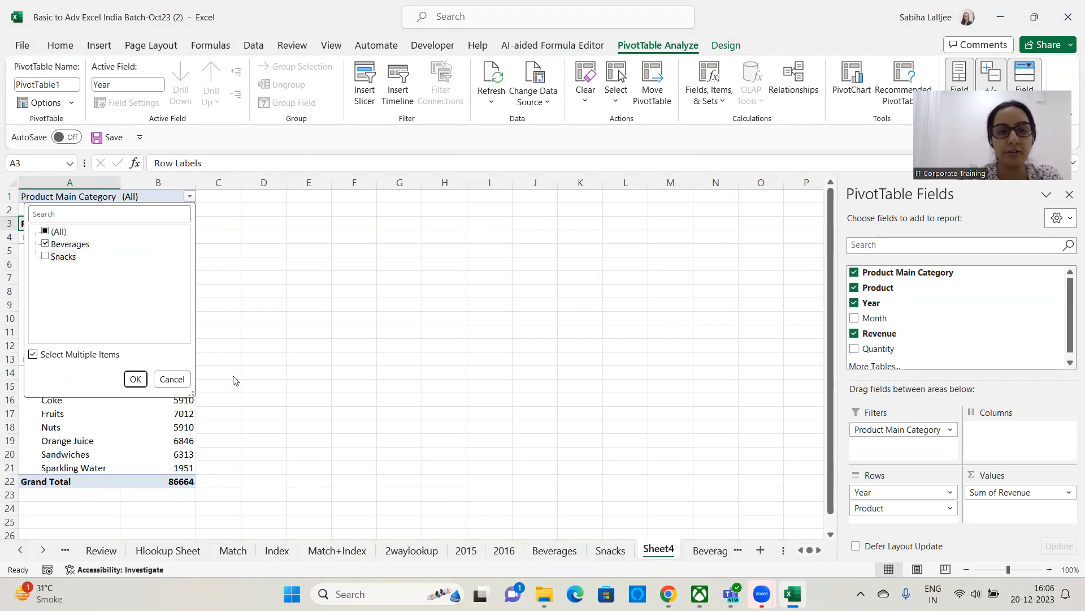
click(172, 379)
Replace Product Main Category with Month as the report filter and limit it to Jan, Feb, Mar and Apr.
drag(864, 429, 544, 401)
drag(875, 318, 885, 447)
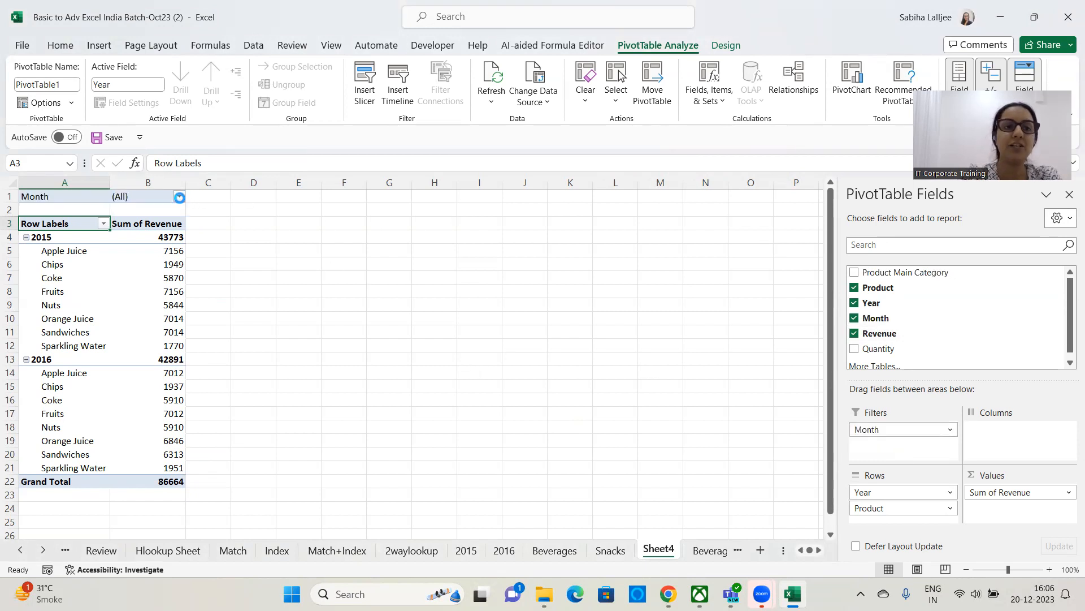
click(180, 198)
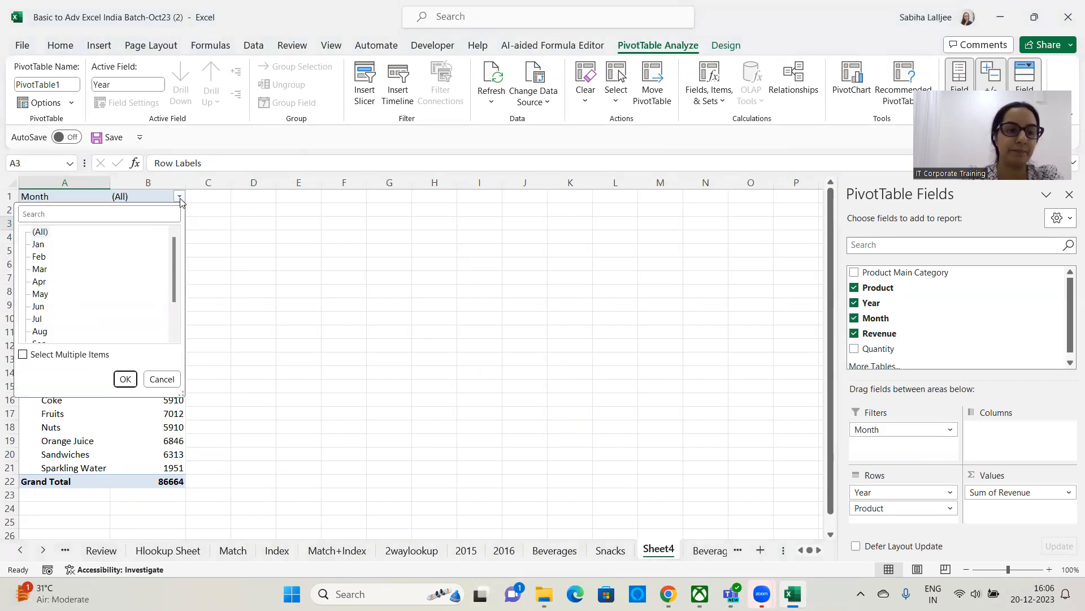
click(24, 355)
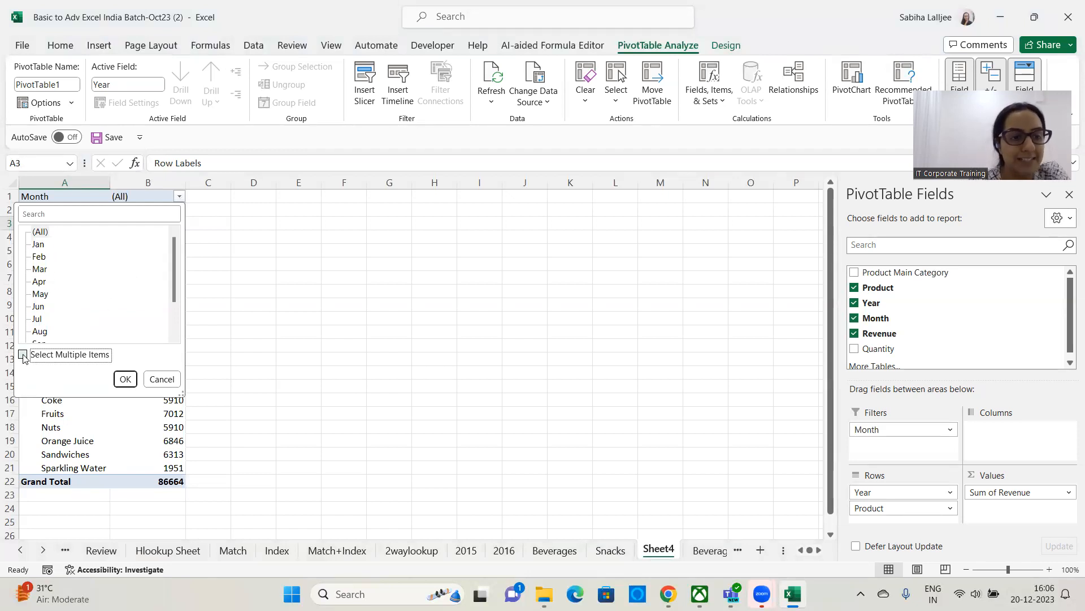
click(36, 231)
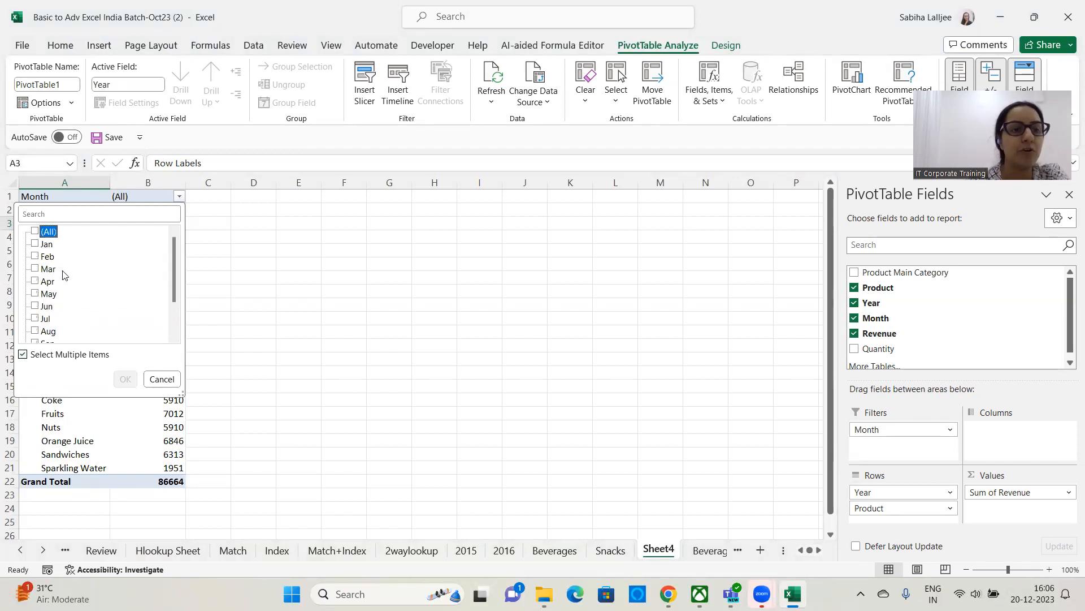
click(35, 244)
click(35, 256)
click(35, 269)
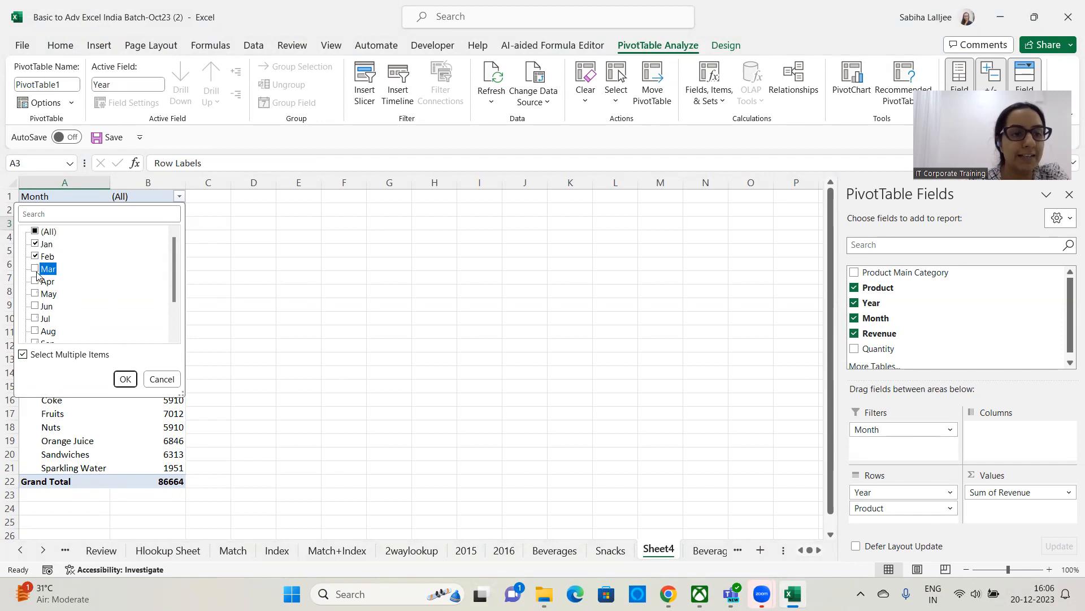
click(35, 280)
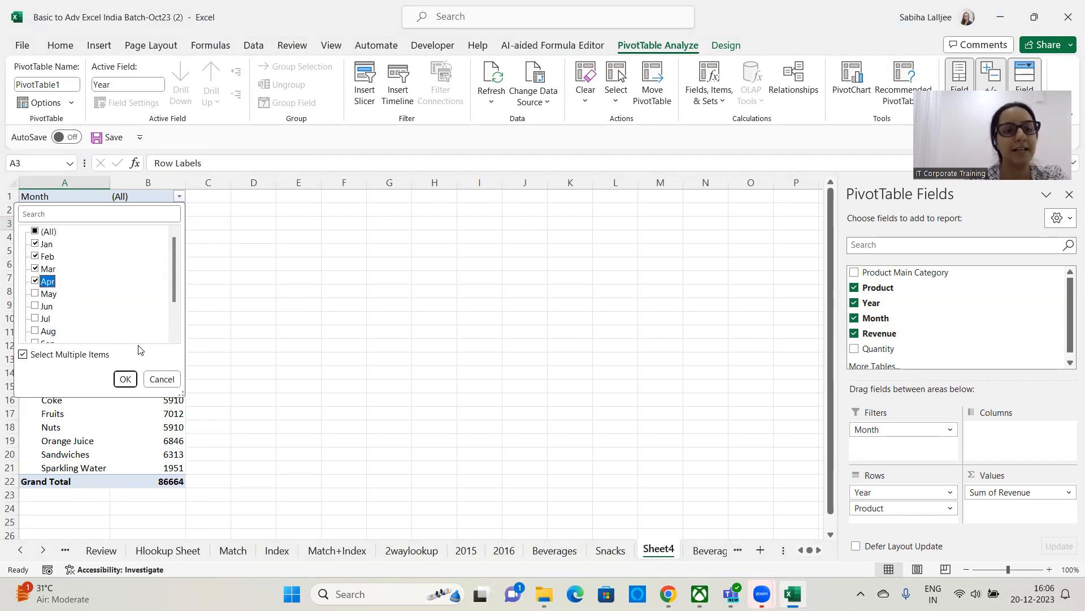
click(125, 379)
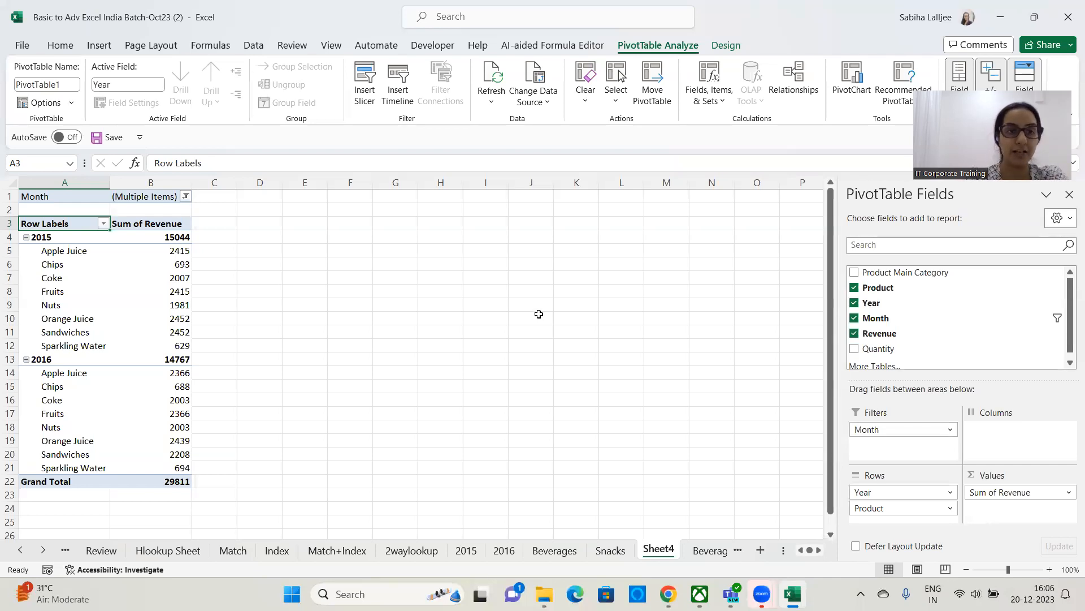
click(186, 196)
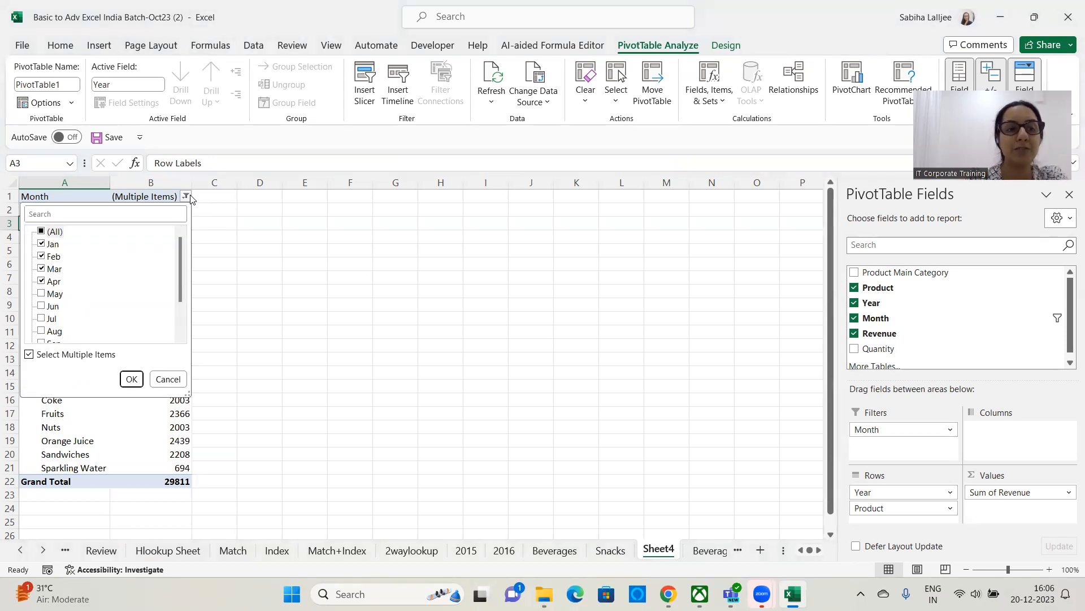
click(393, 254)
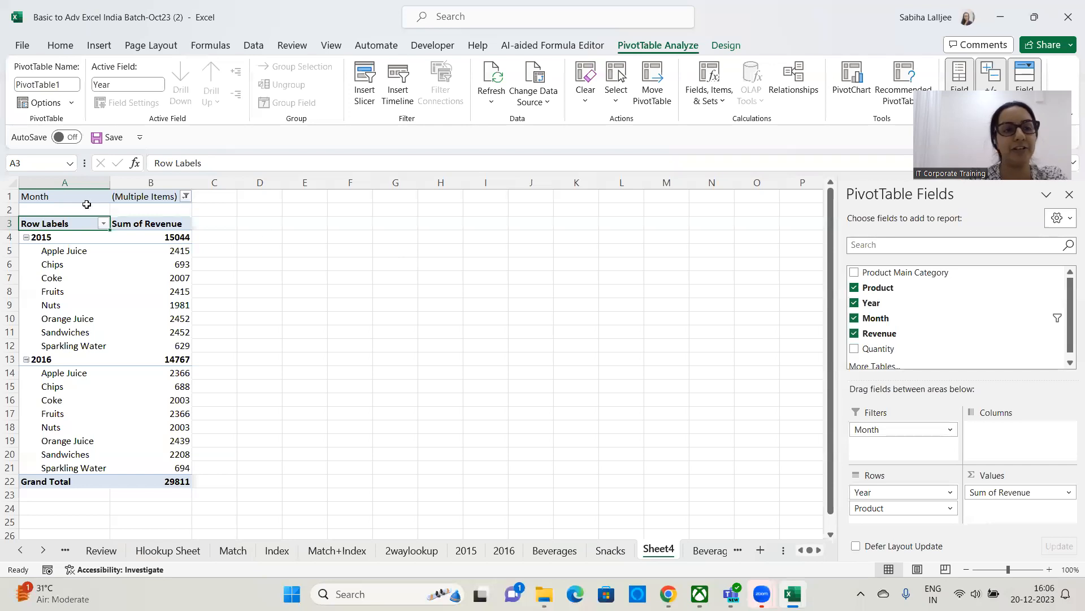
Generate a separate sheet for each filtered Month with Show Report Filter Pages, and browse the new sheets through to Apr.
click(71, 104)
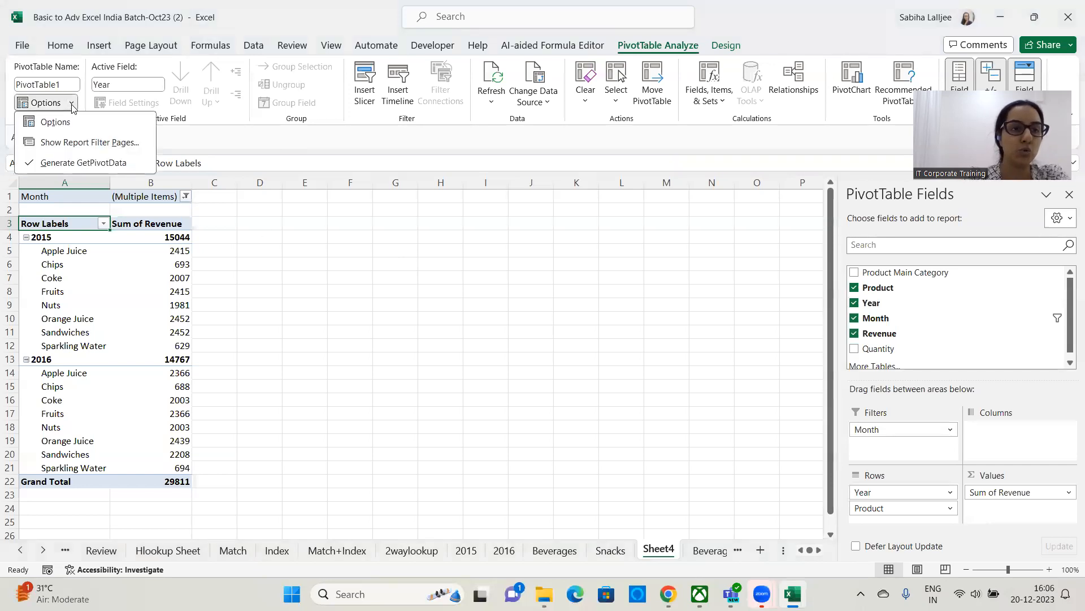
click(73, 143)
click(567, 277)
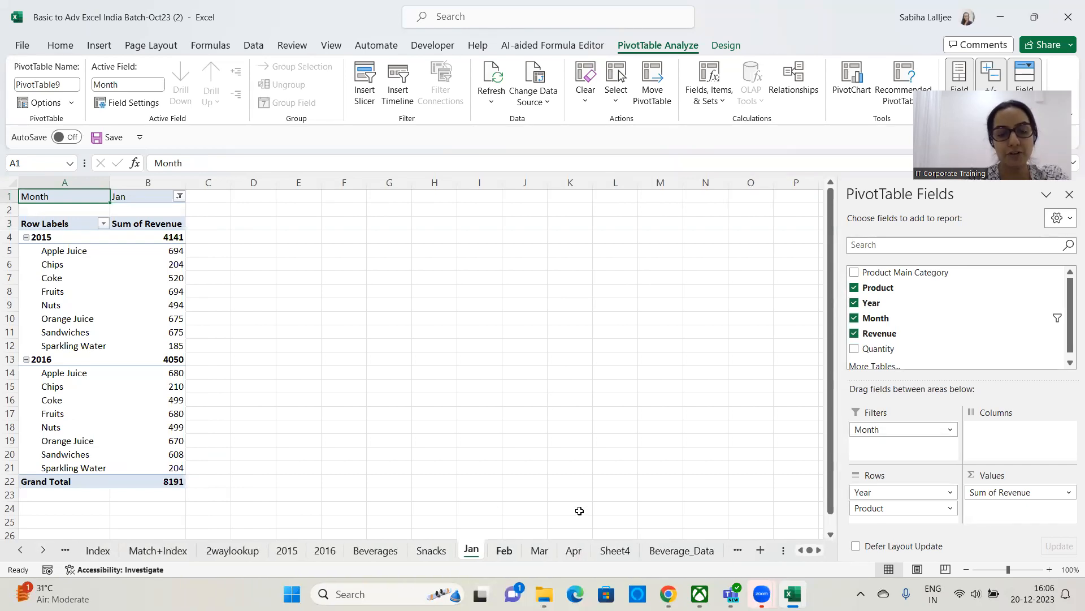
key(ctrl+Page_Down)
key(ctrl+Page_Down)
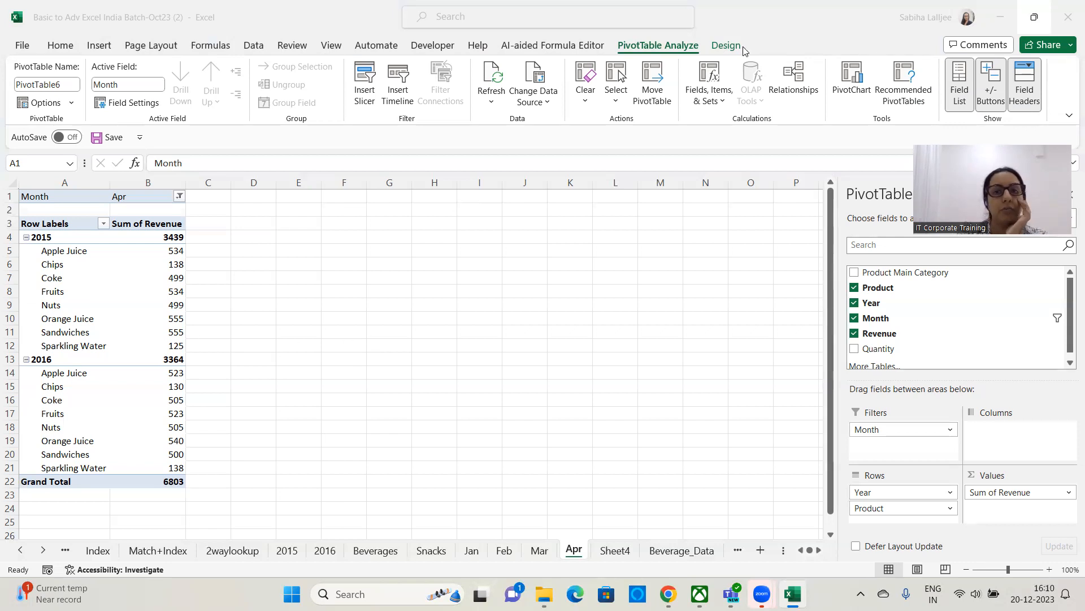
Try the red, teal and grey Medium PivotTable styles with coloured year rows on the Apr sheet's pivot table.
click(725, 48)
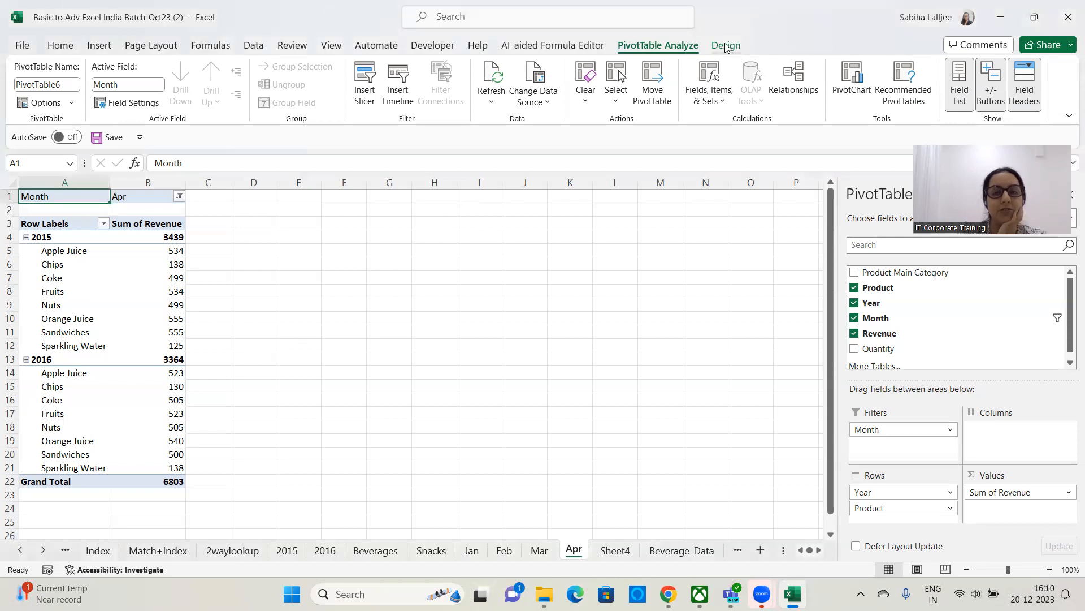
click(726, 47)
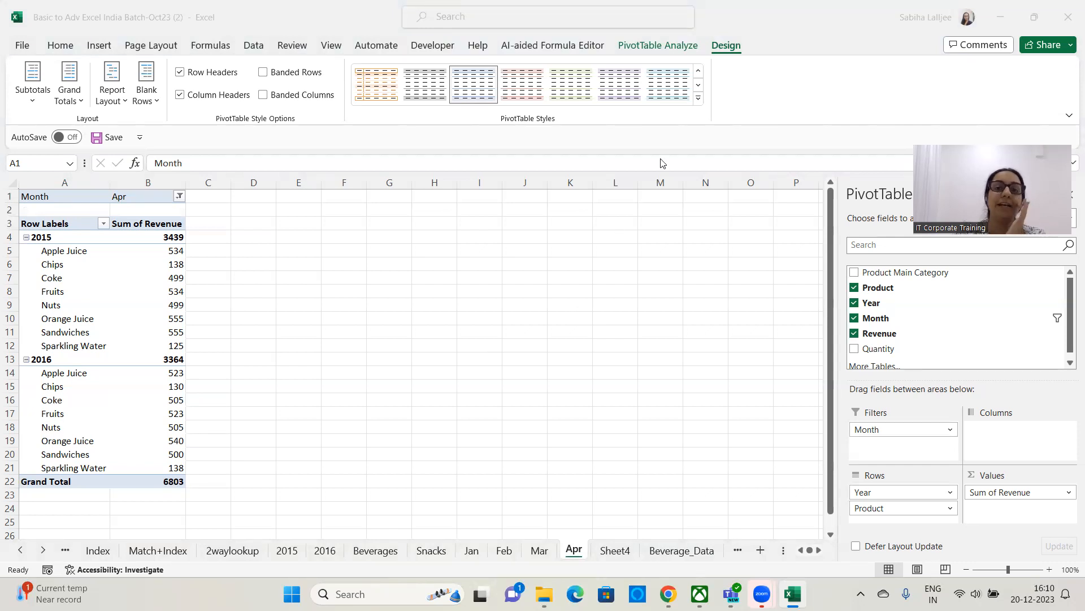
click(699, 100)
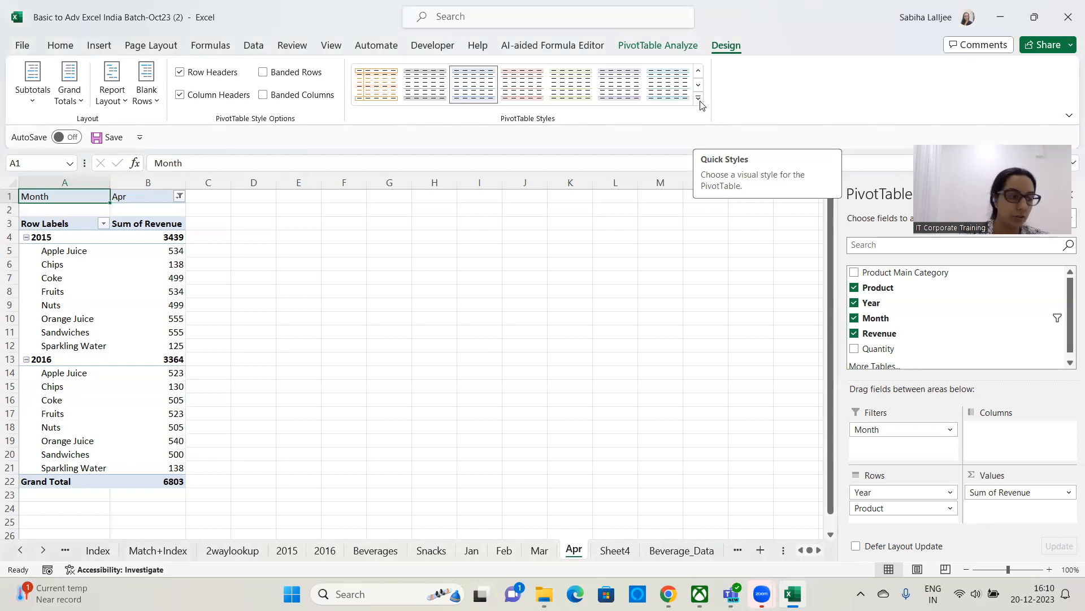
click(699, 101)
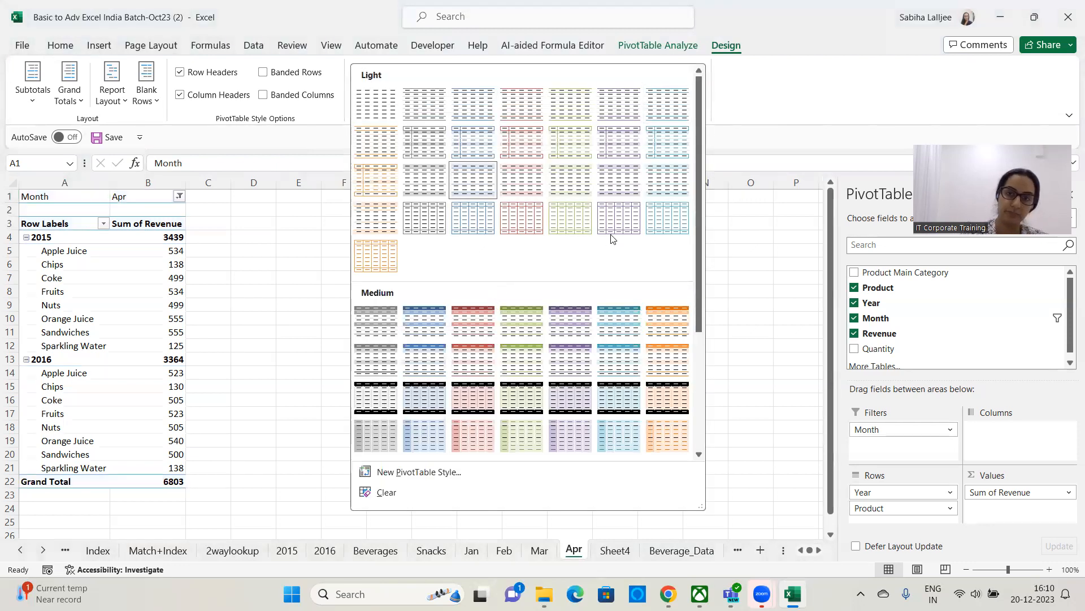
click(479, 325)
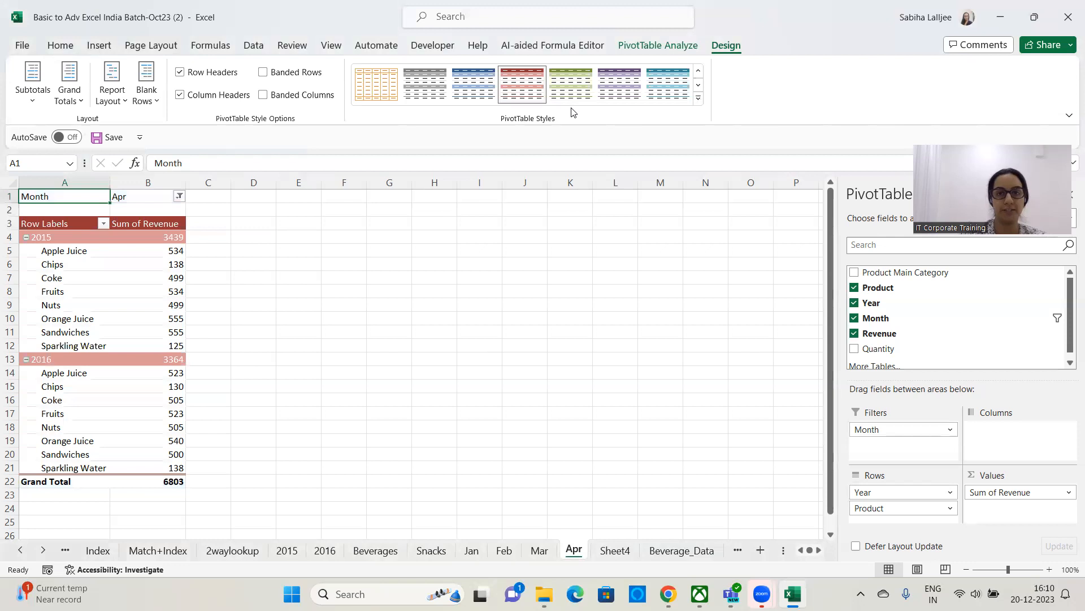
click(661, 91)
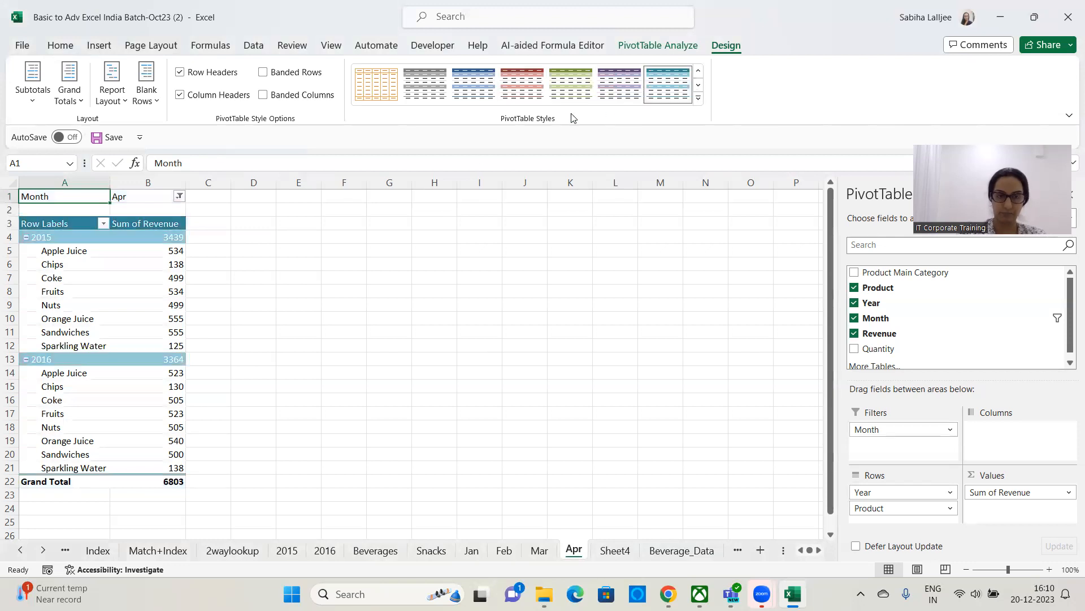
click(440, 104)
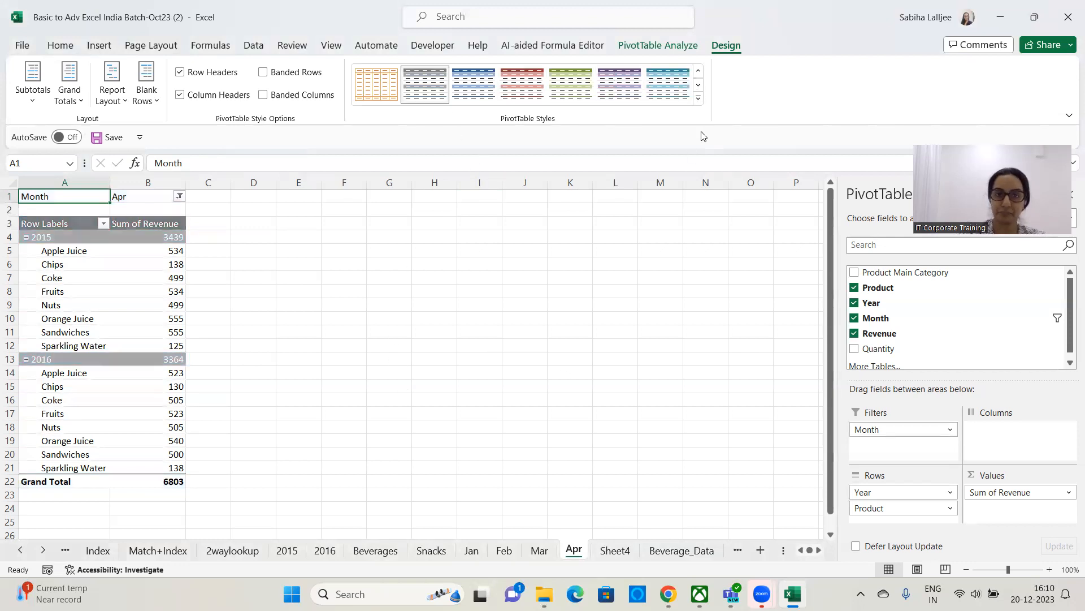
Apply the grey Medium PivotTable style with a dark header and light grey year rows to the Apr pivot table.
click(699, 97)
scroll(682, 351, down, 5)
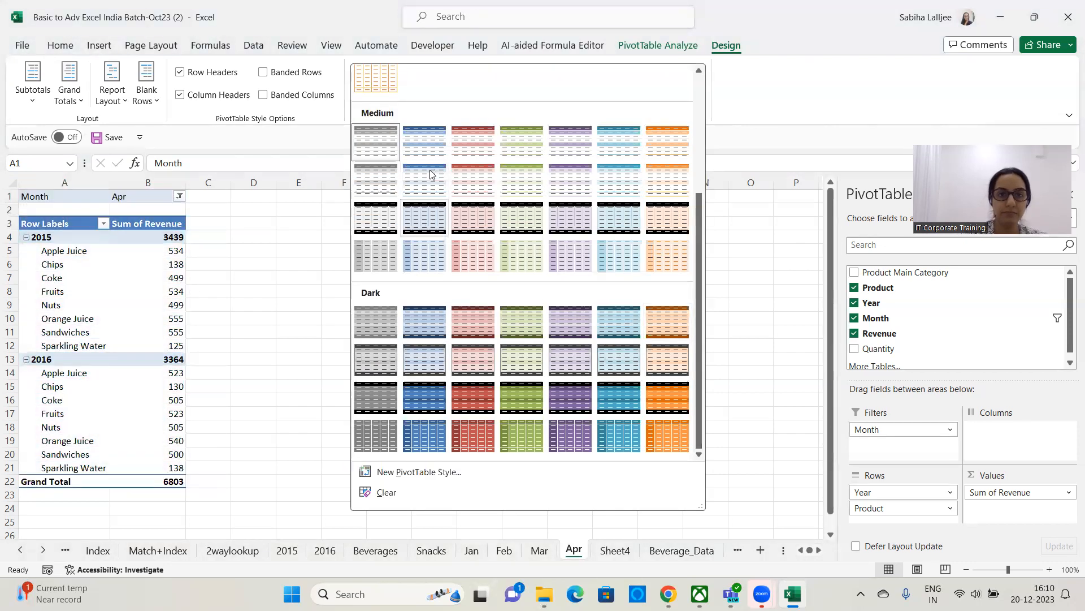
scroll(429, 174, up, 3)
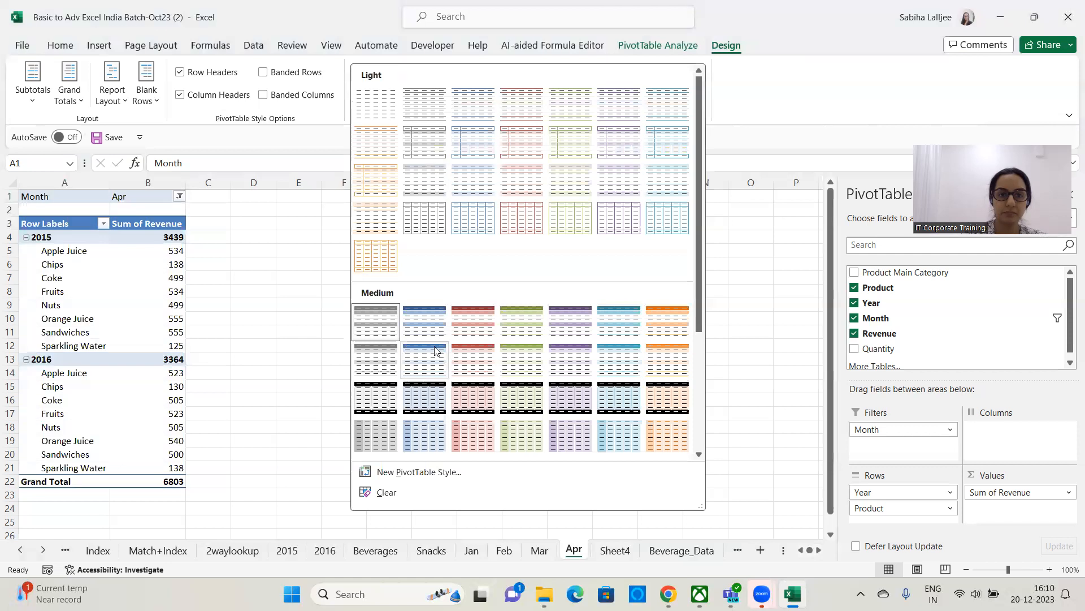
click(375, 330)
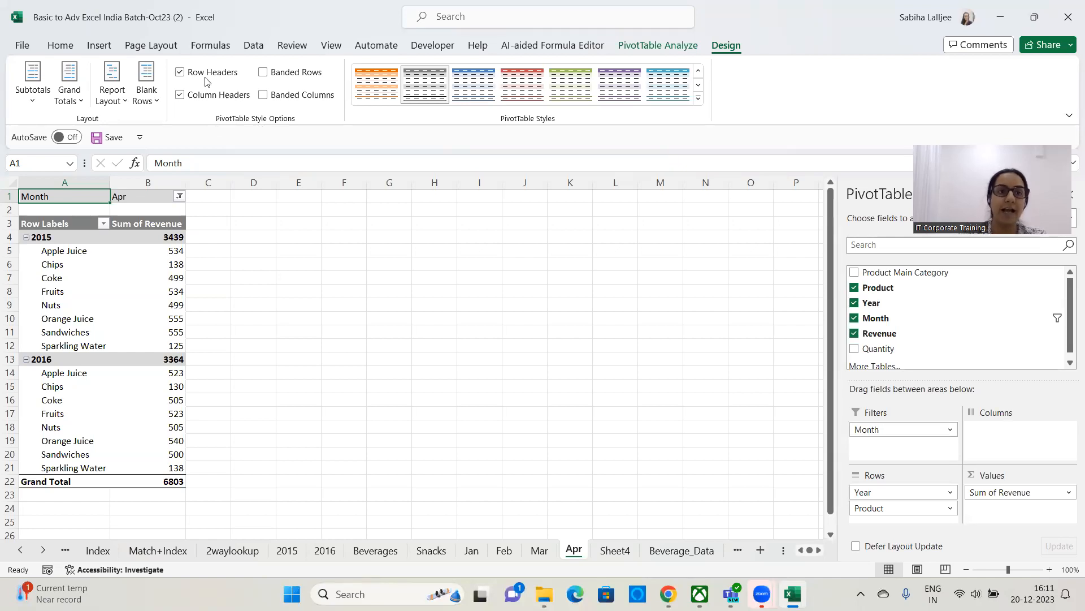
Toggle the pivot table's Row Headers and Column Headers formatting off and back on to compare the effect.
click(180, 73)
click(179, 75)
click(179, 74)
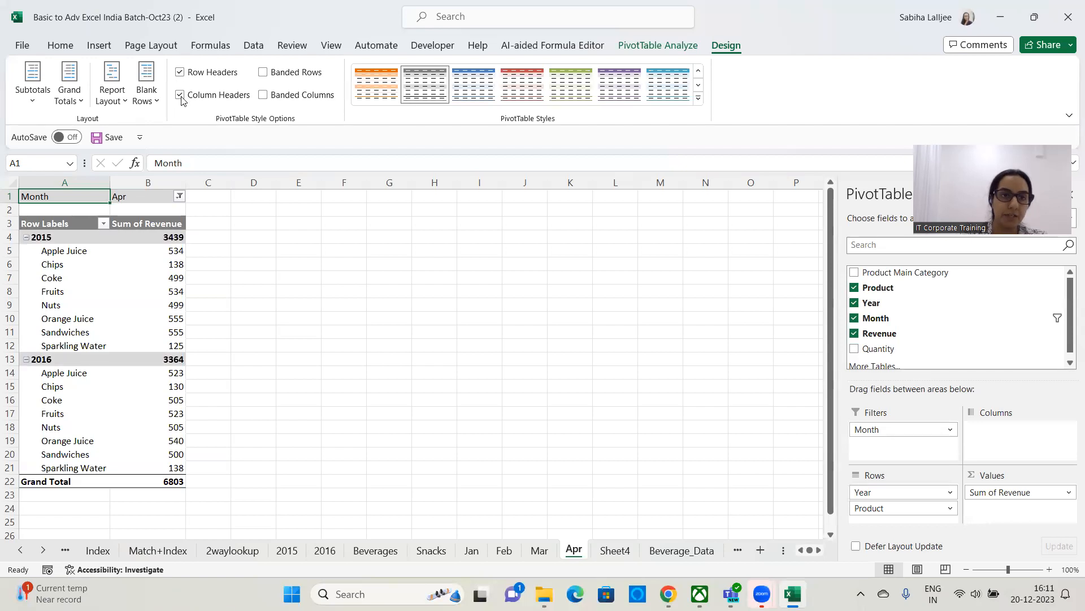
click(181, 95)
click(180, 95)
click(181, 95)
click(180, 94)
Turn on Banded Rows and Banded Columns for the Apr pivot table.
click(261, 75)
click(263, 95)
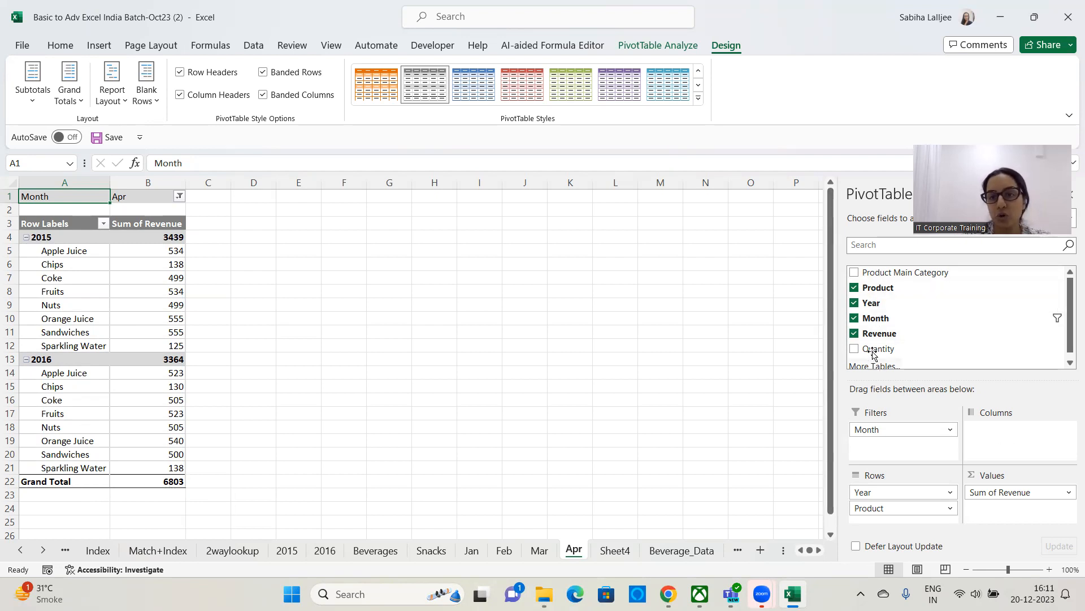
Move Month from Filters to Columns, and switch grand totals off and back on for rows and columns.
drag(901, 431, 1012, 444)
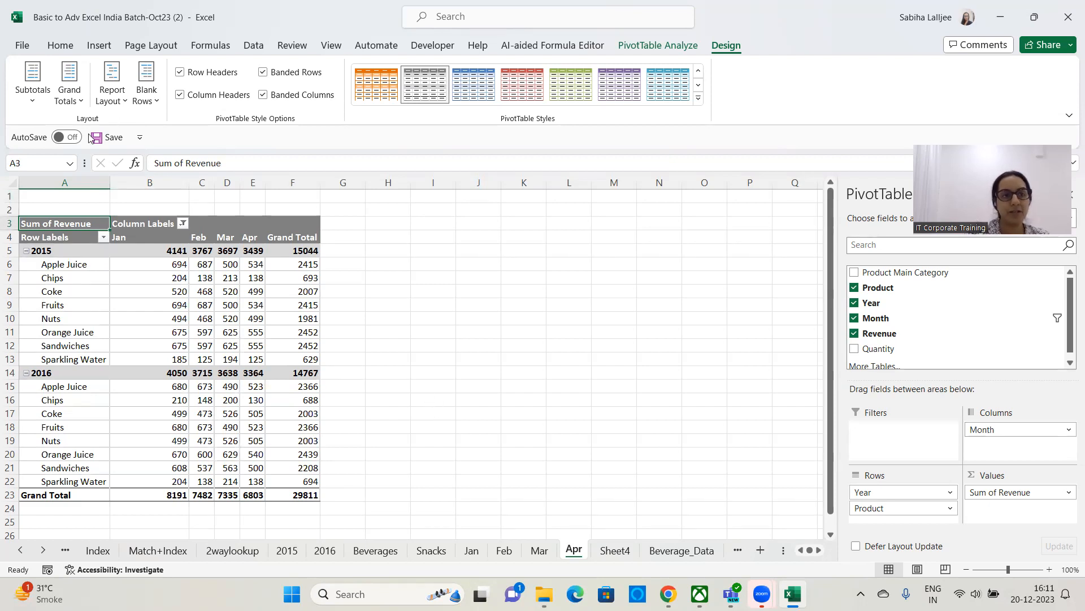
click(81, 104)
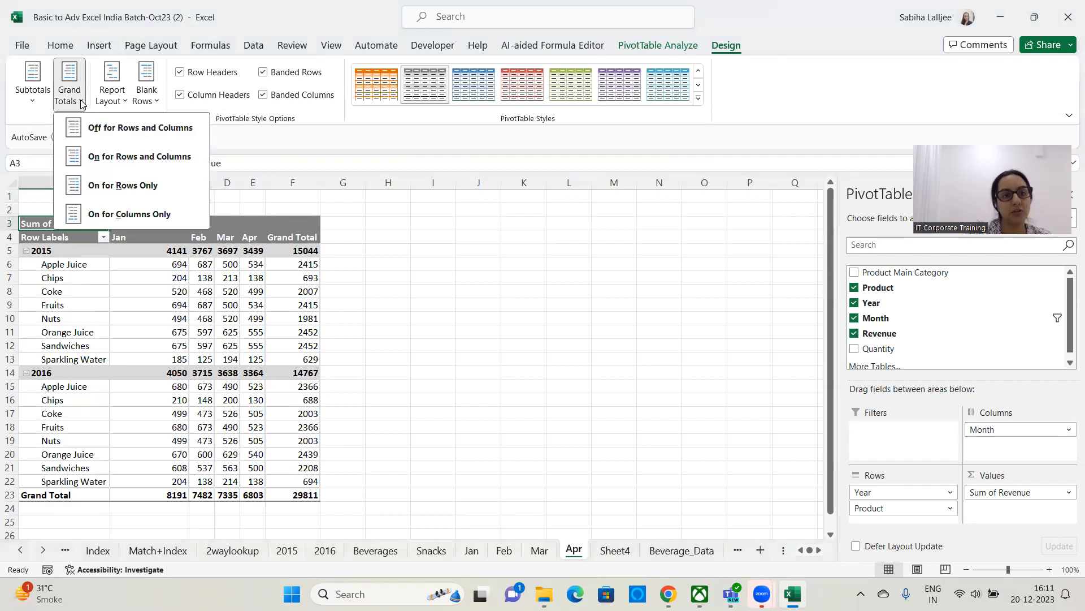
click(177, 136)
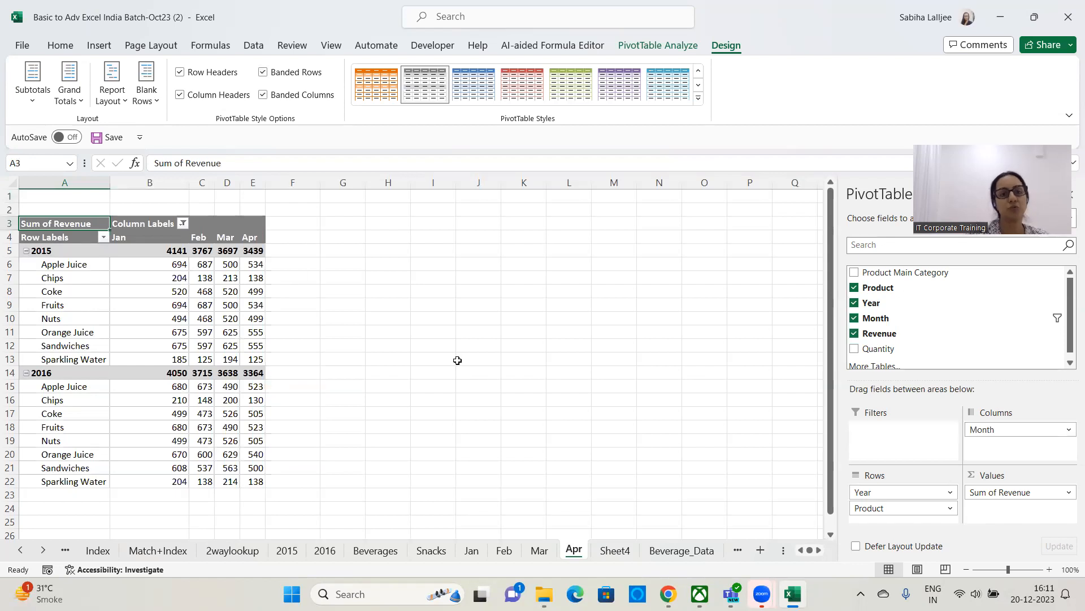
click(68, 105)
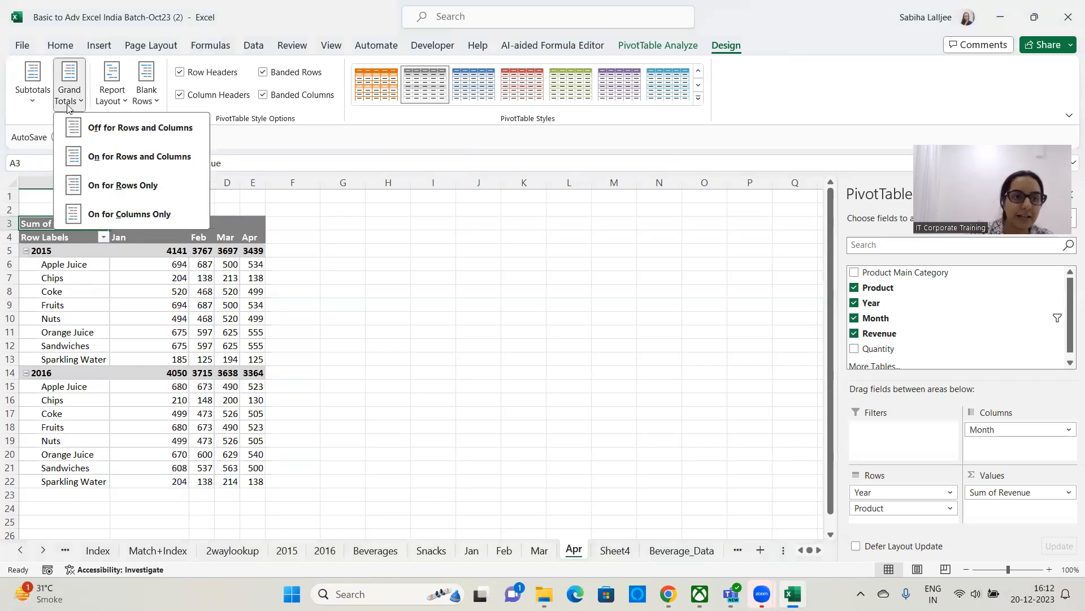
click(129, 164)
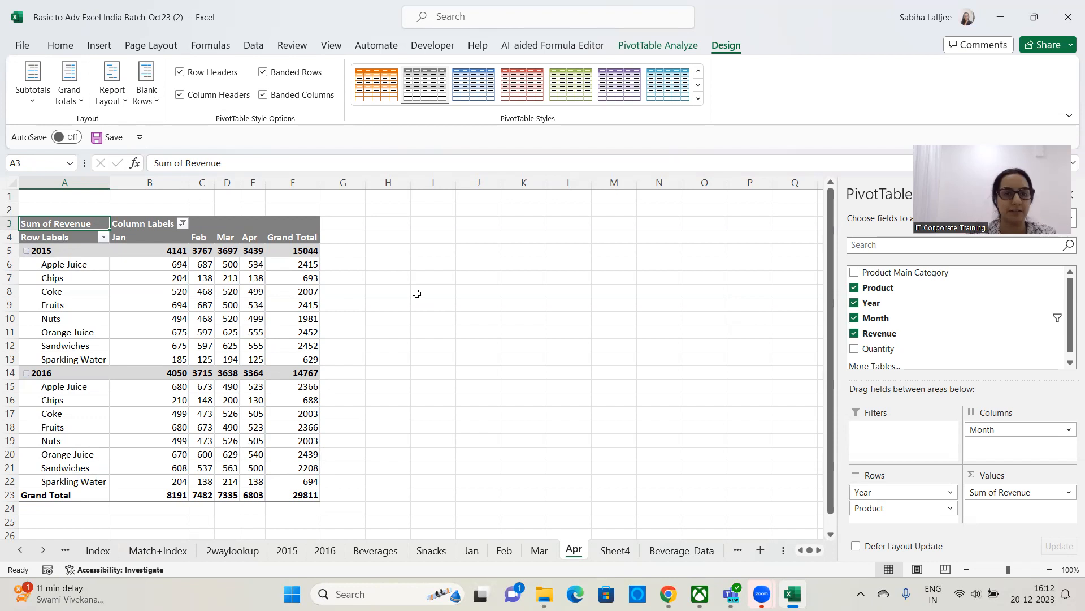
Enter the label "Sub Totals" in cell G5 beside the 2015 row.
click(352, 249)
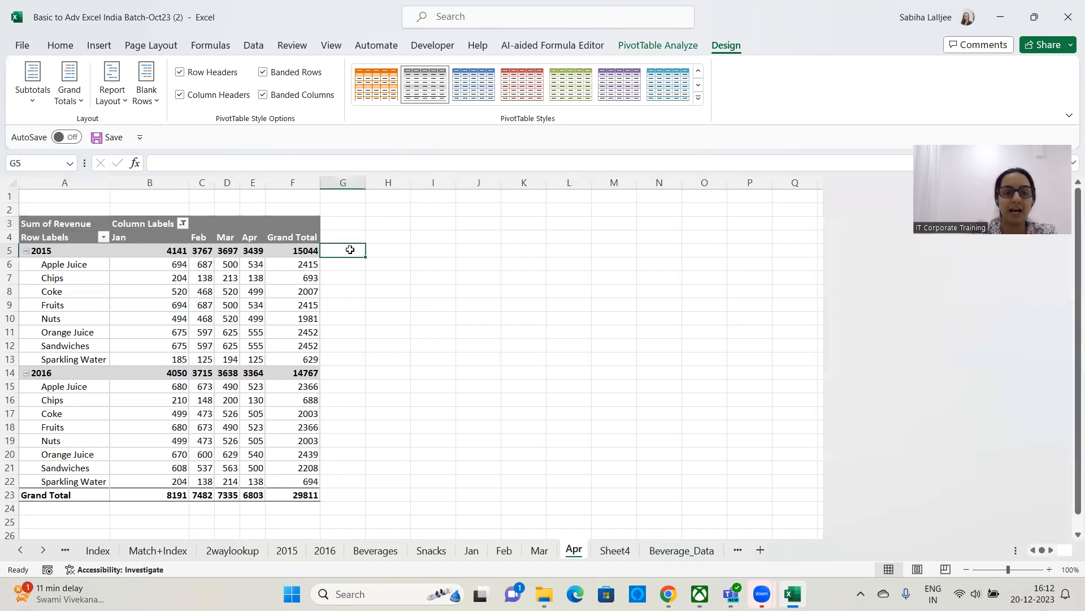
text(Sub Tit)
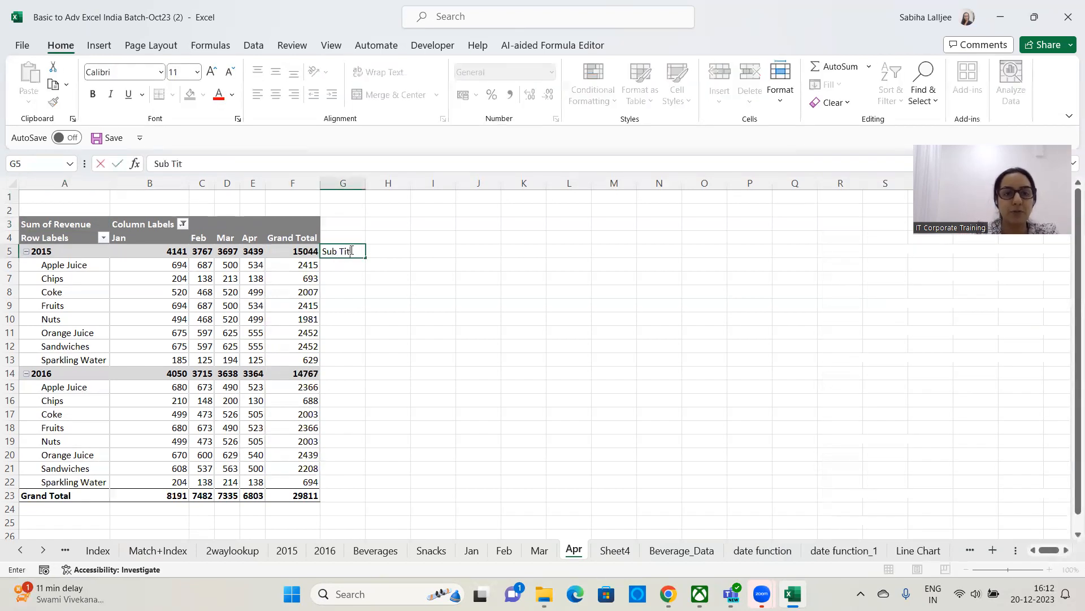
key(BackSpace)
key(BackSpace)
text(otals)
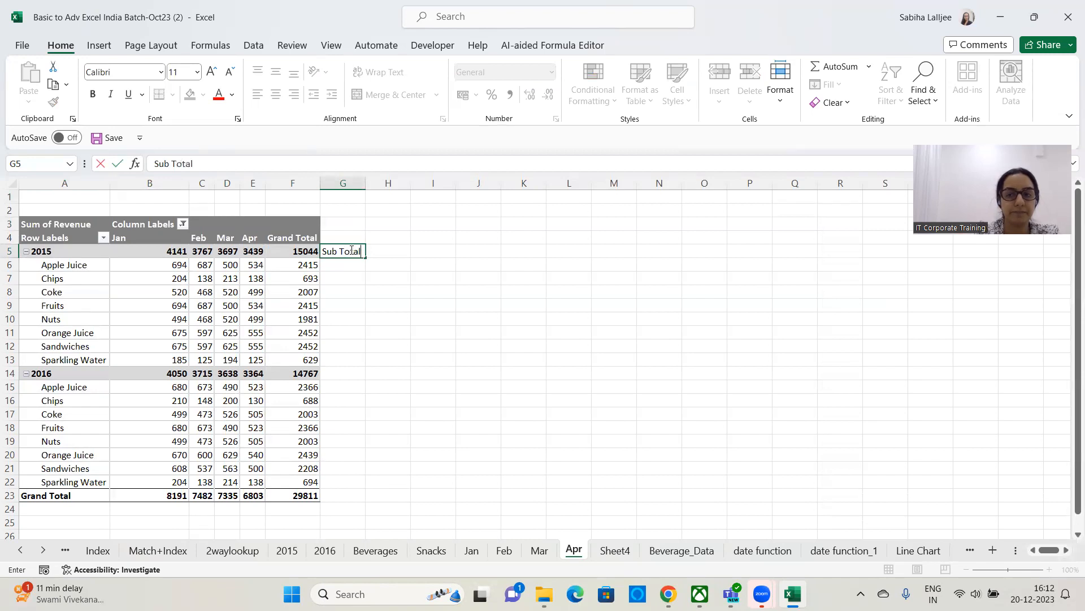
click(497, 327)
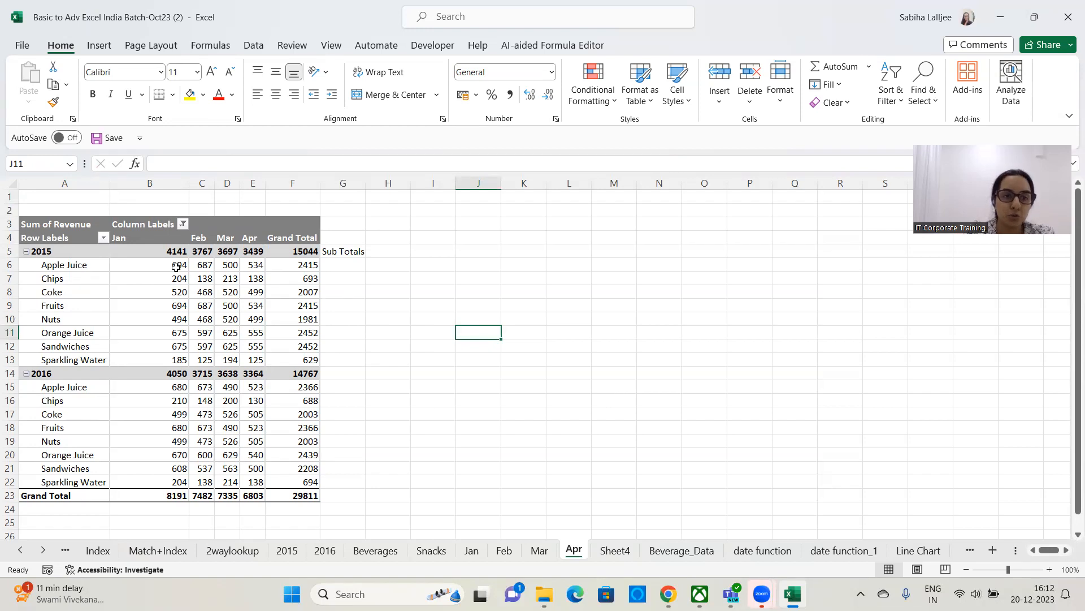
Highlight the 2015 January product revenues in B6:B13 with yellow fill.
drag(176, 267, 171, 362)
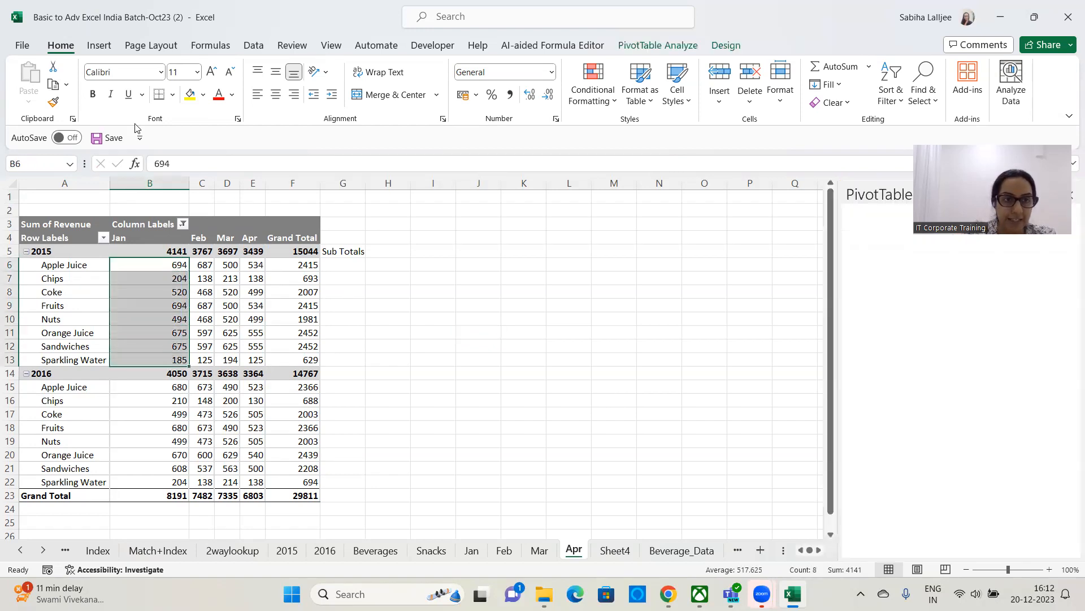
click(191, 95)
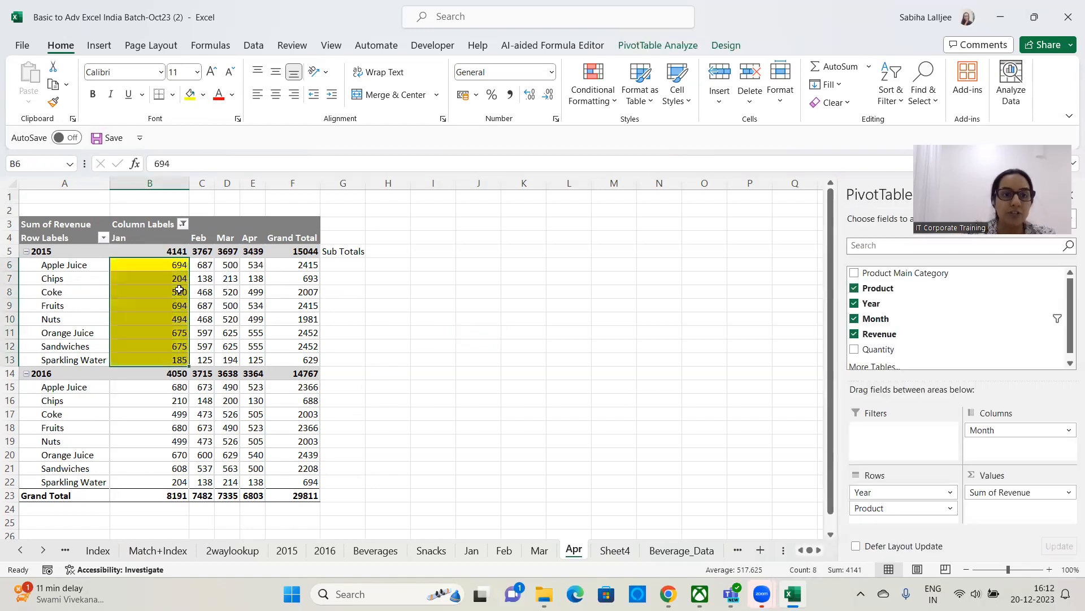
Colour the 2015 January and February subtotals red and fill the February product revenues in C6:C13 yellow.
click(157, 251)
click(218, 94)
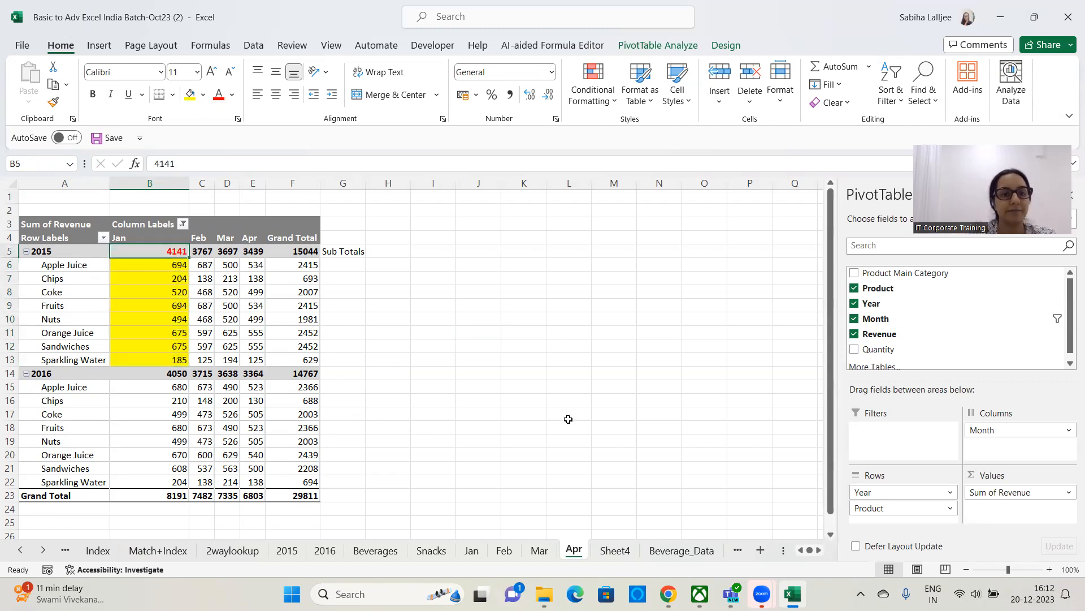
drag(207, 265, 210, 362)
click(190, 94)
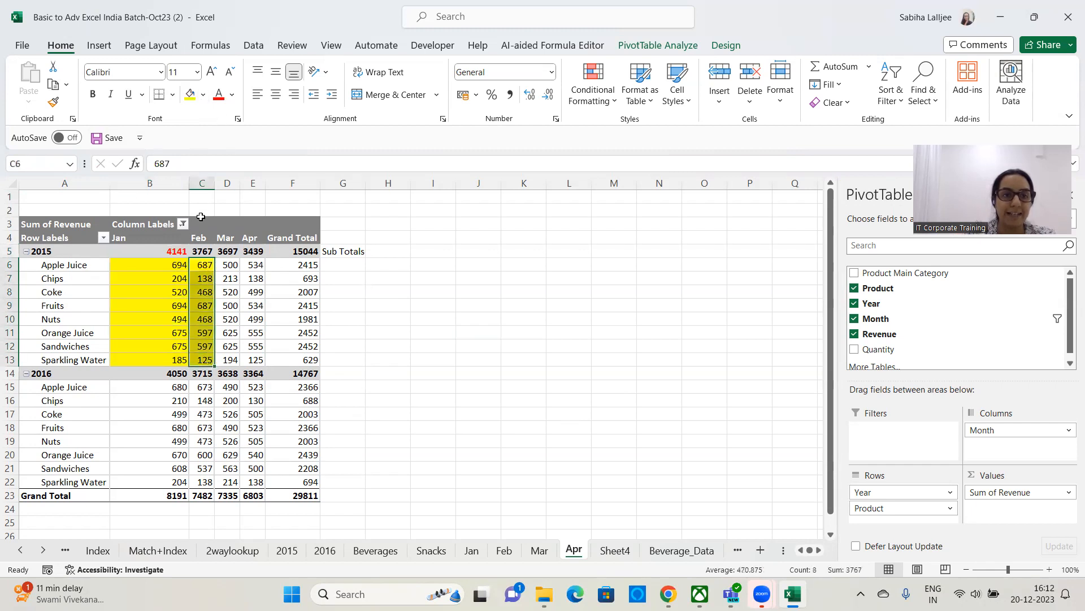
click(200, 252)
click(218, 94)
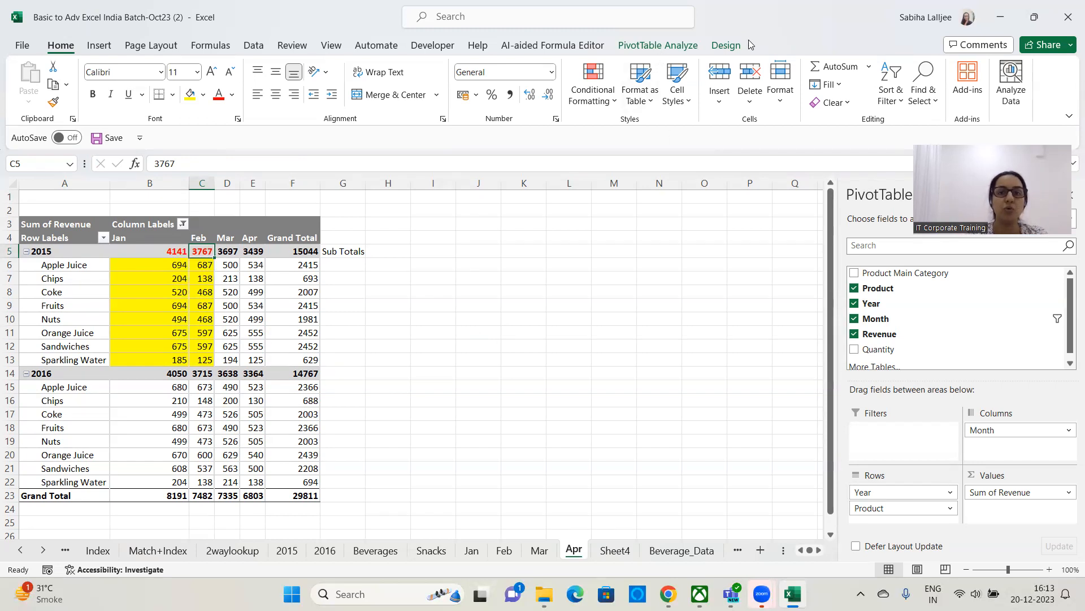
Hide all subtotals in the pivot table and check the empty cells in the 2015 and 2016 rows.
click(733, 46)
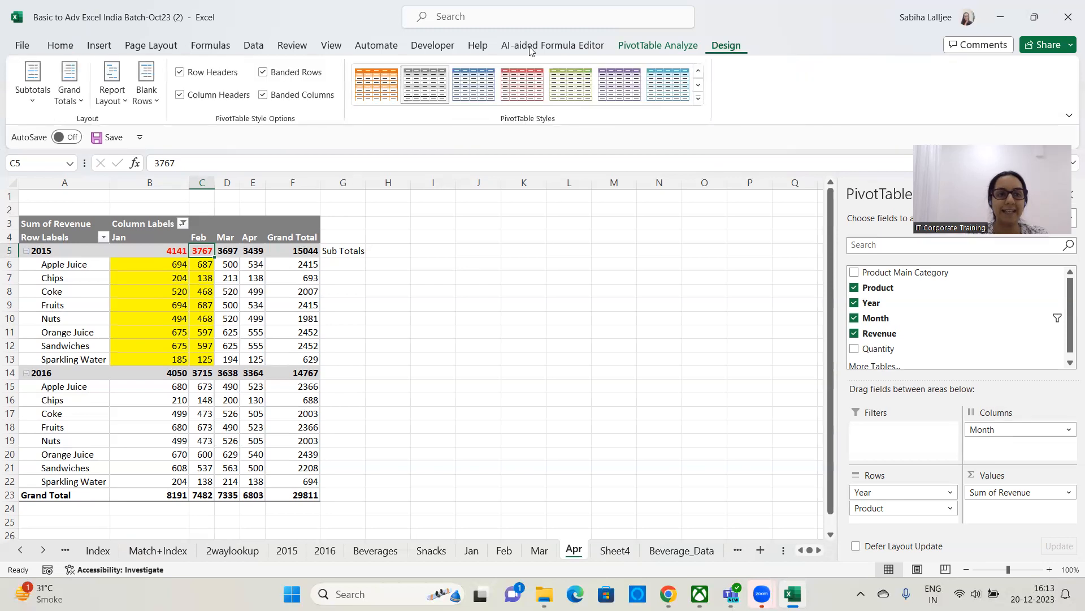
click(40, 106)
click(114, 136)
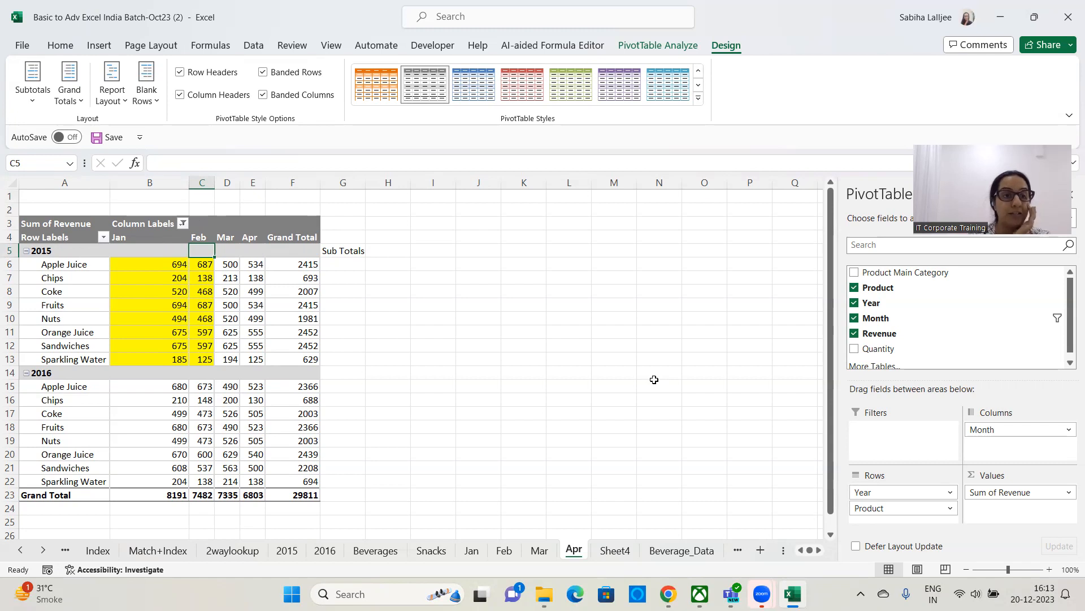
drag(115, 250, 296, 251)
click(122, 373)
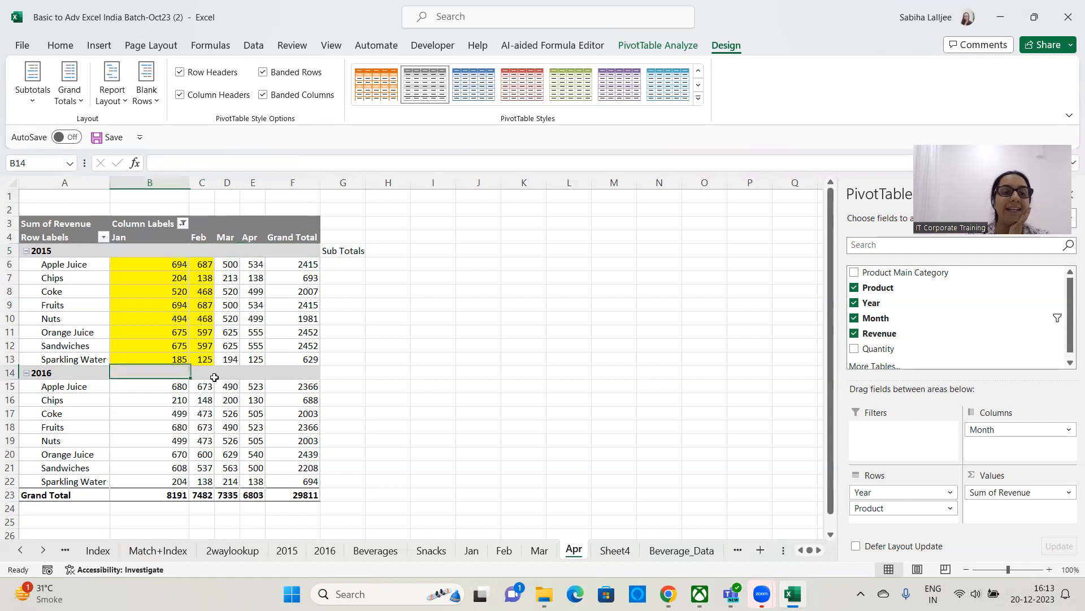
click(413, 363)
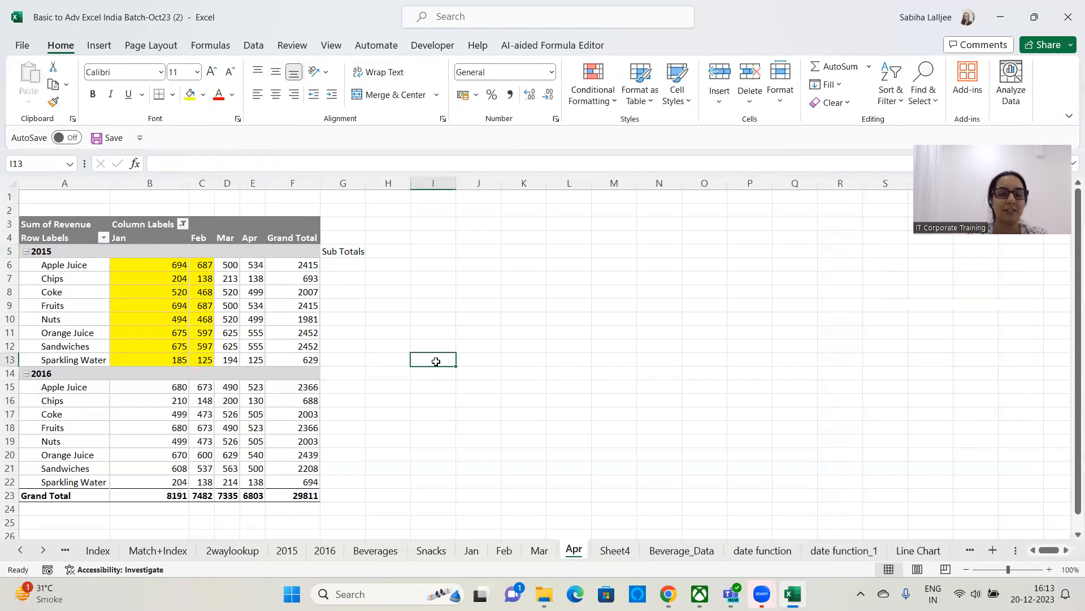
Show all subtotals at the bottom of each year group, and switch them back to the top of the group.
click(229, 387)
click(727, 46)
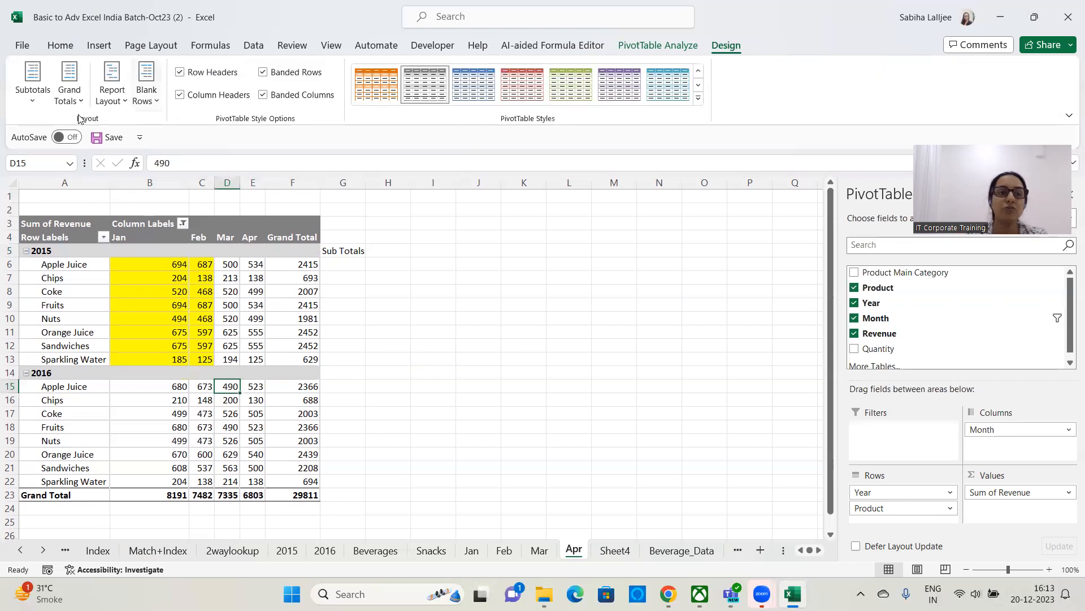
click(37, 102)
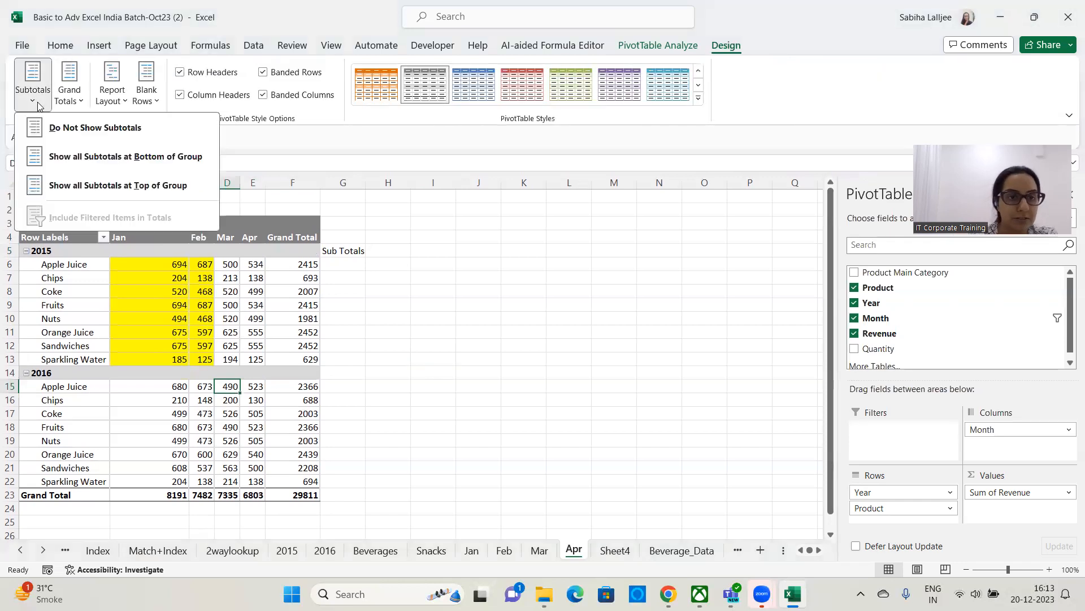
click(160, 162)
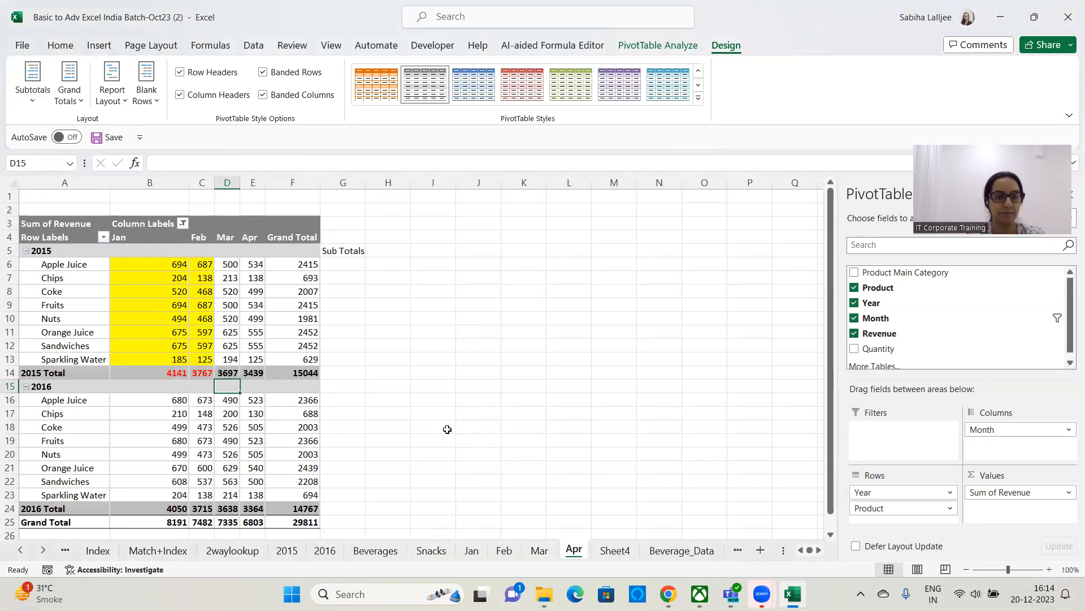
scroll(431, 436, down, 1)
scroll(431, 436, up, 1)
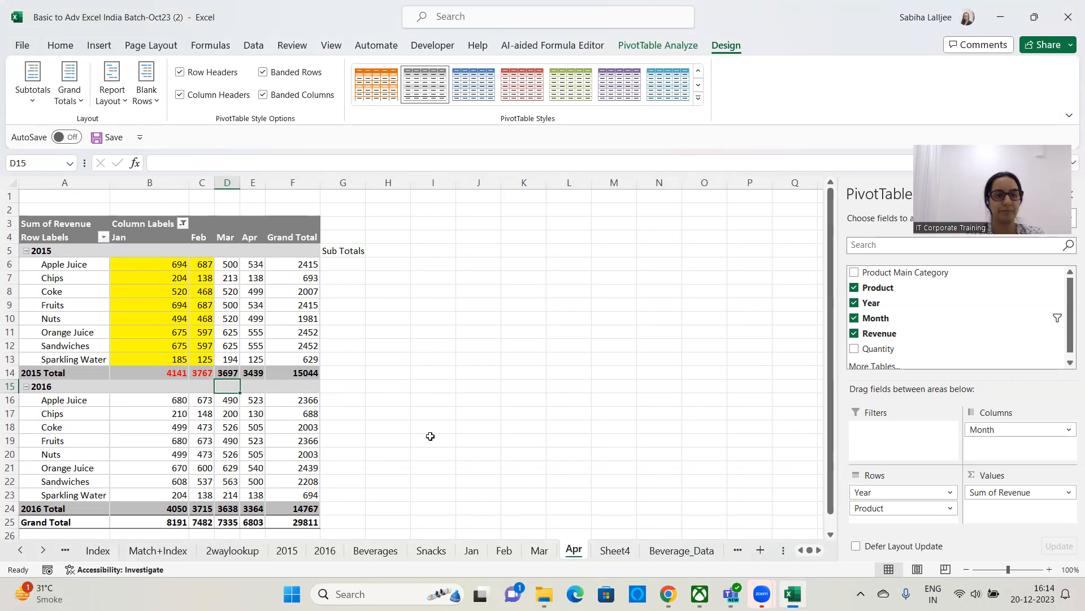
click(41, 107)
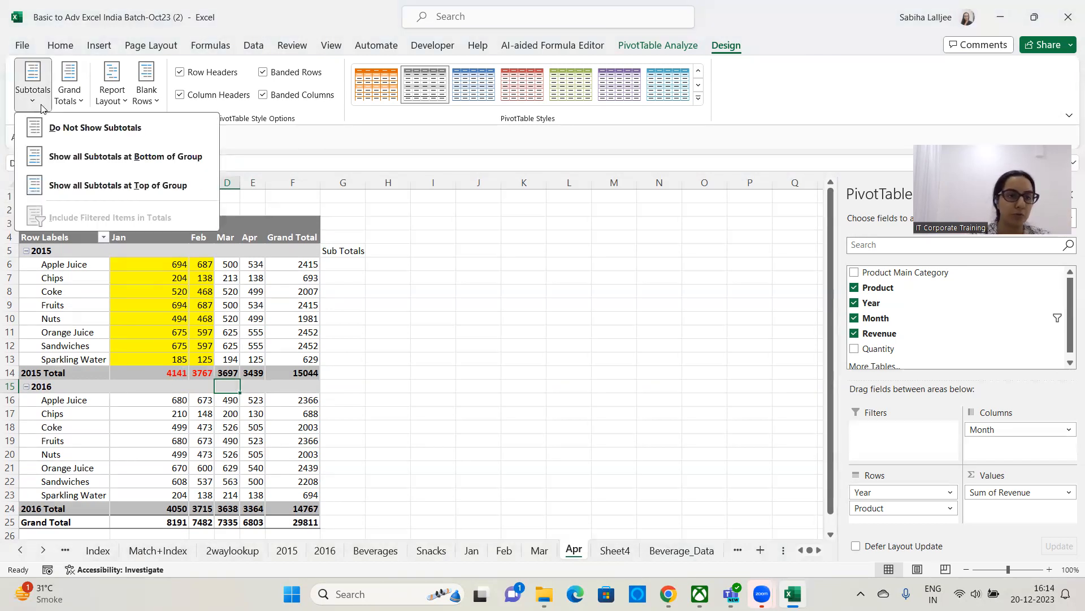
click(102, 189)
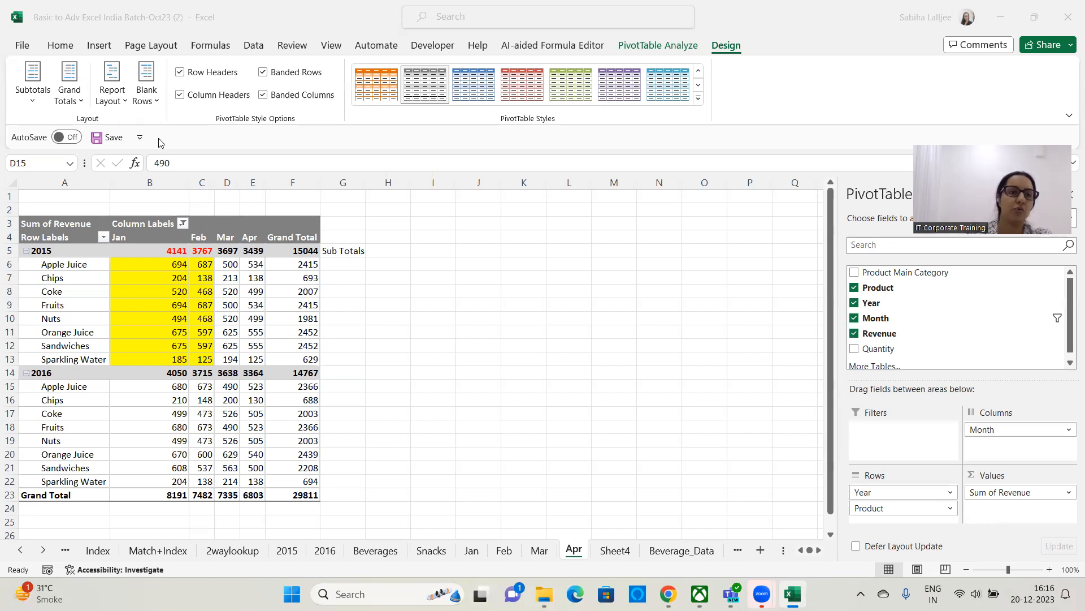
Set the pivot table's report layout to Outline Form, replacing the existing data it overlaps.
click(118, 104)
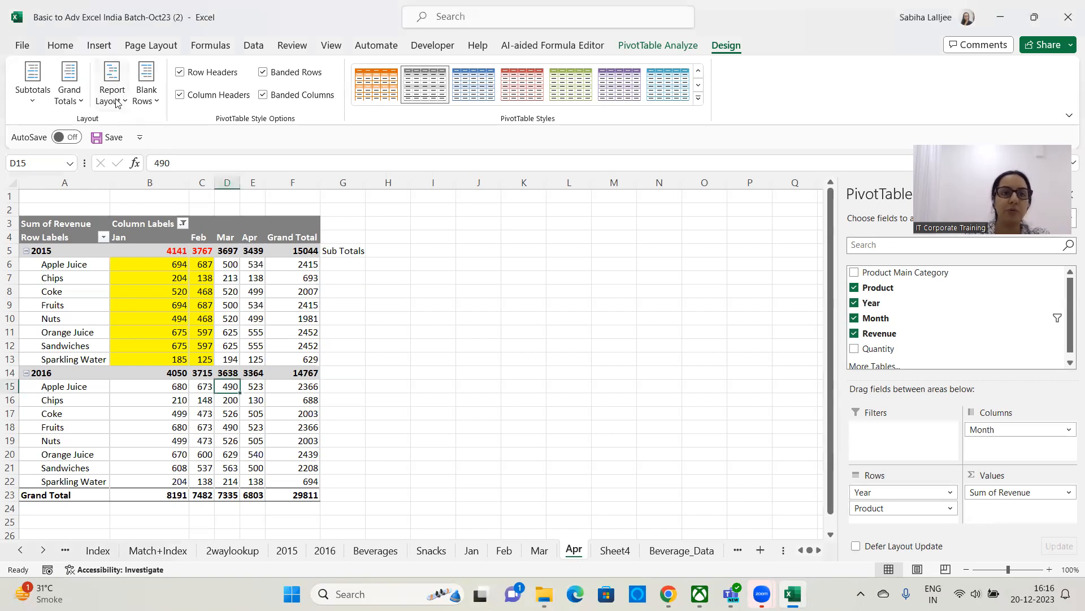
click(582, 315)
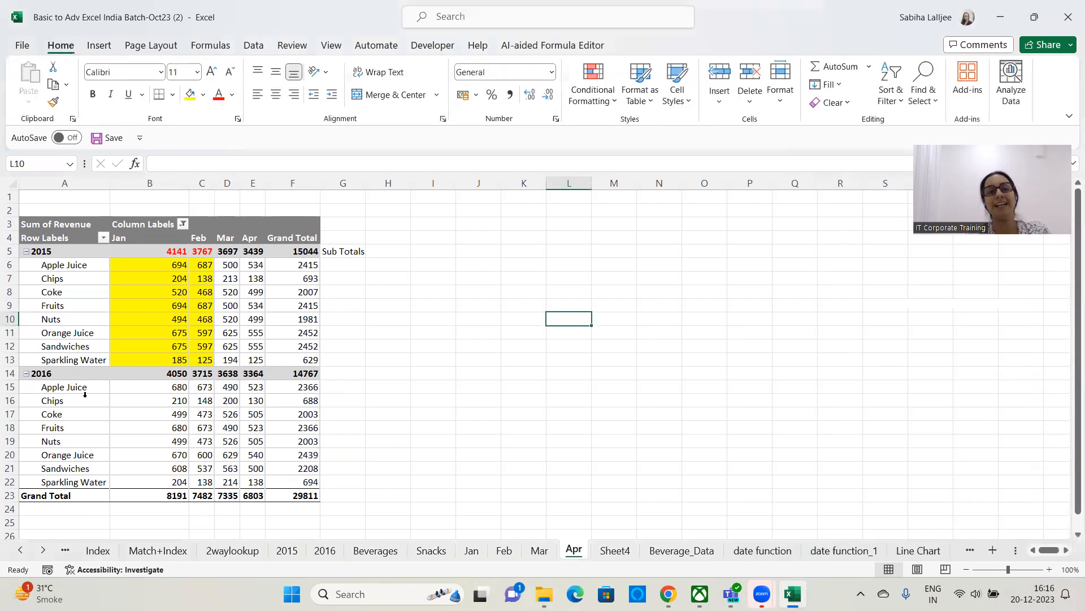
click(86, 339)
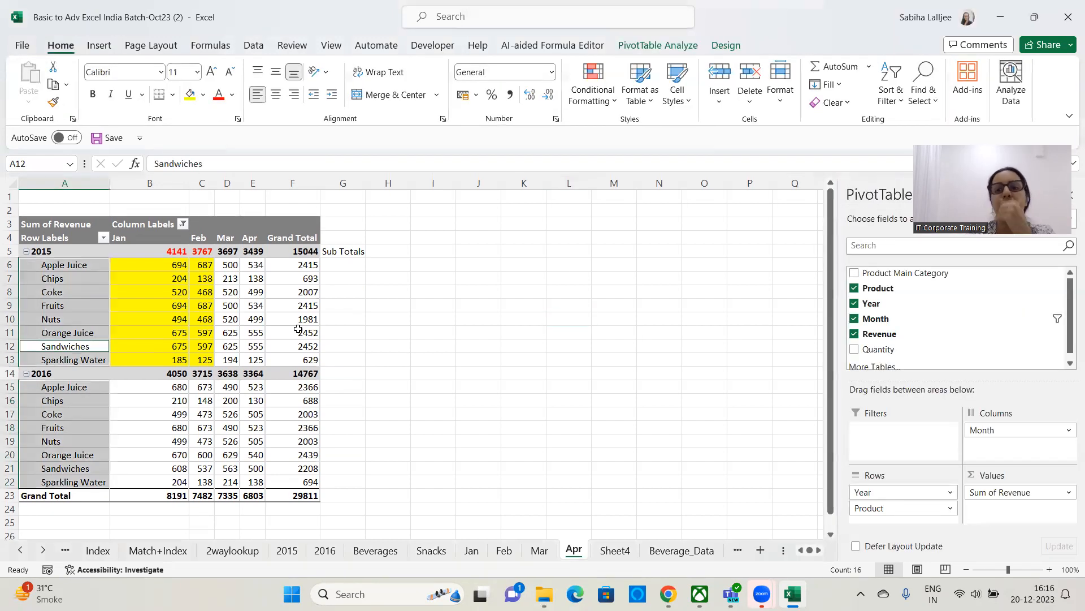
mouse_move(298, 330)
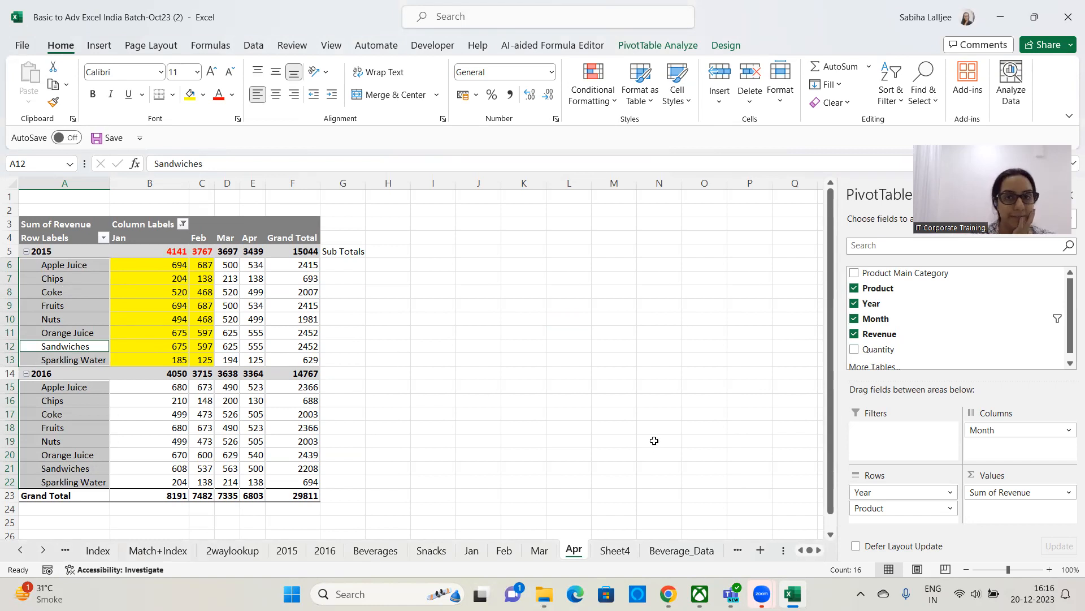
click(725, 46)
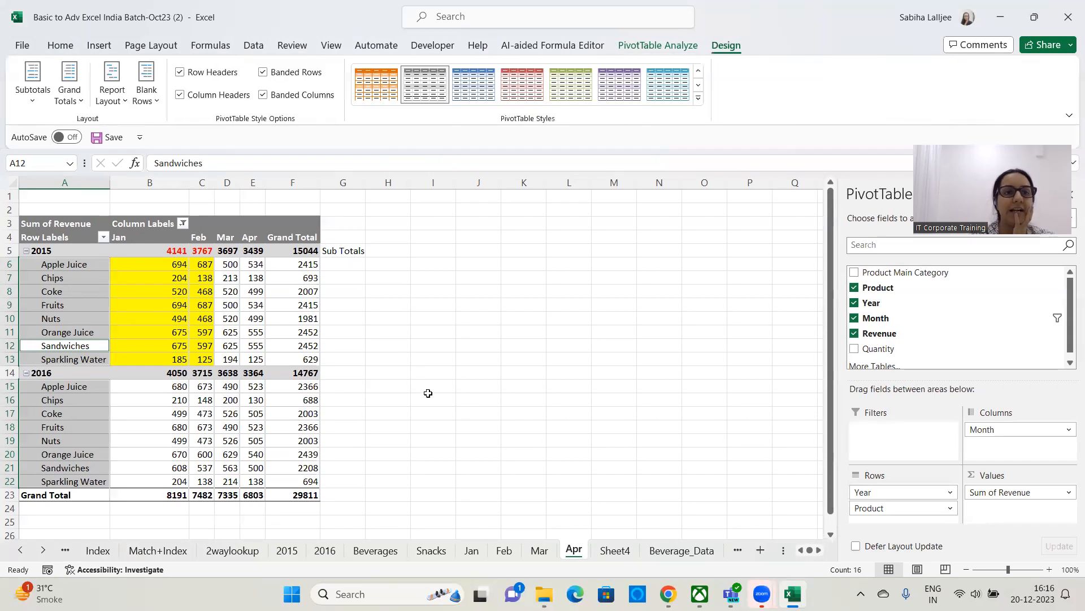
click(124, 102)
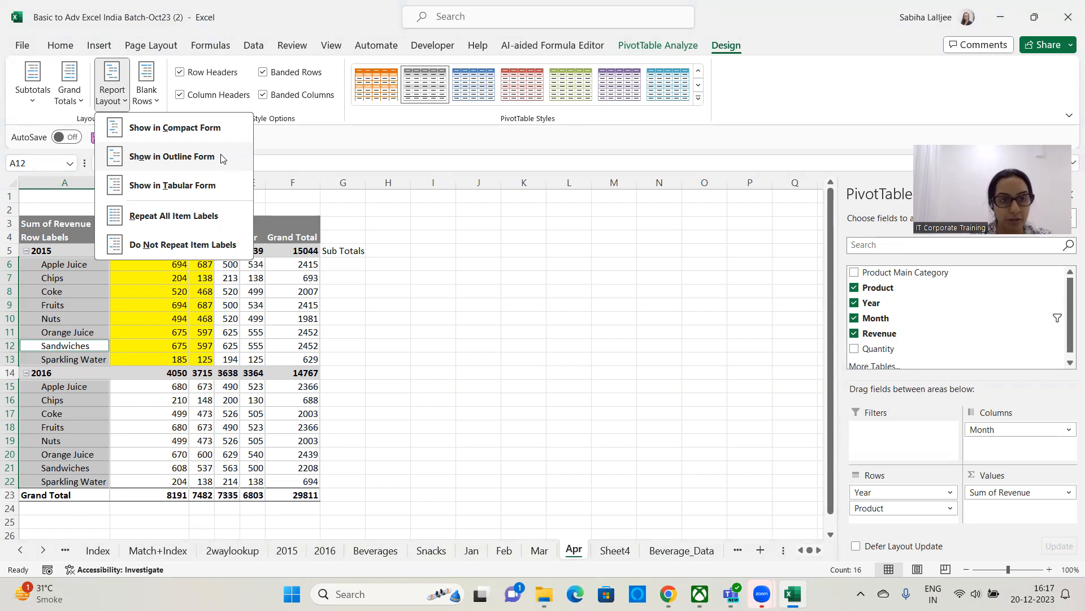
click(222, 157)
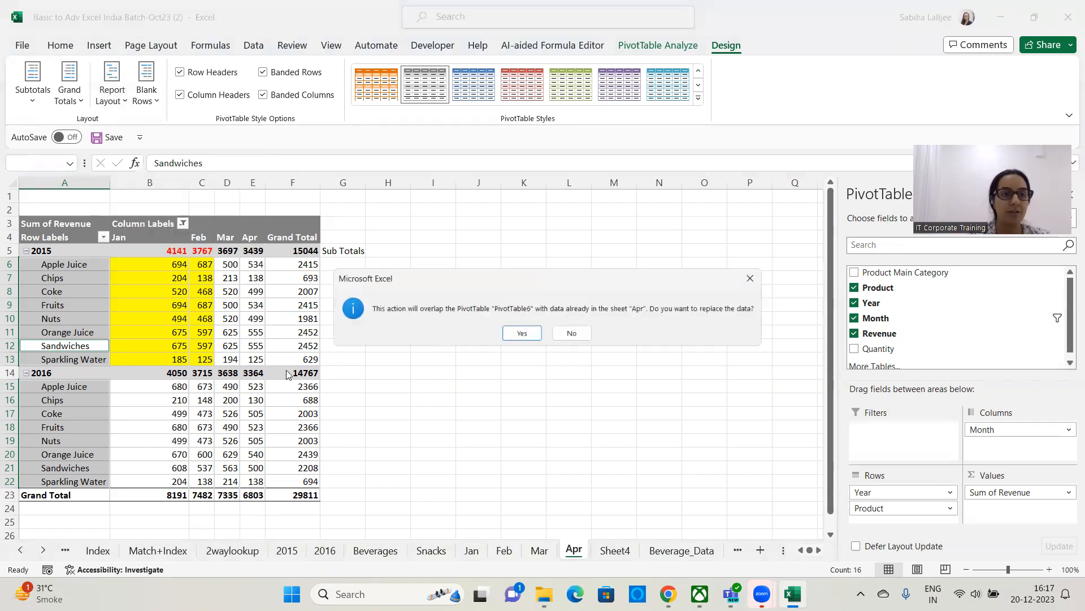
click(520, 334)
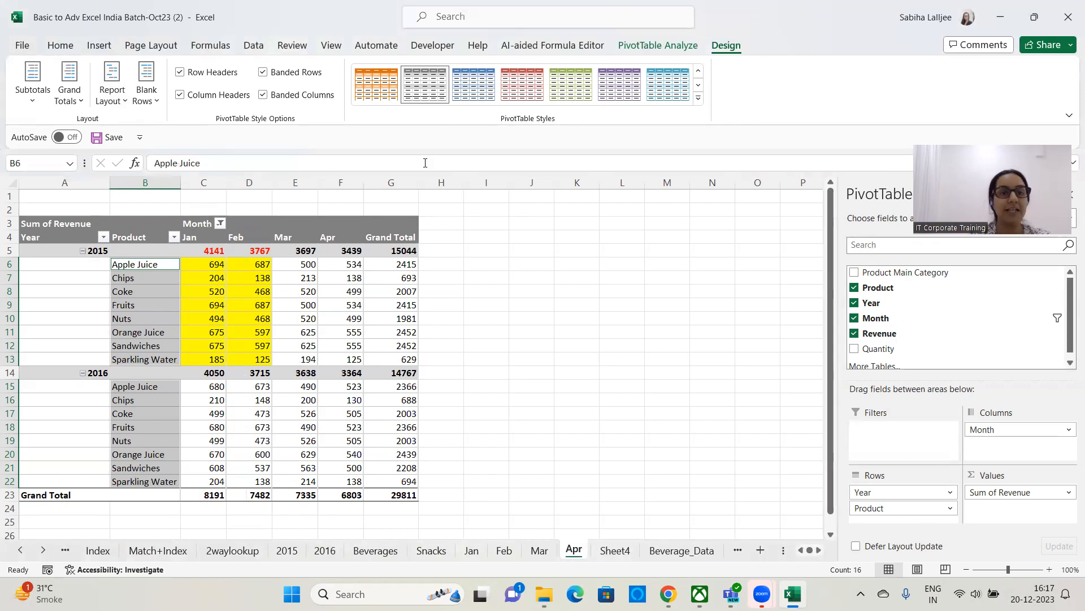
Change the pivot table's report layout to Tabular Form.
click(118, 102)
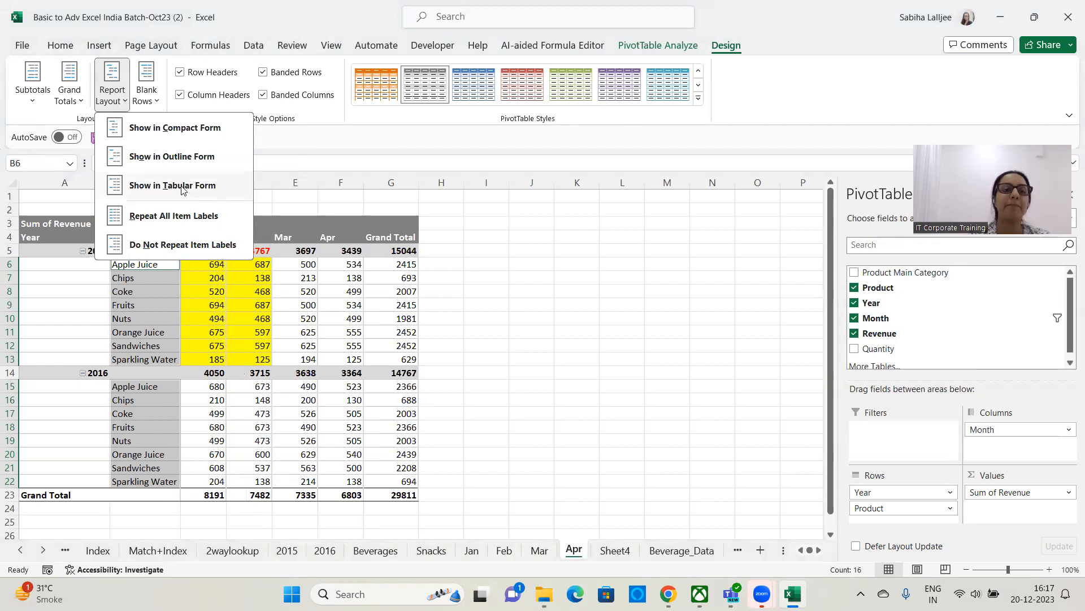
click(484, 347)
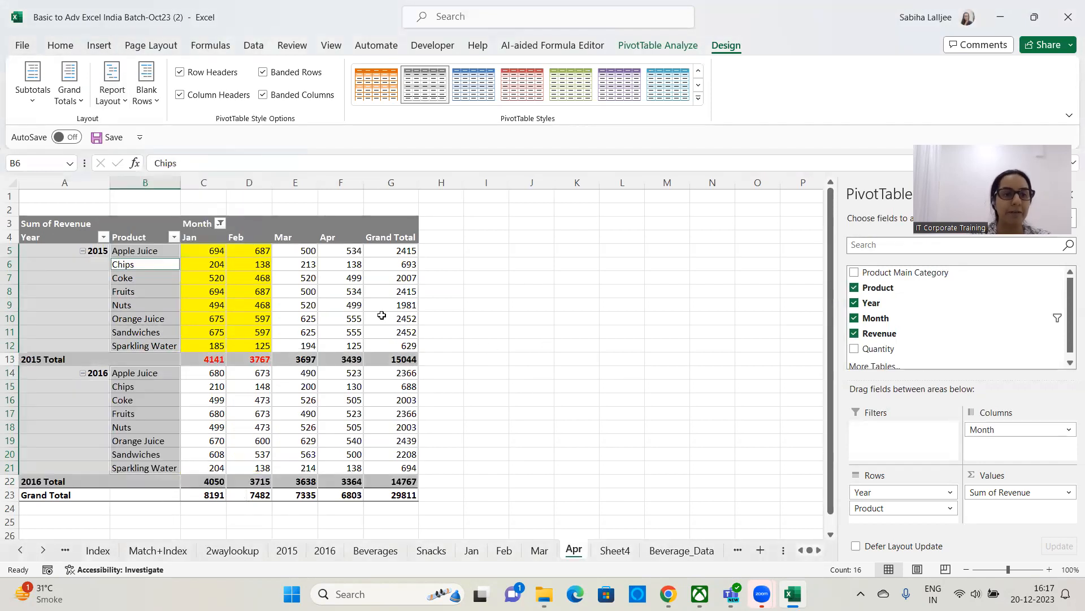
click(585, 376)
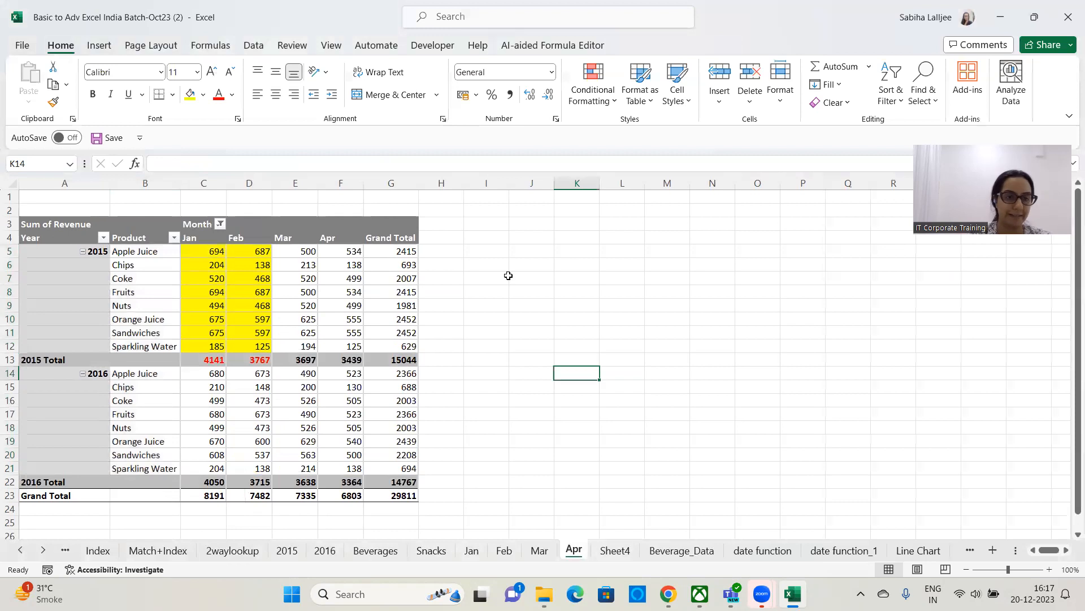
Examine the Year and Product columns of the tabular layout, including the blank Year cells beneath 2015.
click(100, 249)
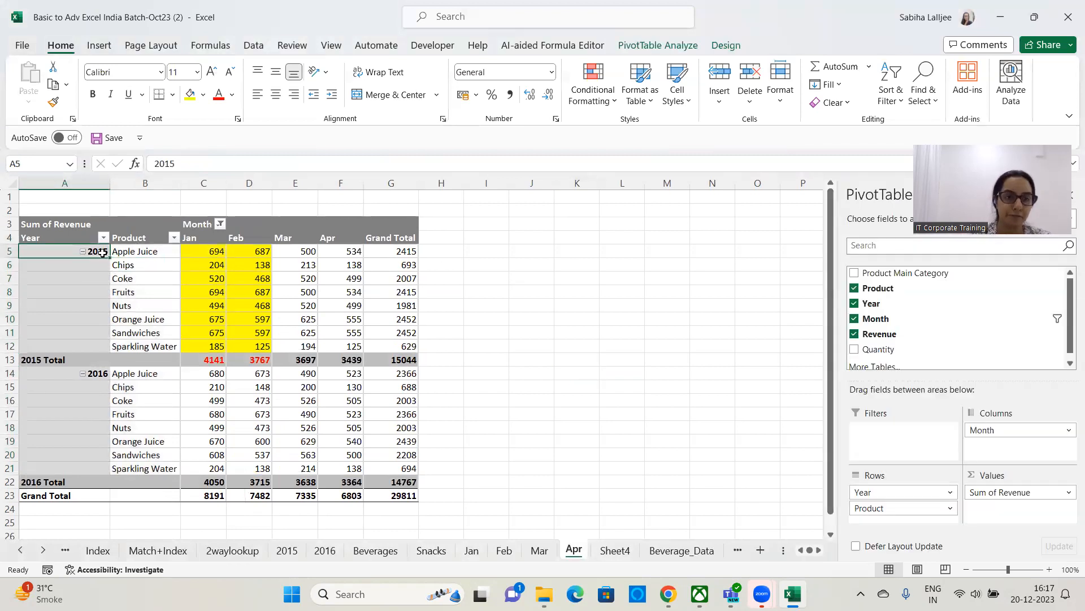
drag(145, 251, 148, 347)
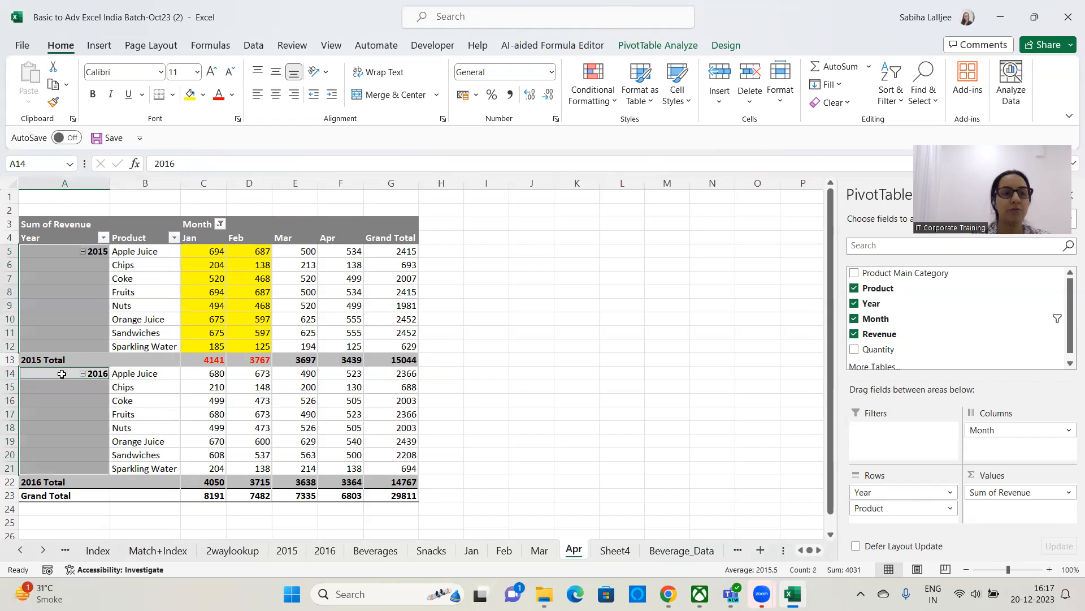
drag(145, 374, 146, 459)
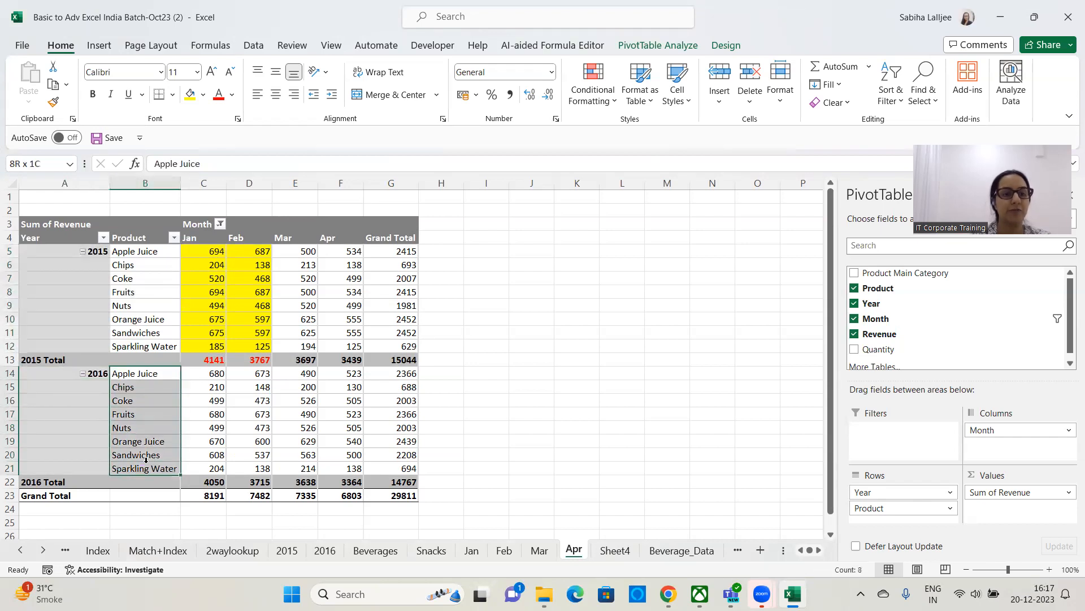
click(243, 419)
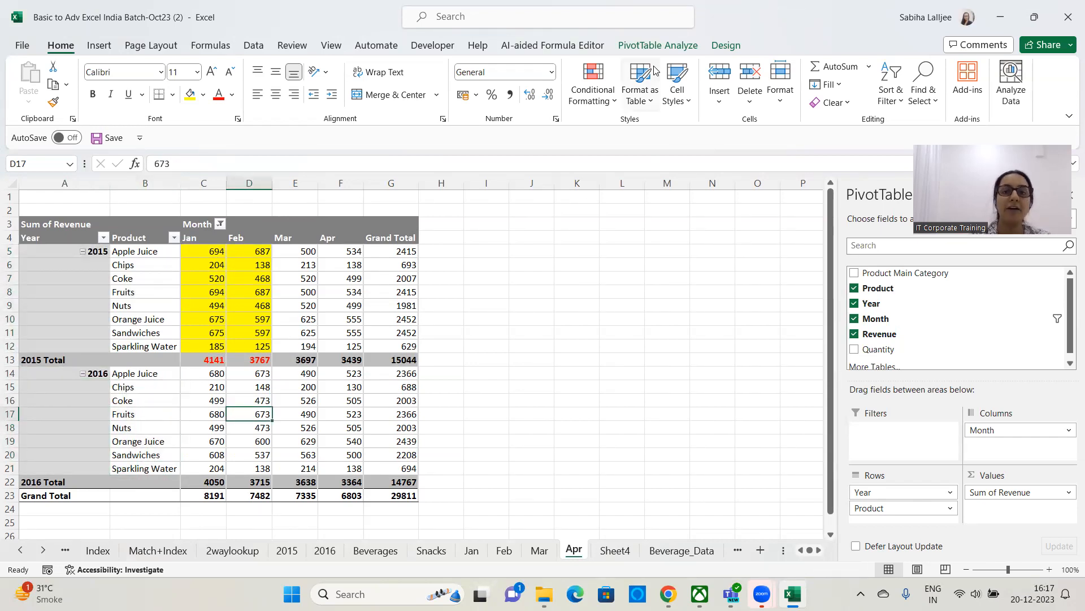
click(658, 45)
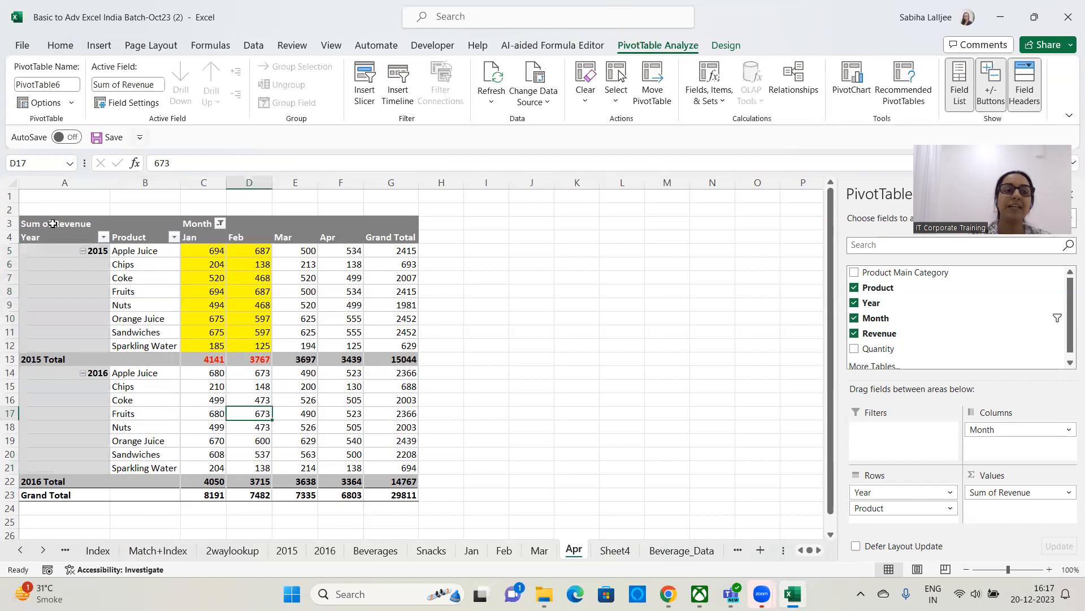
click(90, 277)
click(96, 291)
click(96, 319)
click(96, 332)
click(96, 343)
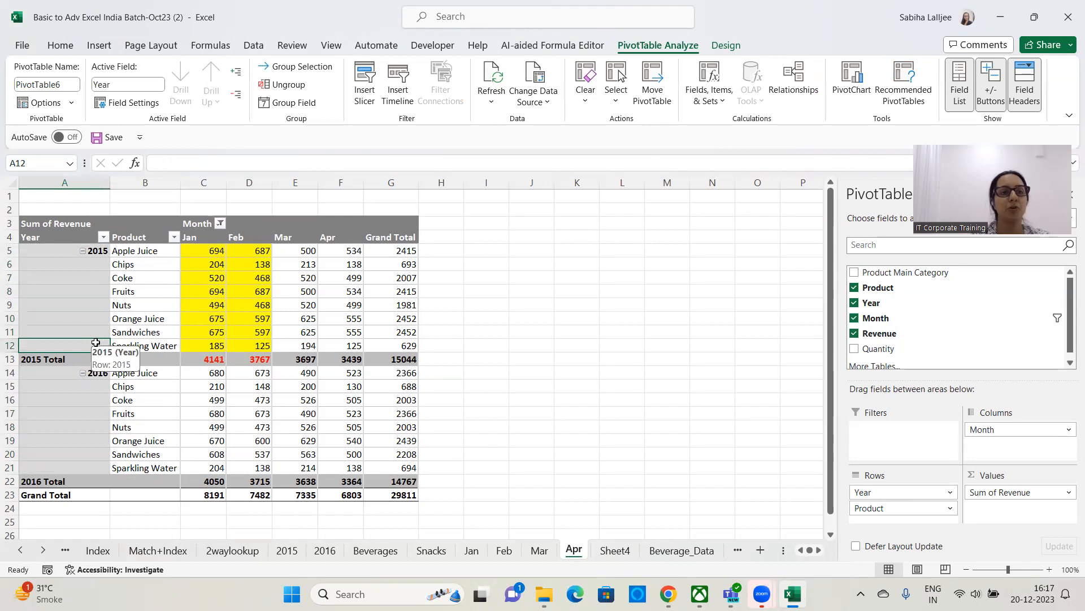
Repeat all item labels in the pivot table, and set it back to not repeating them.
click(734, 48)
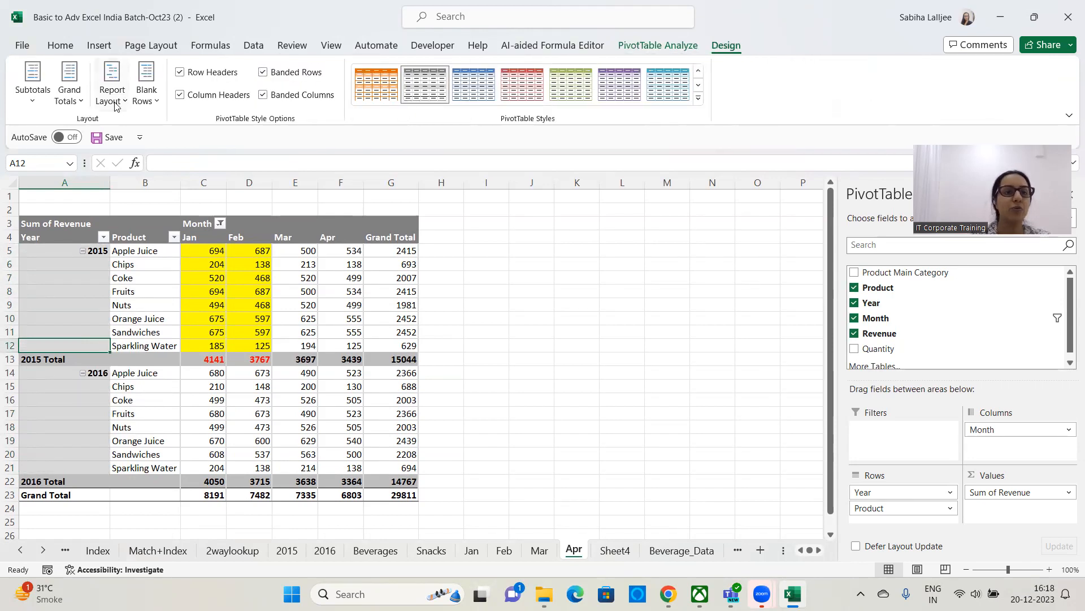
click(115, 103)
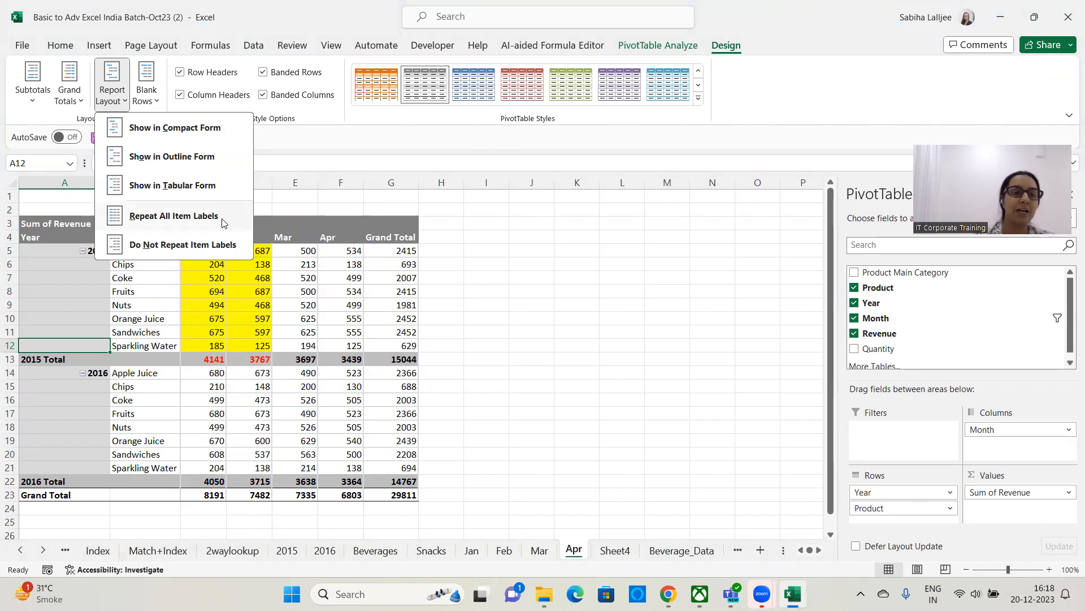
click(174, 216)
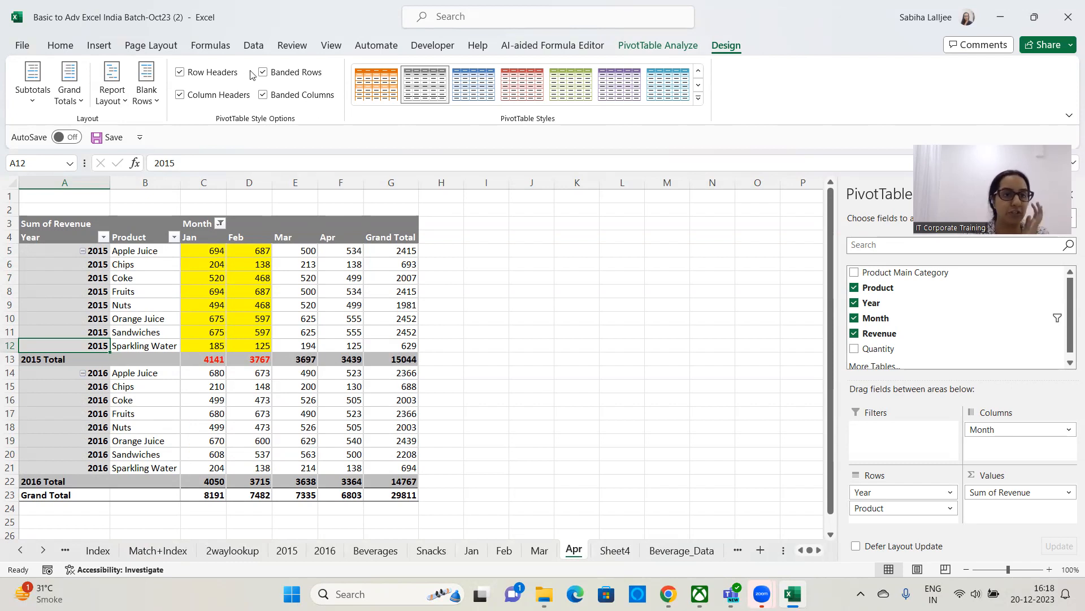
click(127, 103)
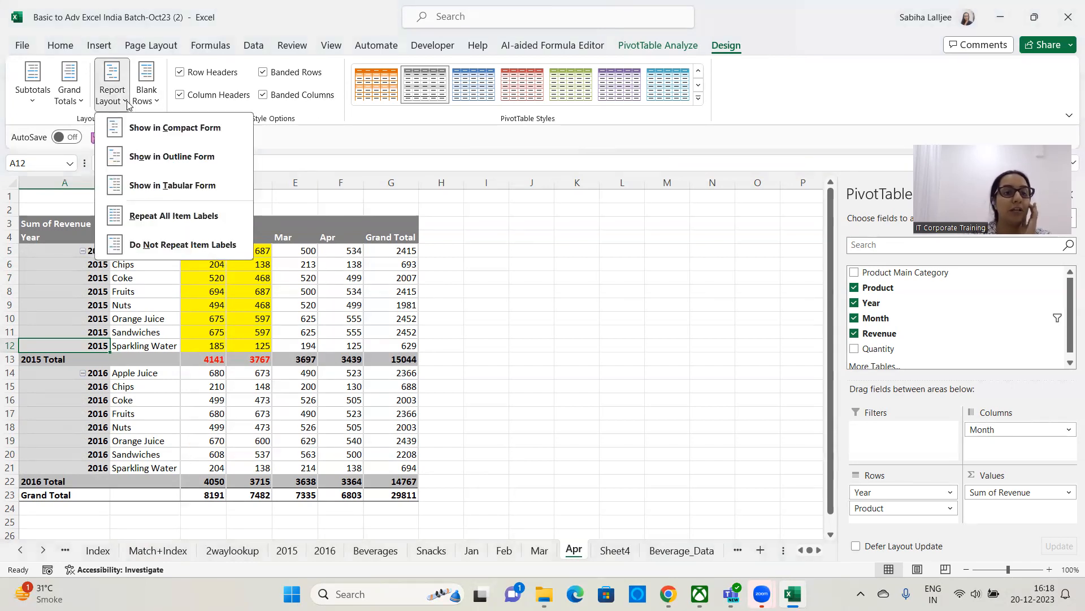
click(183, 247)
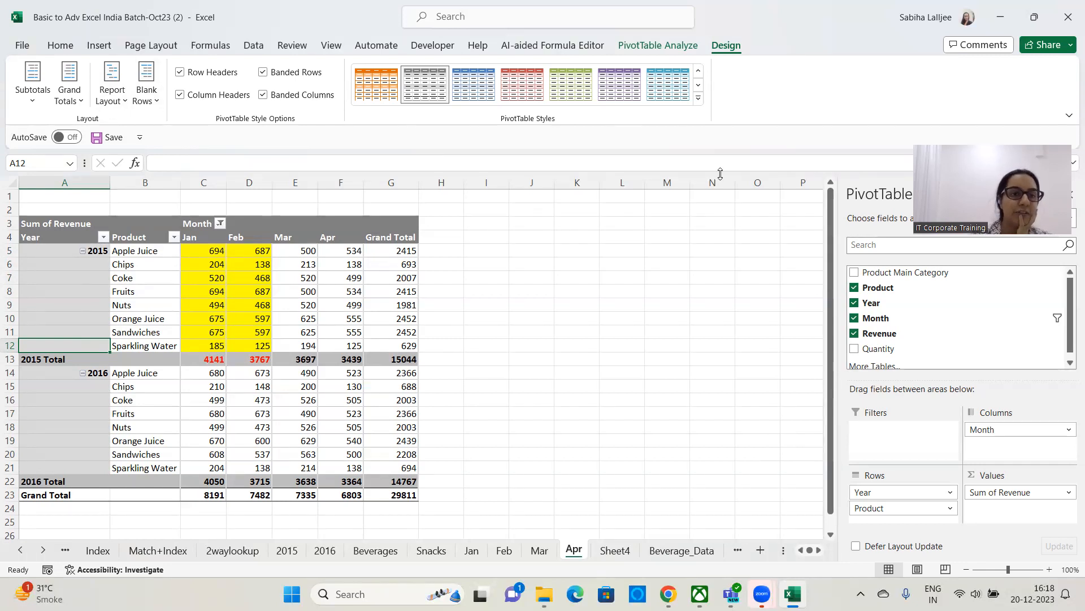
Change the pivot table's report layout to Compact Form.
click(121, 104)
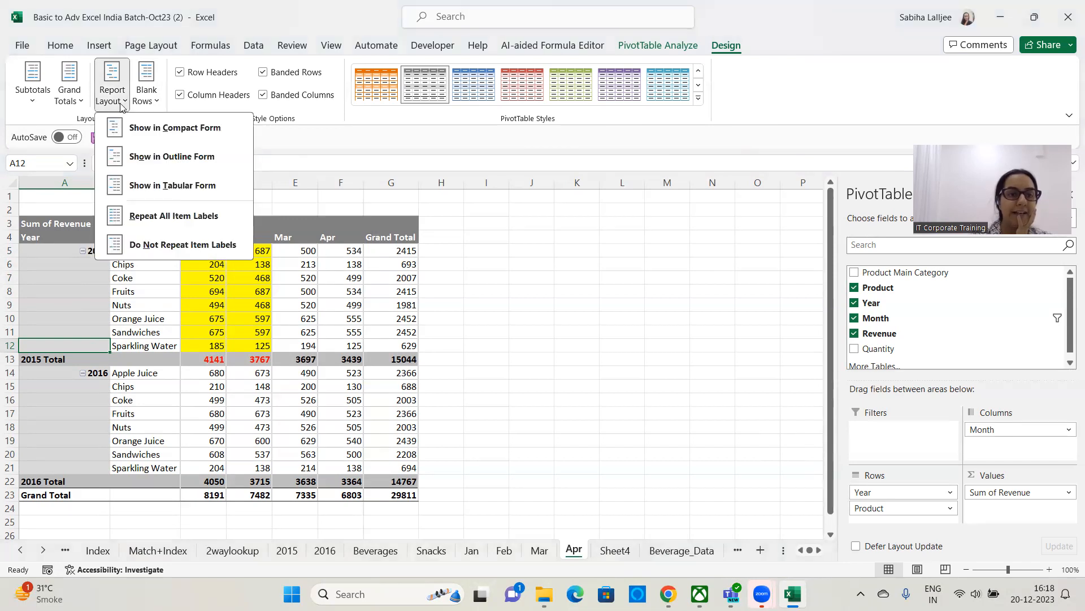
click(165, 132)
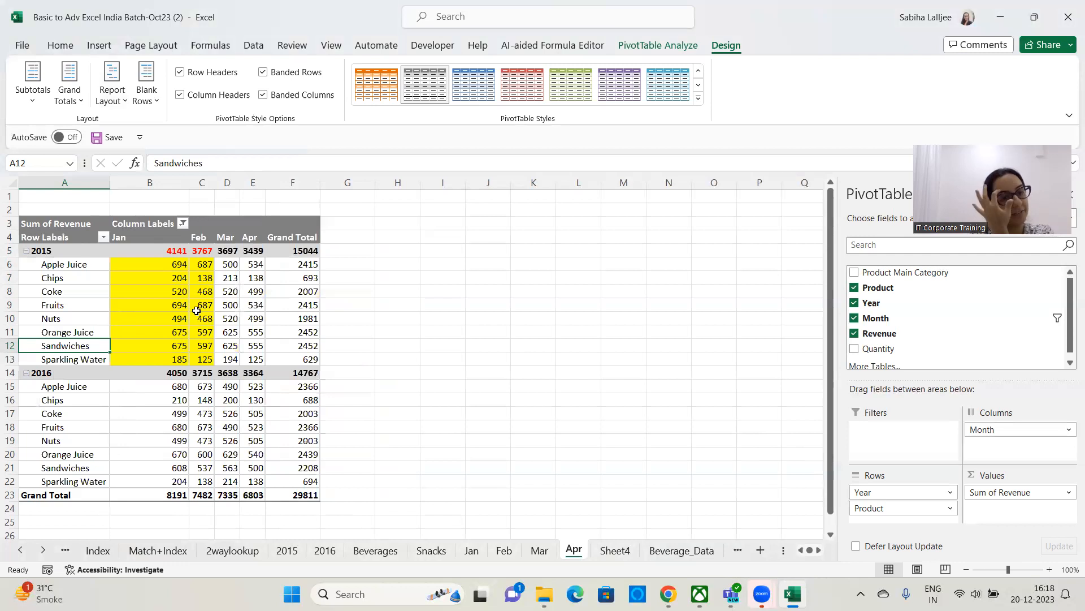
mouse_move(197, 311)
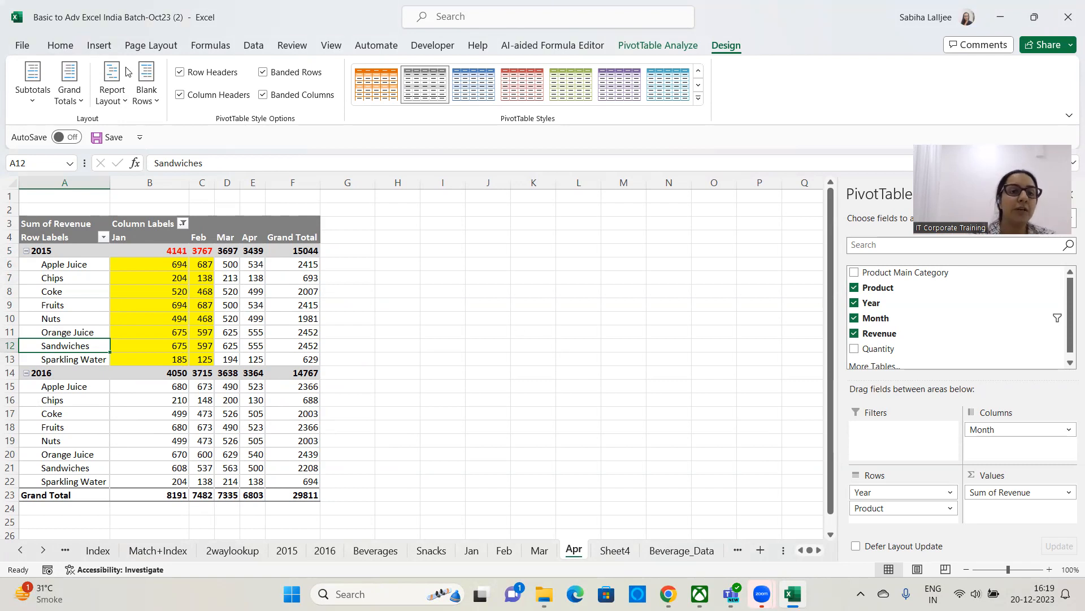
Insert a blank line after each item in the pivot table, and remove the blank lines again.
click(156, 102)
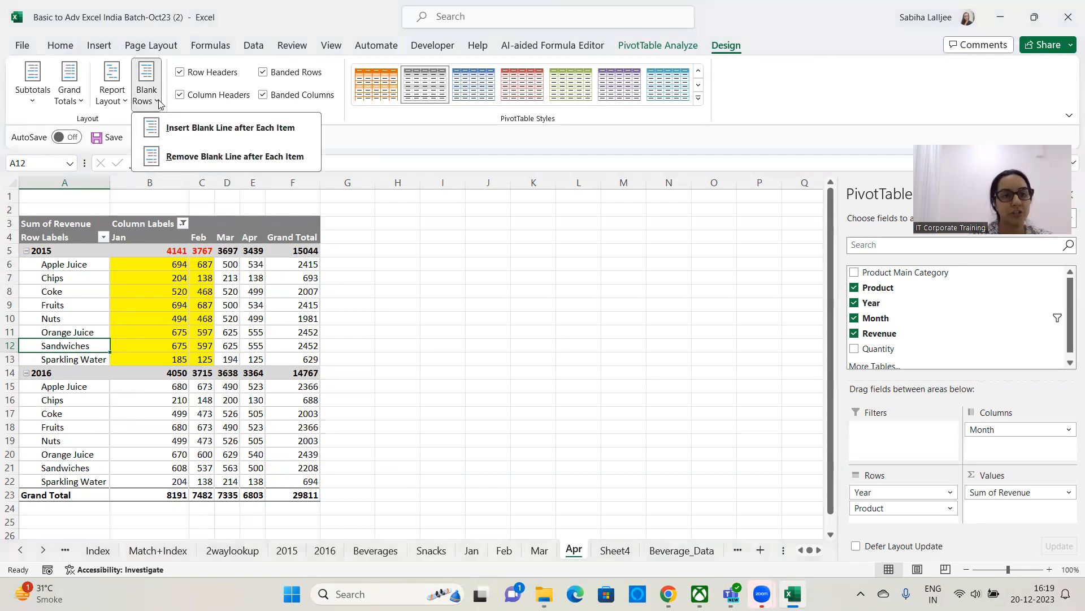
click(199, 138)
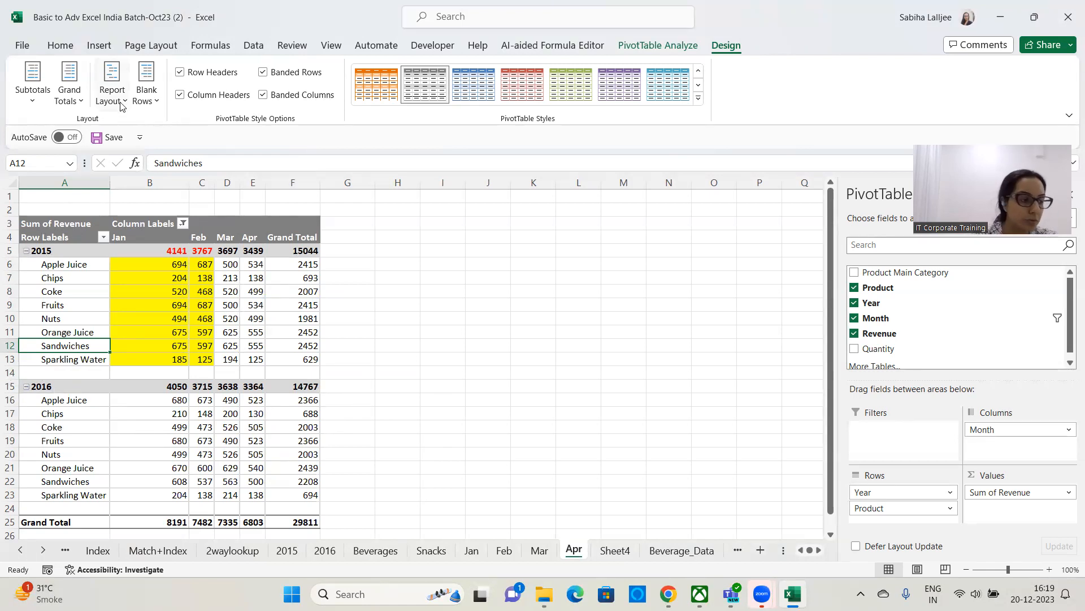
click(151, 104)
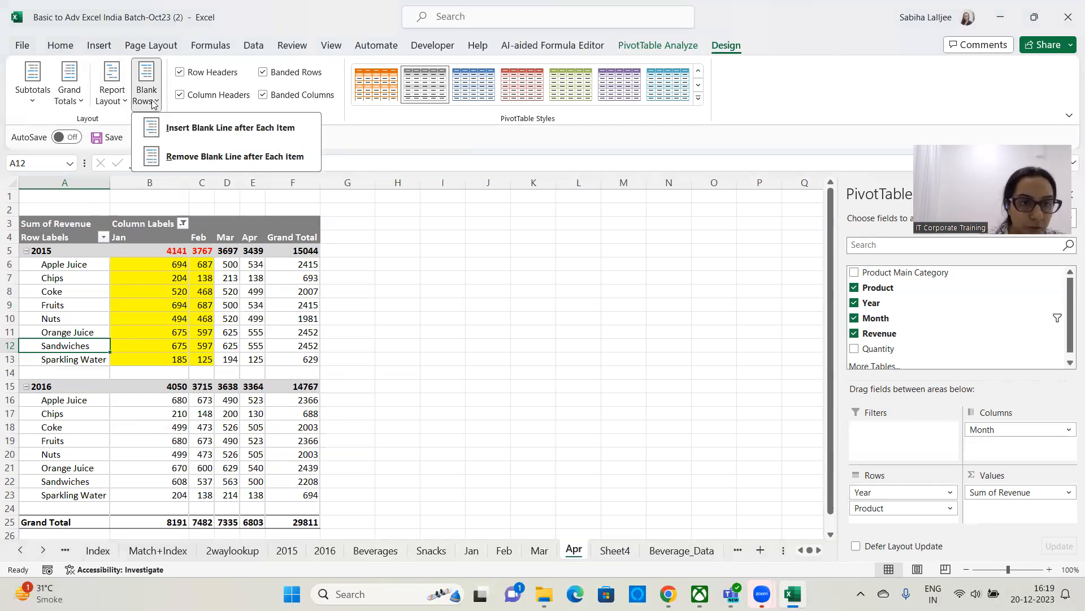
click(179, 166)
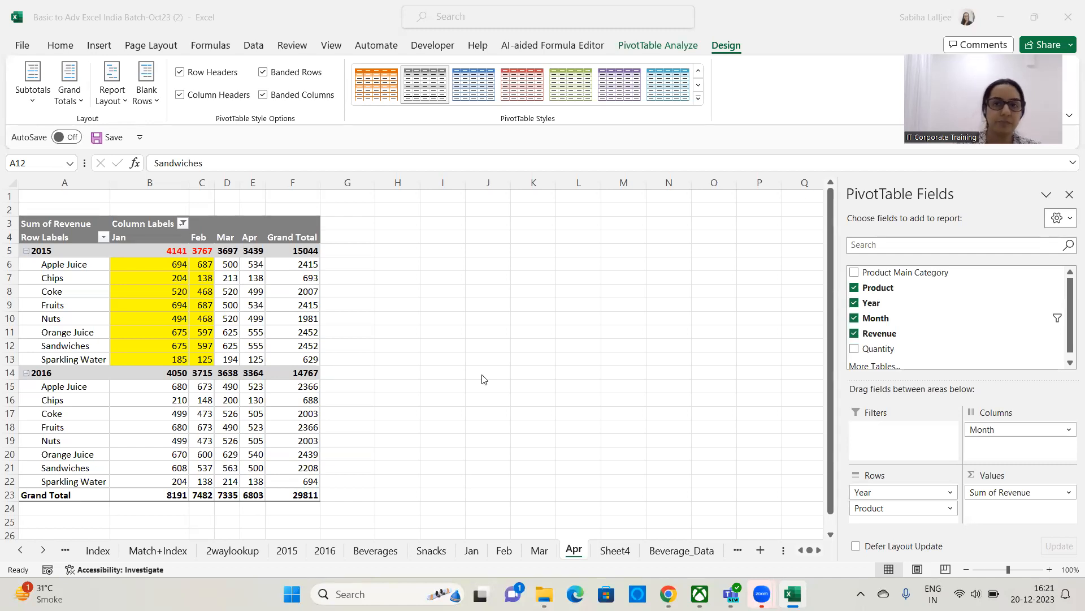
View the recommended pivot tables for this data, and close them without choosing one.
click(659, 45)
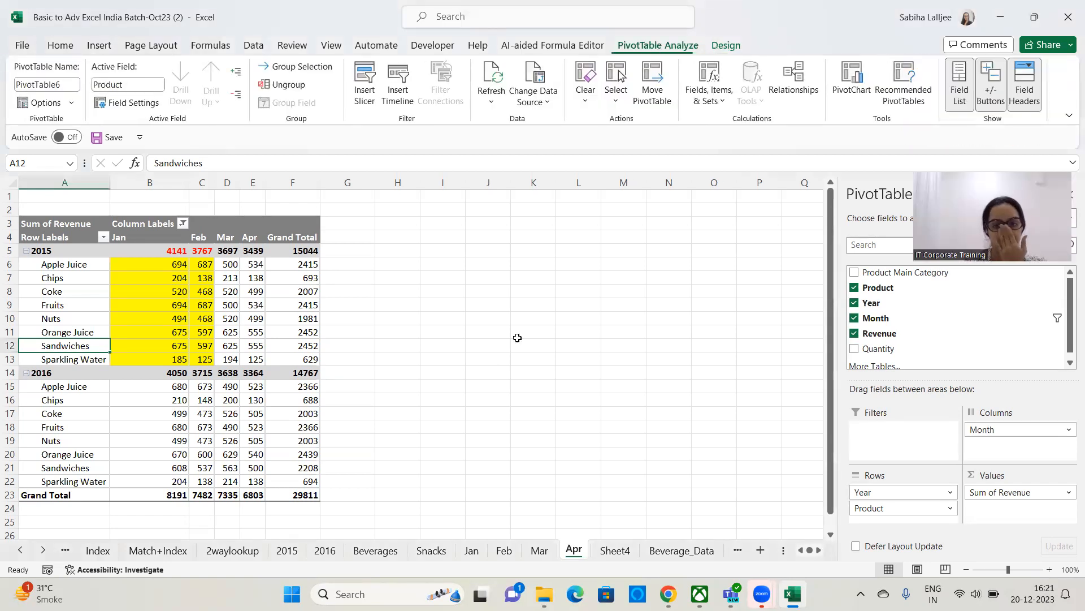
click(900, 90)
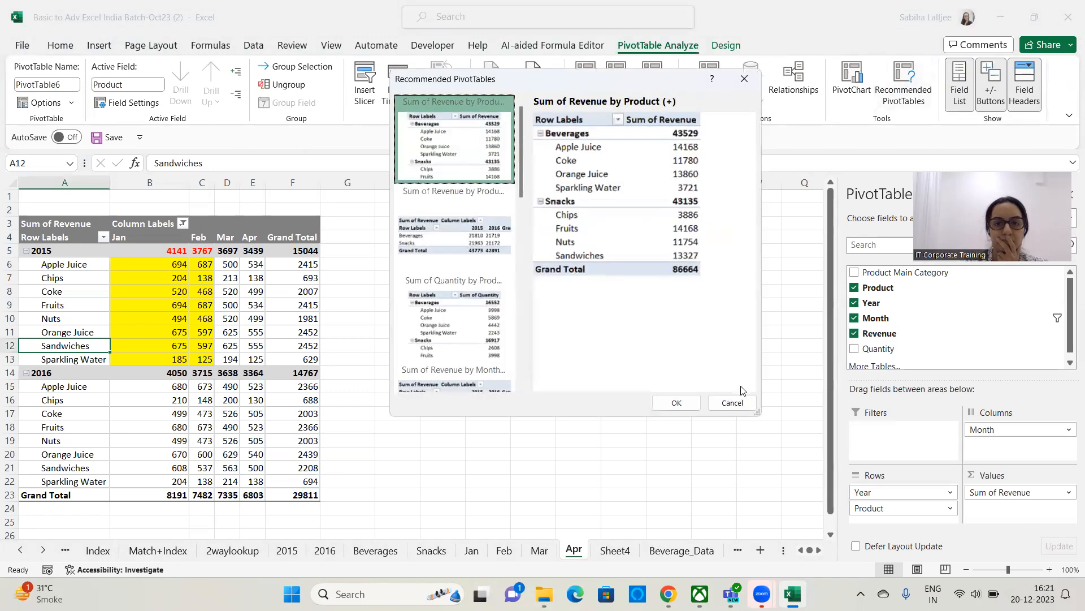
click(734, 402)
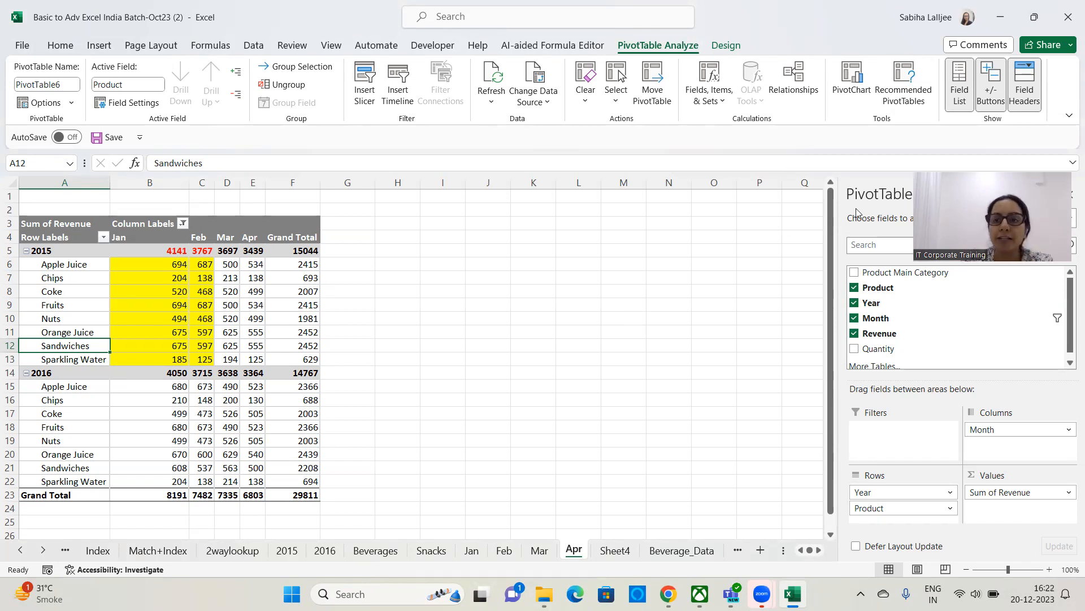
Preview several recommended pivot tables, including Sum of Revenue by Month and Year, Sum of Quantity by Month and Product, and Sum of Revenue by Month and Product.
click(917, 98)
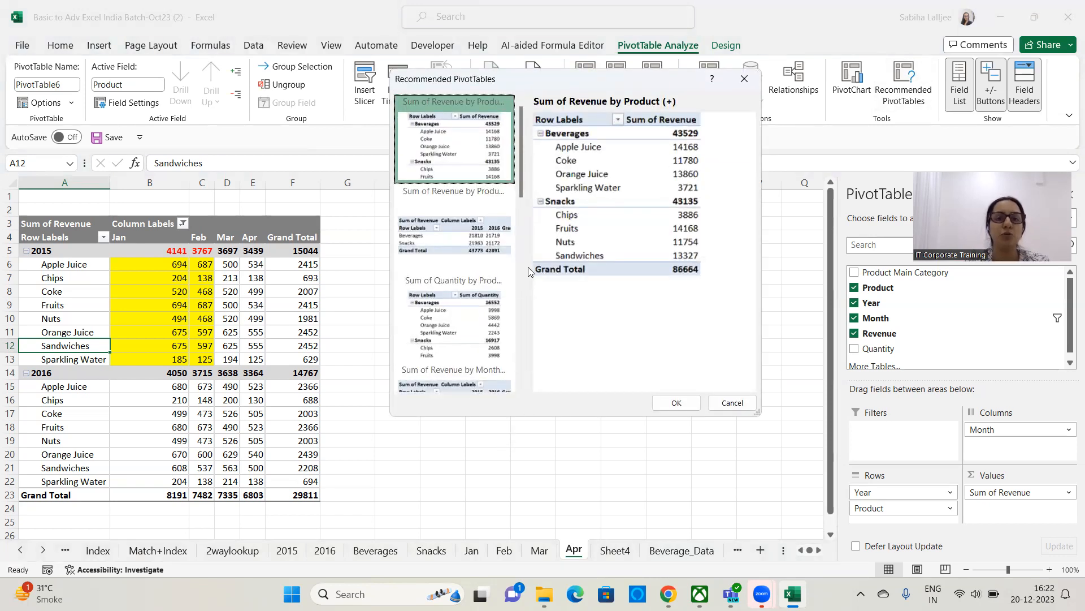
scroll(516, 226, down, 3)
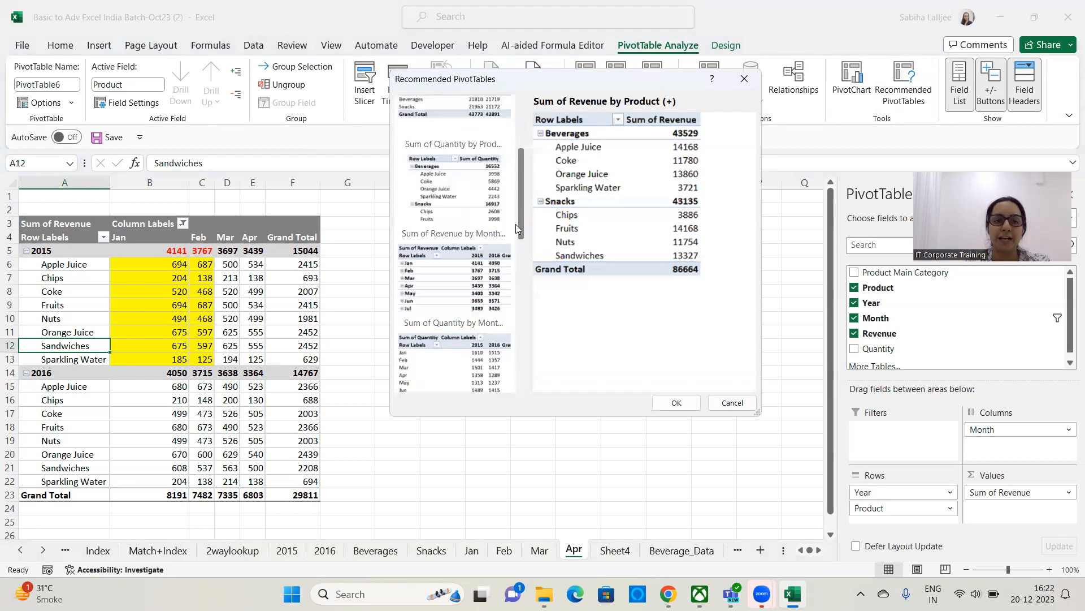
click(447, 290)
click(448, 203)
click(447, 291)
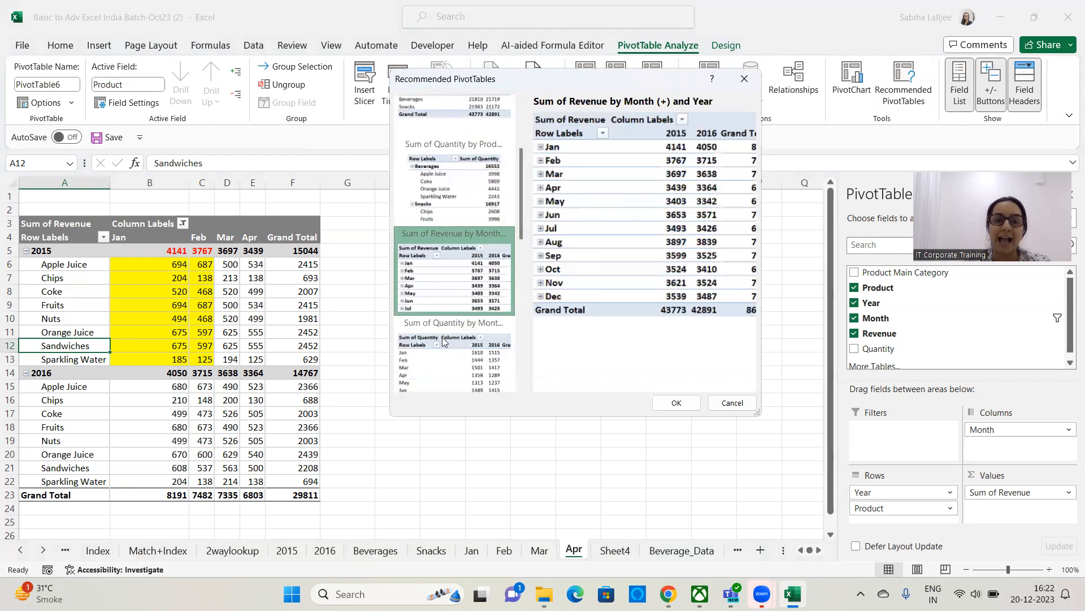
click(445, 342)
scroll(520, 288, down, 1)
scroll(465, 243, down, 3)
click(463, 243)
click(457, 296)
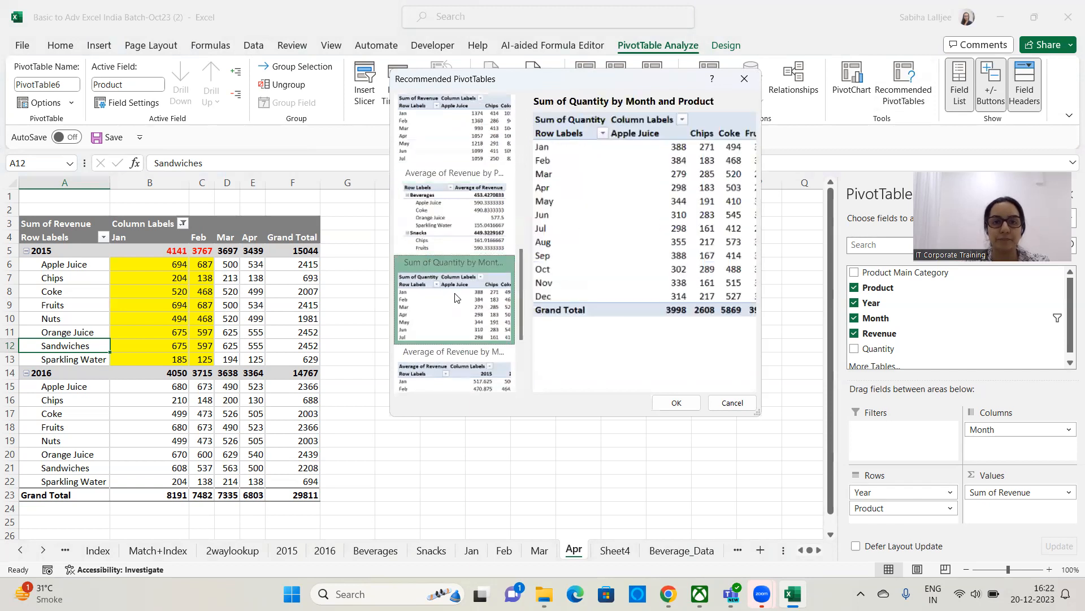
click(453, 364)
click(446, 232)
click(458, 156)
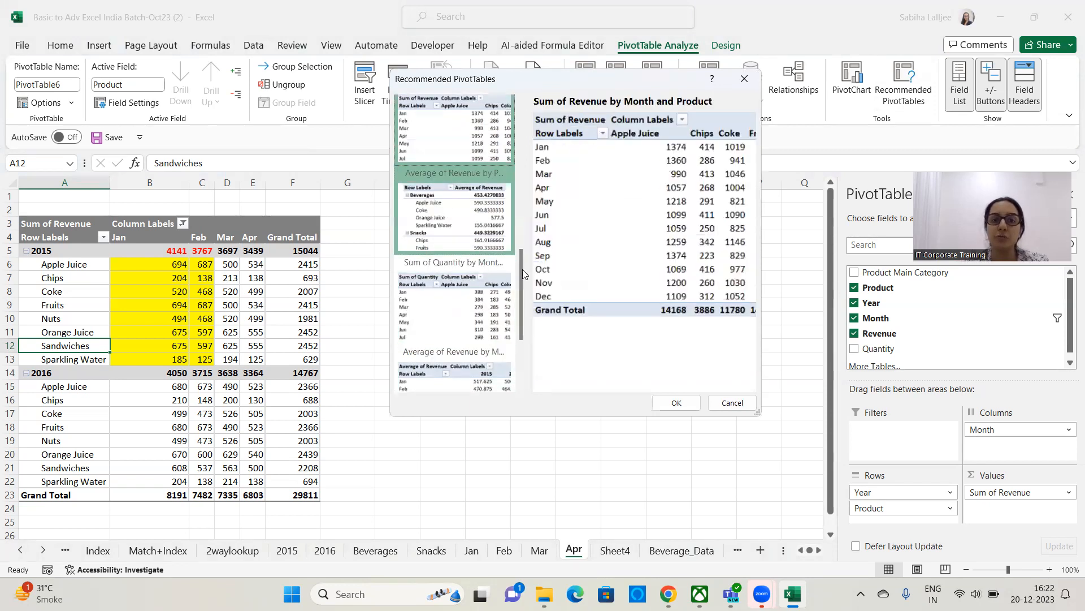
Apply the recommended pivot table Sum of Revenue by Month (+) and Year.
scroll(465, 256, up, 3)
click(463, 328)
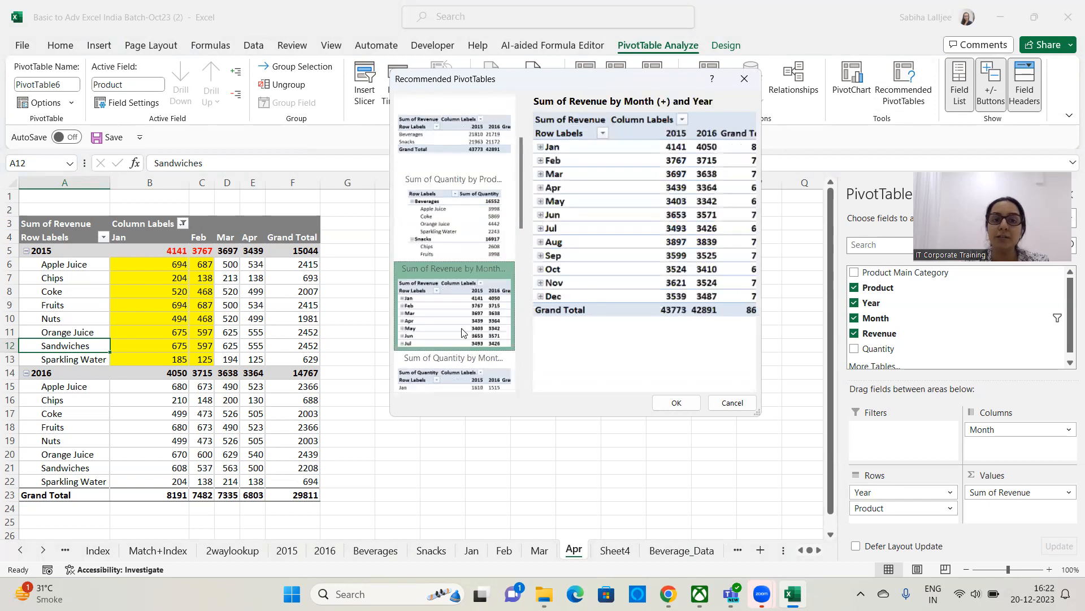
click(677, 403)
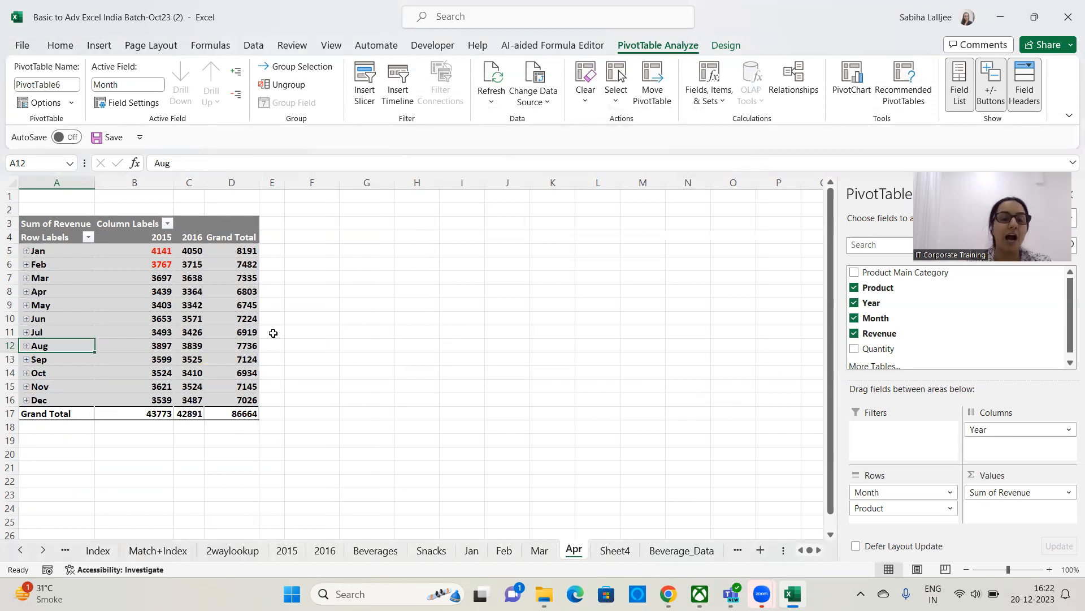
Expand the Jan row to its products, and add Product Main Category as a report filter of the pivot table.
click(48, 265)
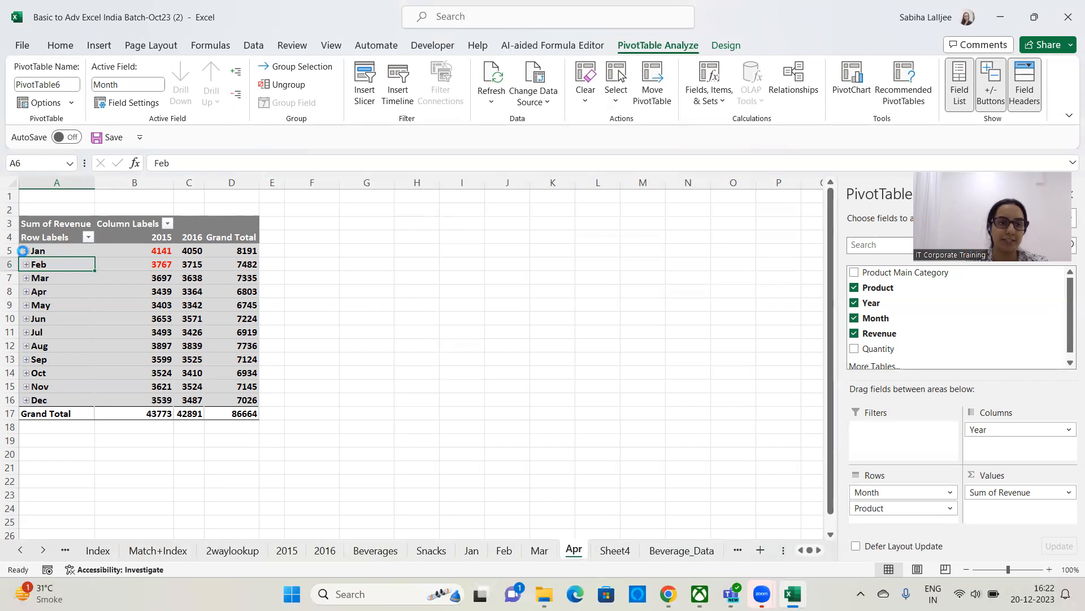
click(26, 251)
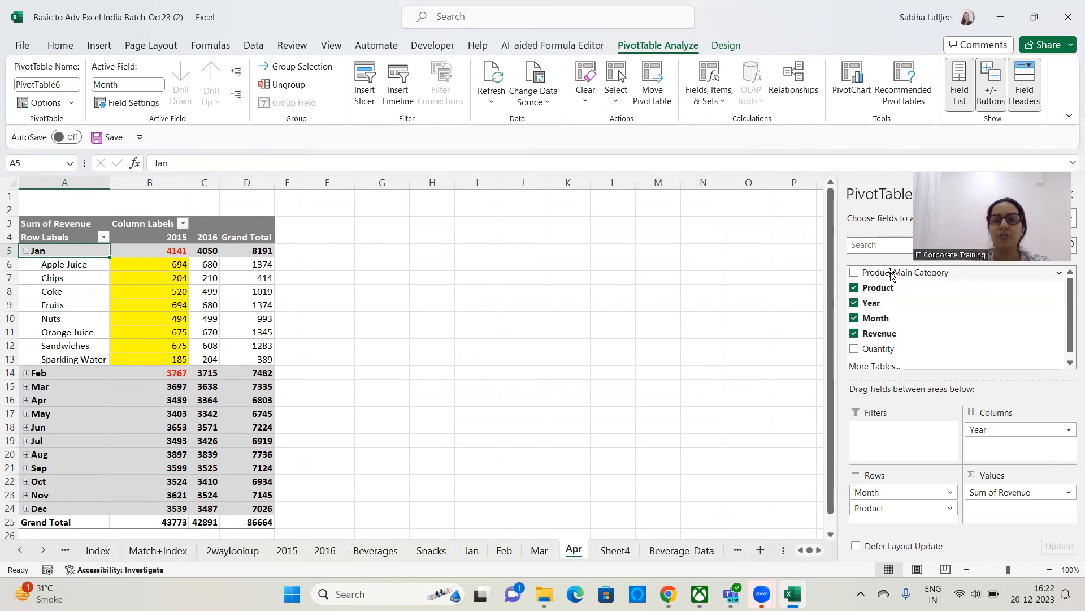
drag(892, 273, 922, 441)
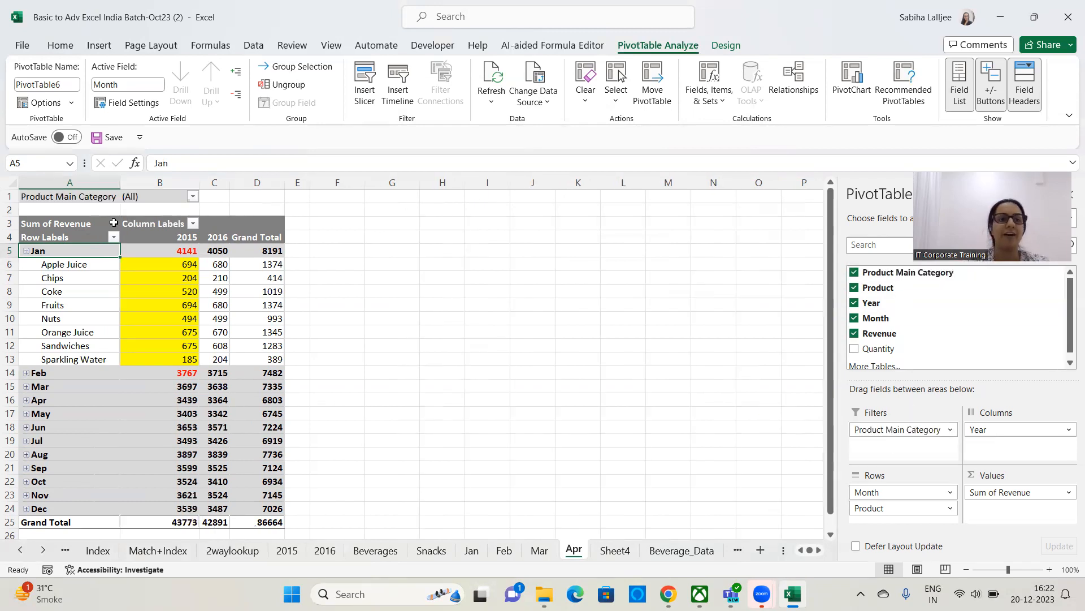